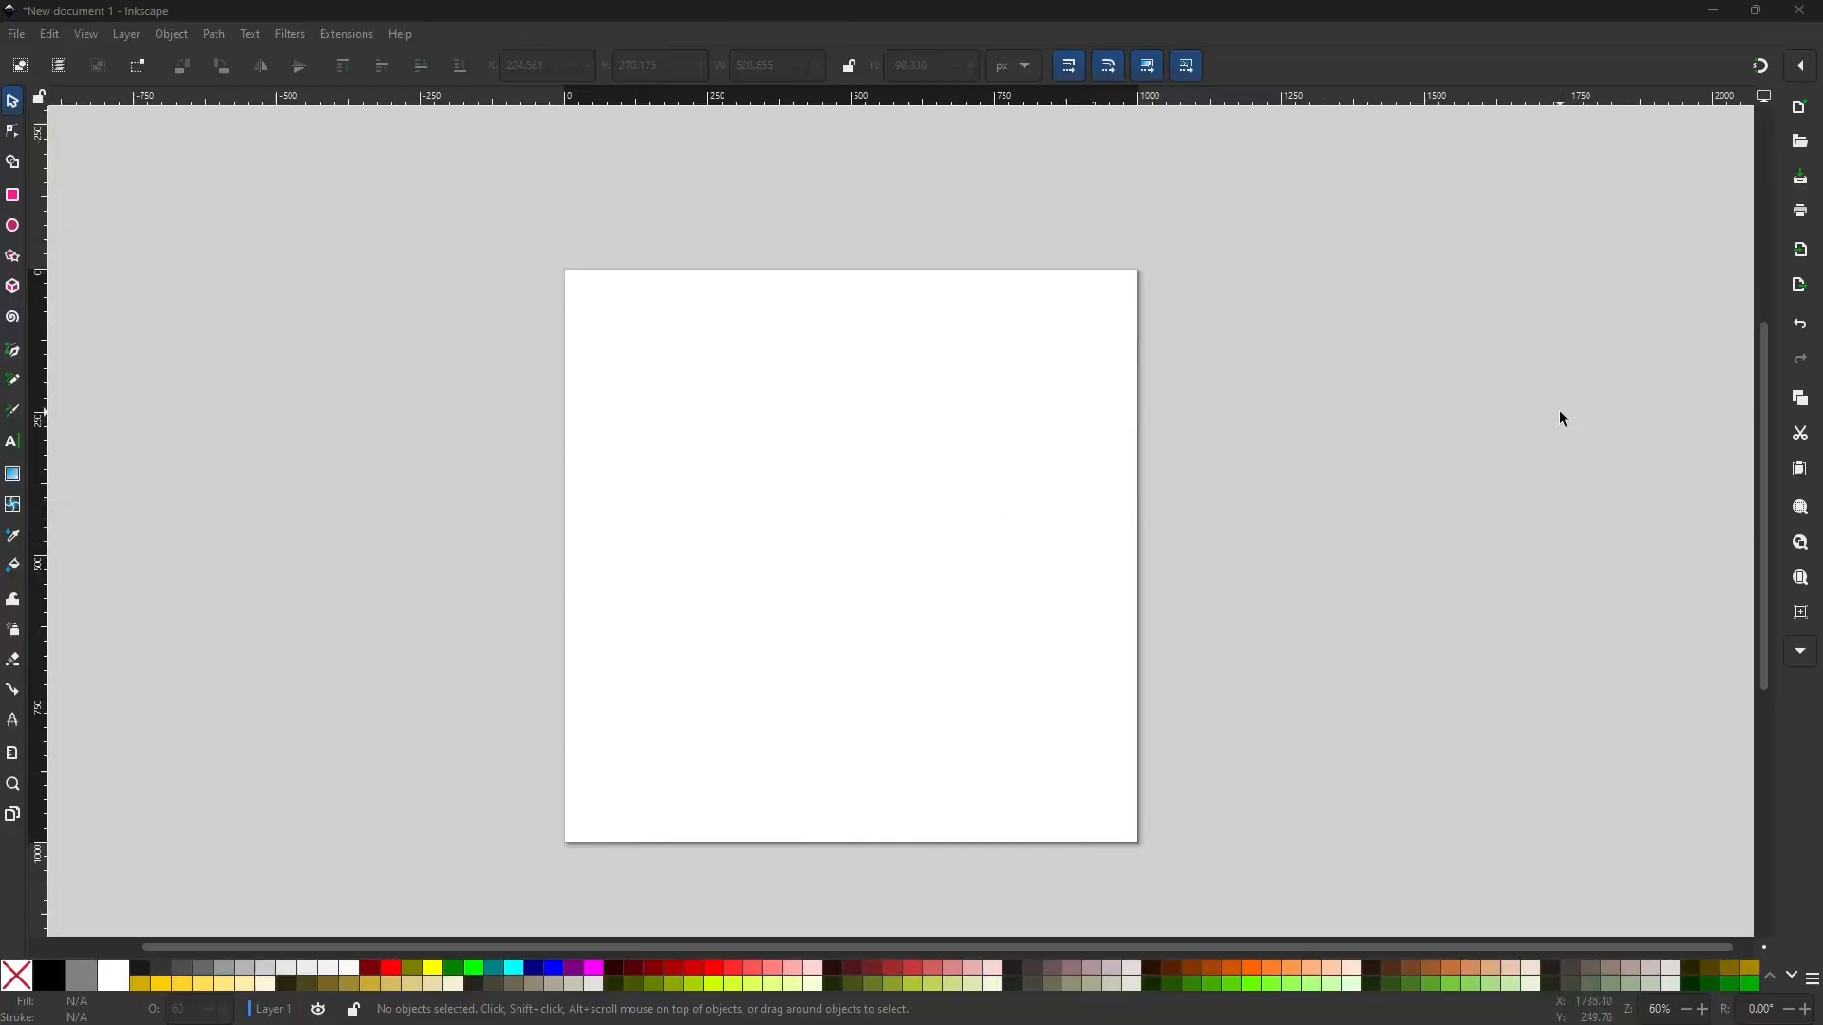
Step: Open the Layers and Objects dialog and the Fill and Stroke dialog
click(1801, 651)
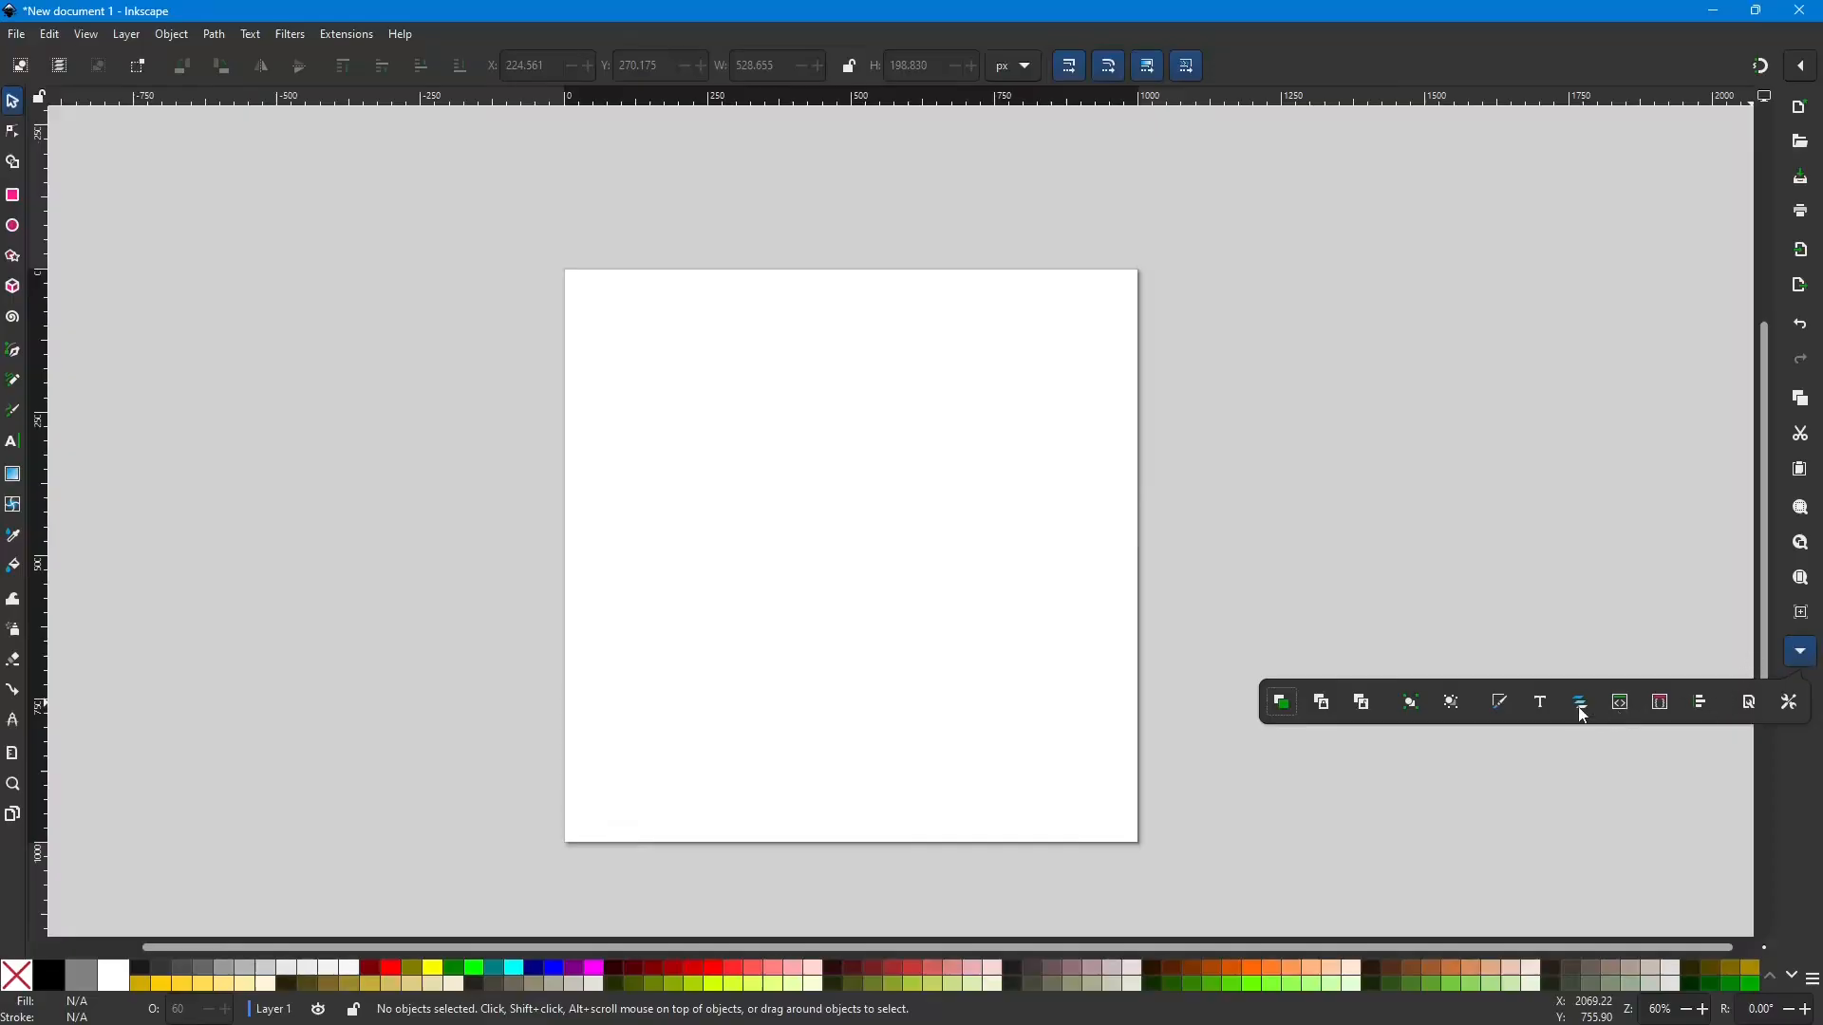
click(1582, 703)
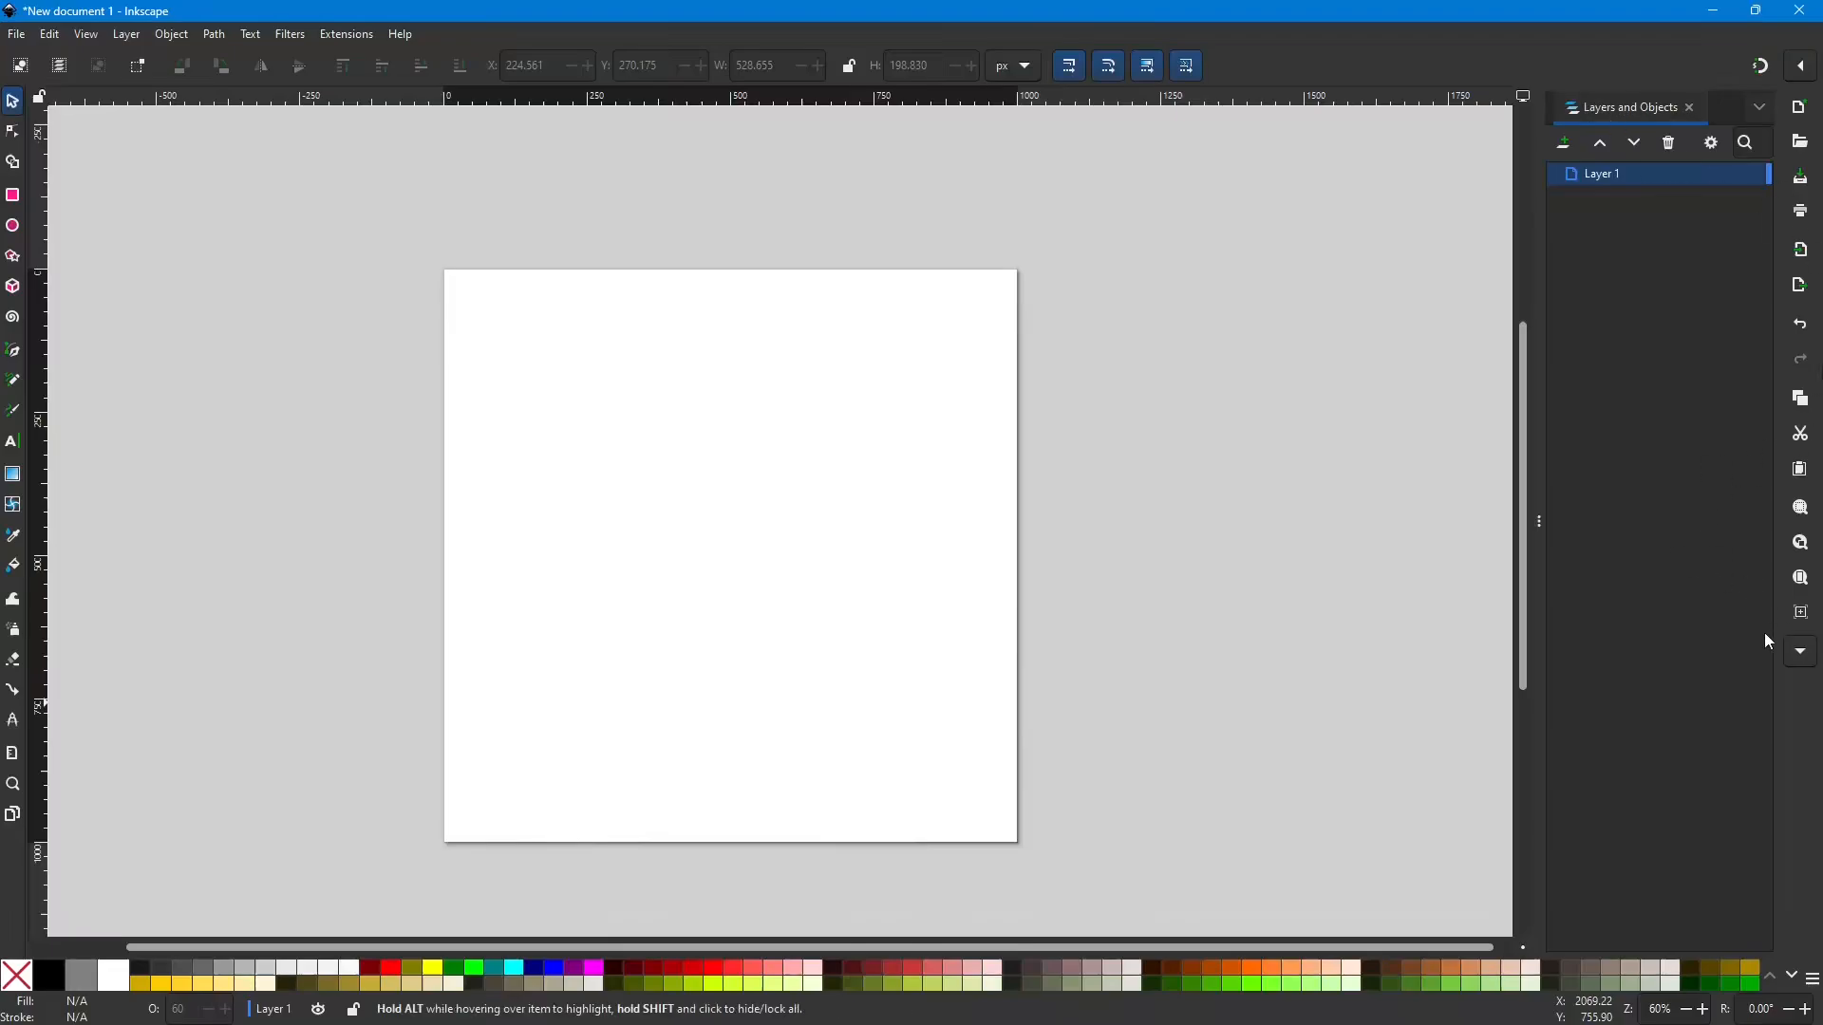
click(1801, 651)
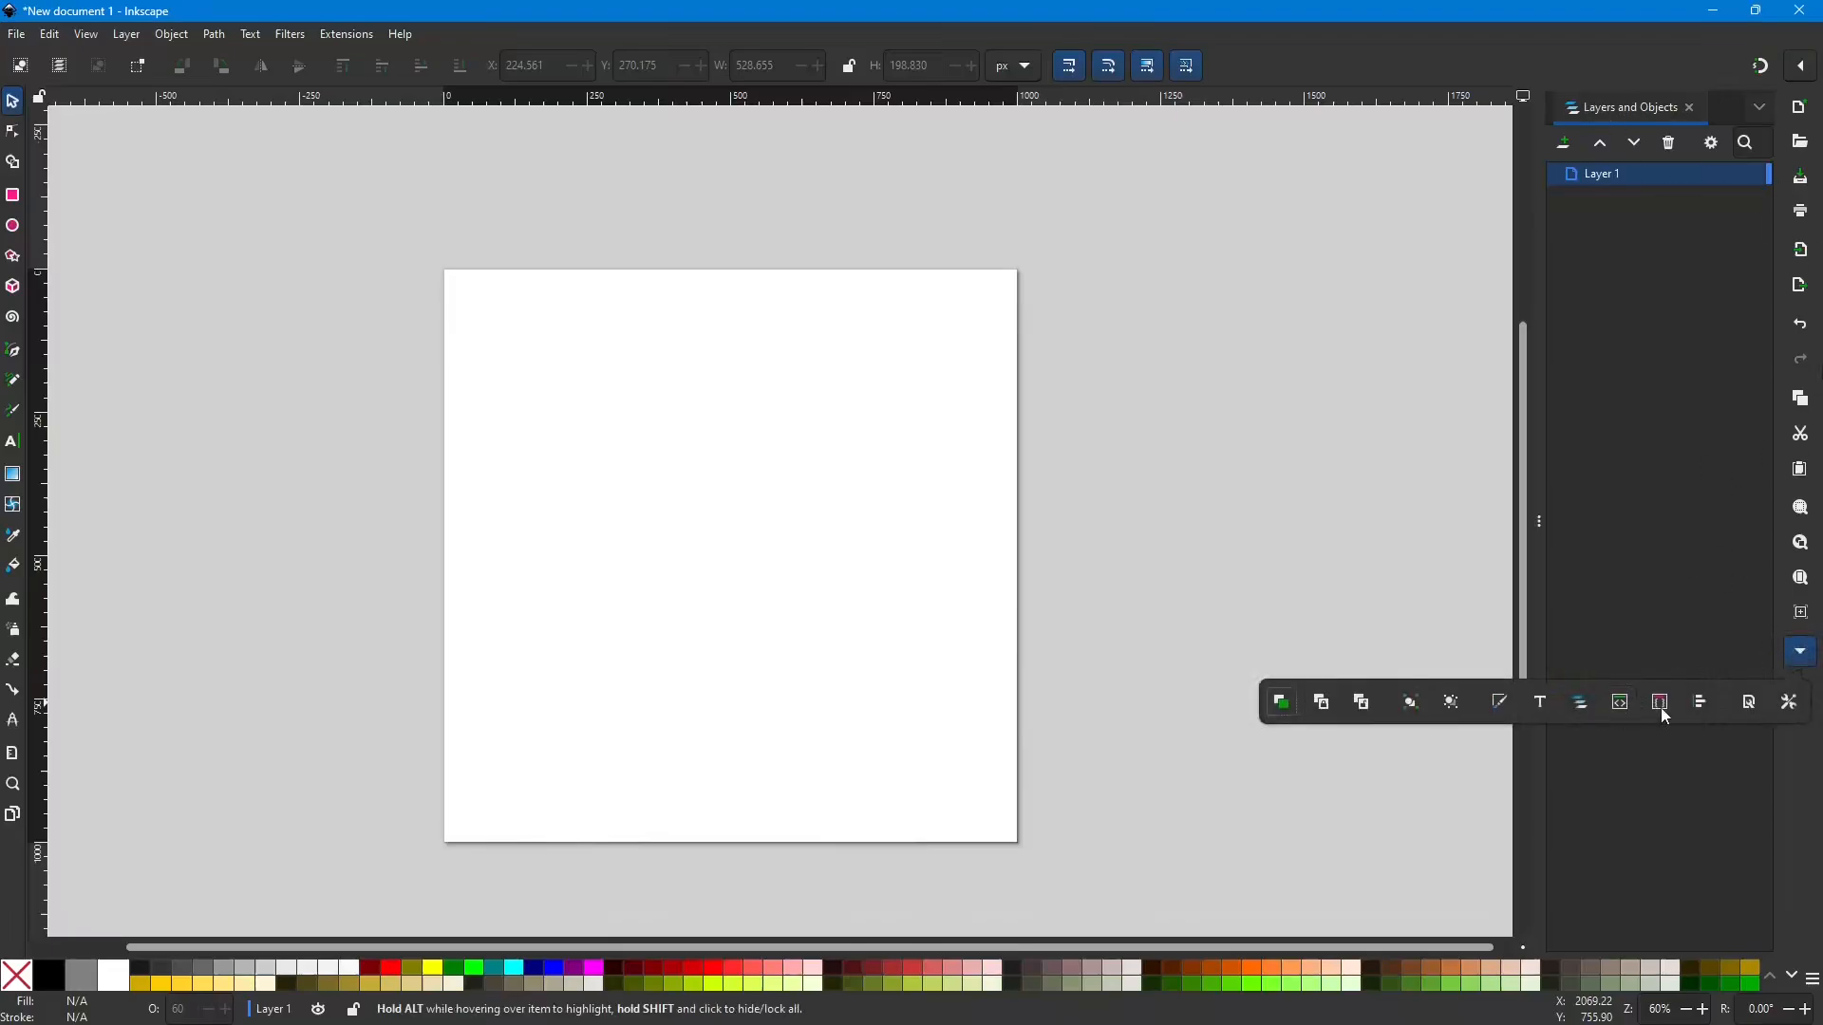
click(1502, 703)
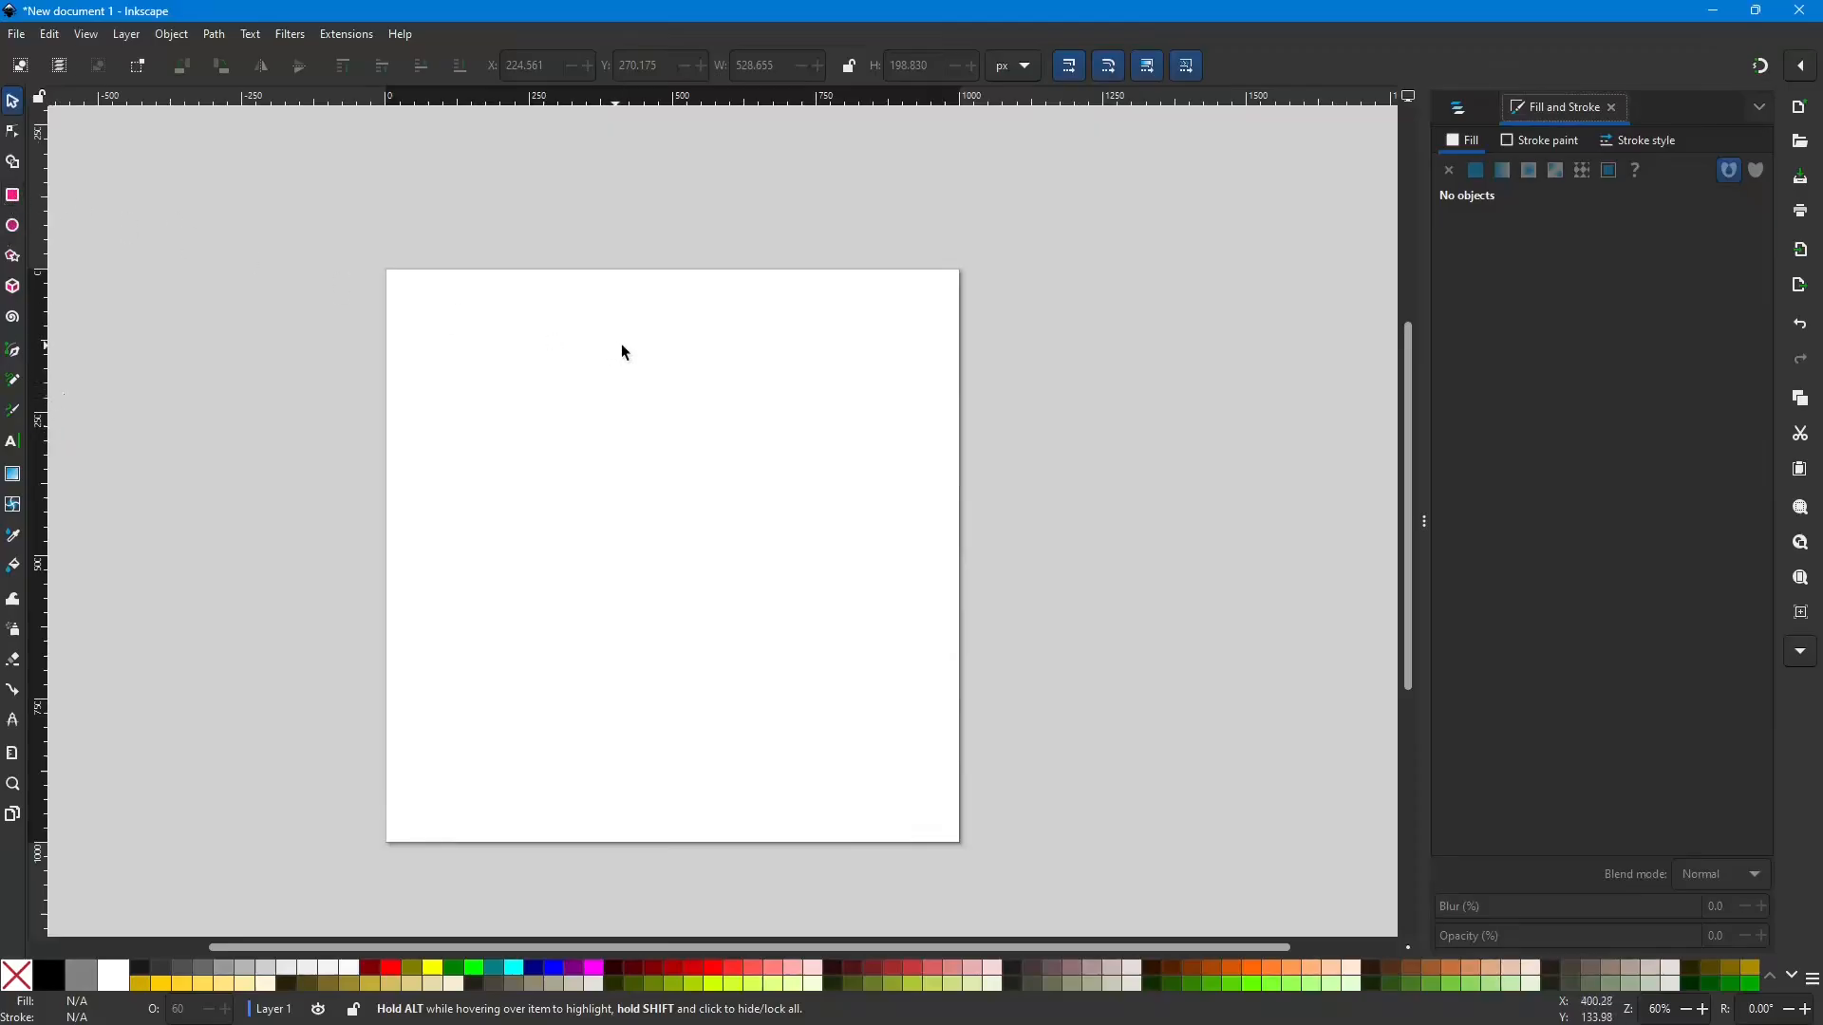
Step: Draw a red rectangle about 703 by 480 px in the middle of the page and select it
click(14, 197)
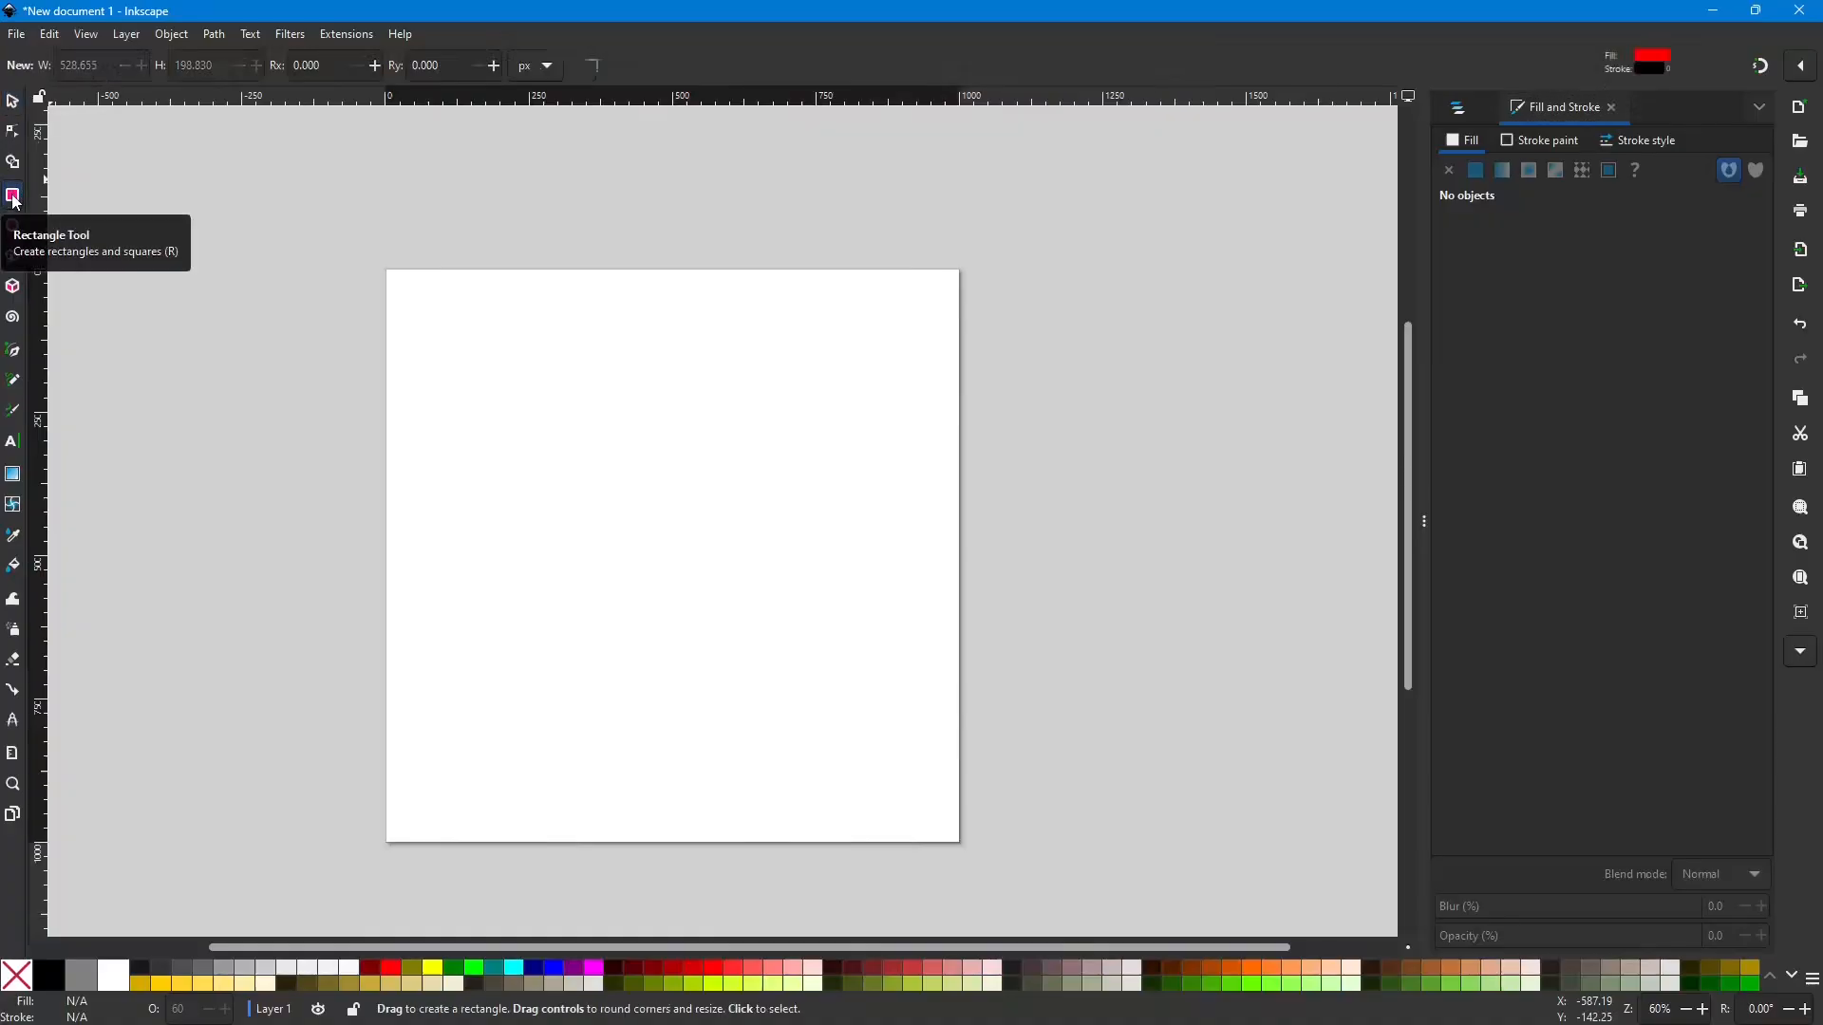
drag(473, 397, 876, 669)
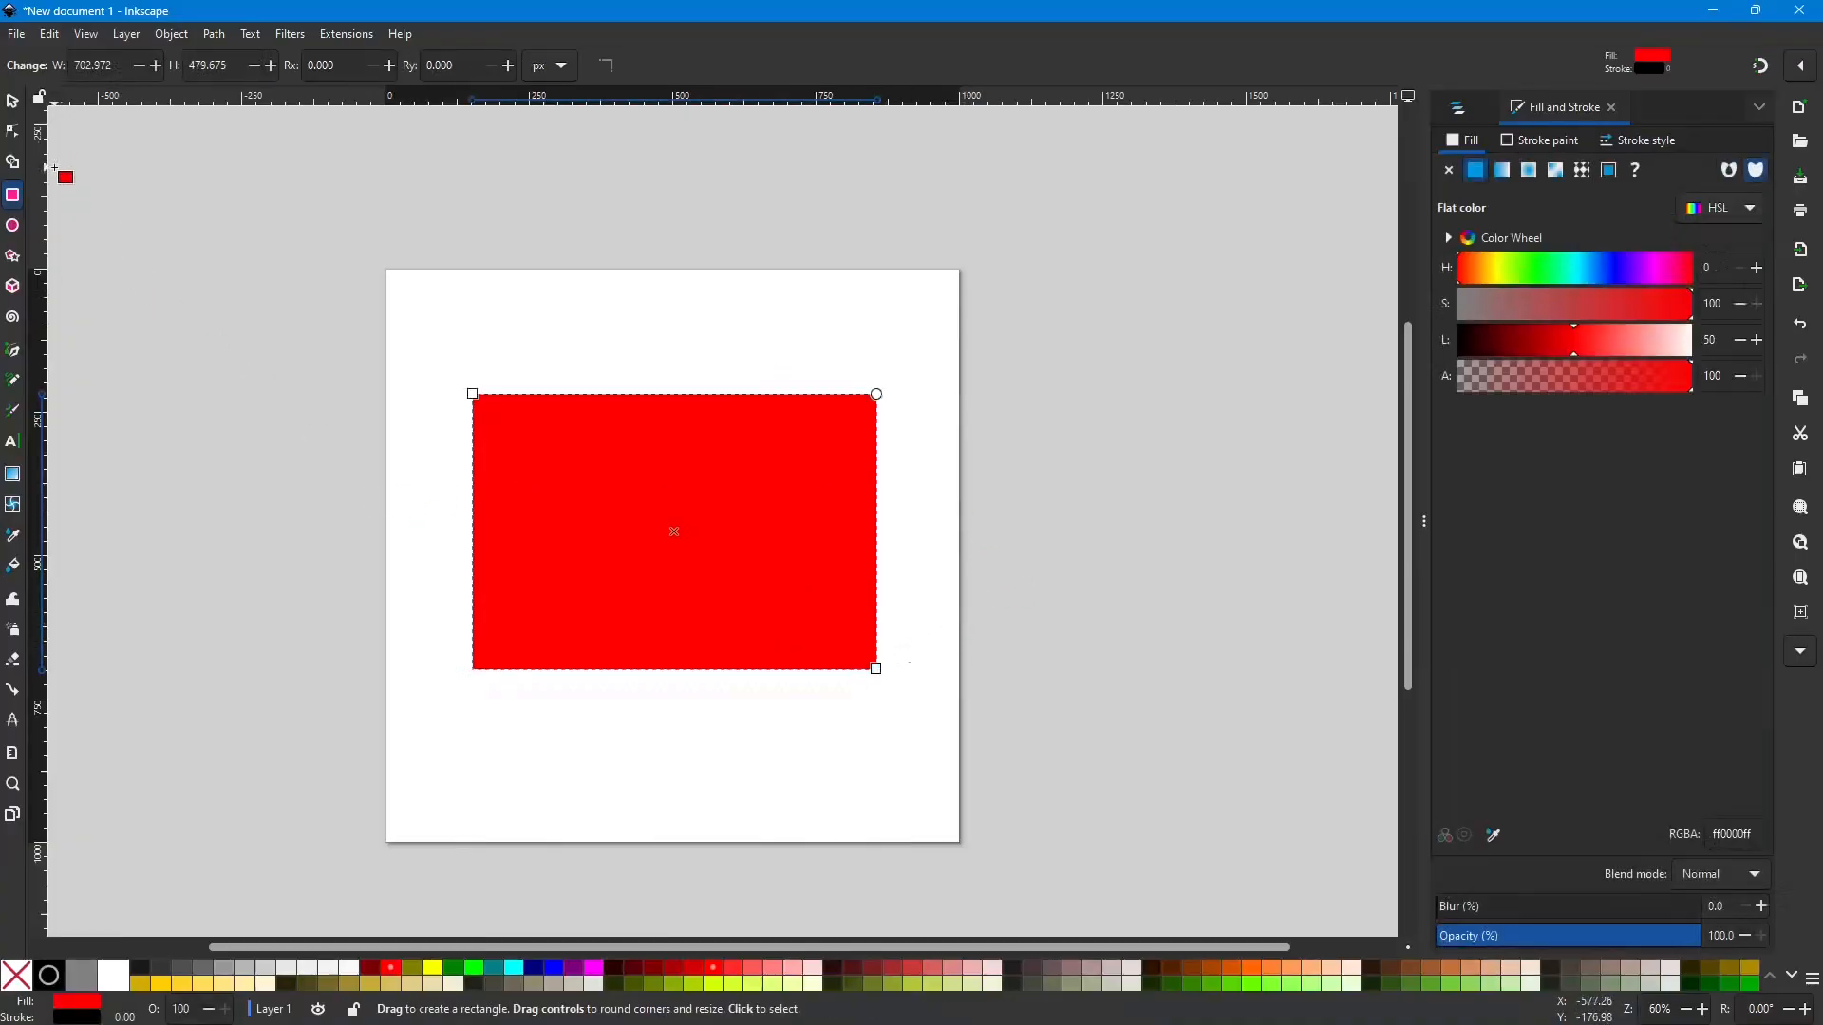
click(14, 104)
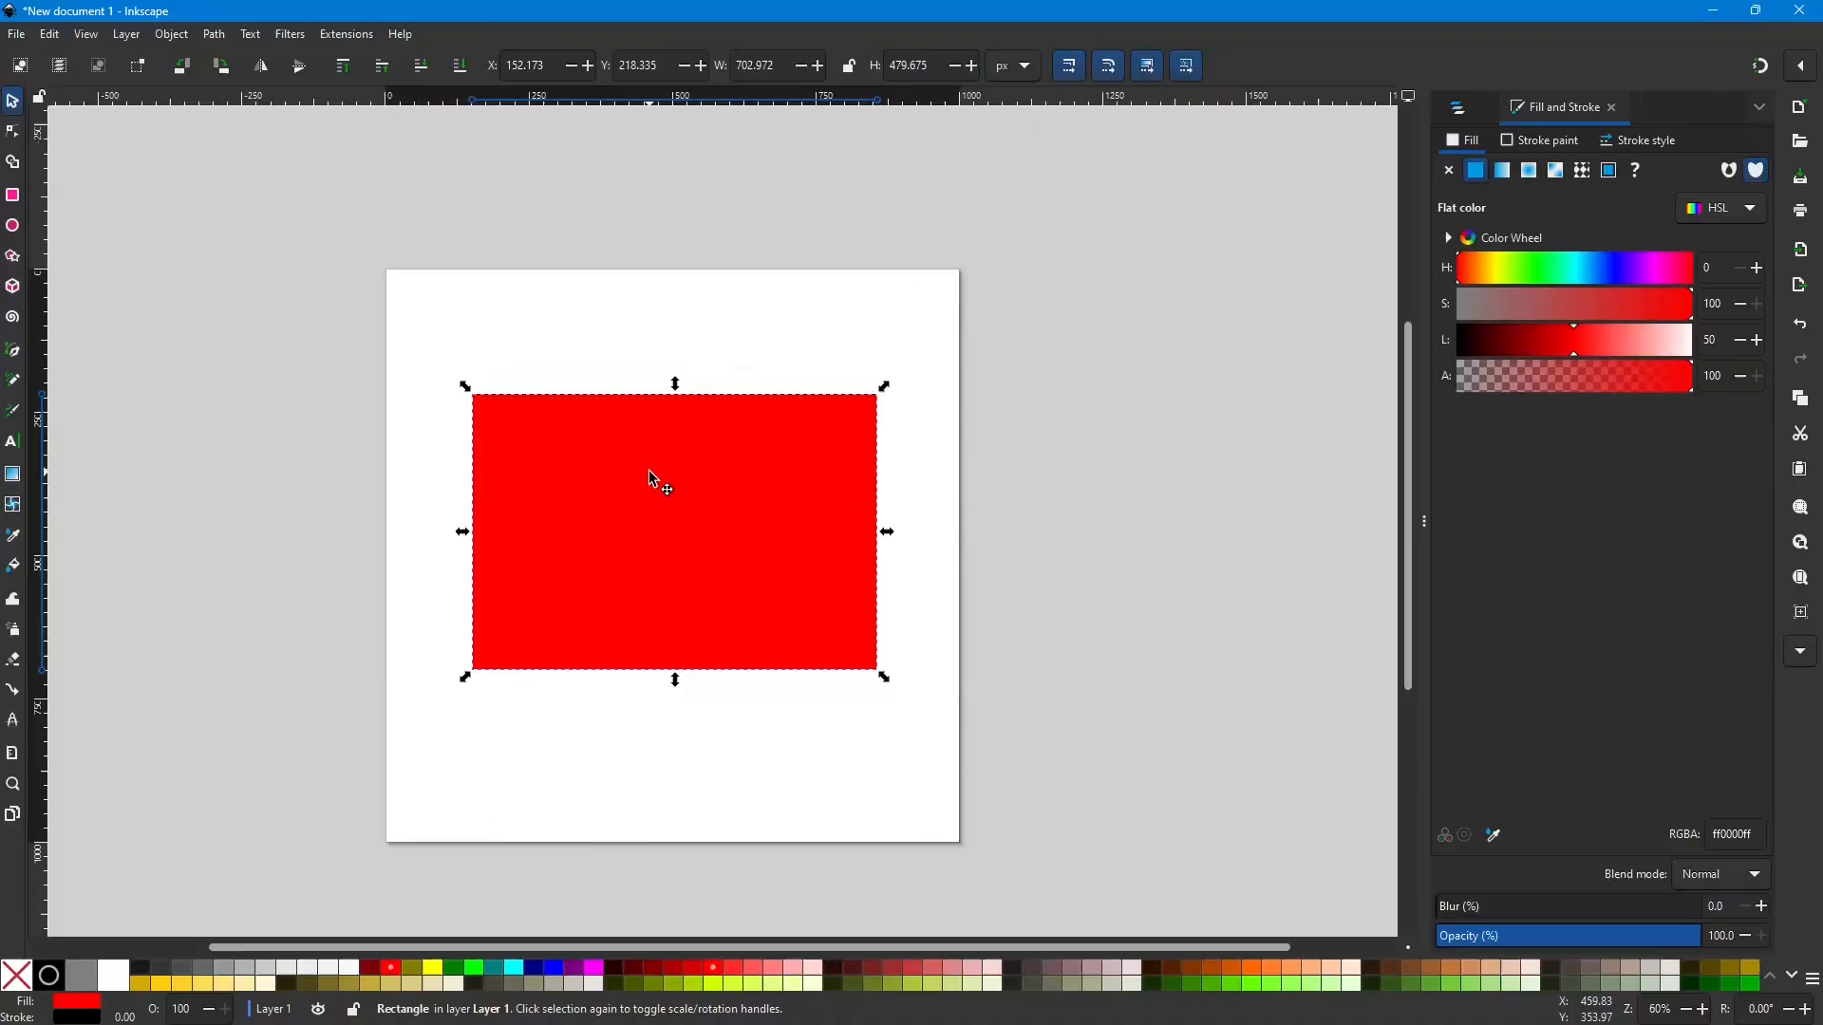
click(650, 471)
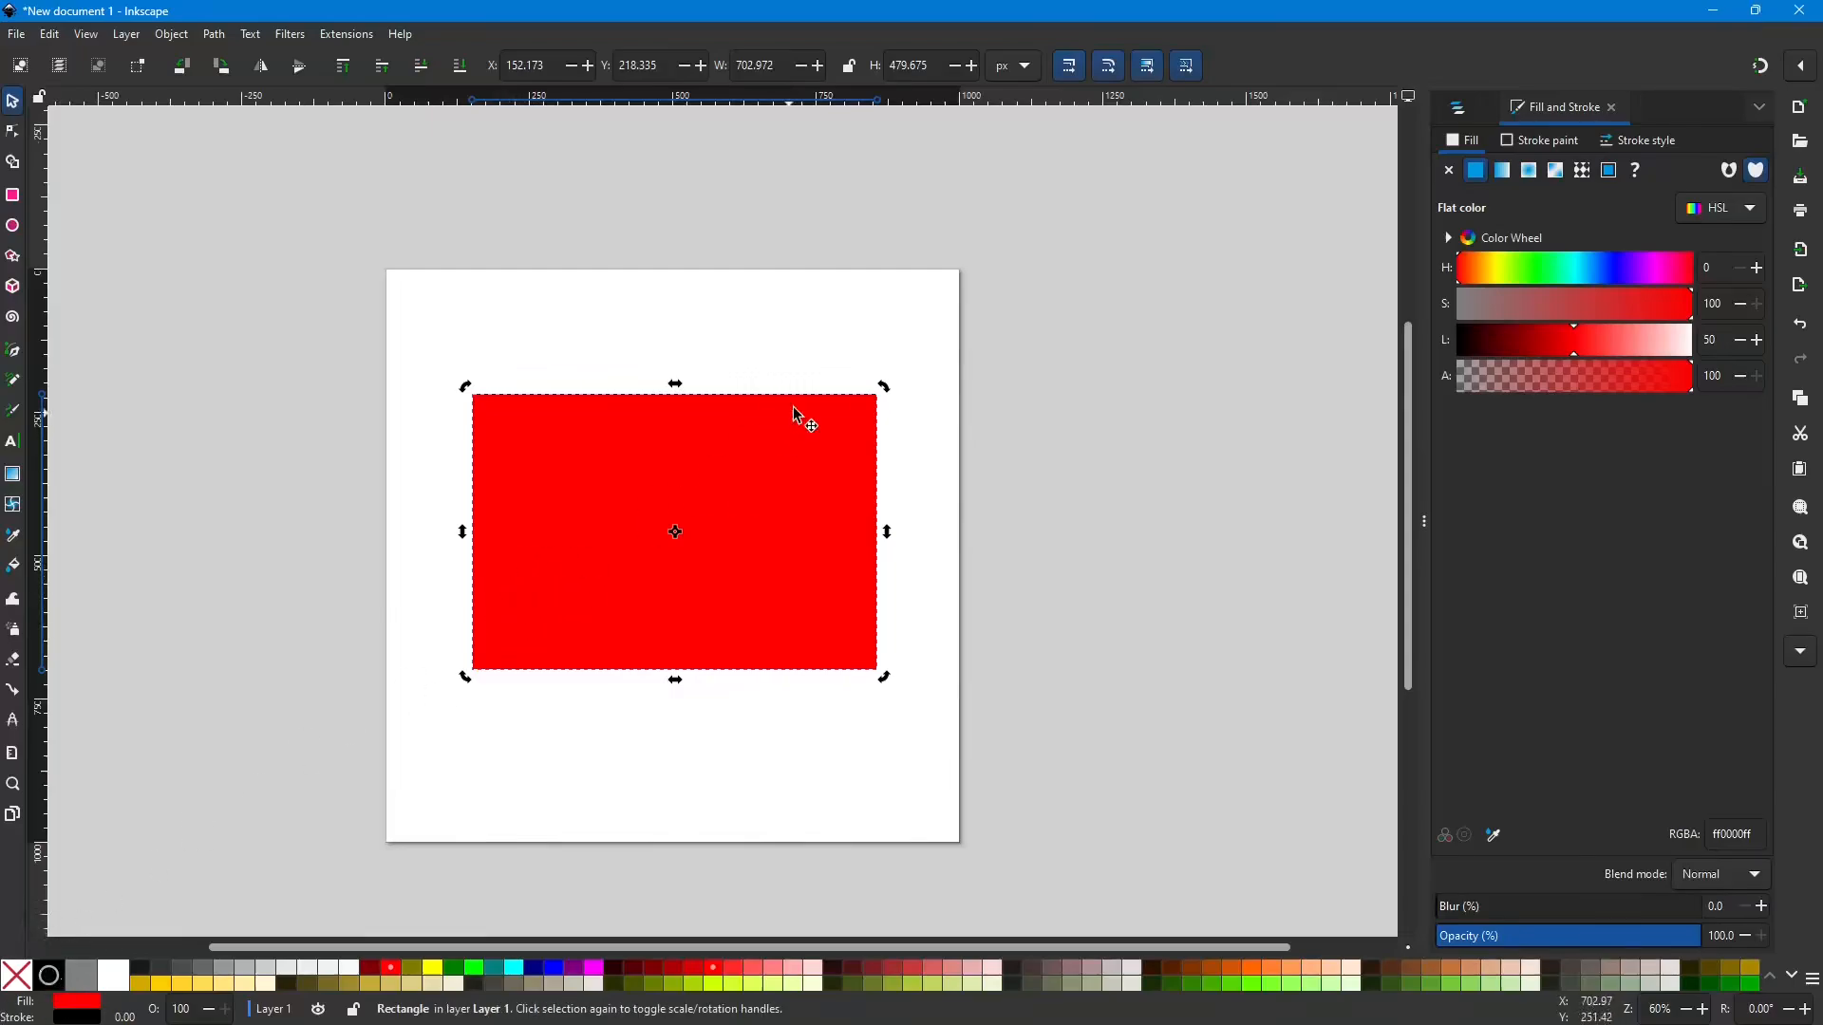
Step: Remove the stroke paint from the red rectangle and deselect it
click(1531, 146)
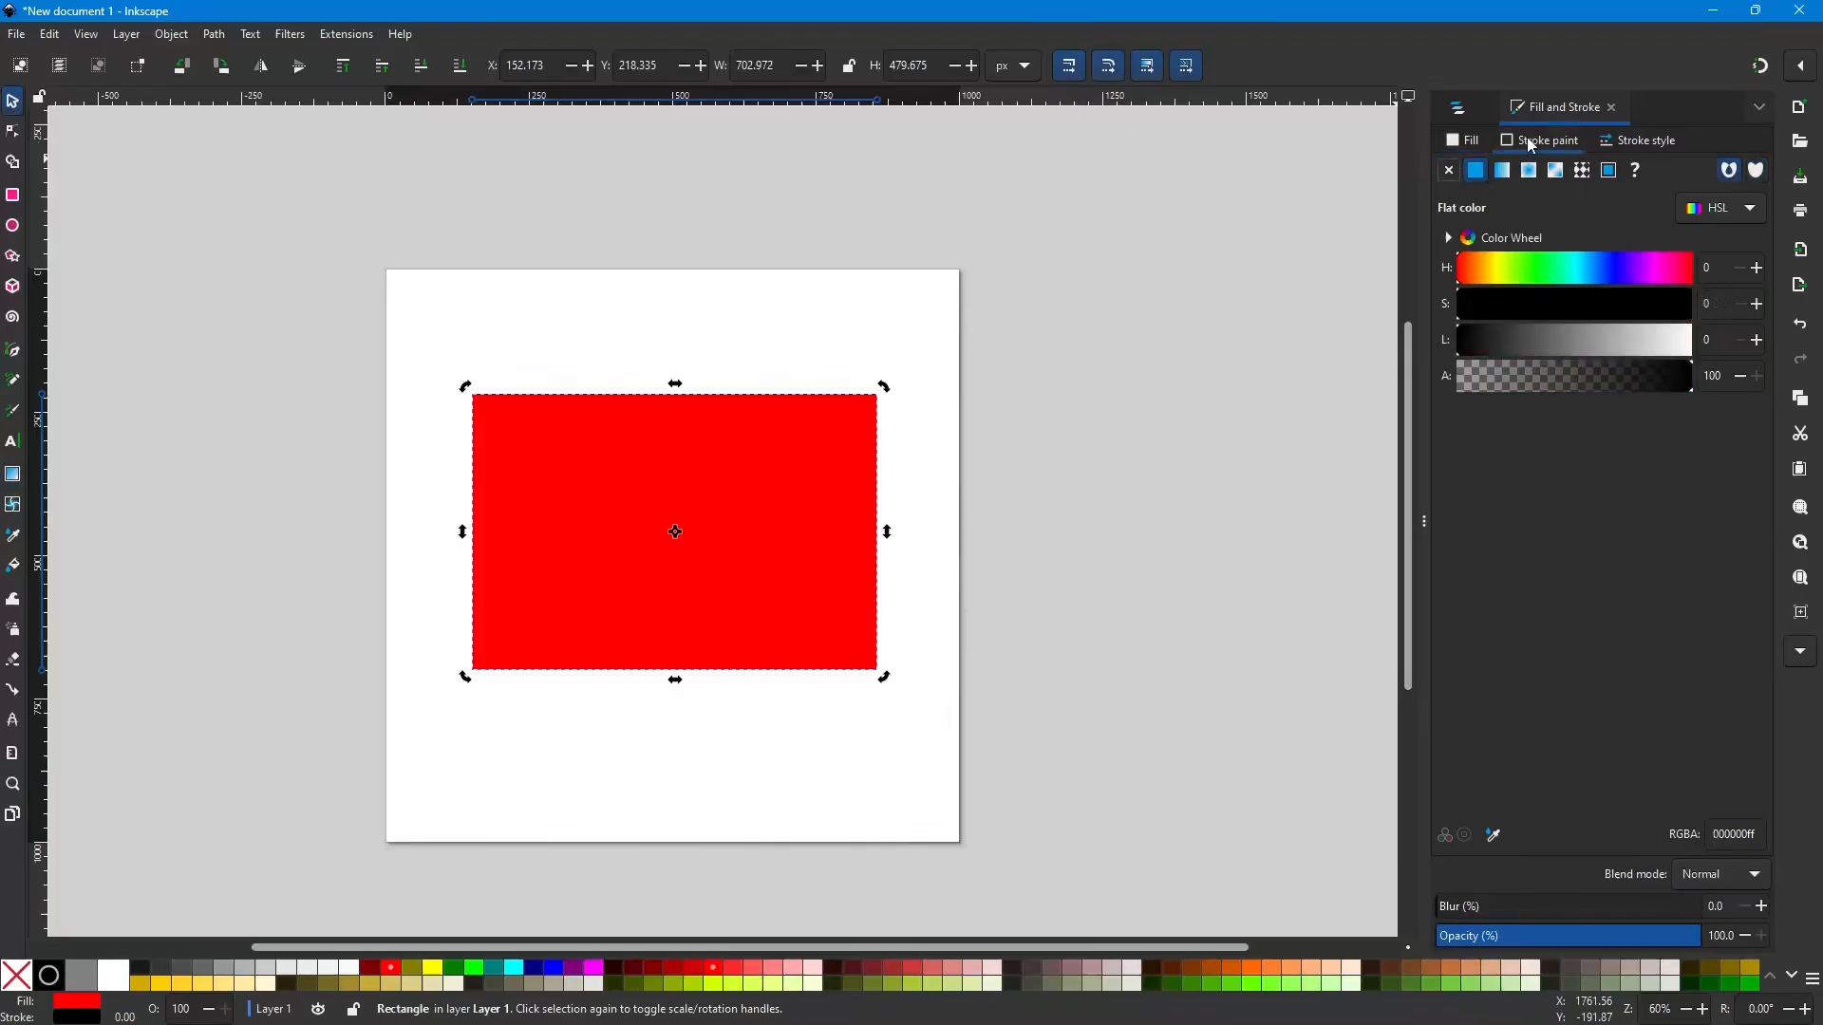
click(1451, 172)
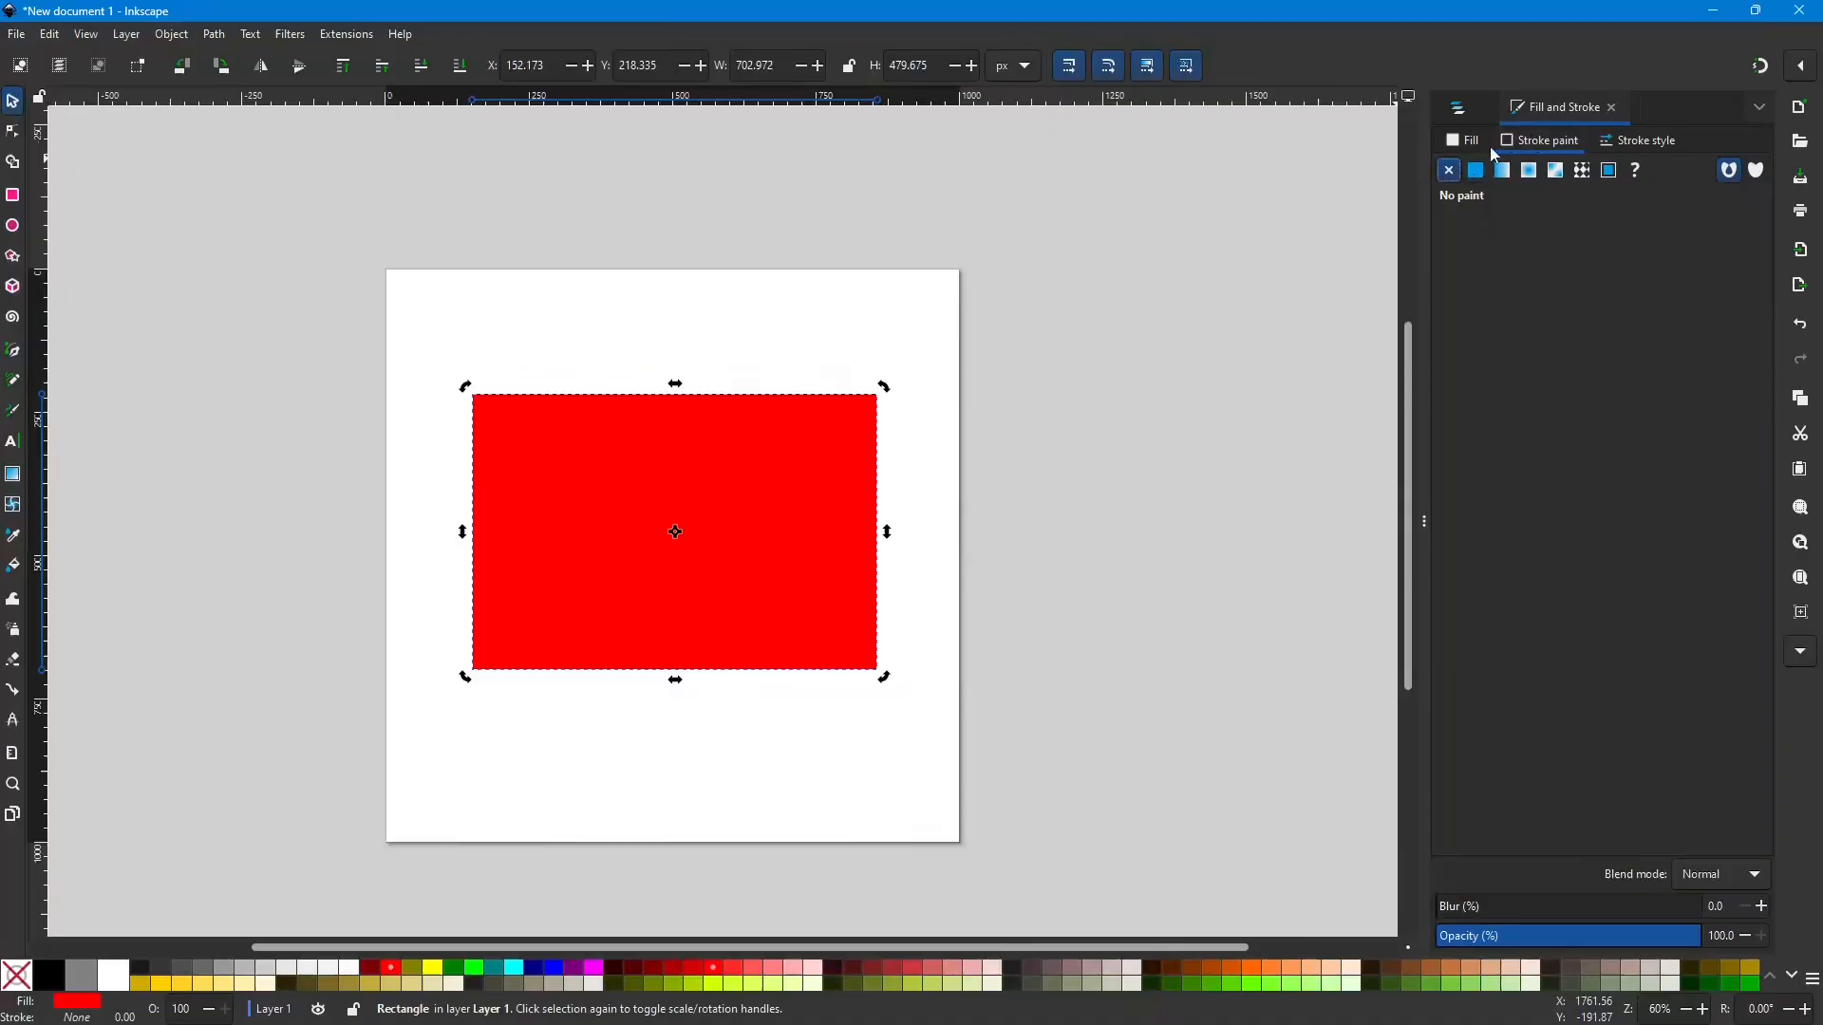
click(1467, 146)
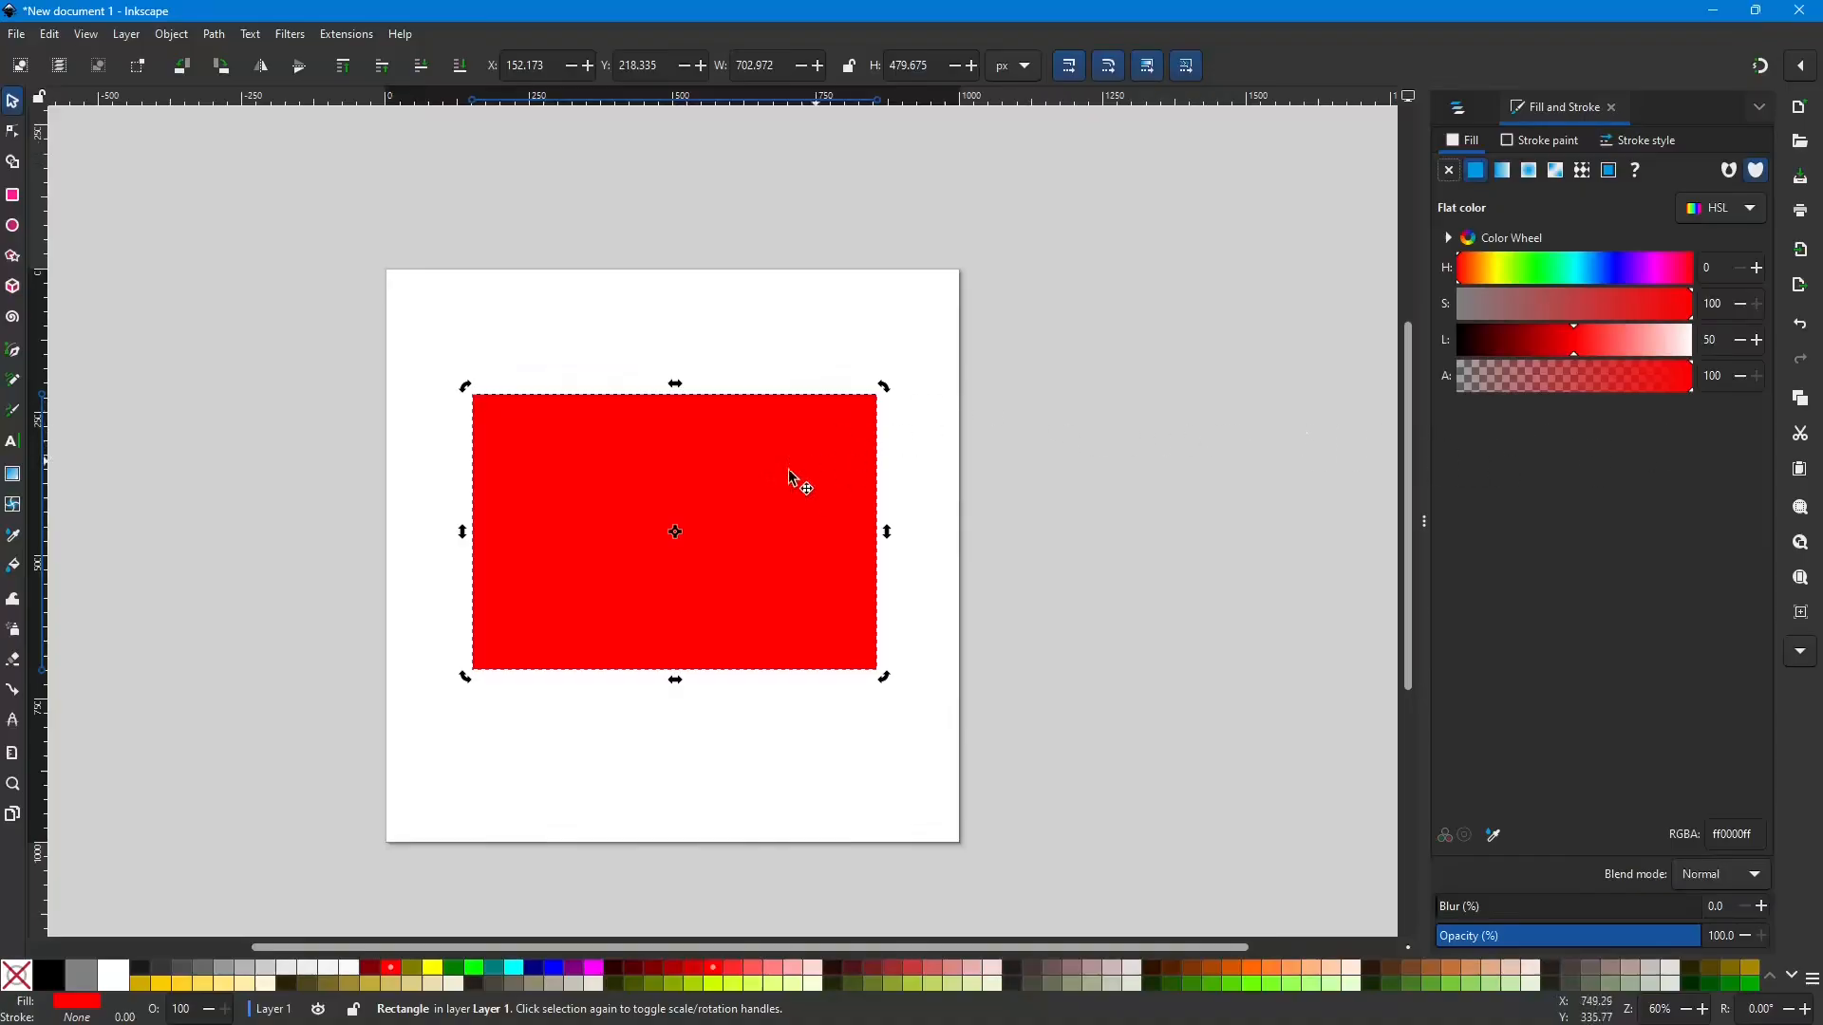
click(535, 331)
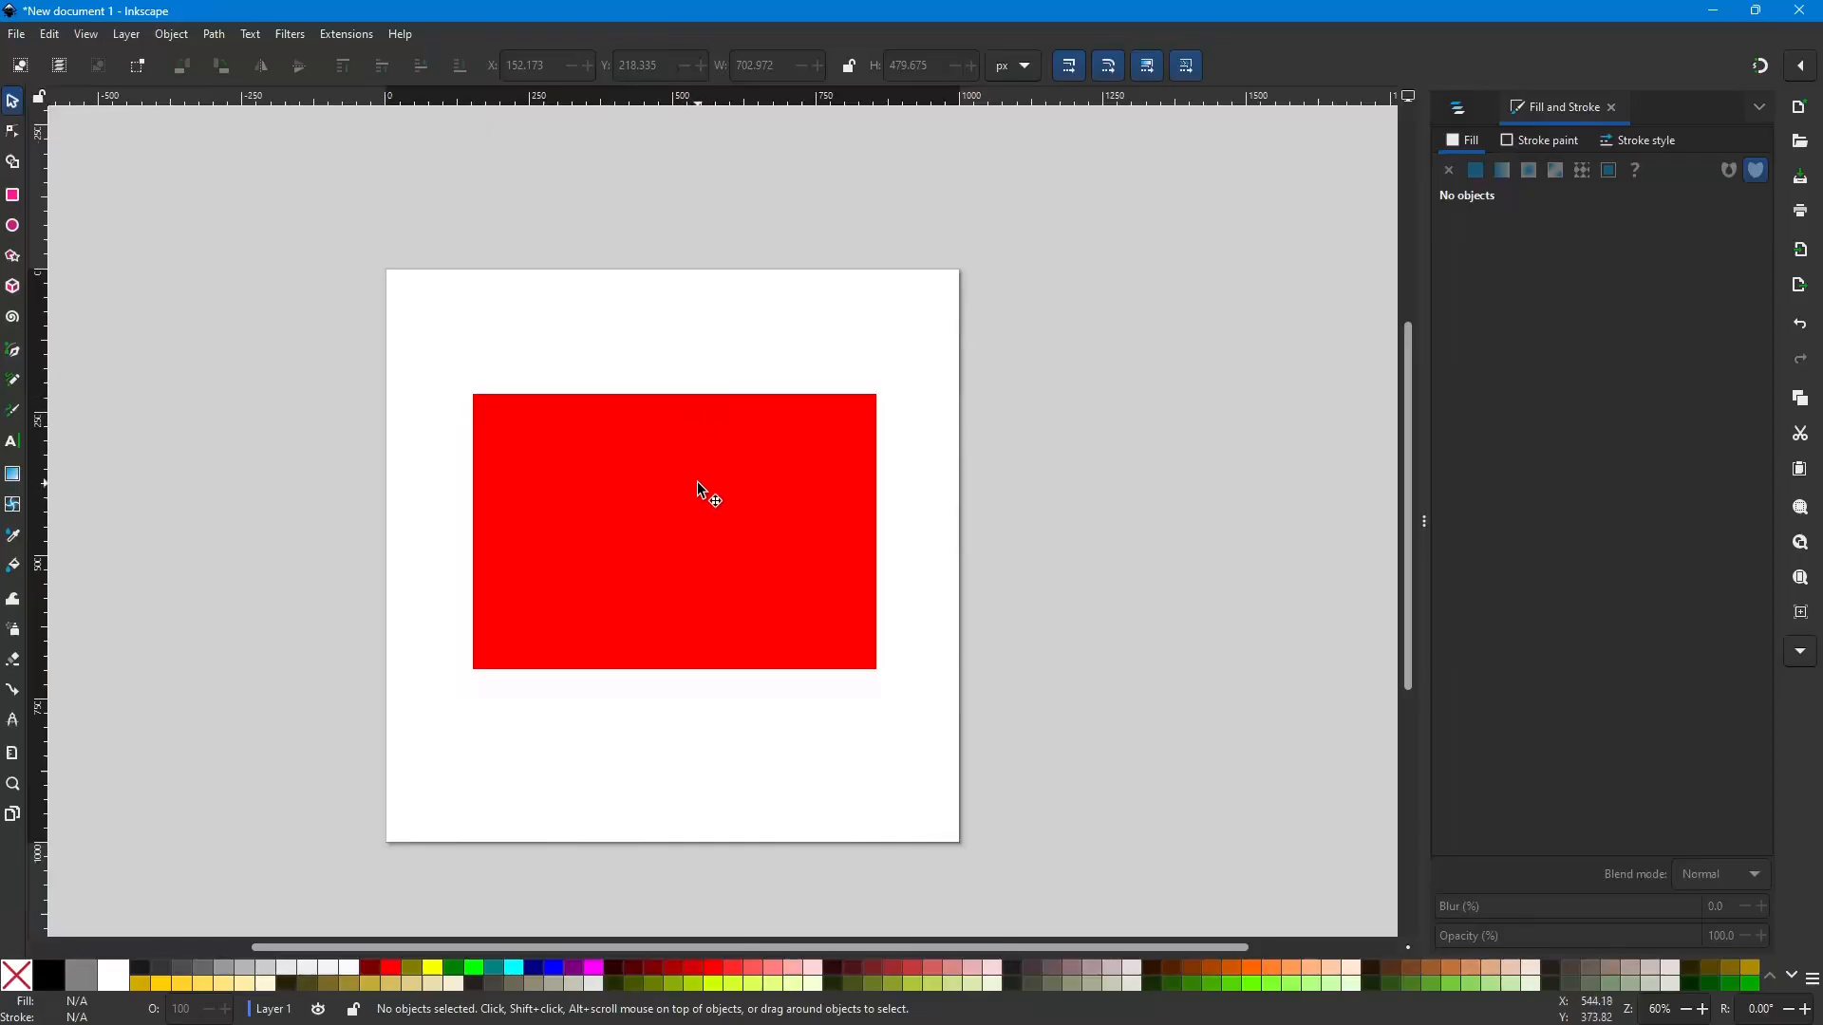
Step: Try a mesh gradient as the rectangle's fill, show its mesh nodes, and undo the fill
click(750, 517)
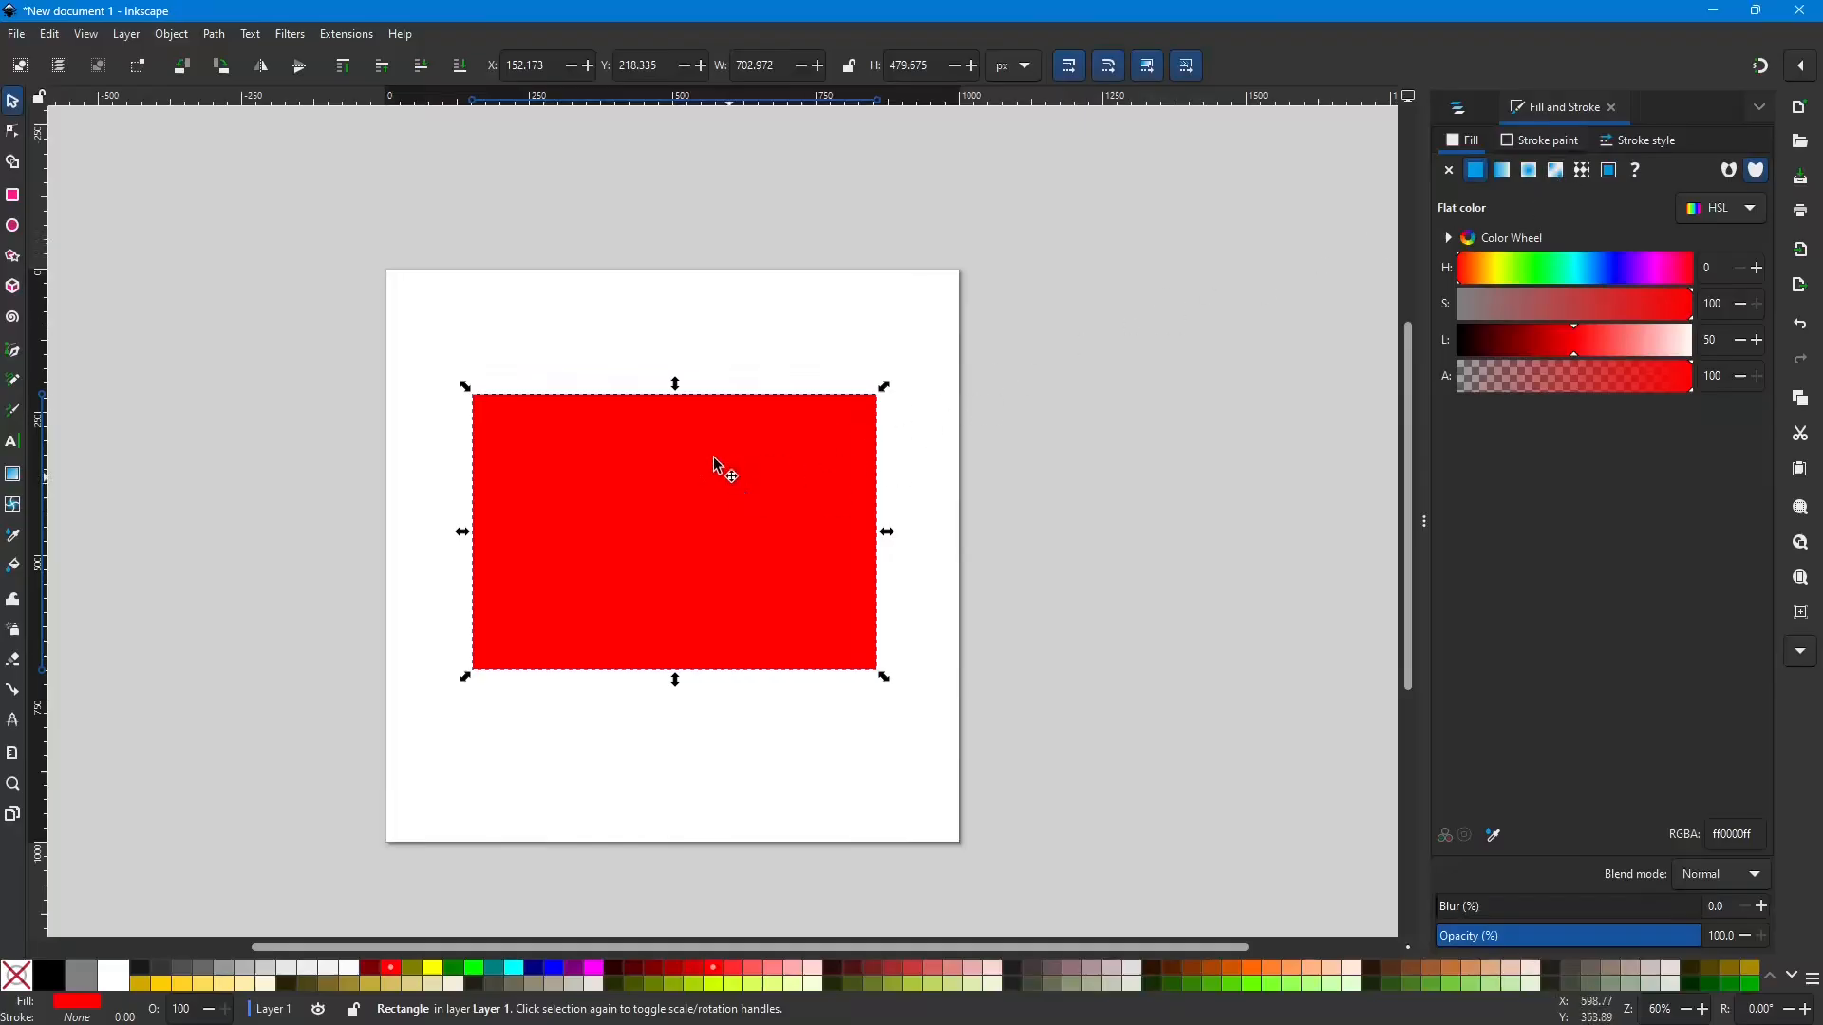
click(1557, 172)
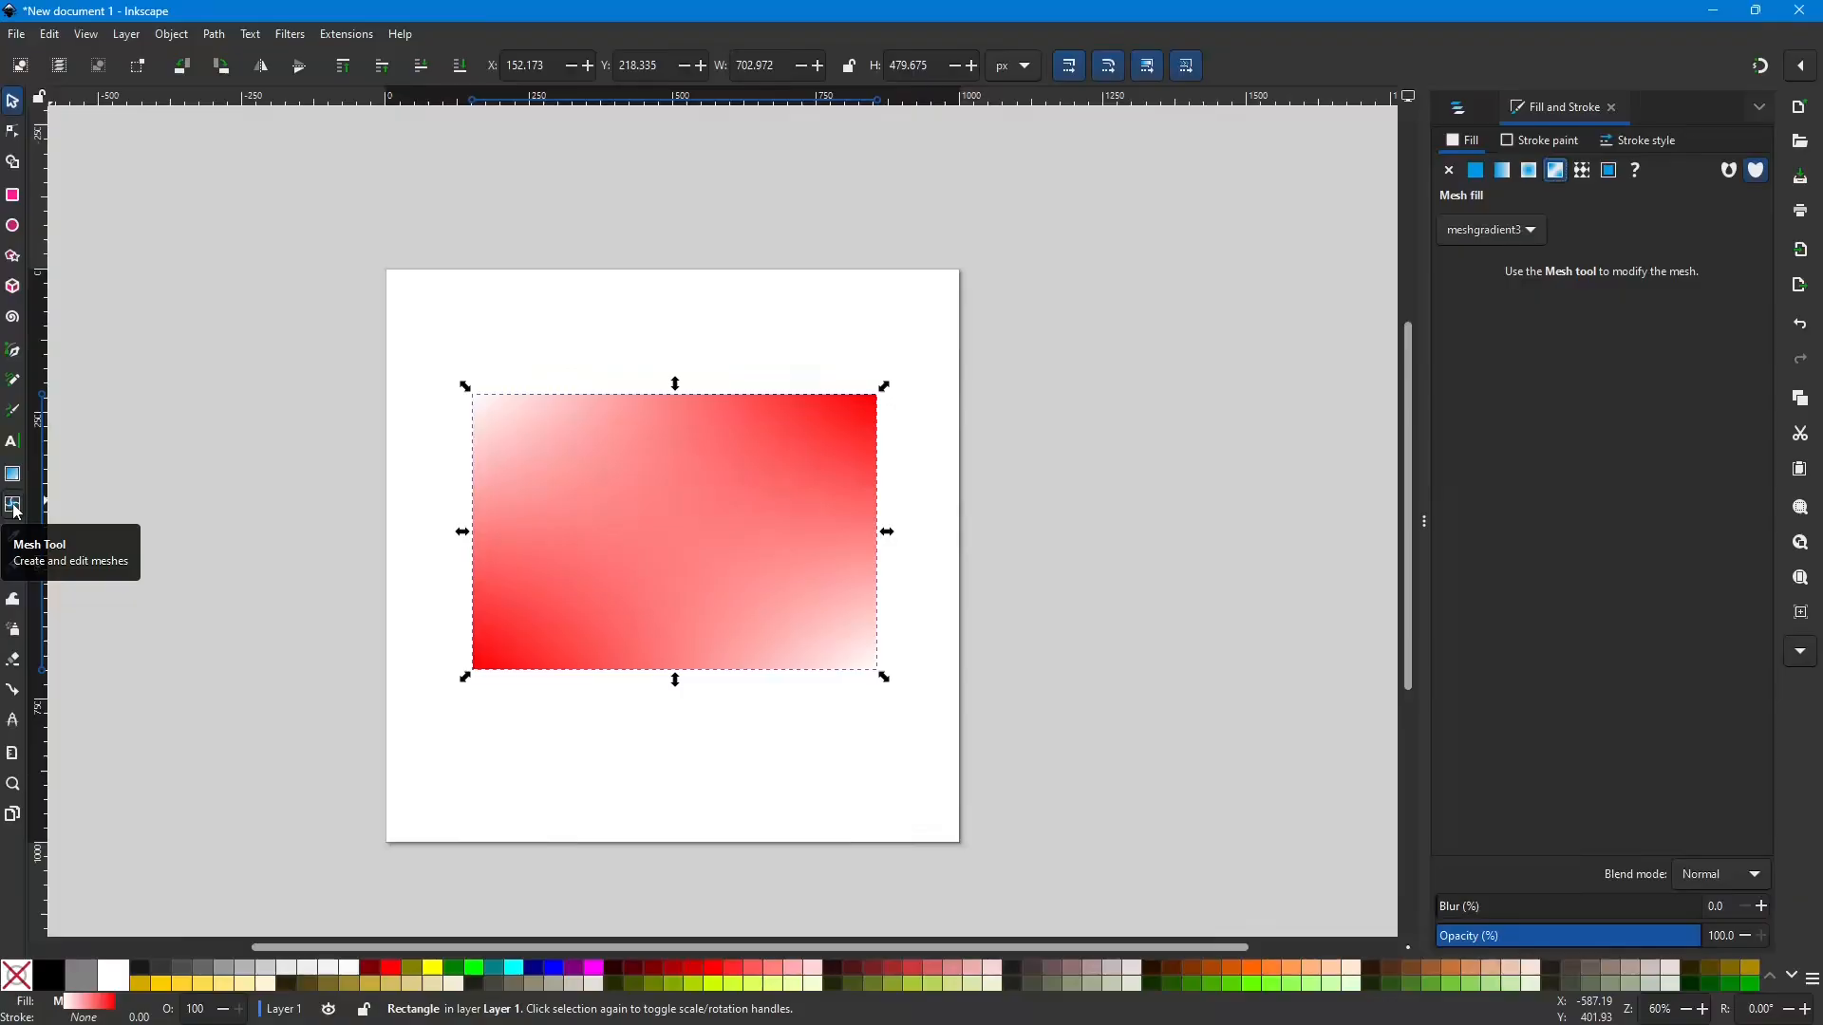
click(13, 505)
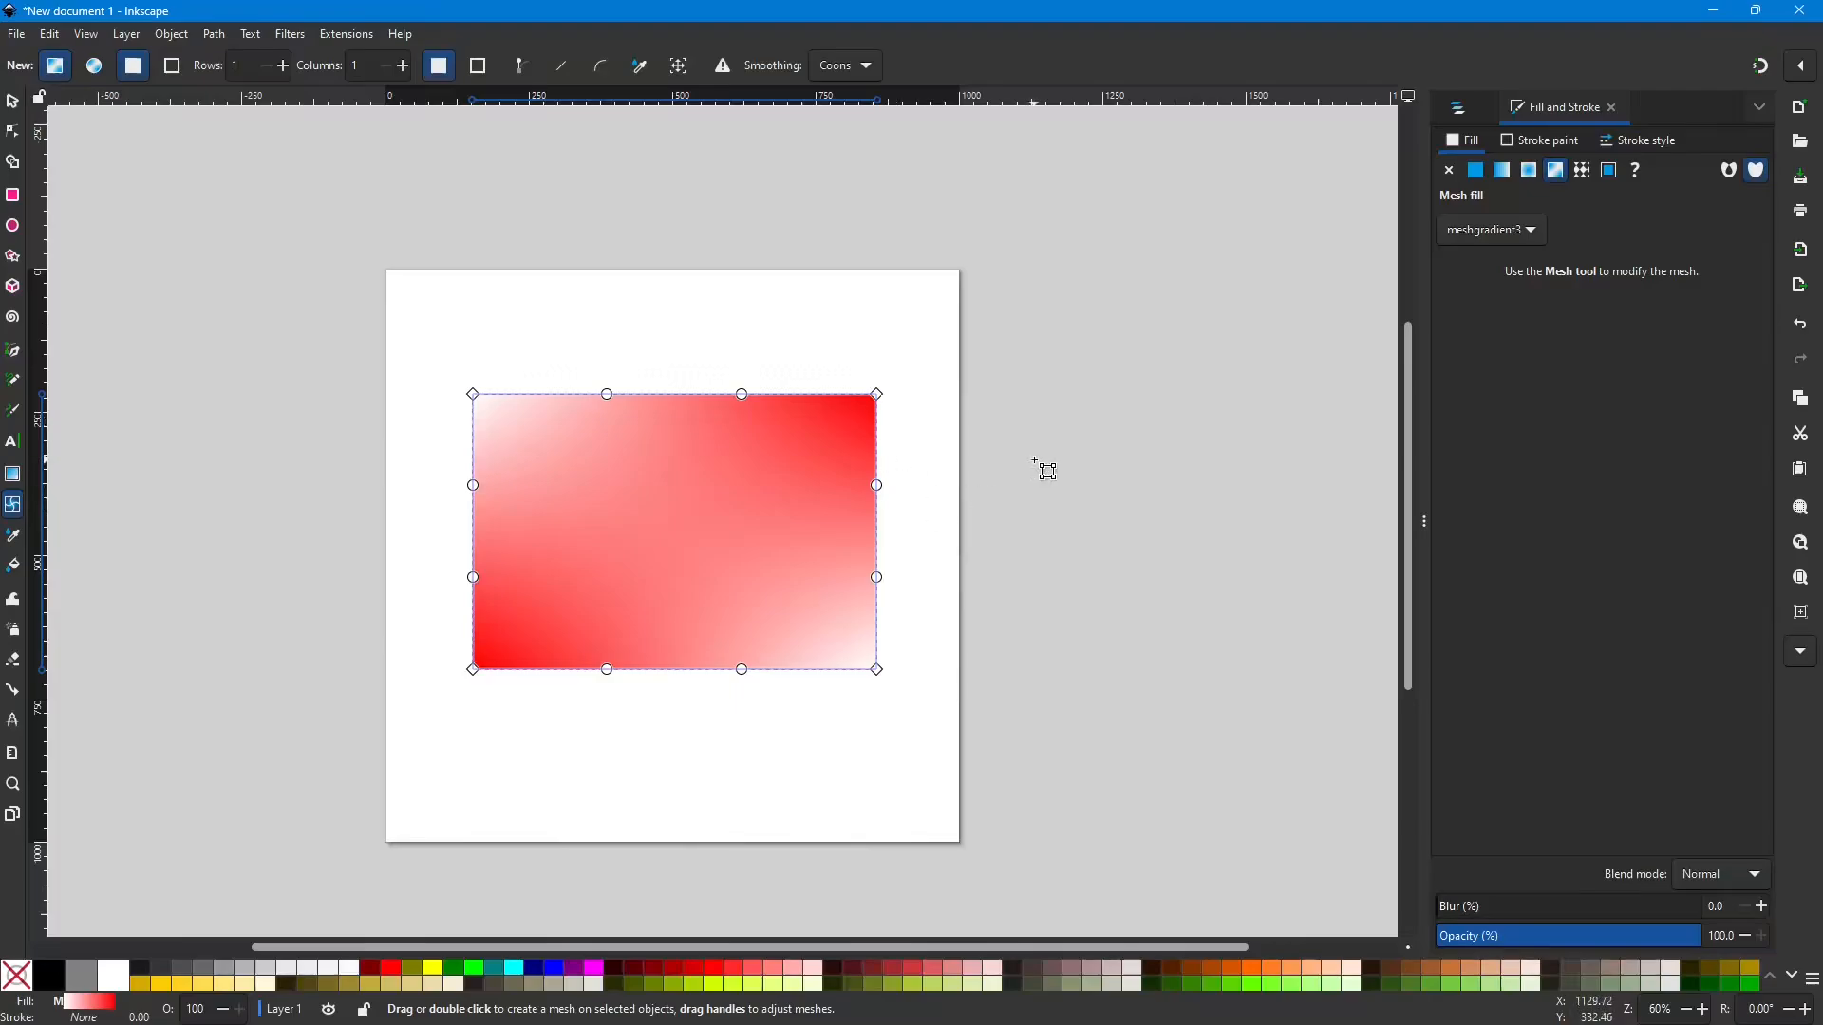
key(ctrl+z)
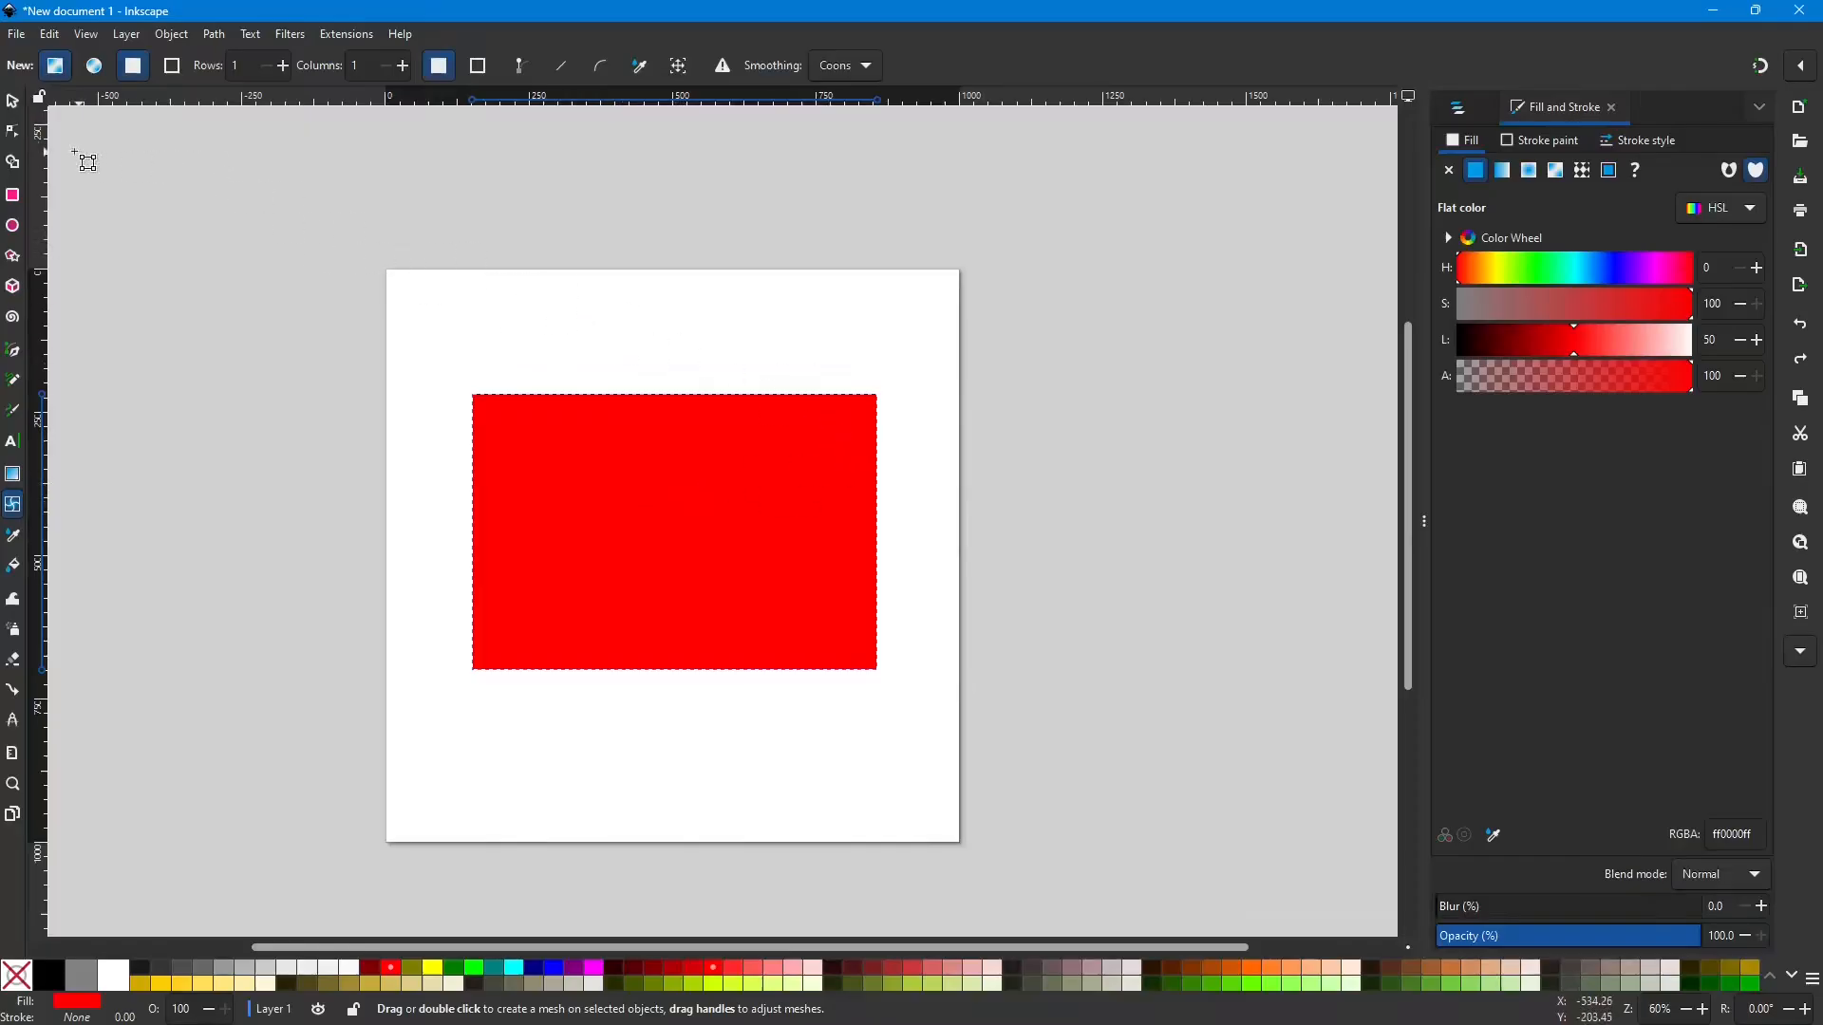
click(12, 101)
click(789, 330)
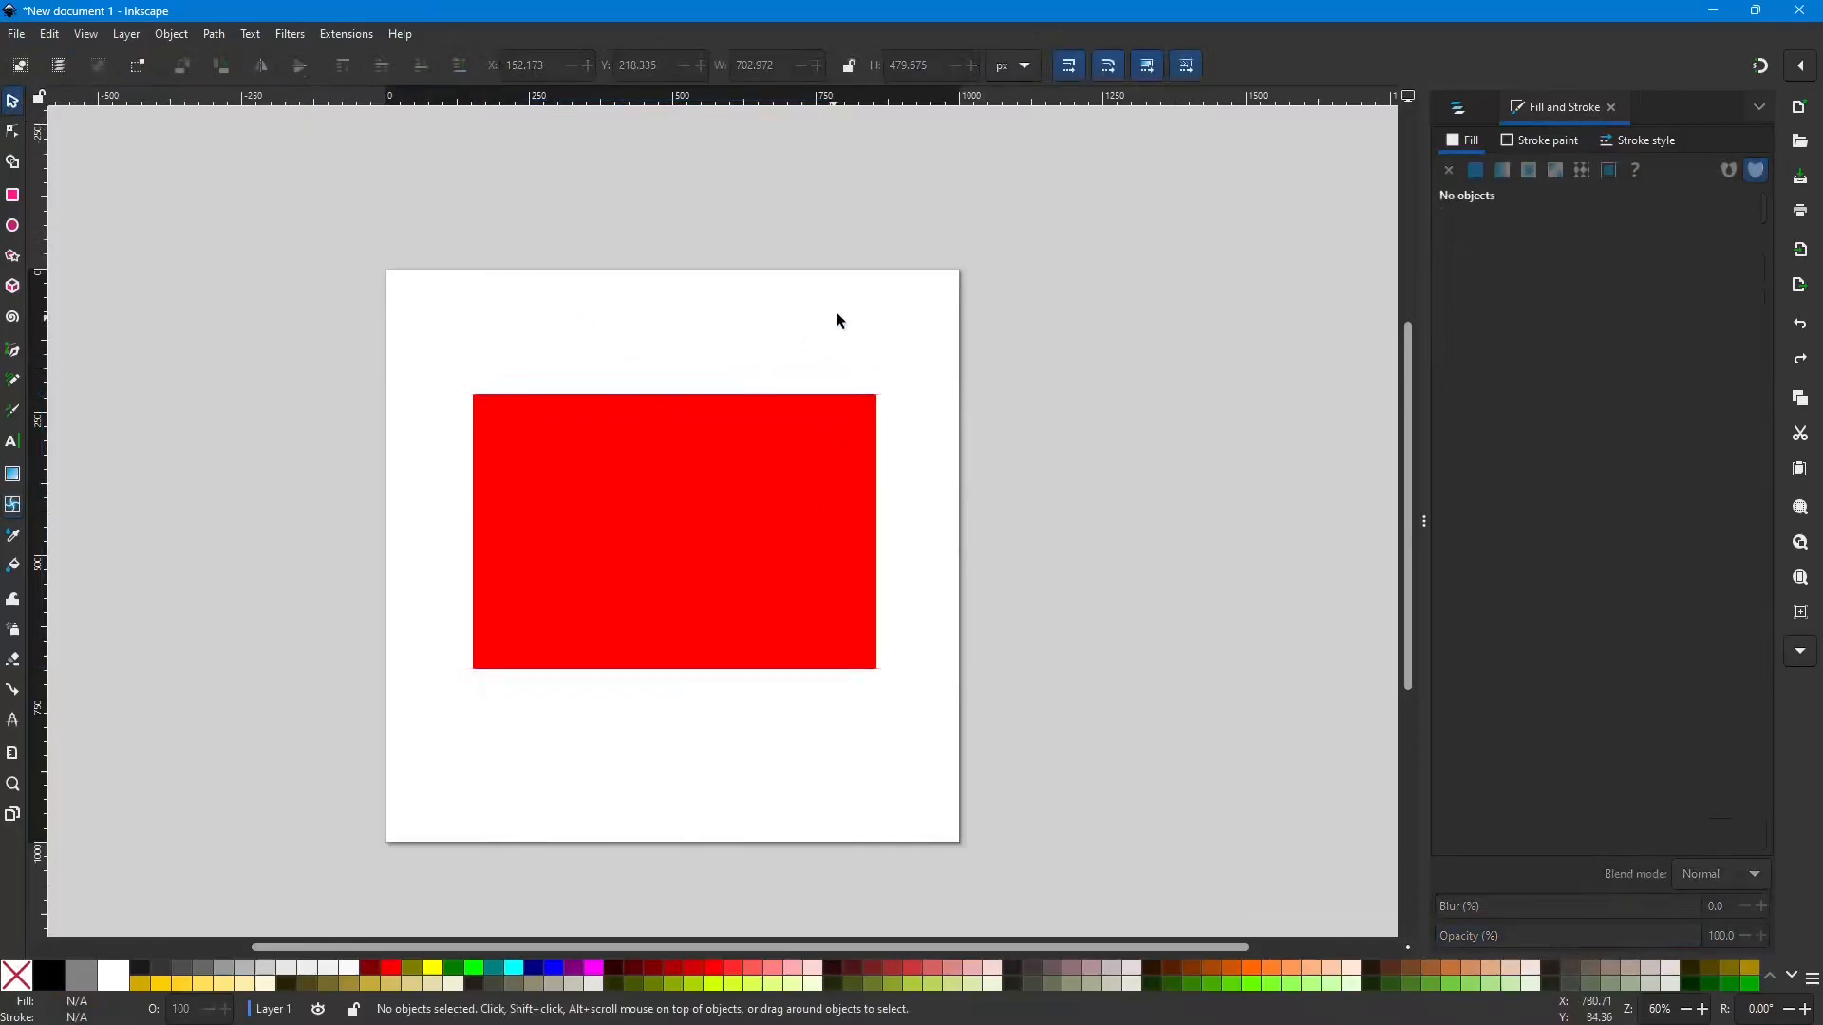
Step: Create a one-row, one-column mesh on the rectangle with the Mesh tool and undo it
click(13, 505)
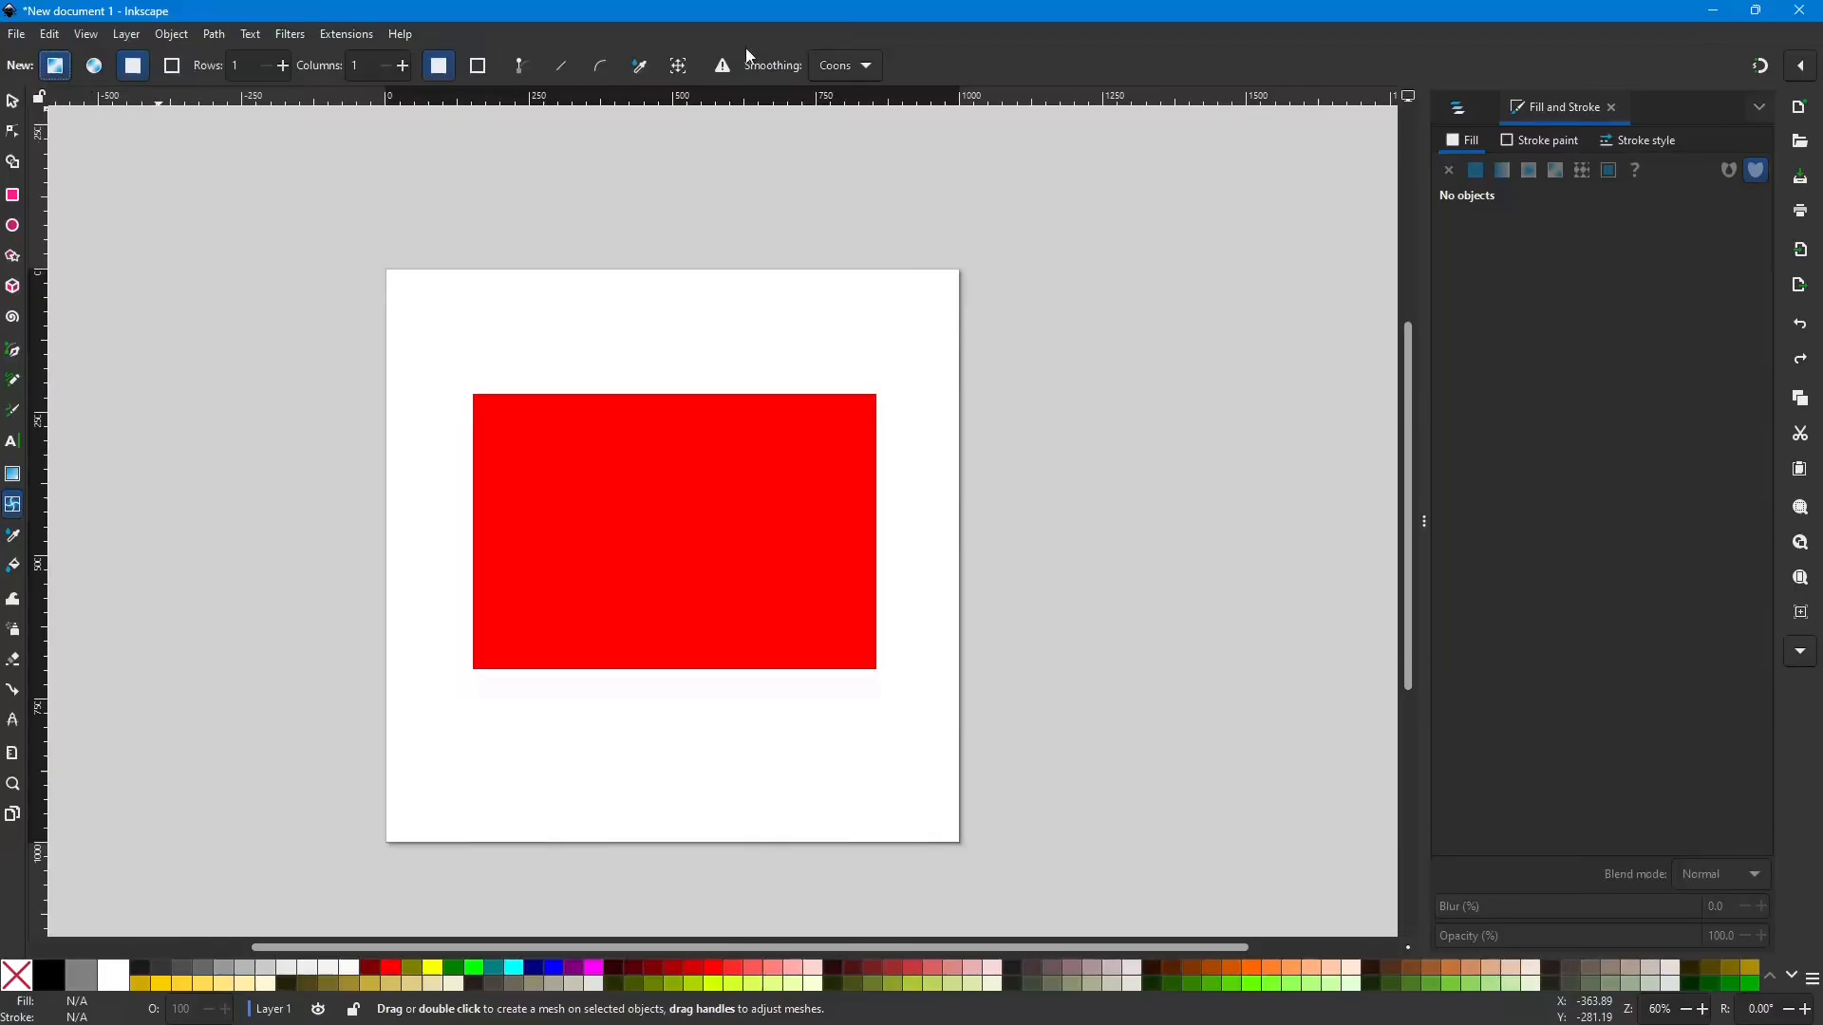
double_click(678, 542)
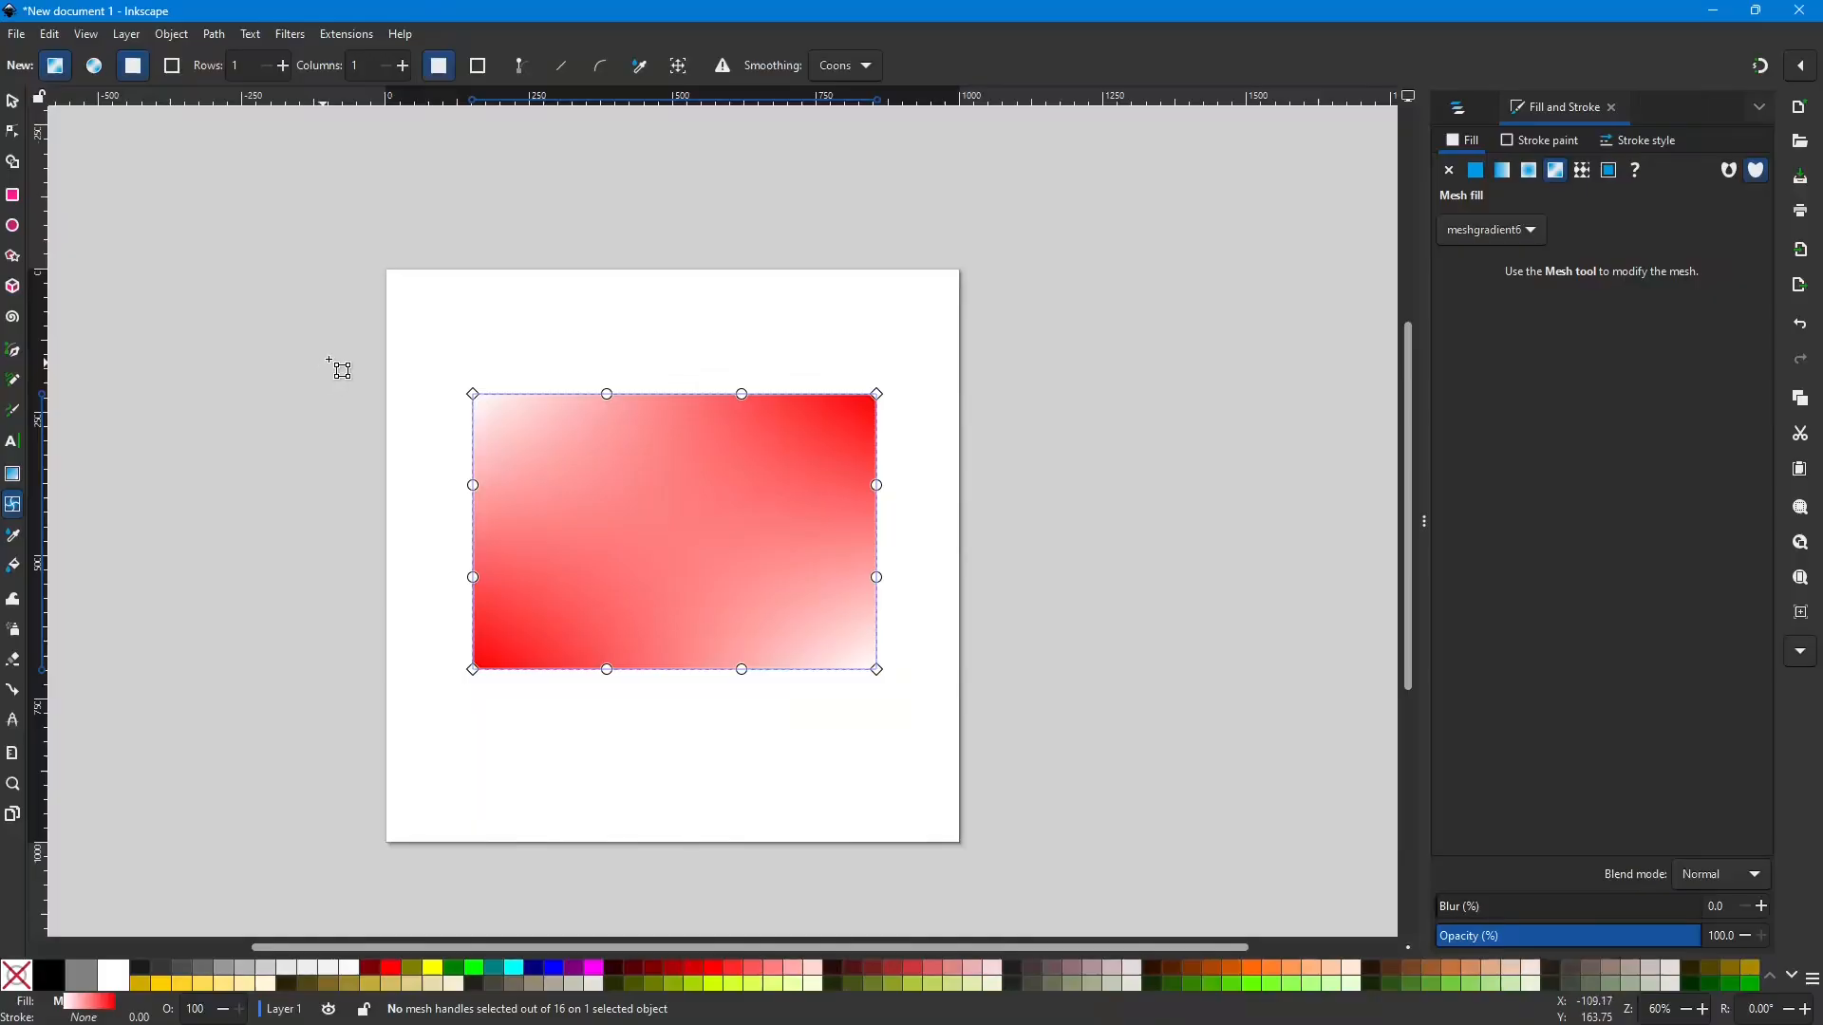
key(ctrl+z)
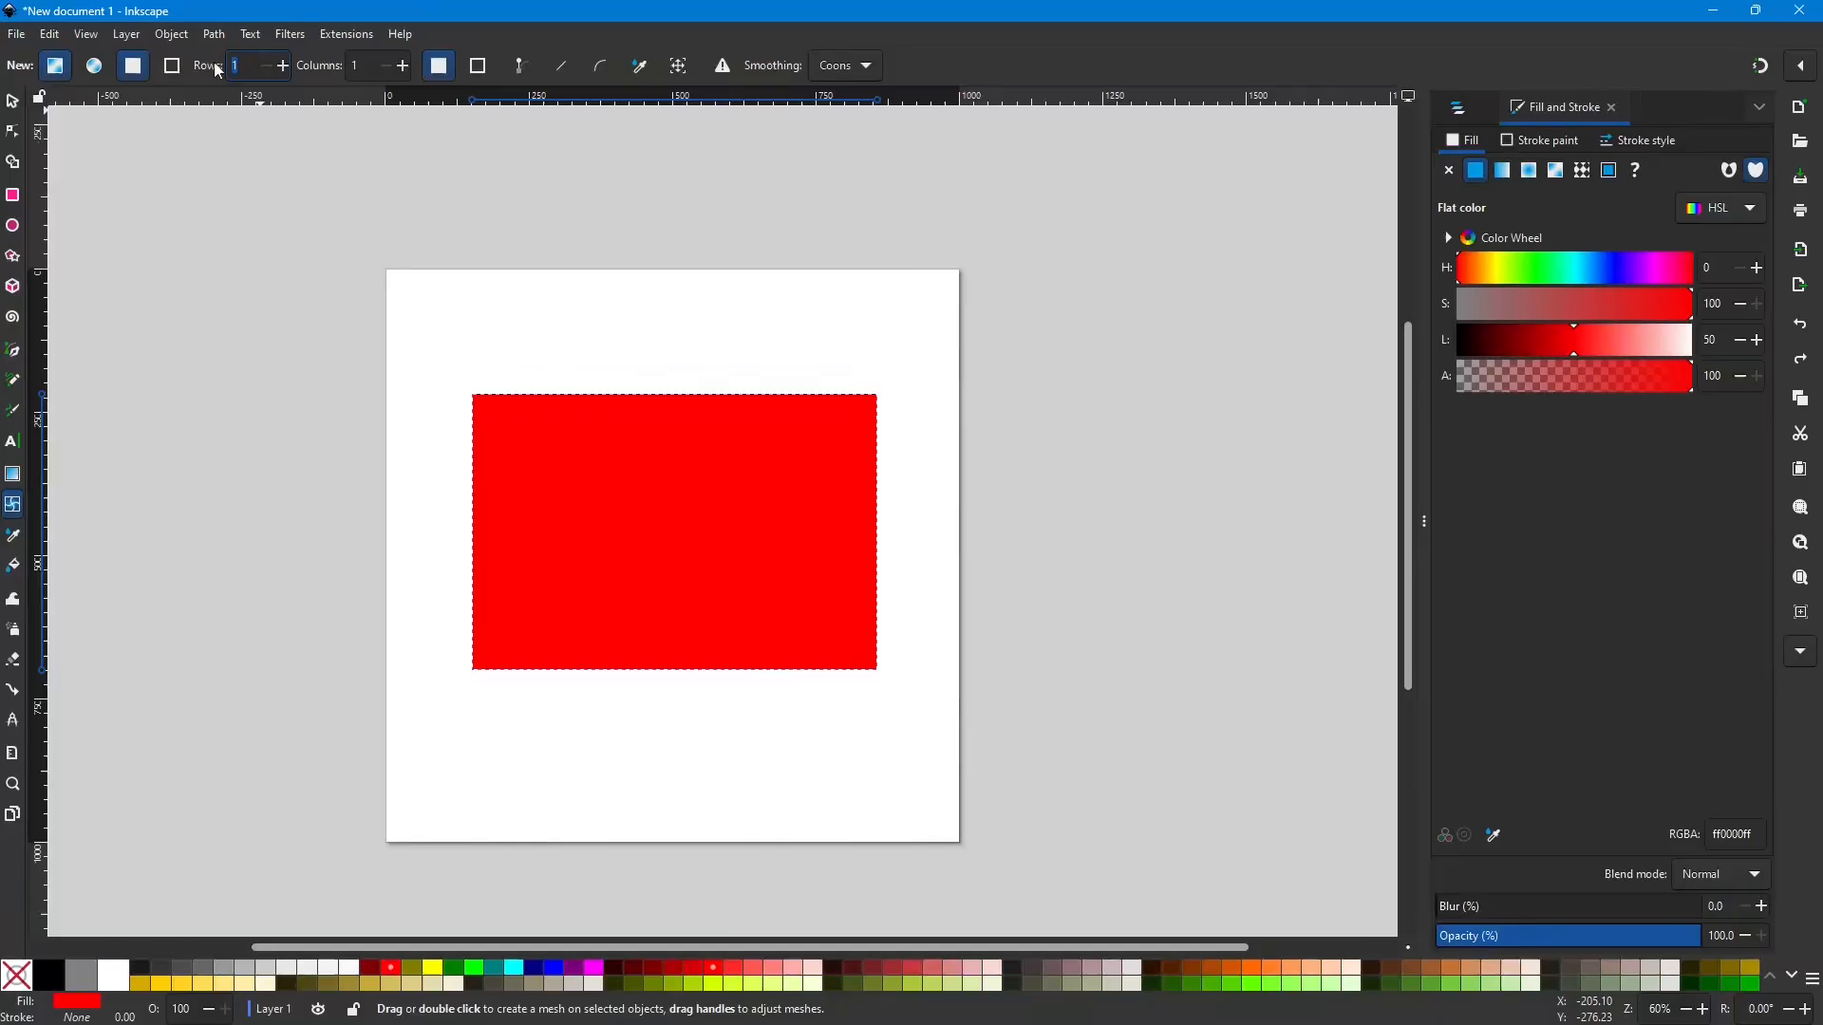
Step: Try a mesh gradient with 2 rows and 2 columns on the rectangle and undo it
text(2)
key(Tab)
double_click(672, 544)
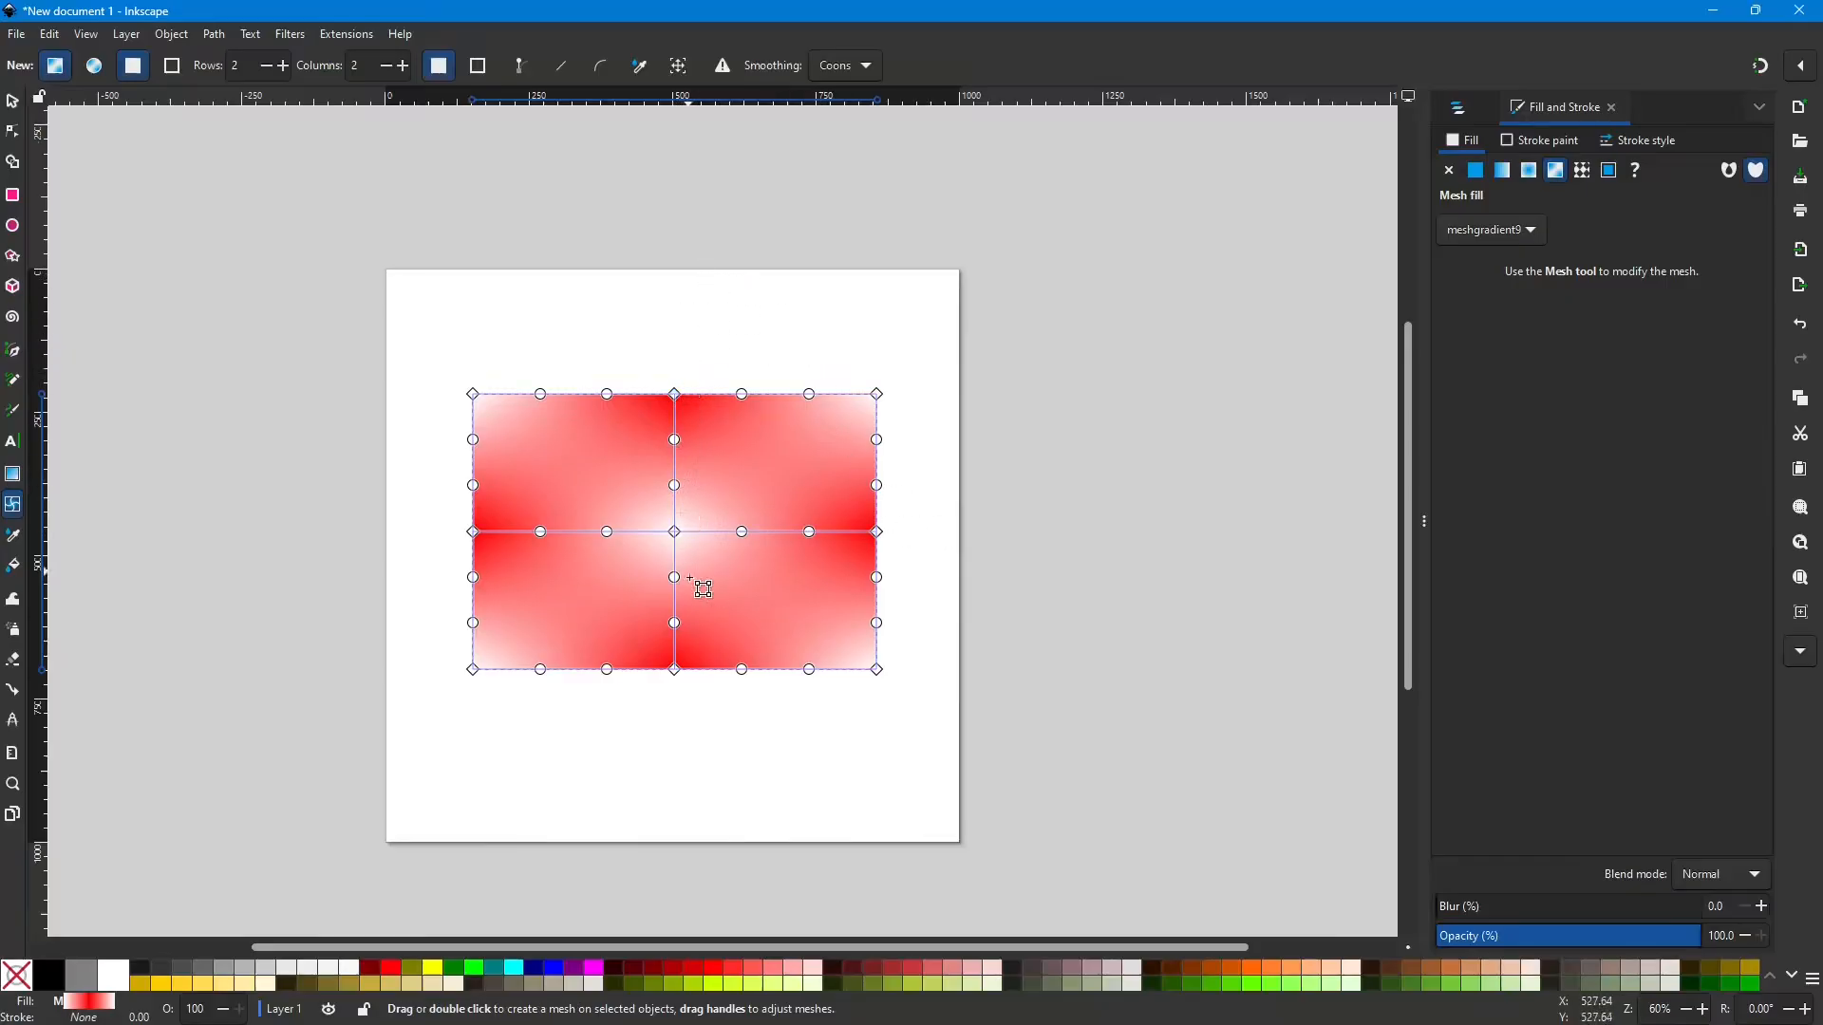
key(ctrl+z)
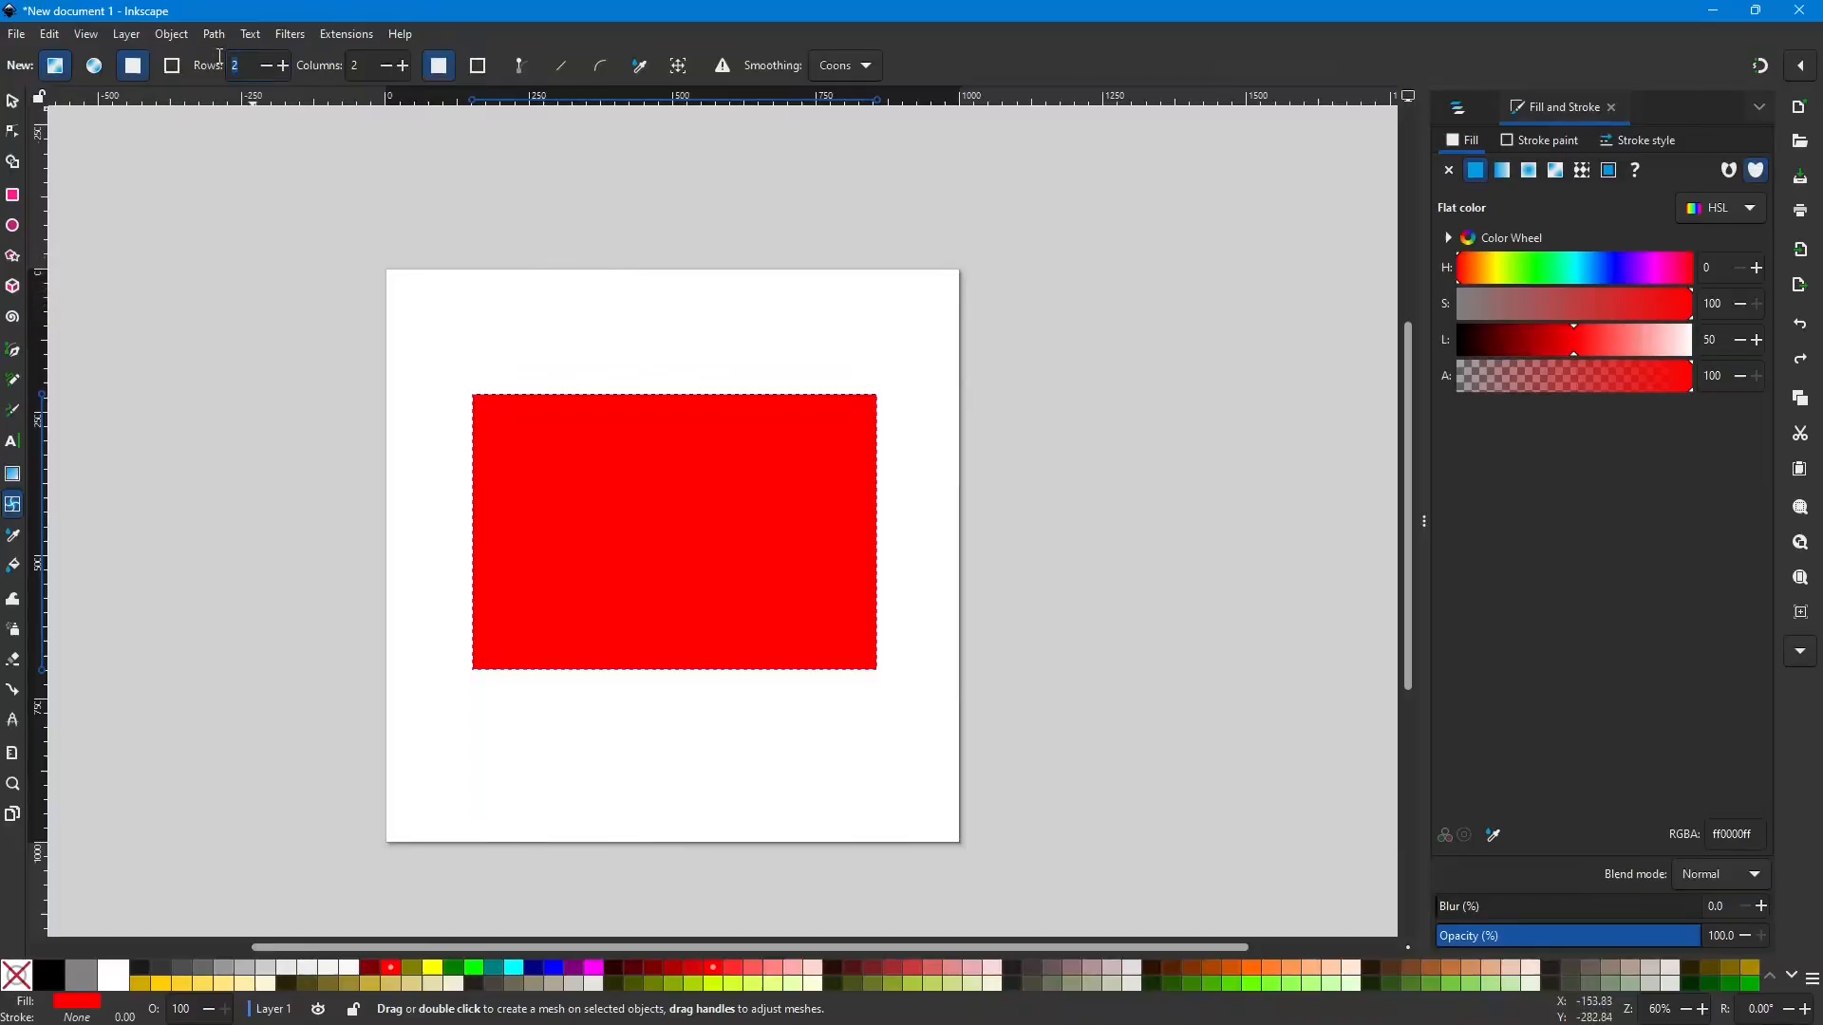
Step: Create a mesh gradient with 1 row and 1 column on the rectangle and select its upper-left corner node
click(362, 65)
double_click(575, 529)
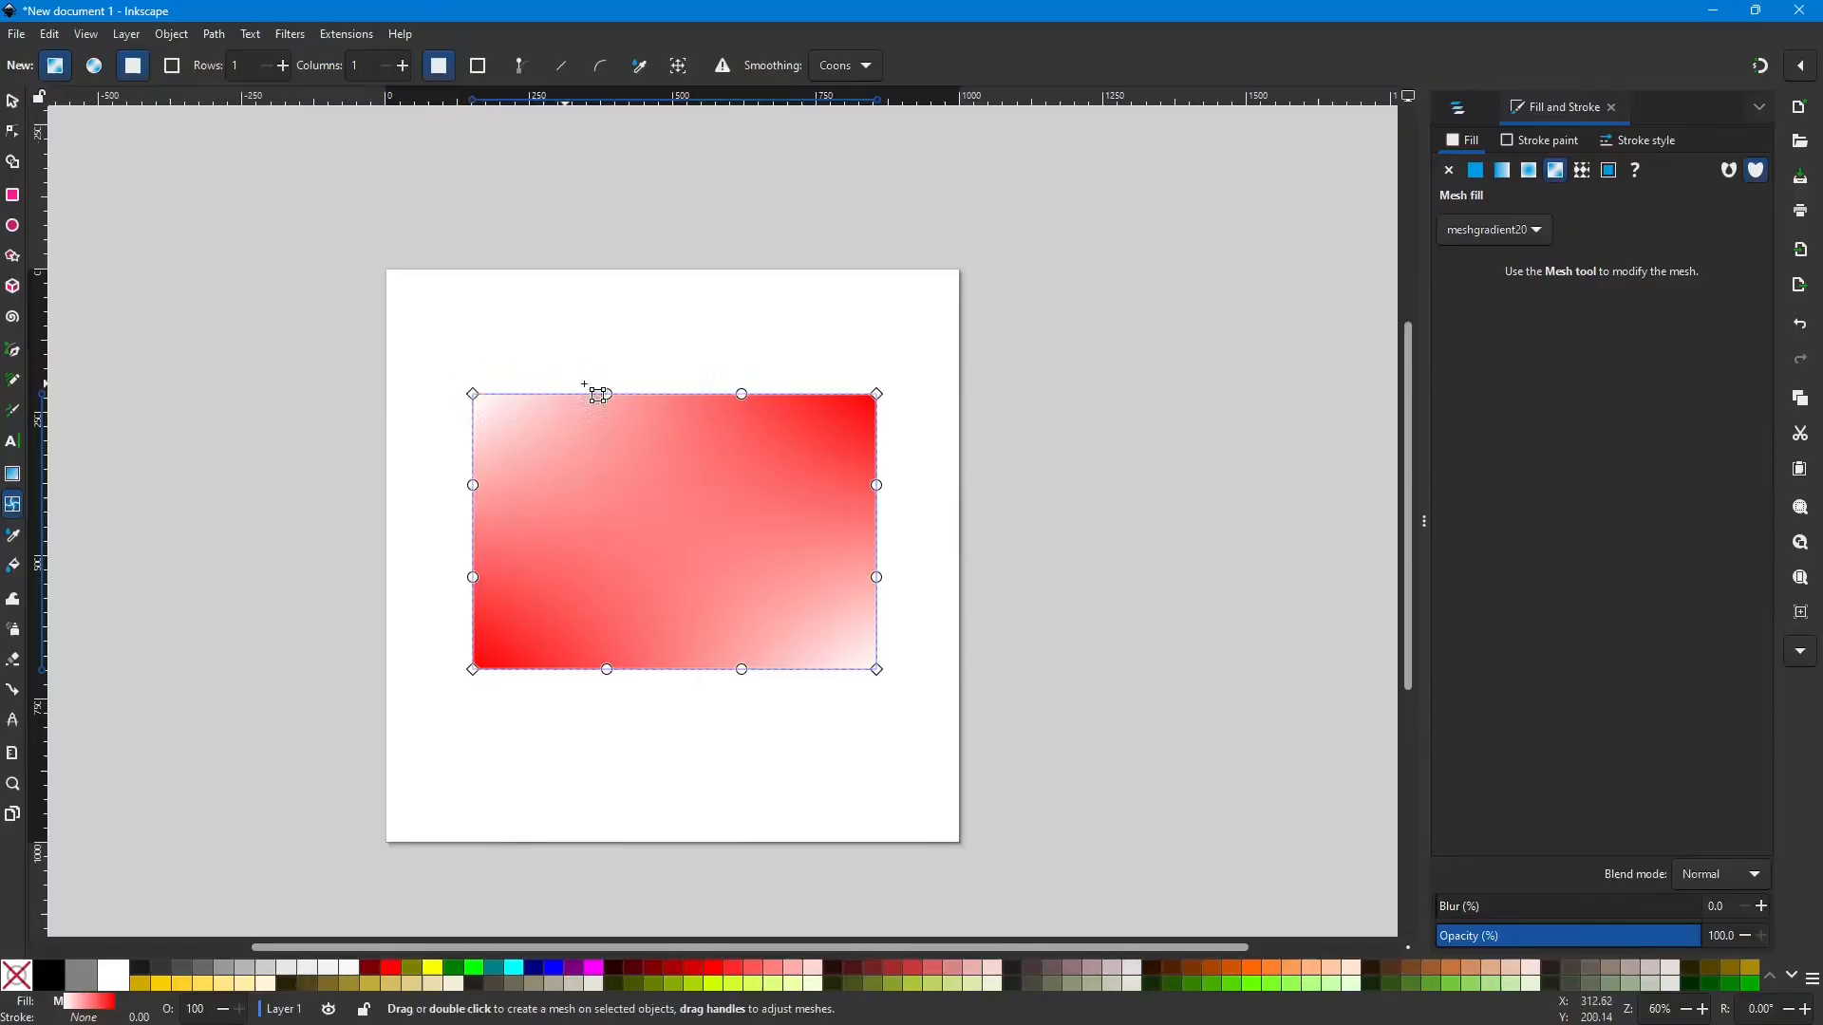
click(877, 395)
click(473, 394)
click(530, 345)
click(473, 394)
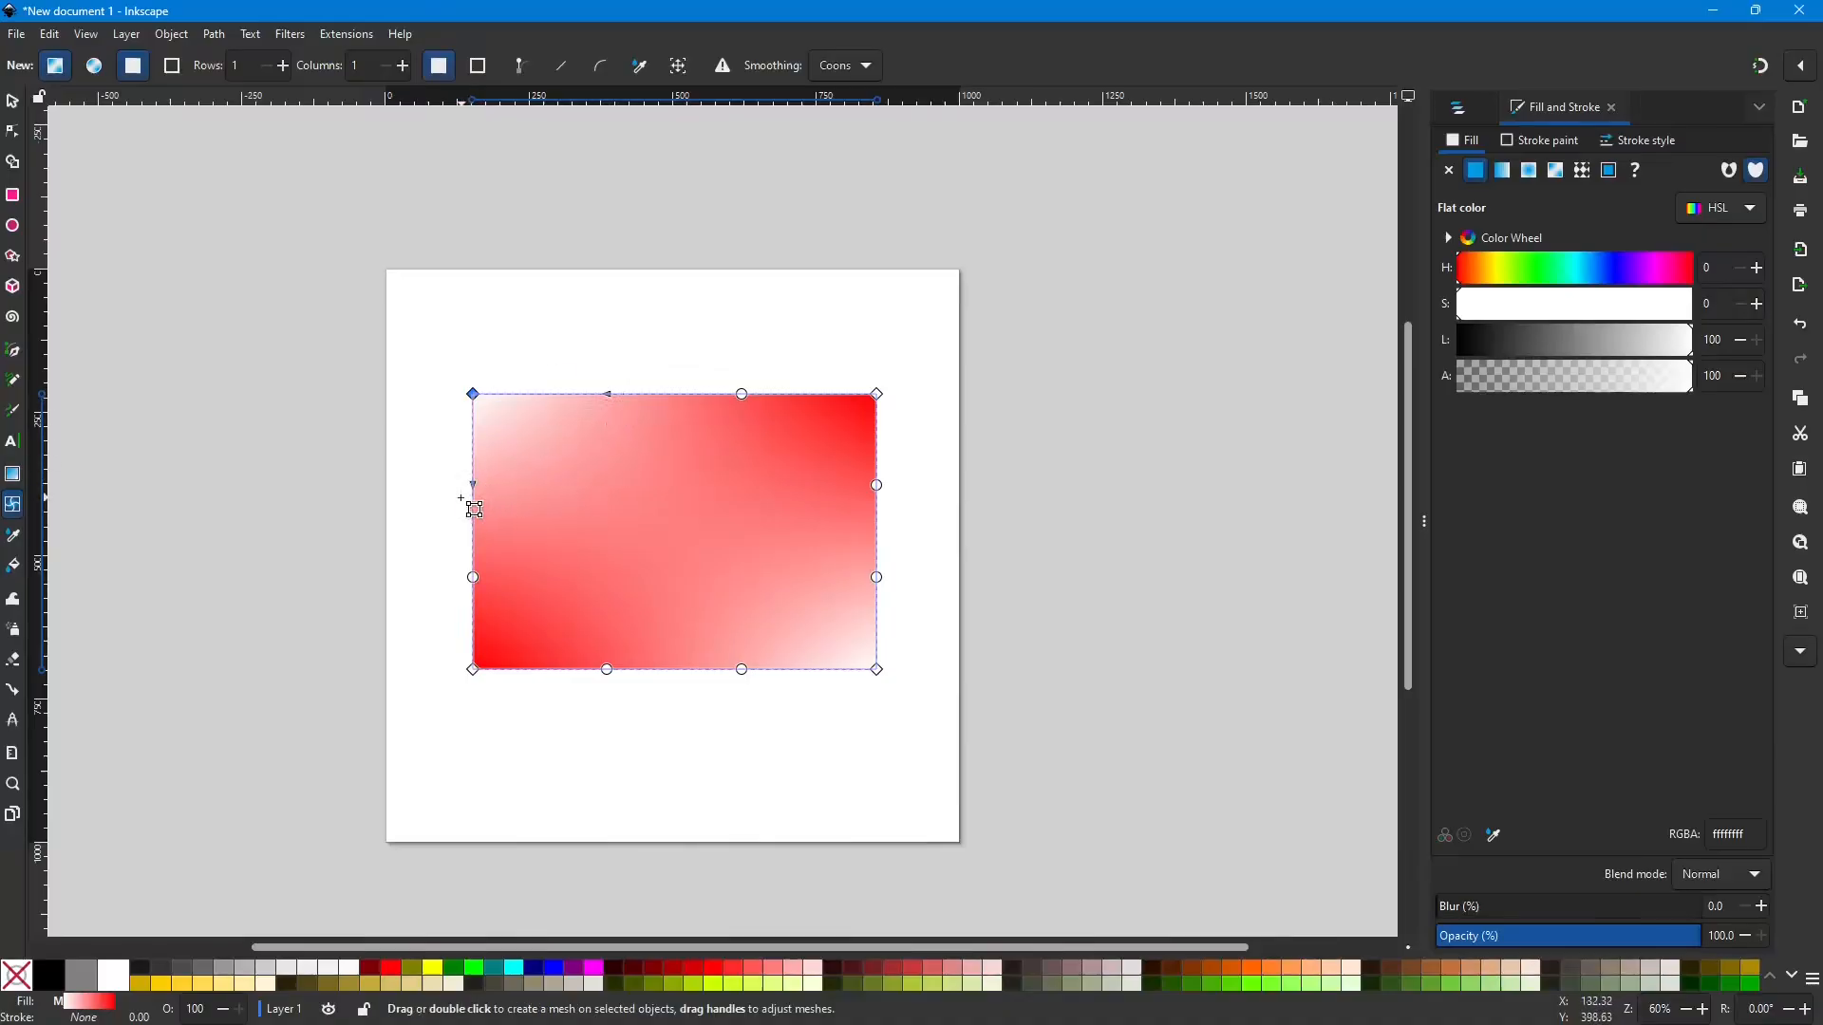
Step: Color the mesh's upper-left corner node yellow and its lower-right corner node green
click(473, 393)
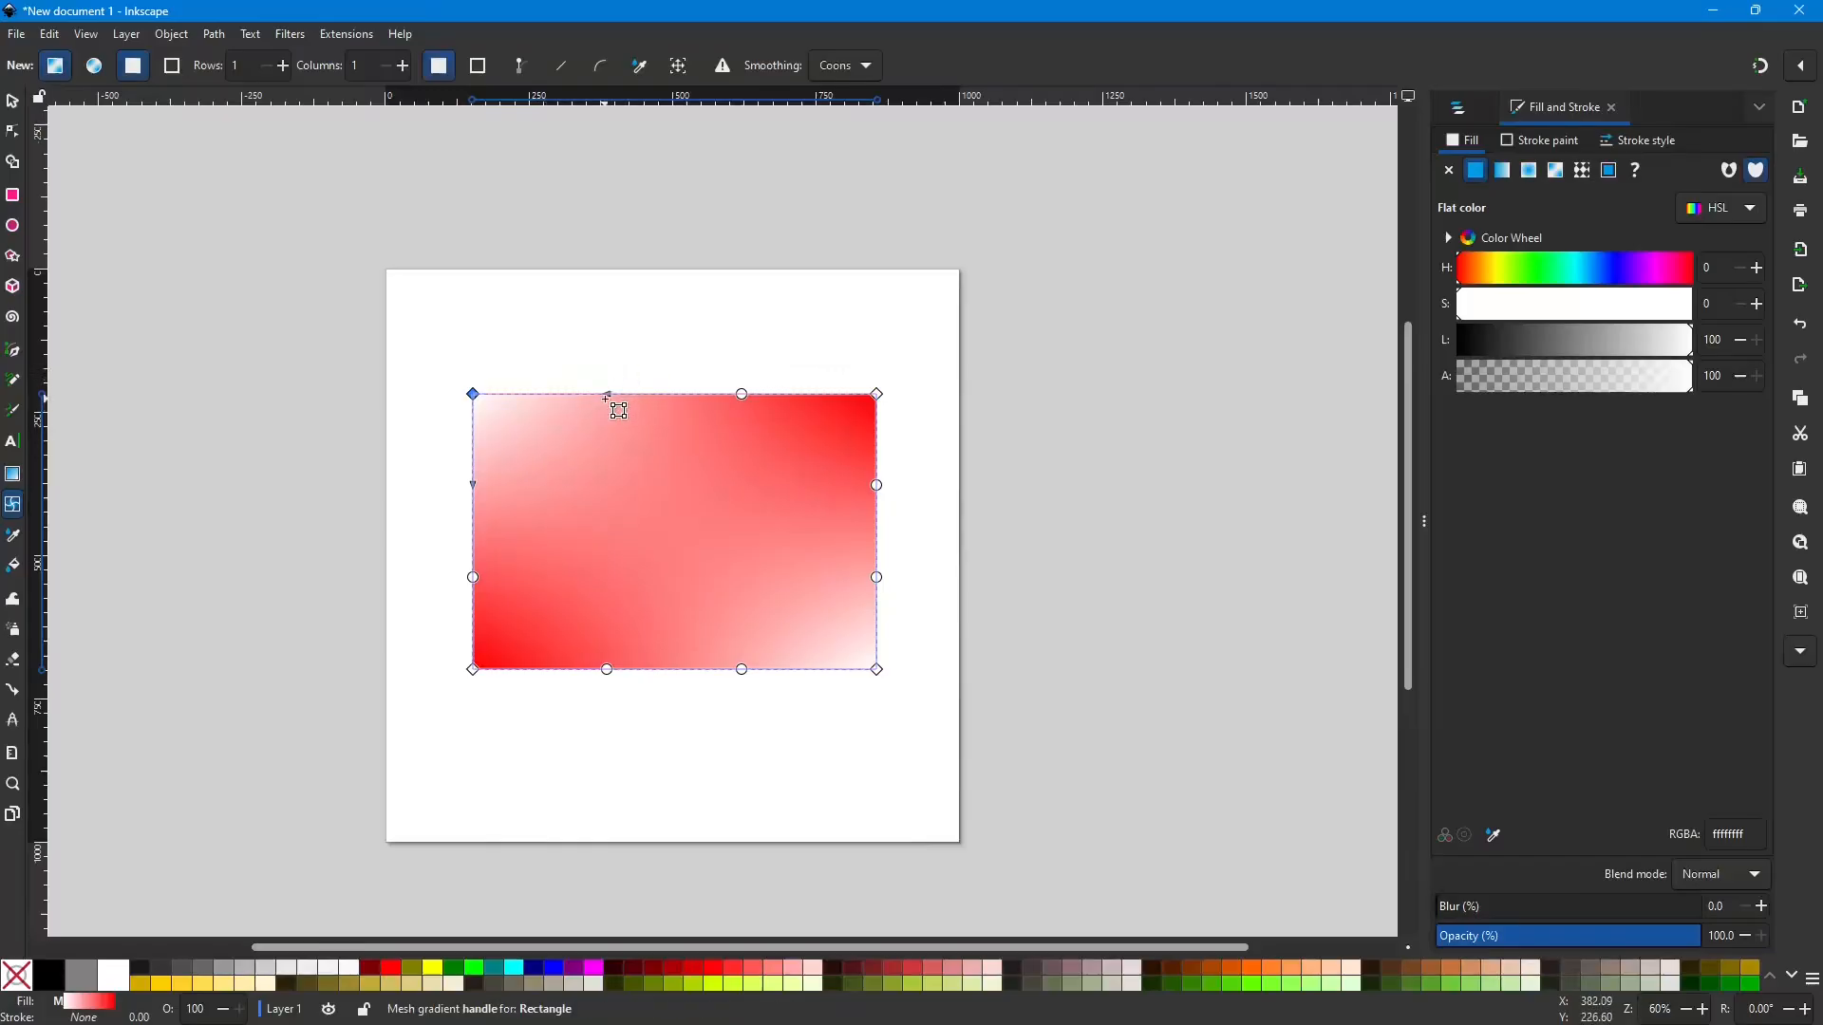
click(432, 967)
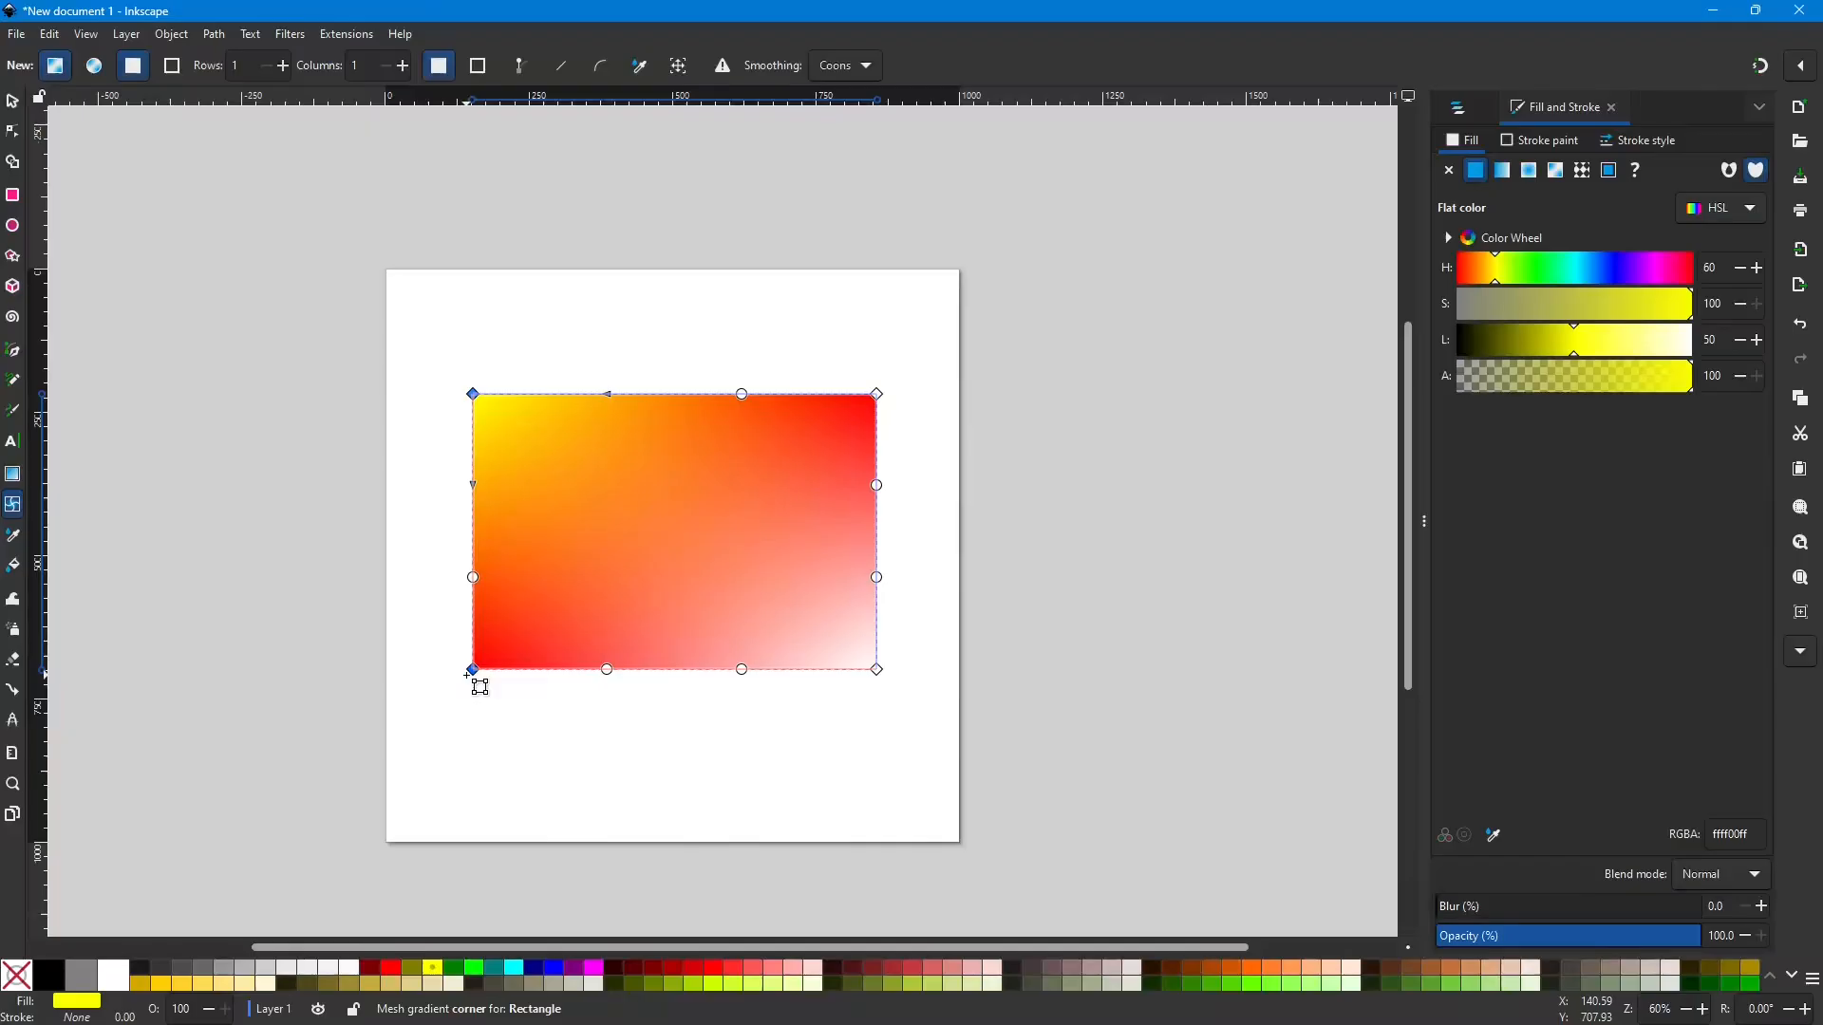
click(879, 671)
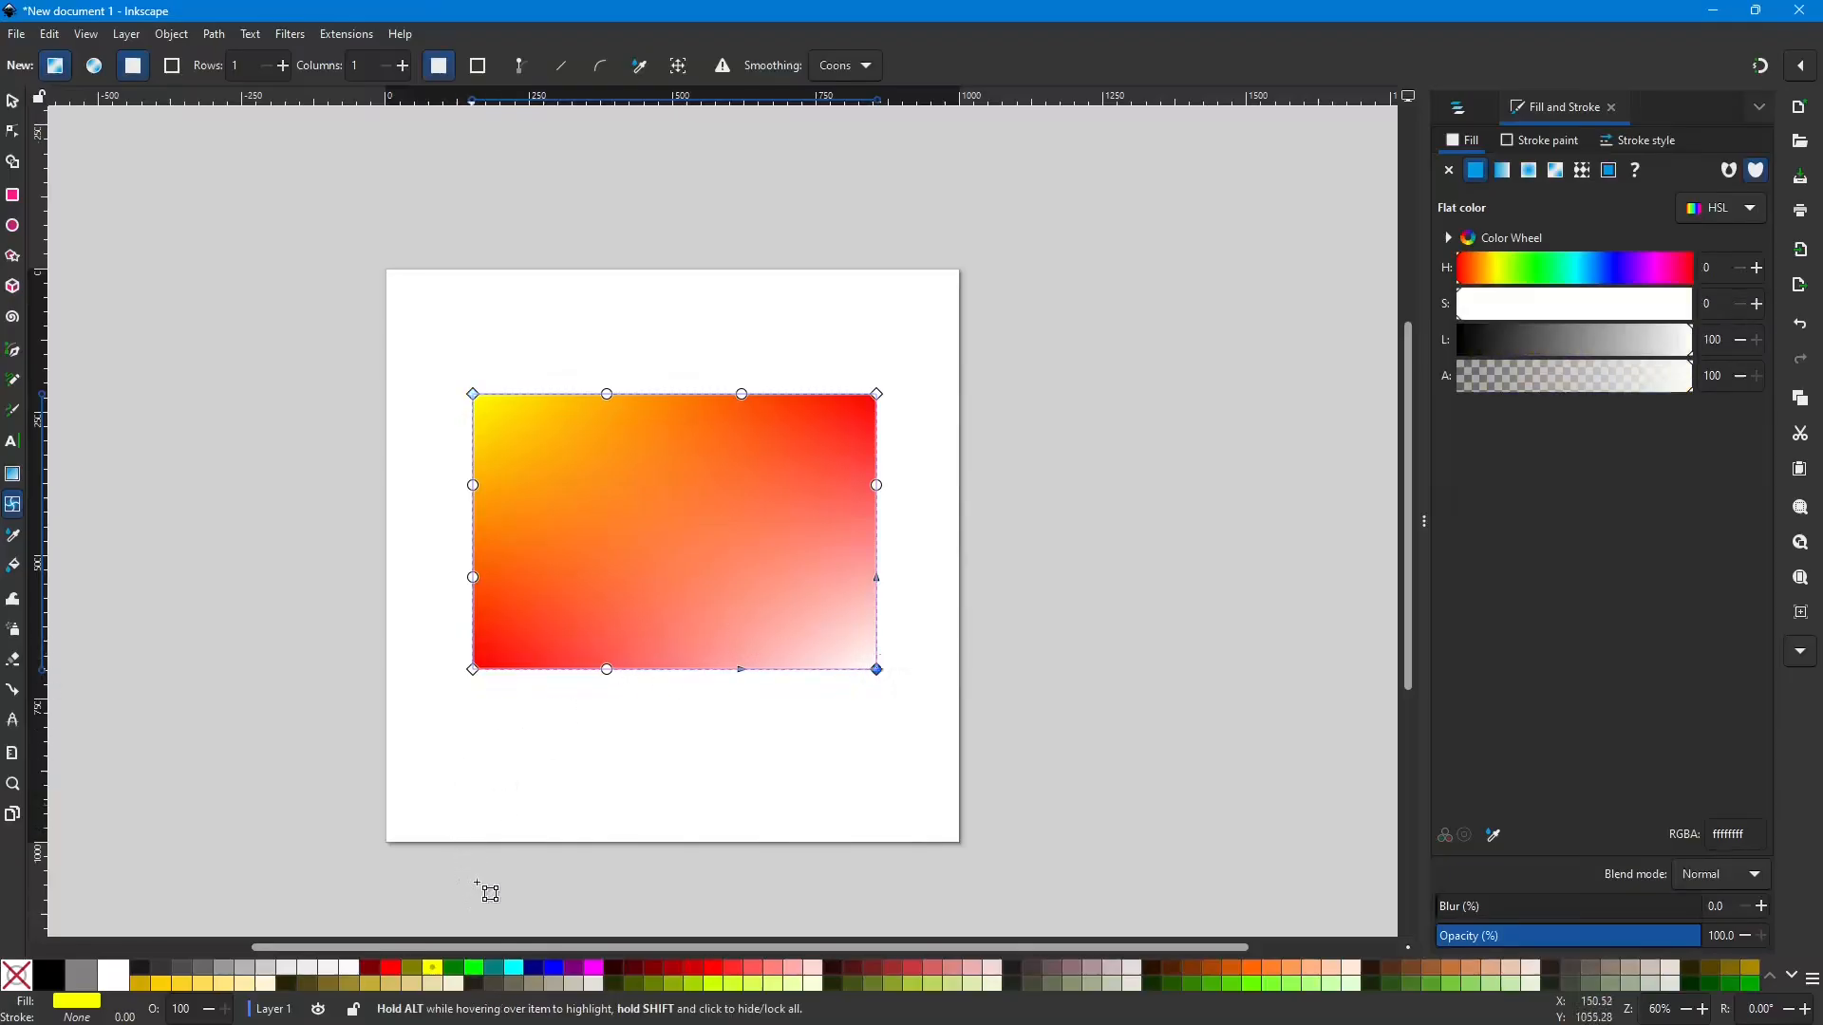
click(481, 971)
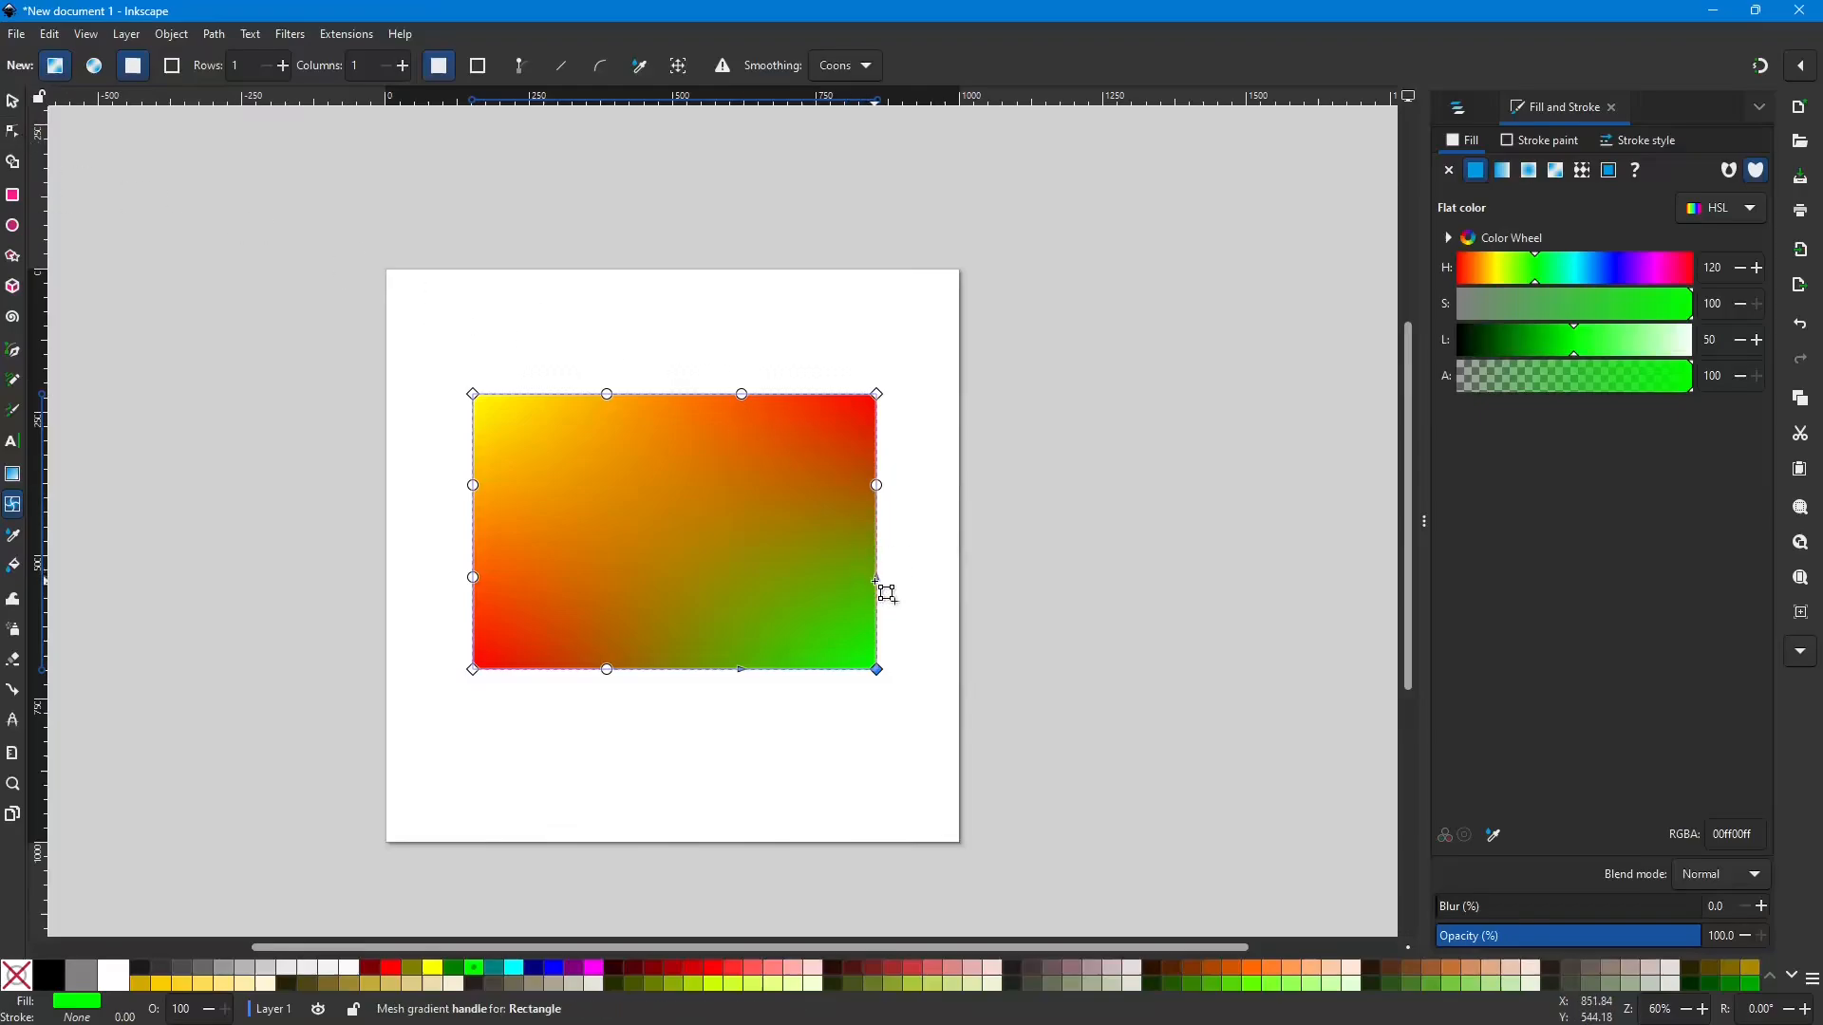
Step: Bend the mesh's right and lower edges with the green corner's handles, and move both handles back near the rectangle's edges
drag(877, 579, 761, 574)
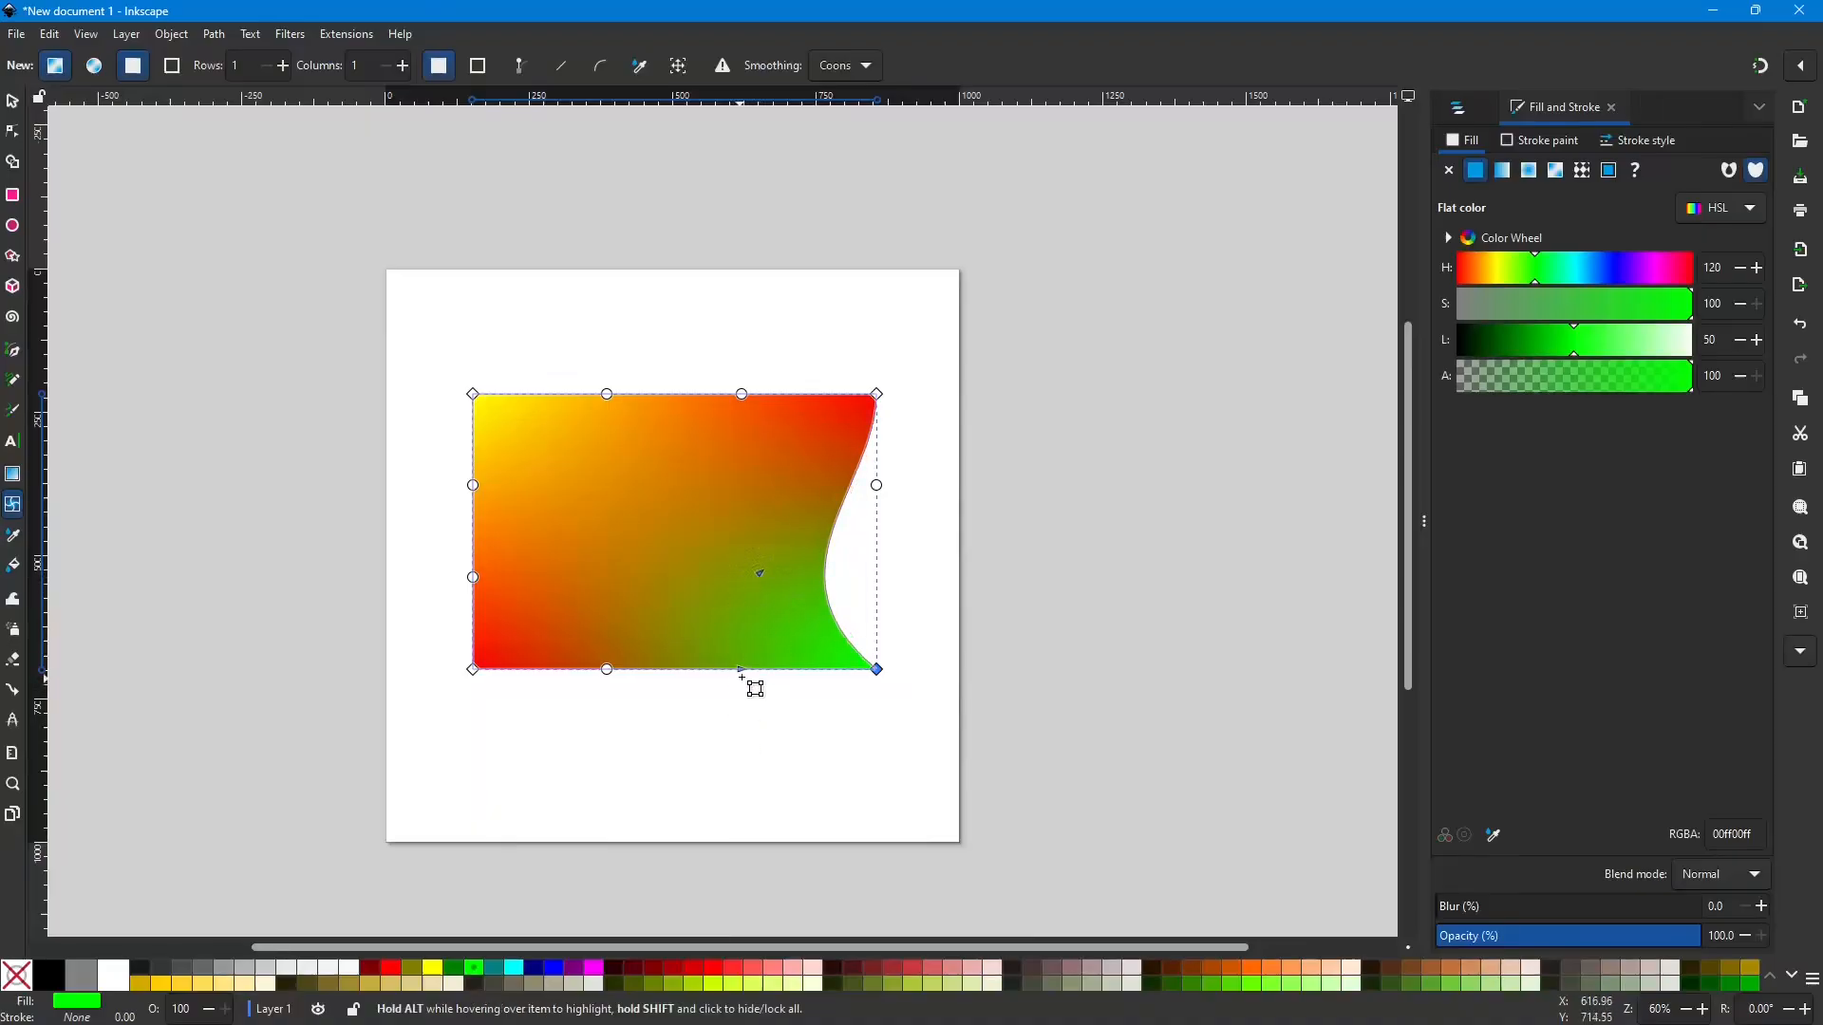
drag(742, 669, 704, 747)
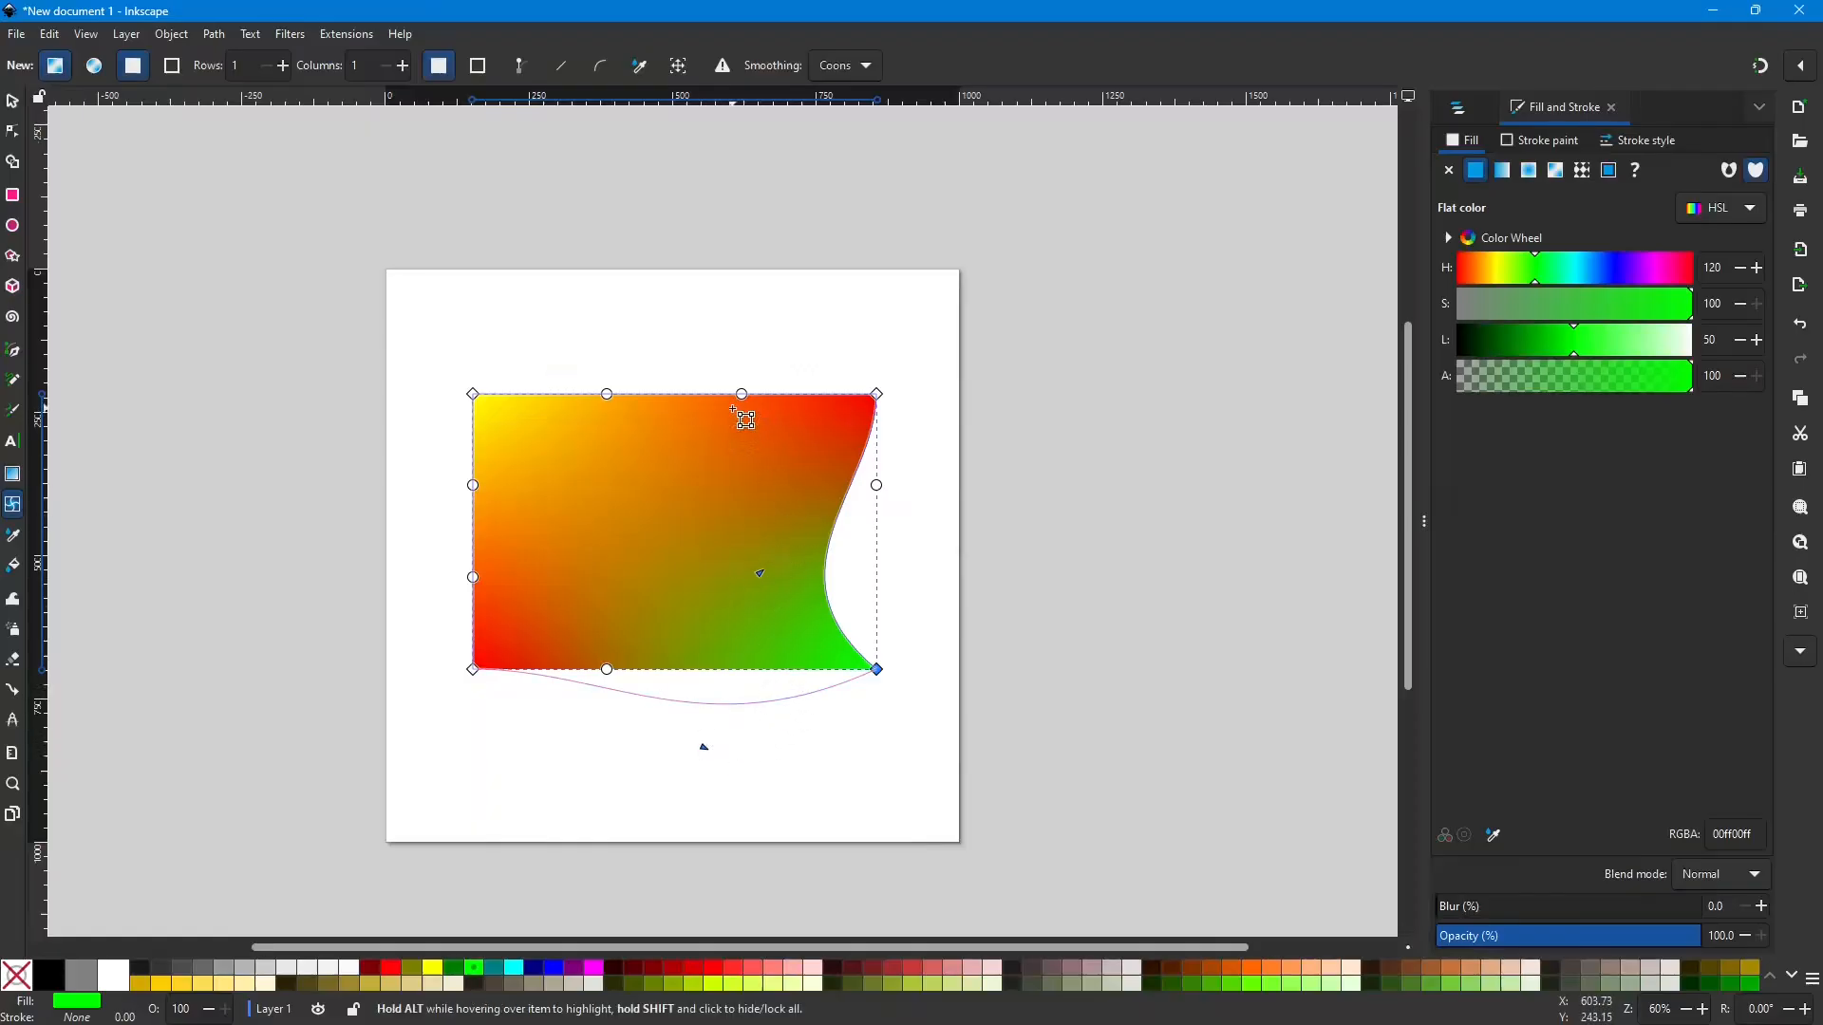
drag(772, 582, 883, 530)
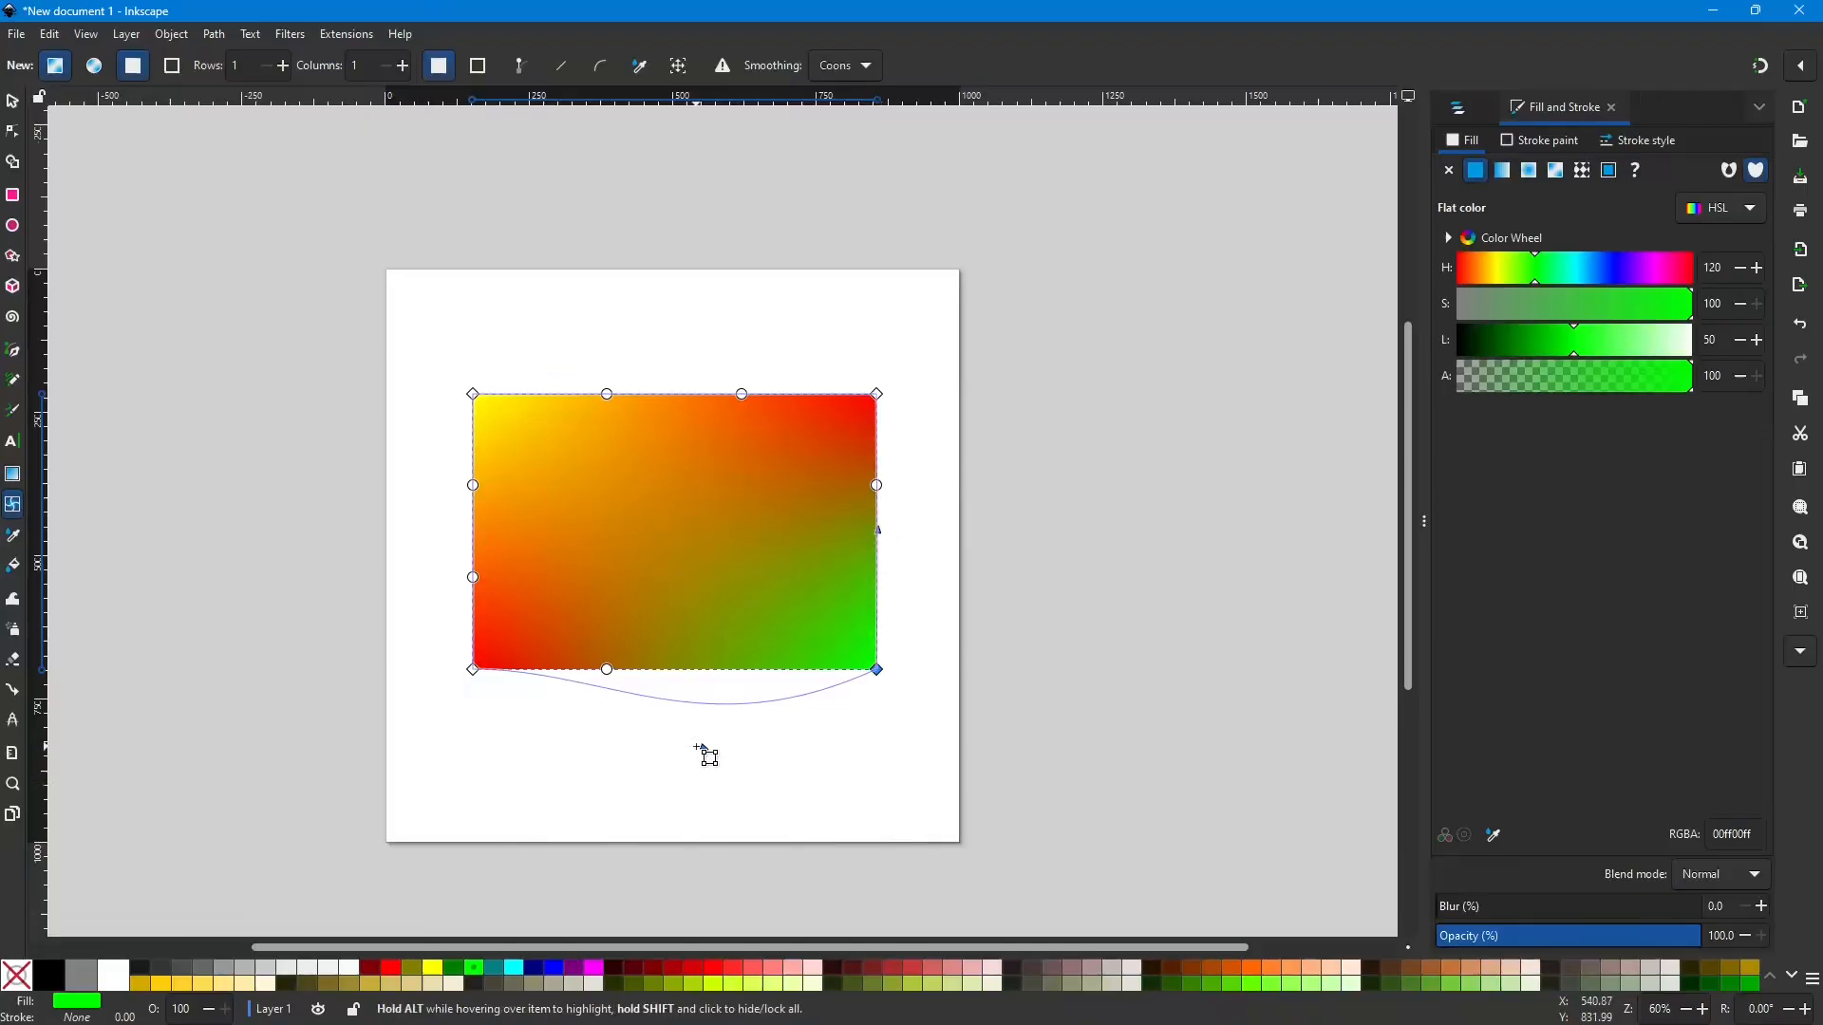
drag(707, 755, 728, 674)
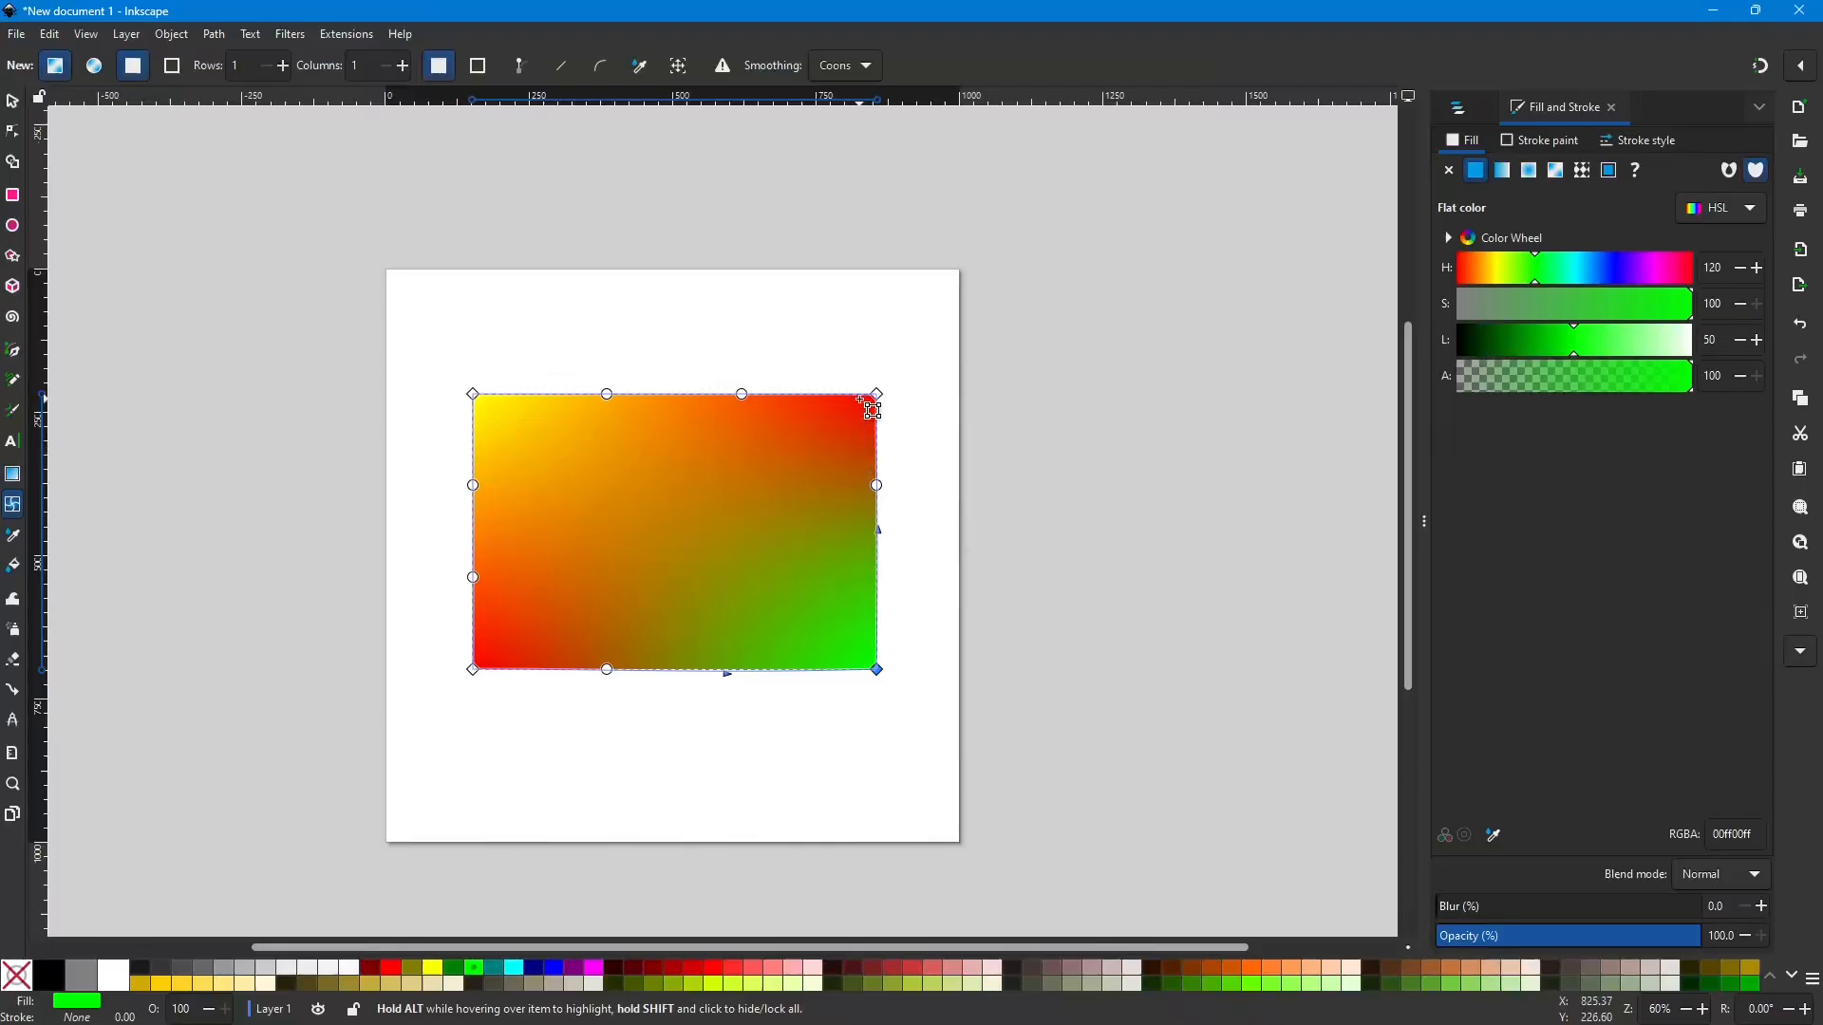
Step: Select the upper-right and lower-left mesh corners, and shift the green corner's lower-edge handle back onto the rectangle's edge
click(878, 394)
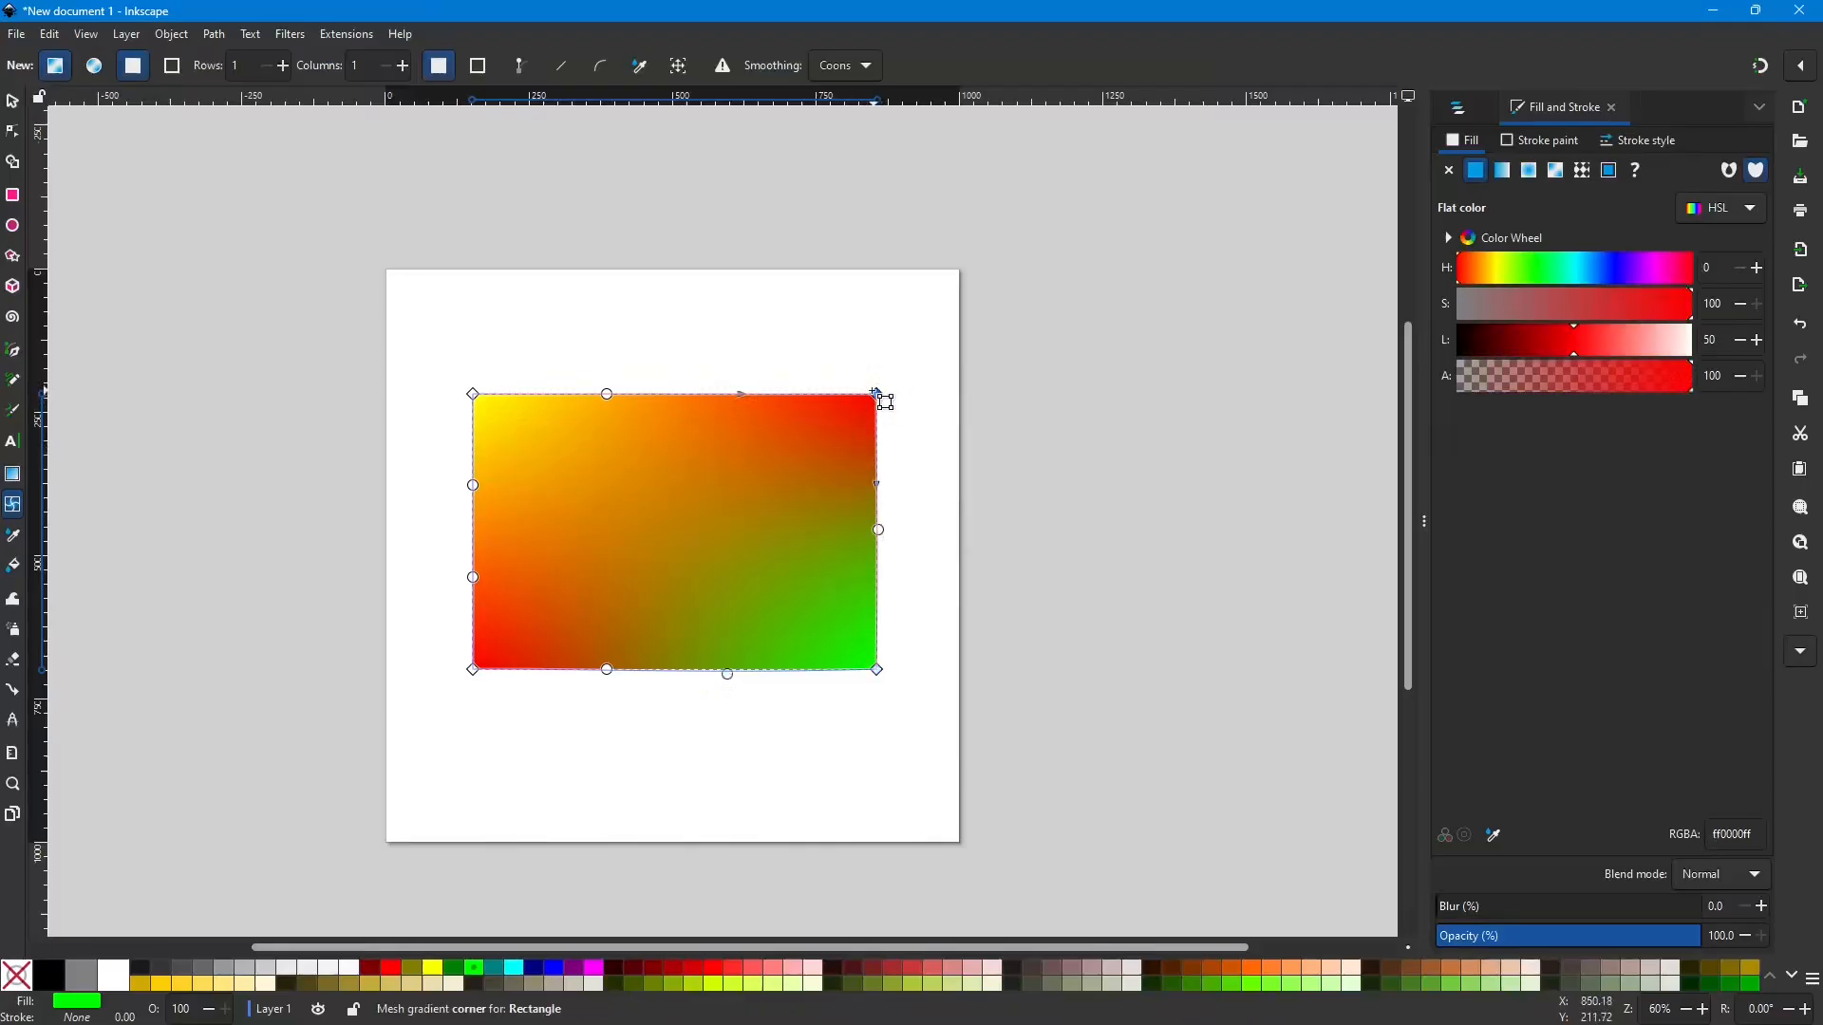
click(475, 671)
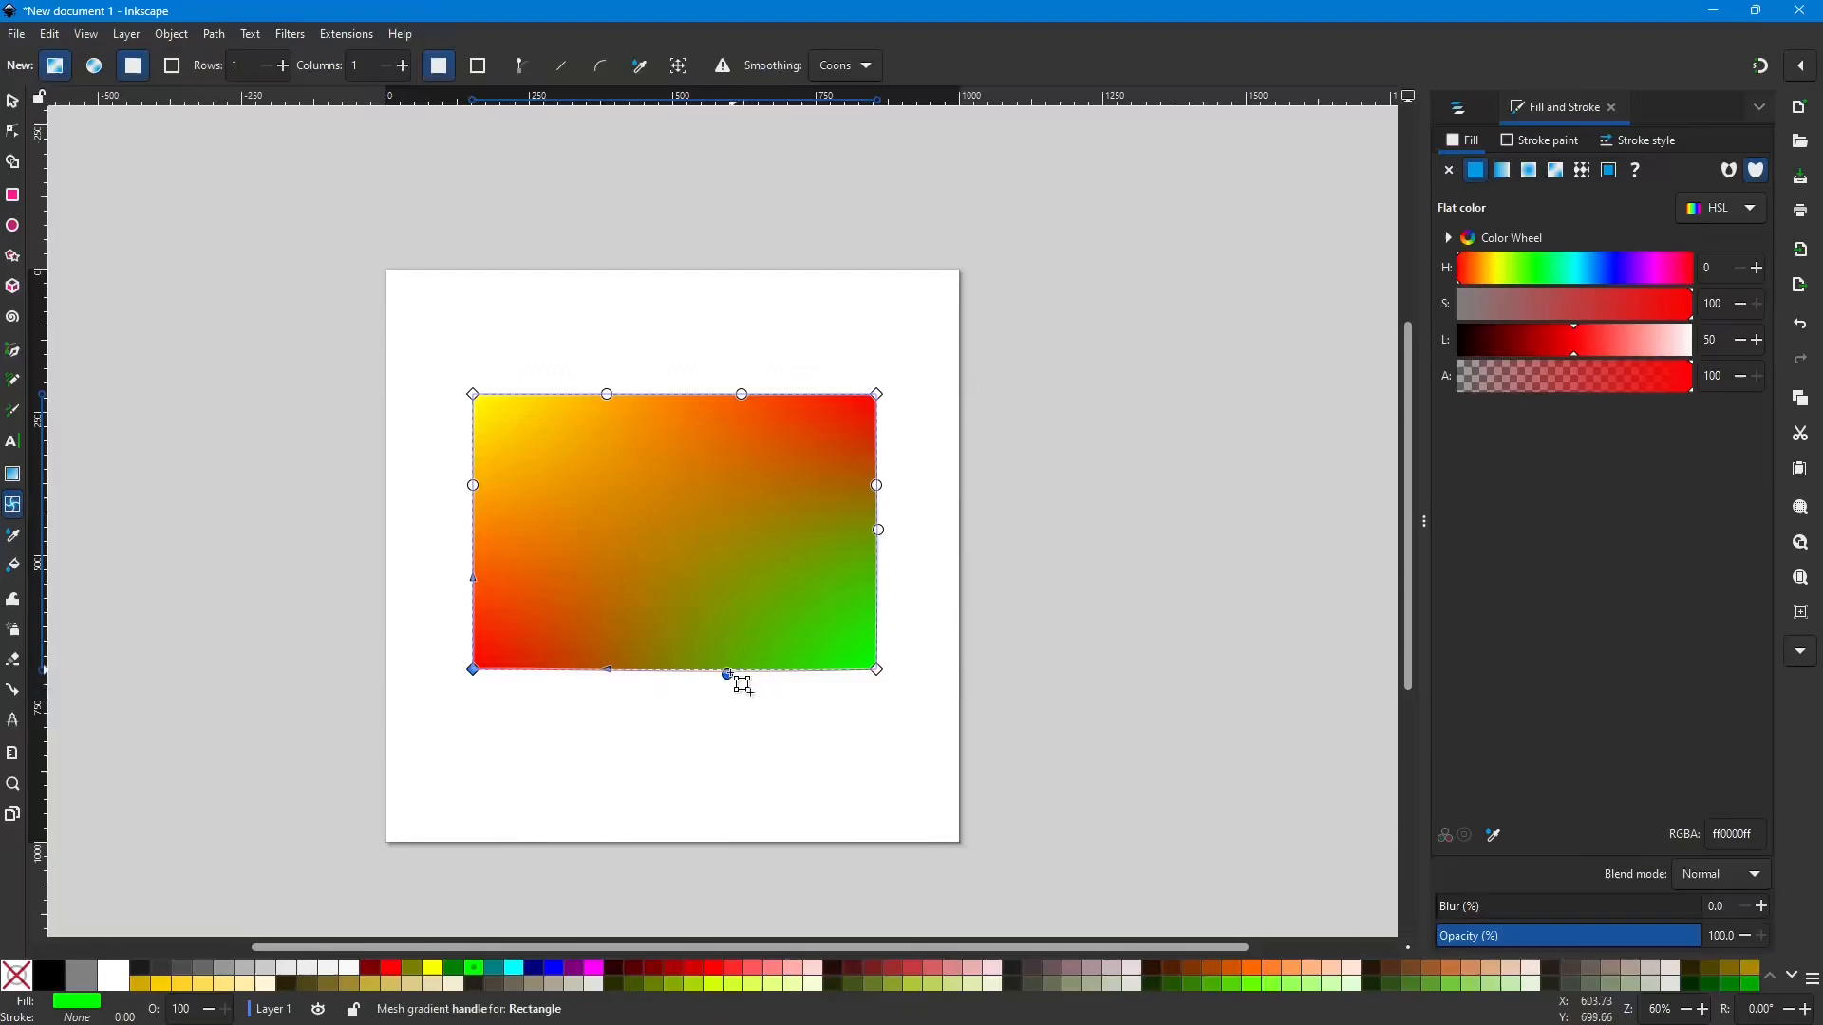
mouse_move(728, 675)
mouse_down()
mouse_move(745, 603)
mouse_move(718, 671)
mouse_up()
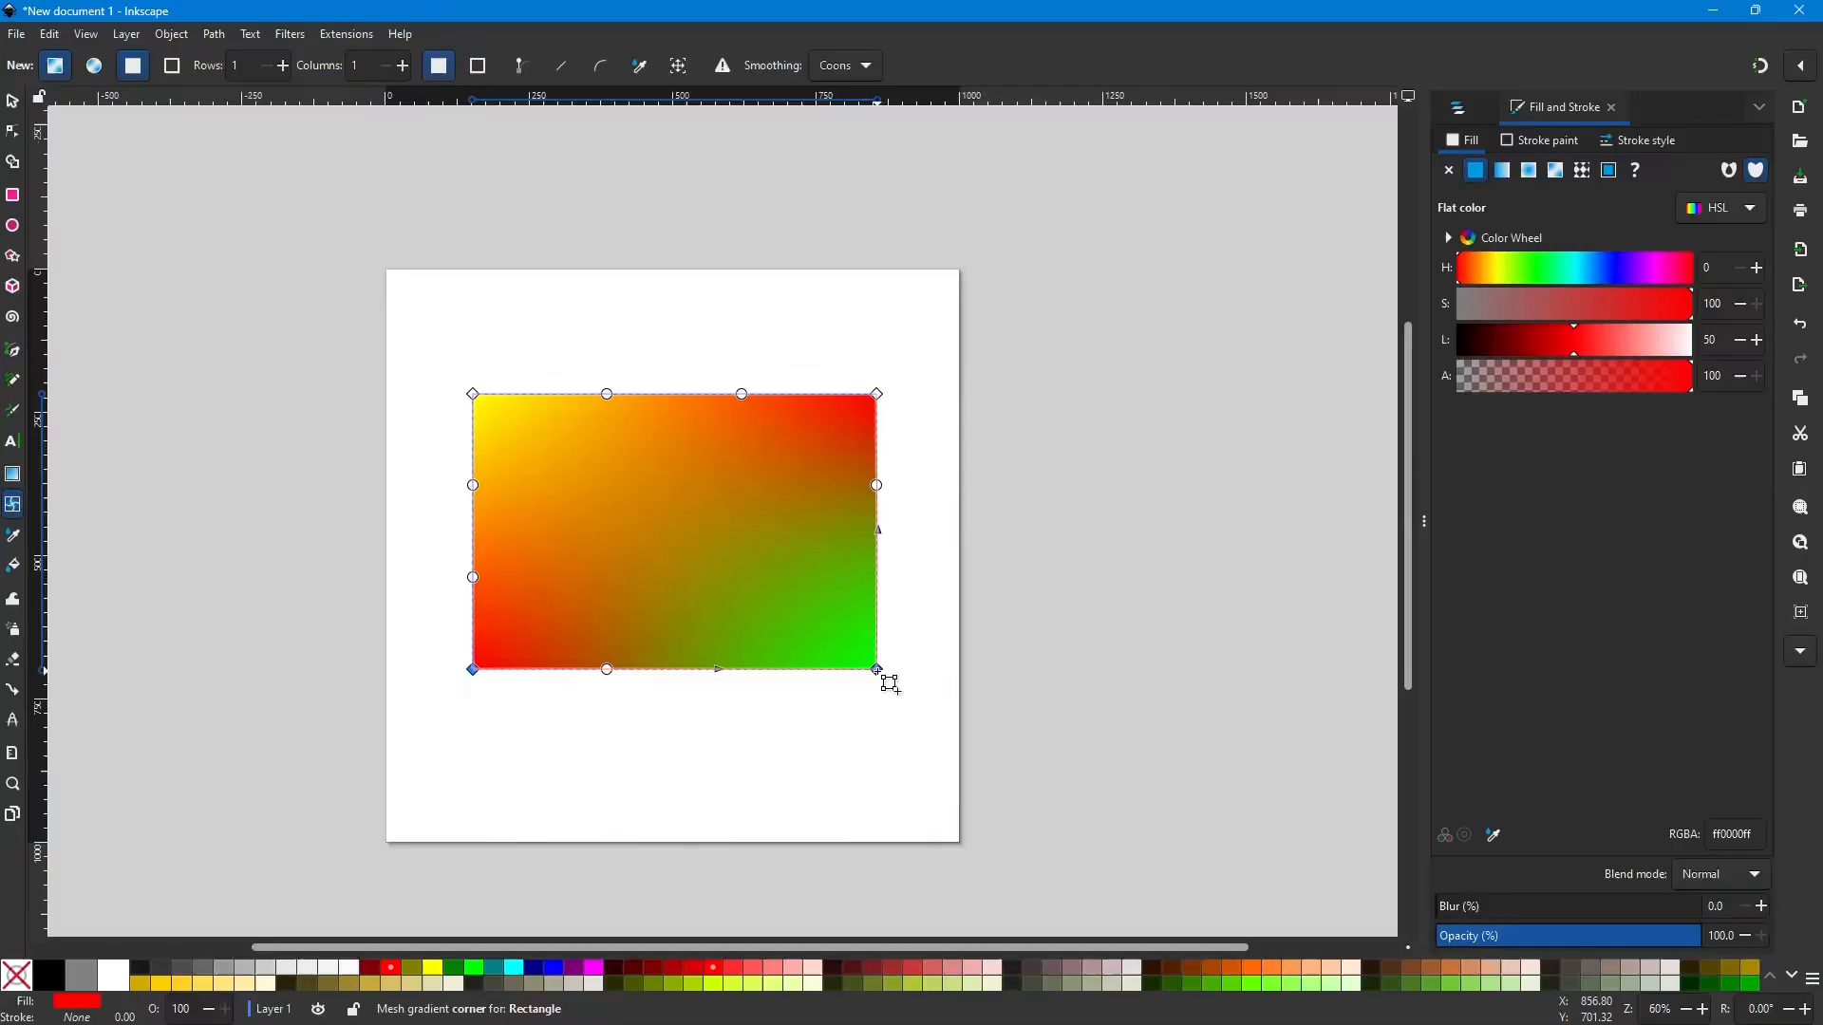
Step: Move the mesh gradient's four corner nodes slightly outside the rectangle's corners
drag(881, 676, 893, 690)
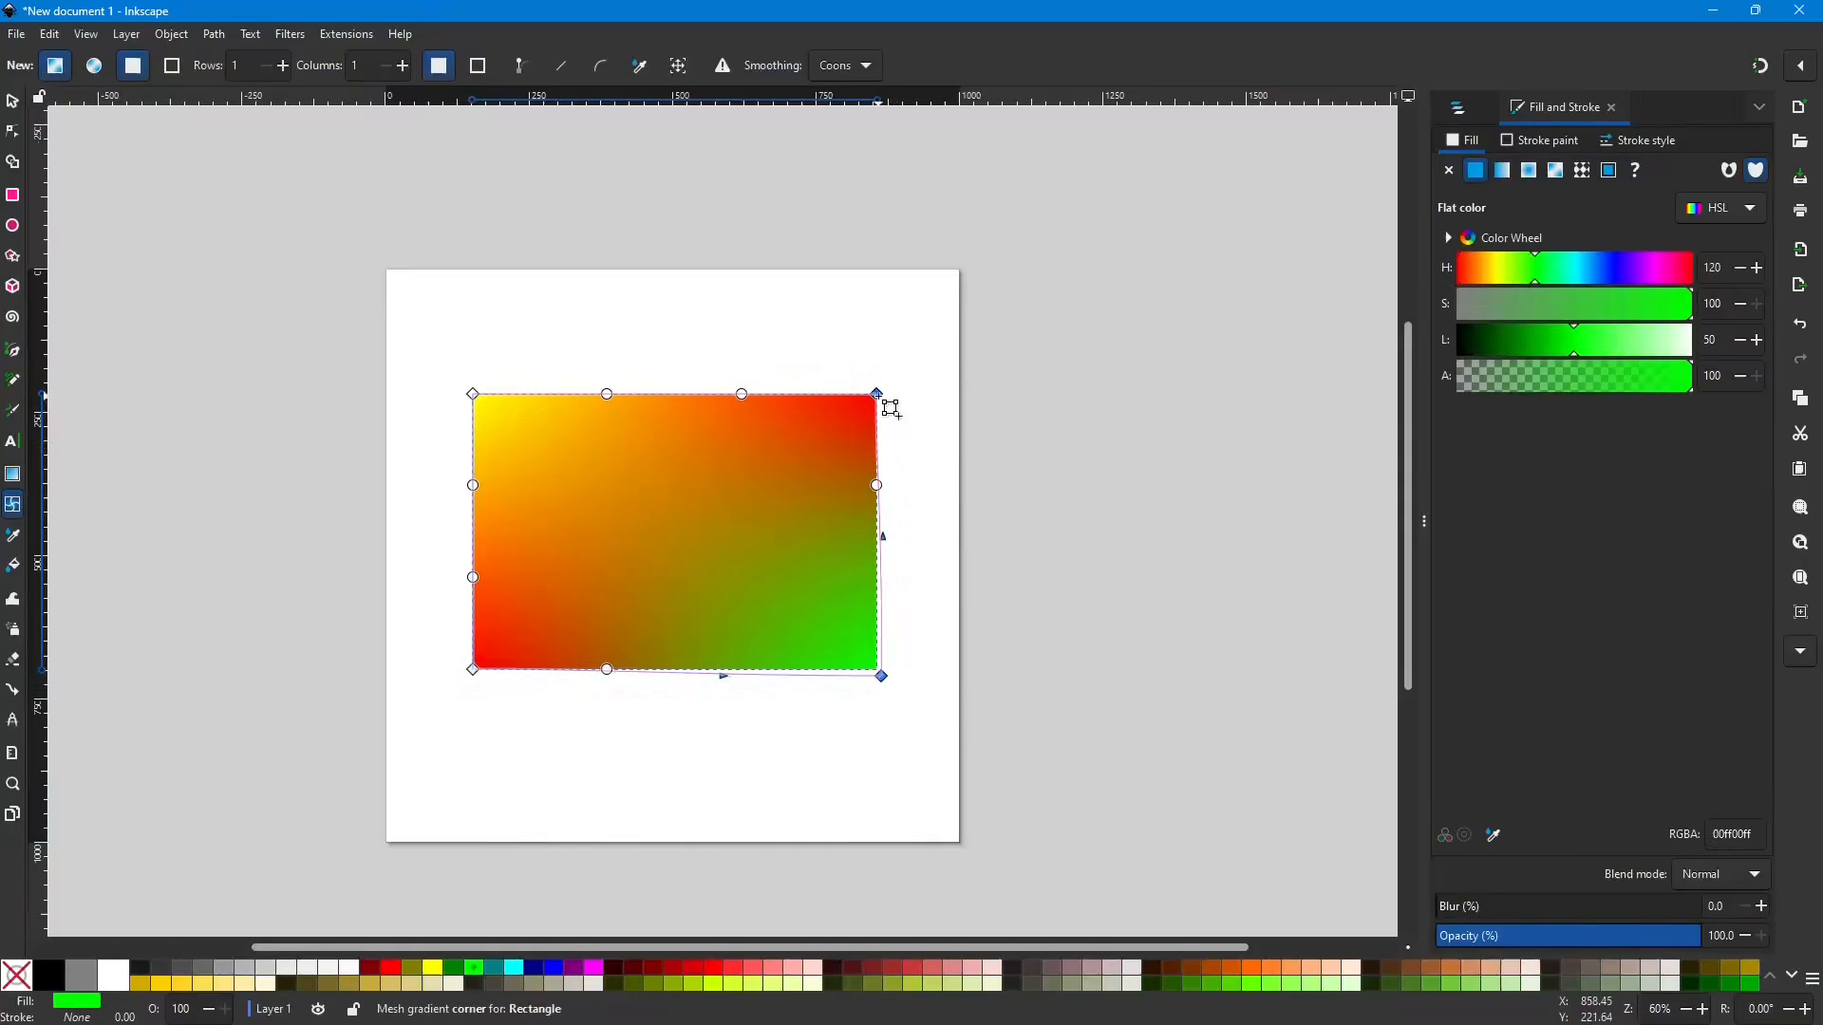
drag(888, 407, 899, 403)
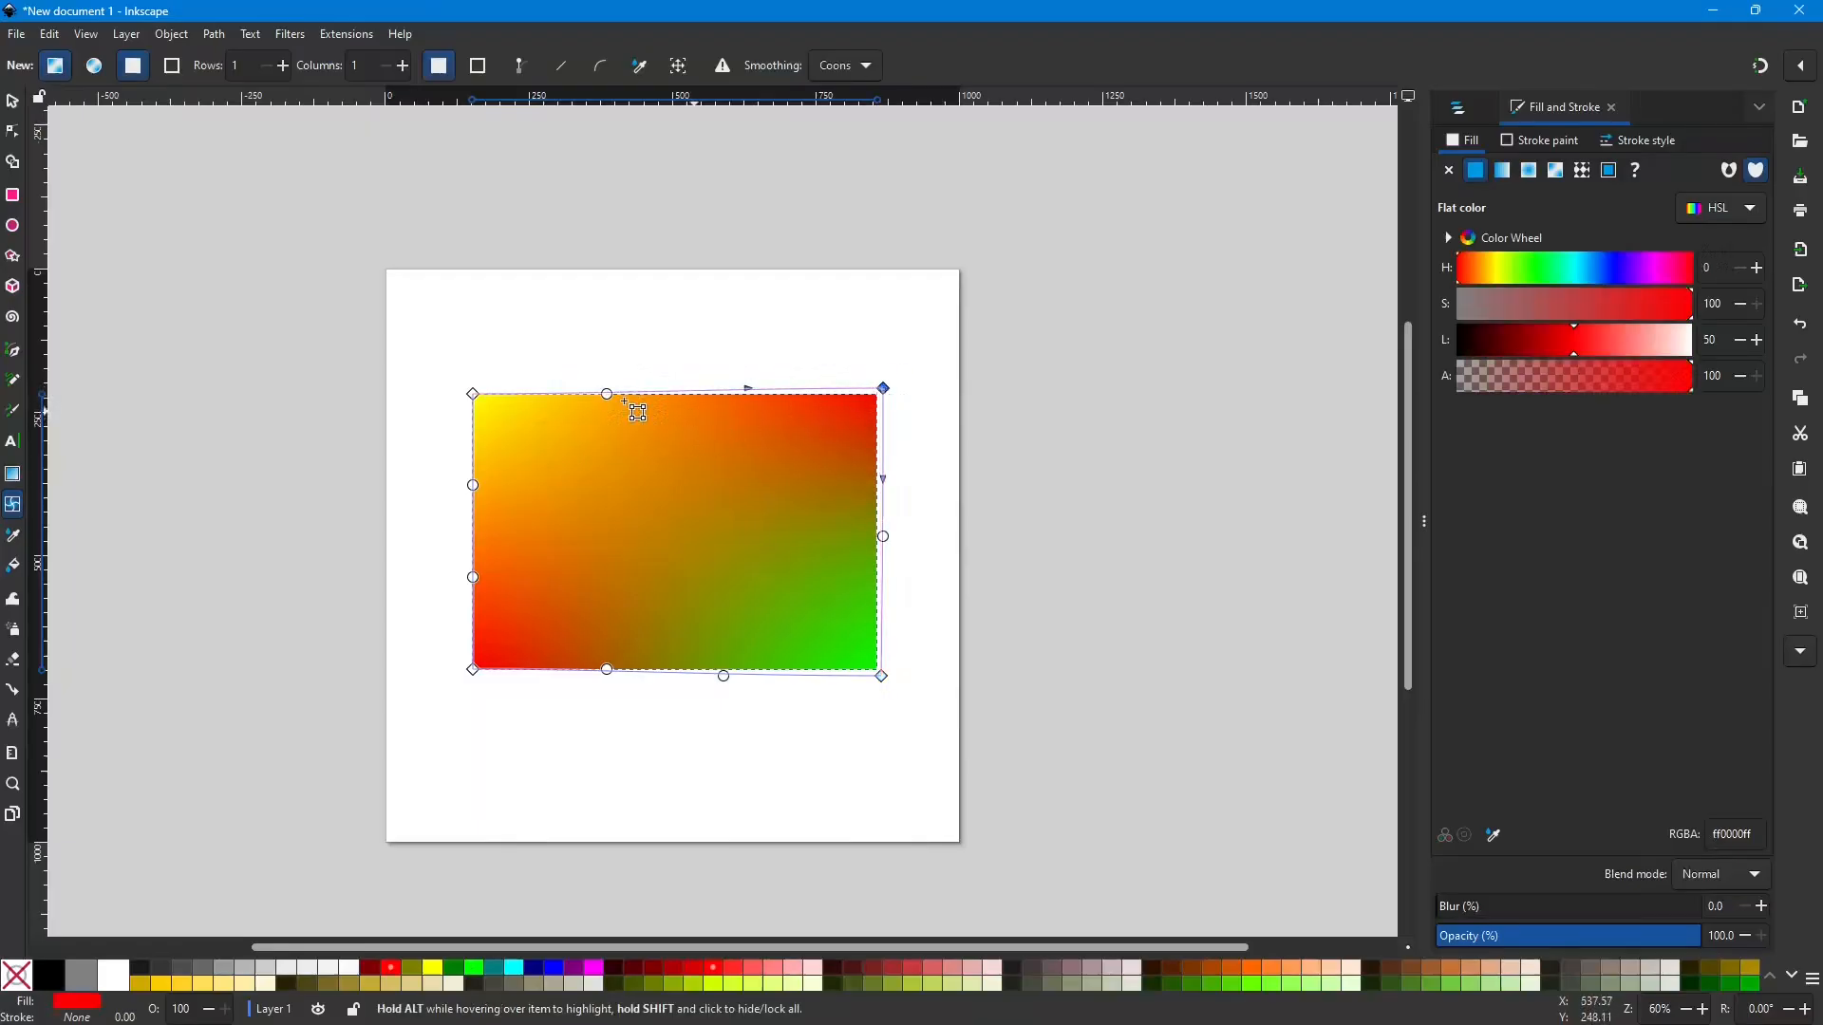
drag(473, 392, 464, 386)
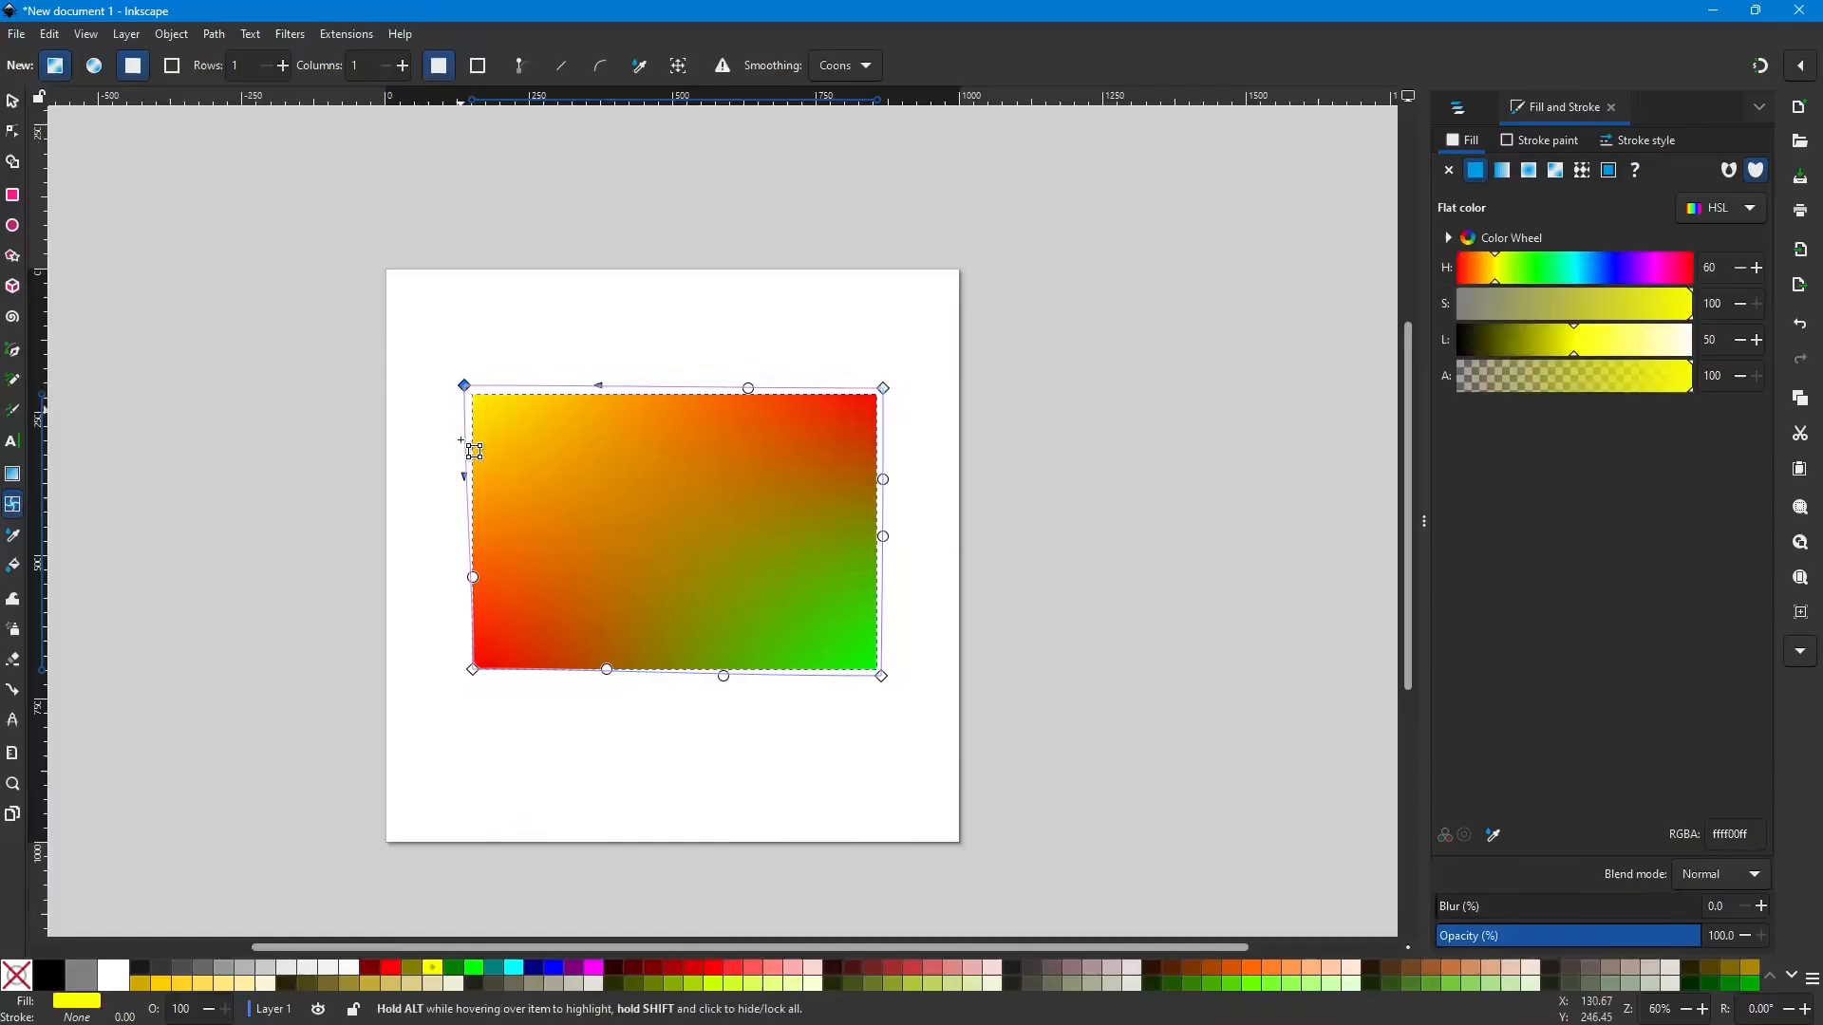
drag(473, 670, 463, 674)
click(464, 674)
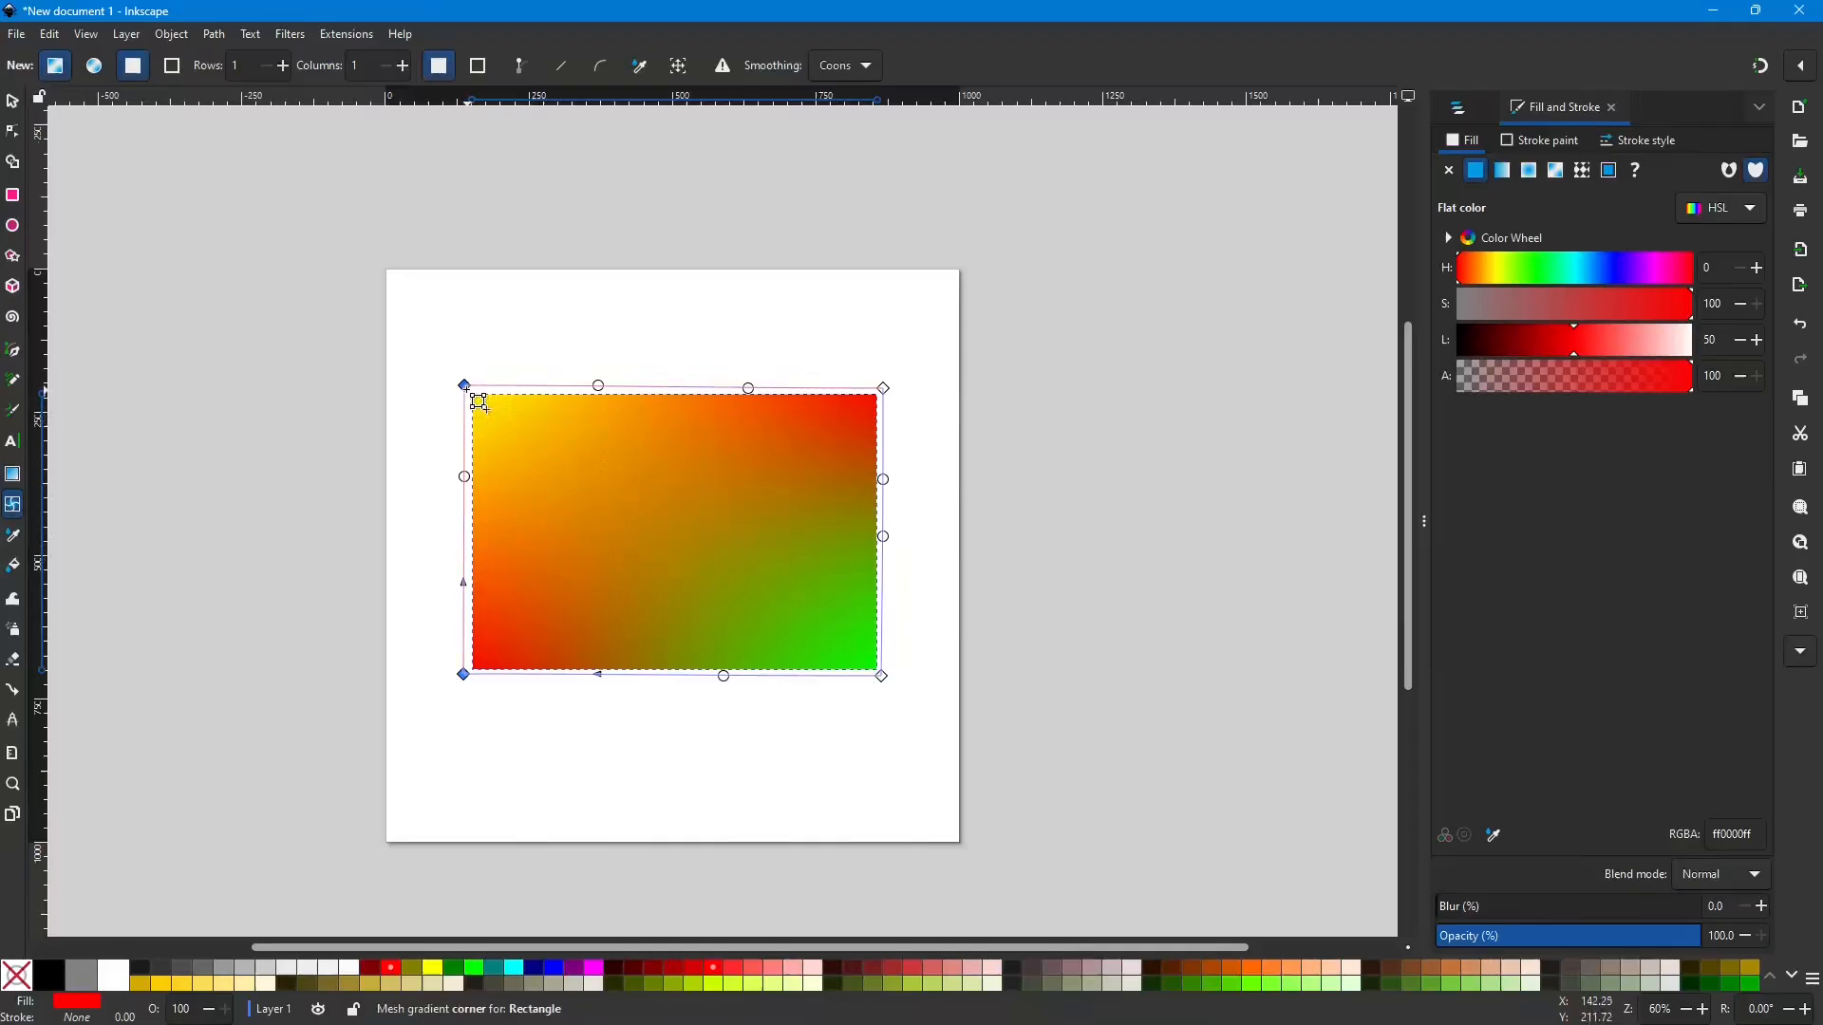
Step: Pull the mesh's upper-left corner node well into the rectangle, and return it to just outside the rectangle's corner
drag(463, 385, 576, 498)
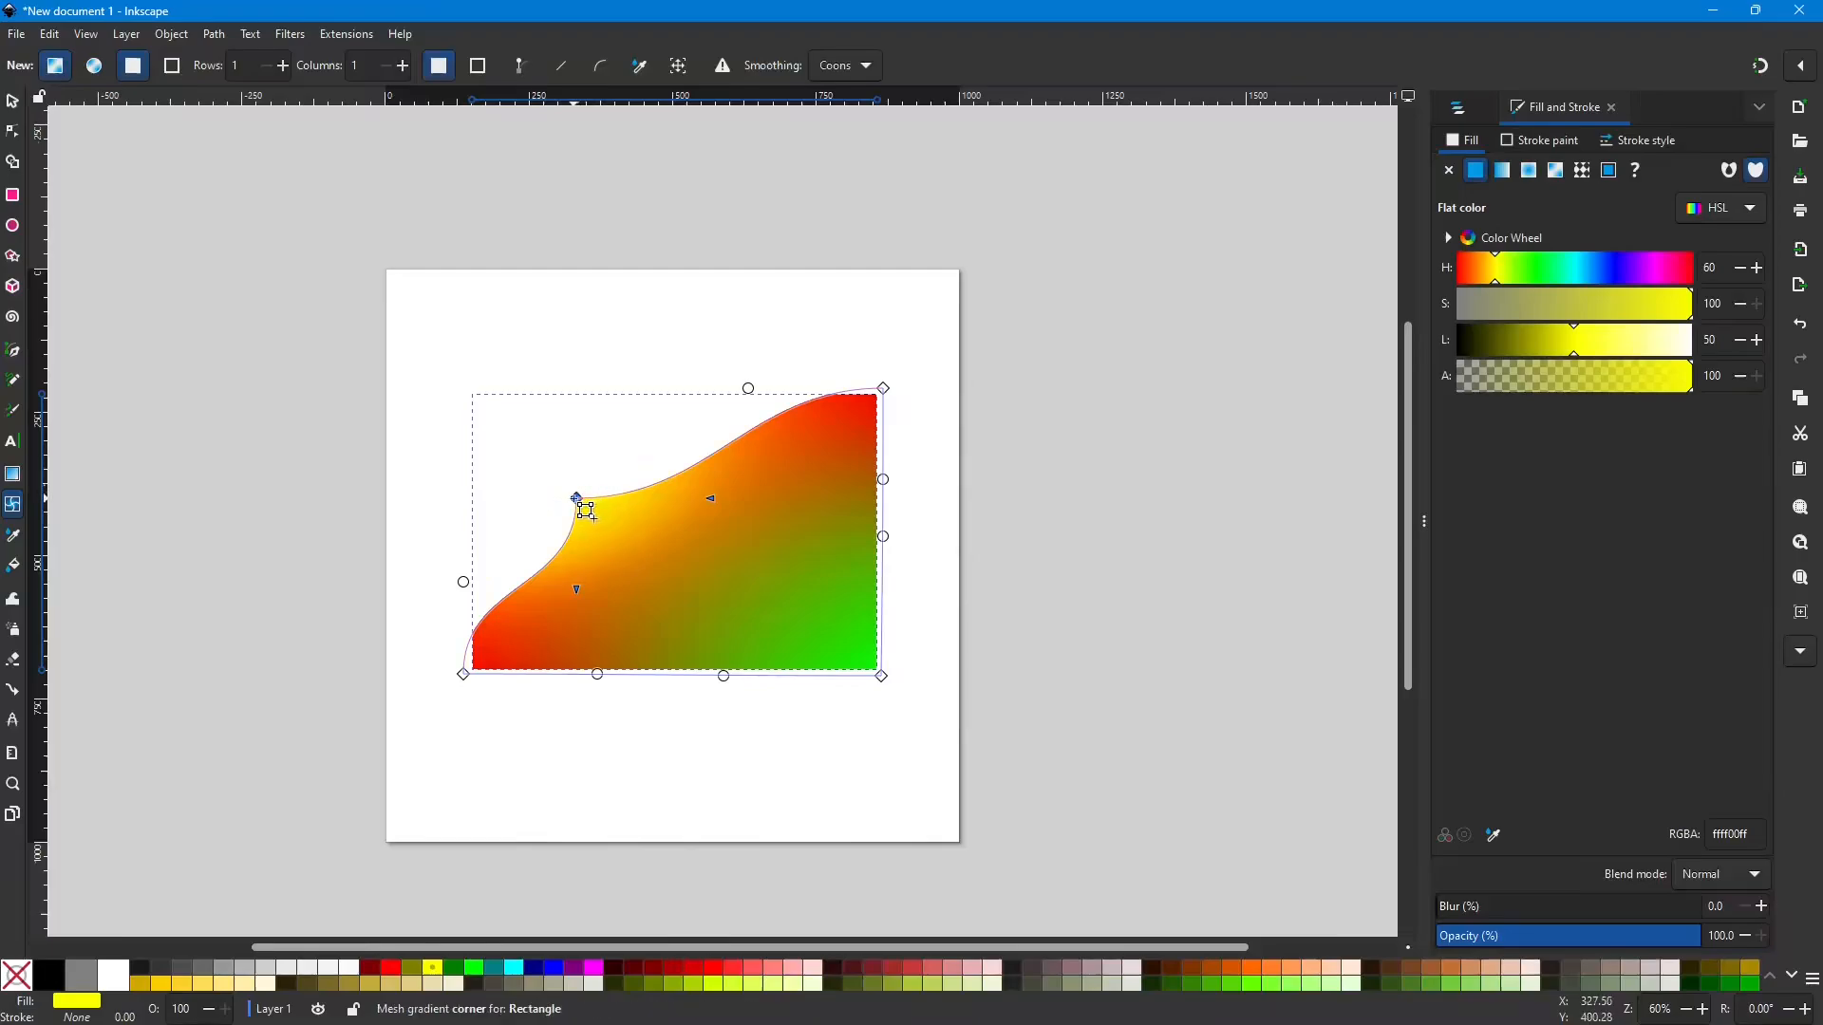
drag(576, 498, 465, 387)
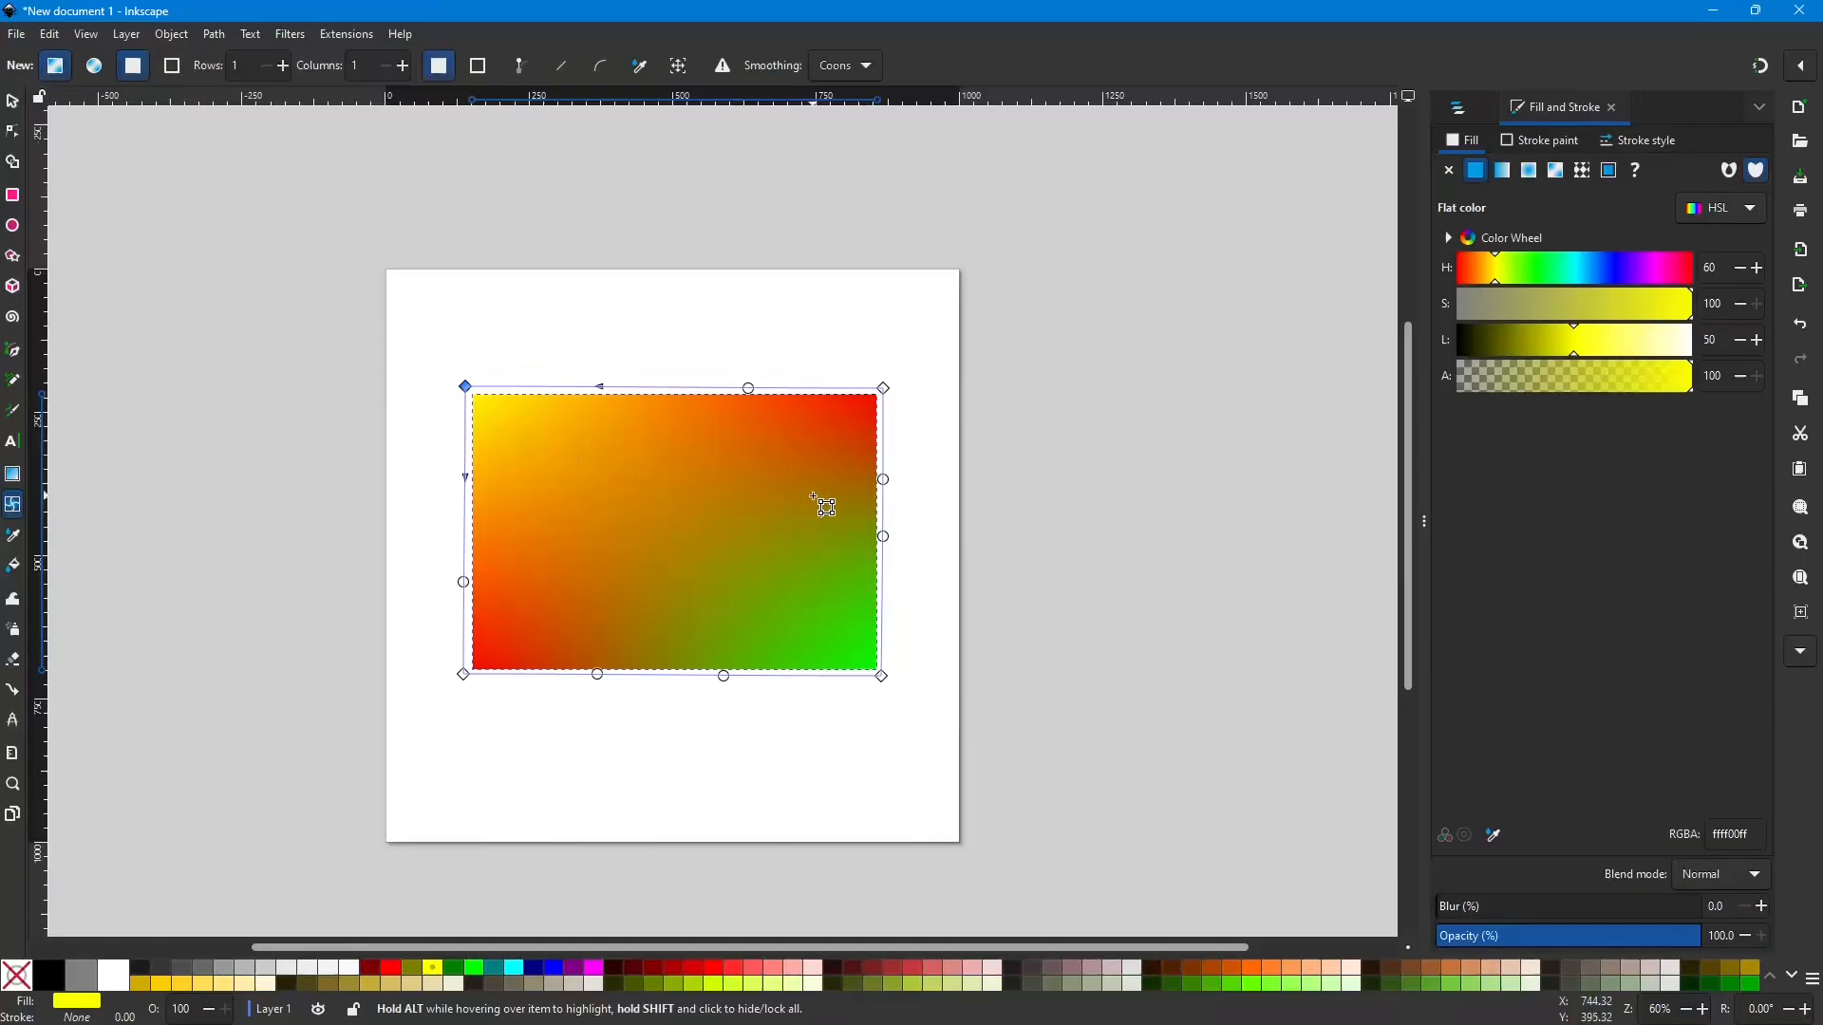
shift+click(884, 389)
Step: Draw a circle with a radius of about 68 px outside the page beside the rectangle, and fill it blue
click(13, 228)
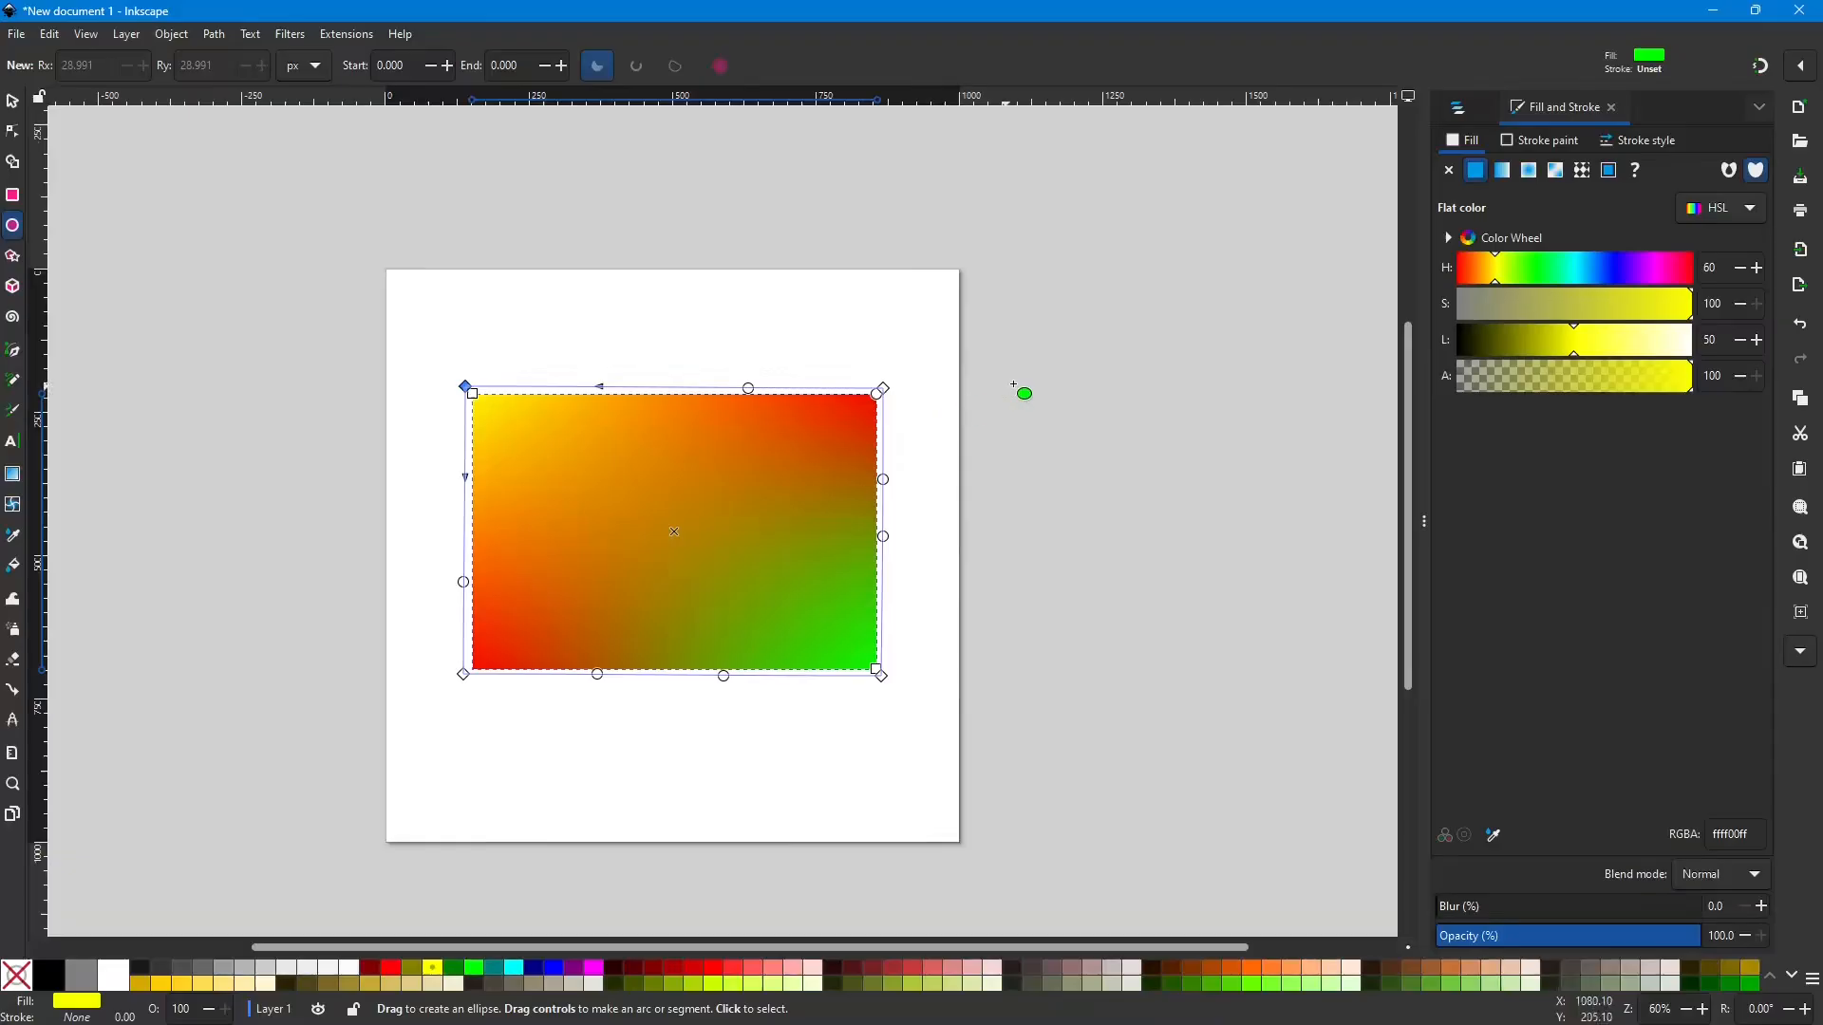
drag(1063, 375, 1106, 415)
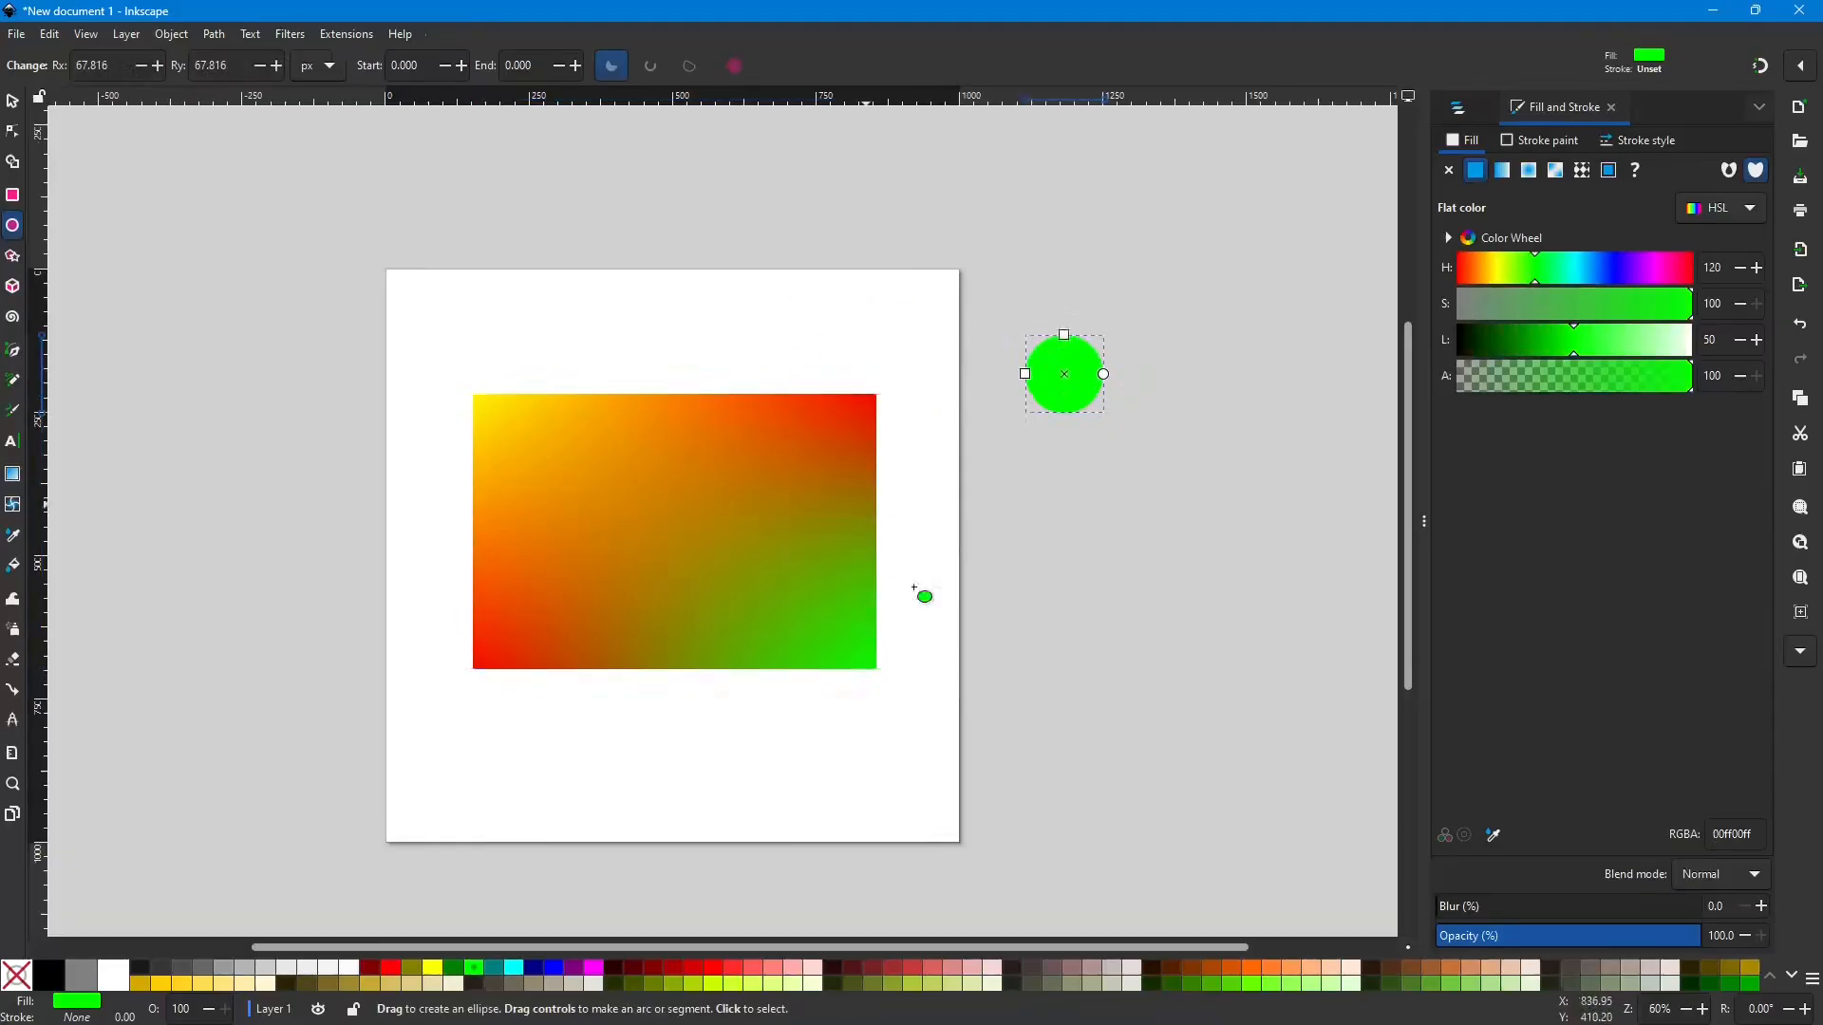
click(559, 969)
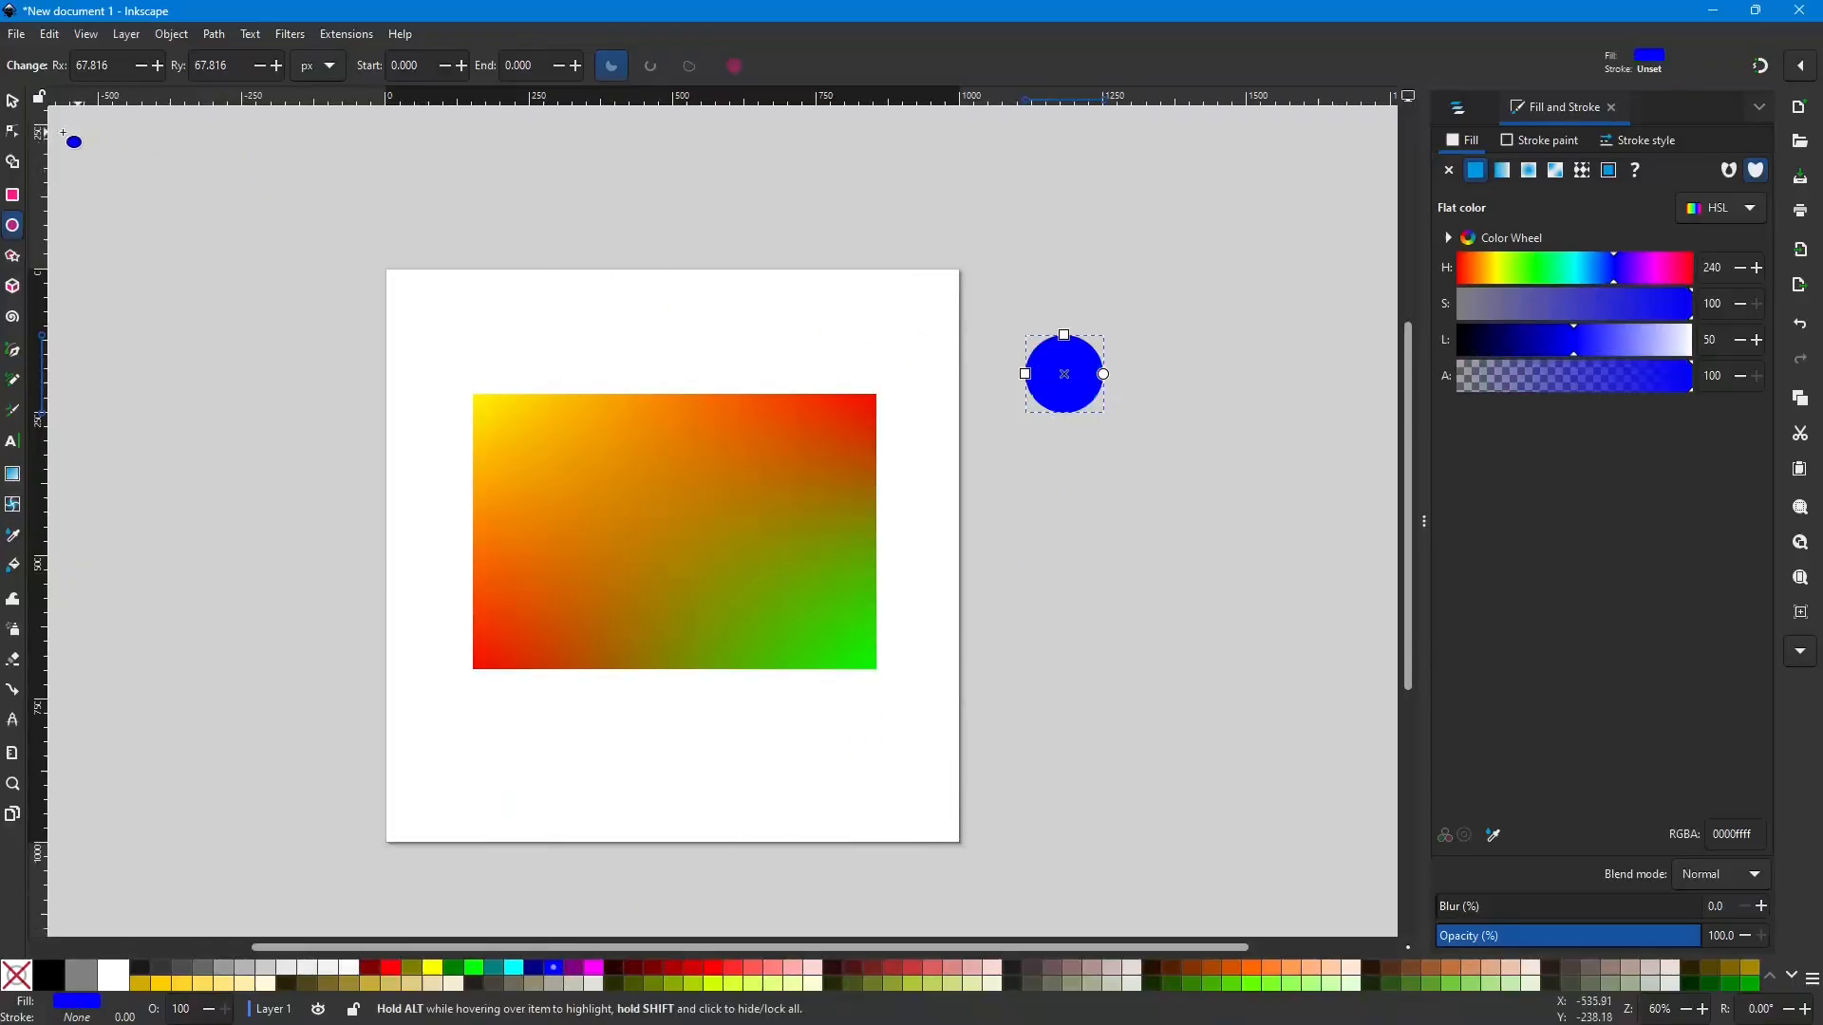
click(11, 110)
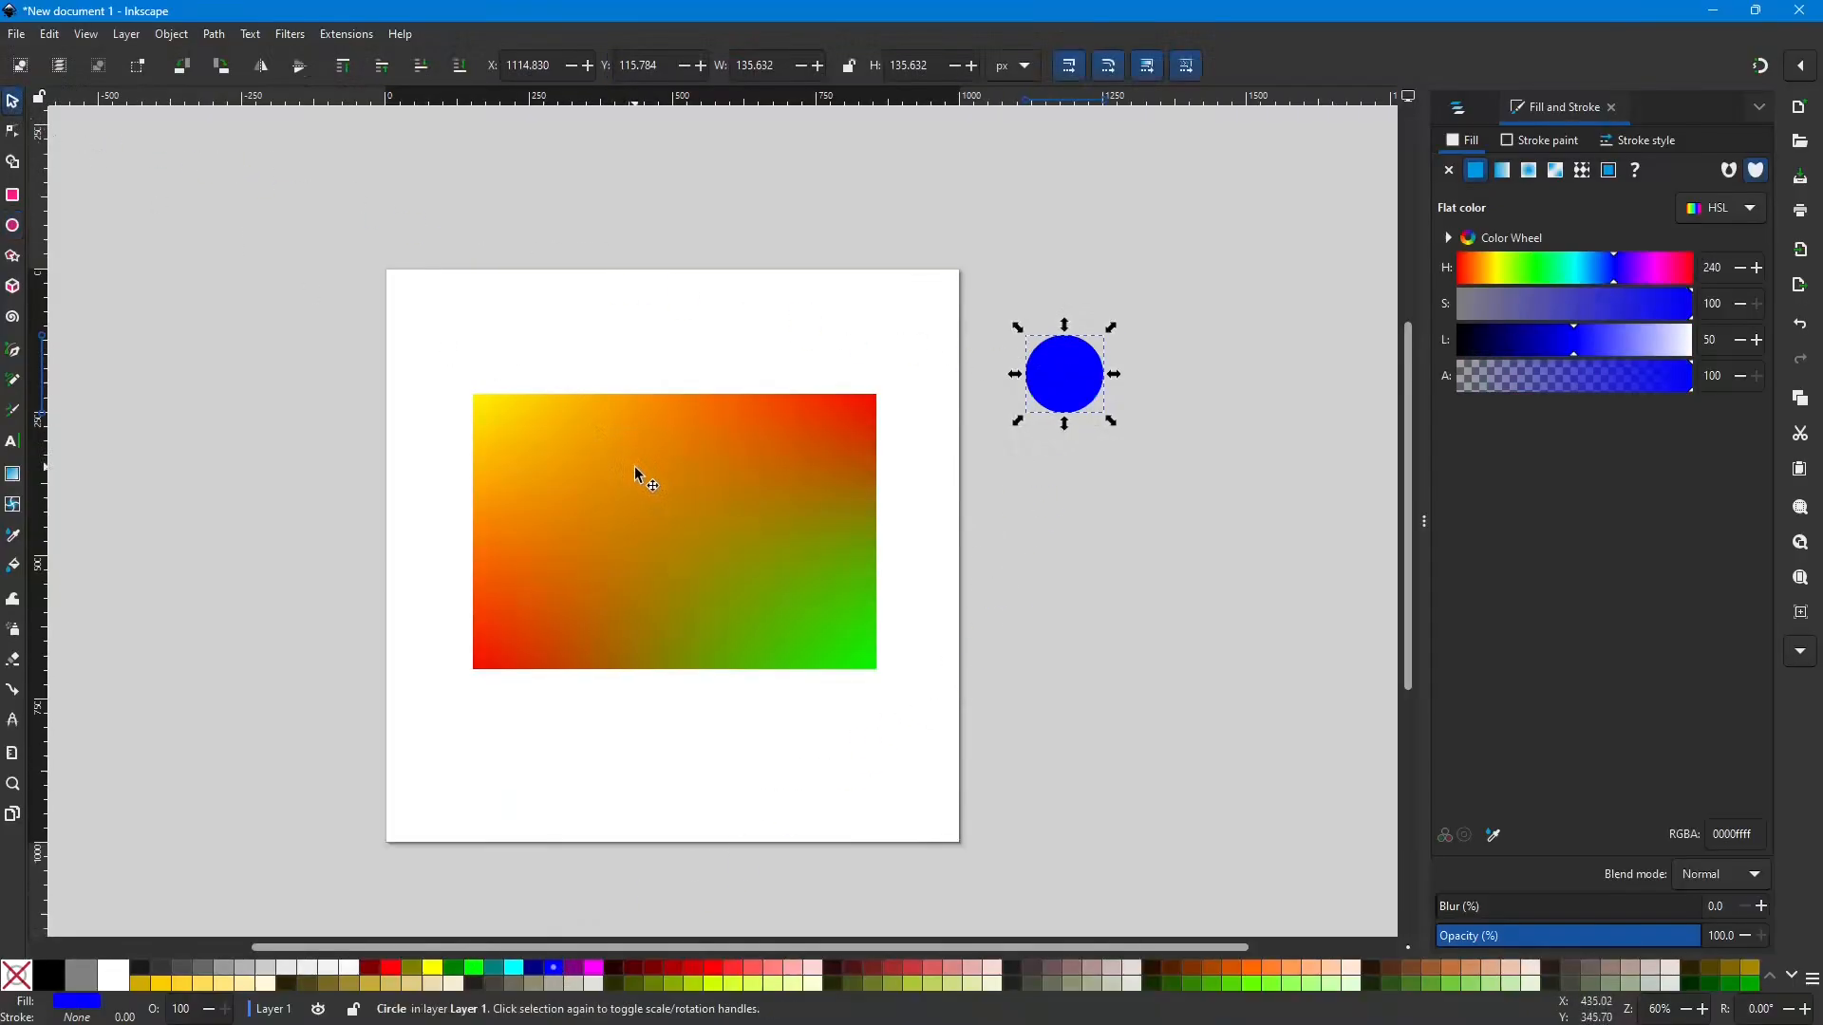
Step: Color the mesh's lower-left corner node by sampling the blue circle with the color picker
click(14, 504)
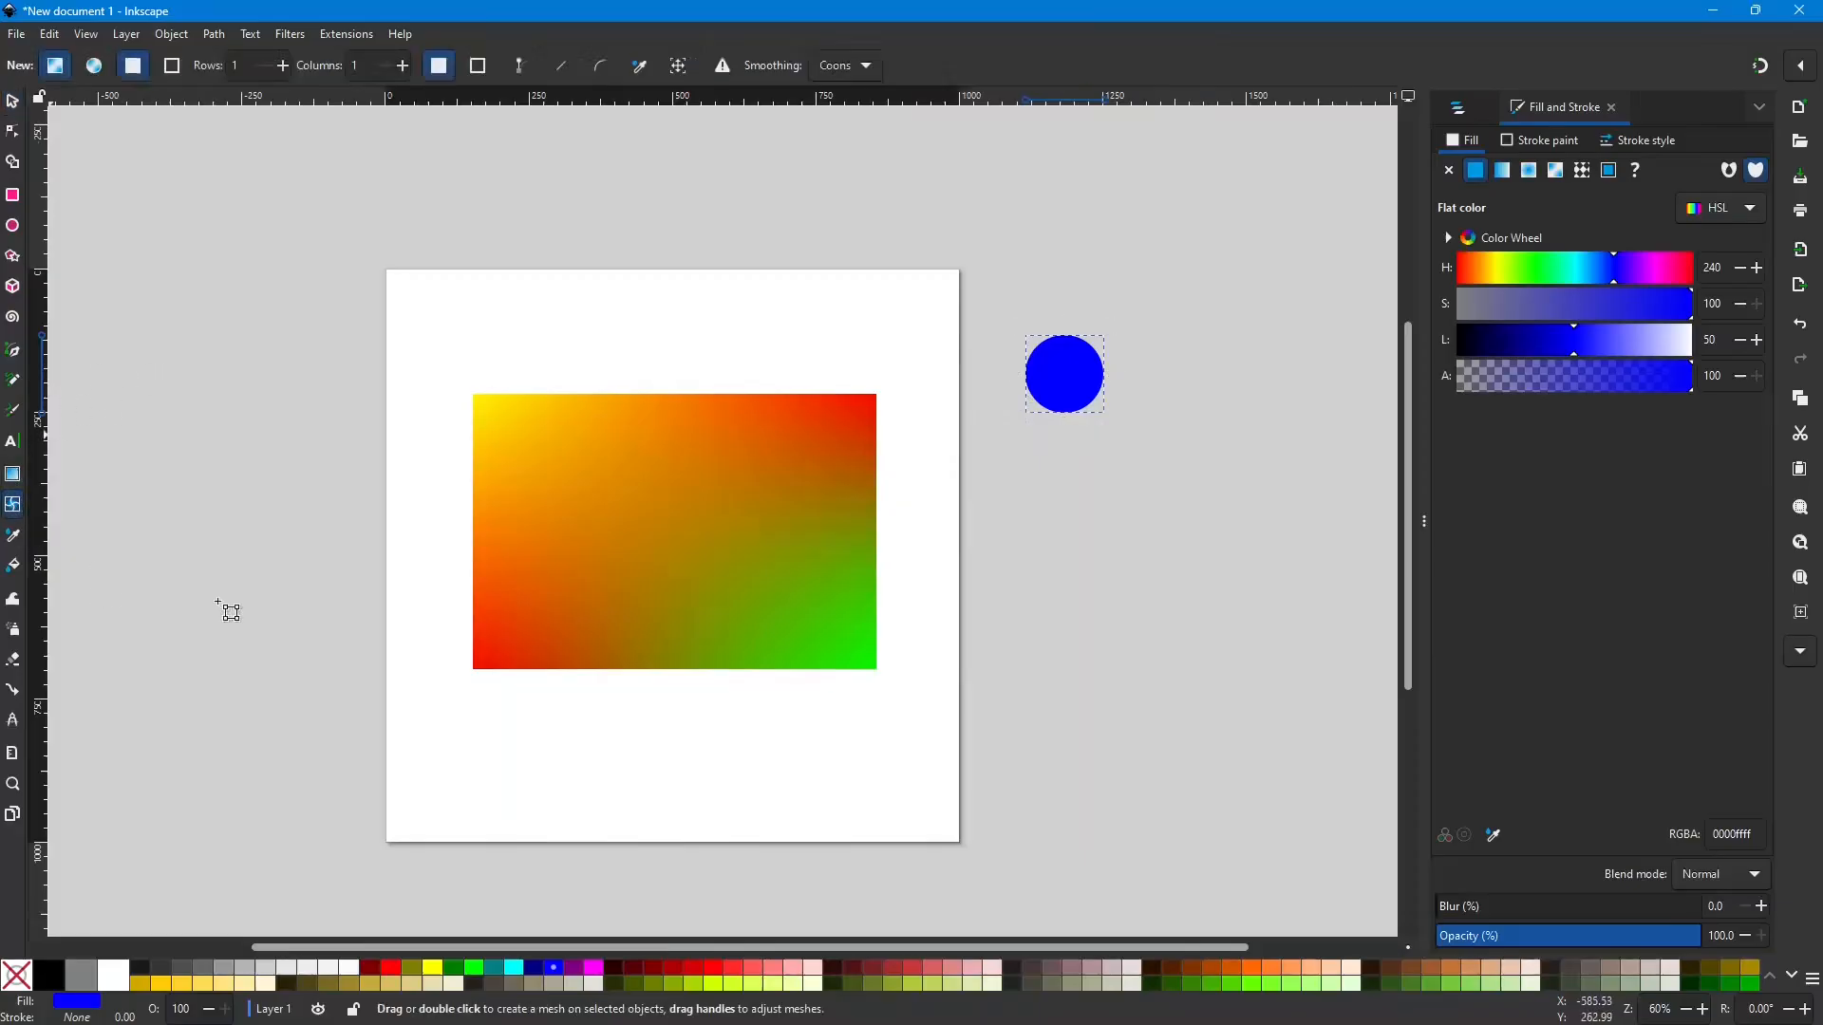
click(680, 602)
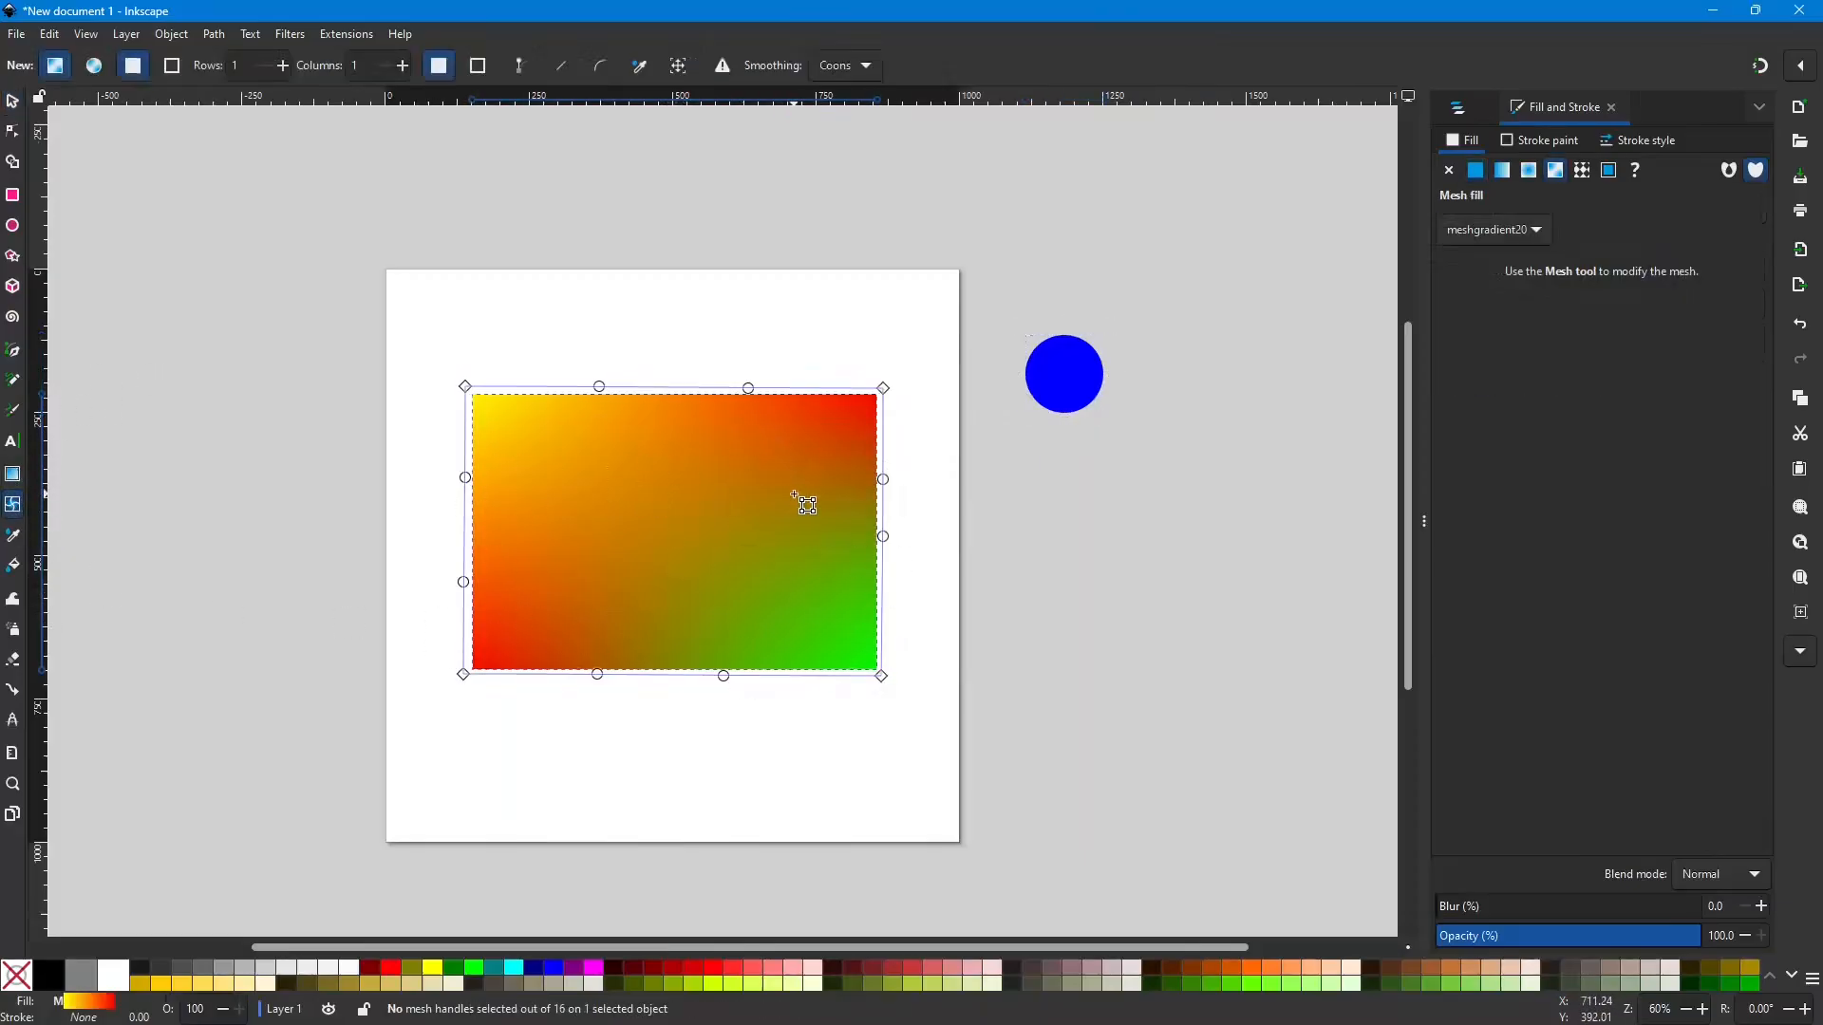
click(464, 675)
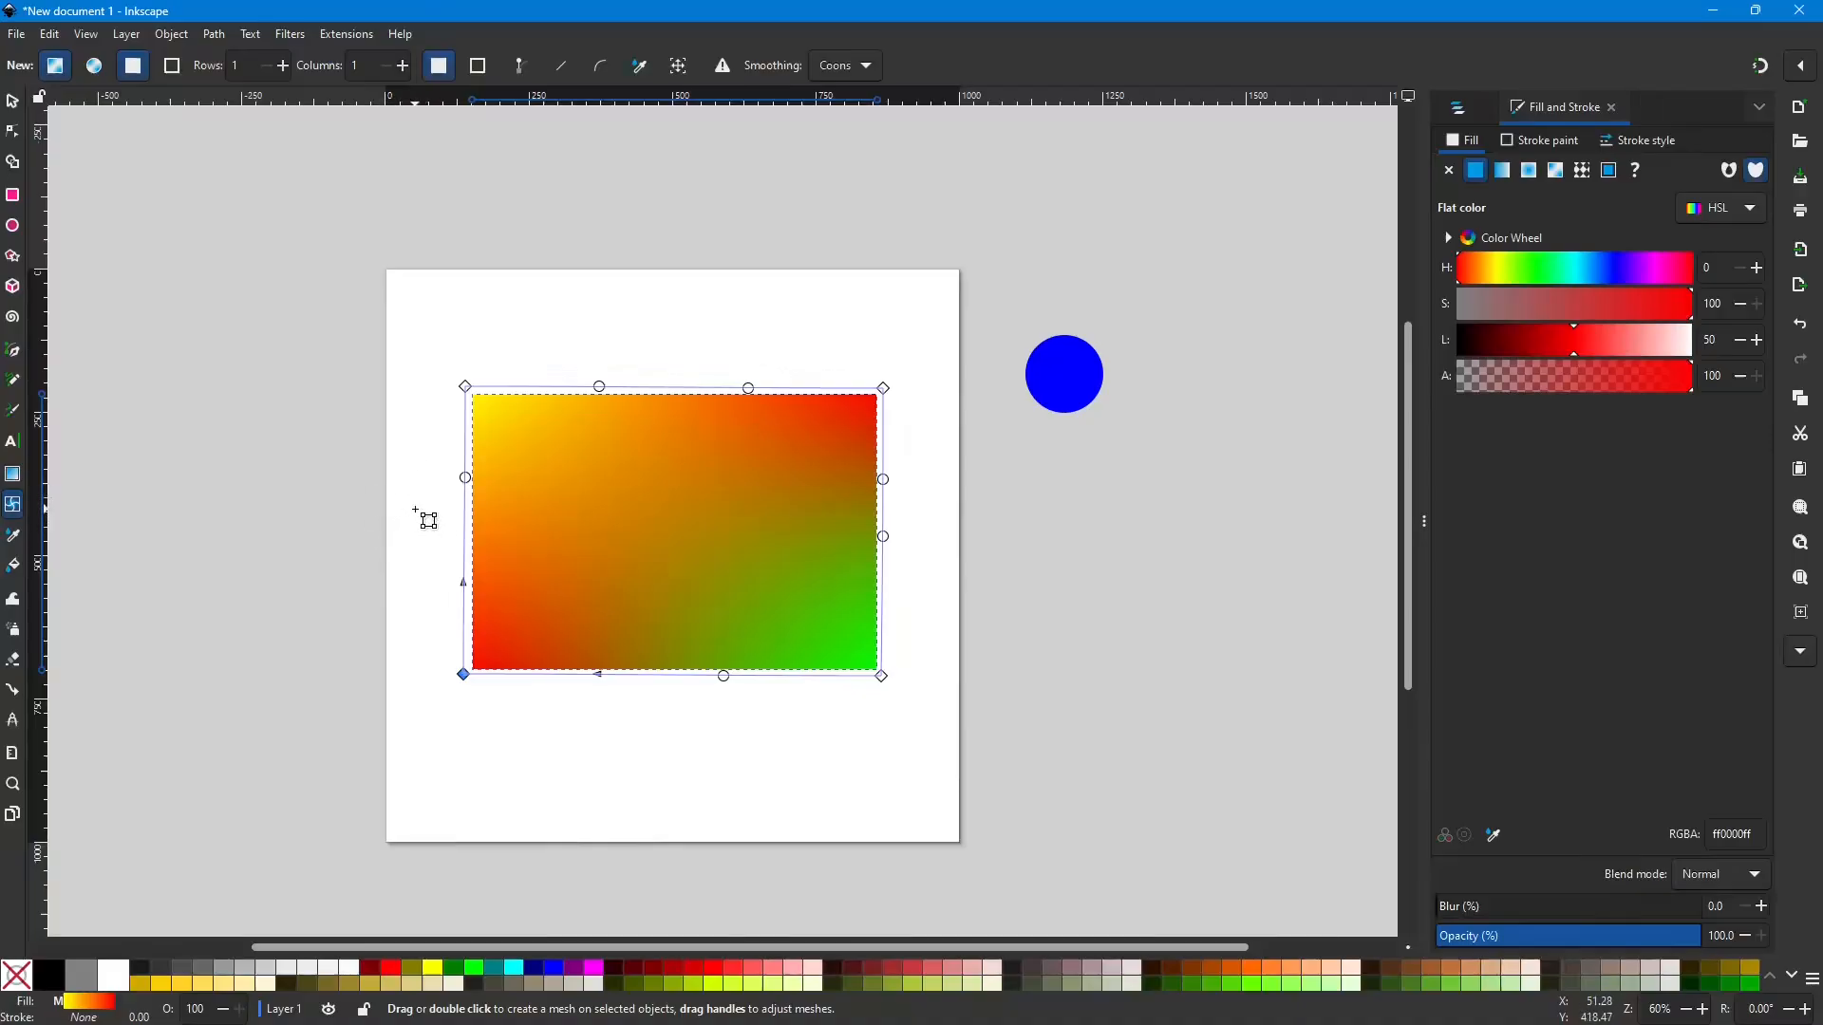
key(d)
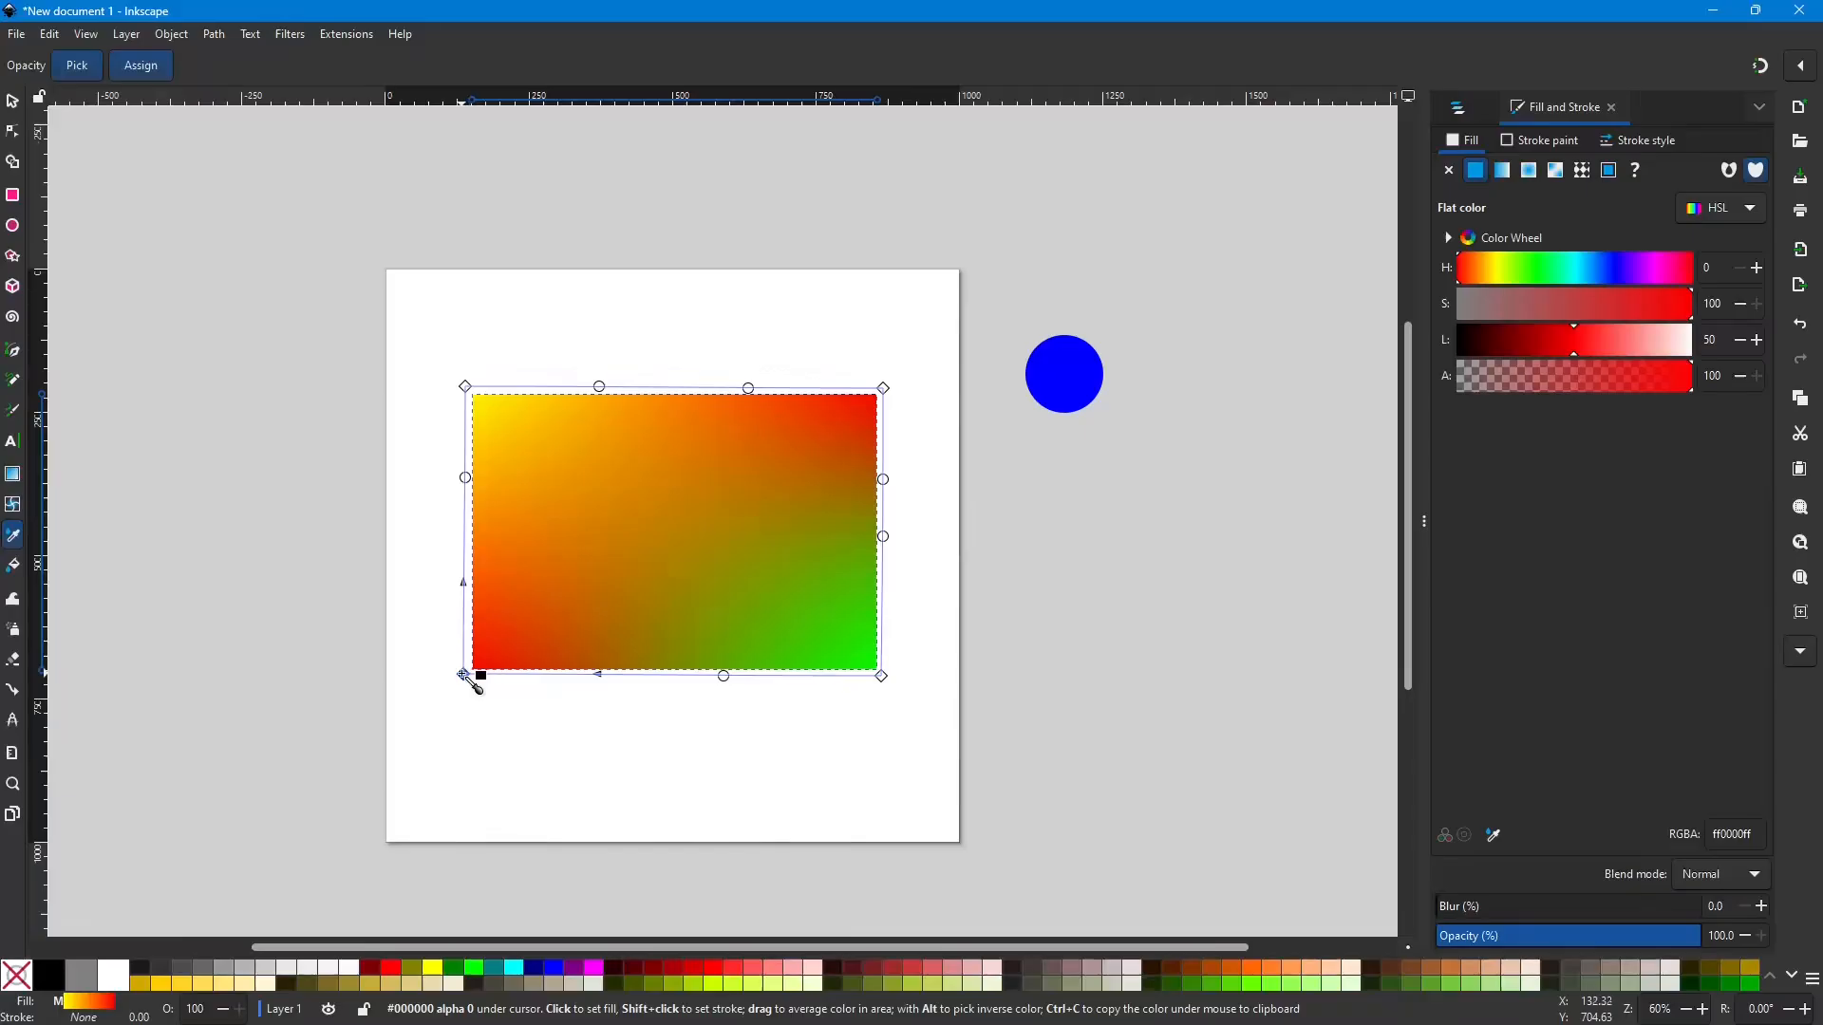
click(465, 386)
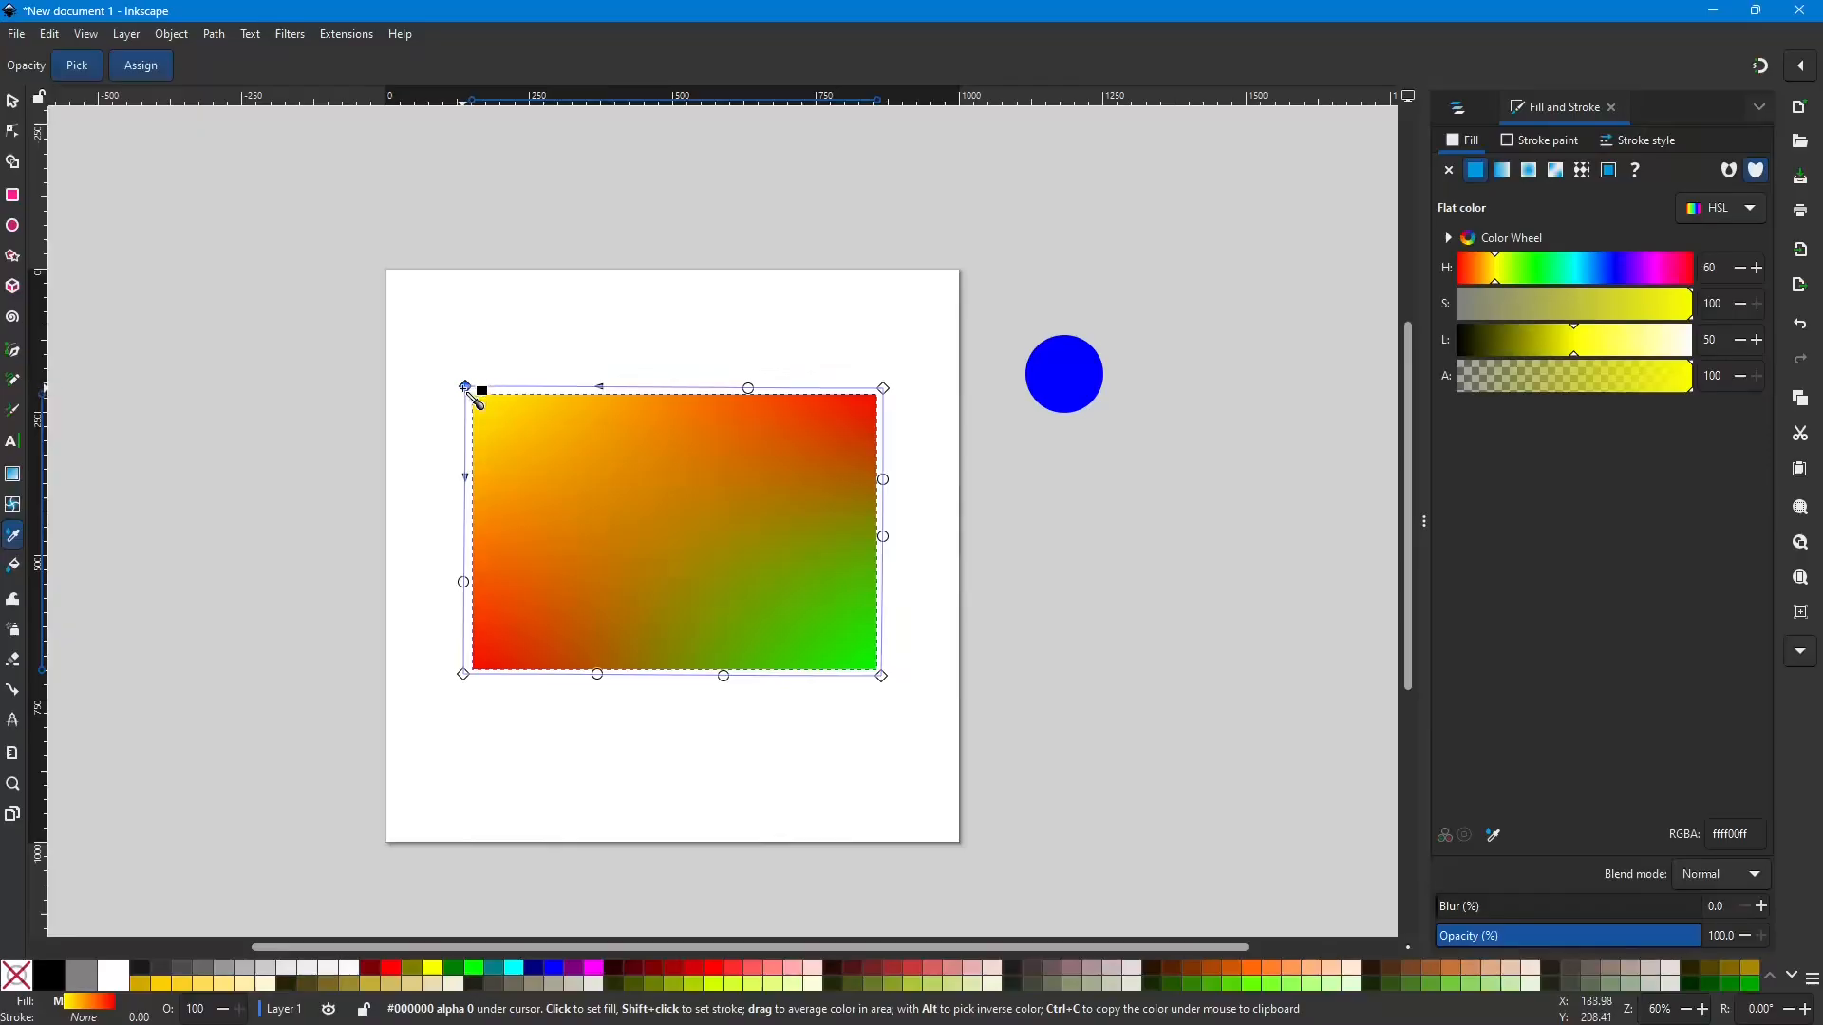
click(463, 674)
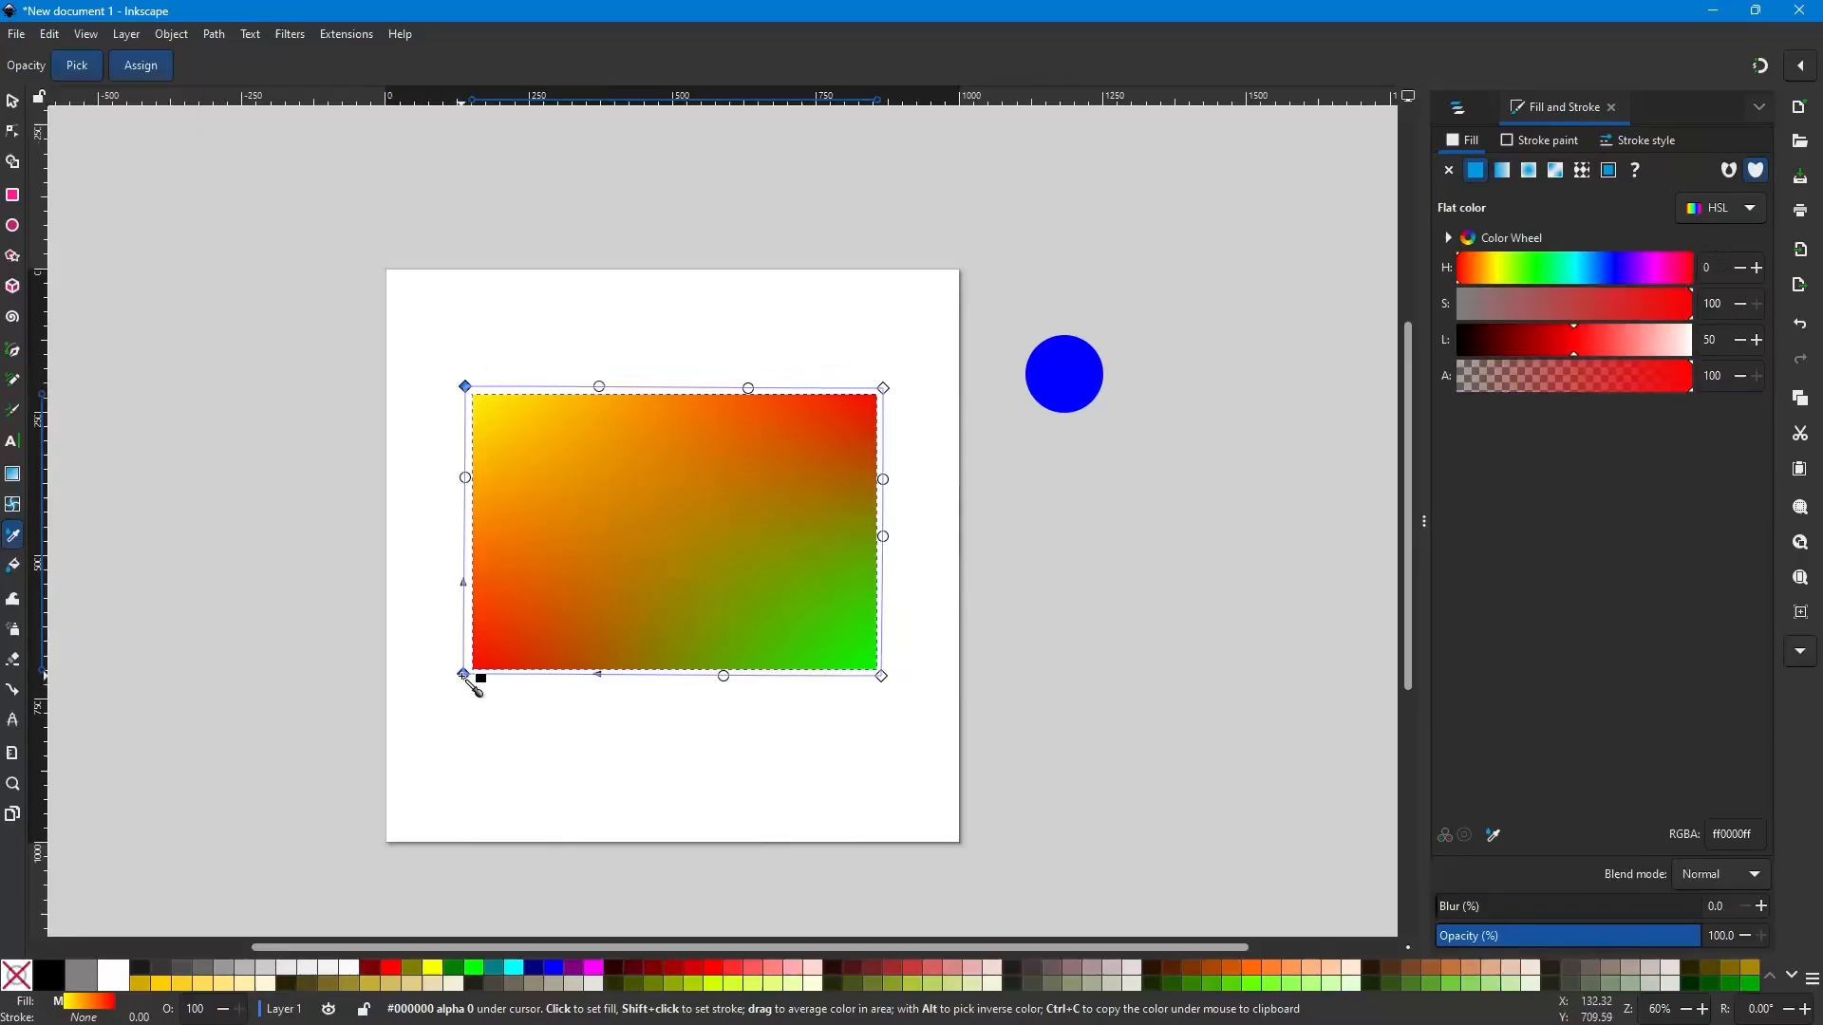
click(1089, 384)
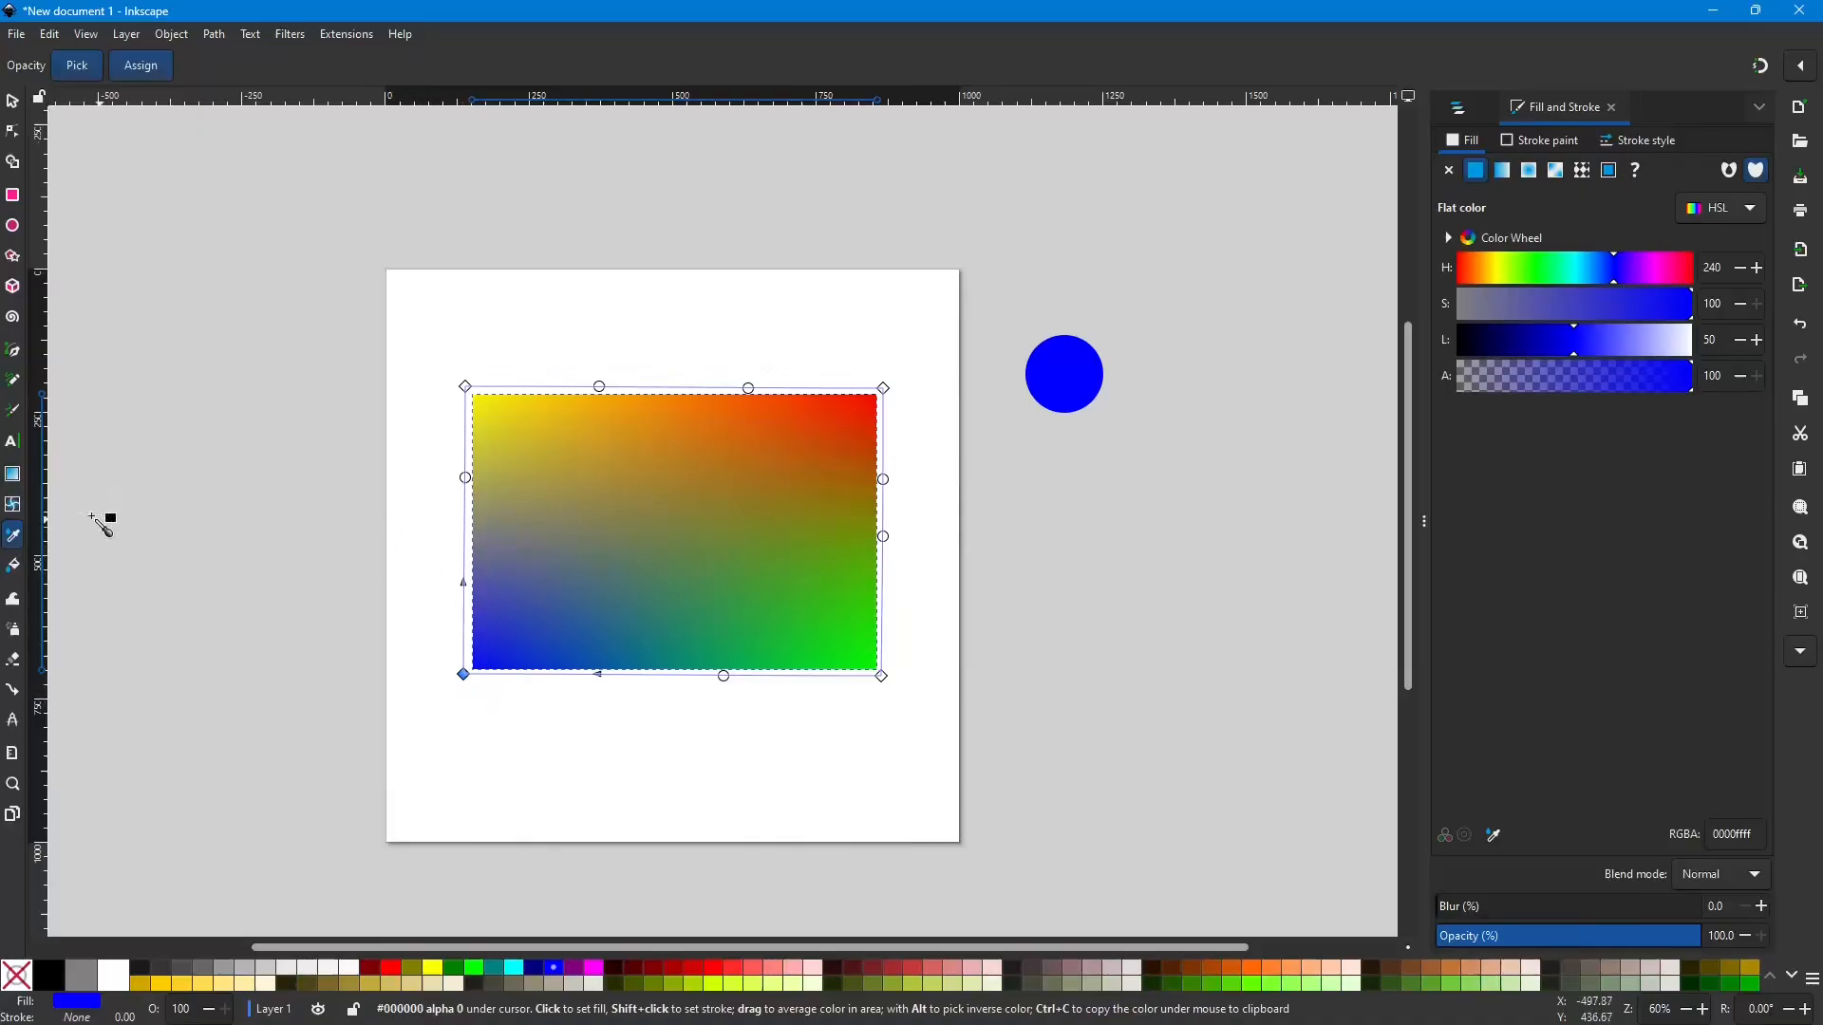
Step: Add a mesh column by splitting the upper edge near its middle, and align the column's lower node under its upper one
click(13, 509)
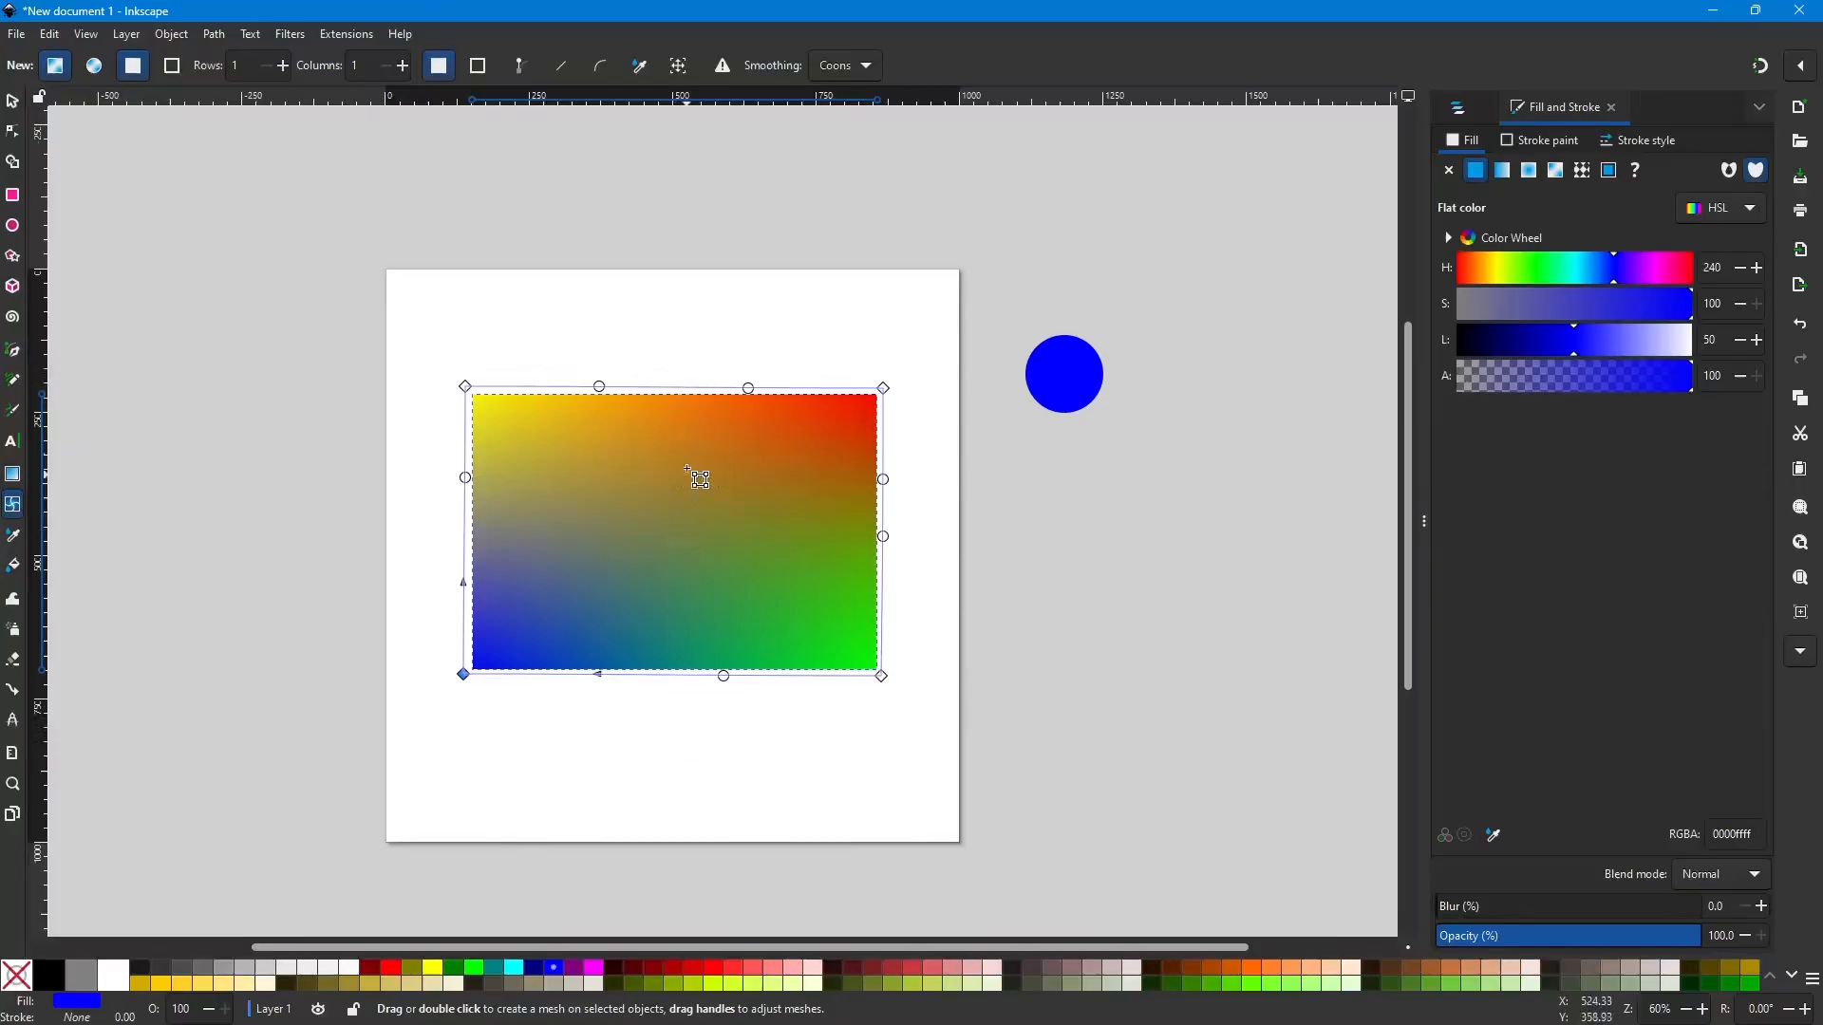
double_click(680, 389)
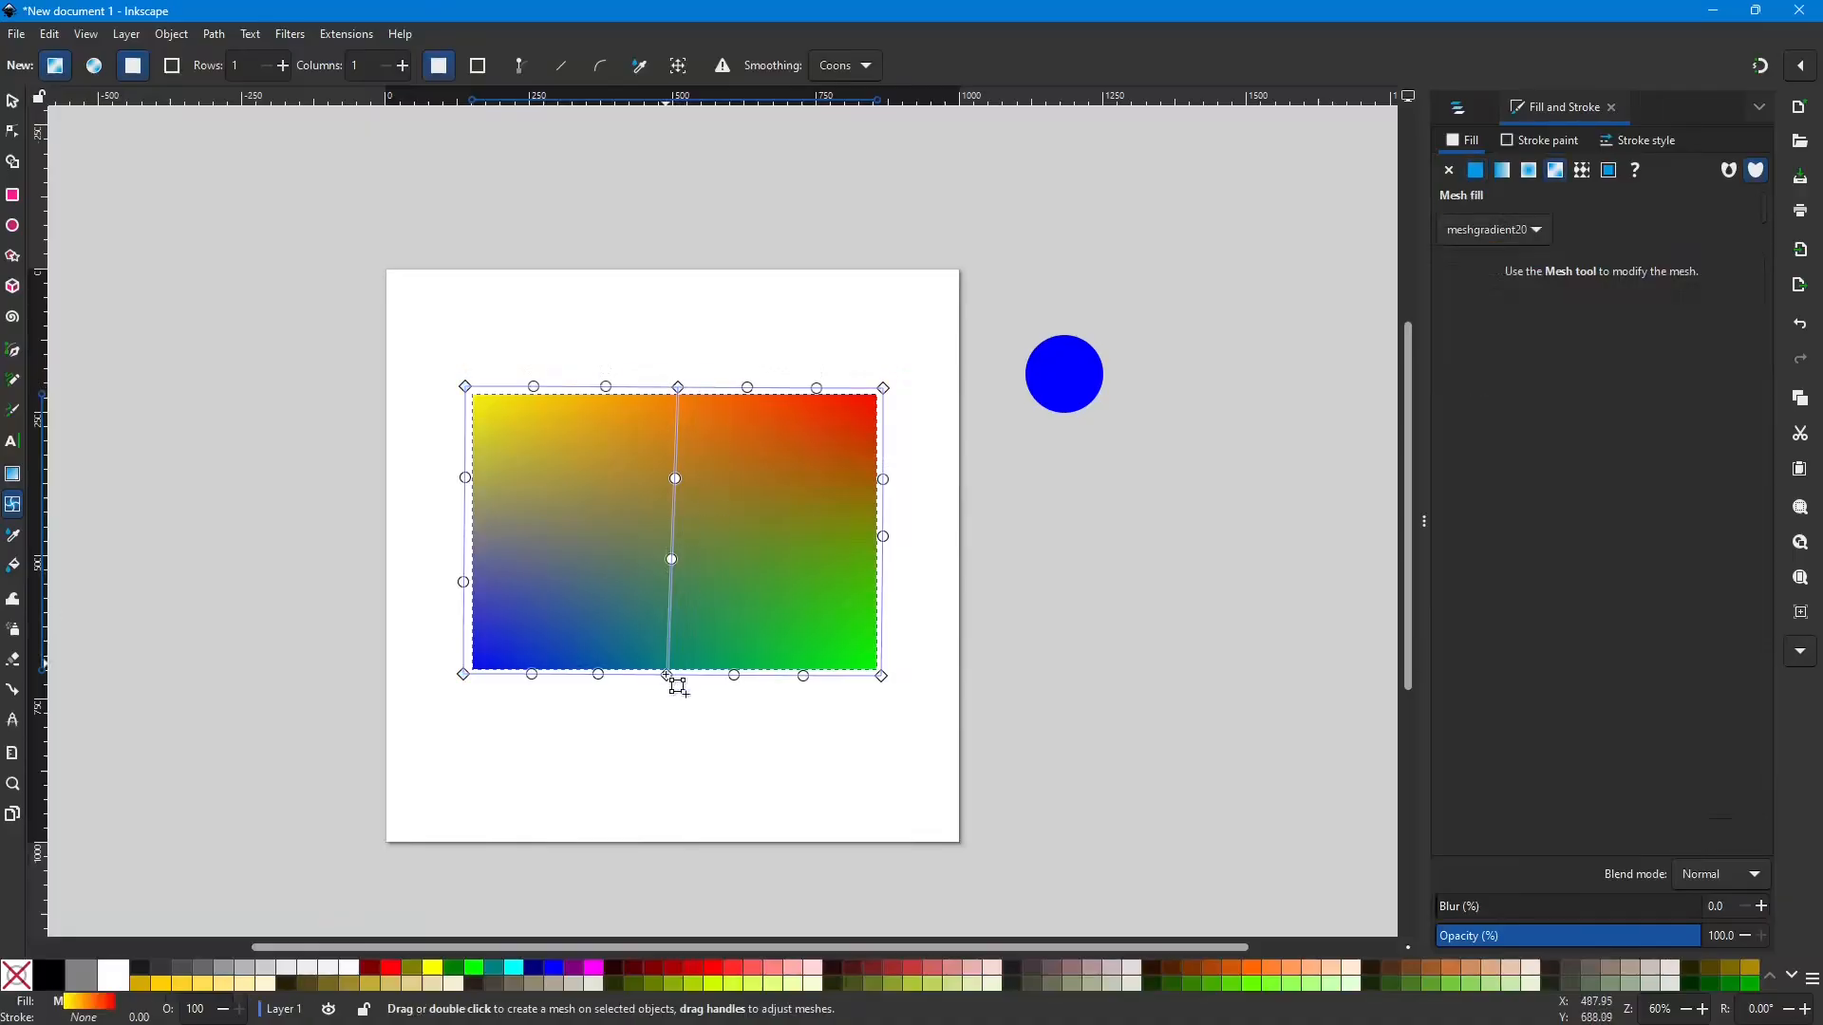
drag(682, 687, 695, 686)
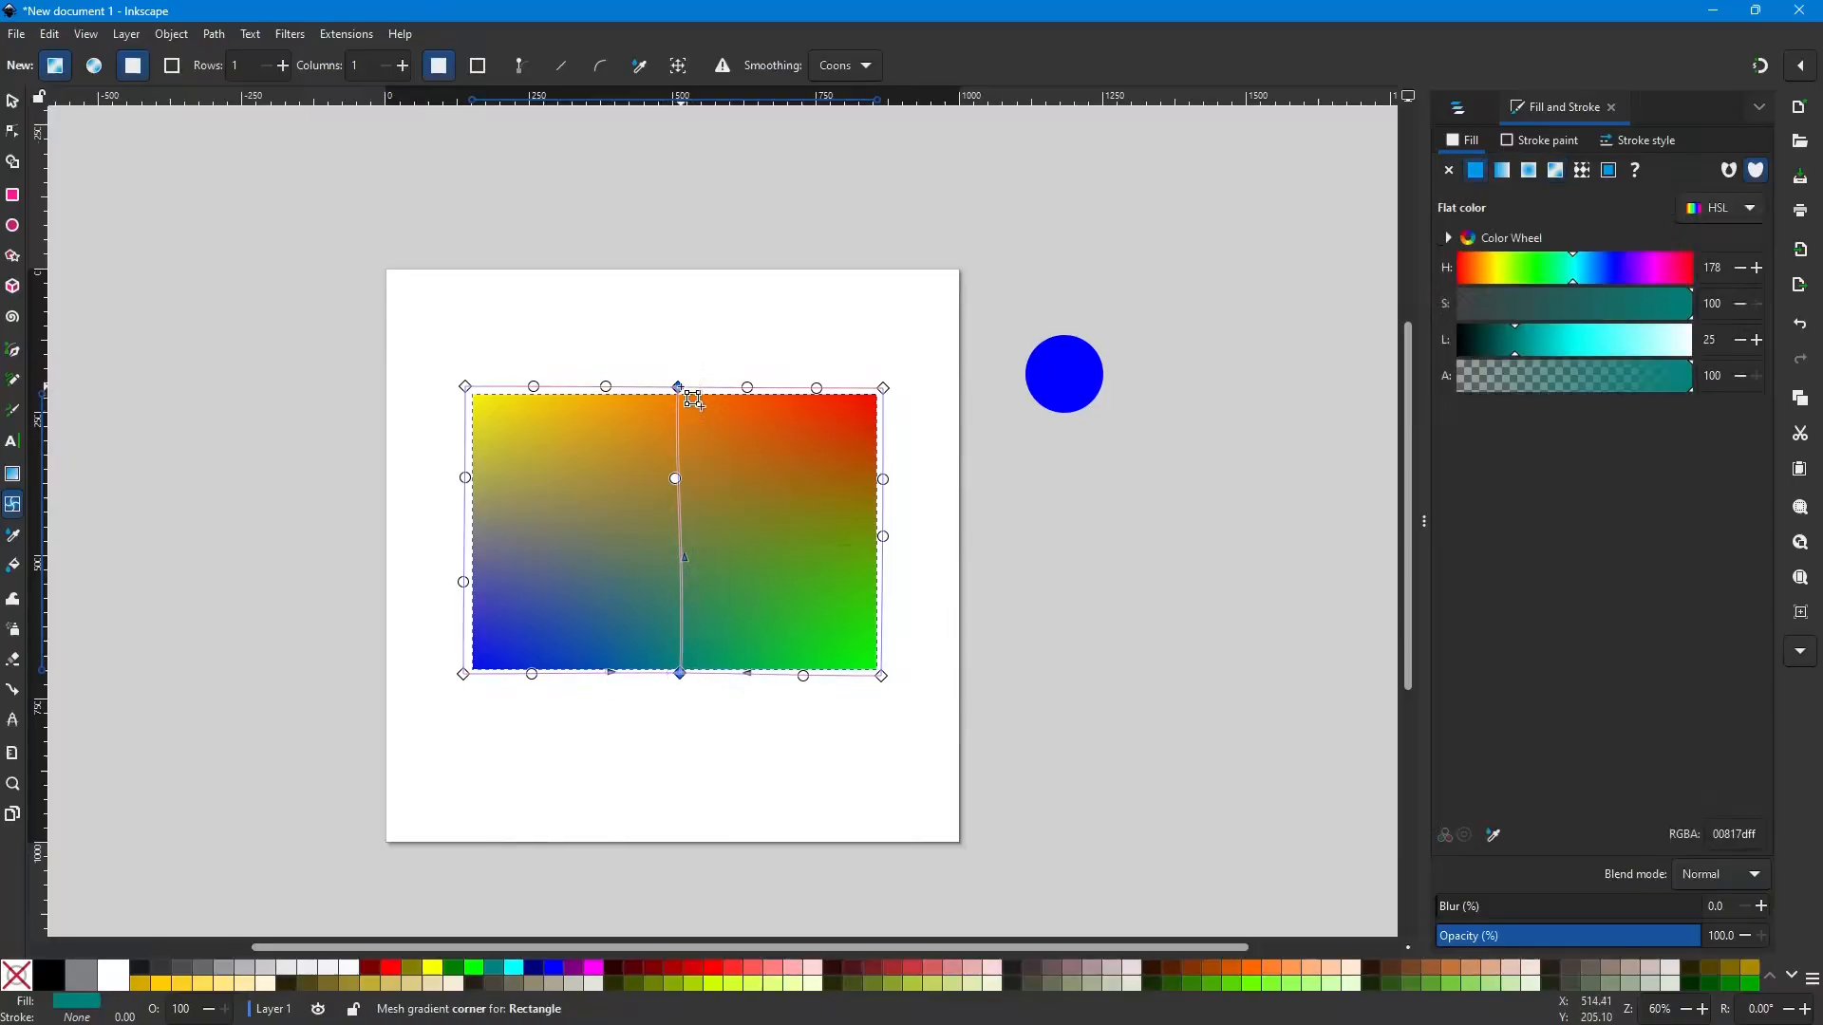
Step: Straighten the new column's dividing line by adjusting its two inner handles and its upper node
click(676, 391)
drag(685, 402, 693, 402)
mouse_move(674, 477)
mouse_down()
mouse_move(746, 477)
mouse_move(619, 475)
mouse_move(686, 475)
mouse_up()
click(684, 558)
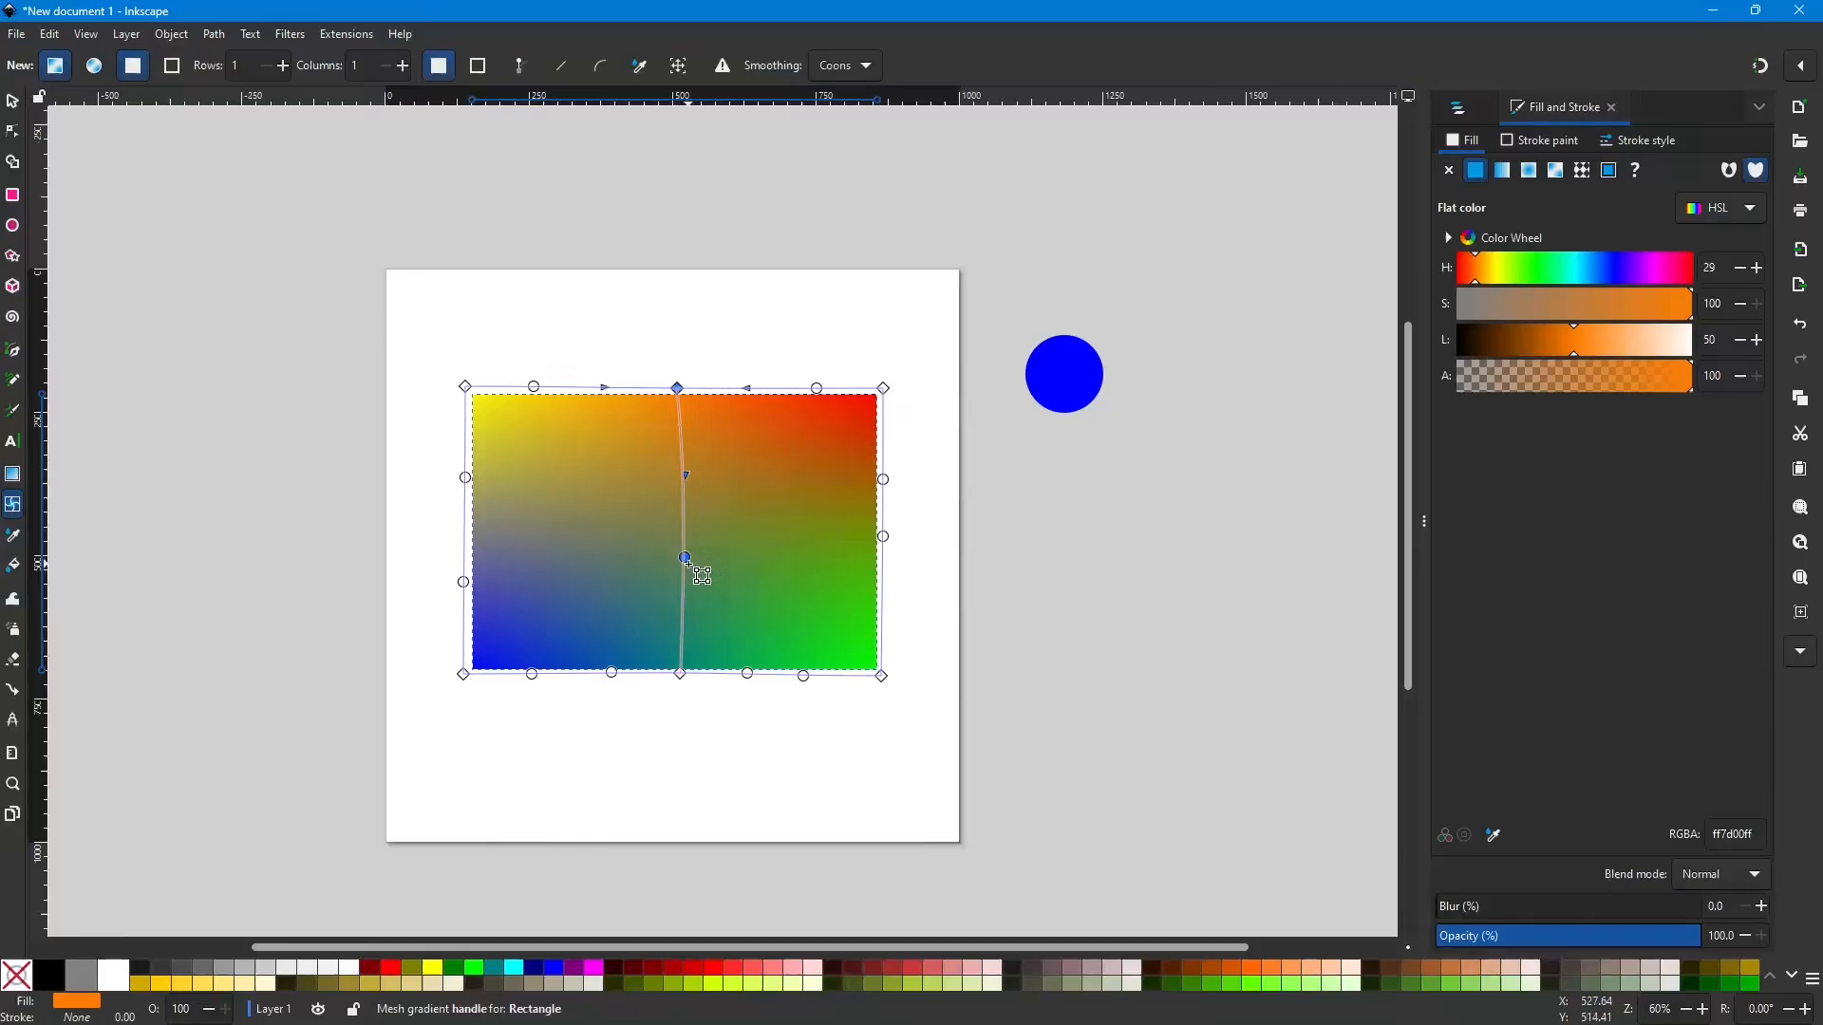
mouse_move(700, 571)
mouse_down()
mouse_move(604, 579)
mouse_move(753, 560)
mouse_move(692, 541)
mouse_up()
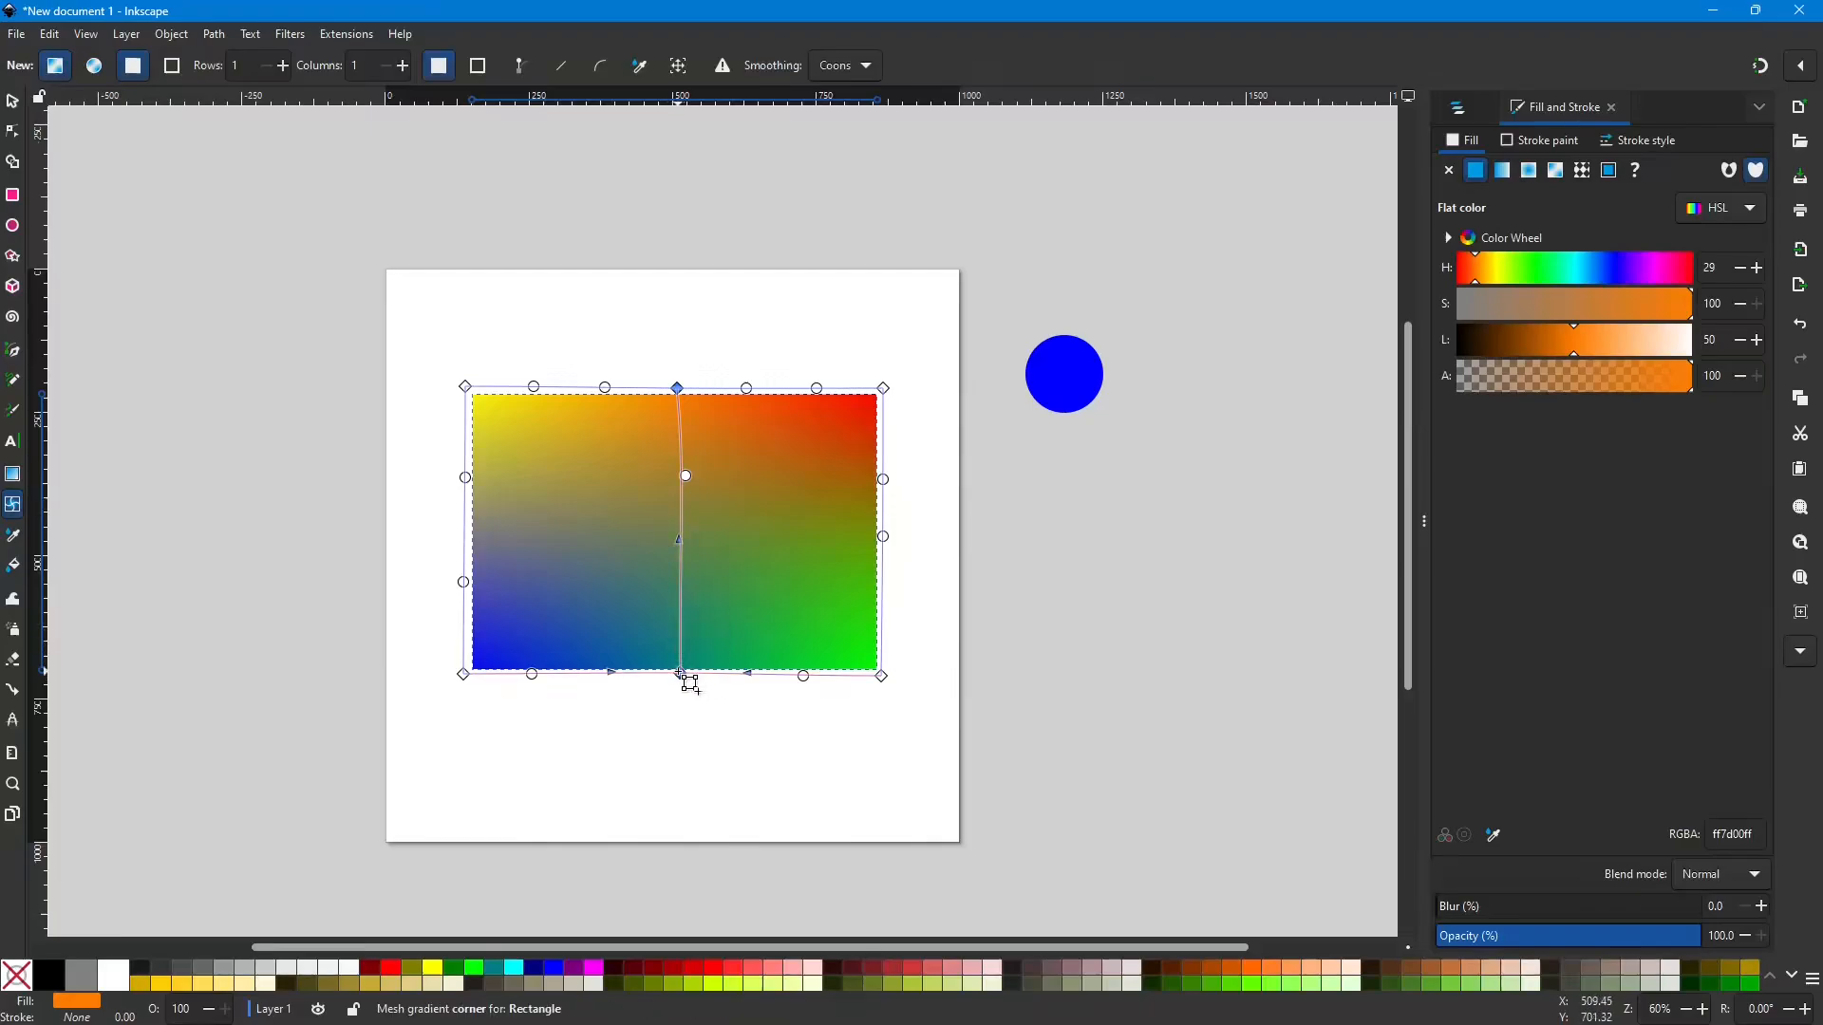
click(678, 389)
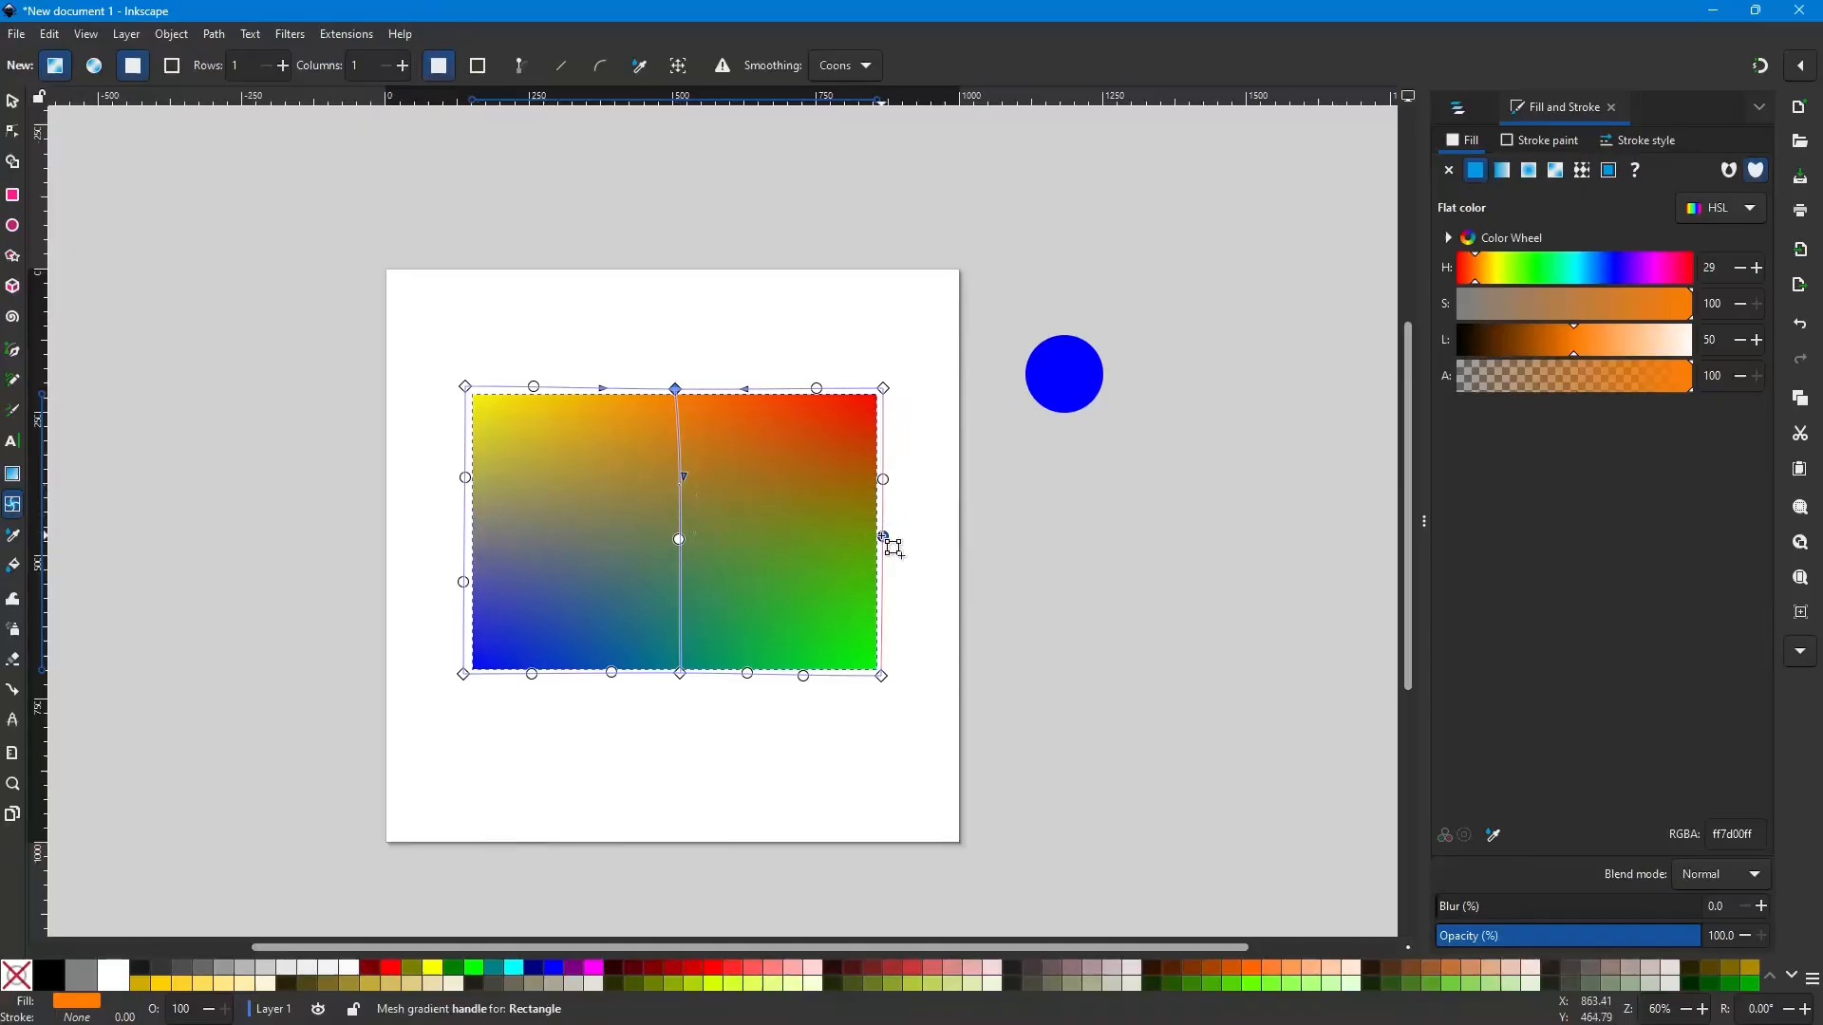
Step: Lower the green corner's right-edge handle, and add a level mesh row near the rectangle's lower edge
drag(883, 539, 883, 581)
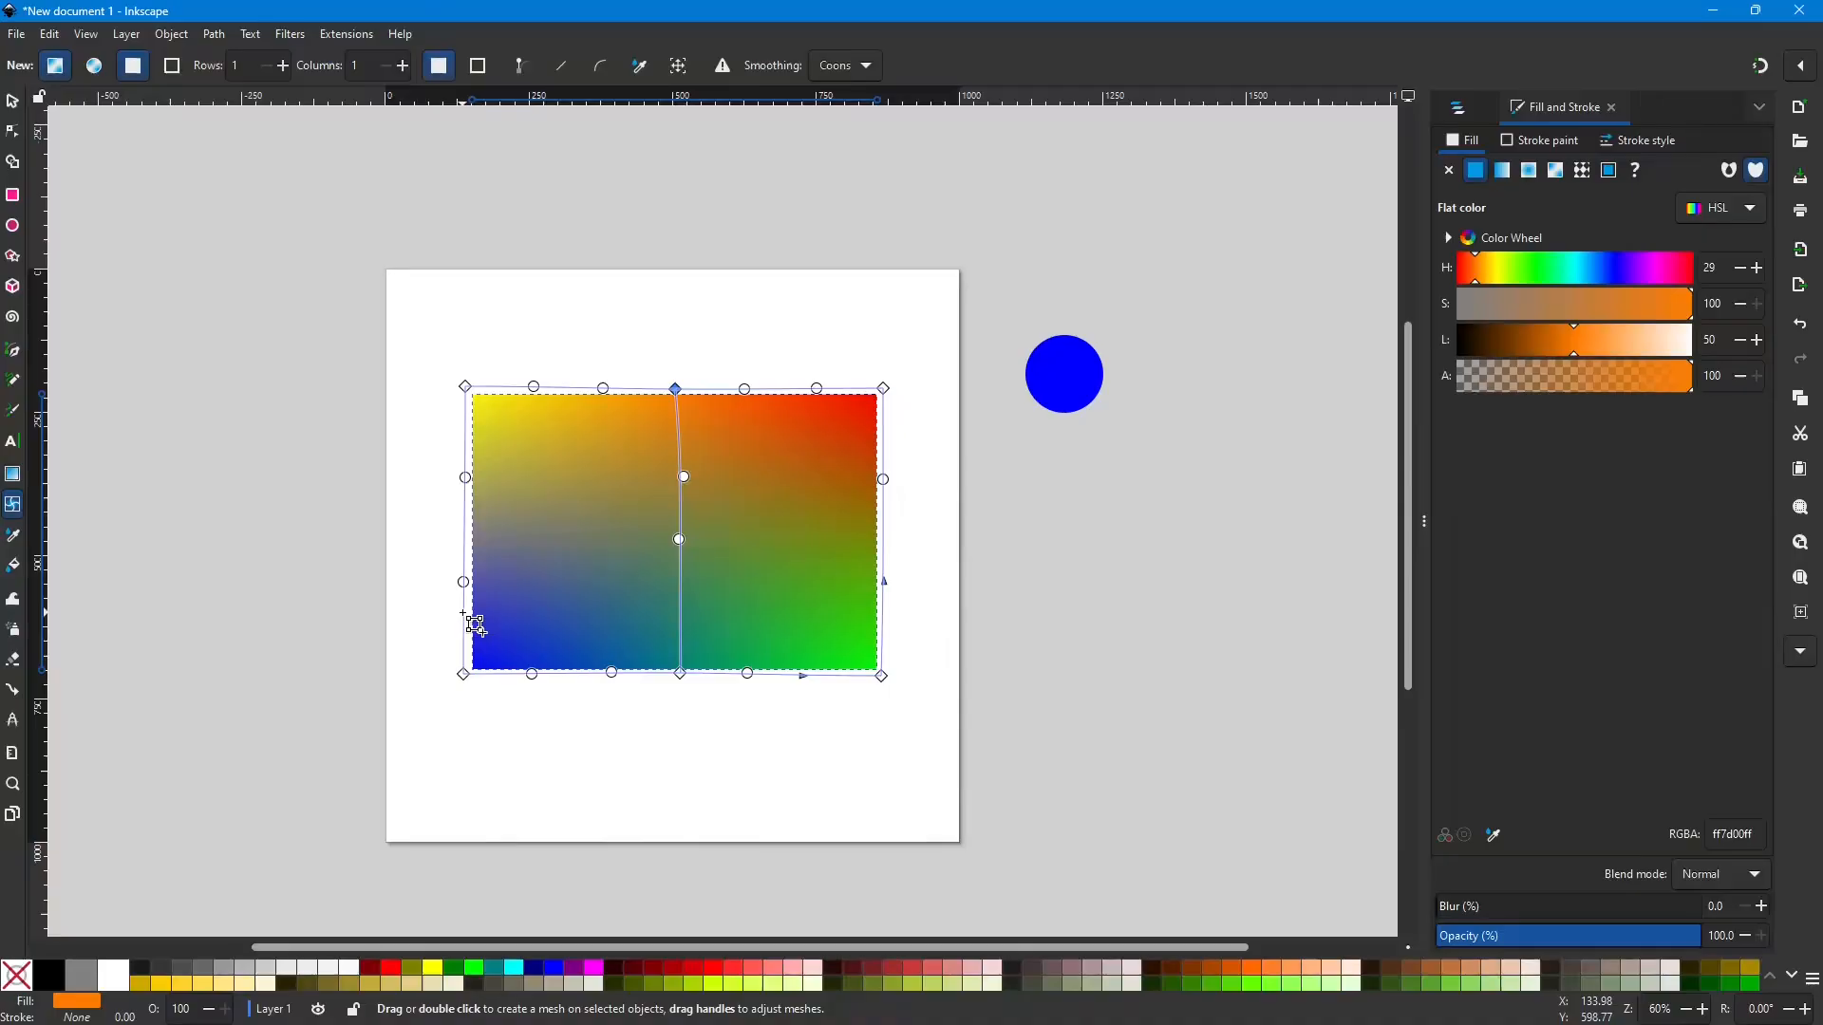
double_click(464, 614)
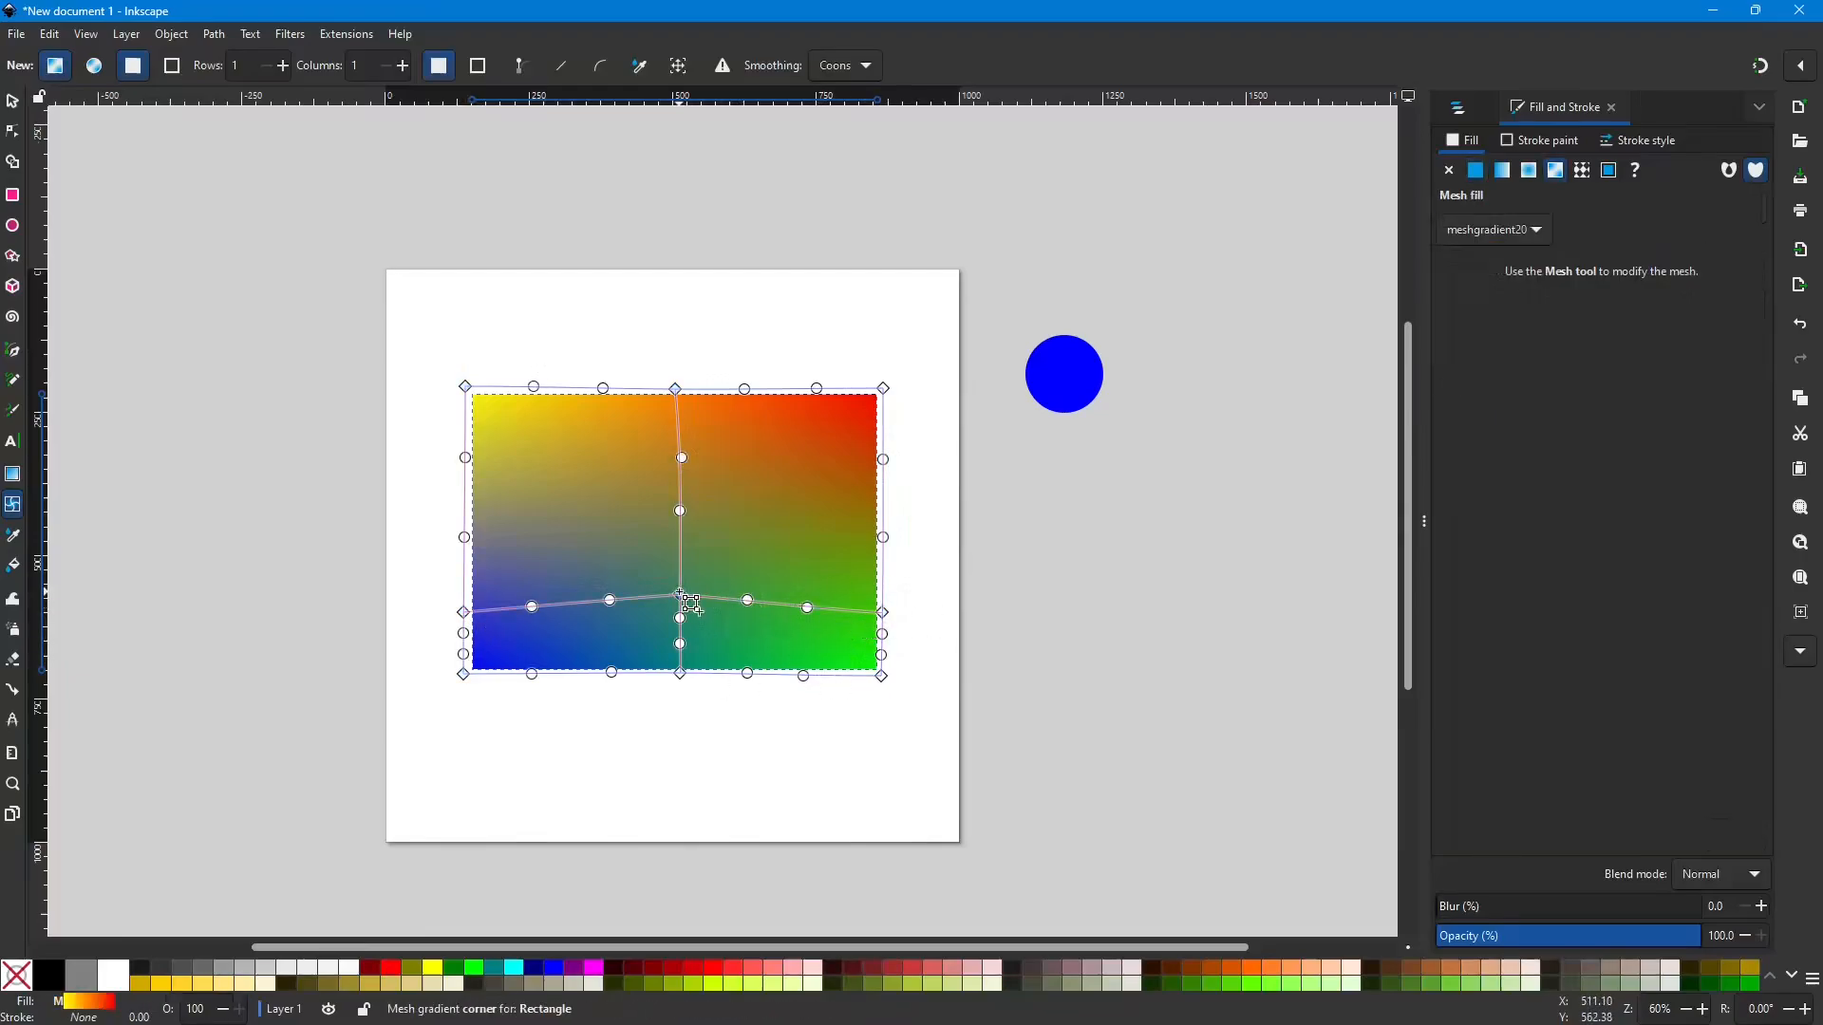
drag(690, 603, 691, 619)
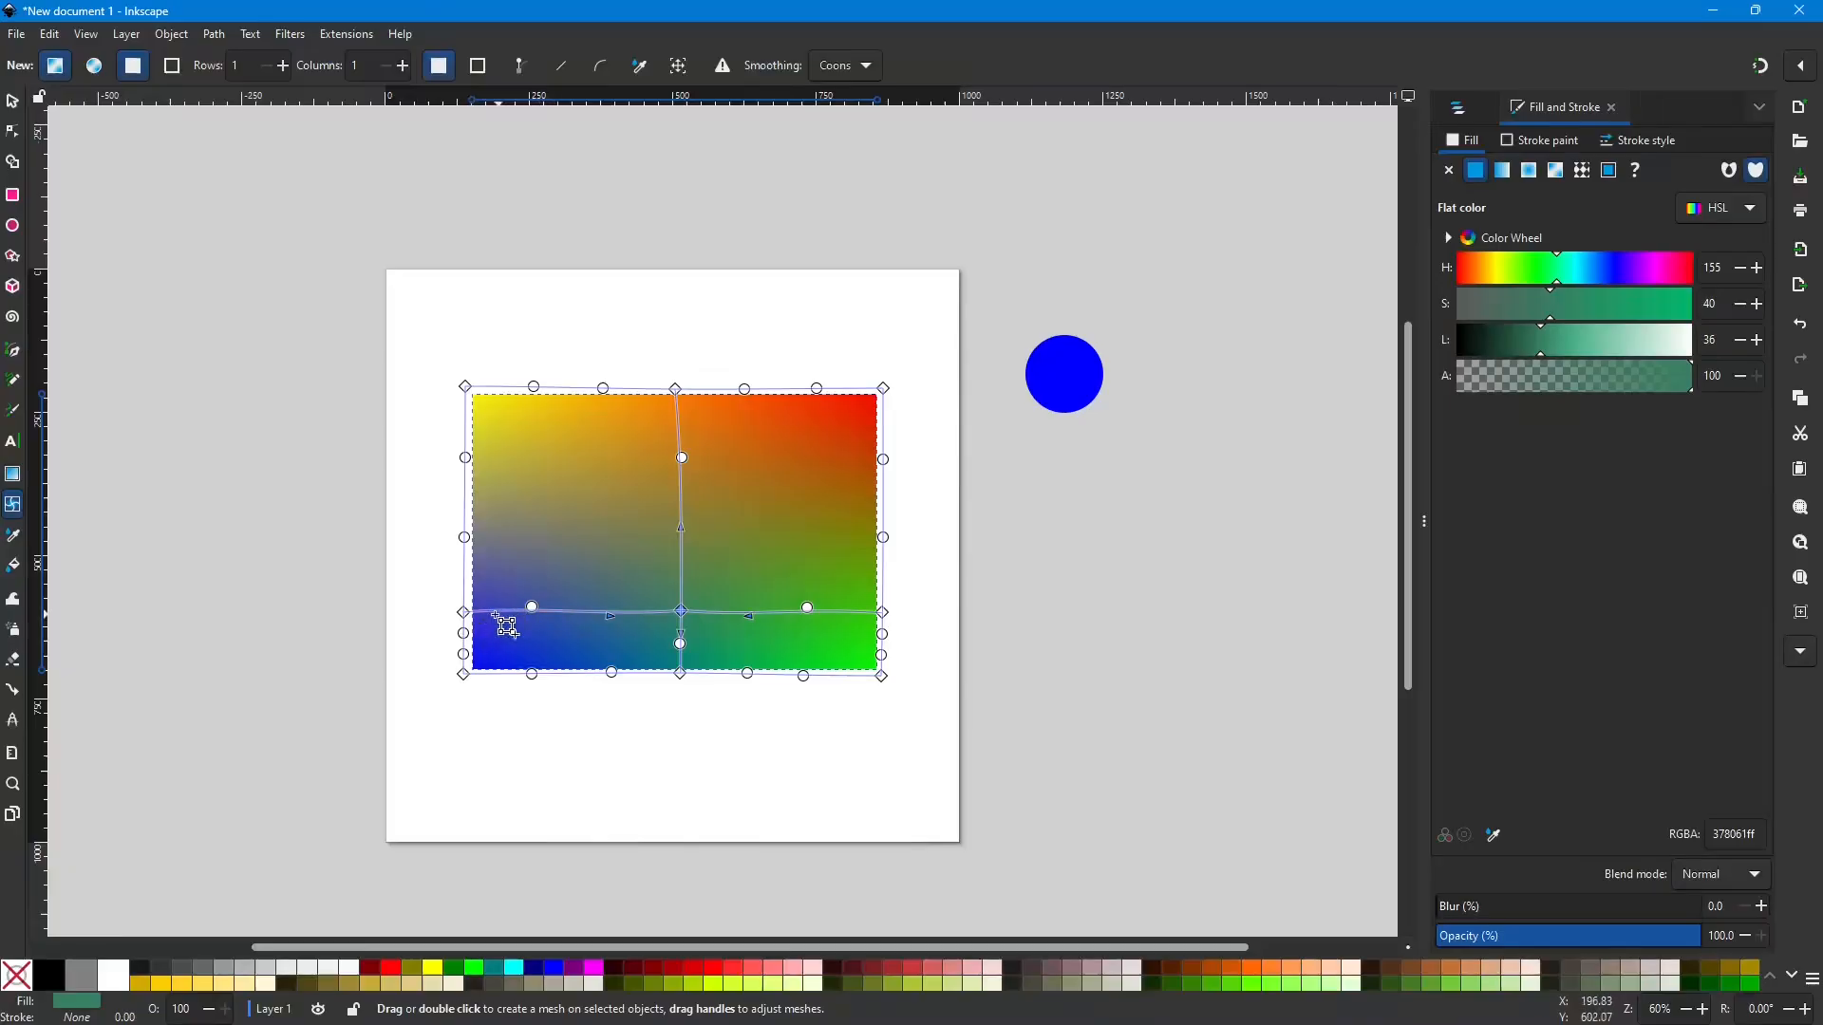
Step: Raise the new row's left and right end nodes to about mid-height, and shift its middle node up and to the left
drag(468, 615, 459, 540)
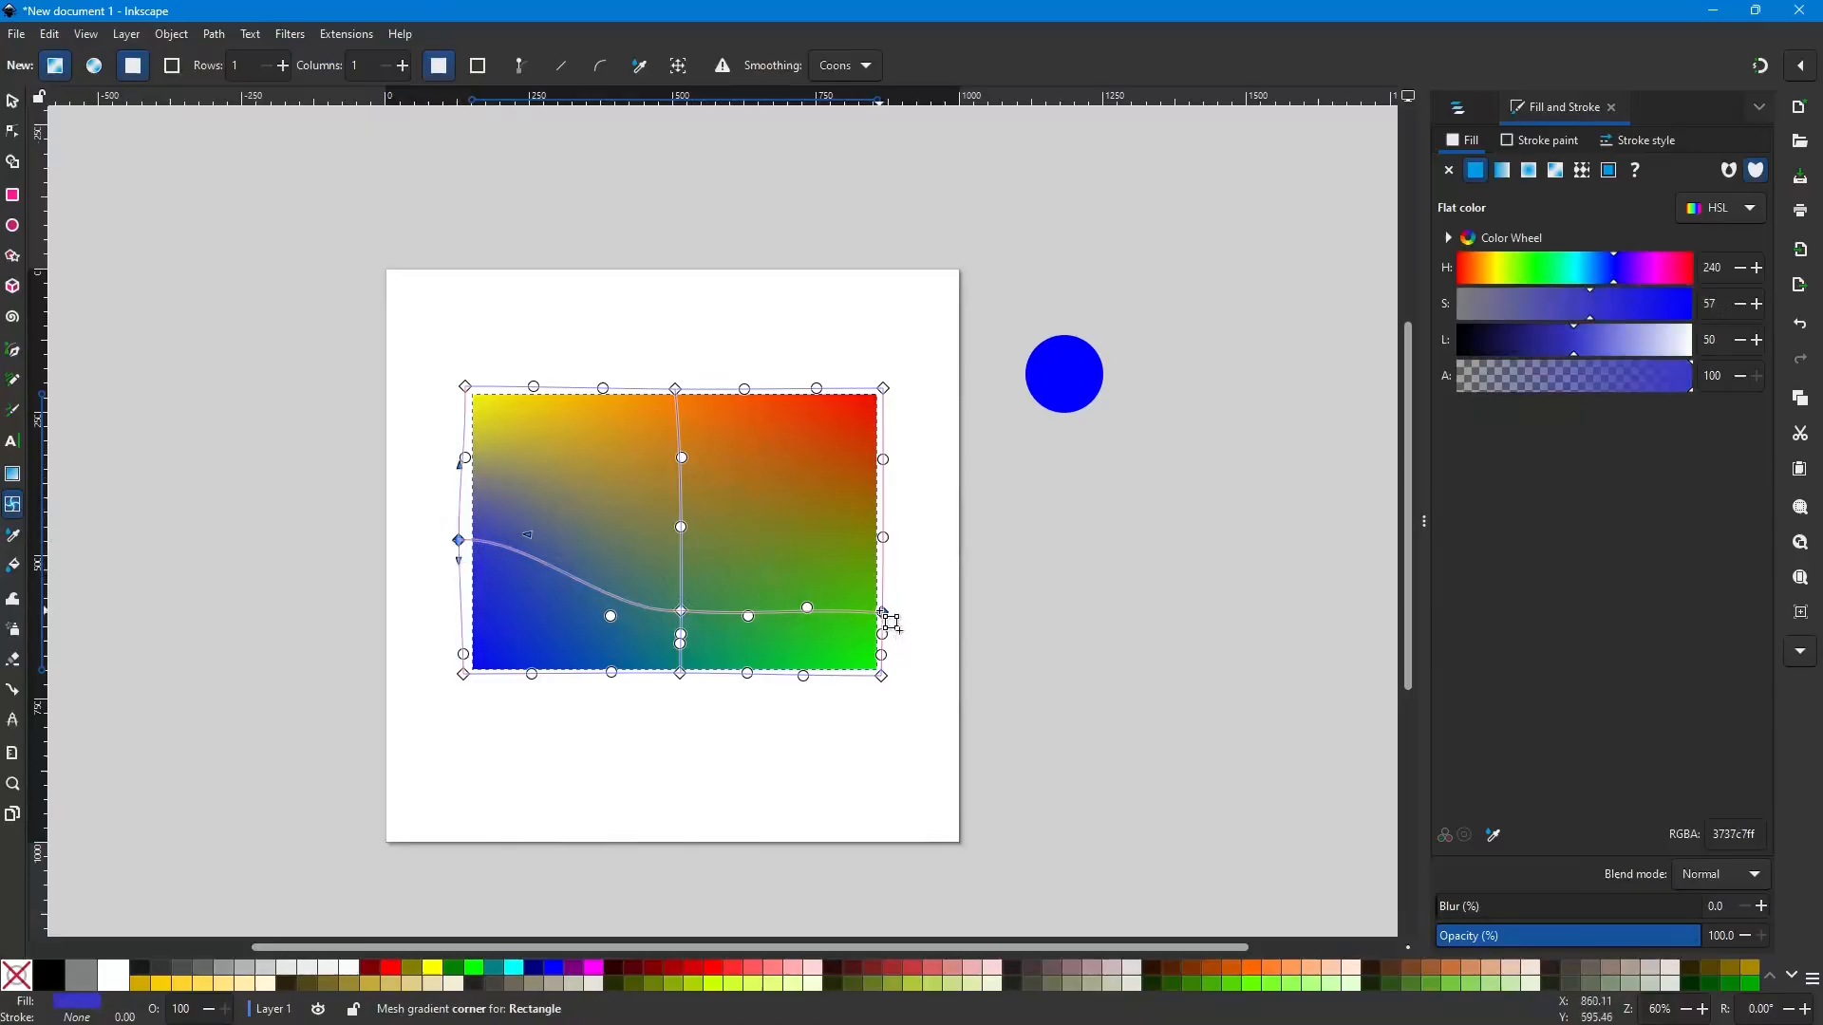
drag(883, 612, 889, 542)
drag(681, 610, 617, 593)
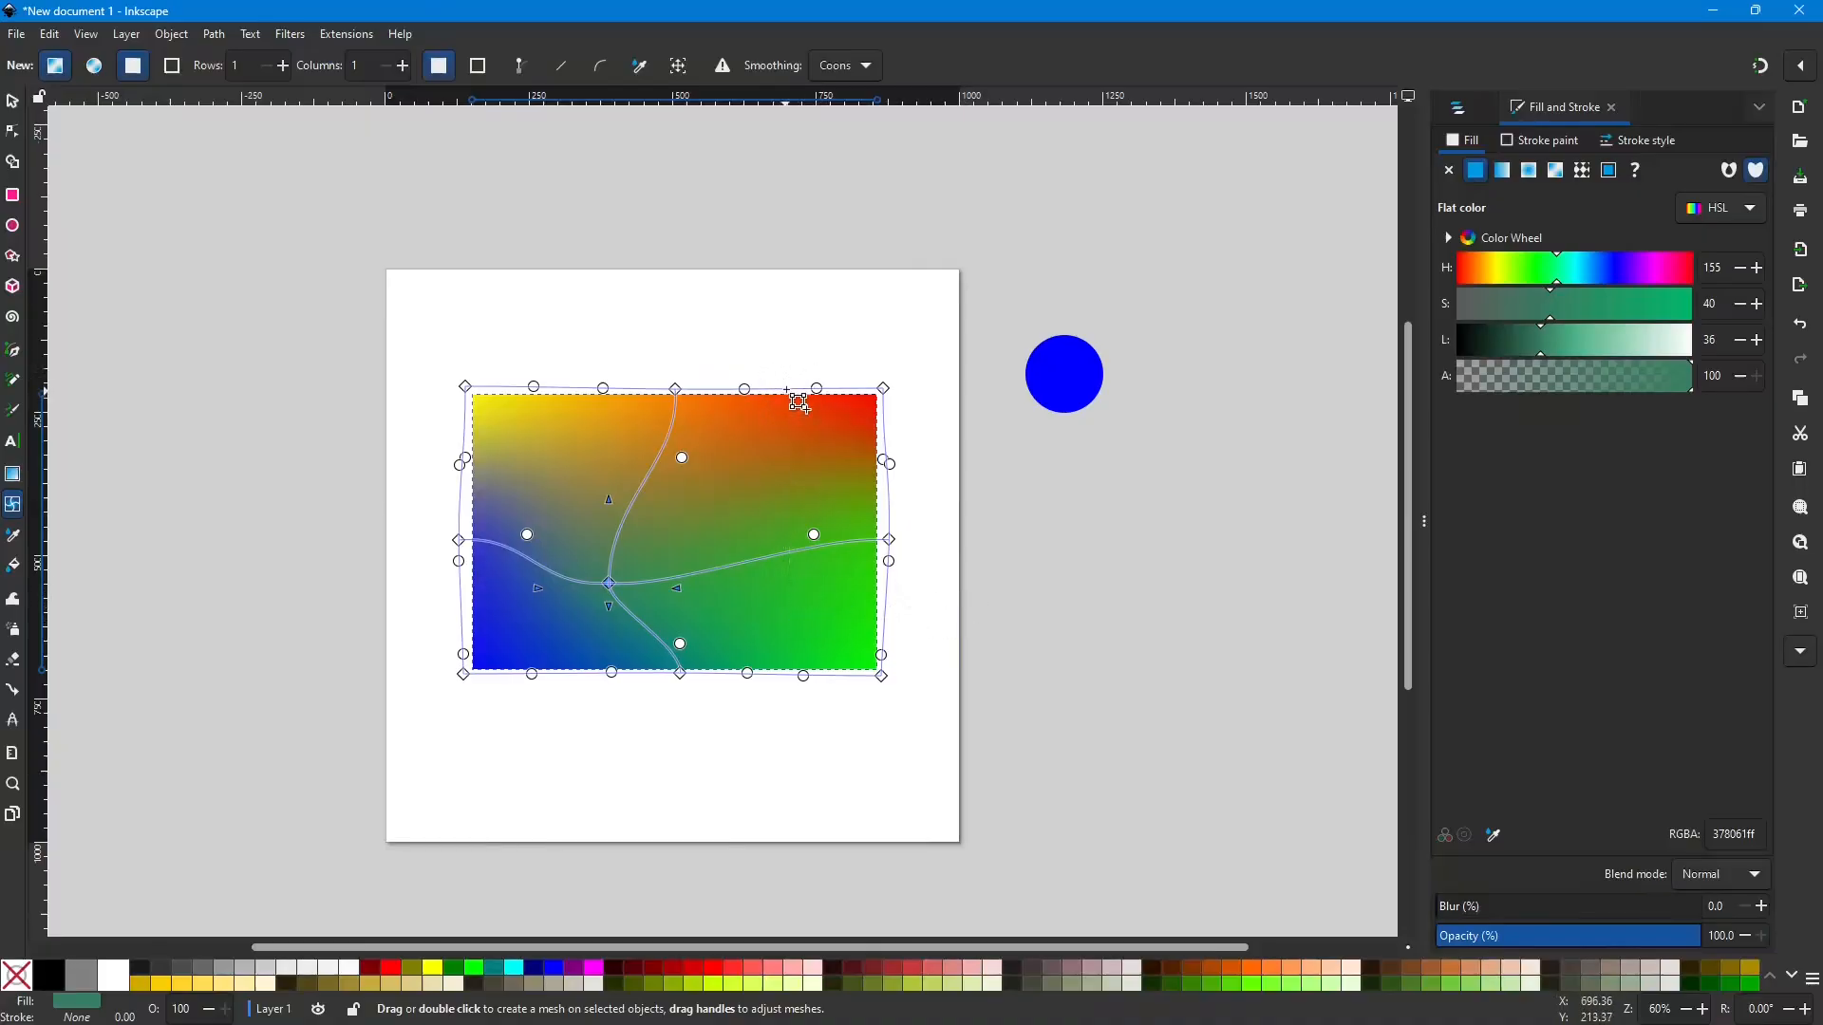
Step: Add a second mesh column through the right half of the upper edge, and align its inner node with its end nodes
double_click(787, 390)
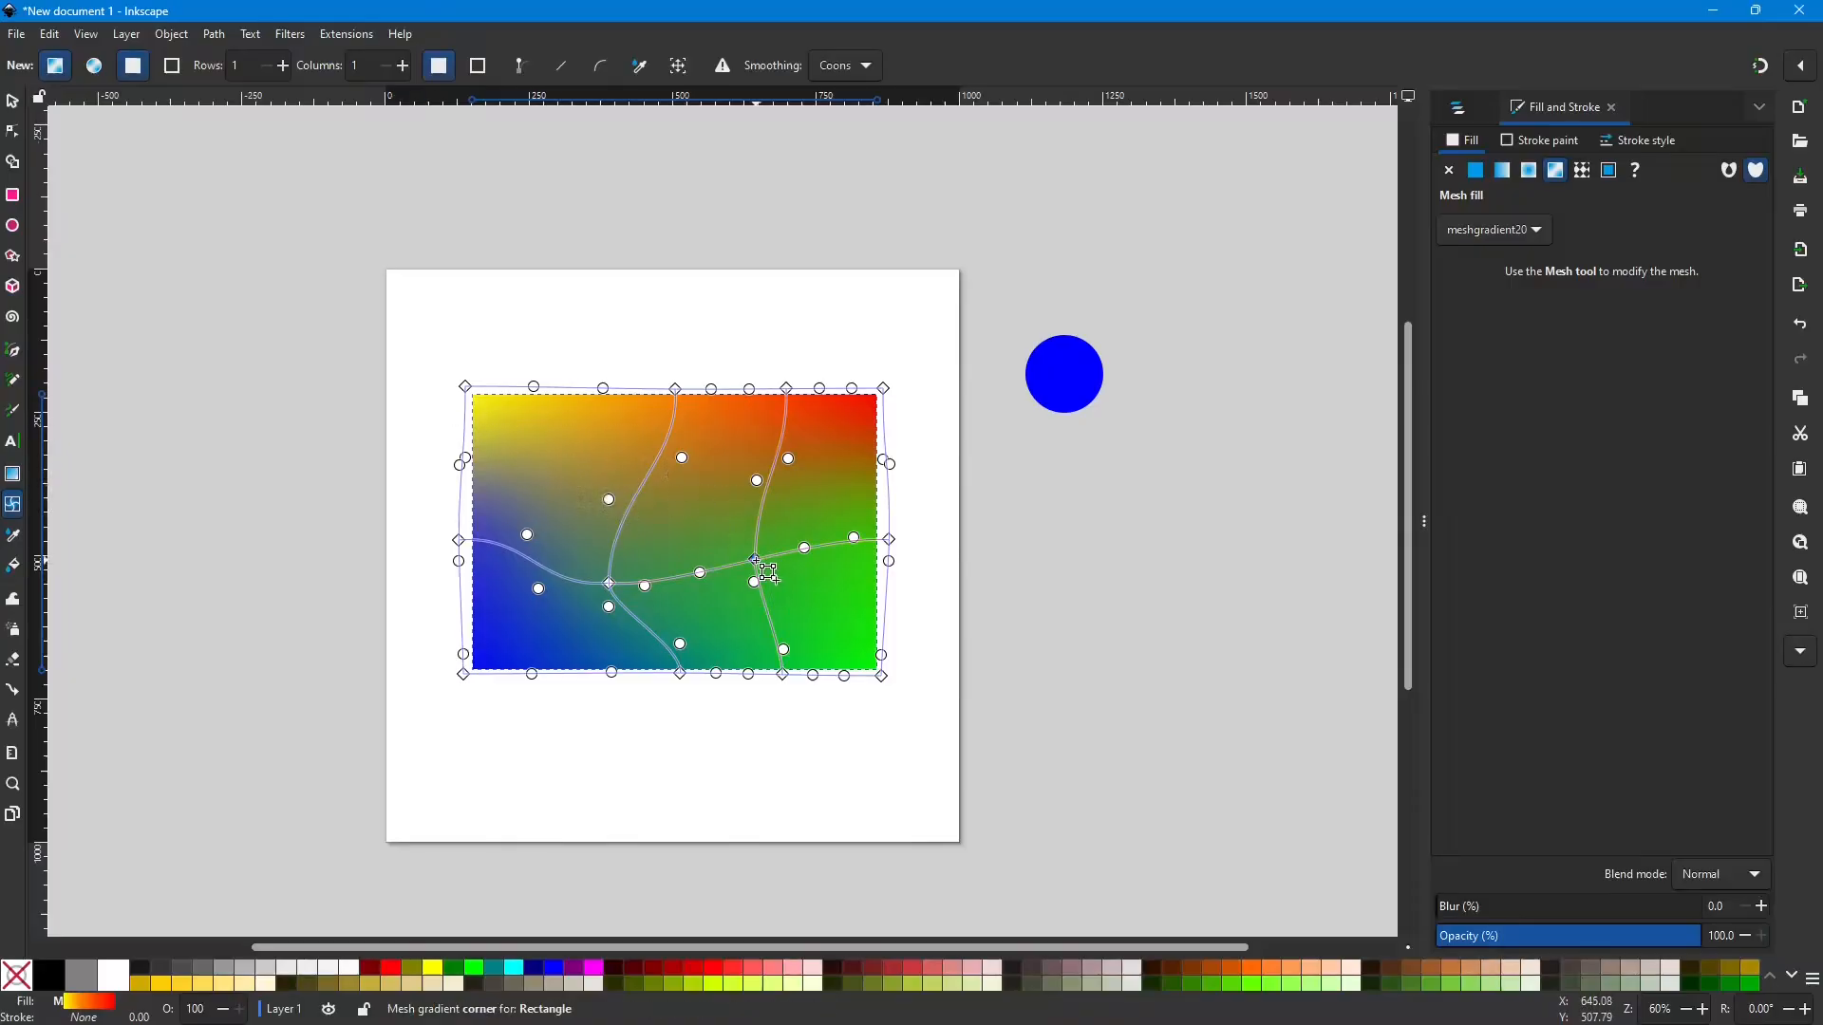
mouse_move(768, 573)
mouse_down()
mouse_move(796, 596)
mouse_move(783, 584)
mouse_up()
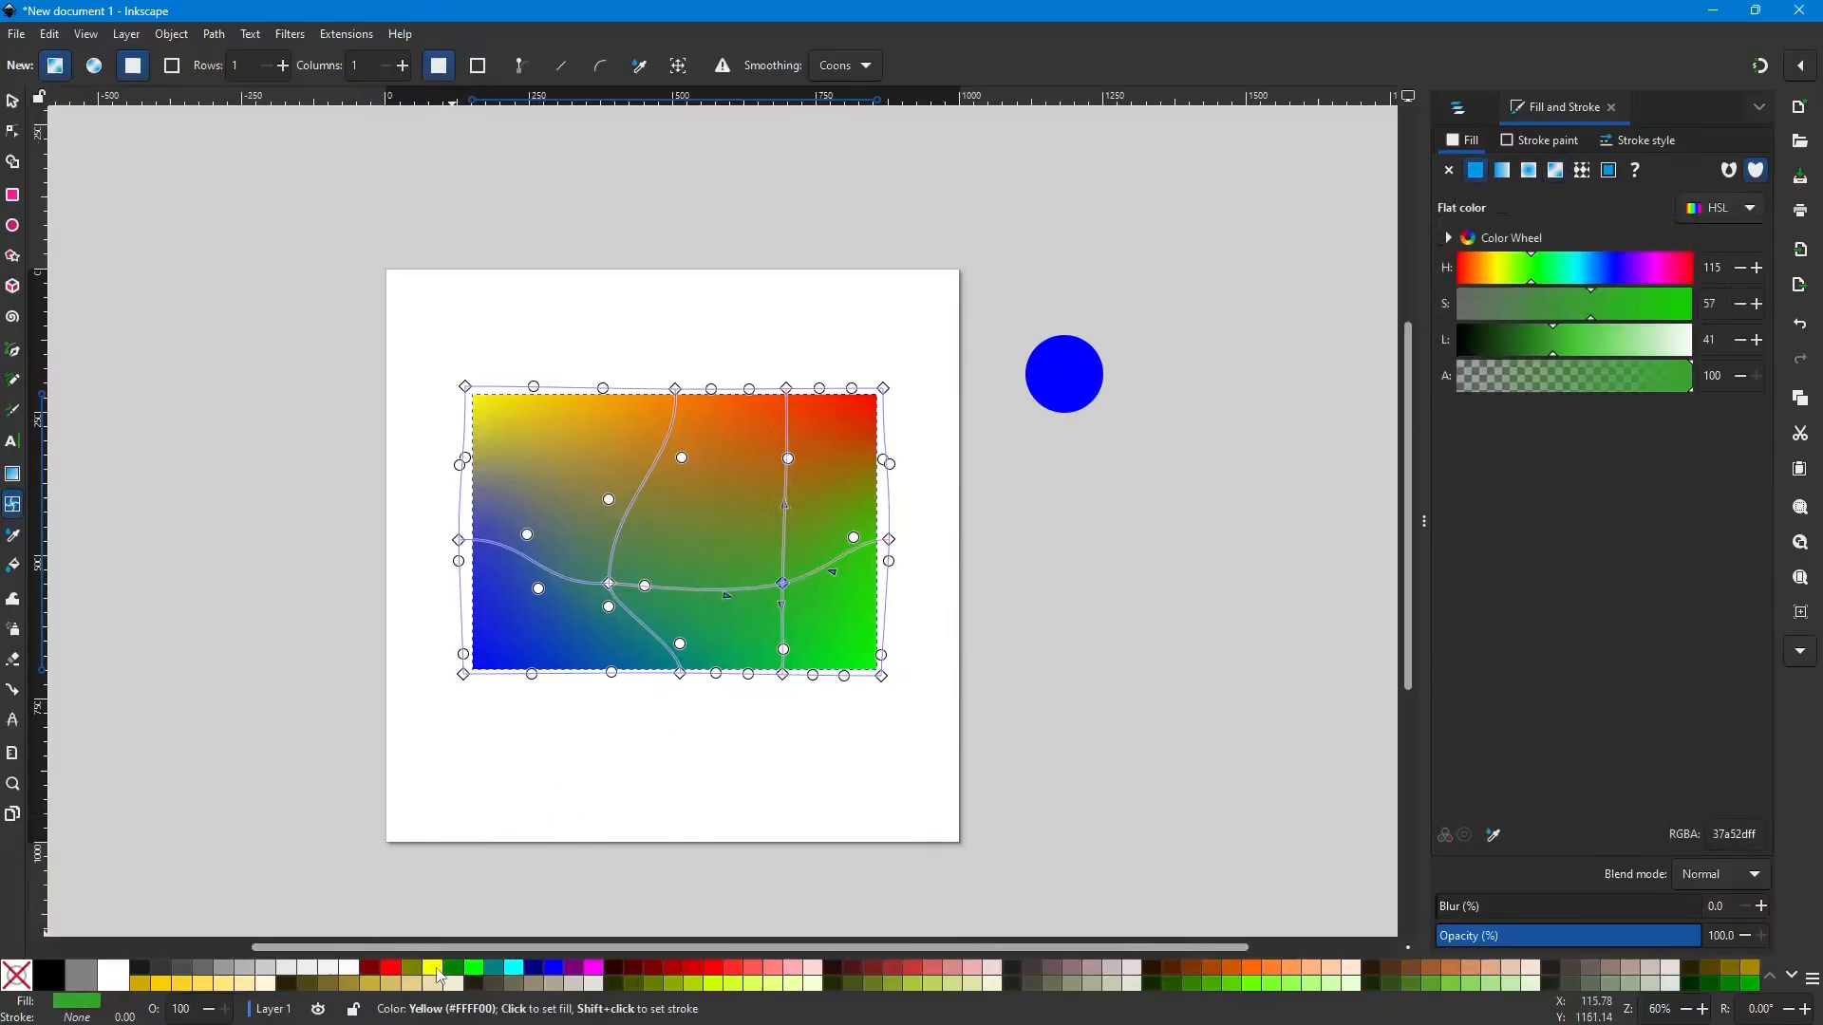
Step: Color the second column's inner node yellow, and pull the column's upper handle down toward that node
click(433, 968)
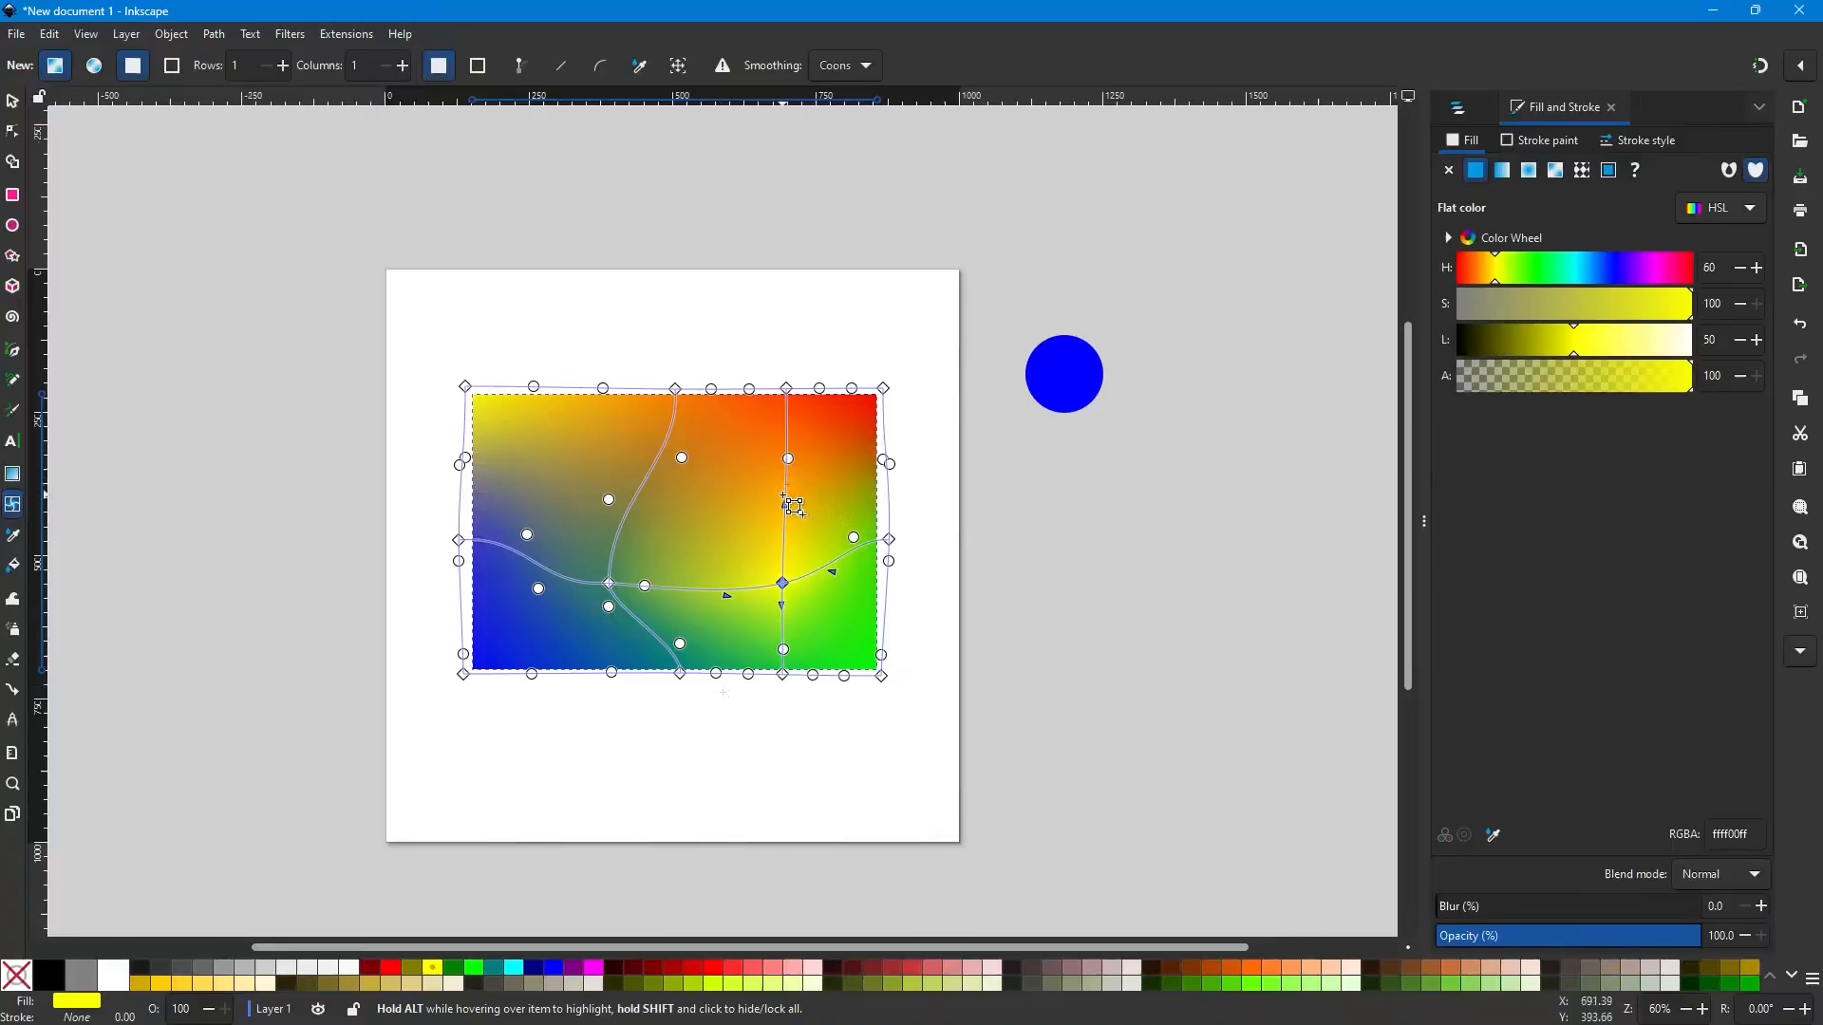
drag(788, 459, 777, 505)
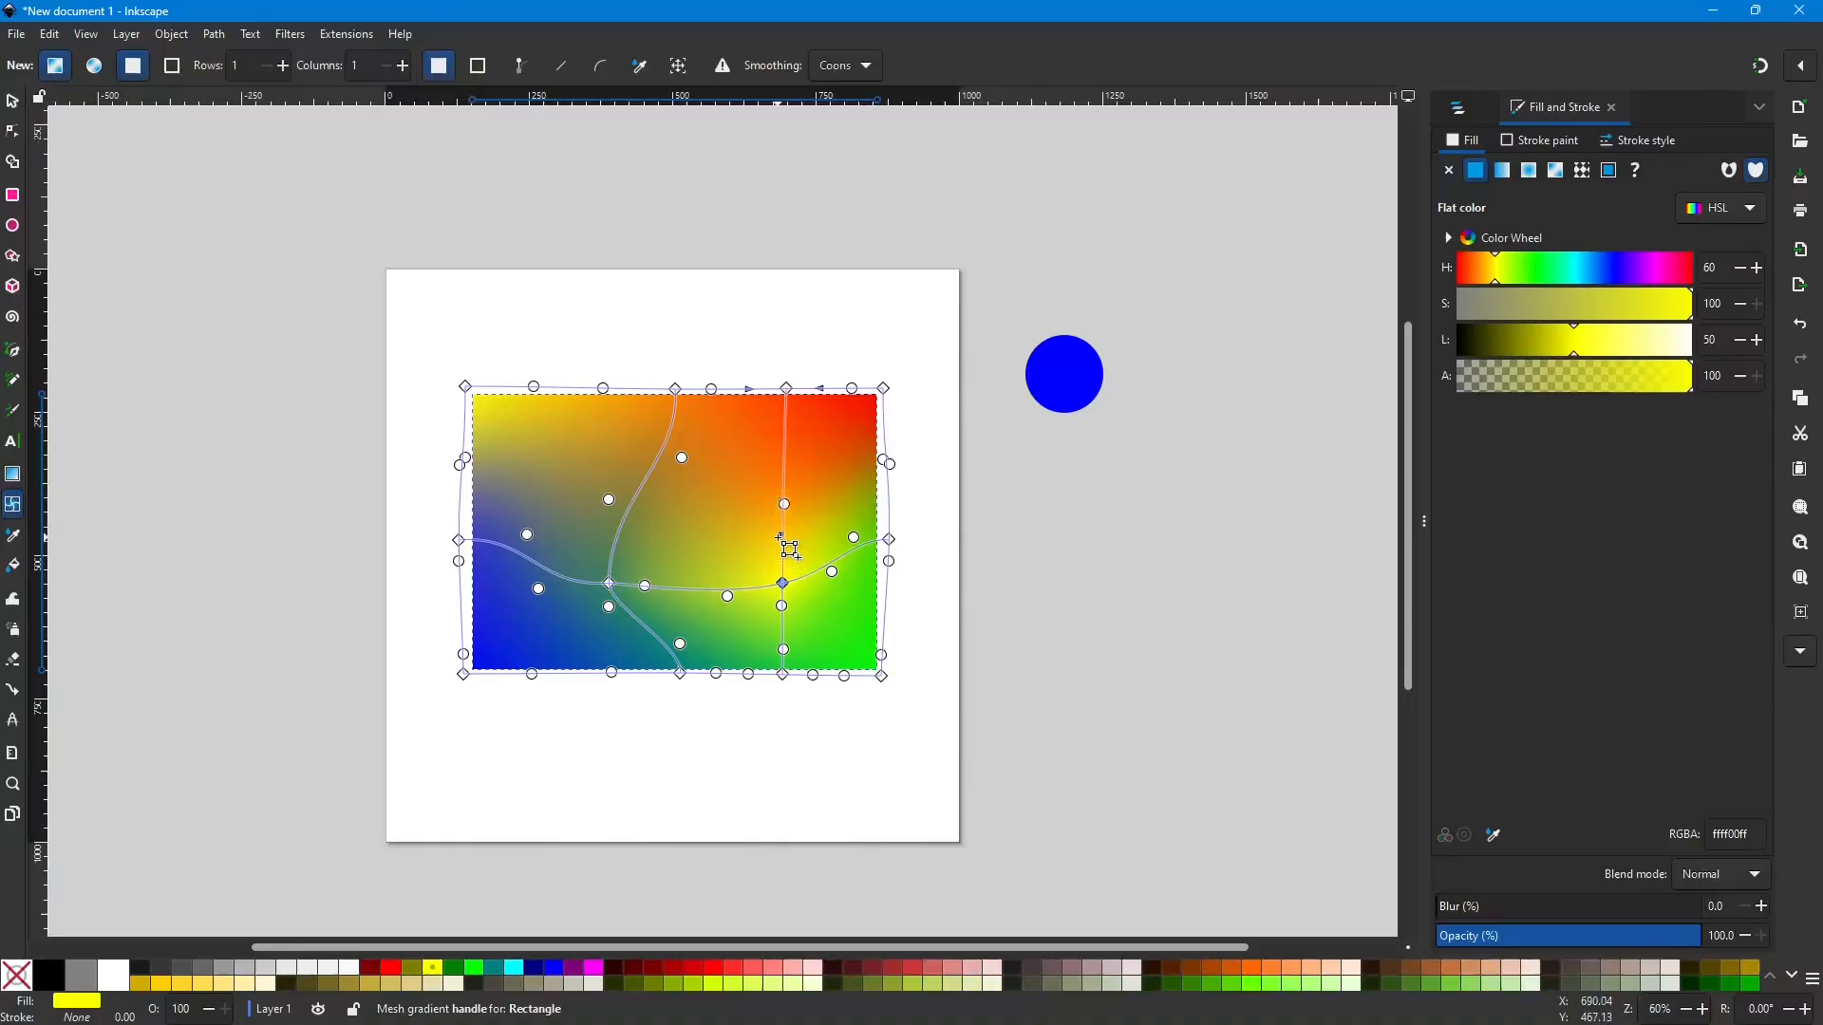
drag(784, 504, 781, 524)
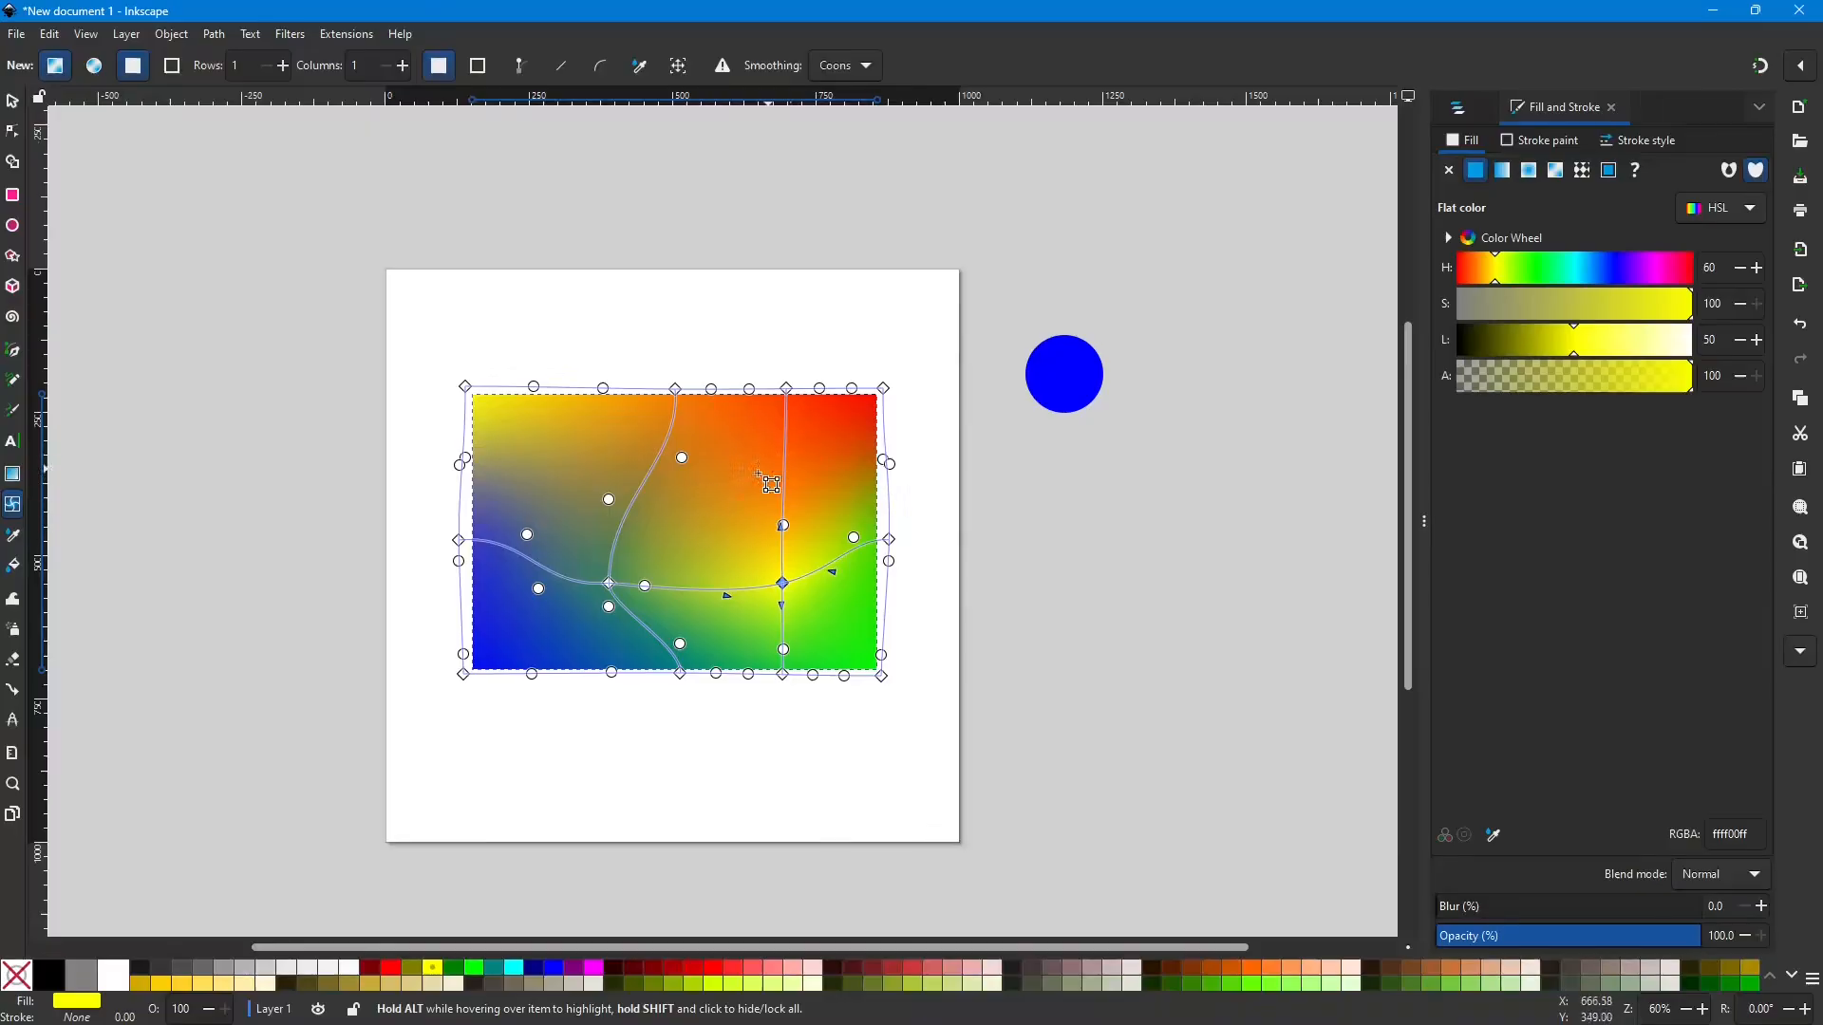
Step: Try pulling the first column's upper handle and the row's left handle toward the inner node where the two lines cross
click(683, 458)
drag(692, 469, 652, 513)
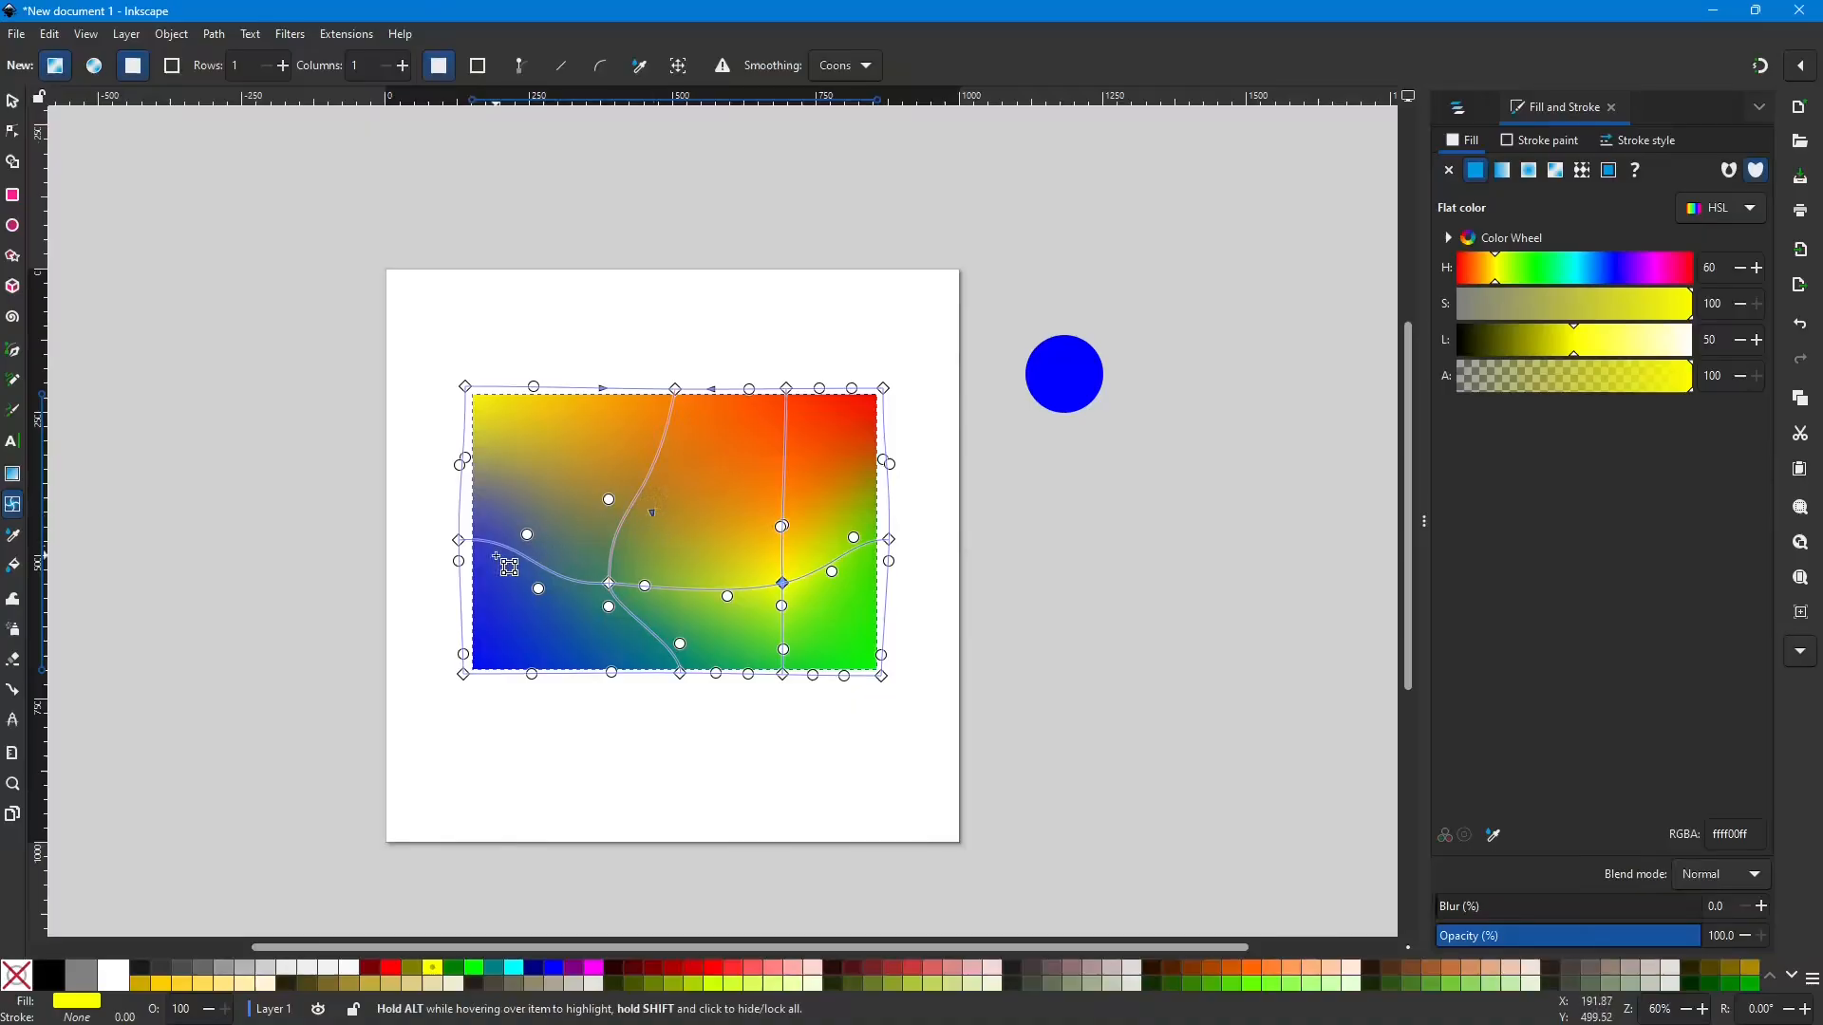
drag(525, 538, 581, 558)
click(647, 473)
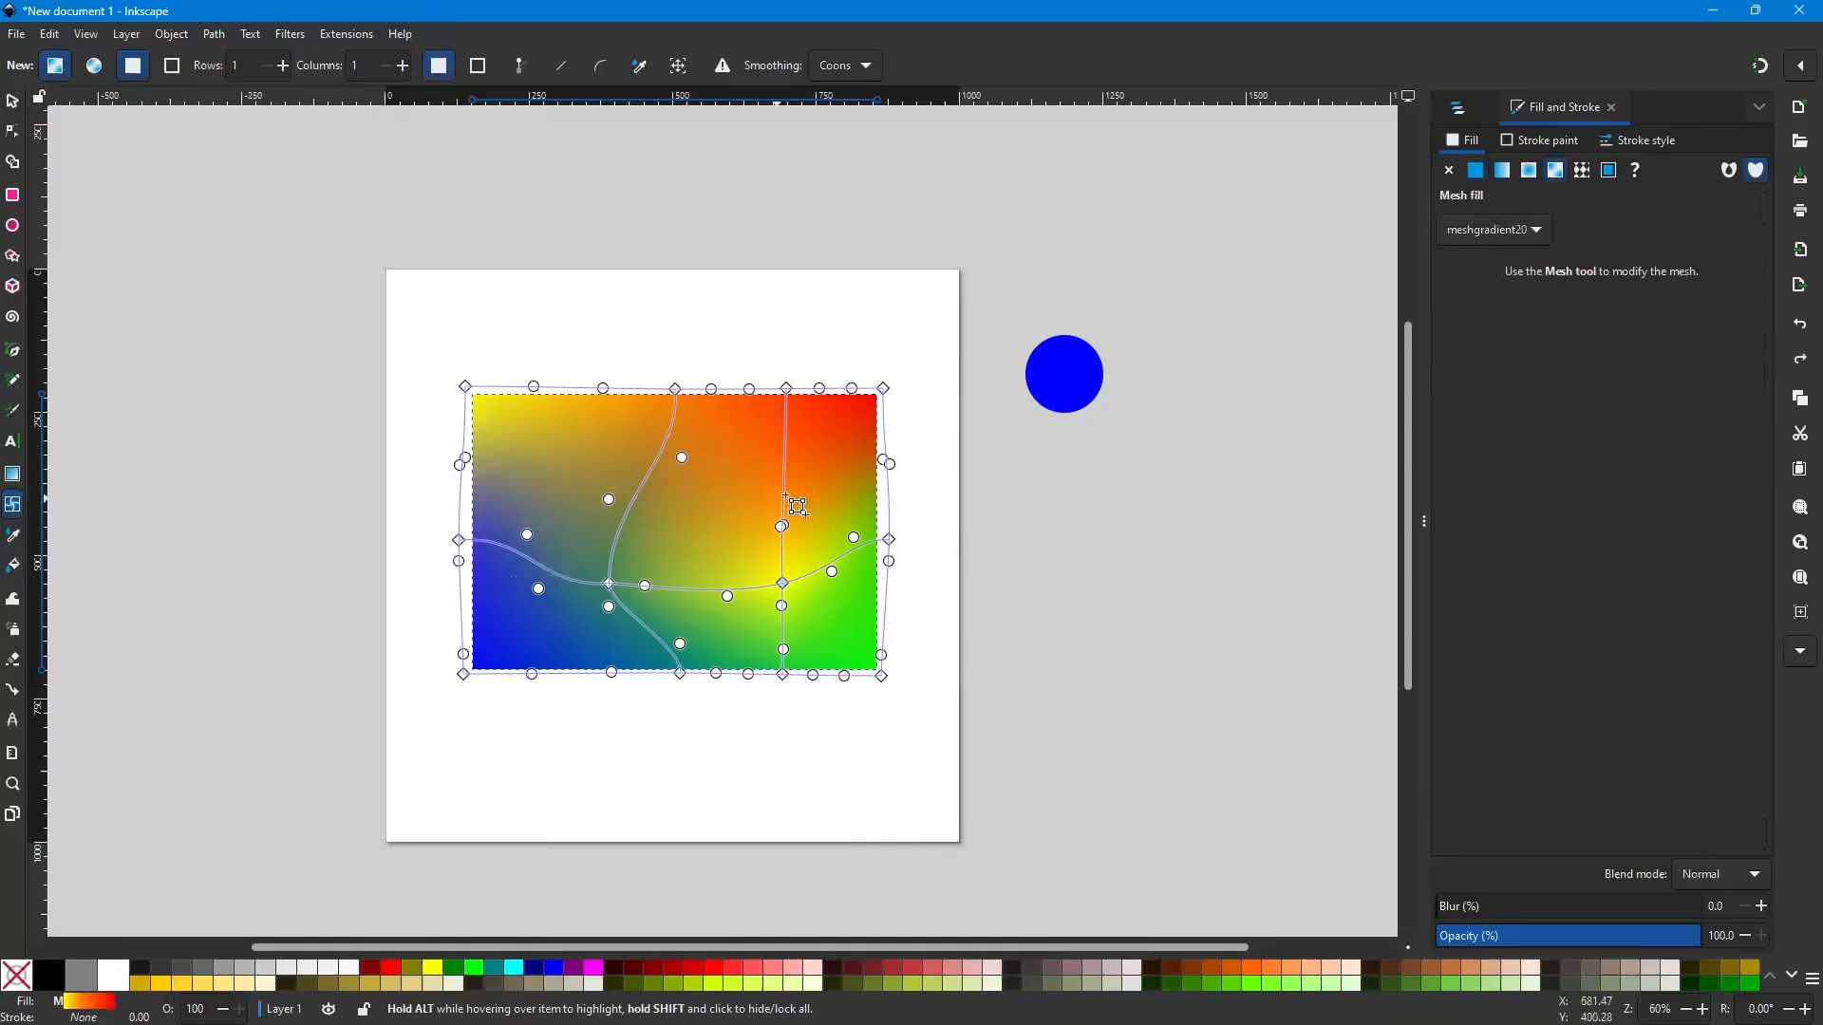
Step: Remove the rectangle's fill and apply a mesh gradient to its stroke
click(1450, 171)
click(1540, 140)
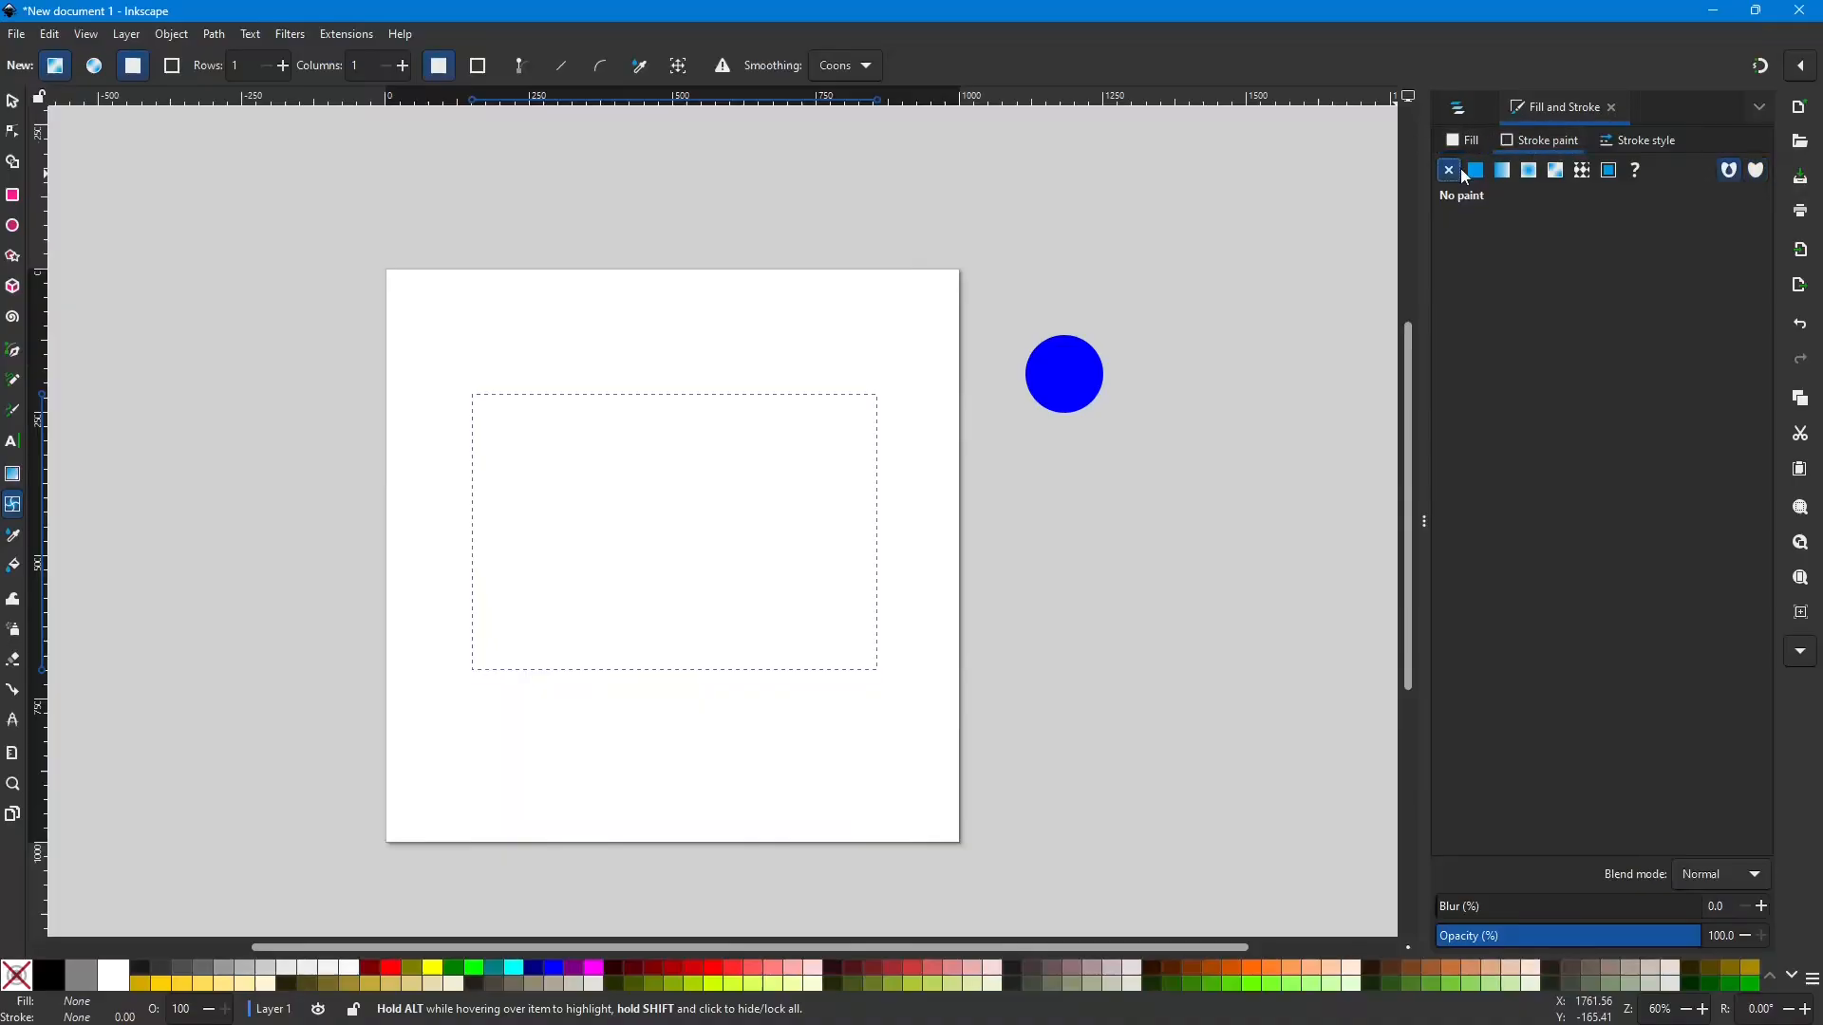
click(1556, 171)
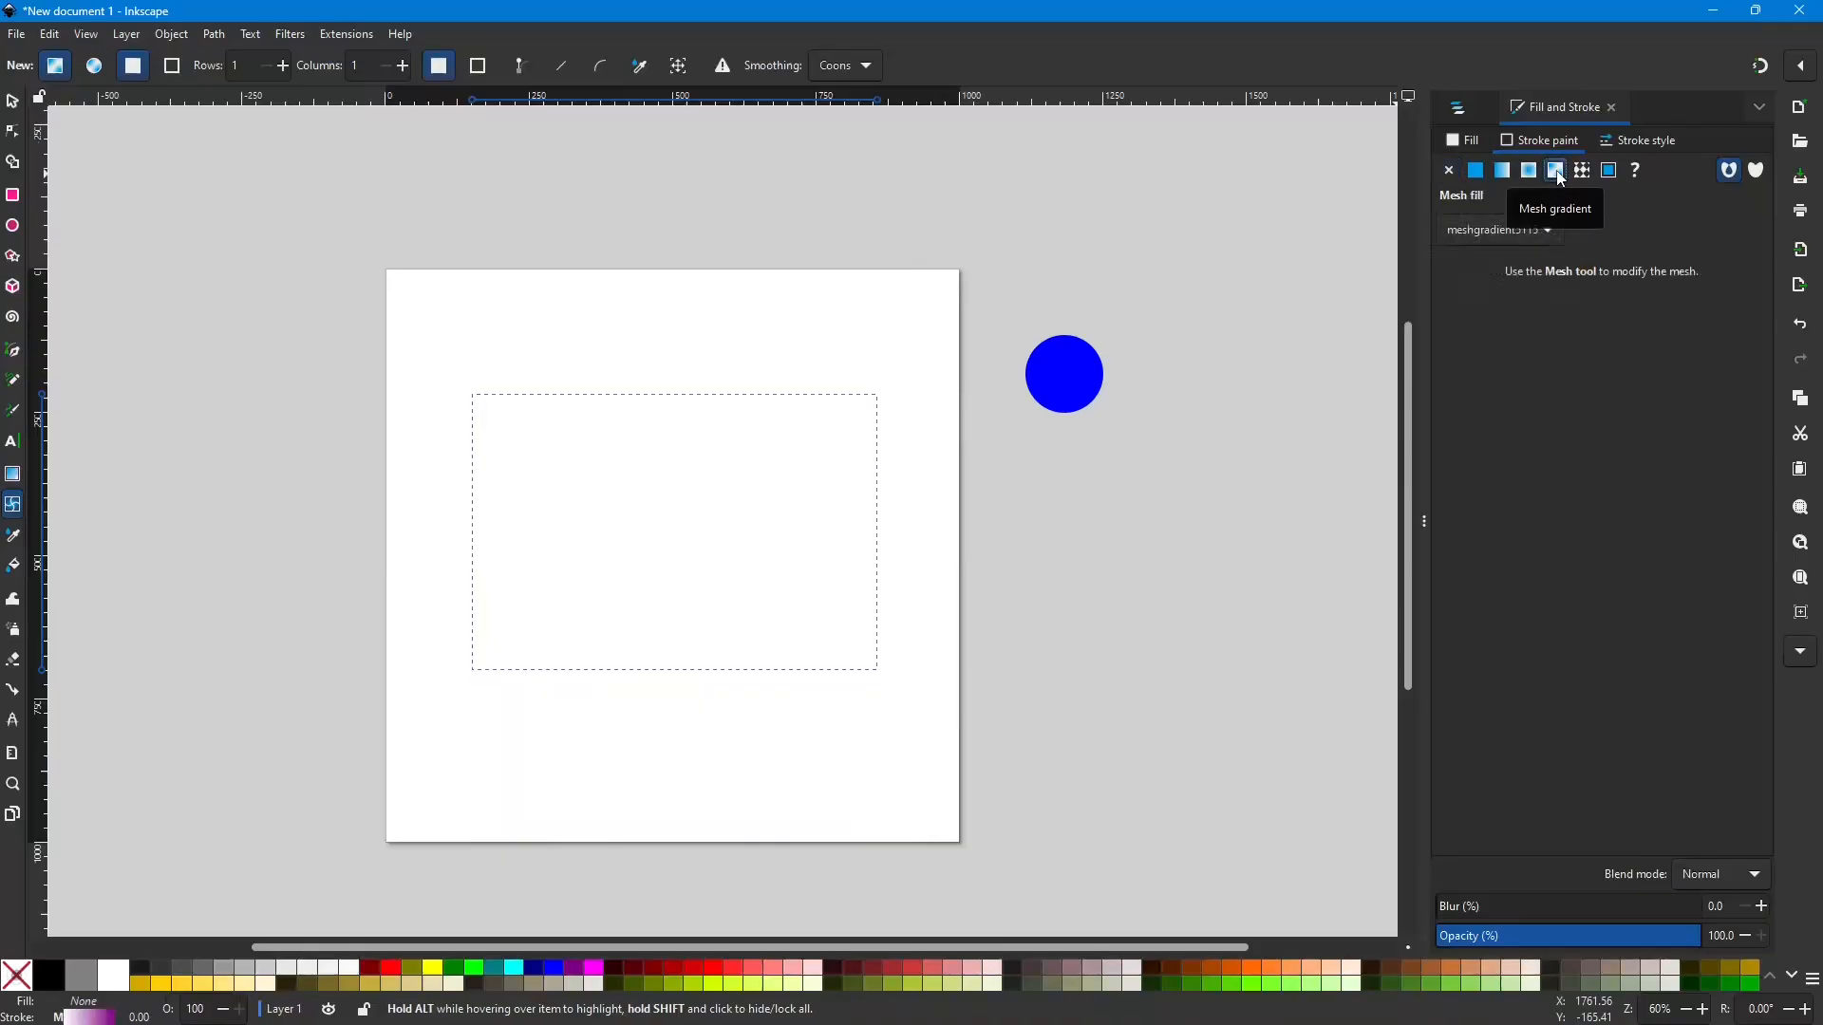
Step: Set the rectangle's stroke width to 16 px
click(1633, 142)
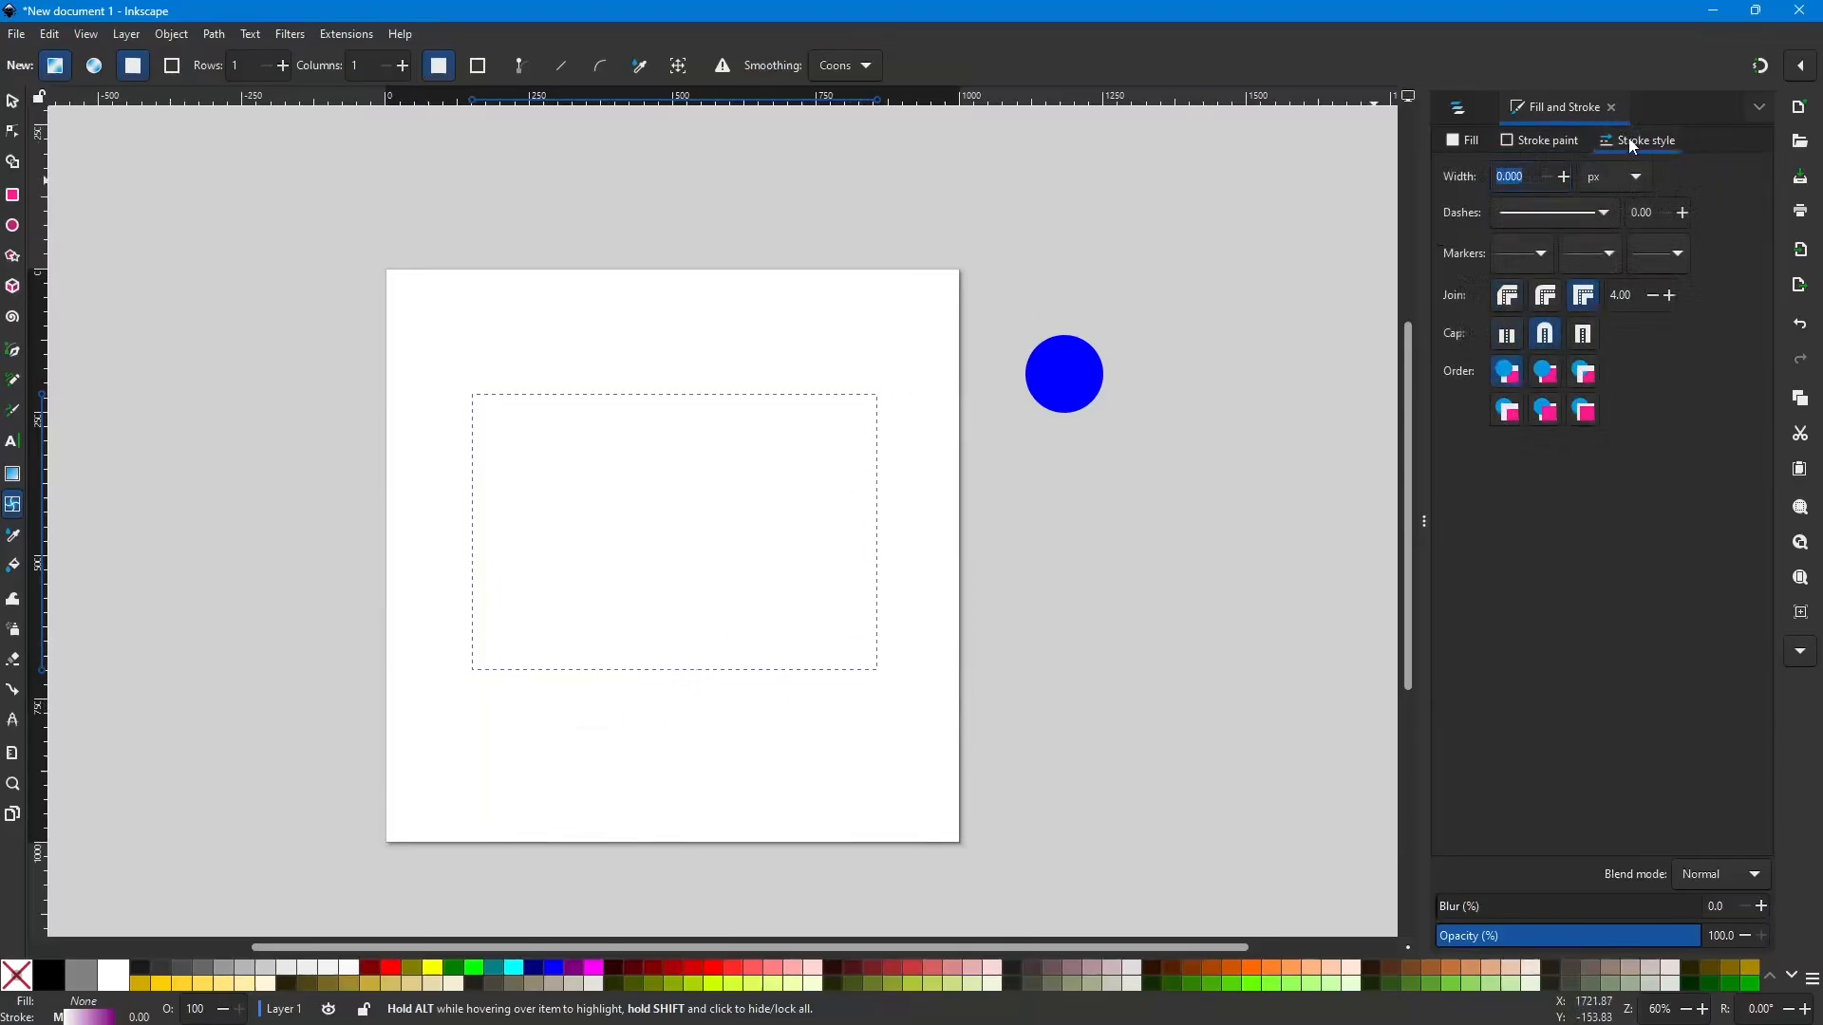
click(1566, 178)
drag(1566, 179, 1568, 182)
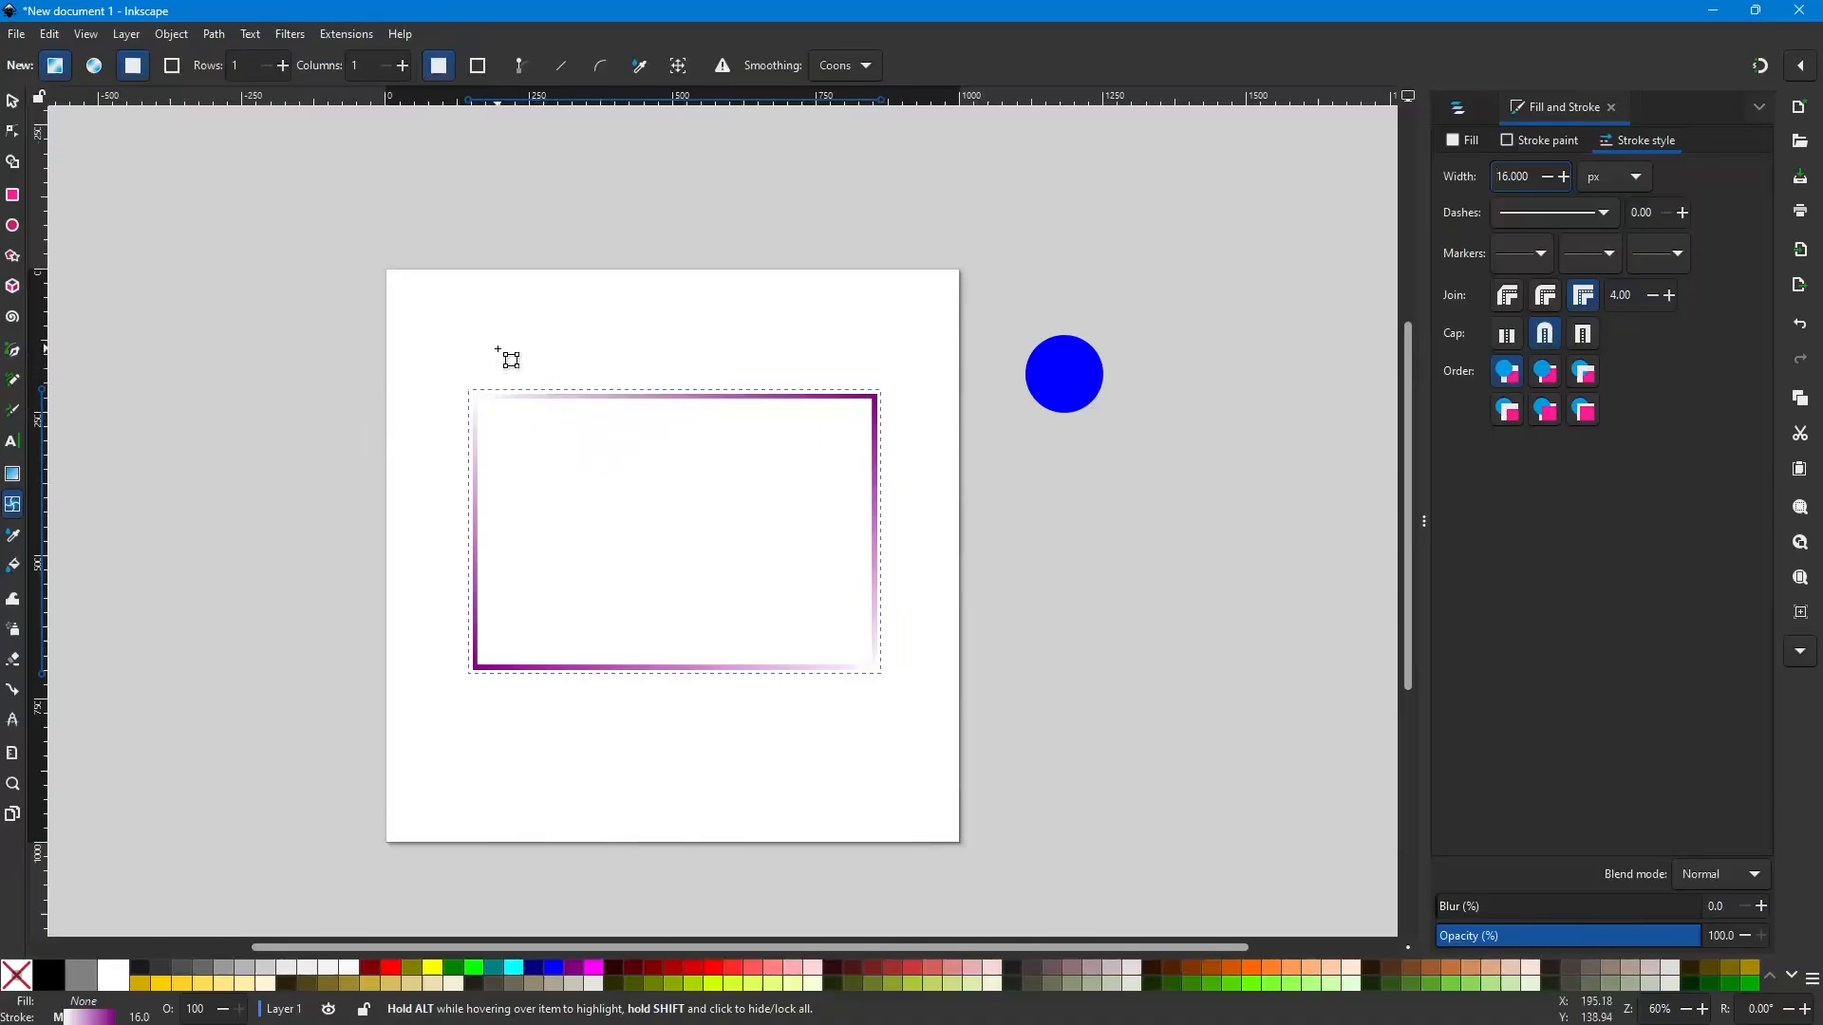
Step: Switch new mesh creation to the stroke, and try to bring up mesh nodes on the rectangle's outline
click(172, 66)
click(604, 412)
click(600, 398)
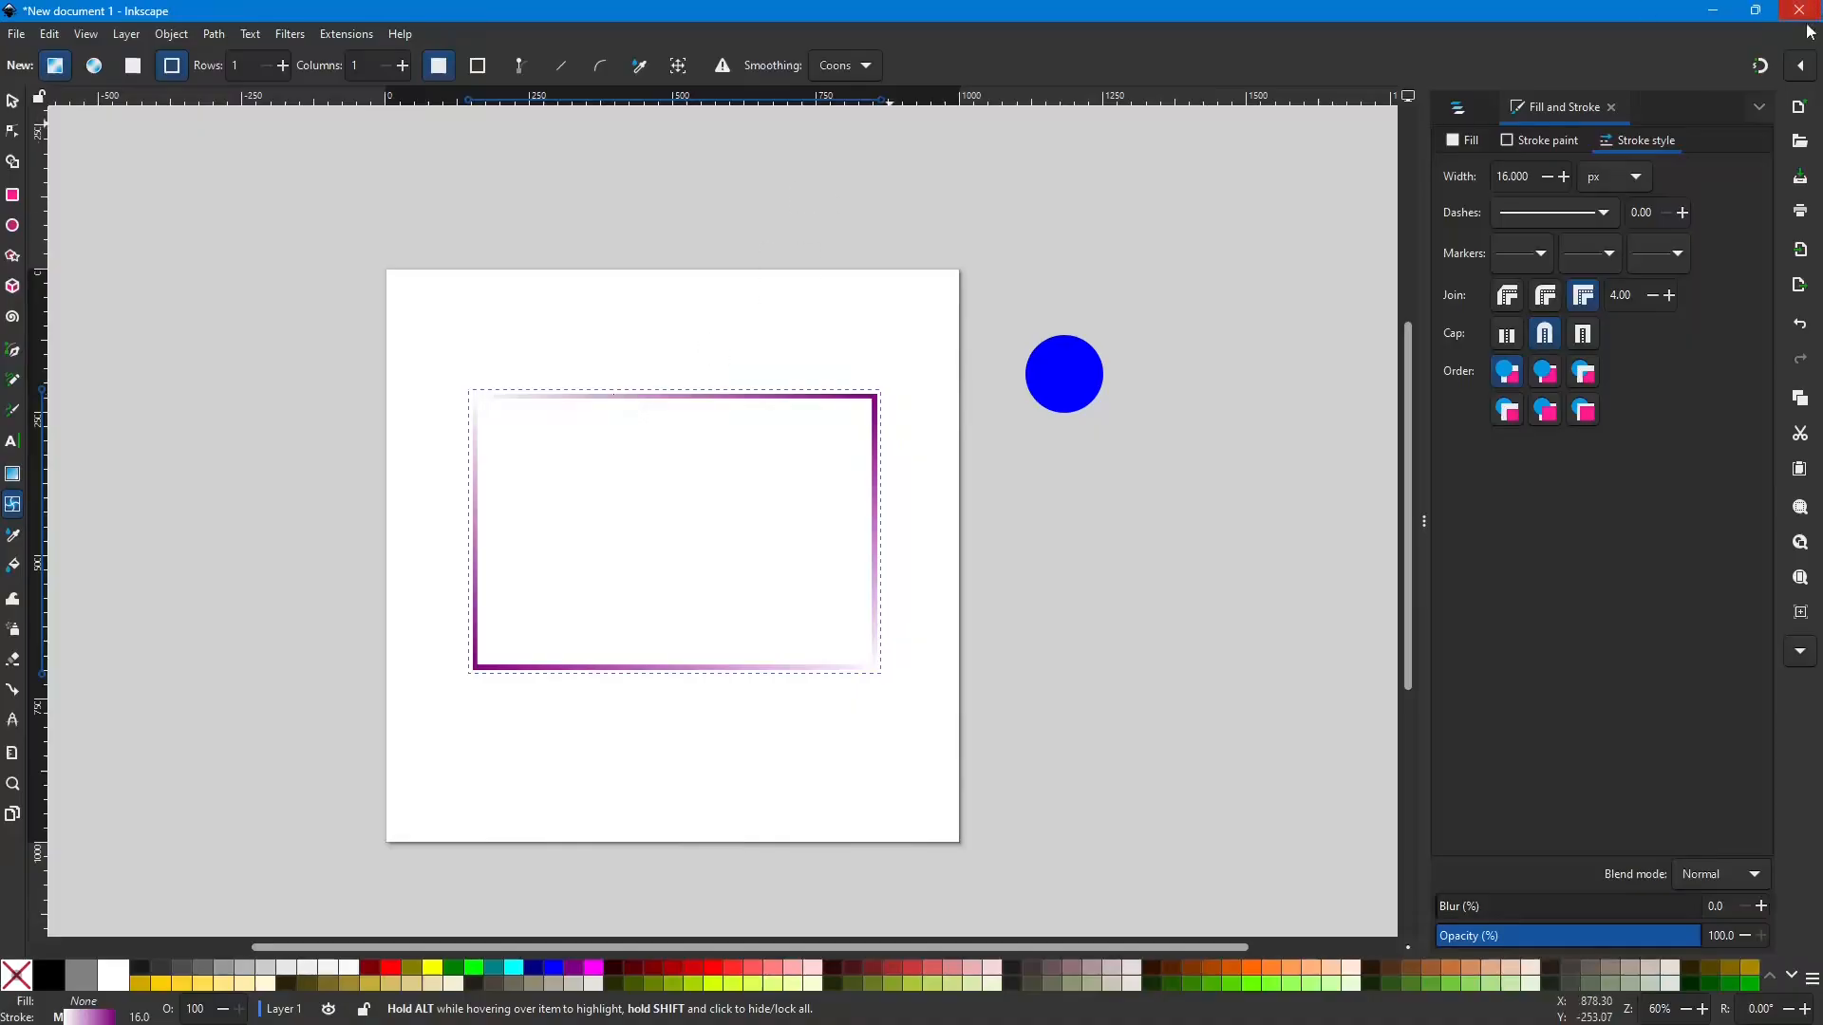
click(1522, 140)
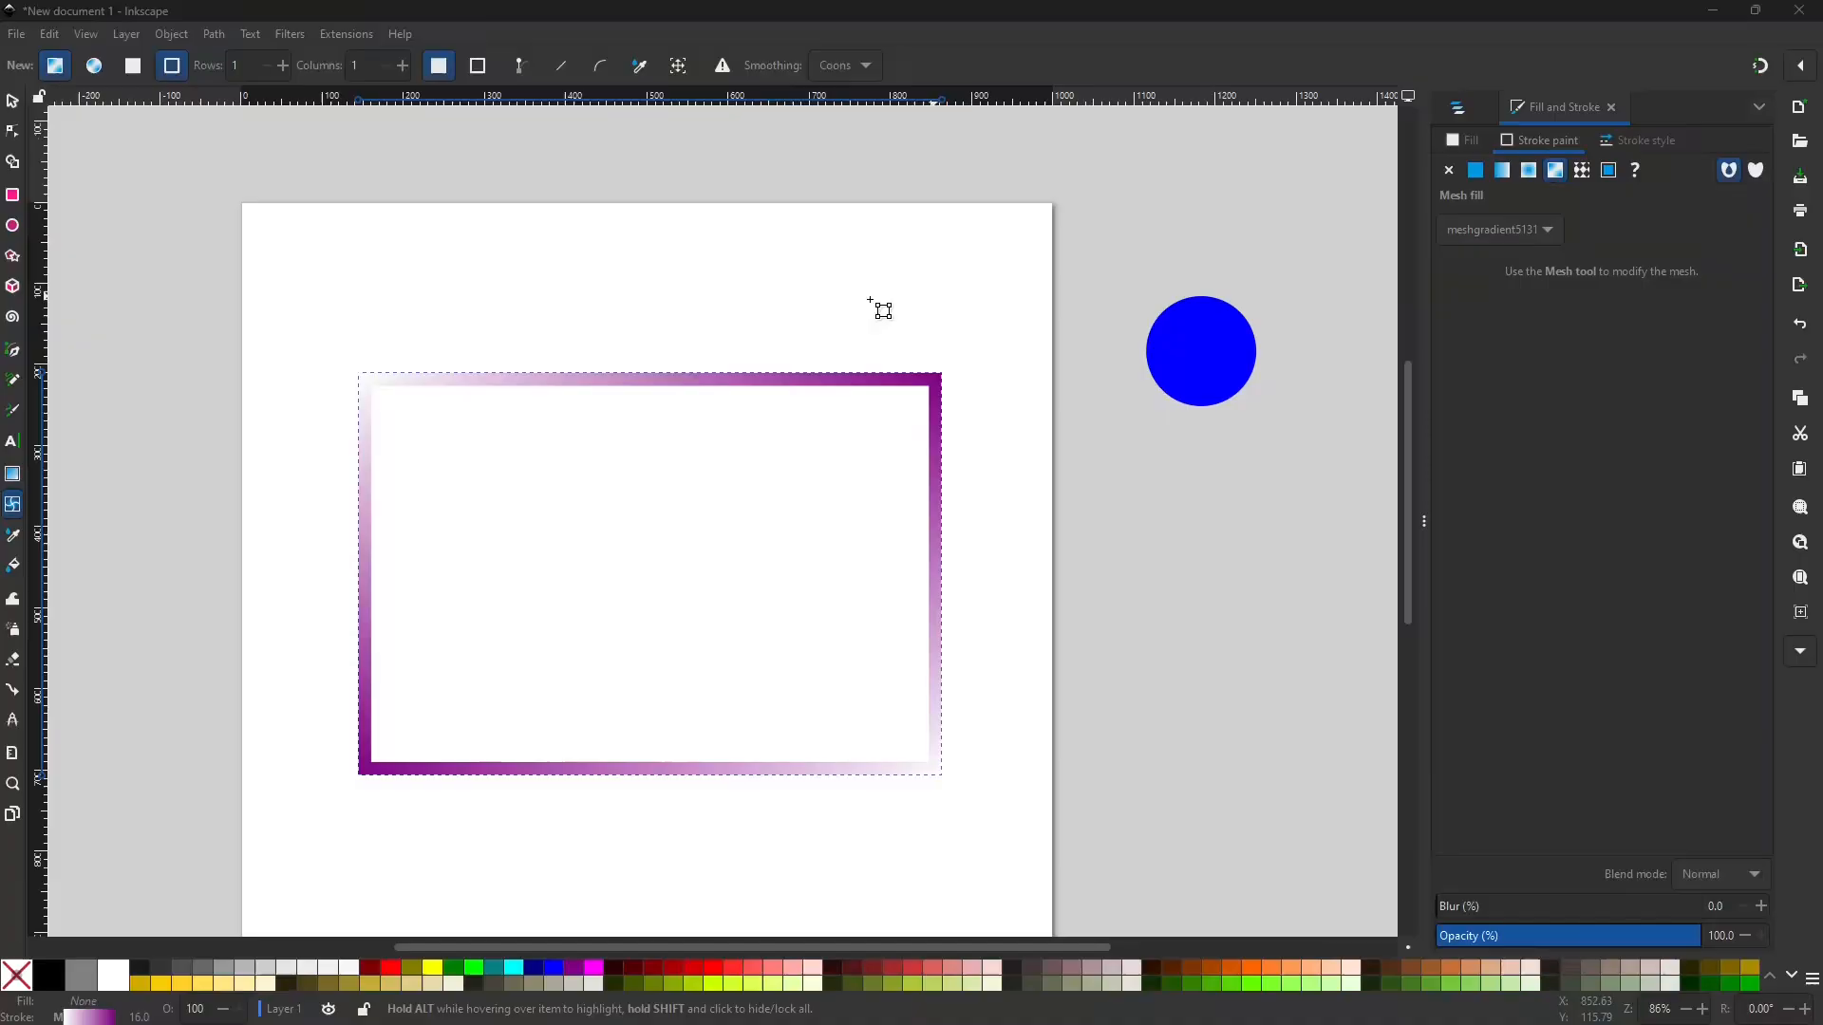
click(1559, 178)
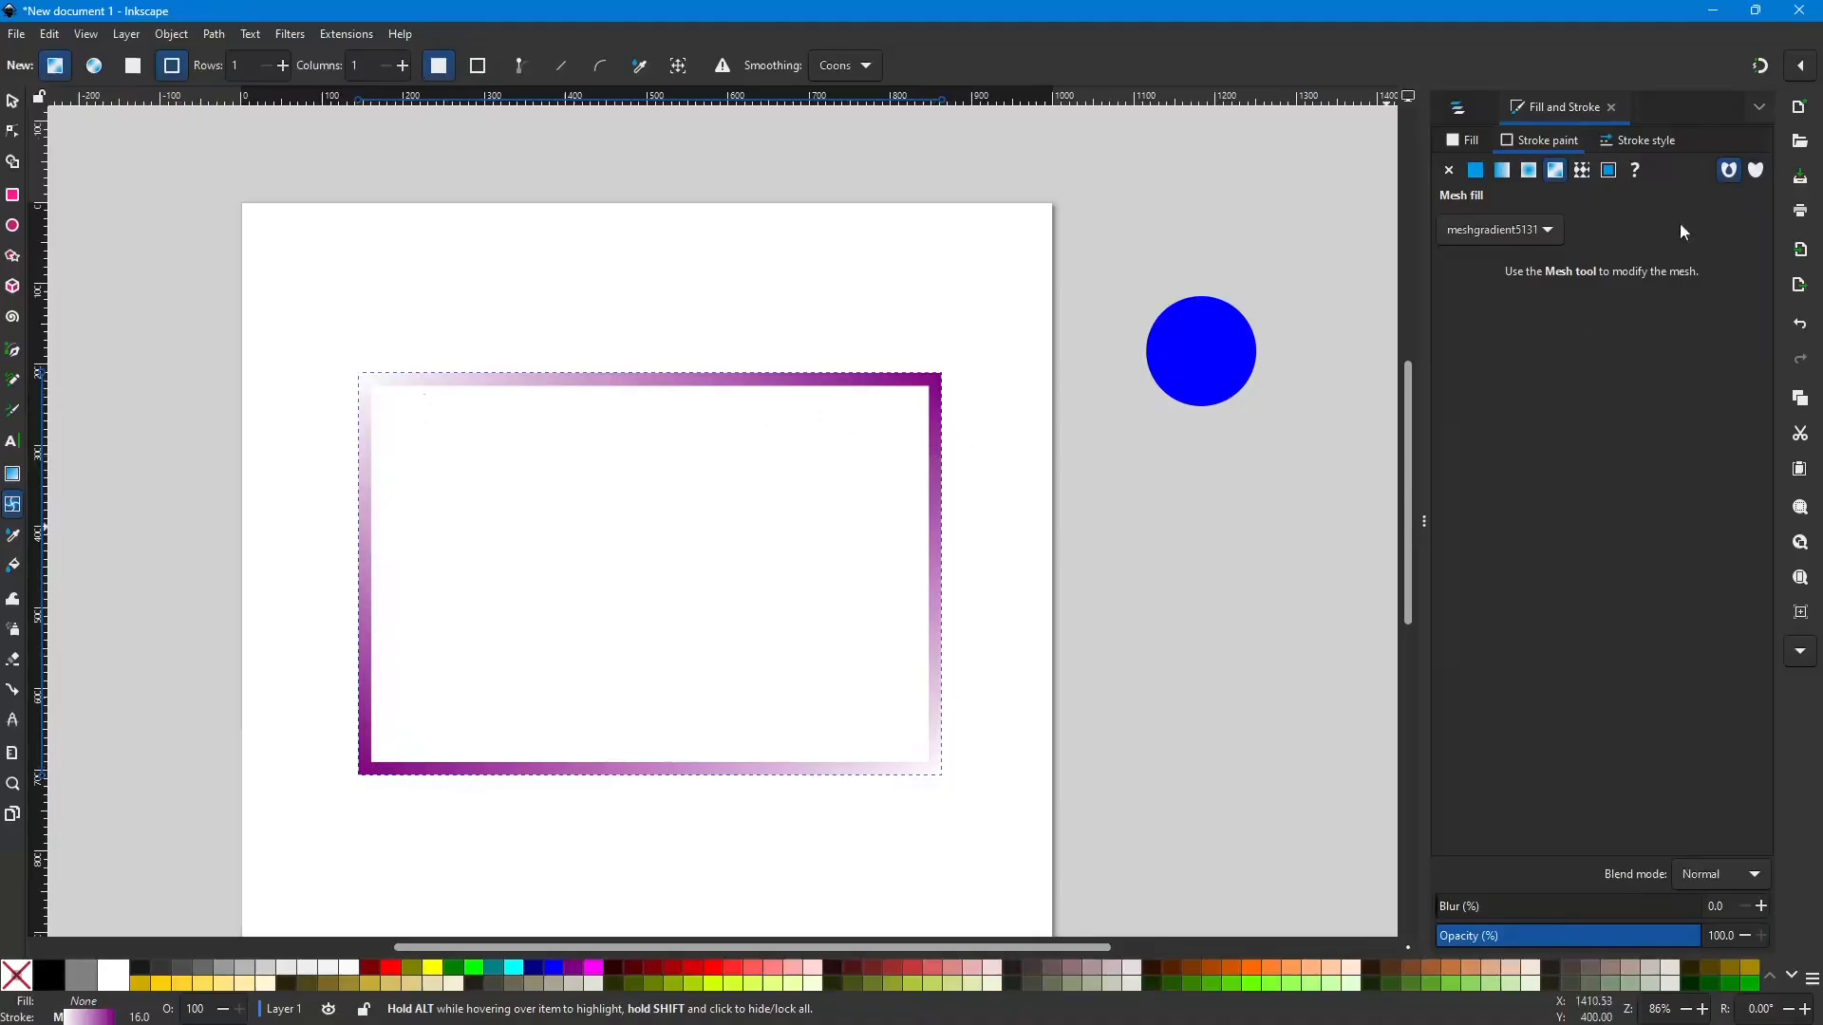
Step: Reset the rectangle's stroke to flat black, and create a fresh mesh gradient on it with stroke mesh editing enabled
click(1476, 173)
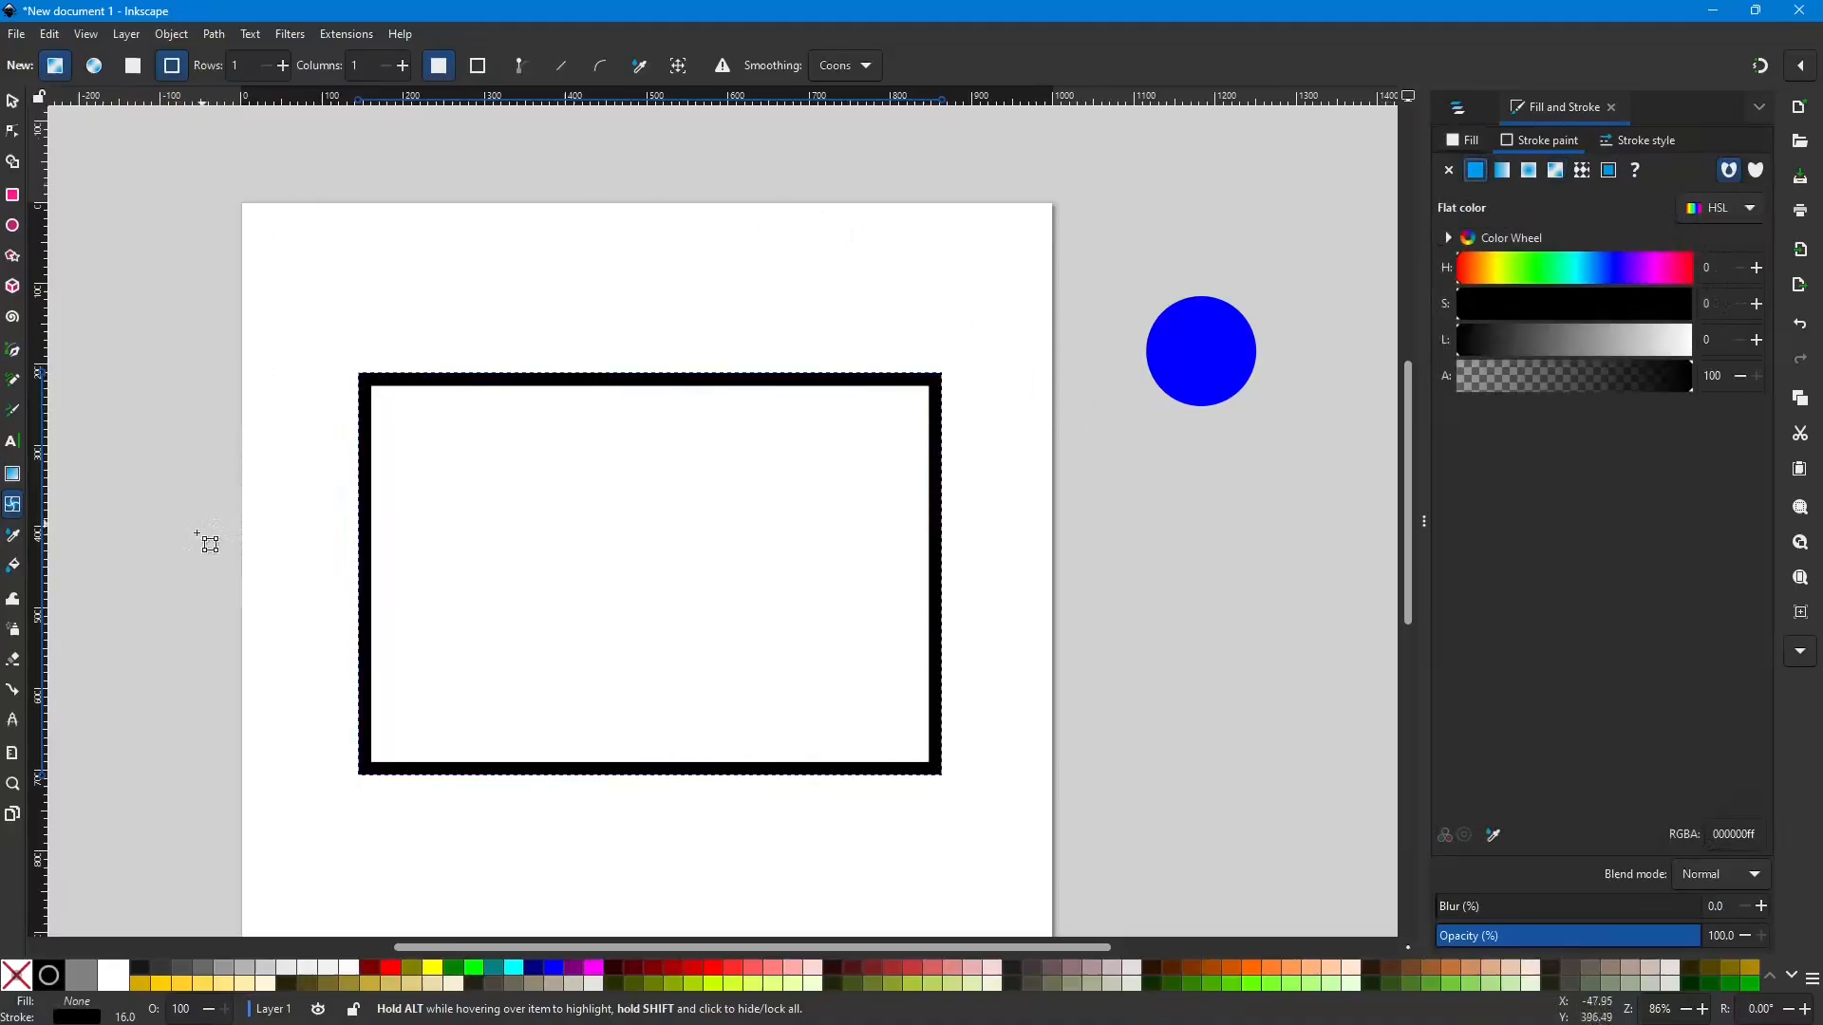
double_click(13, 506)
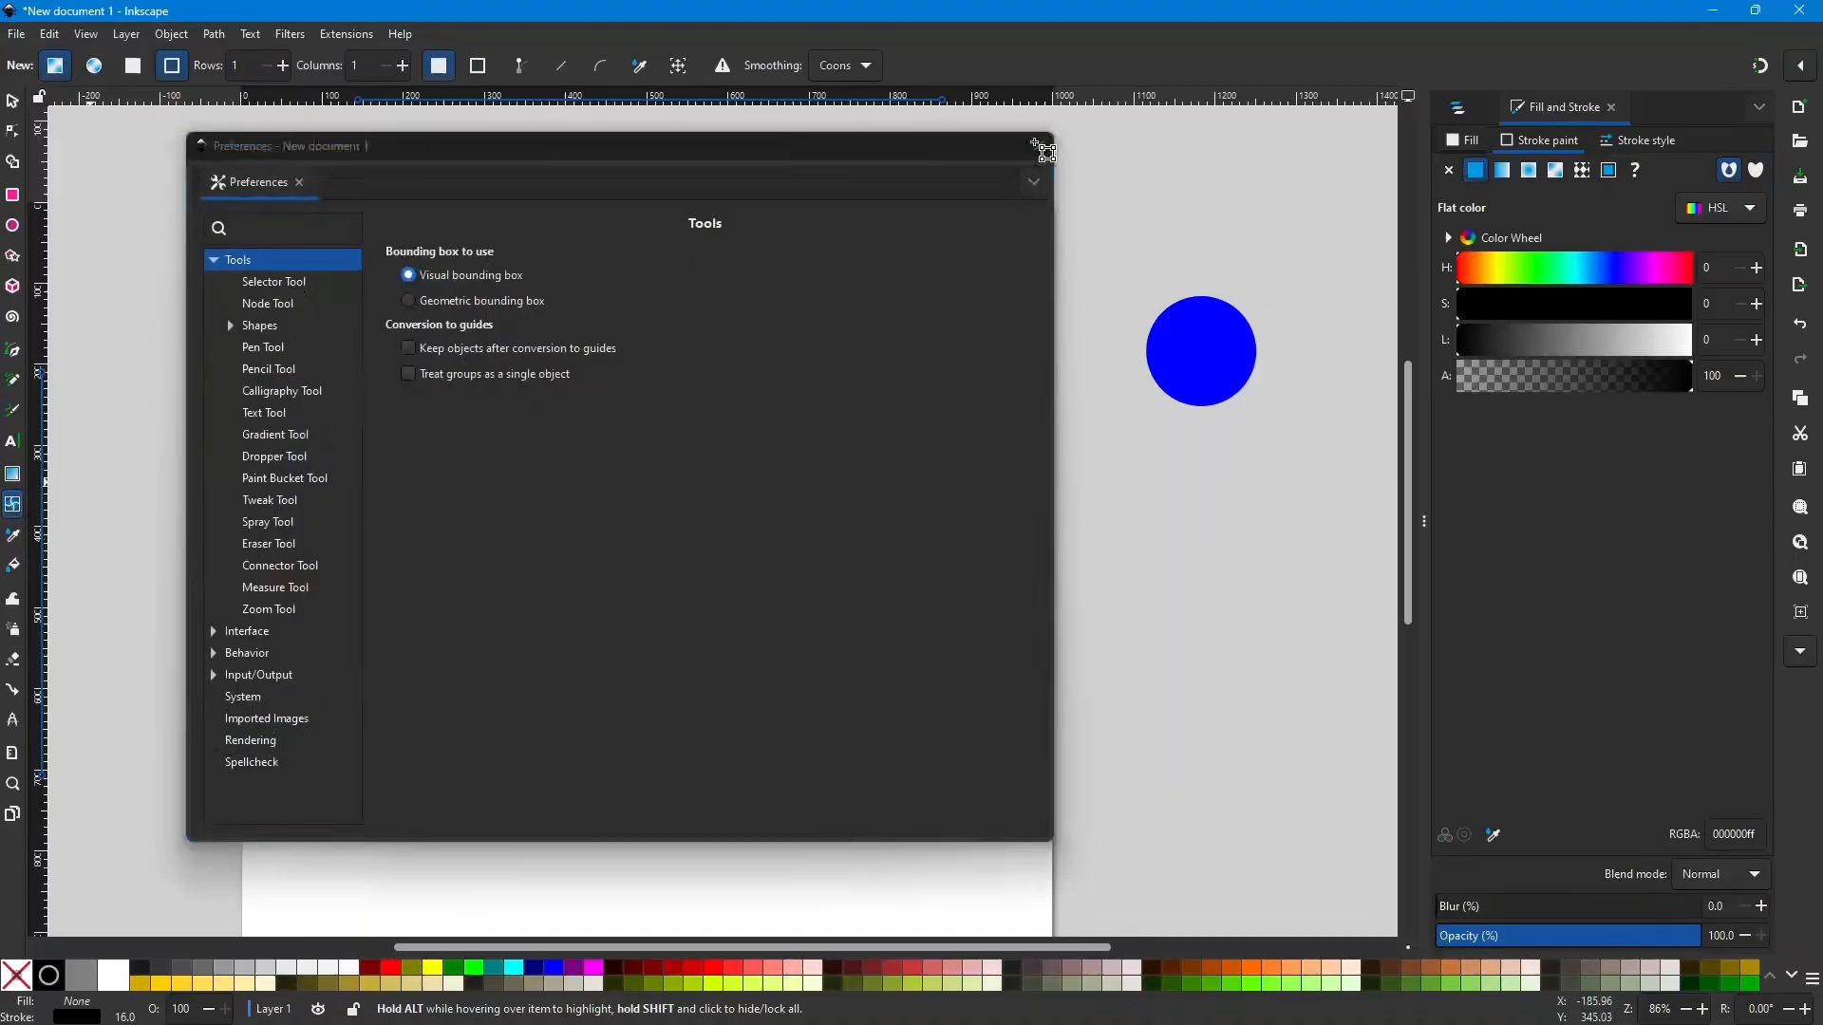
click(1040, 146)
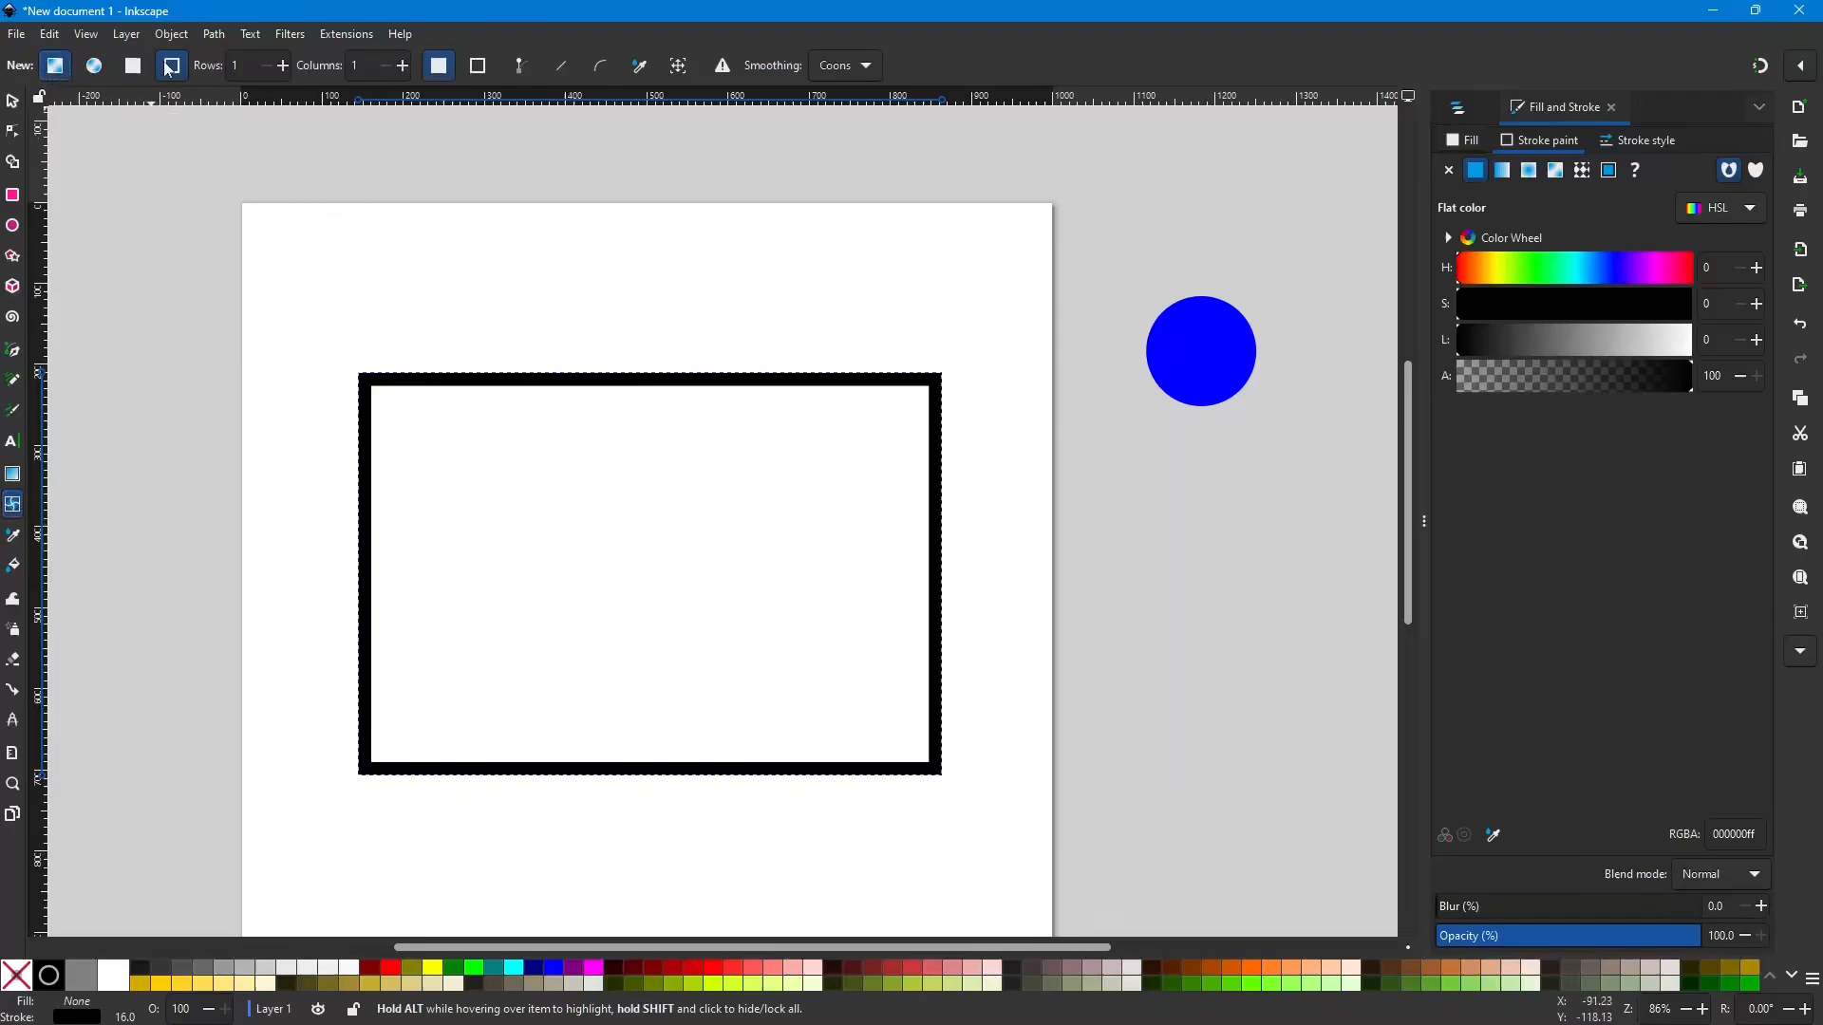
double_click(396, 391)
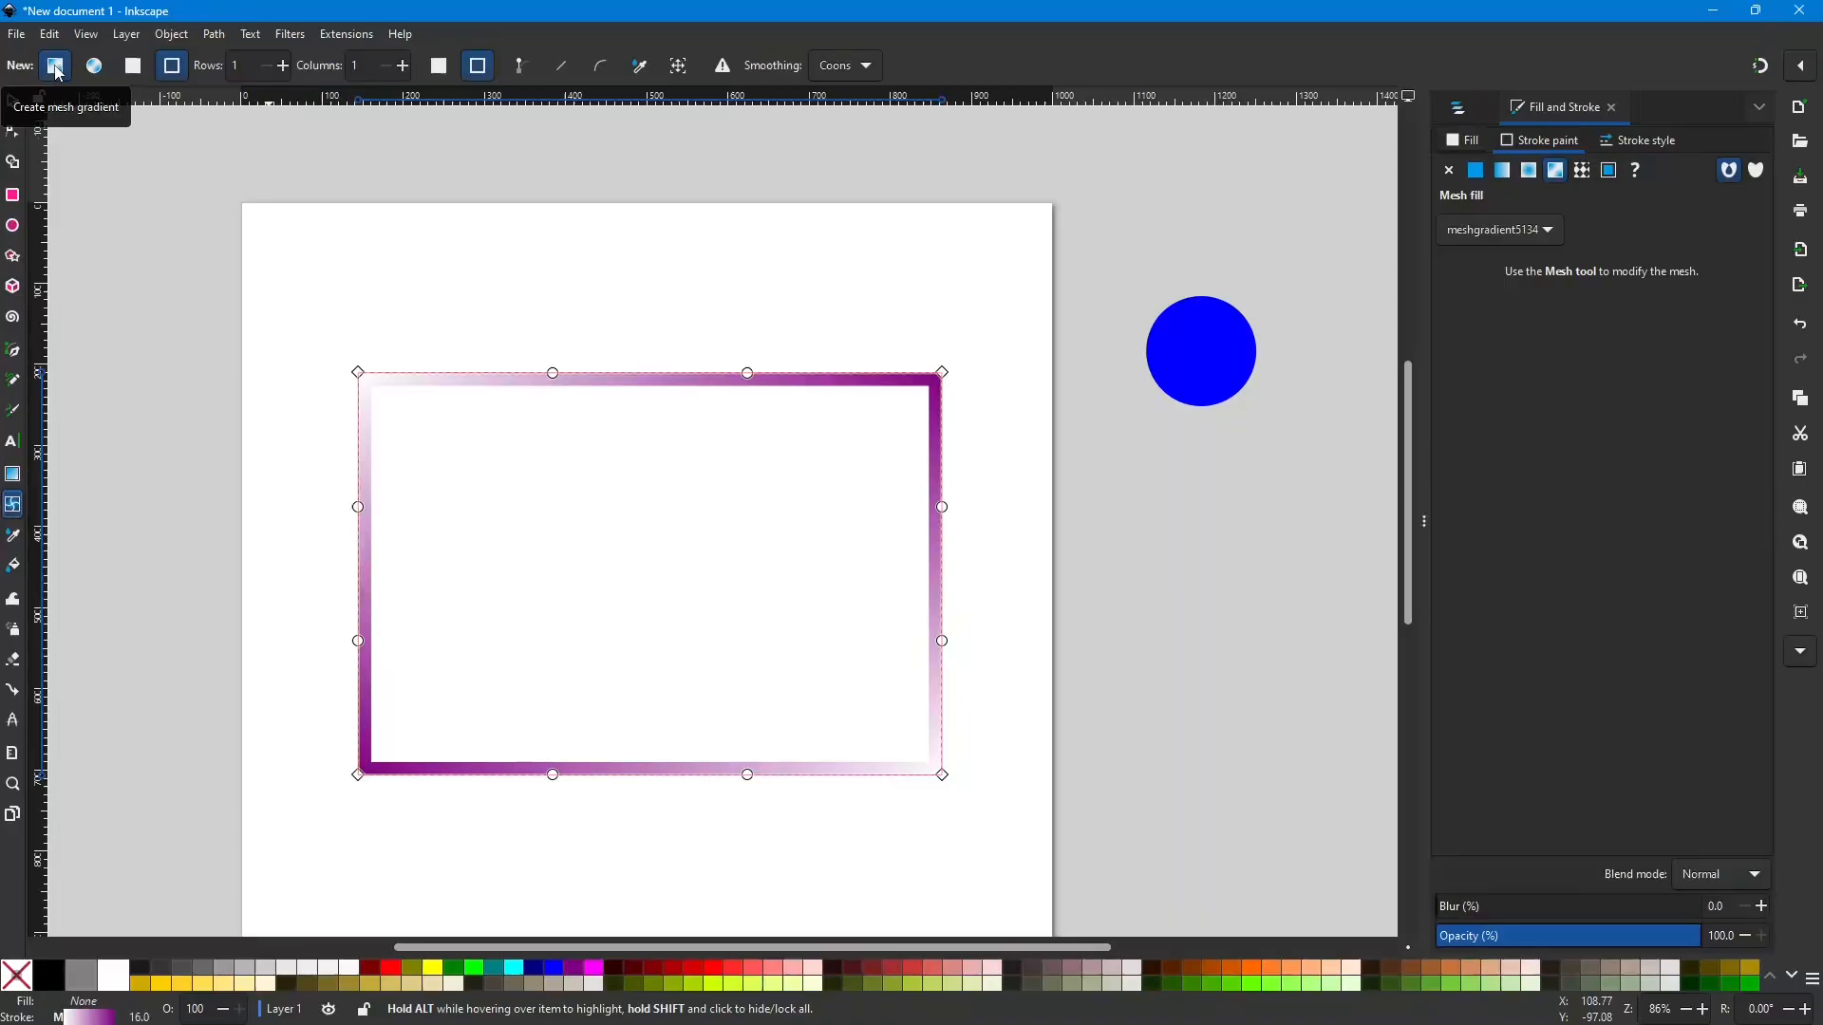
Step: Color the stroke mesh's corner nodes clockwise from the upper left: red, yellow, lime and blue
click(367, 381)
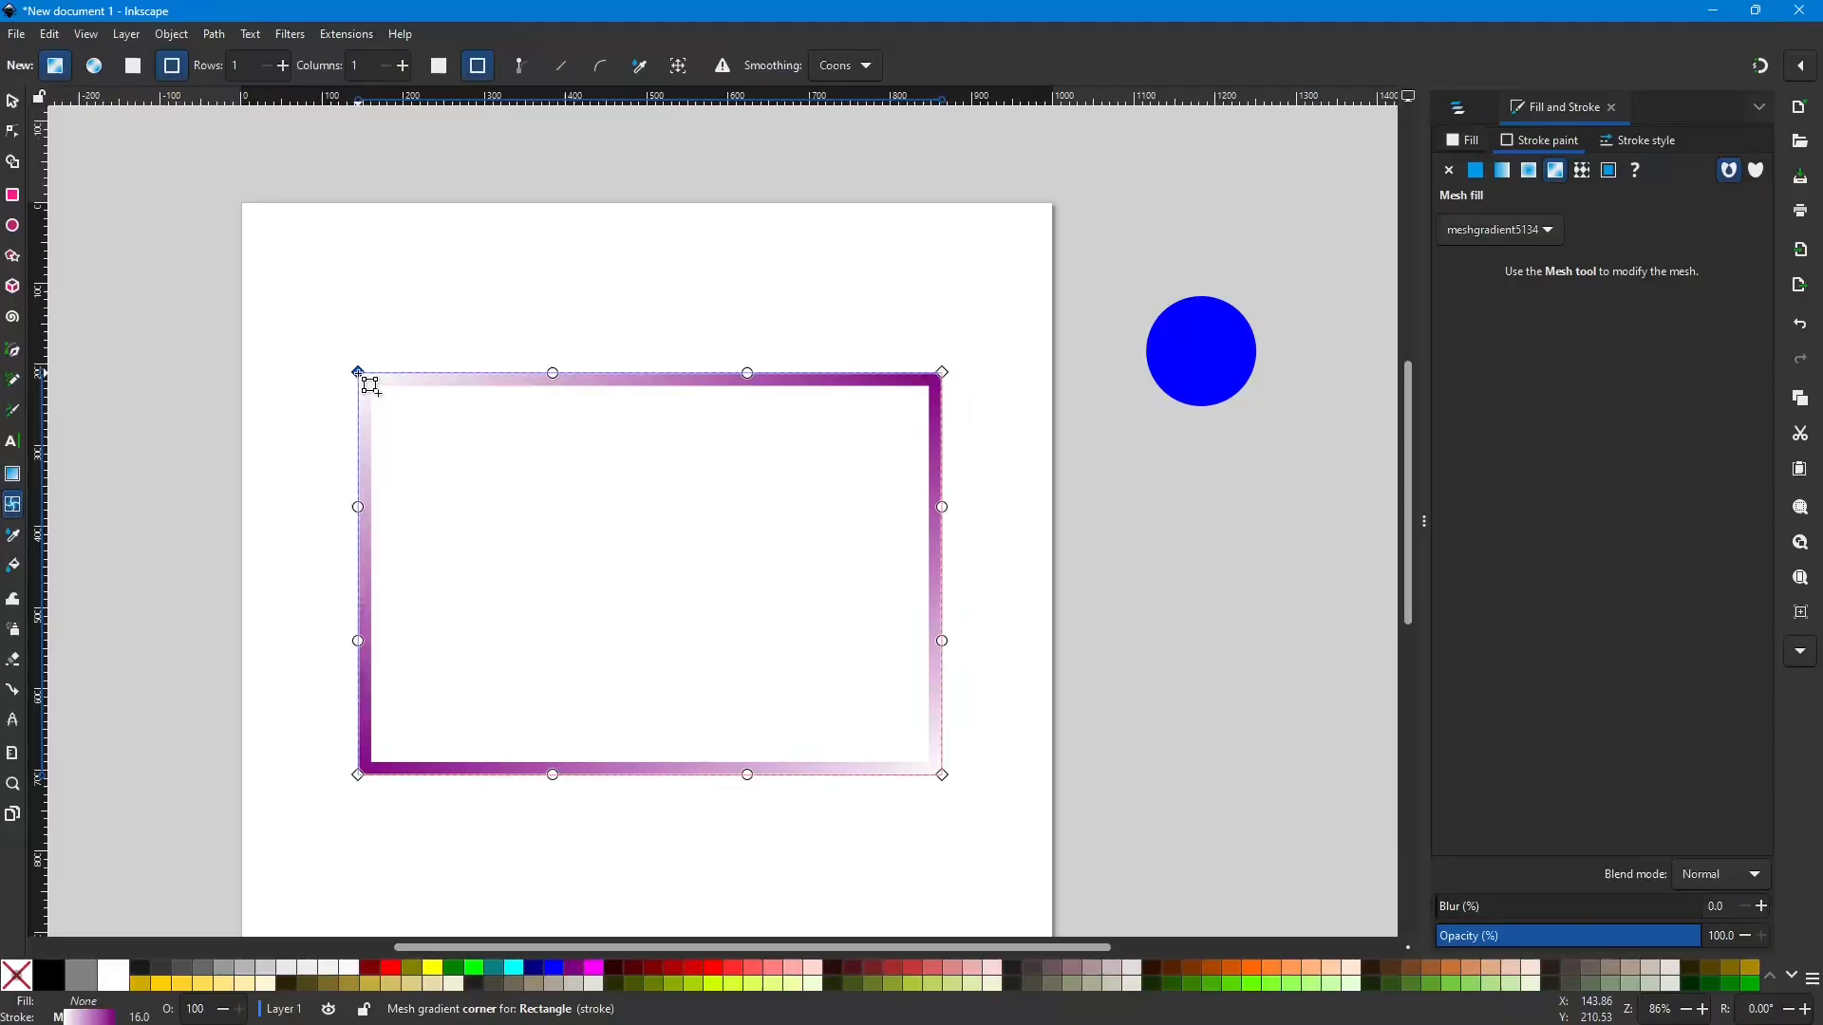
click(391, 968)
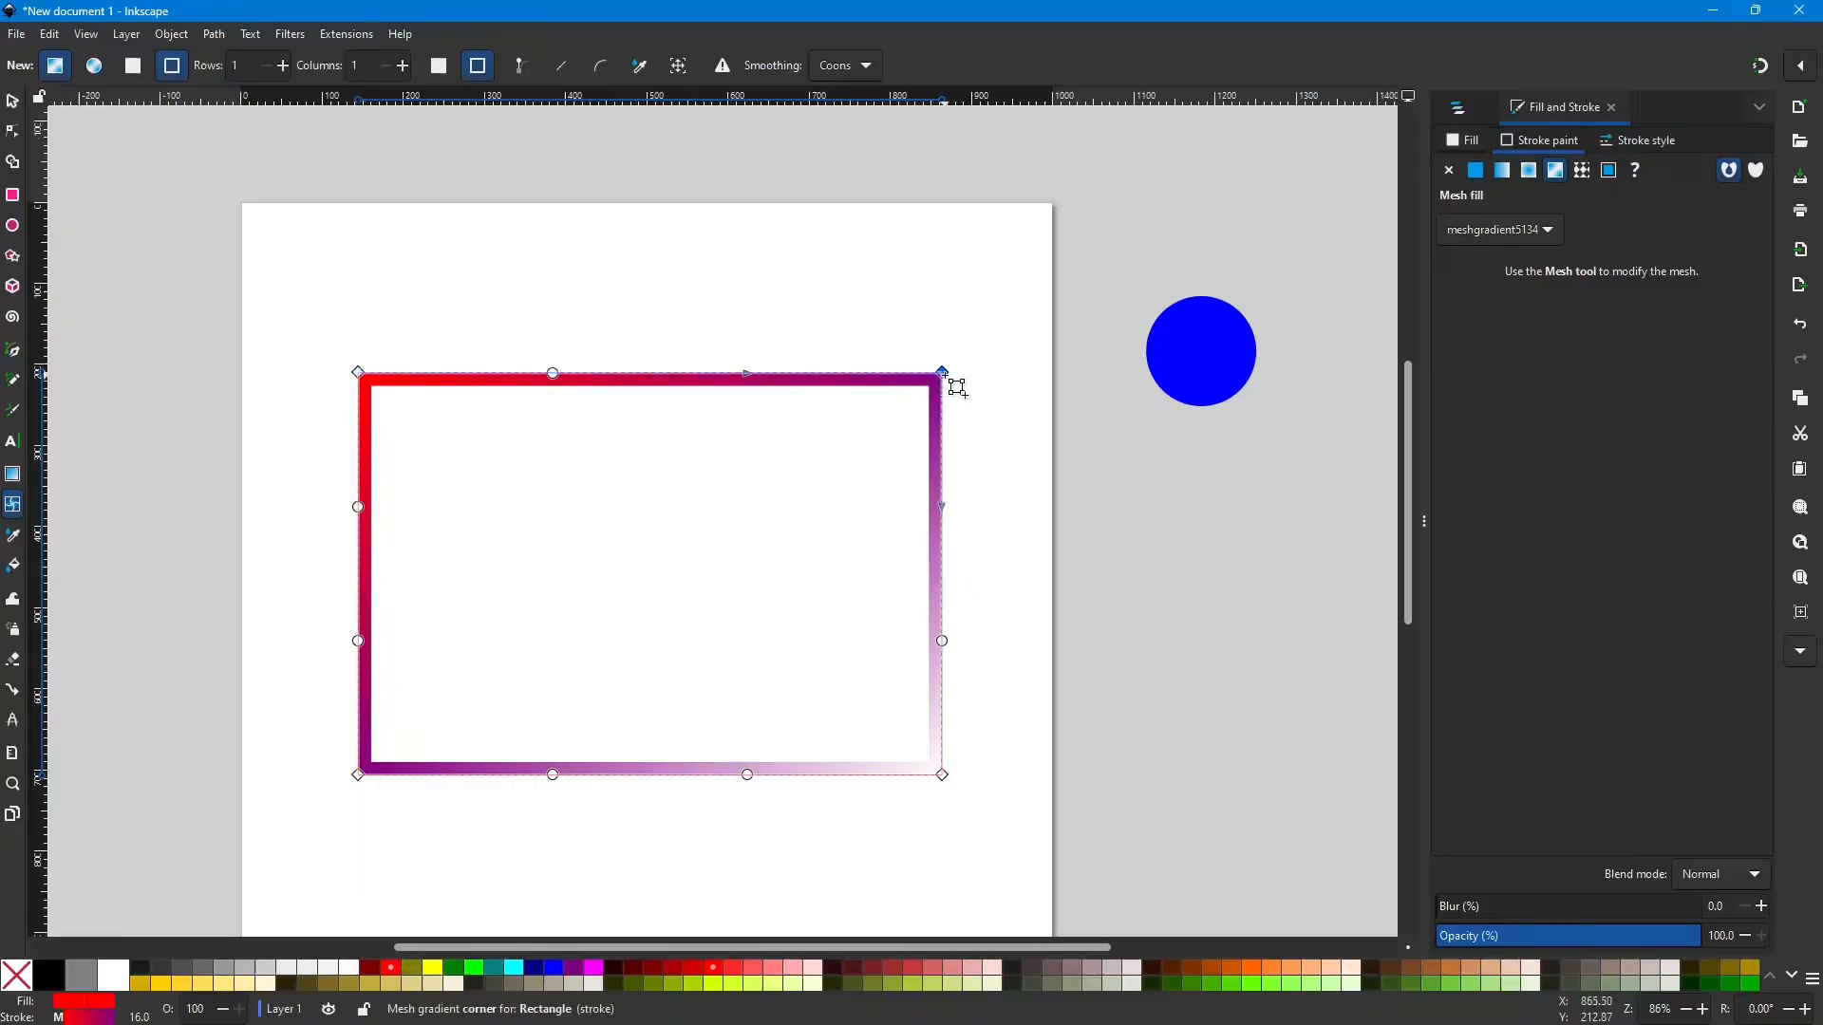
click(944, 376)
click(433, 968)
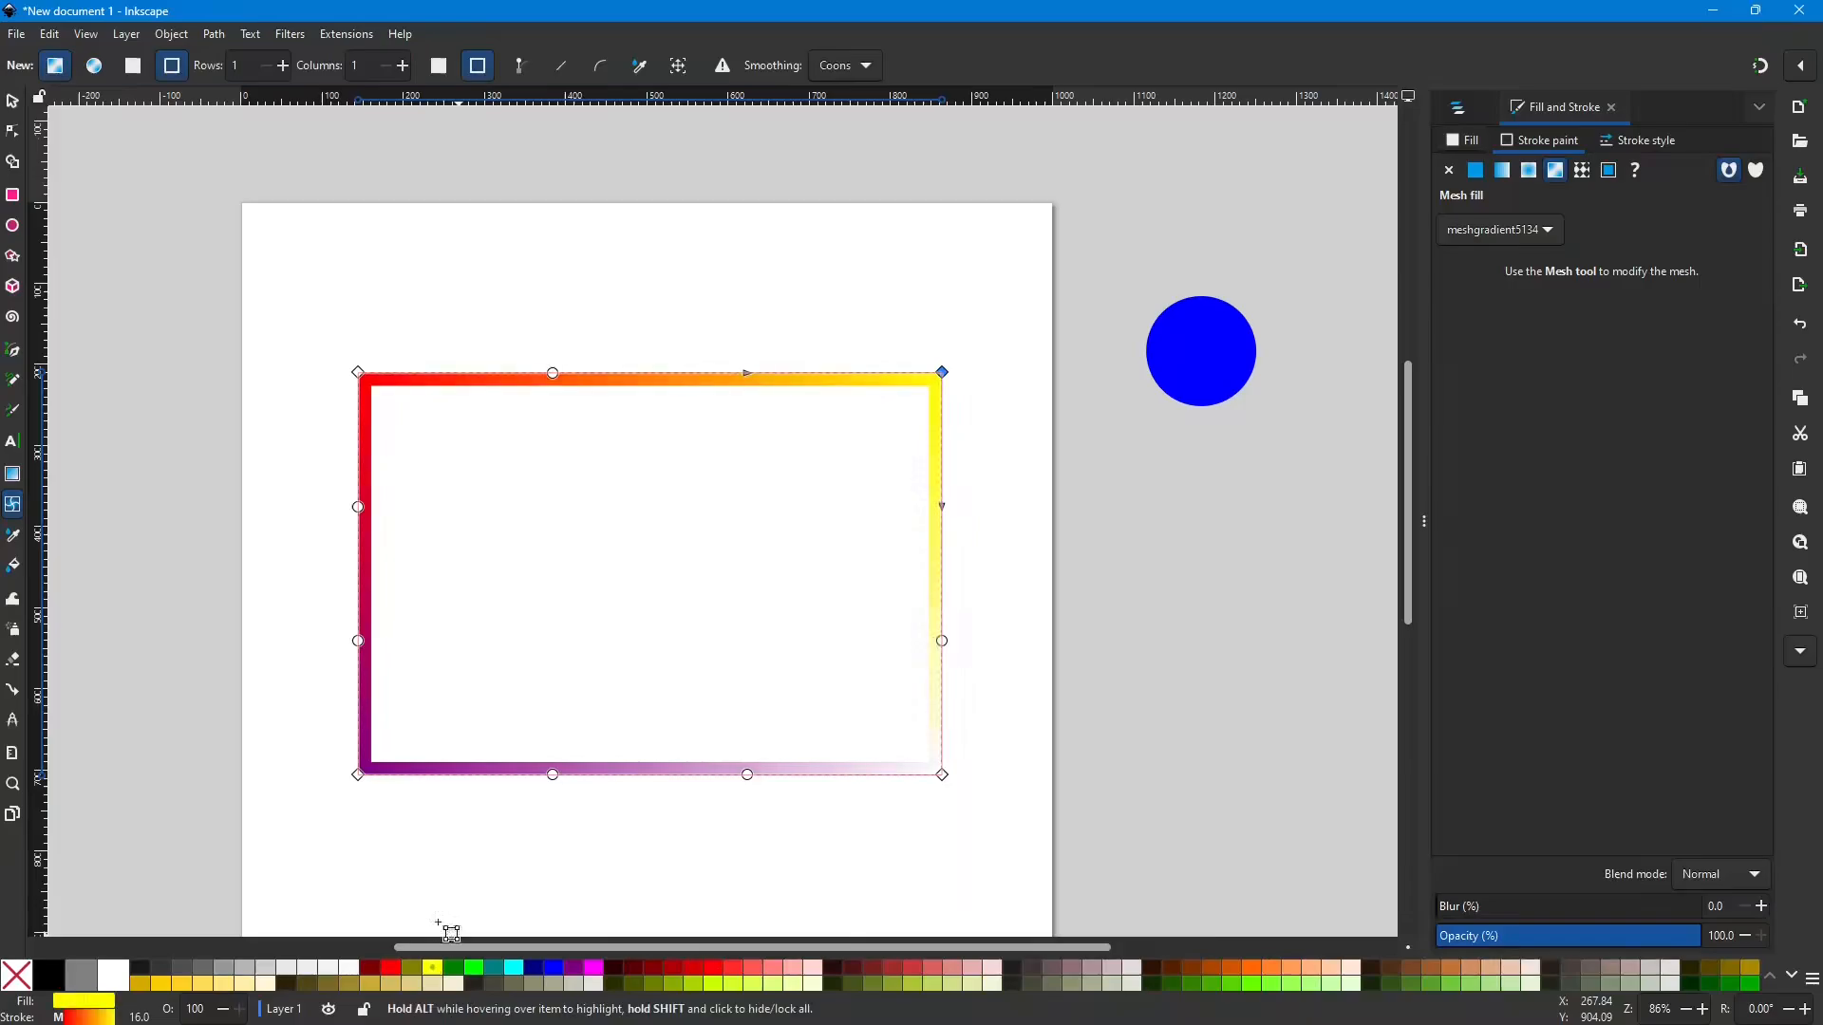
click(948, 780)
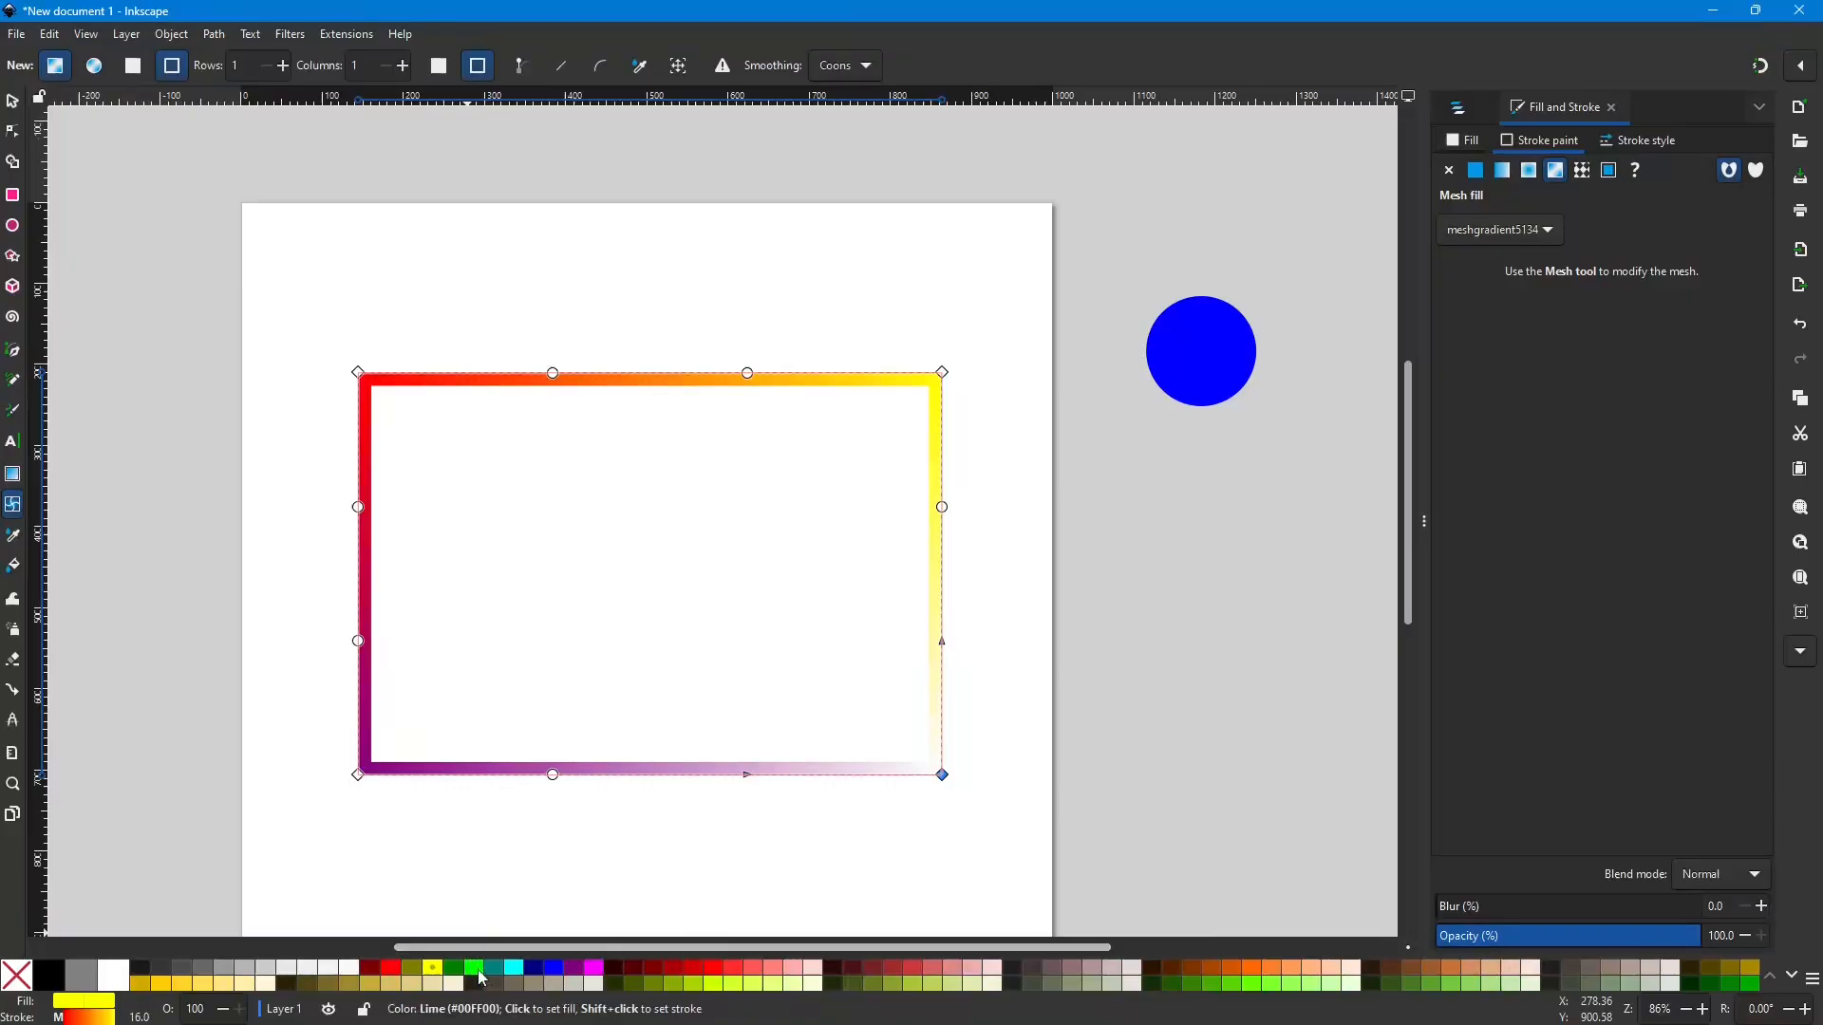
click(479, 972)
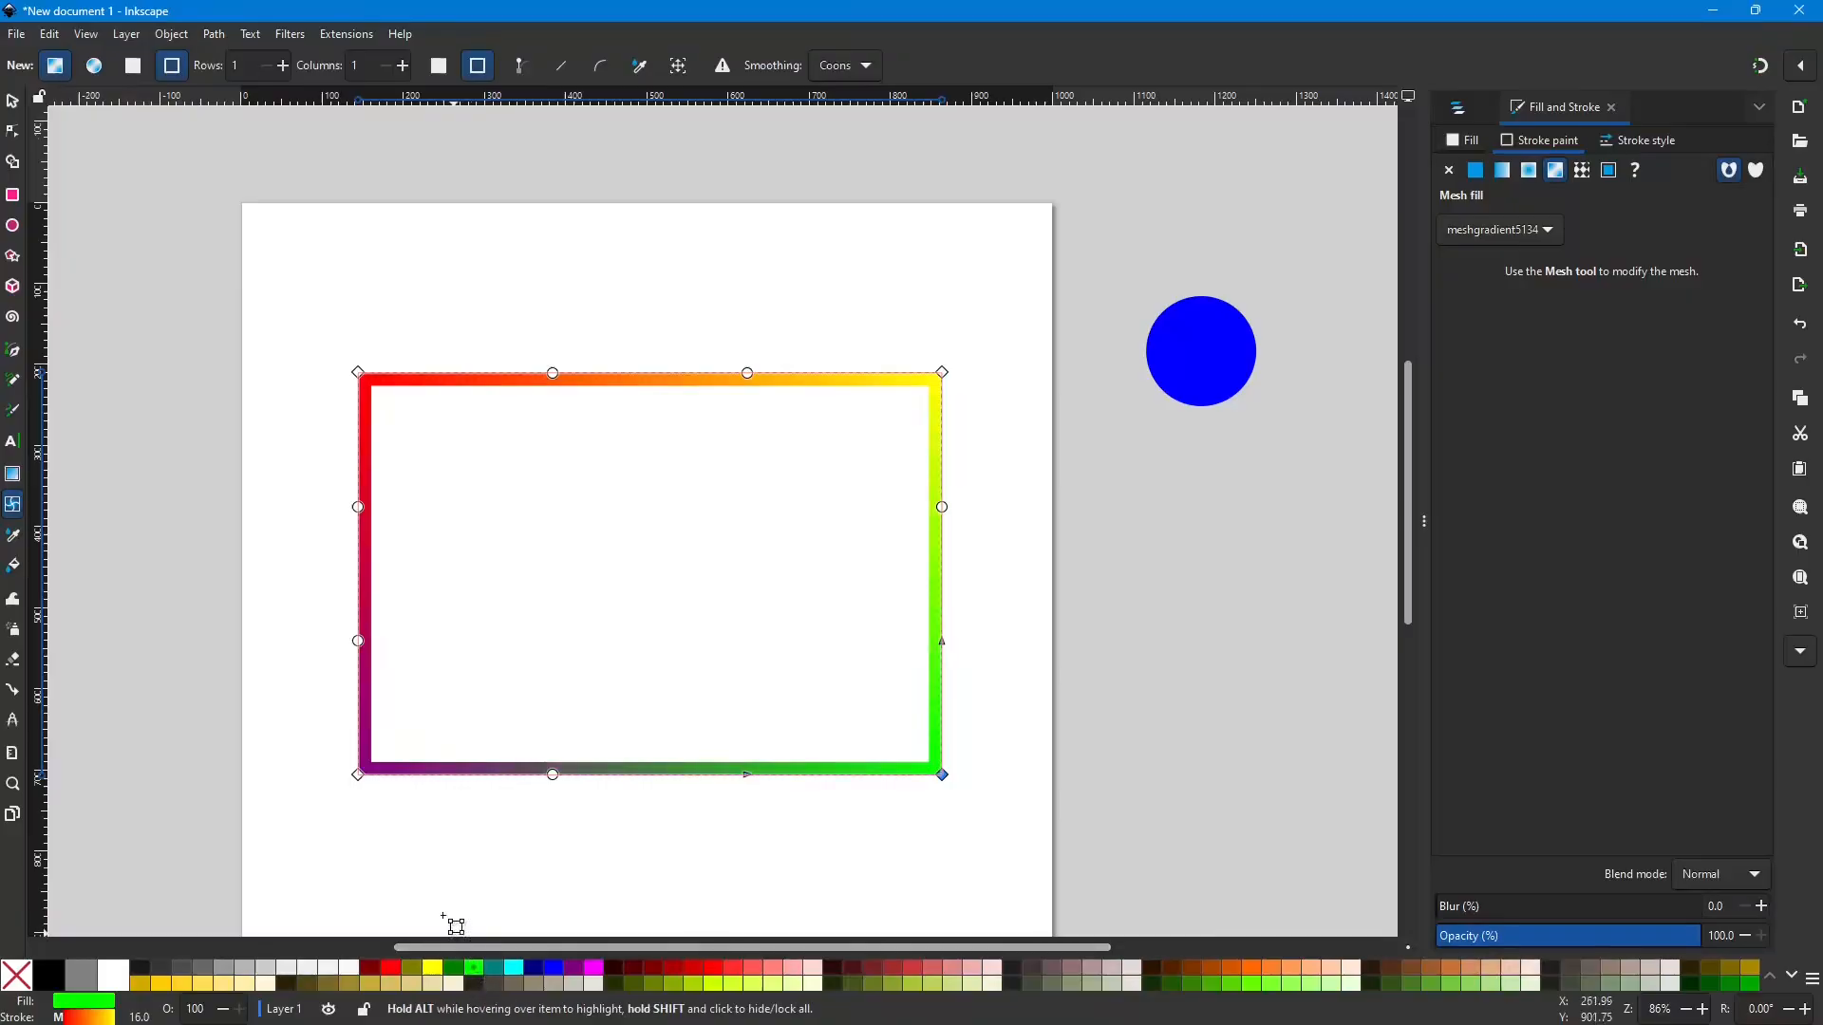
click(358, 776)
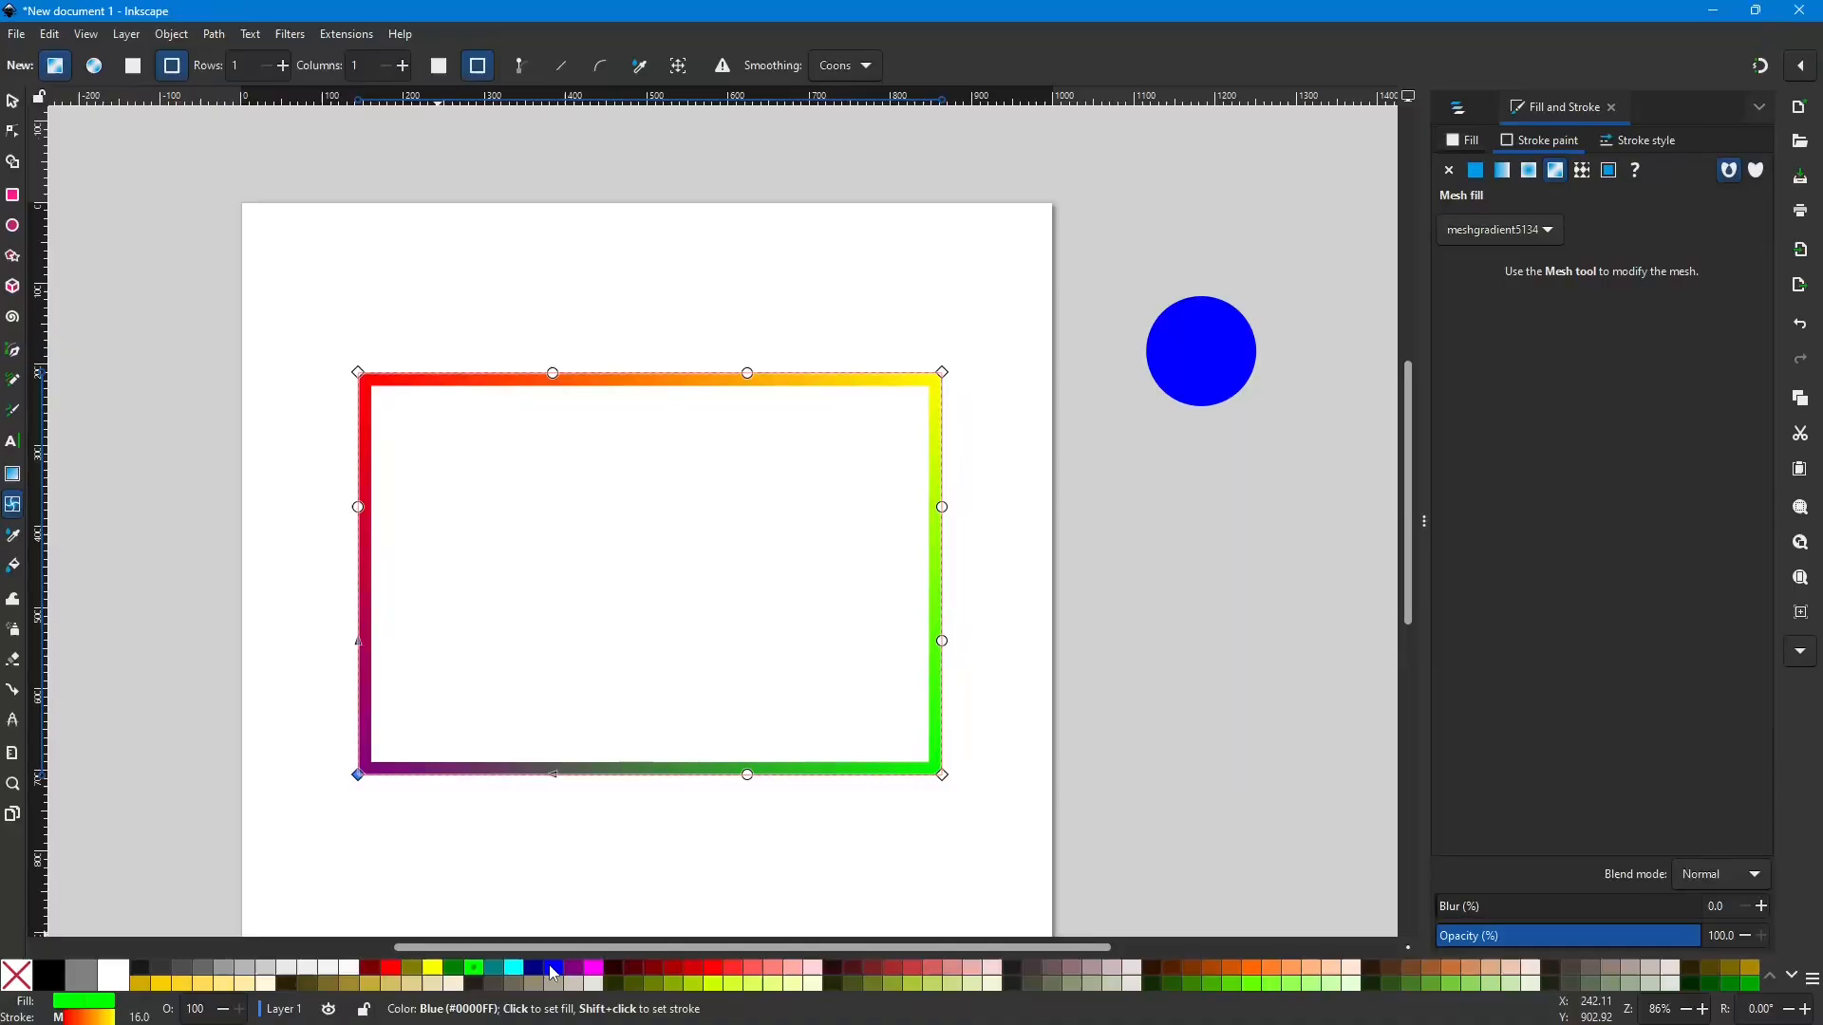
click(553, 968)
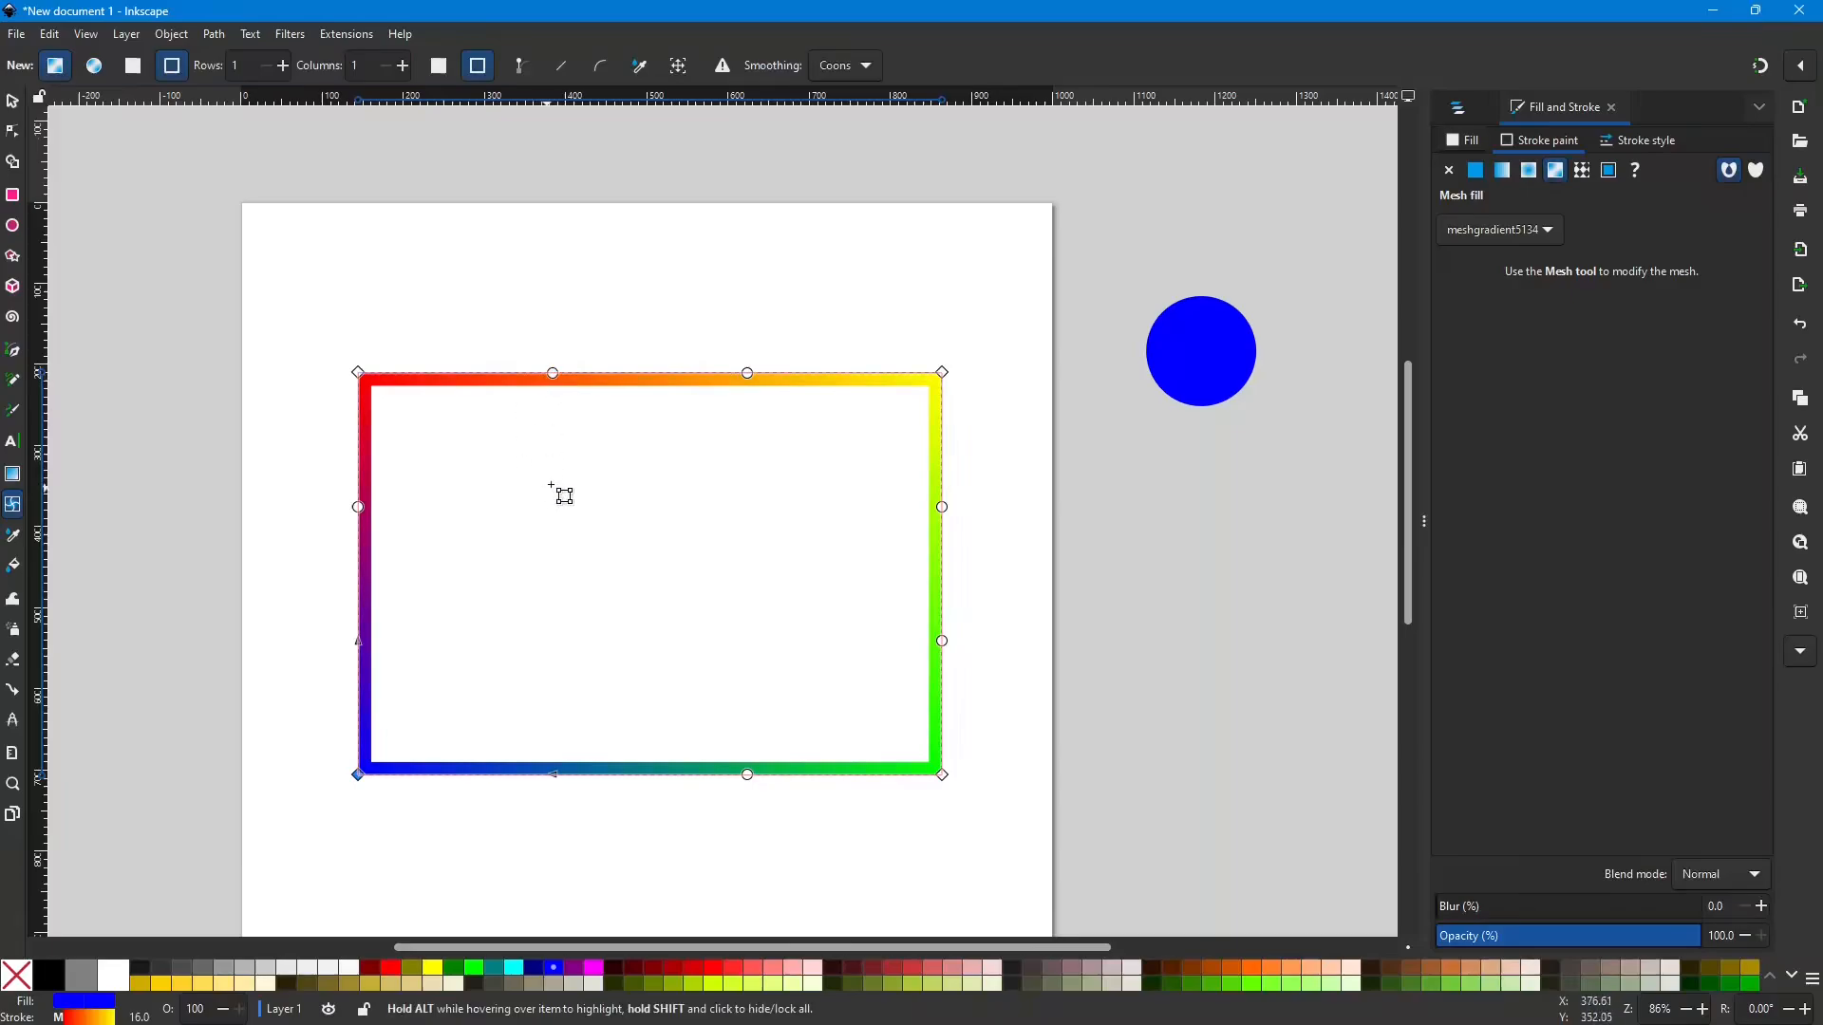
Step: Bow the stroke mesh's upper edge with its left handle, slide its right handle toward the corner, and lower the left handle again
drag(553, 373, 511, 228)
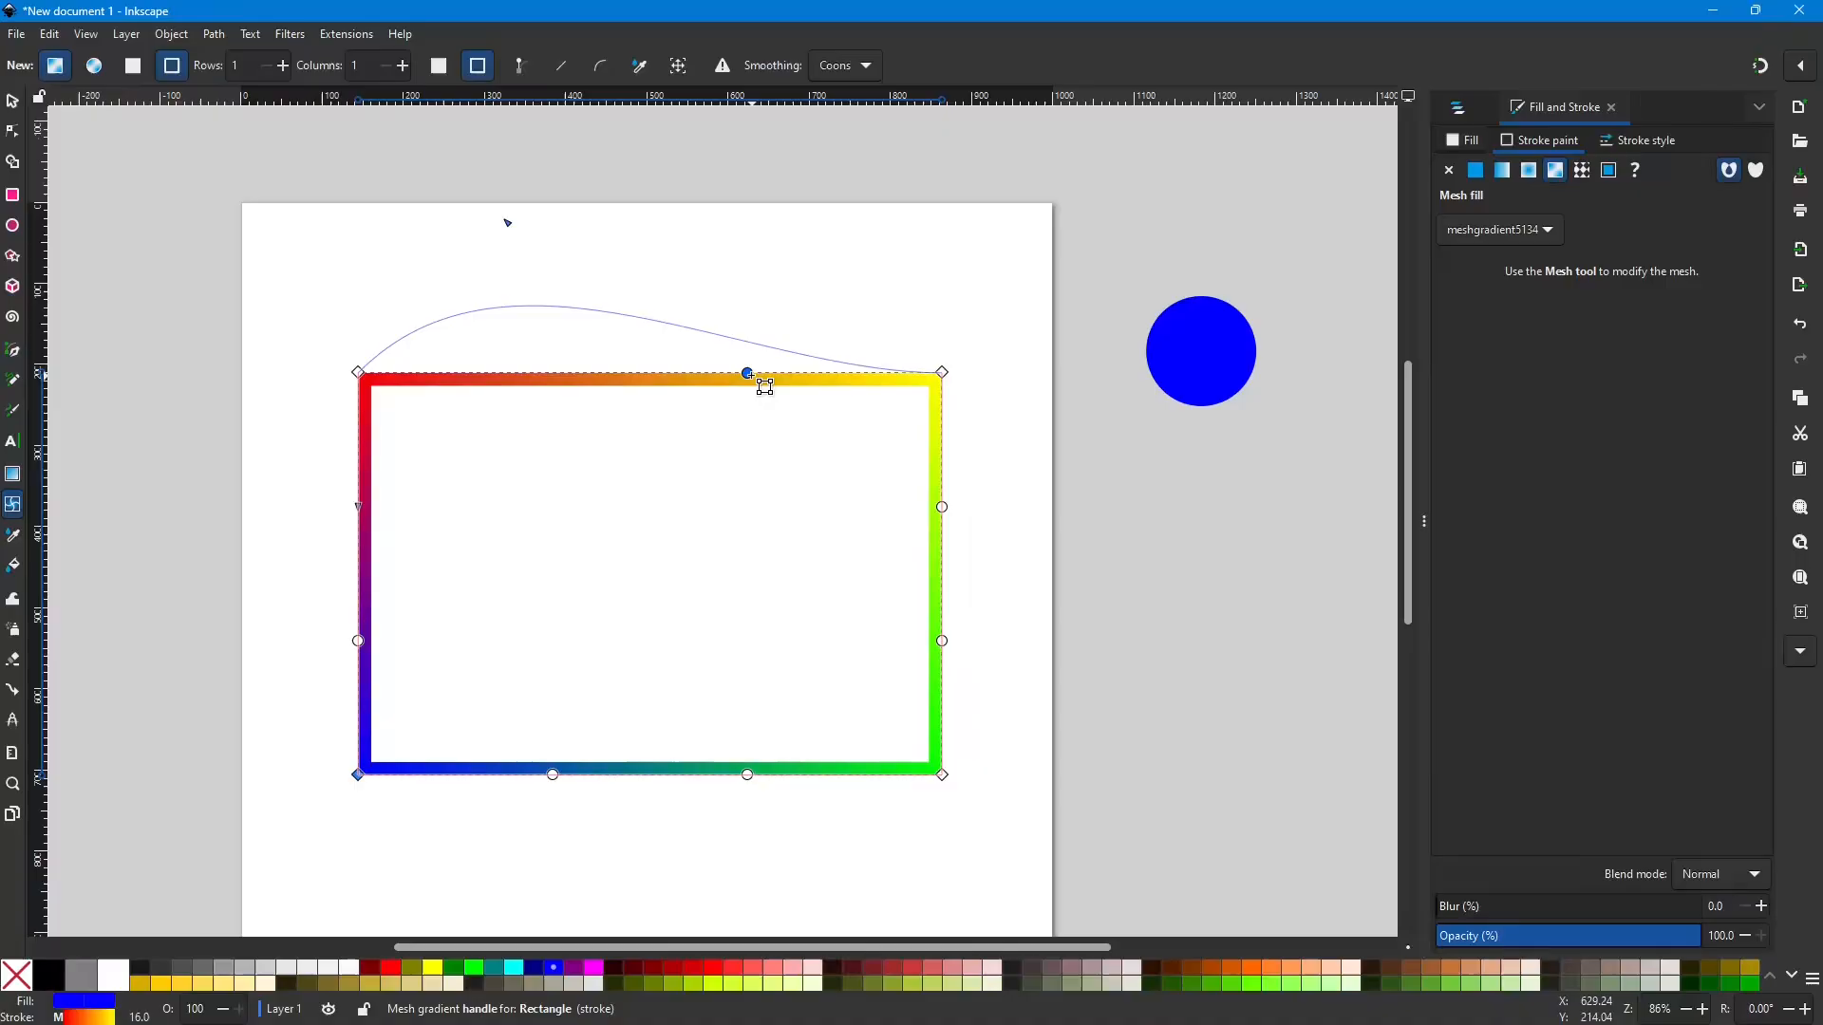
drag(748, 374, 913, 367)
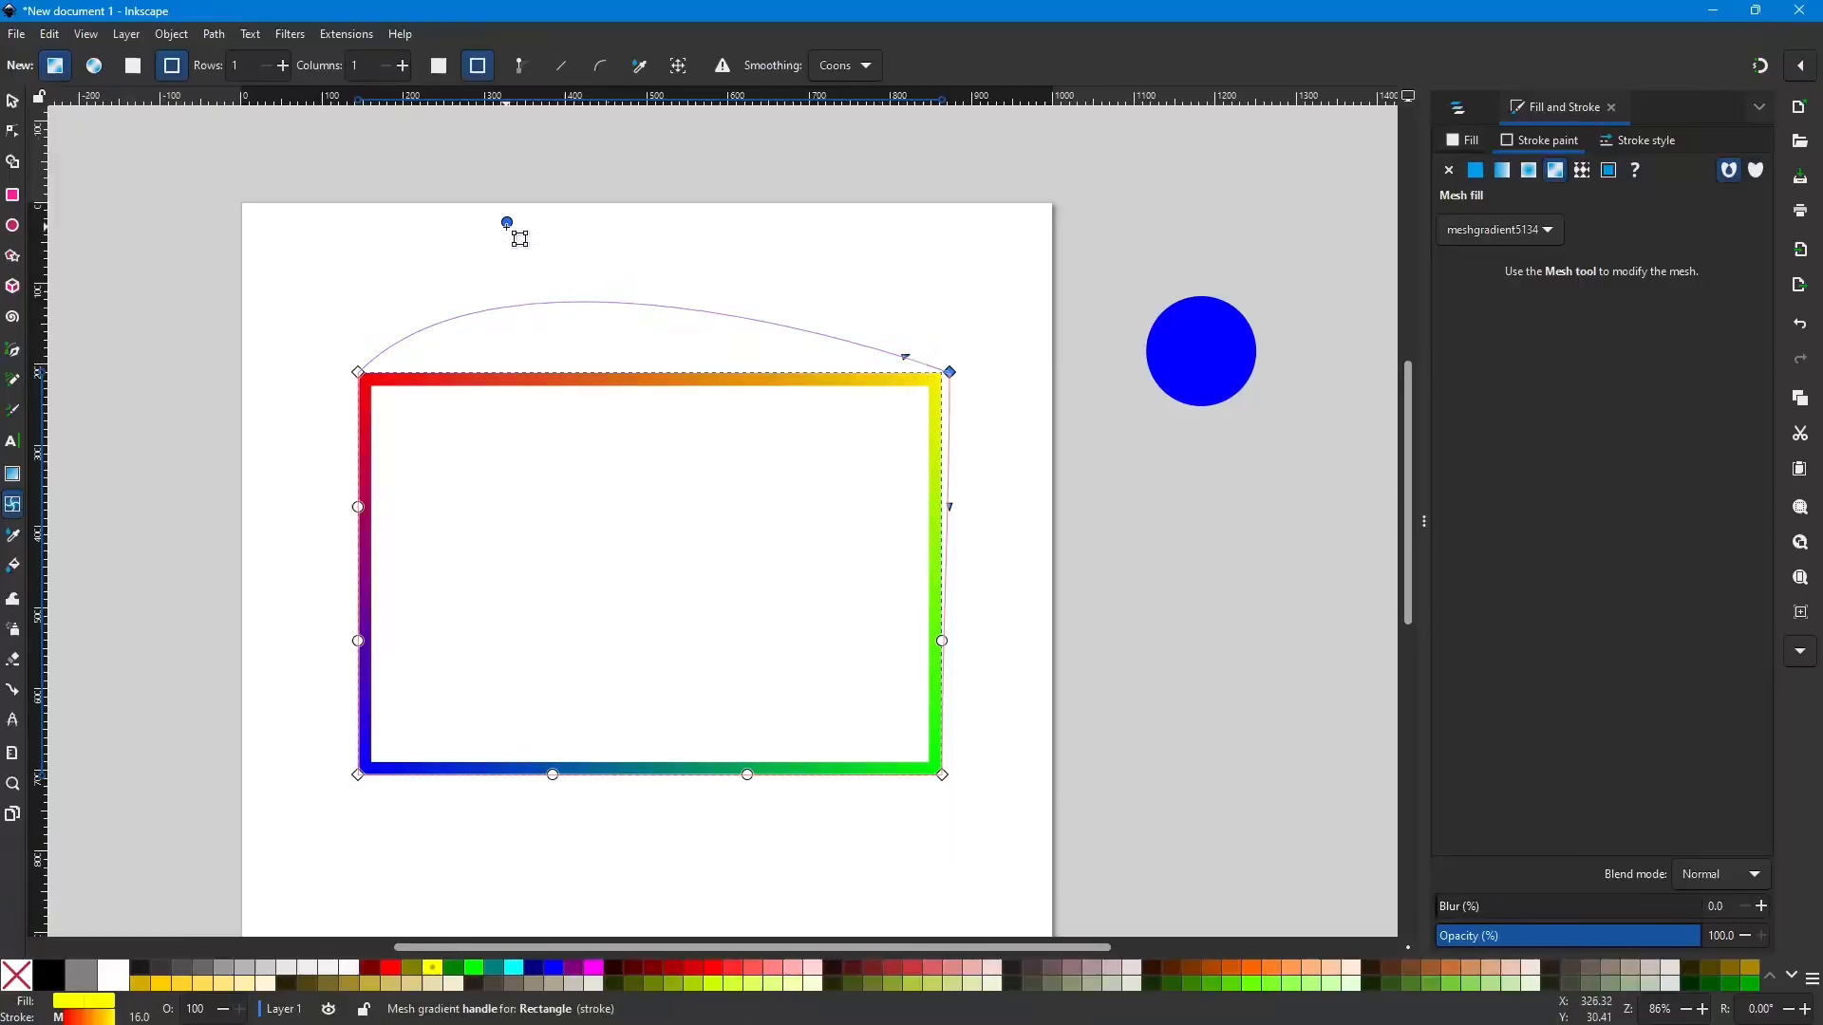
drag(520, 237, 525, 370)
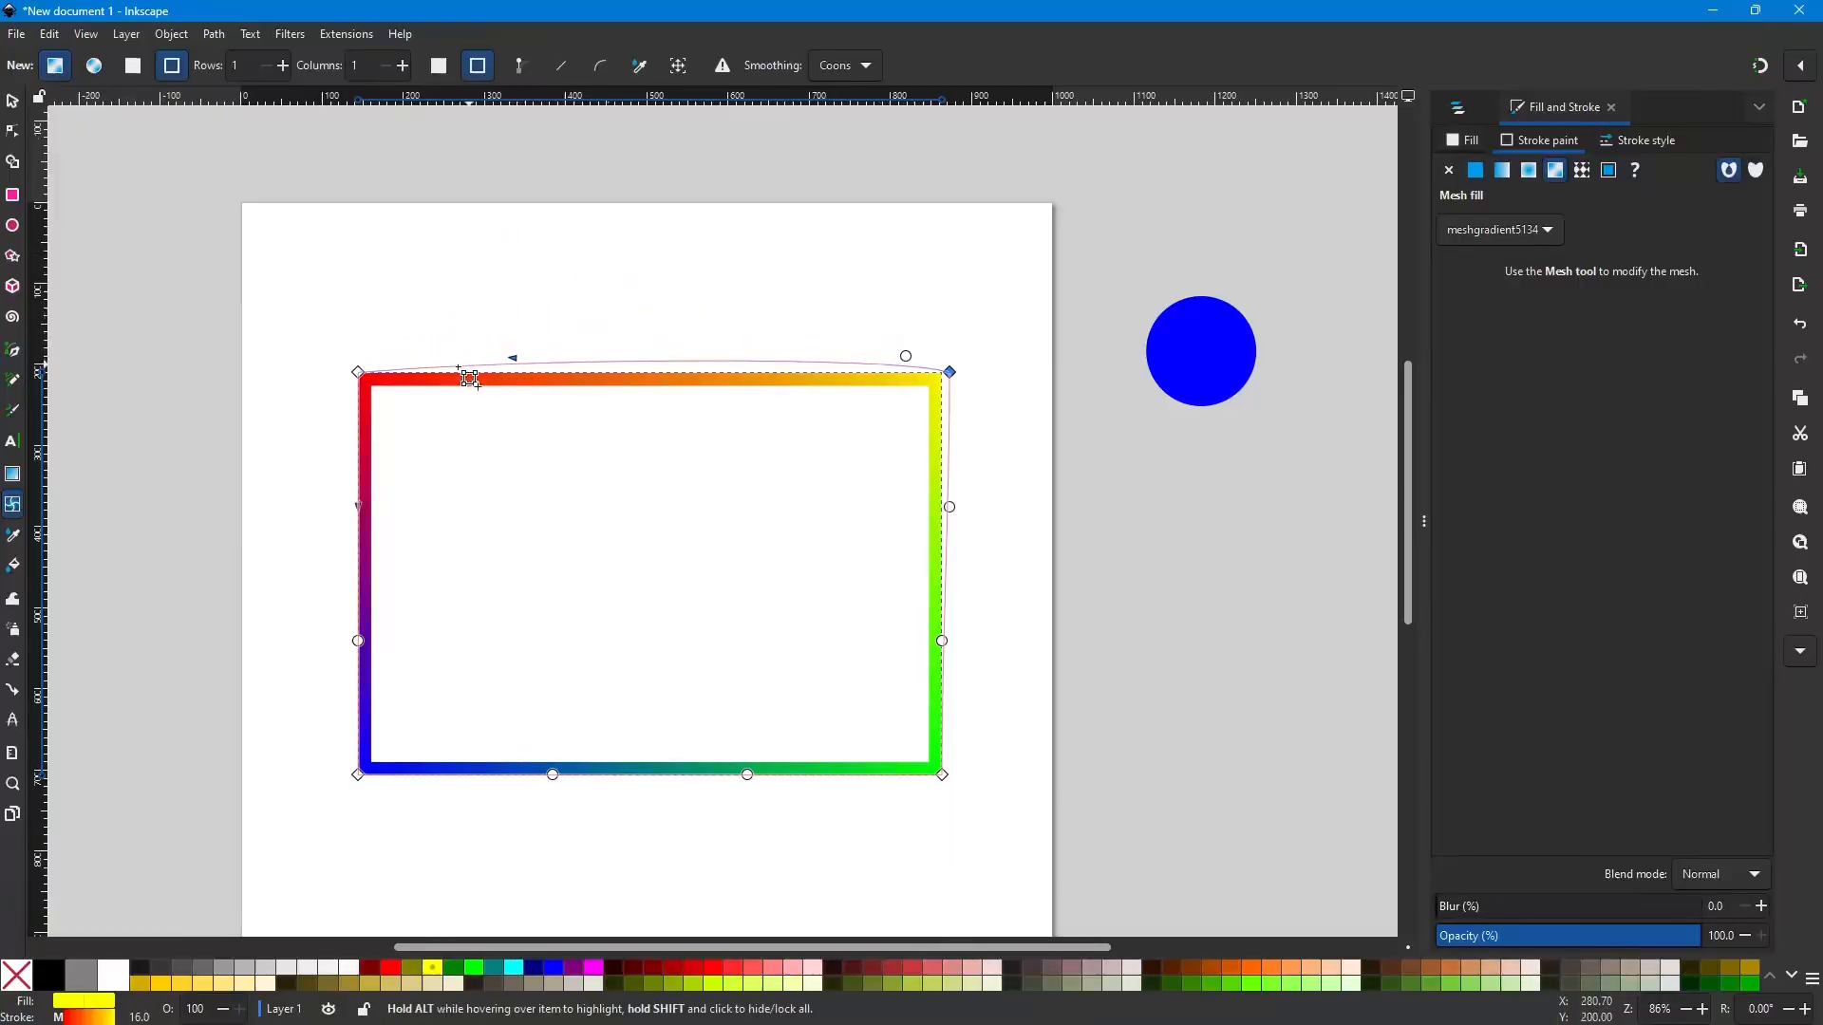
Step: Move the stroke mesh's corner nodes slightly outside the rectangle, and straighten the upper edge with its left handle
drag(368, 381, 364, 378)
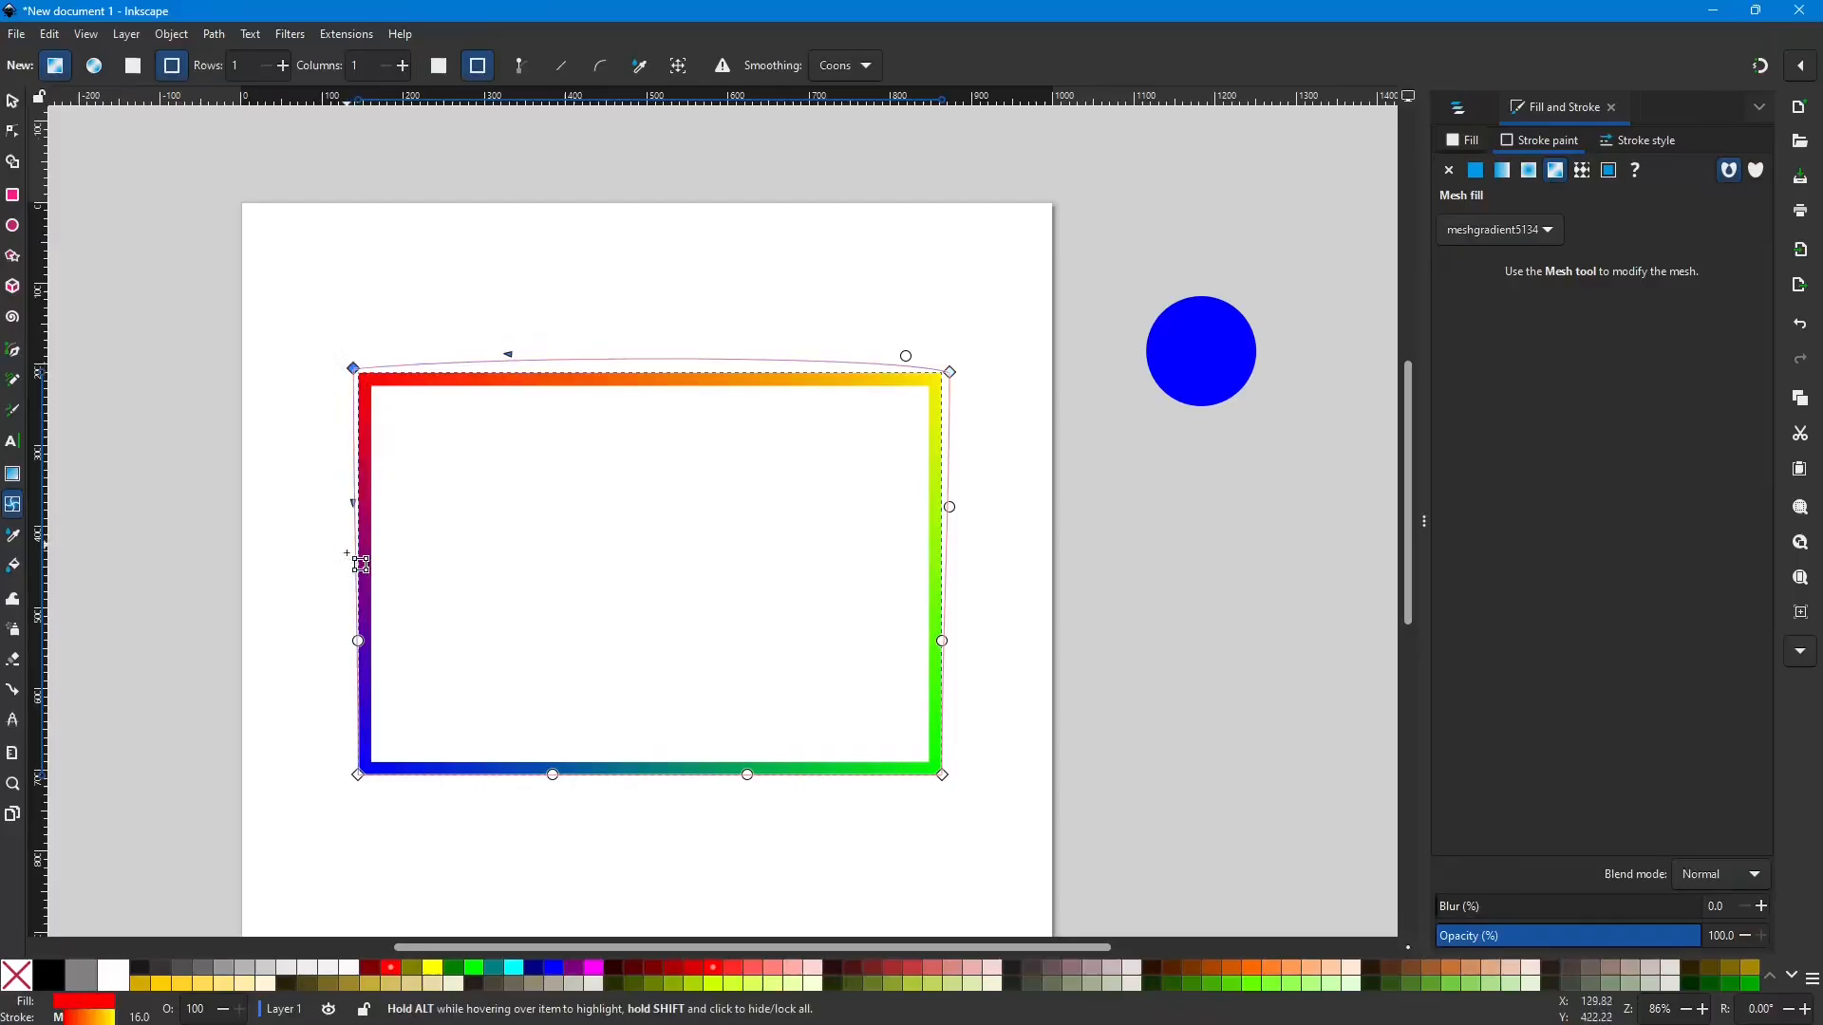
drag(358, 776, 349, 781)
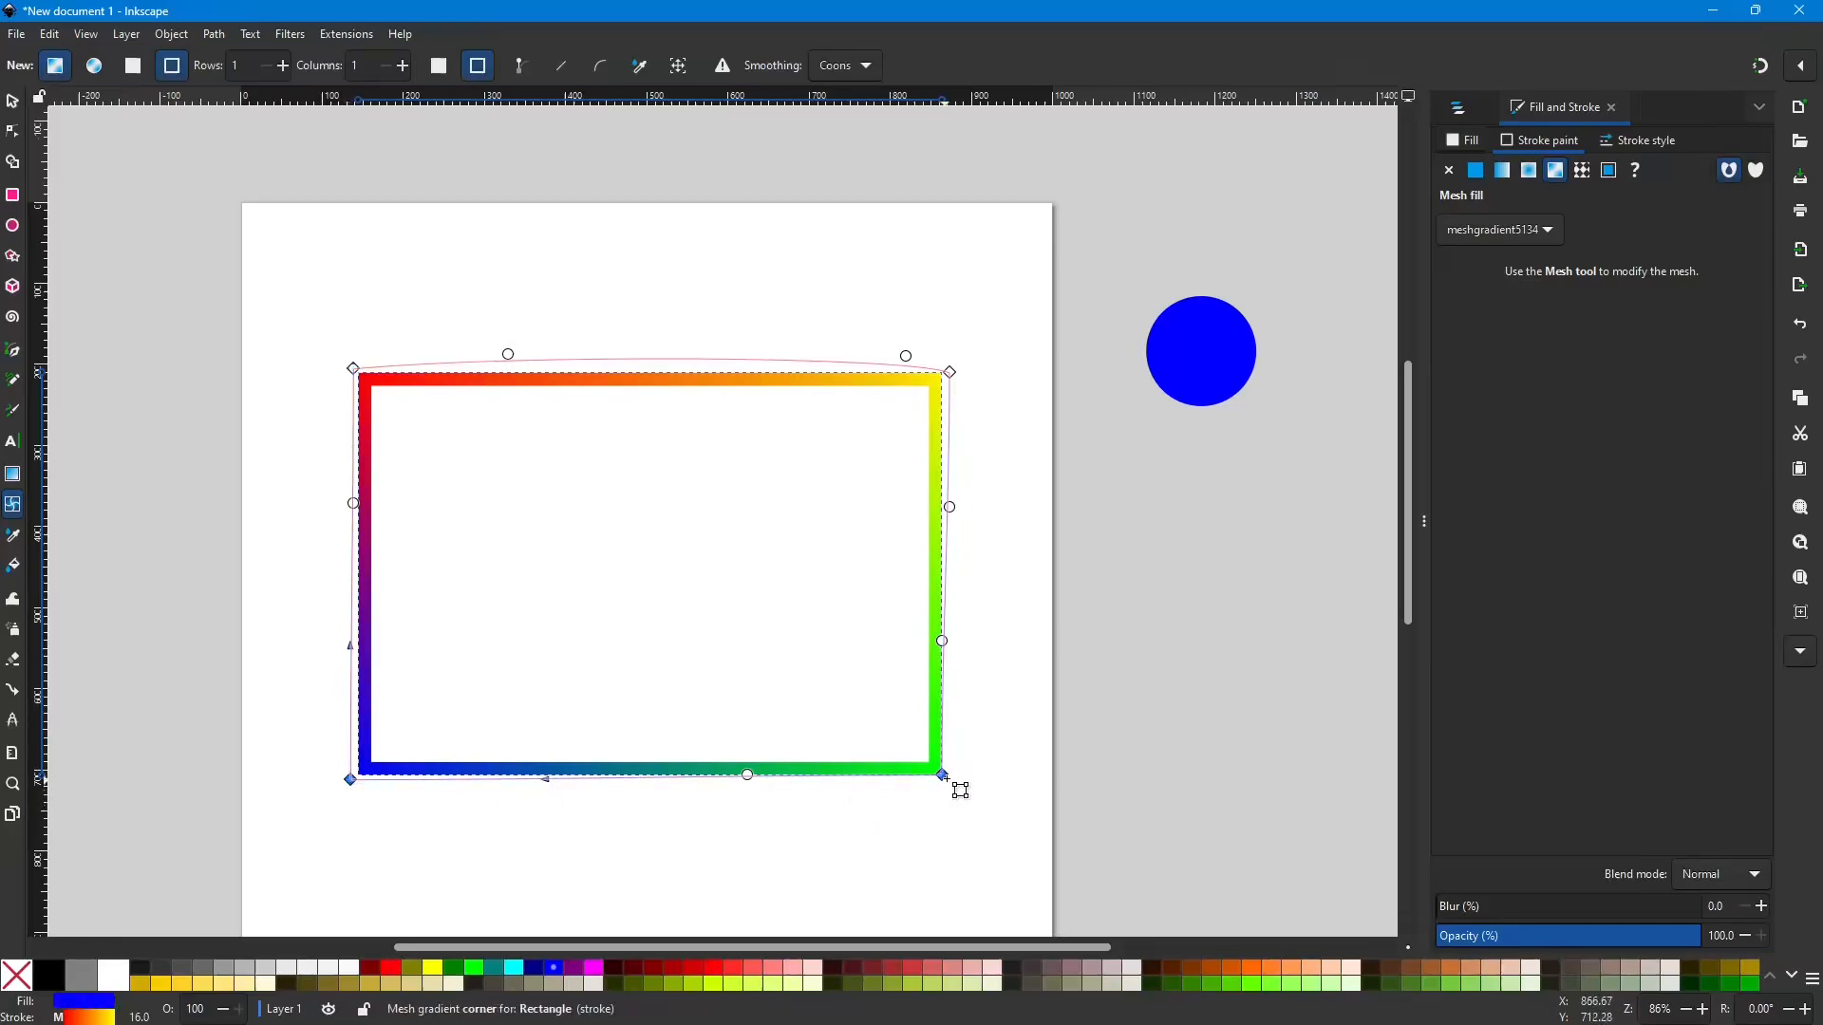
drag(944, 777, 952, 782)
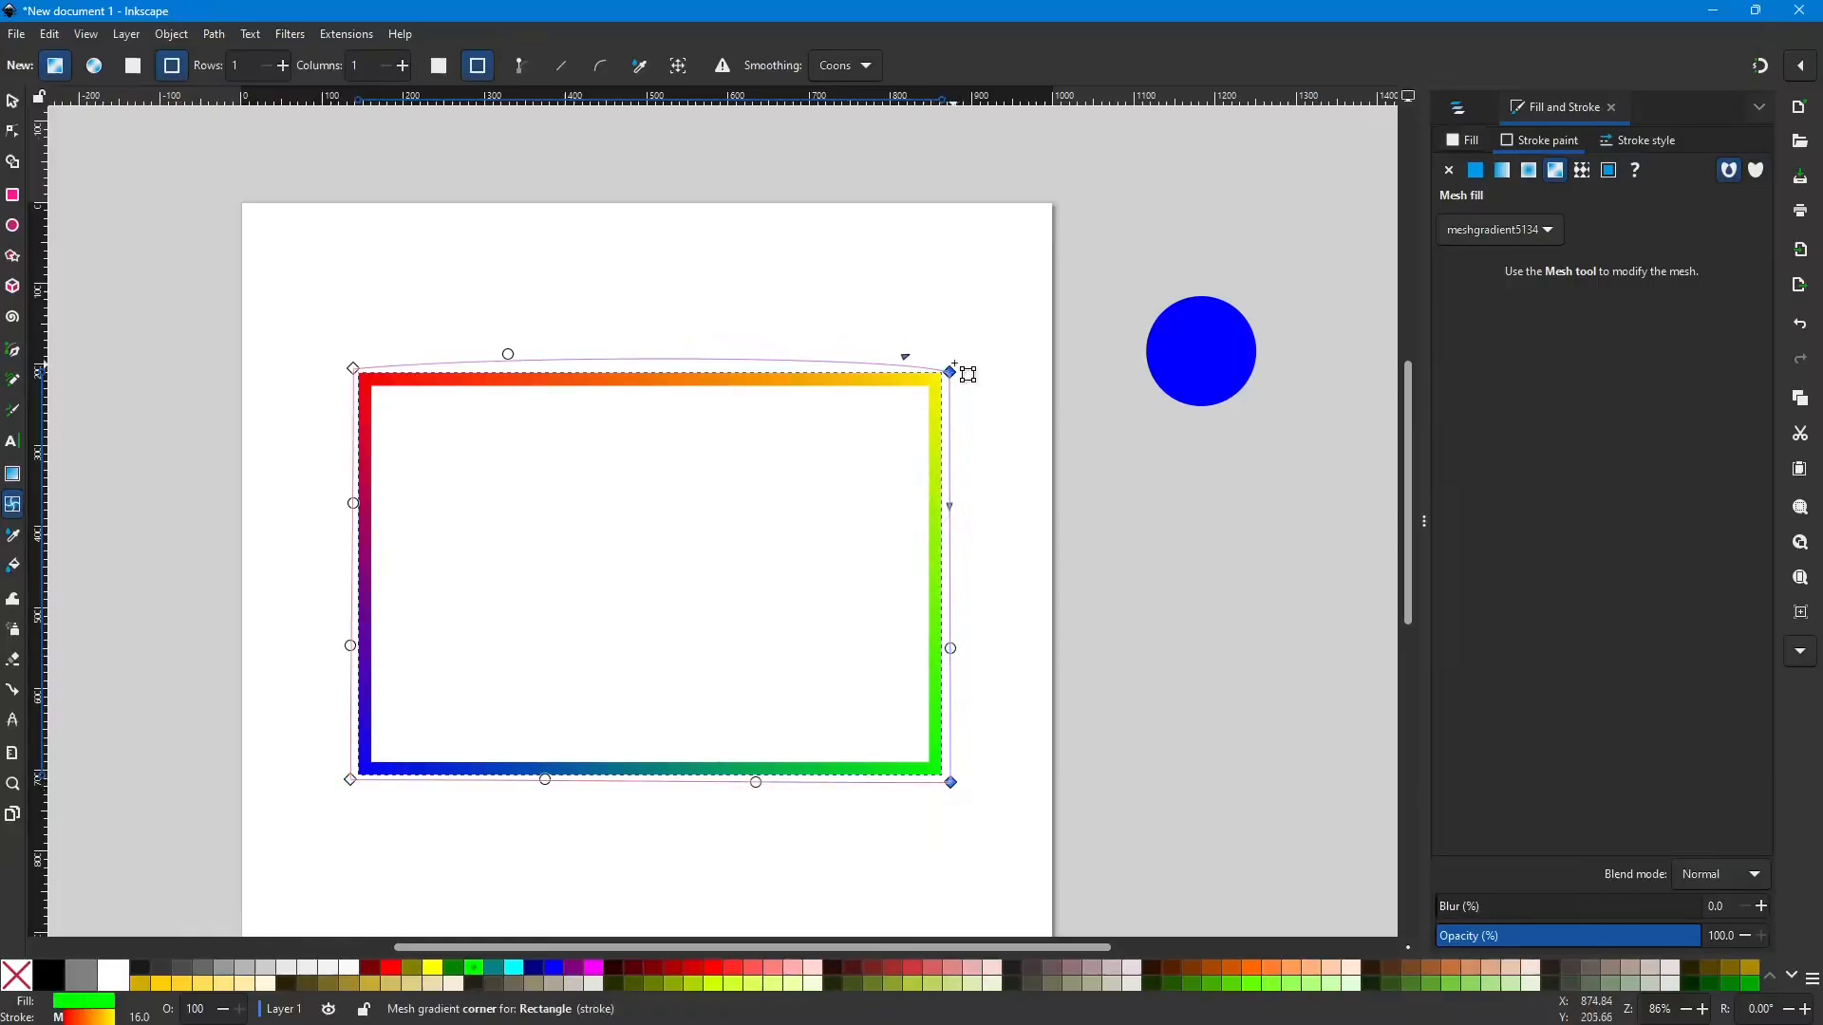
drag(954, 366, 958, 359)
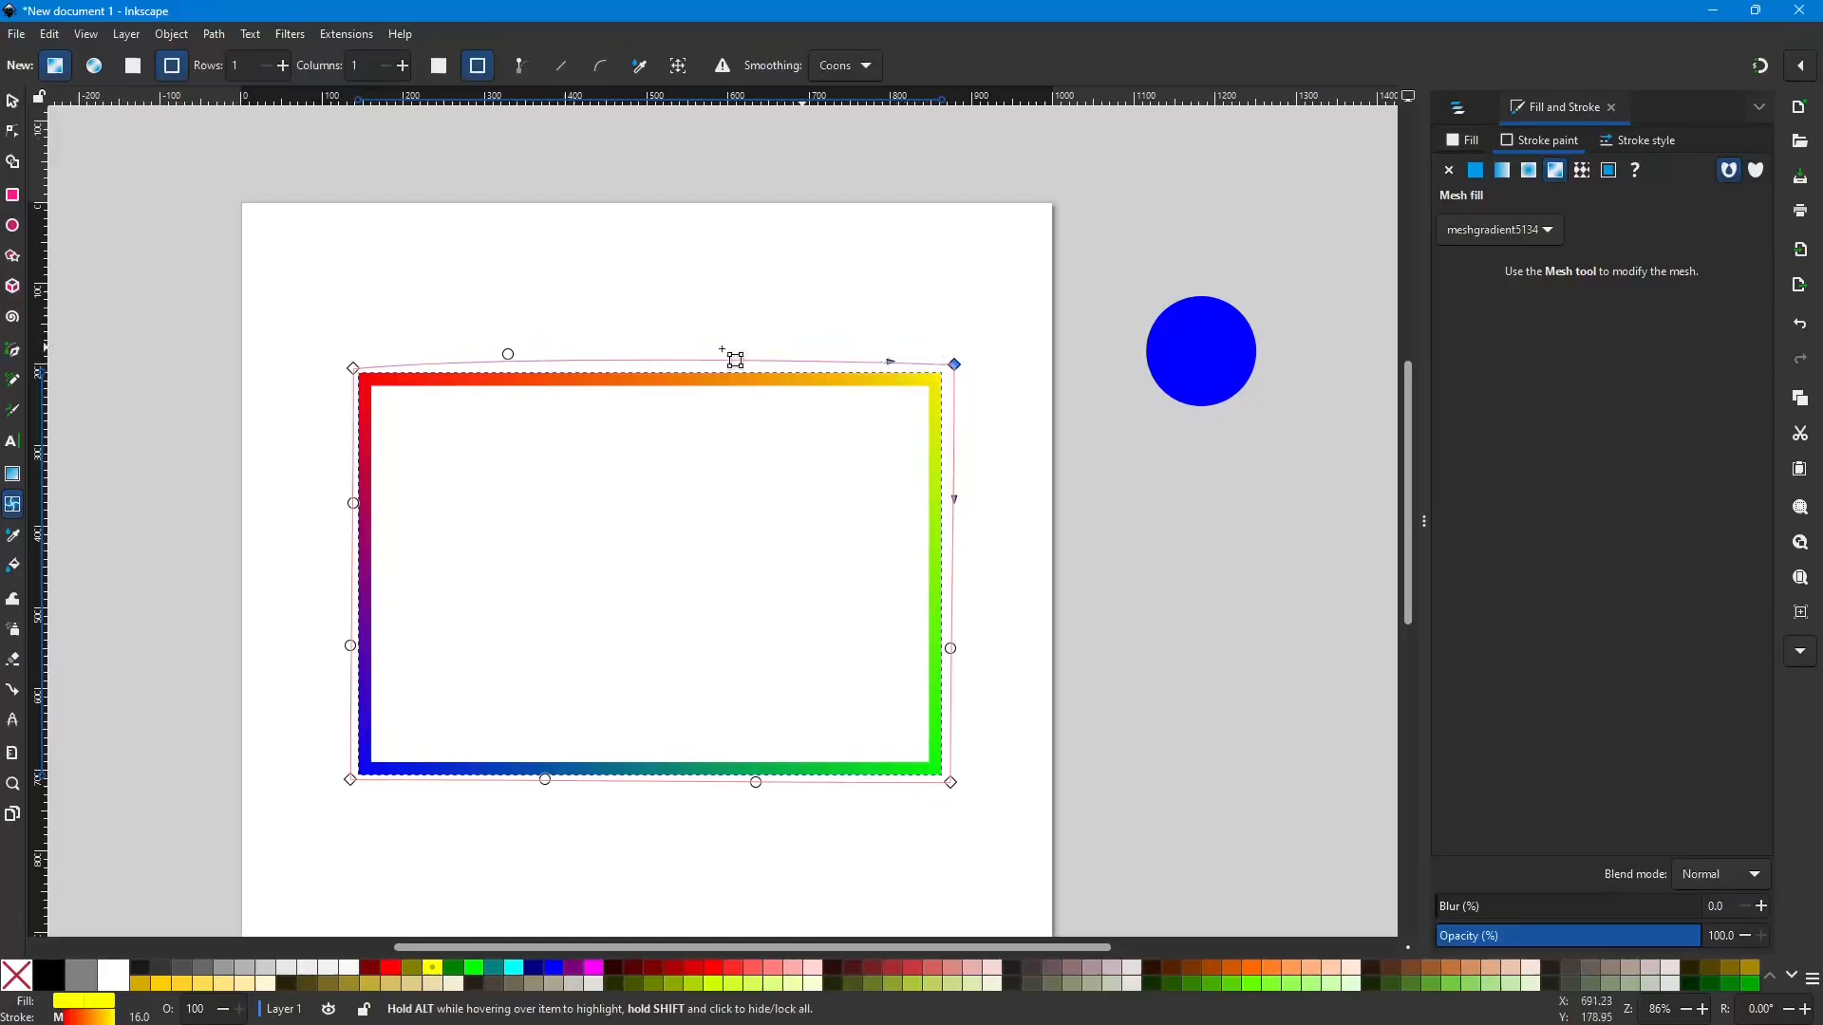
drag(507, 355, 494, 362)
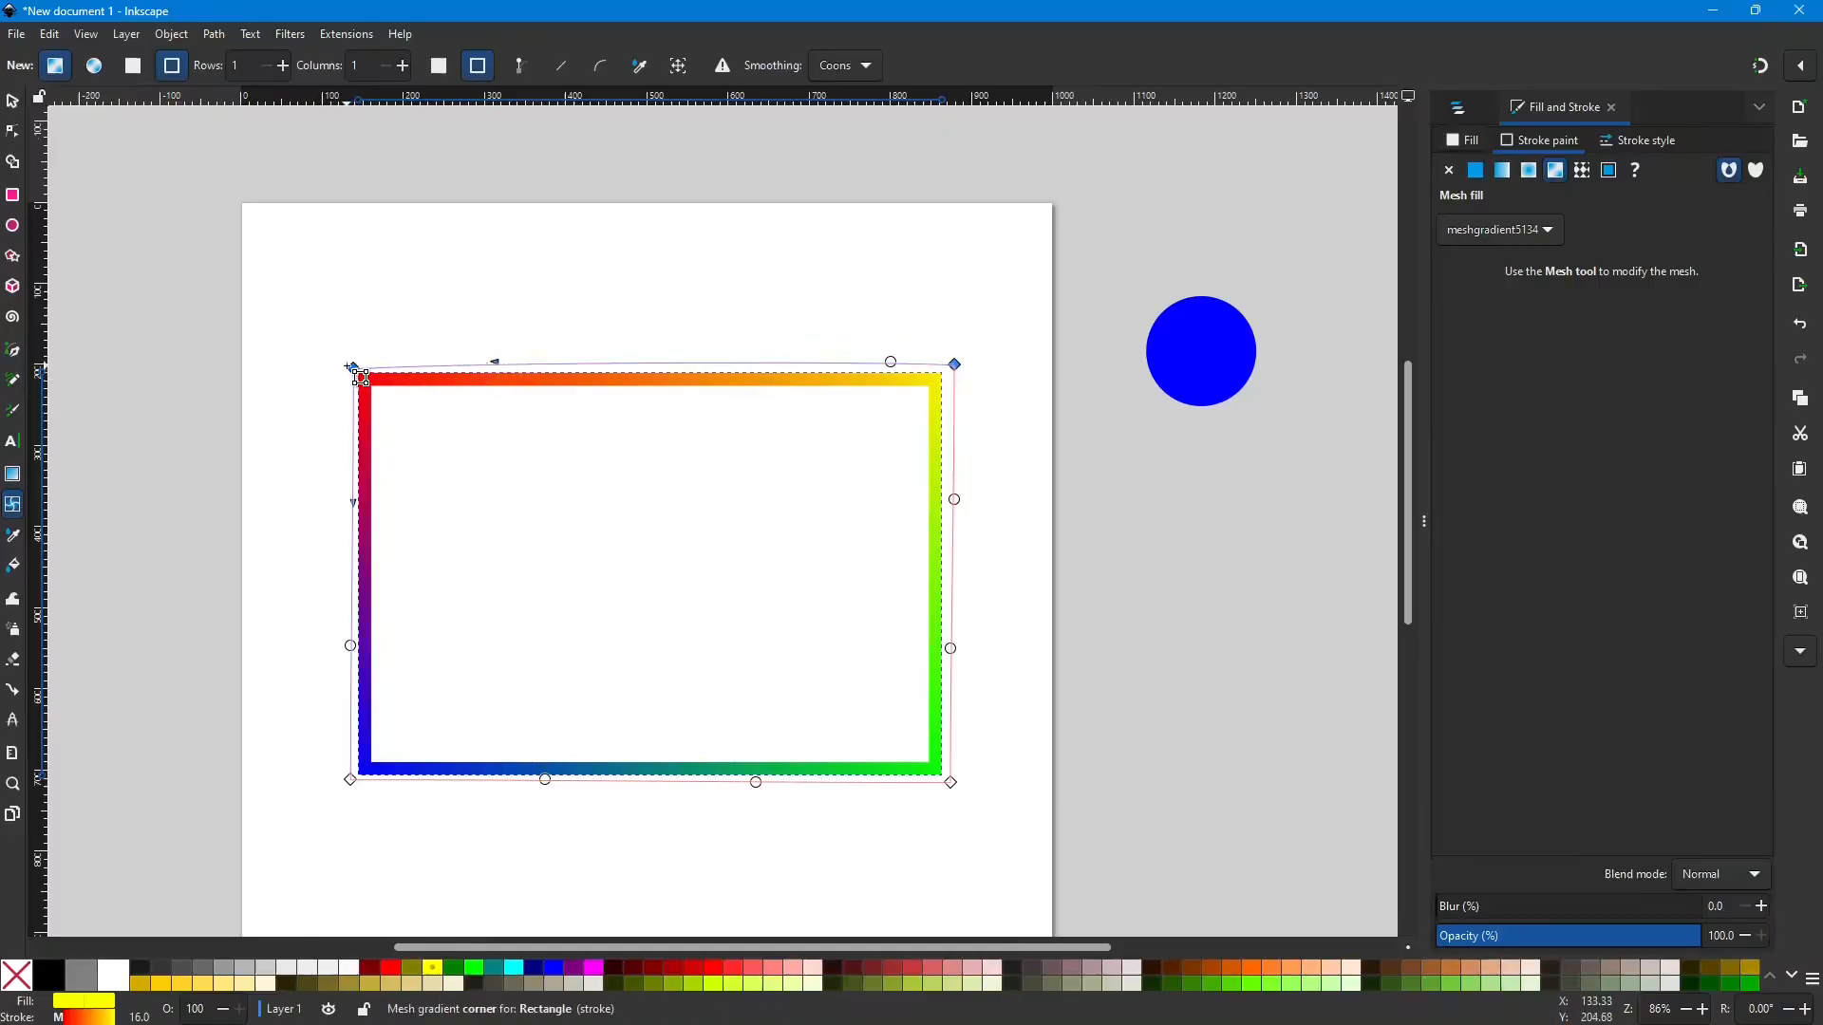
drag(348, 365, 347, 361)
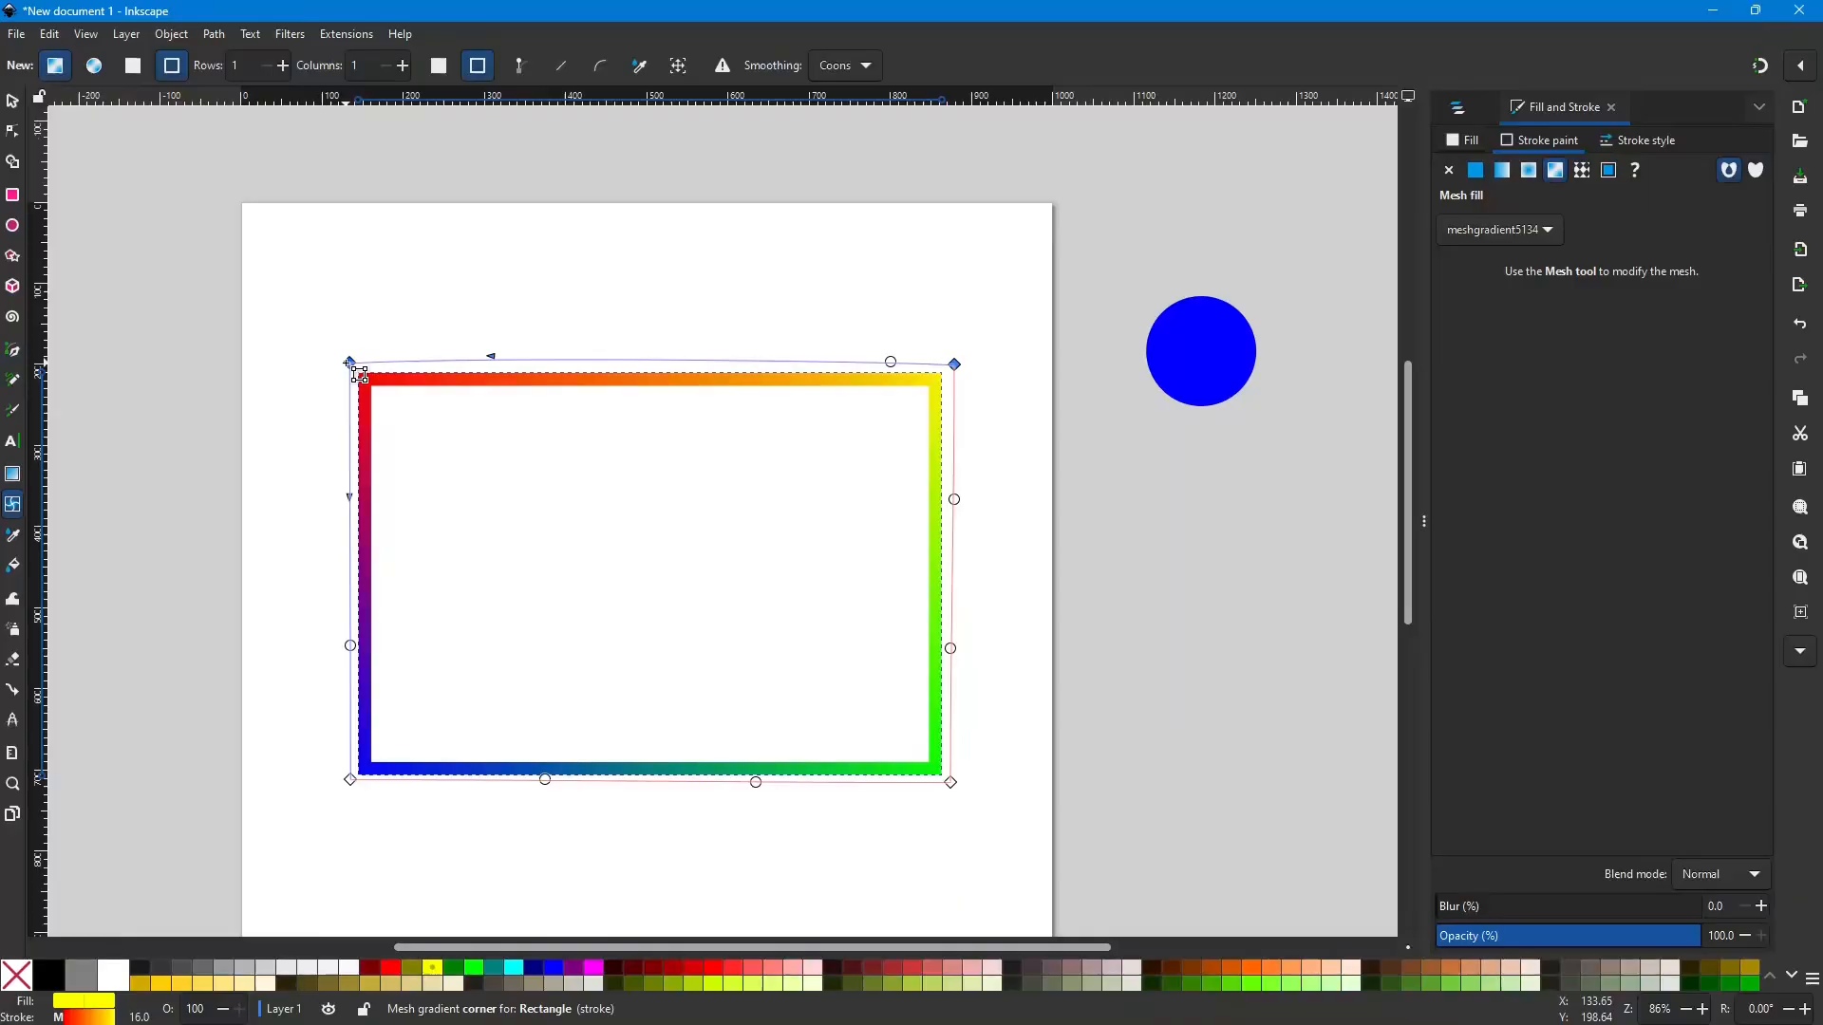
click(349, 363)
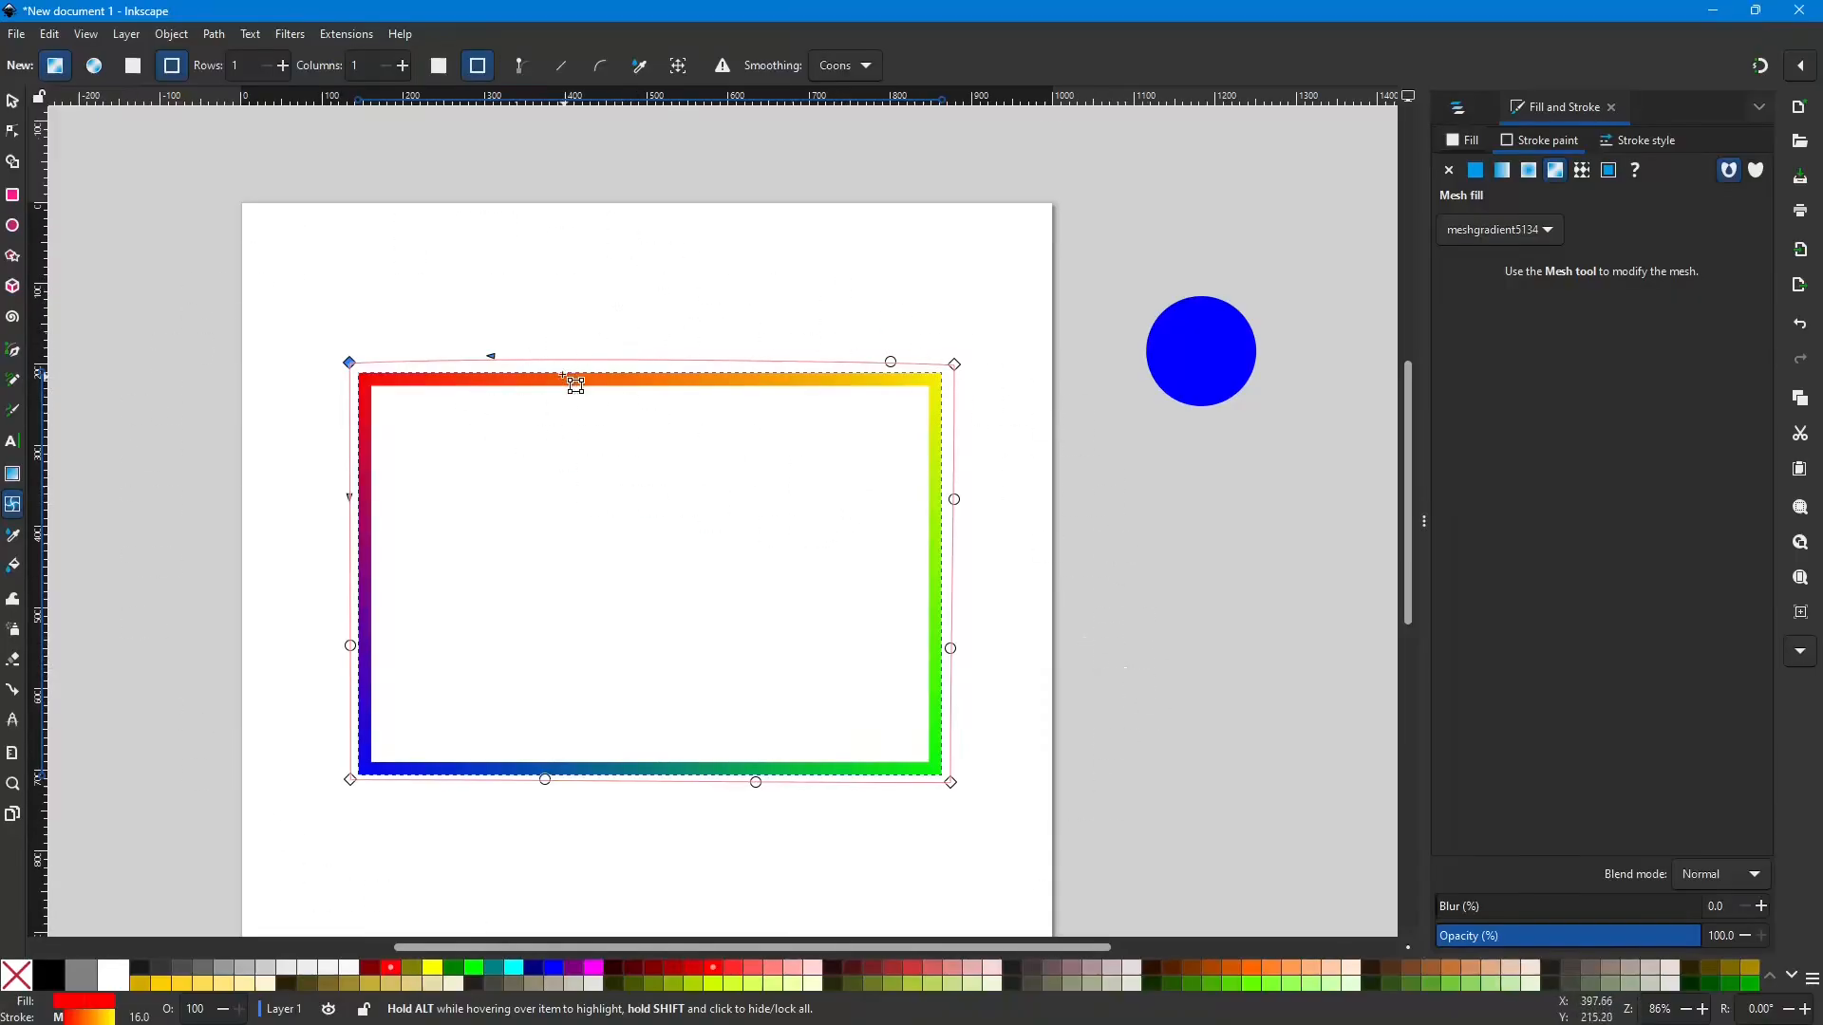
Step: Delete the mesh-stroked rectangle (rect3) from Layer 1
click(12, 103)
click(1462, 112)
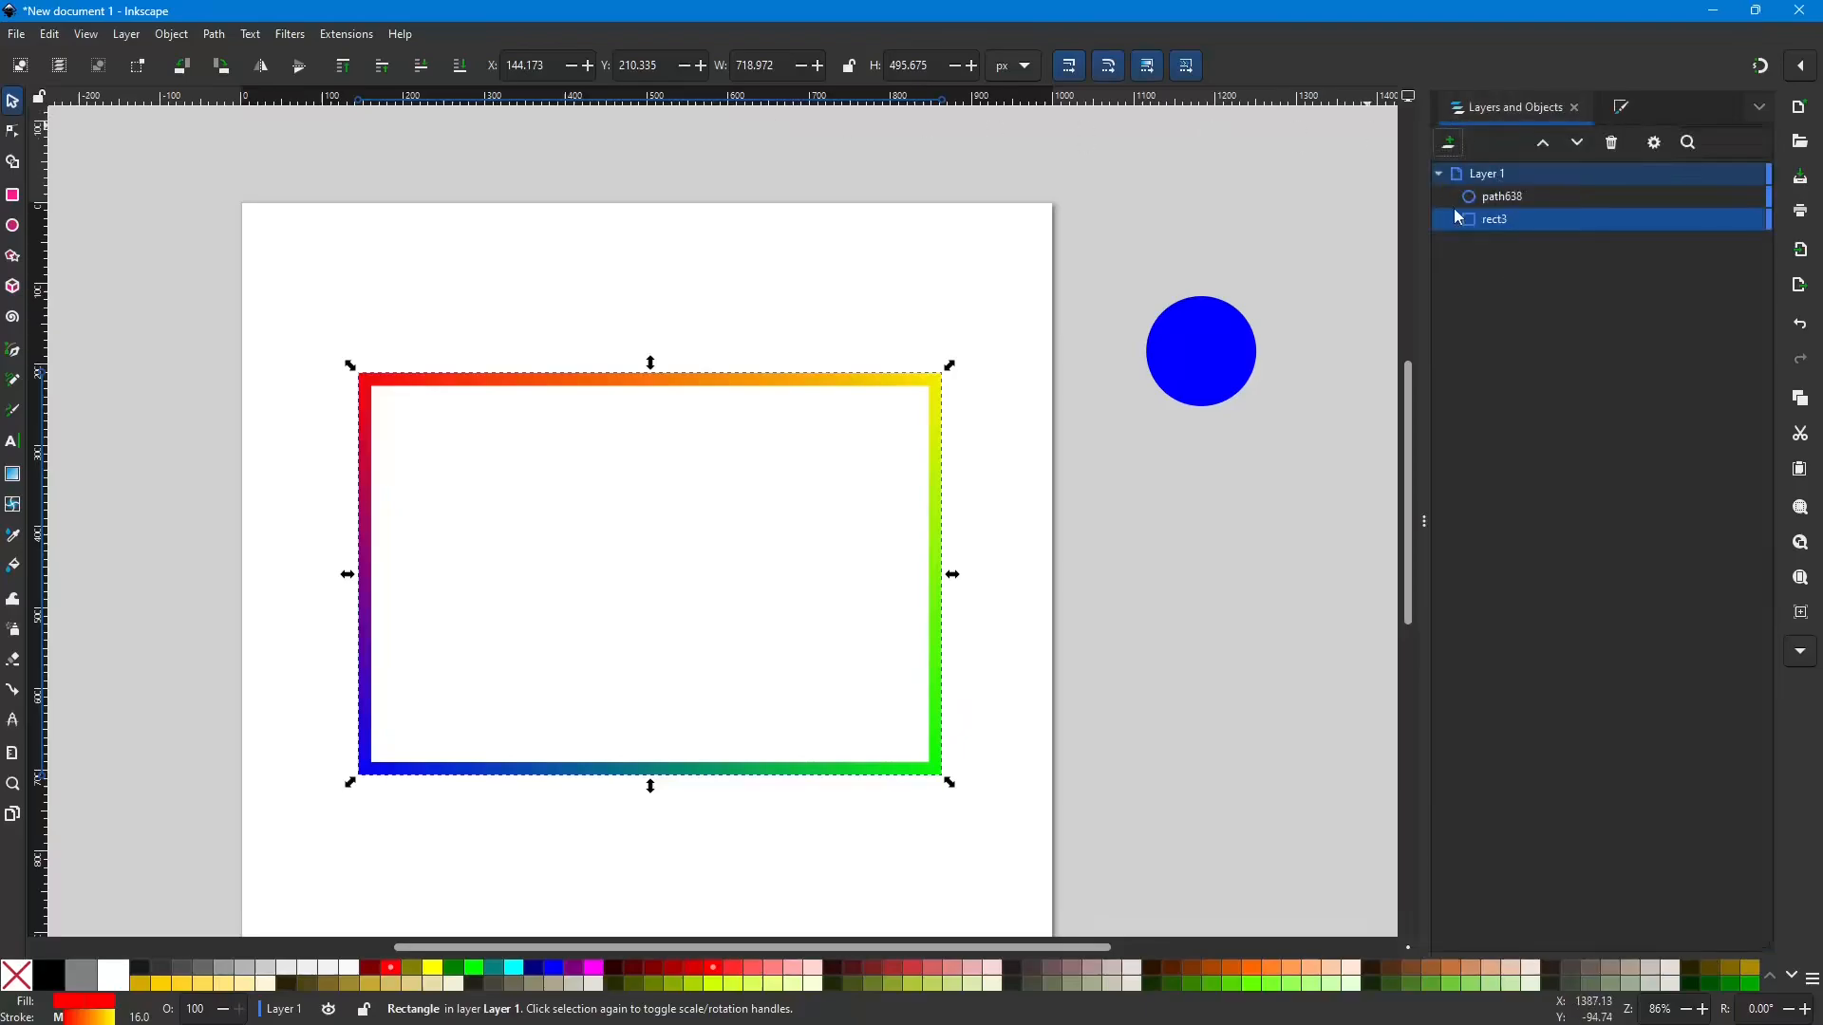
click(1508, 223)
key(Delete)
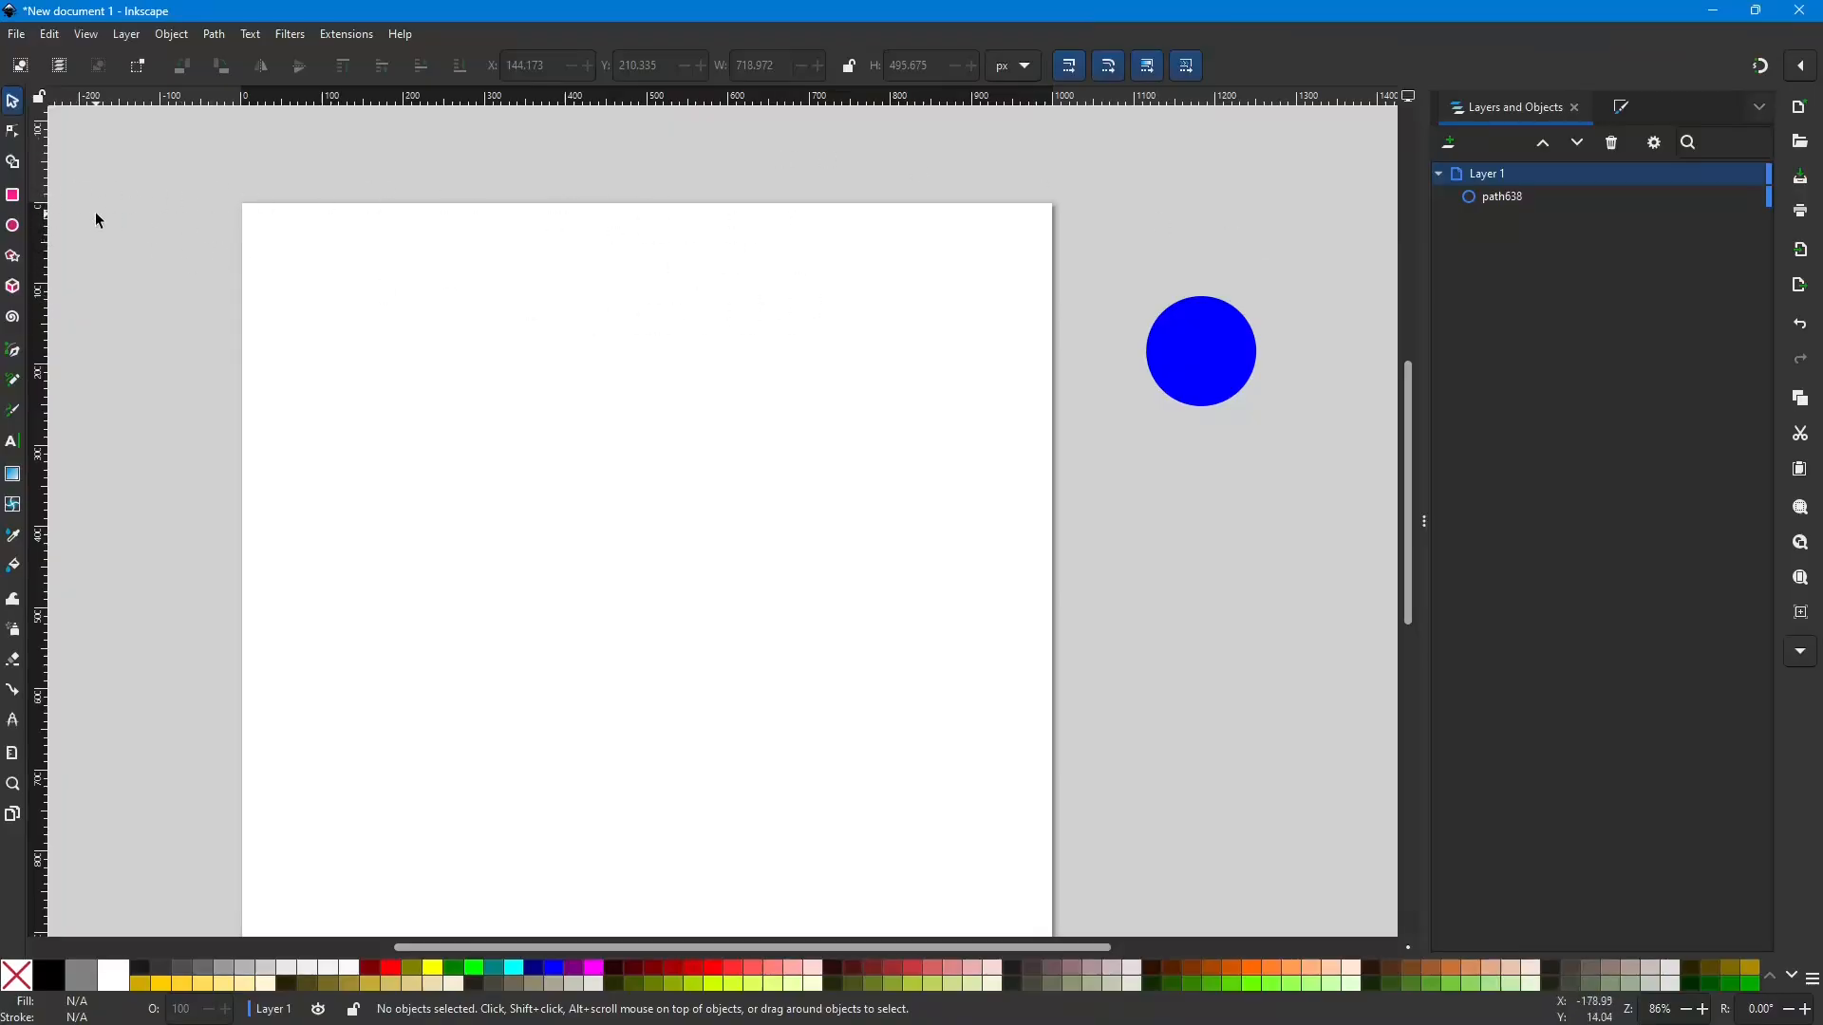
Step: Set new mesh gradients to 3 rows and 8 columns
click(13, 511)
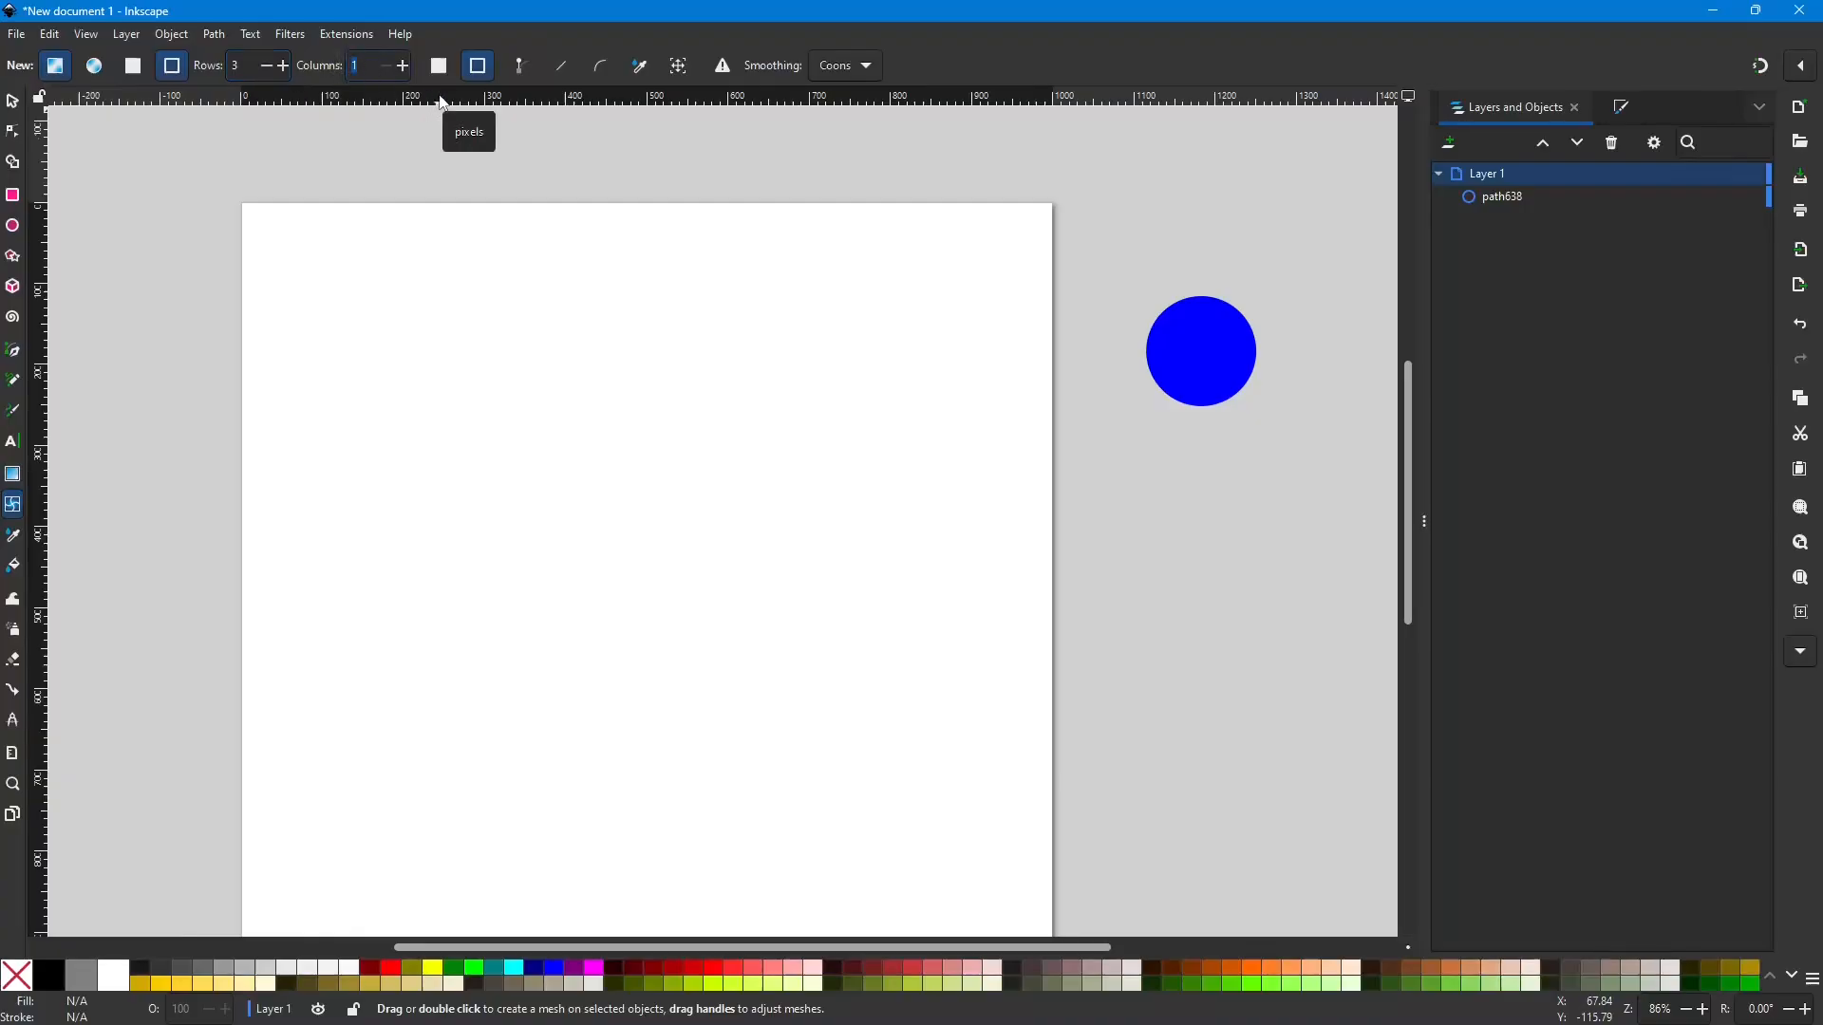
text(8)
Step: Draw a blue circle with a radius of about 250 px from the page's center, and remove its stroke
click(17, 230)
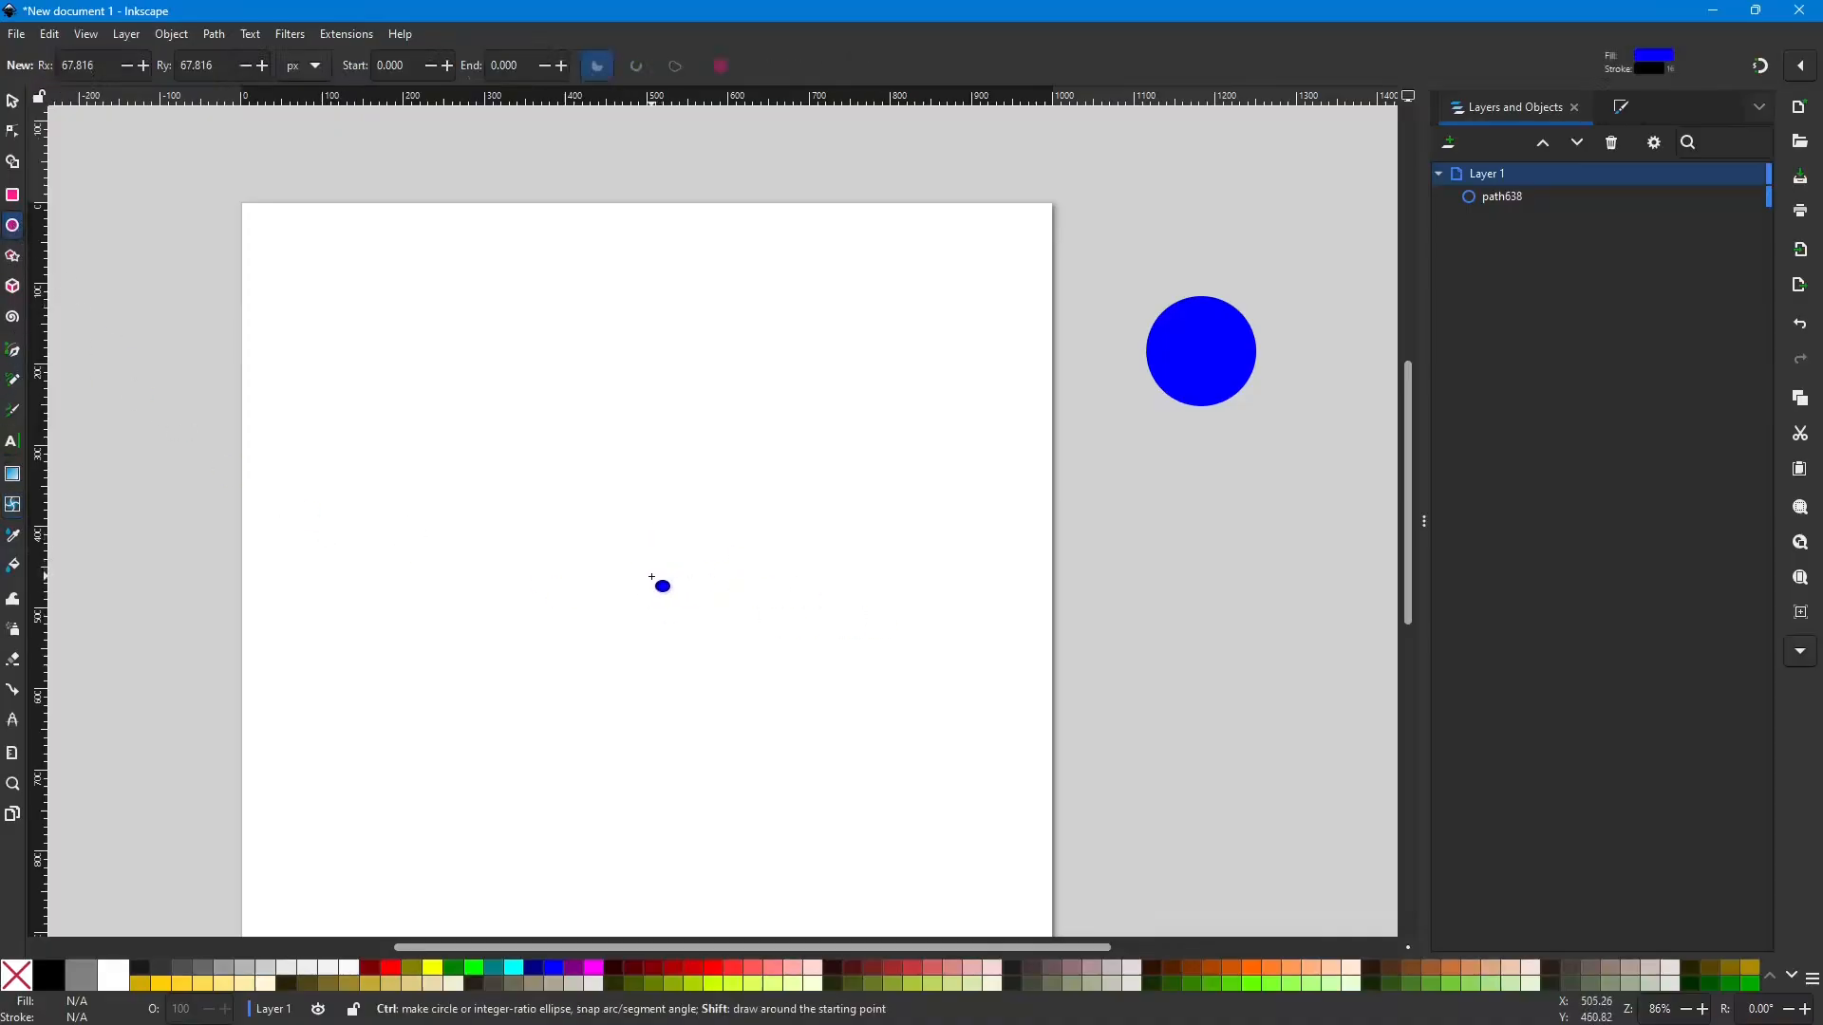
drag(651, 578, 885, 781)
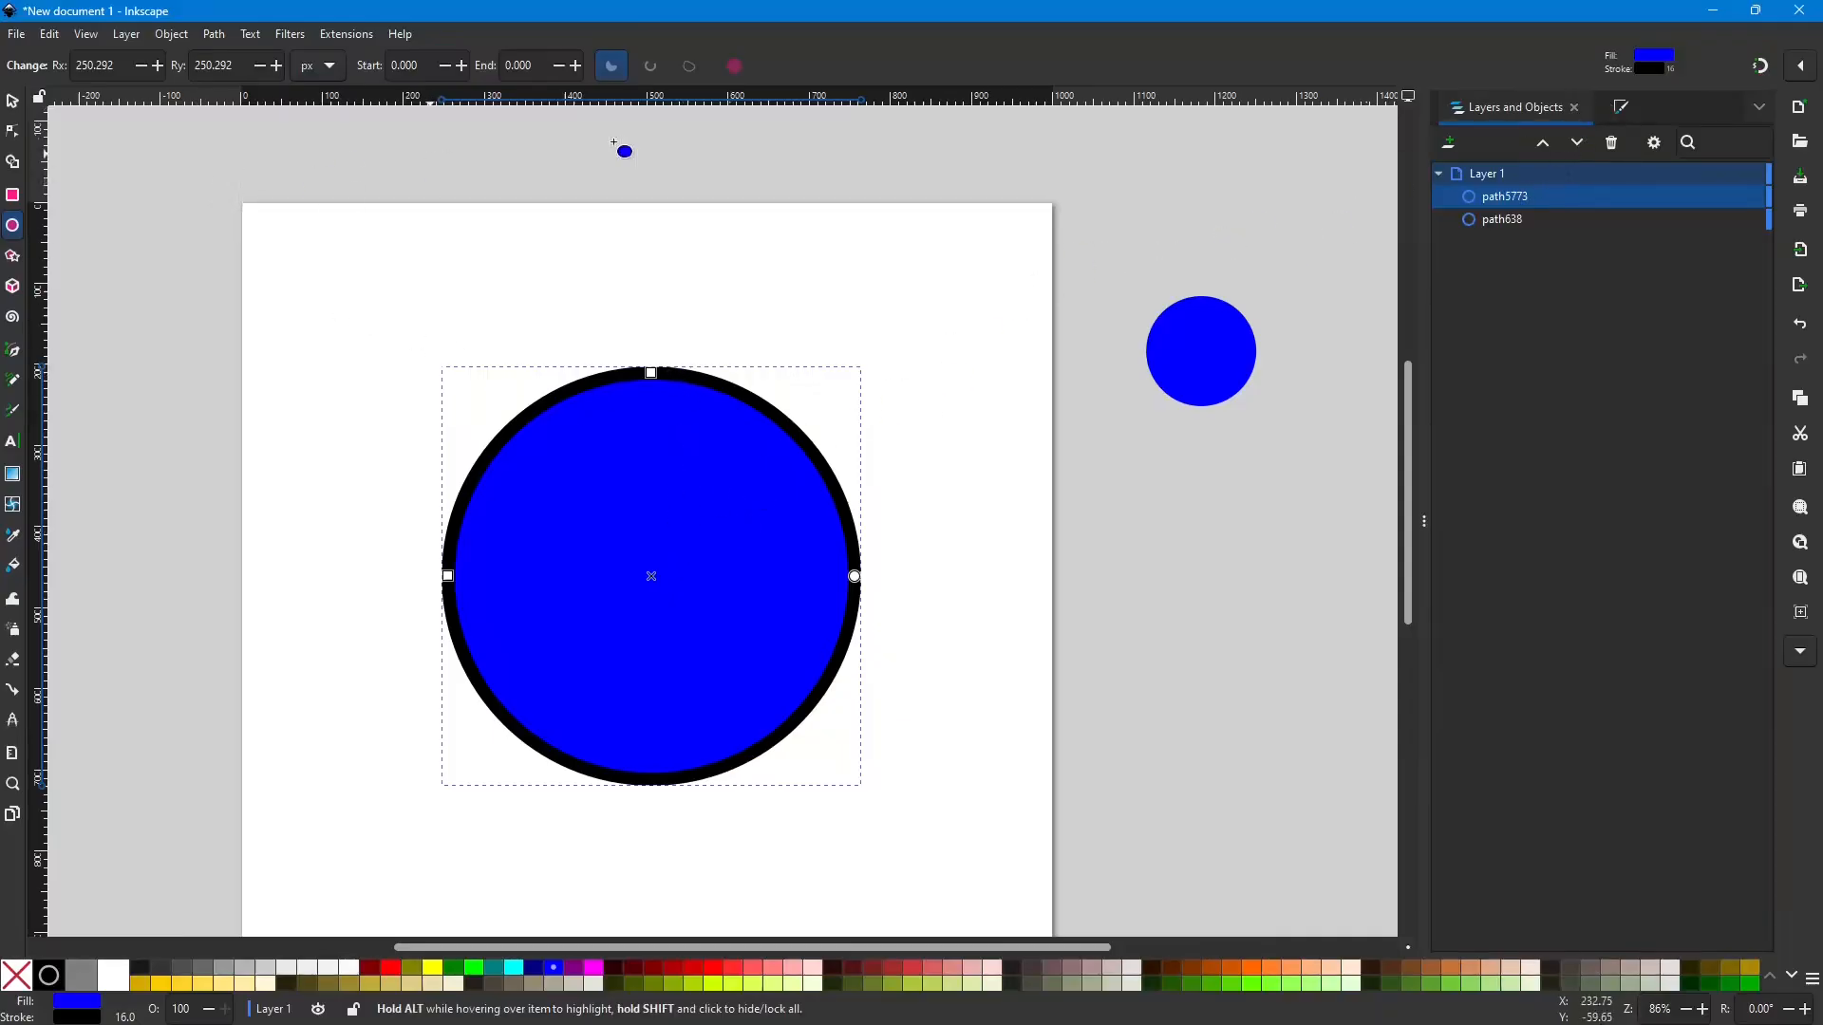
click(1620, 112)
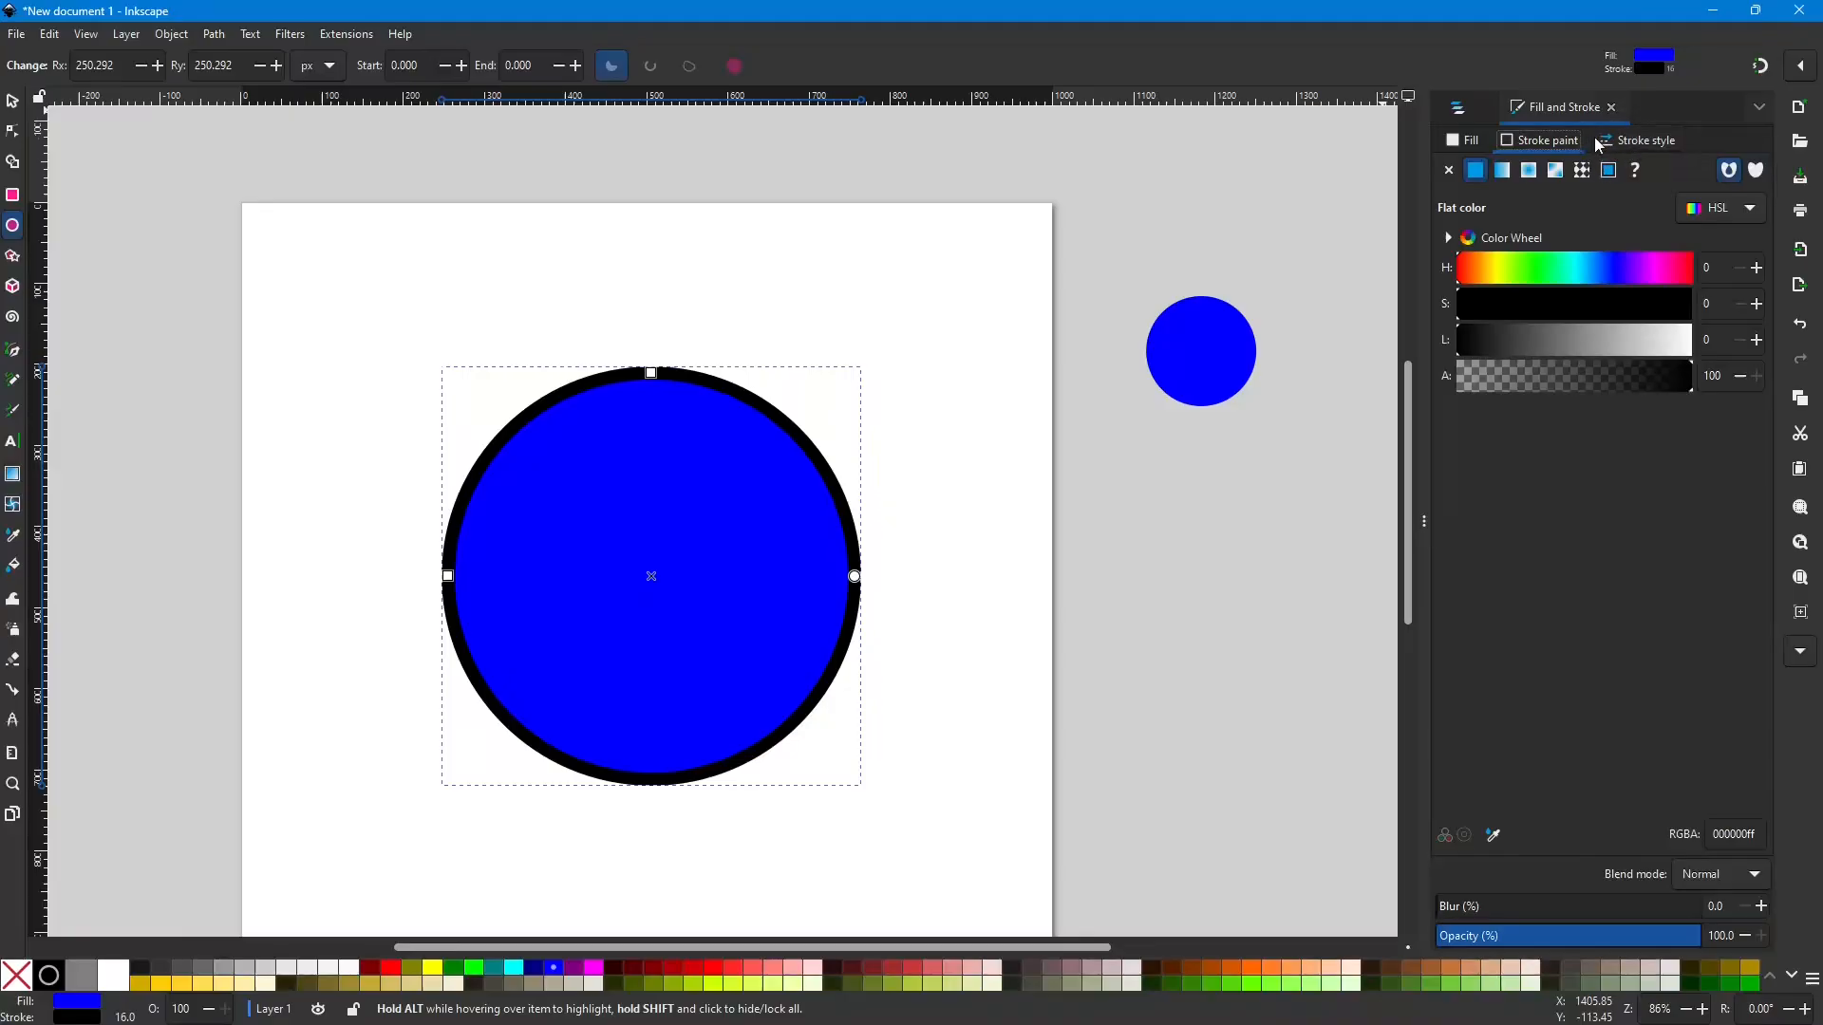
click(1634, 143)
click(1450, 172)
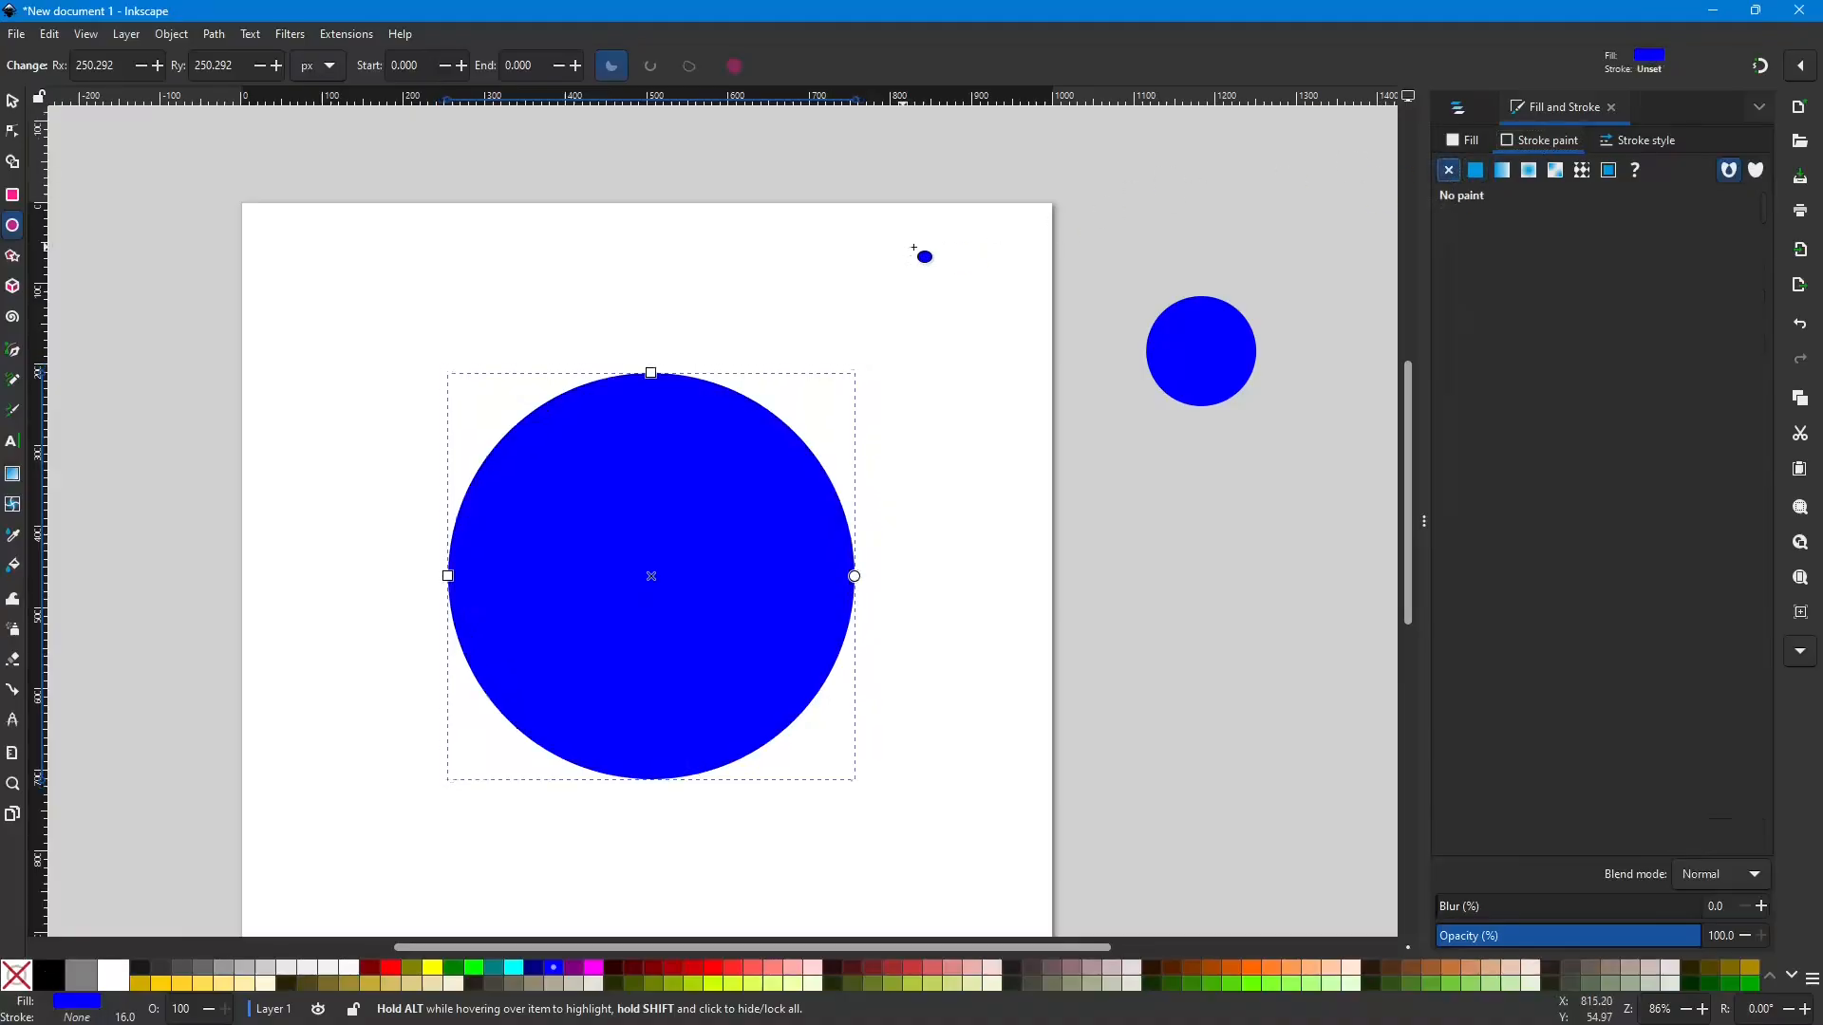
Step: Try a mesh gradient with 3 rows and 8 columns on the large circle's stroke, undoing both attempts
click(1643, 147)
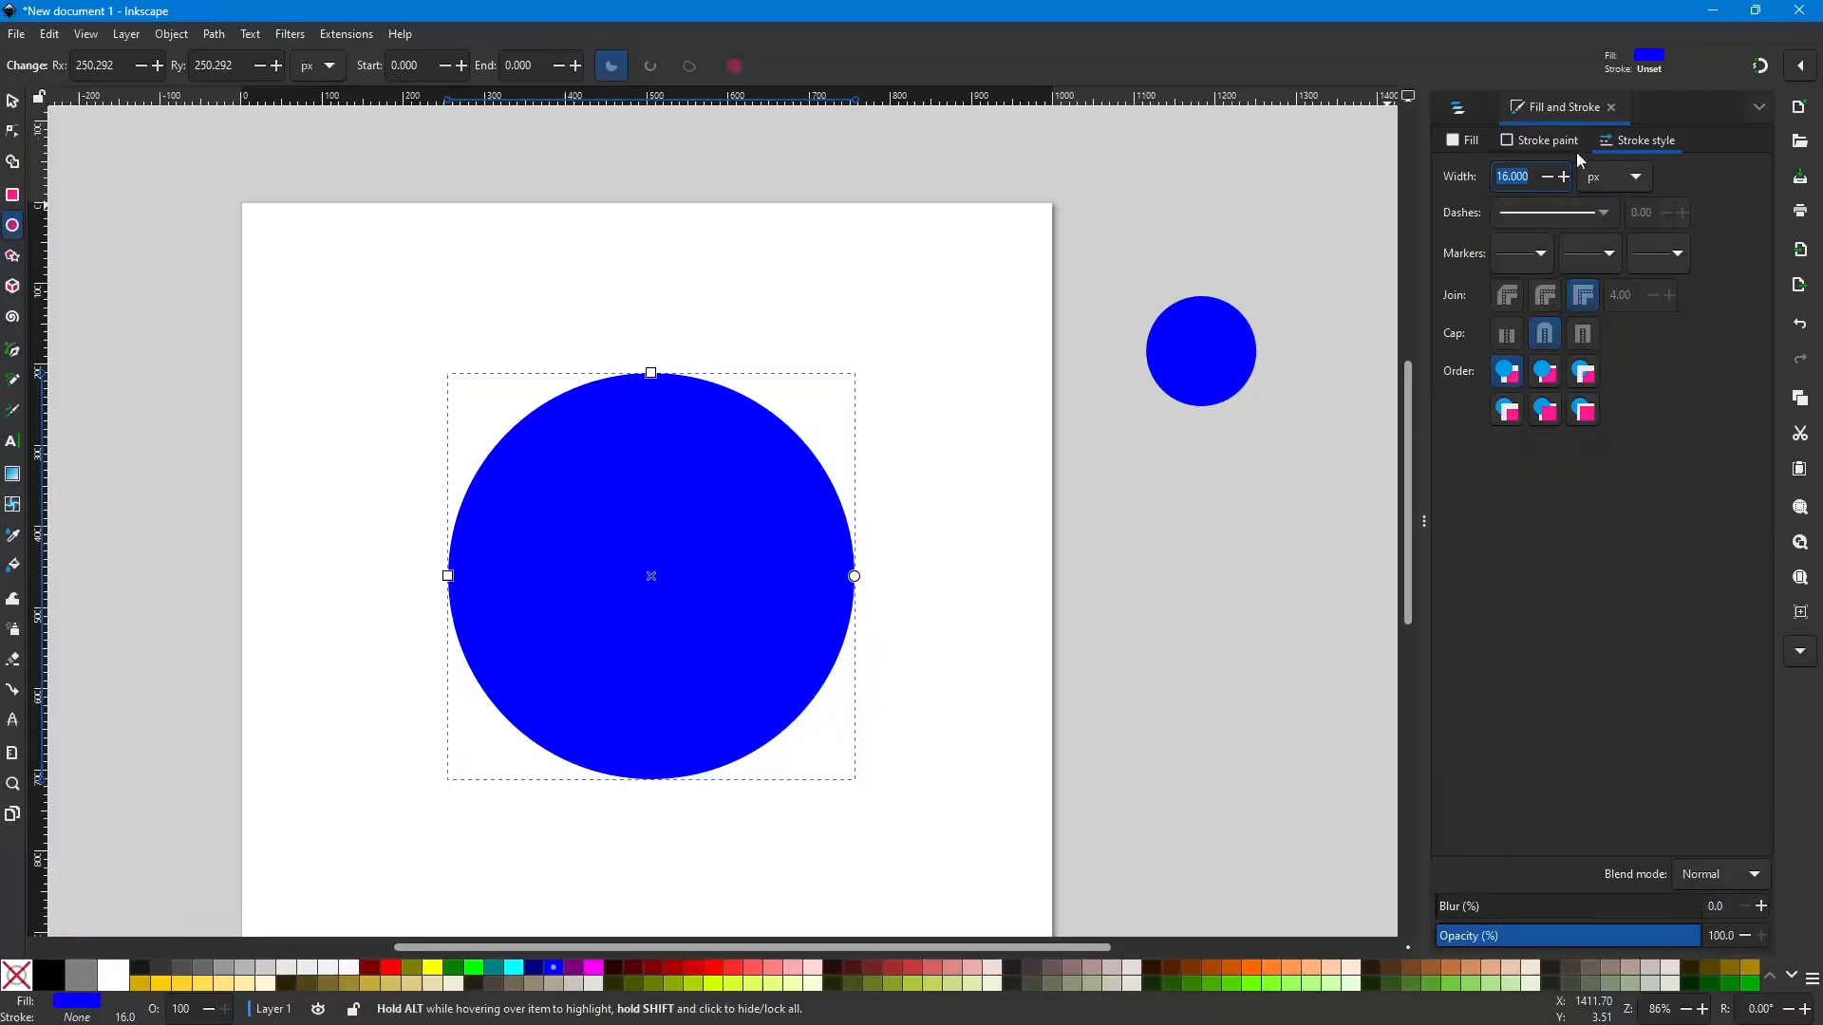
click(1544, 144)
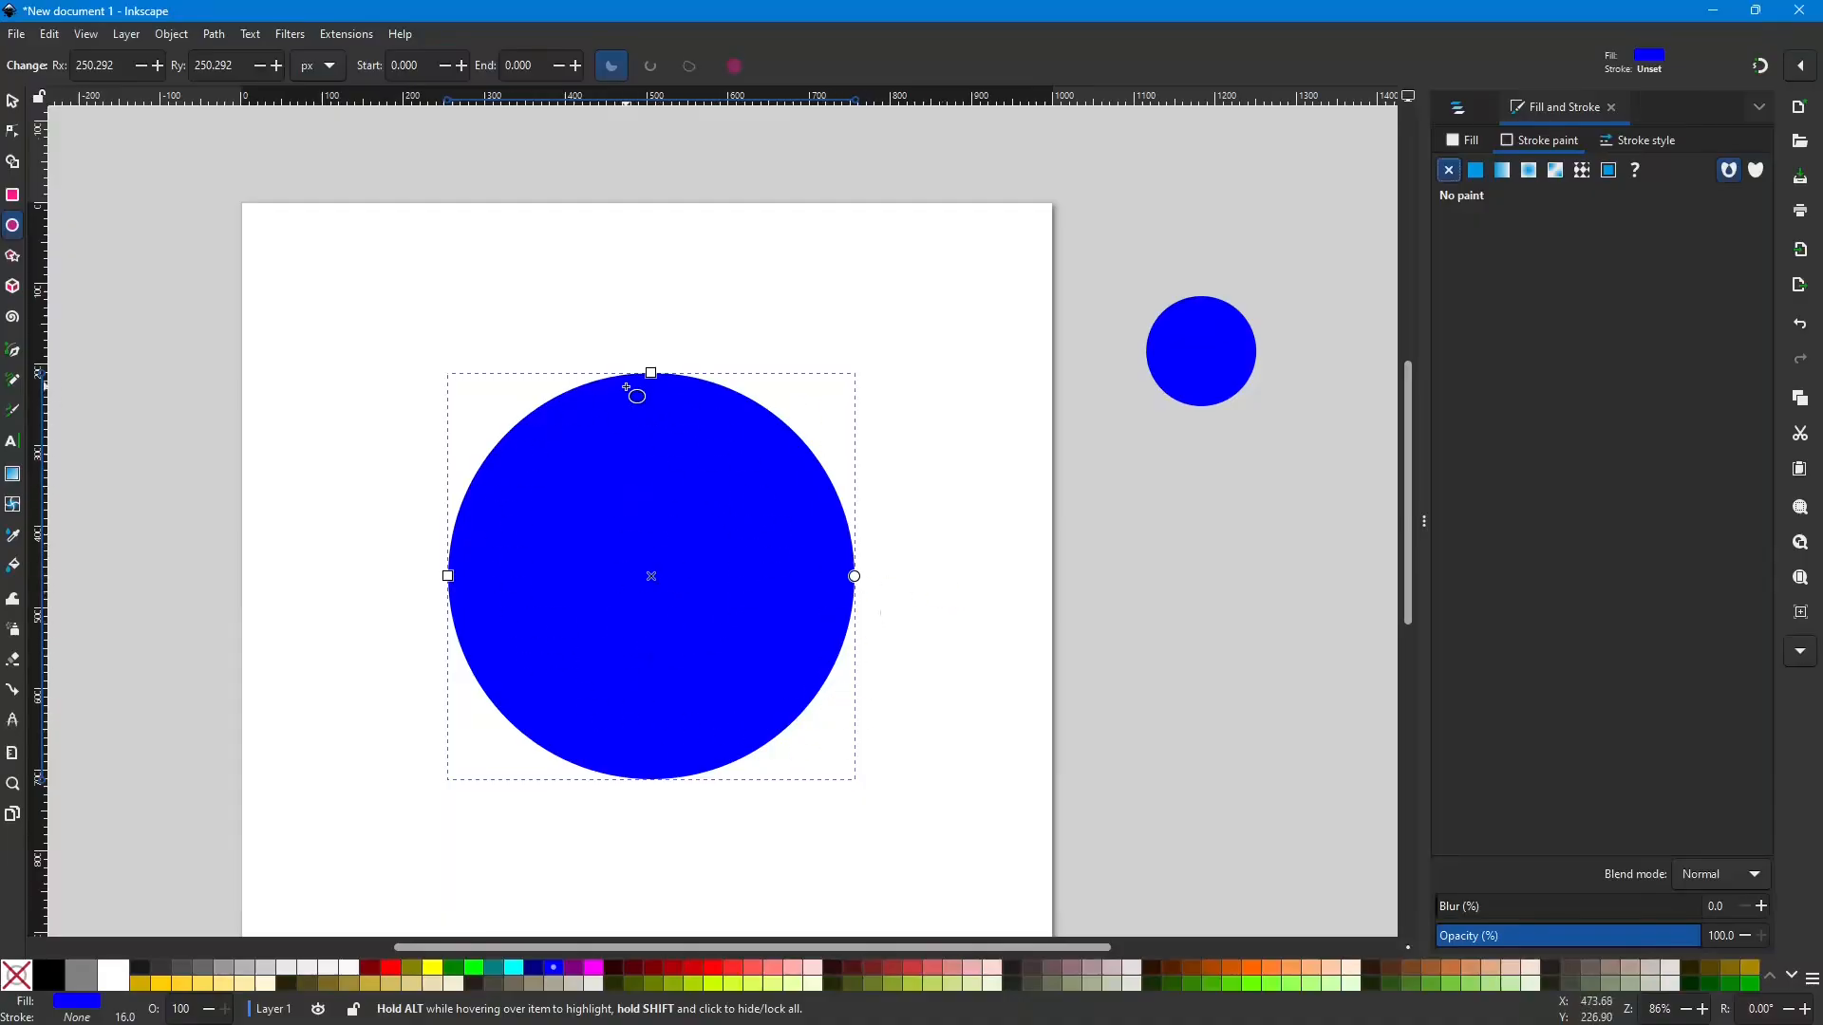
click(12, 505)
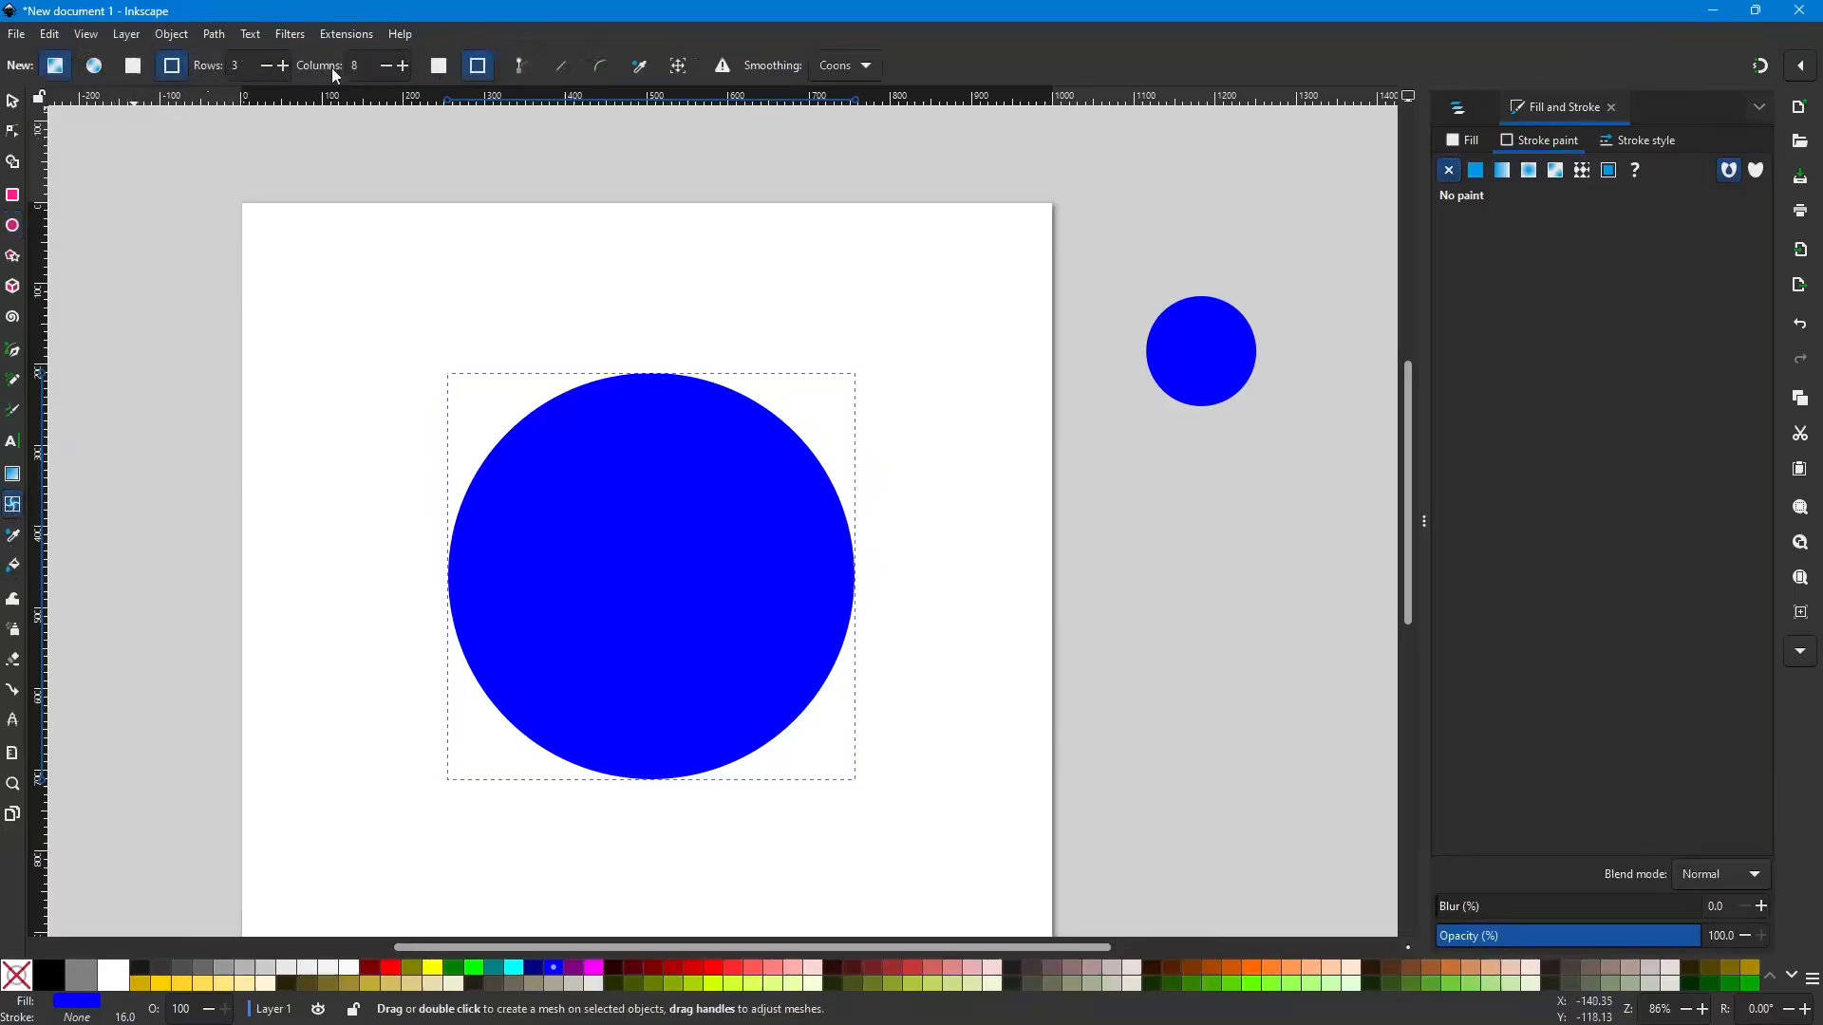
double_click(654, 572)
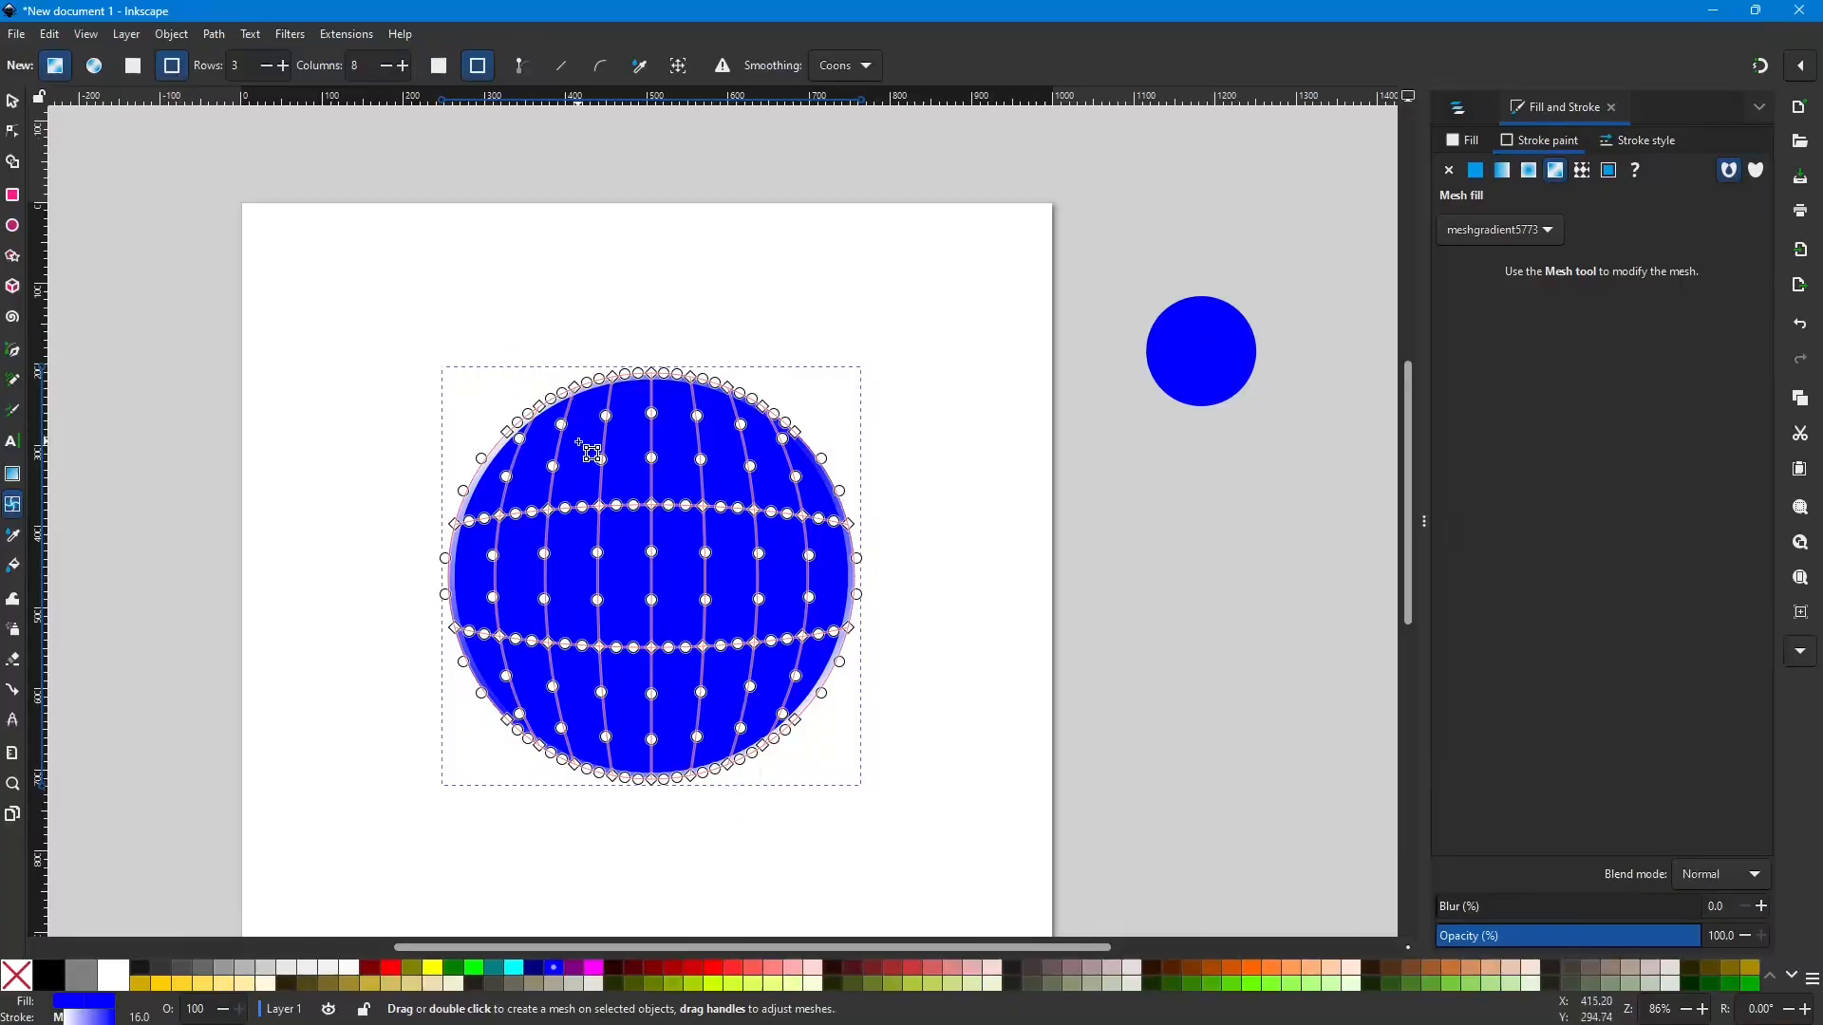
key(ctrl+z)
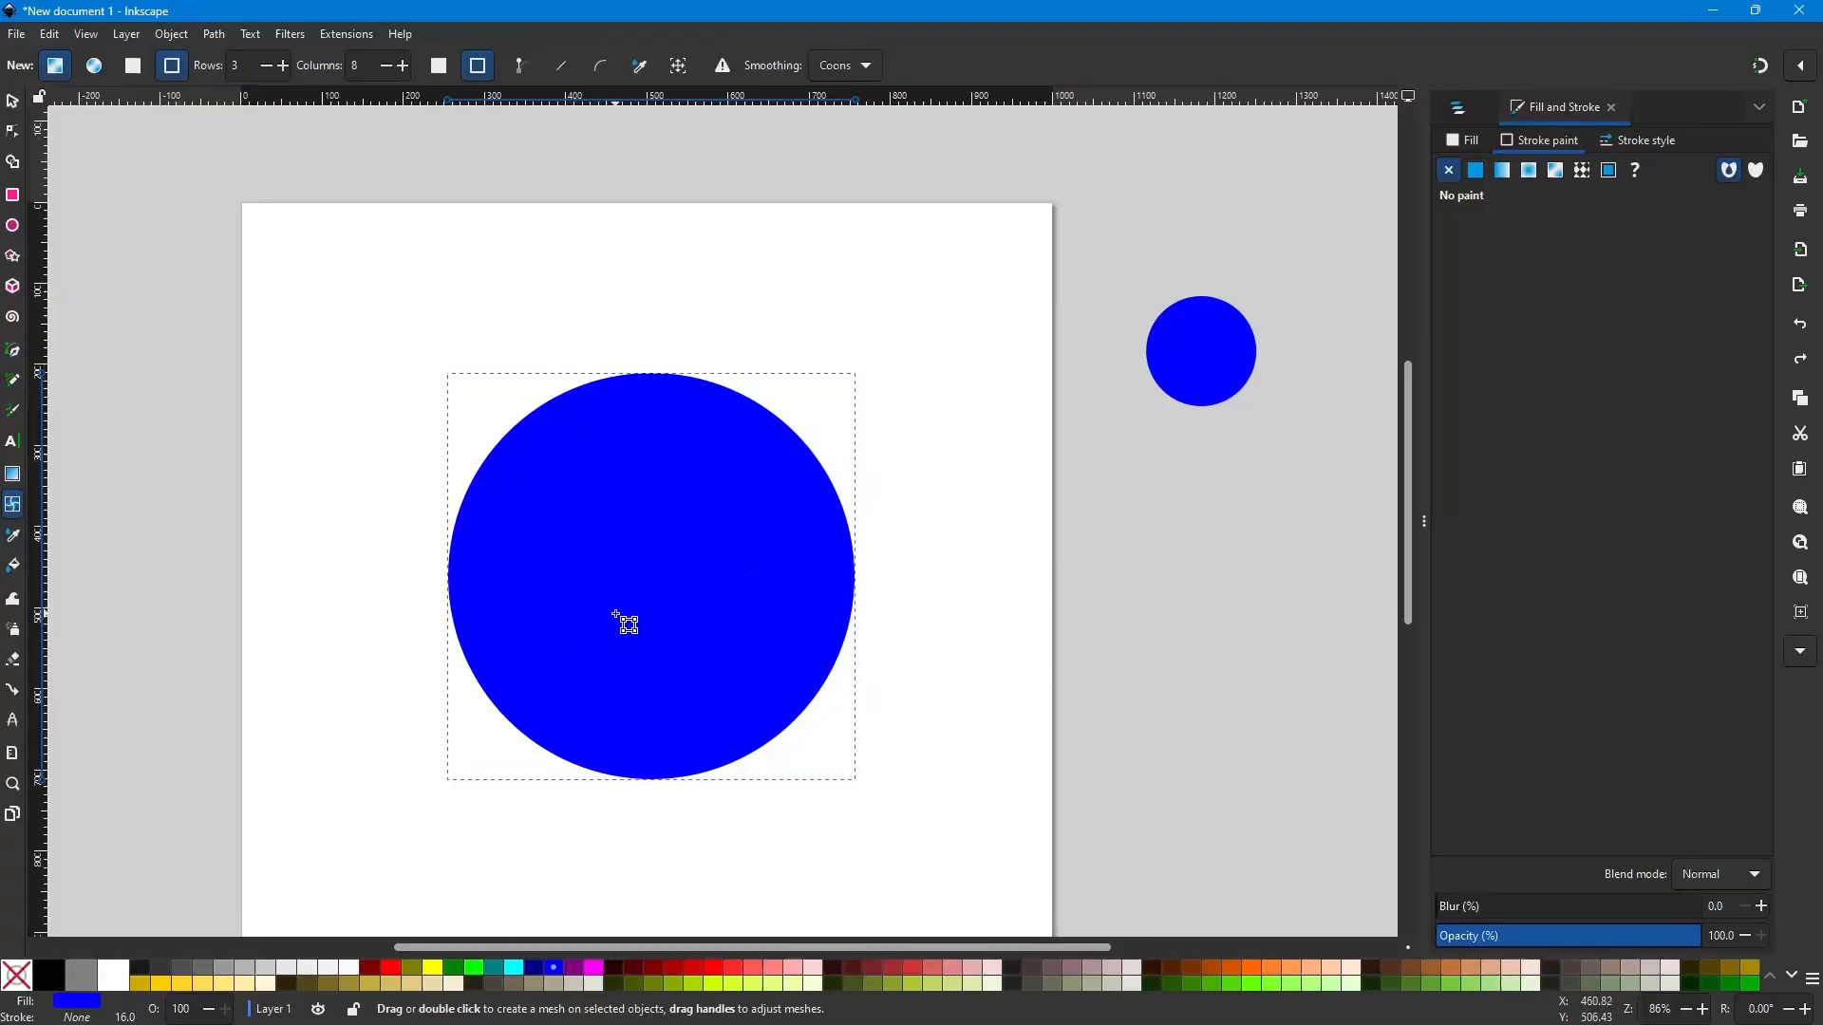
double_click(653, 608)
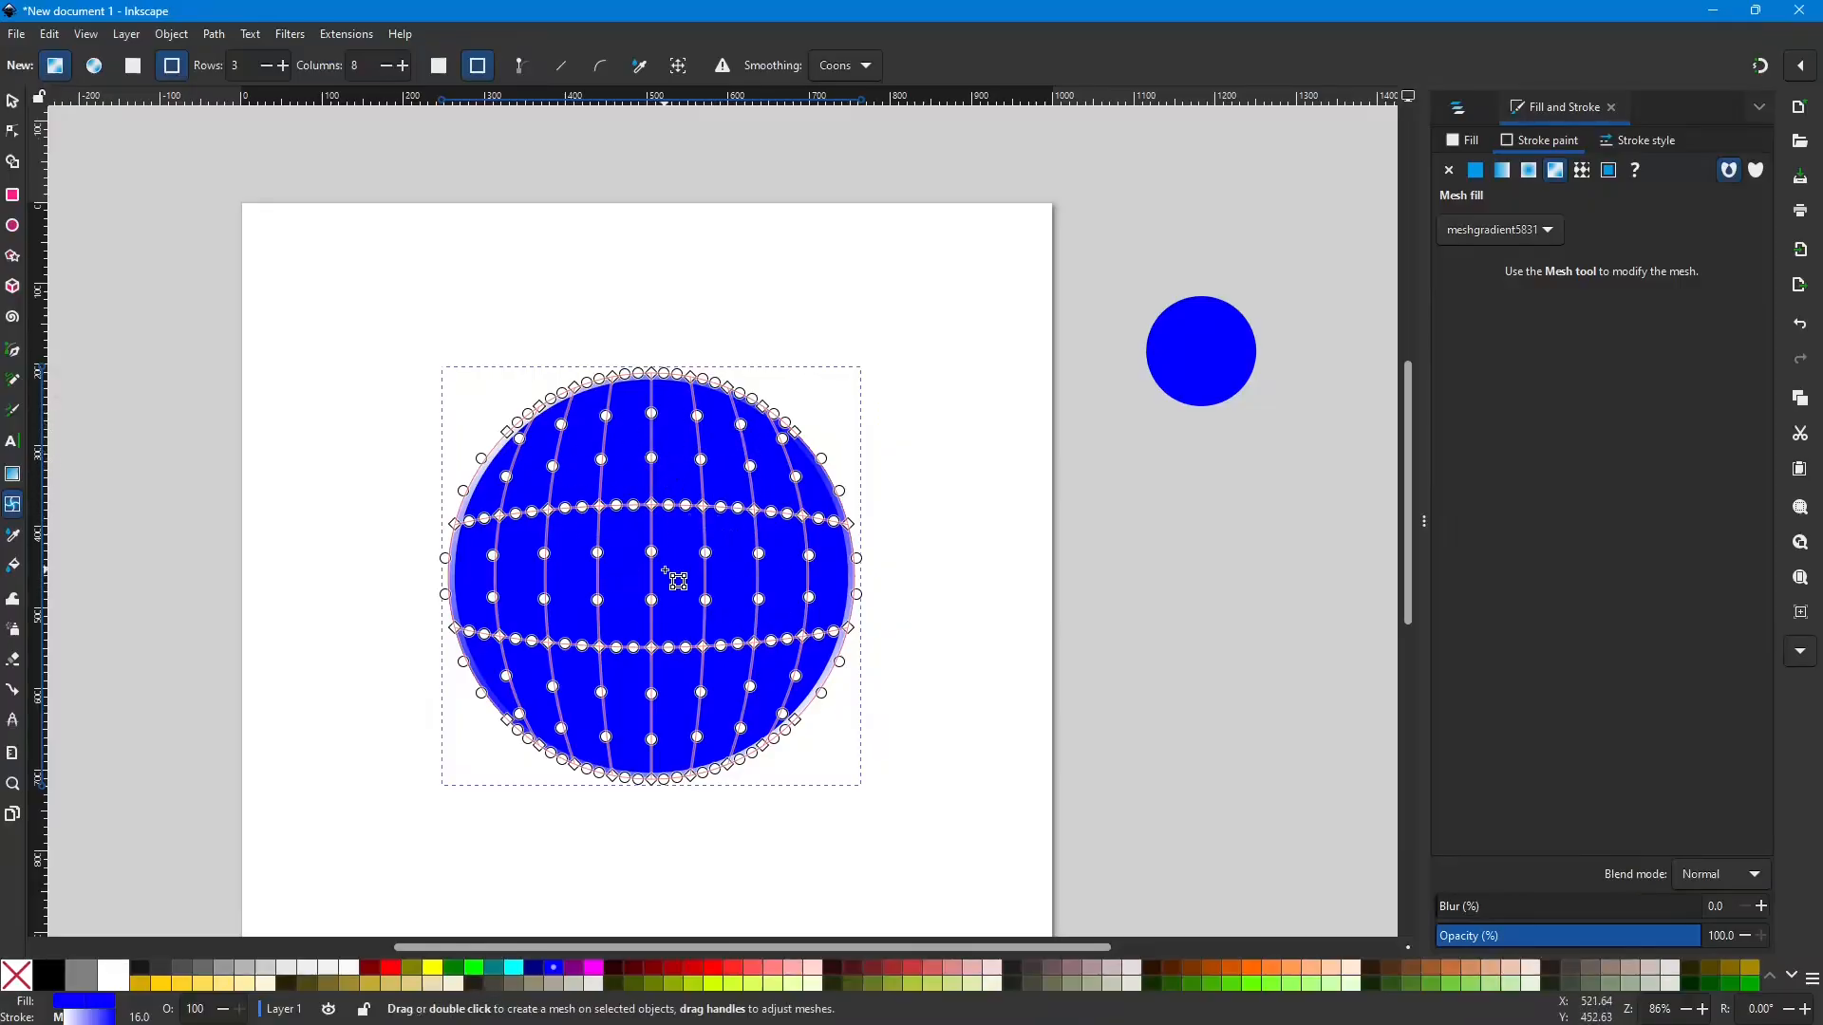
key(ctrl+z)
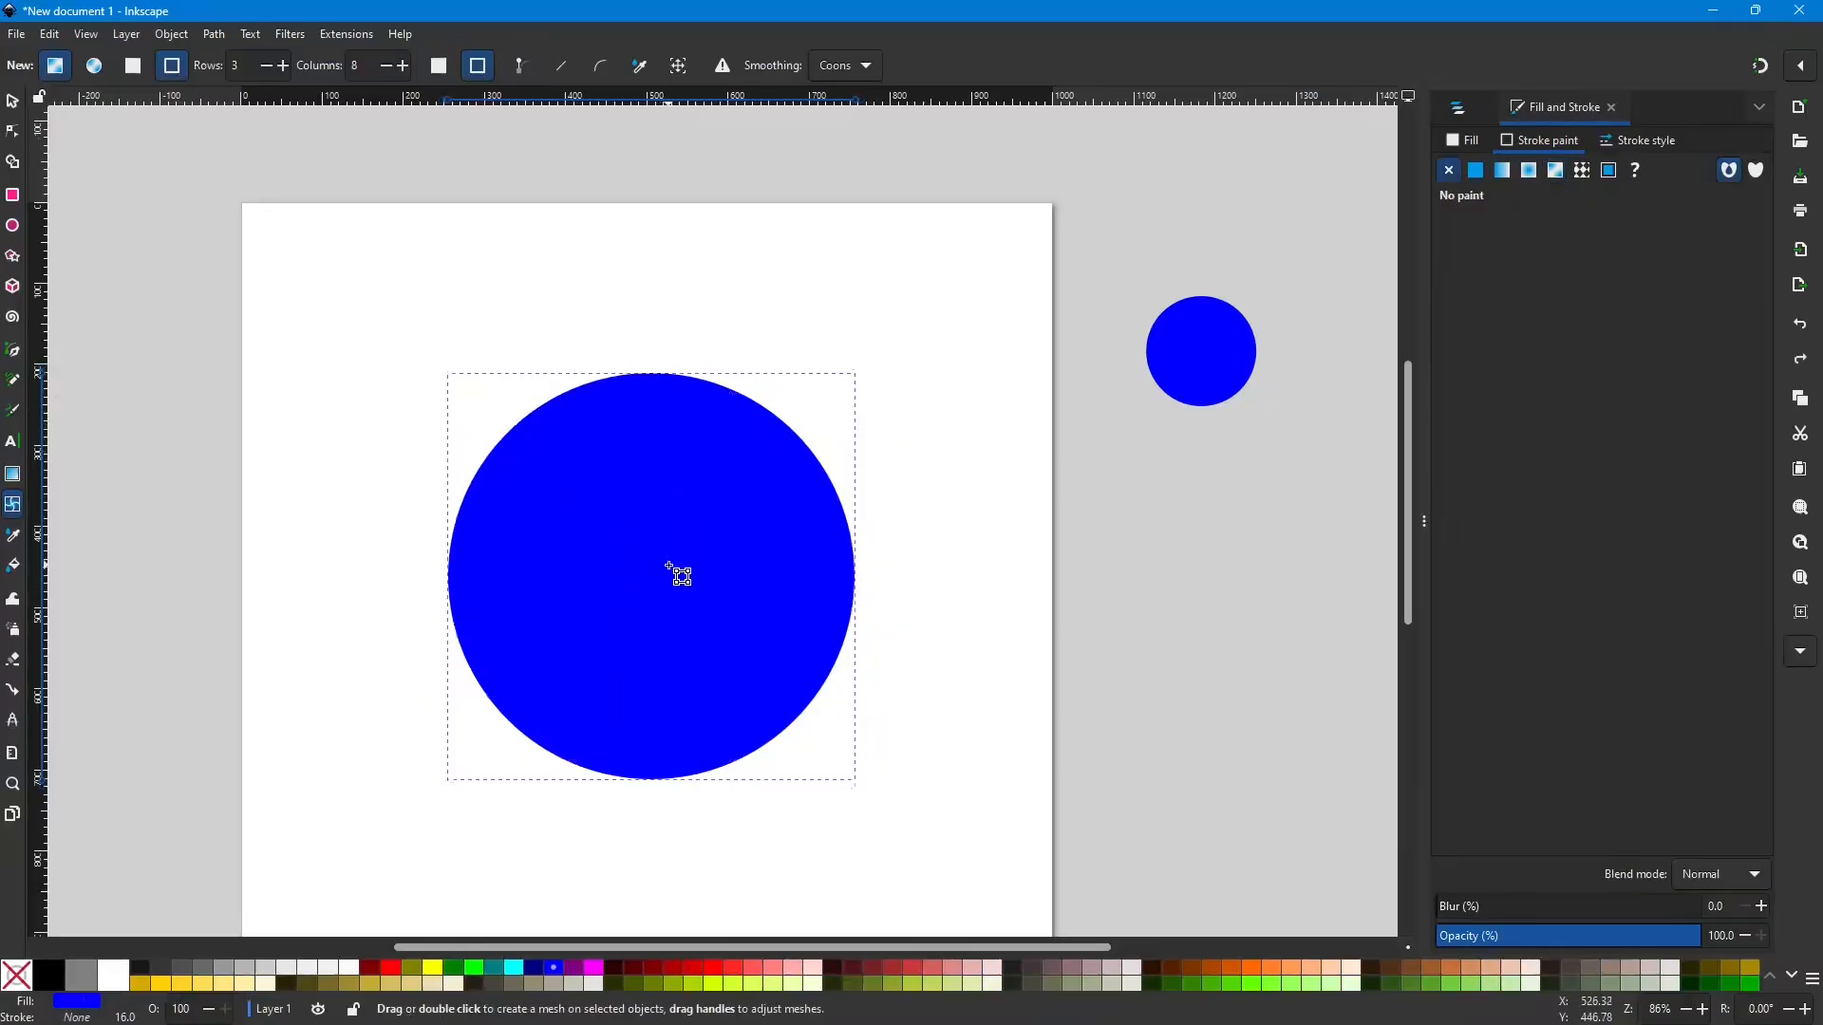
Step: Set new mesh gradients to conical type on fills, try one on the large circle, and undo it
click(135, 70)
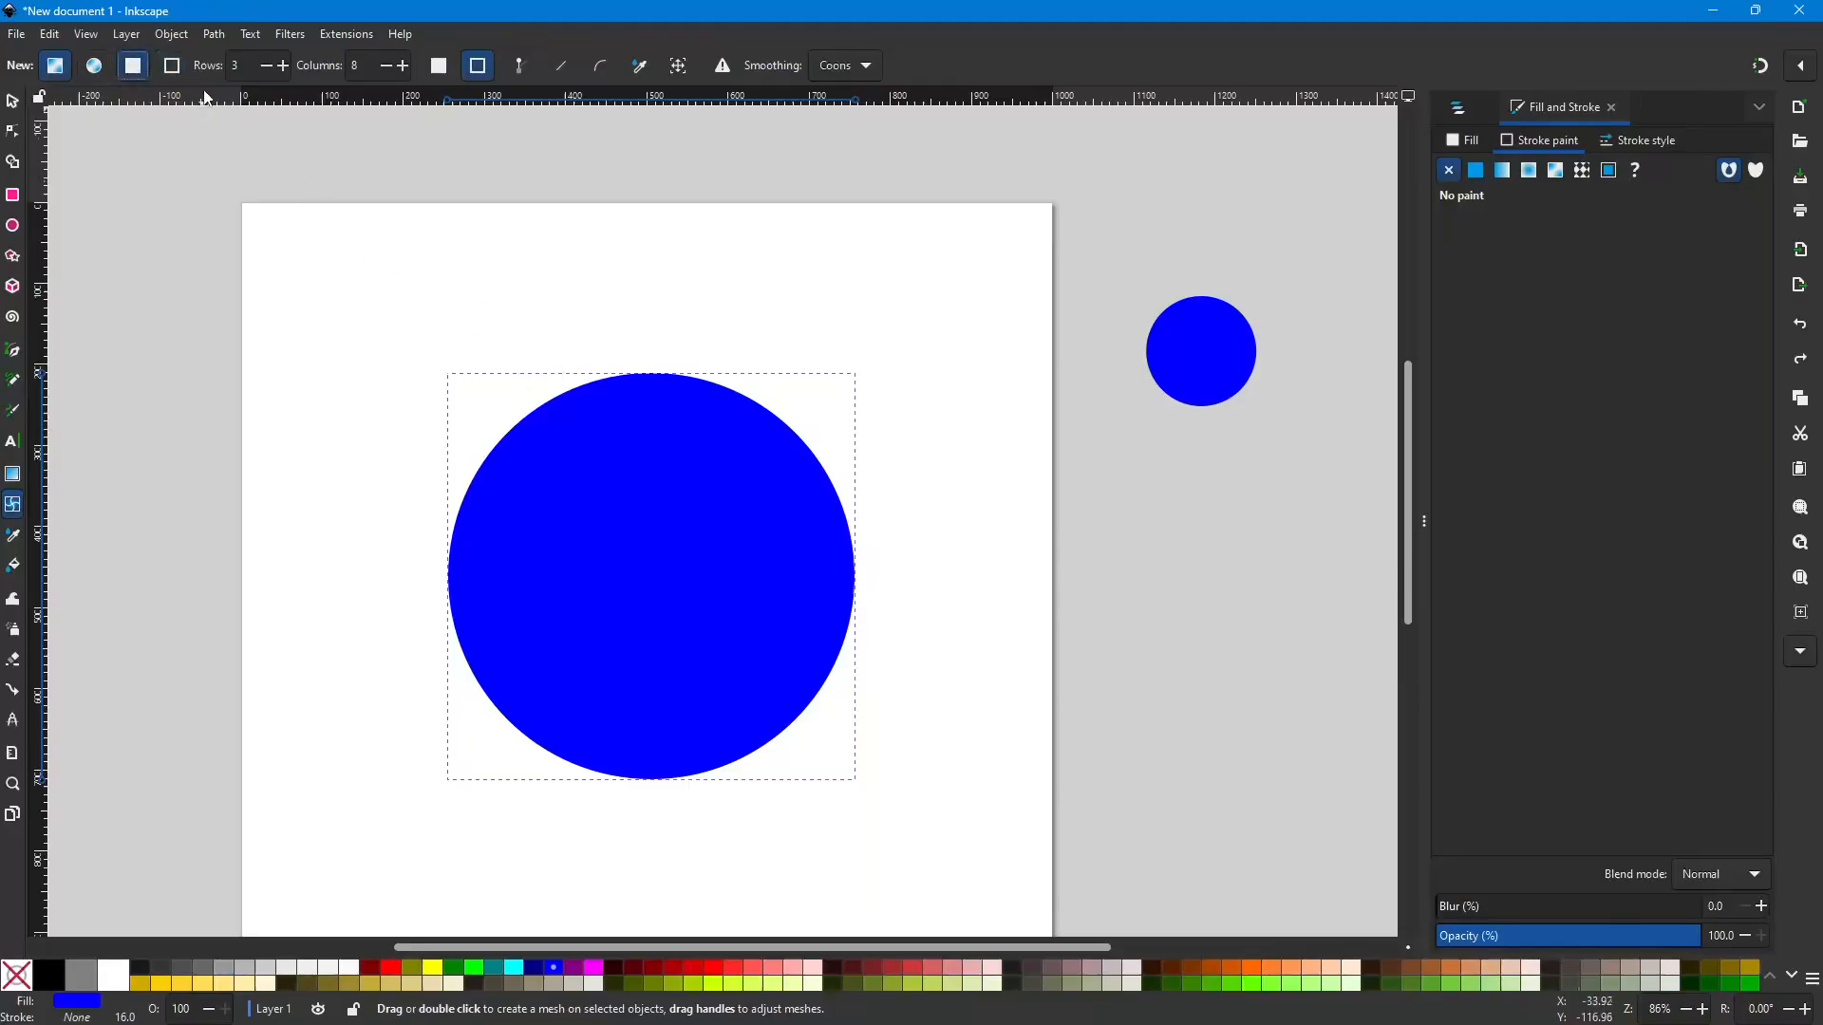
click(94, 70)
double_click(657, 572)
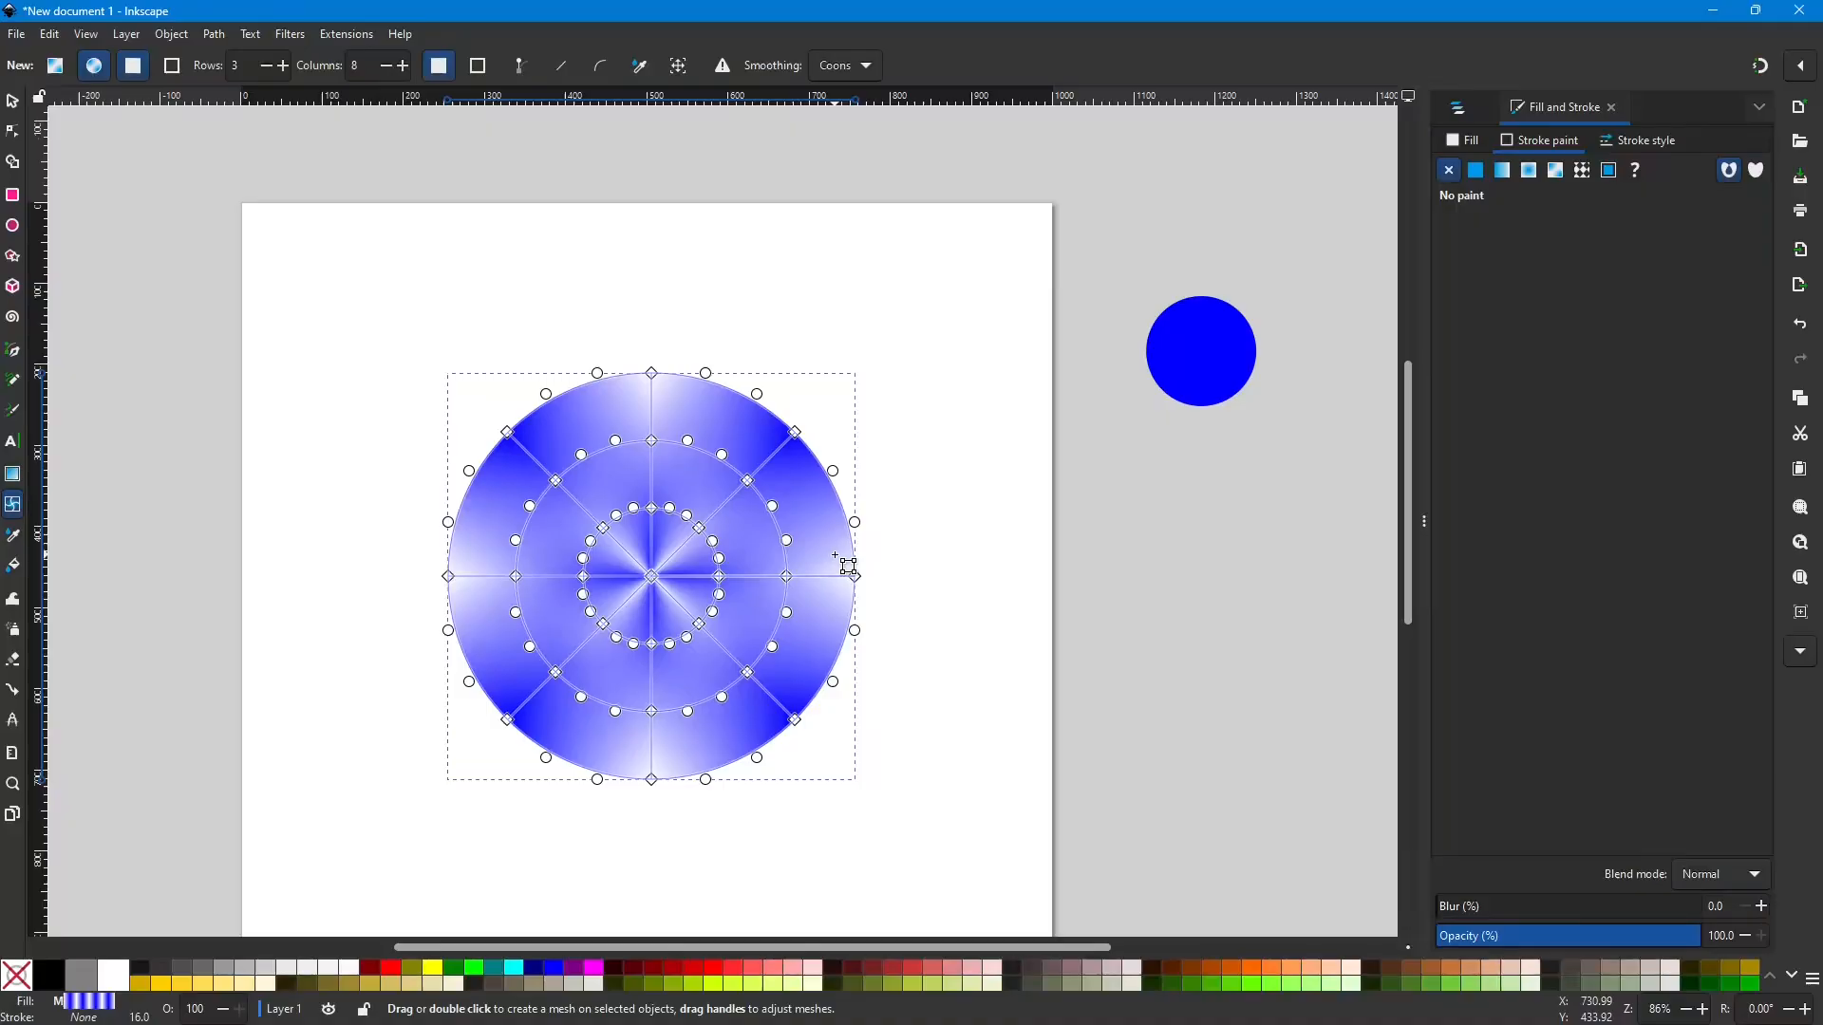
key(ctrl+z)
key(ctrl+z)
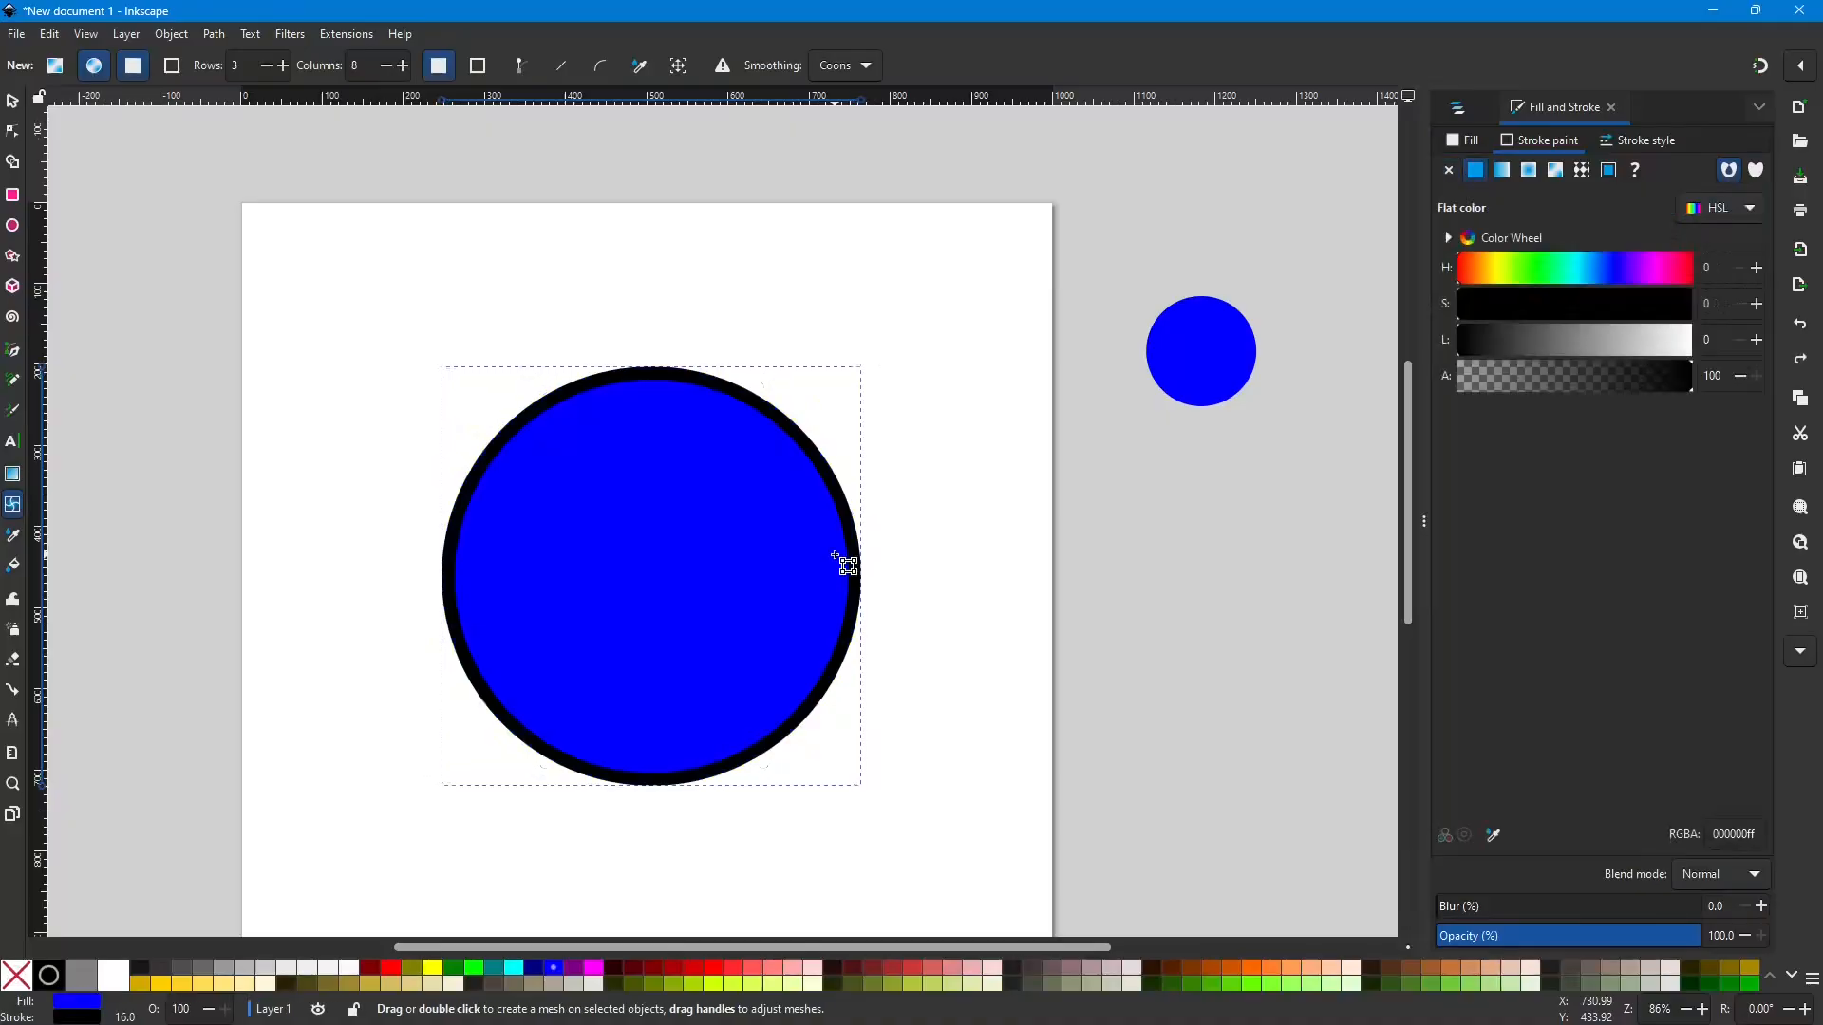
key(ctrl+z)
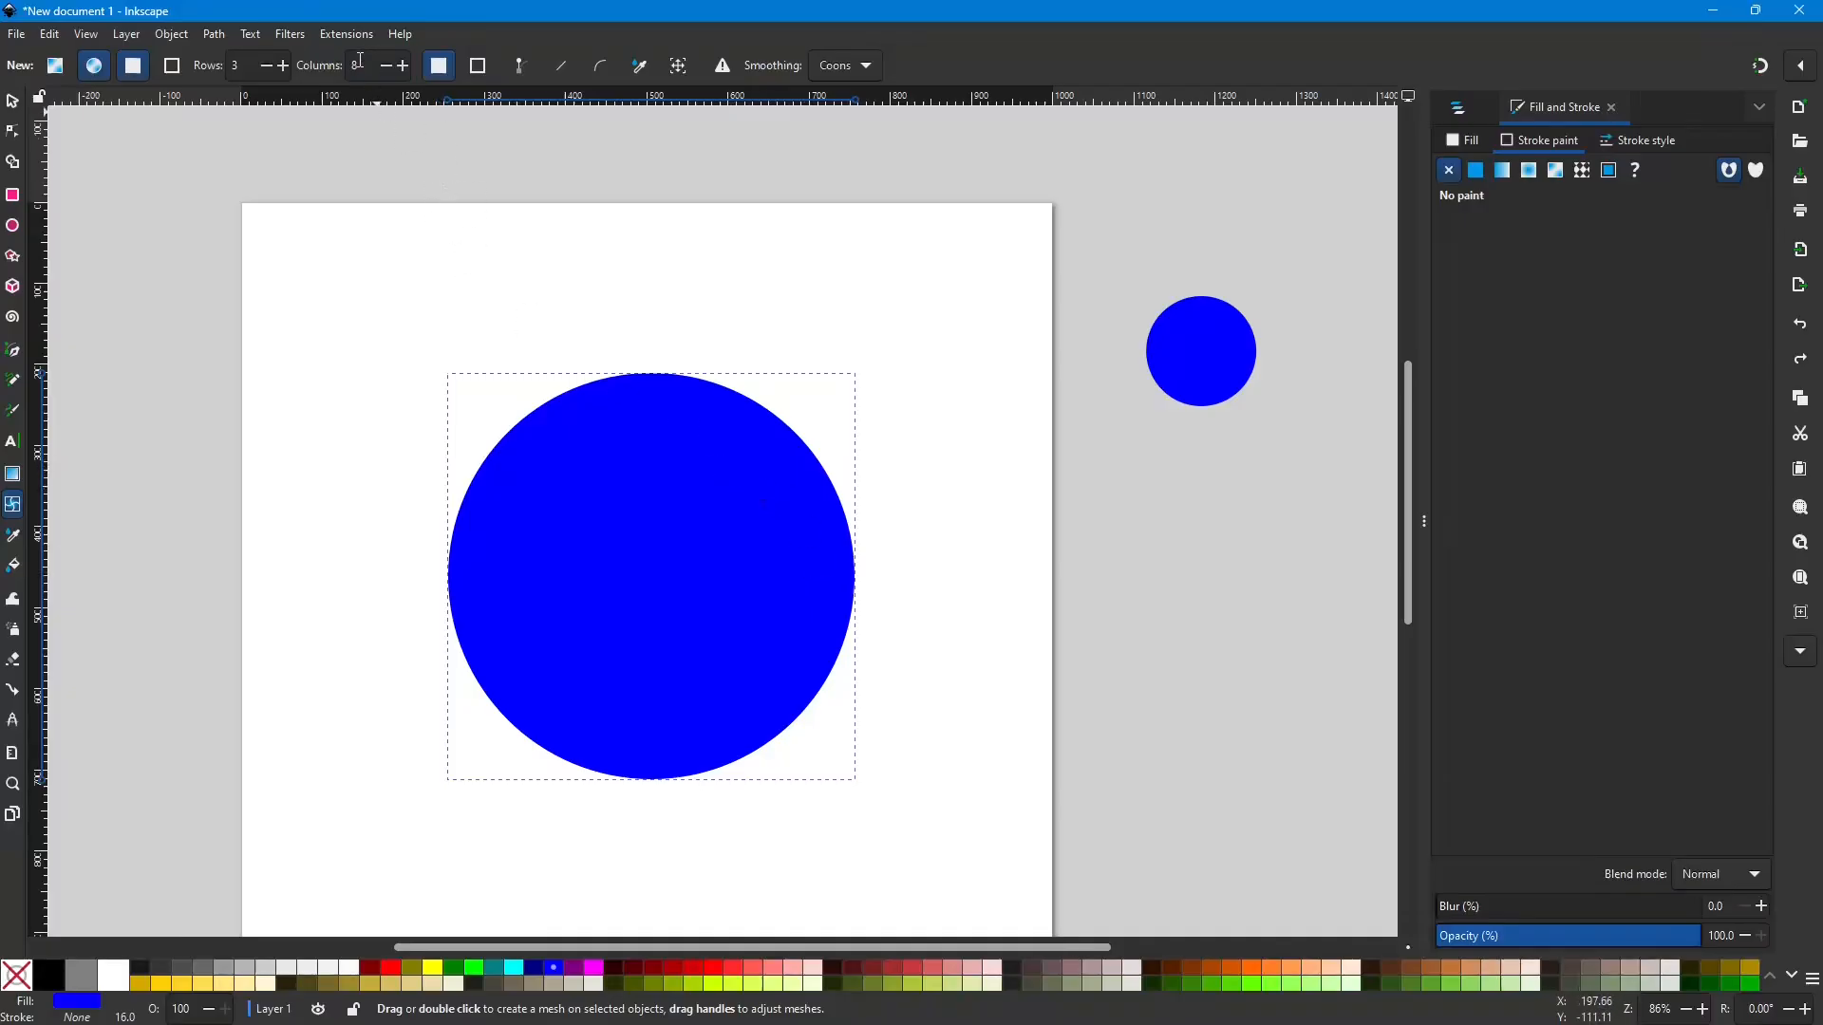
Step: Create a conical mesh gradient with 1 row and 1 column on the large circle's fill
text(11)
key(Tab)
double_click(669, 593)
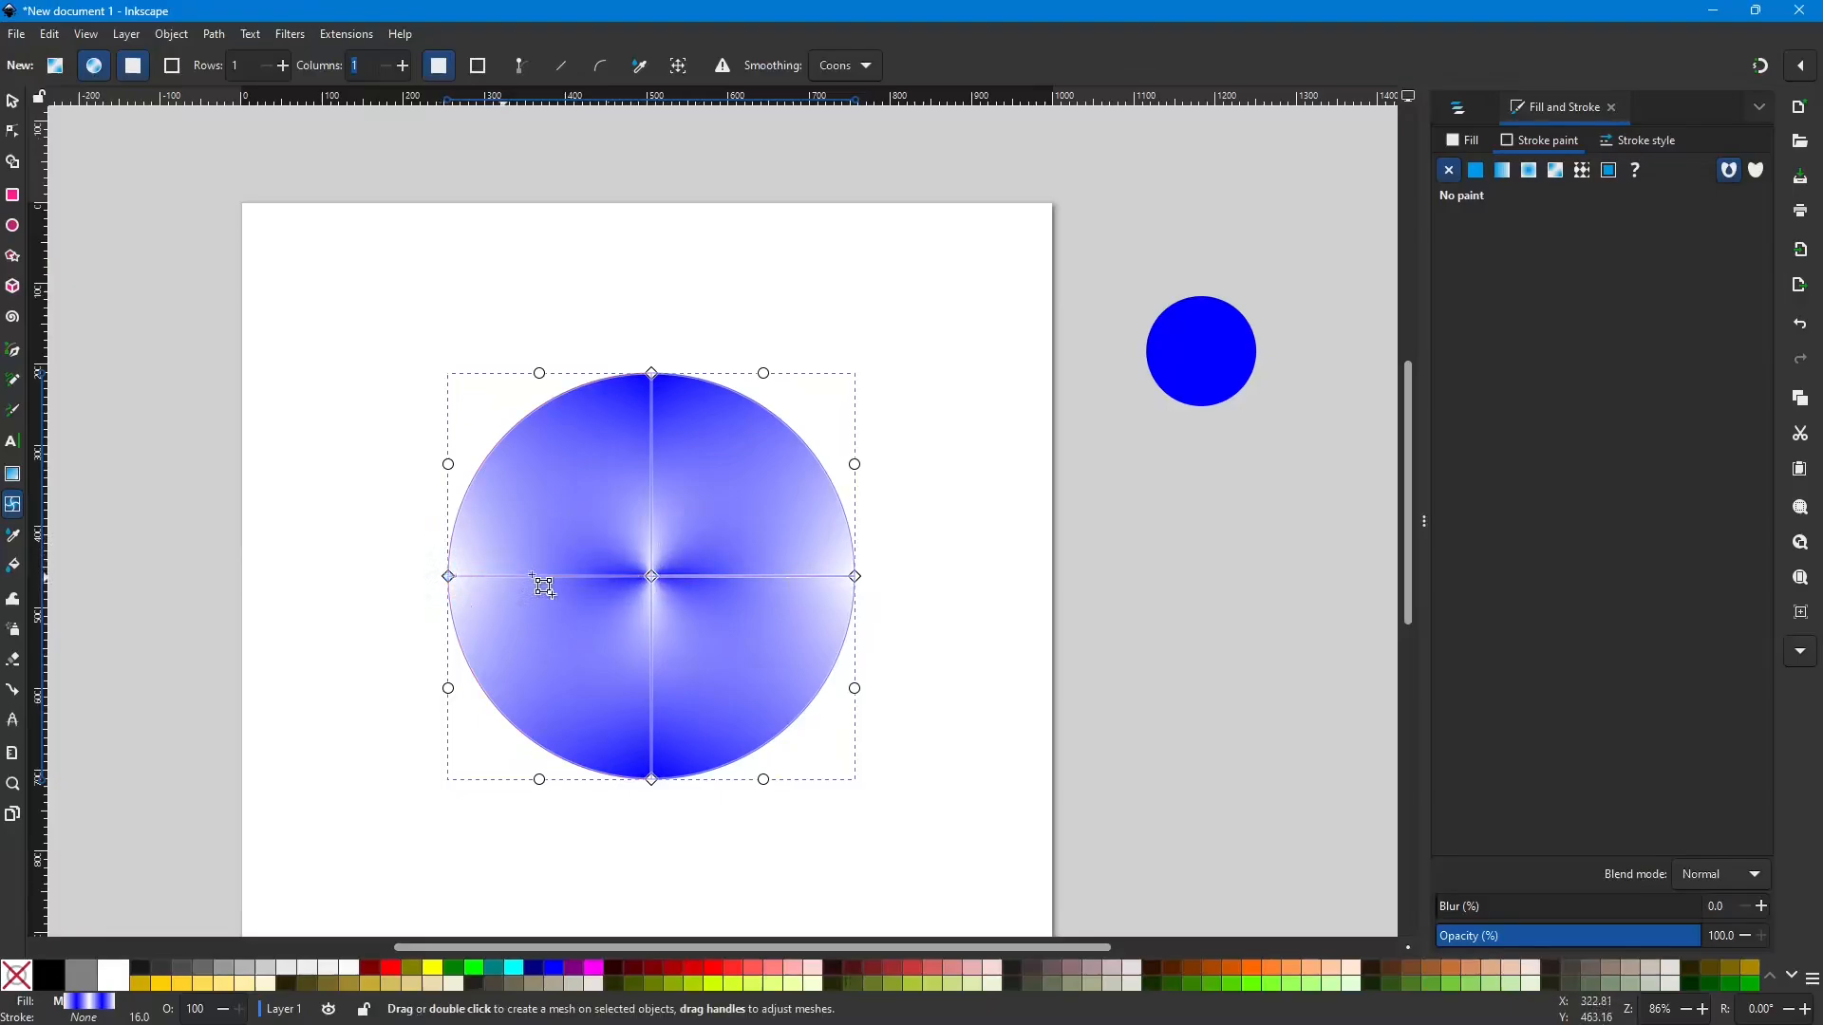
Step: Color the mesh's outer nodes: red on the circle's left edge, yellow at its top, and lime on its right edge
click(449, 576)
click(390, 968)
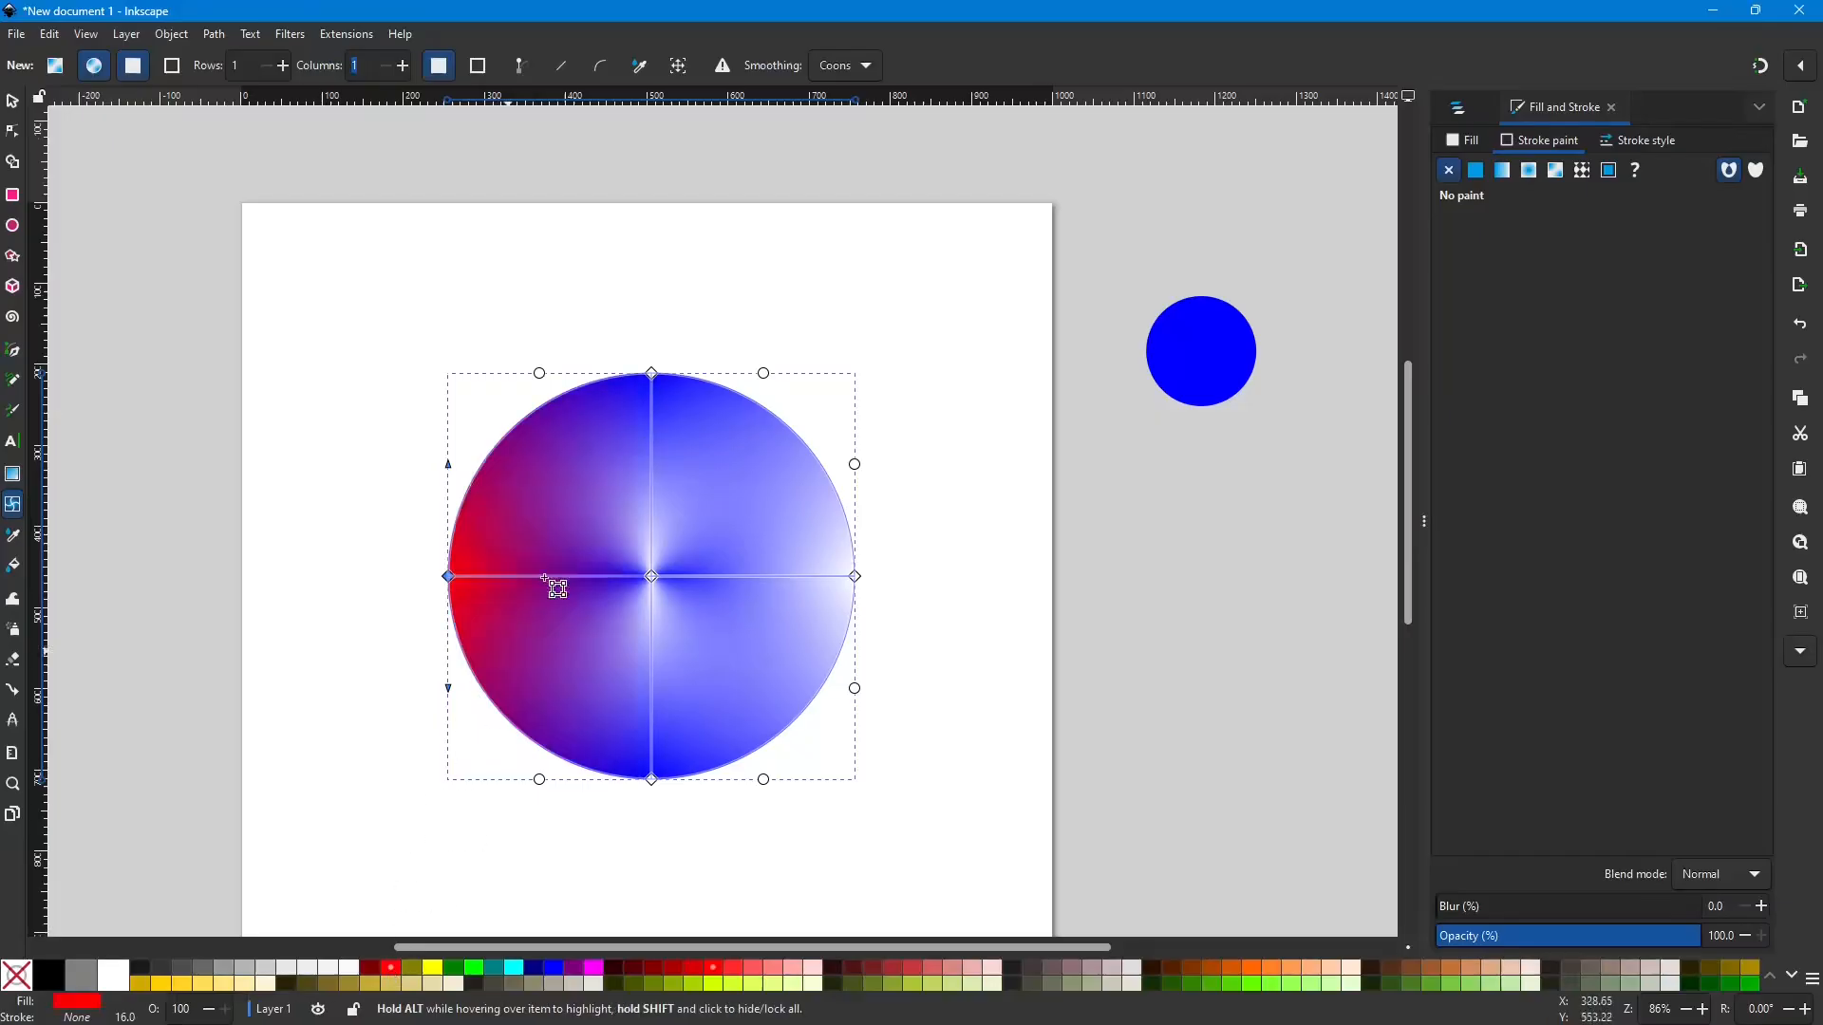
click(653, 375)
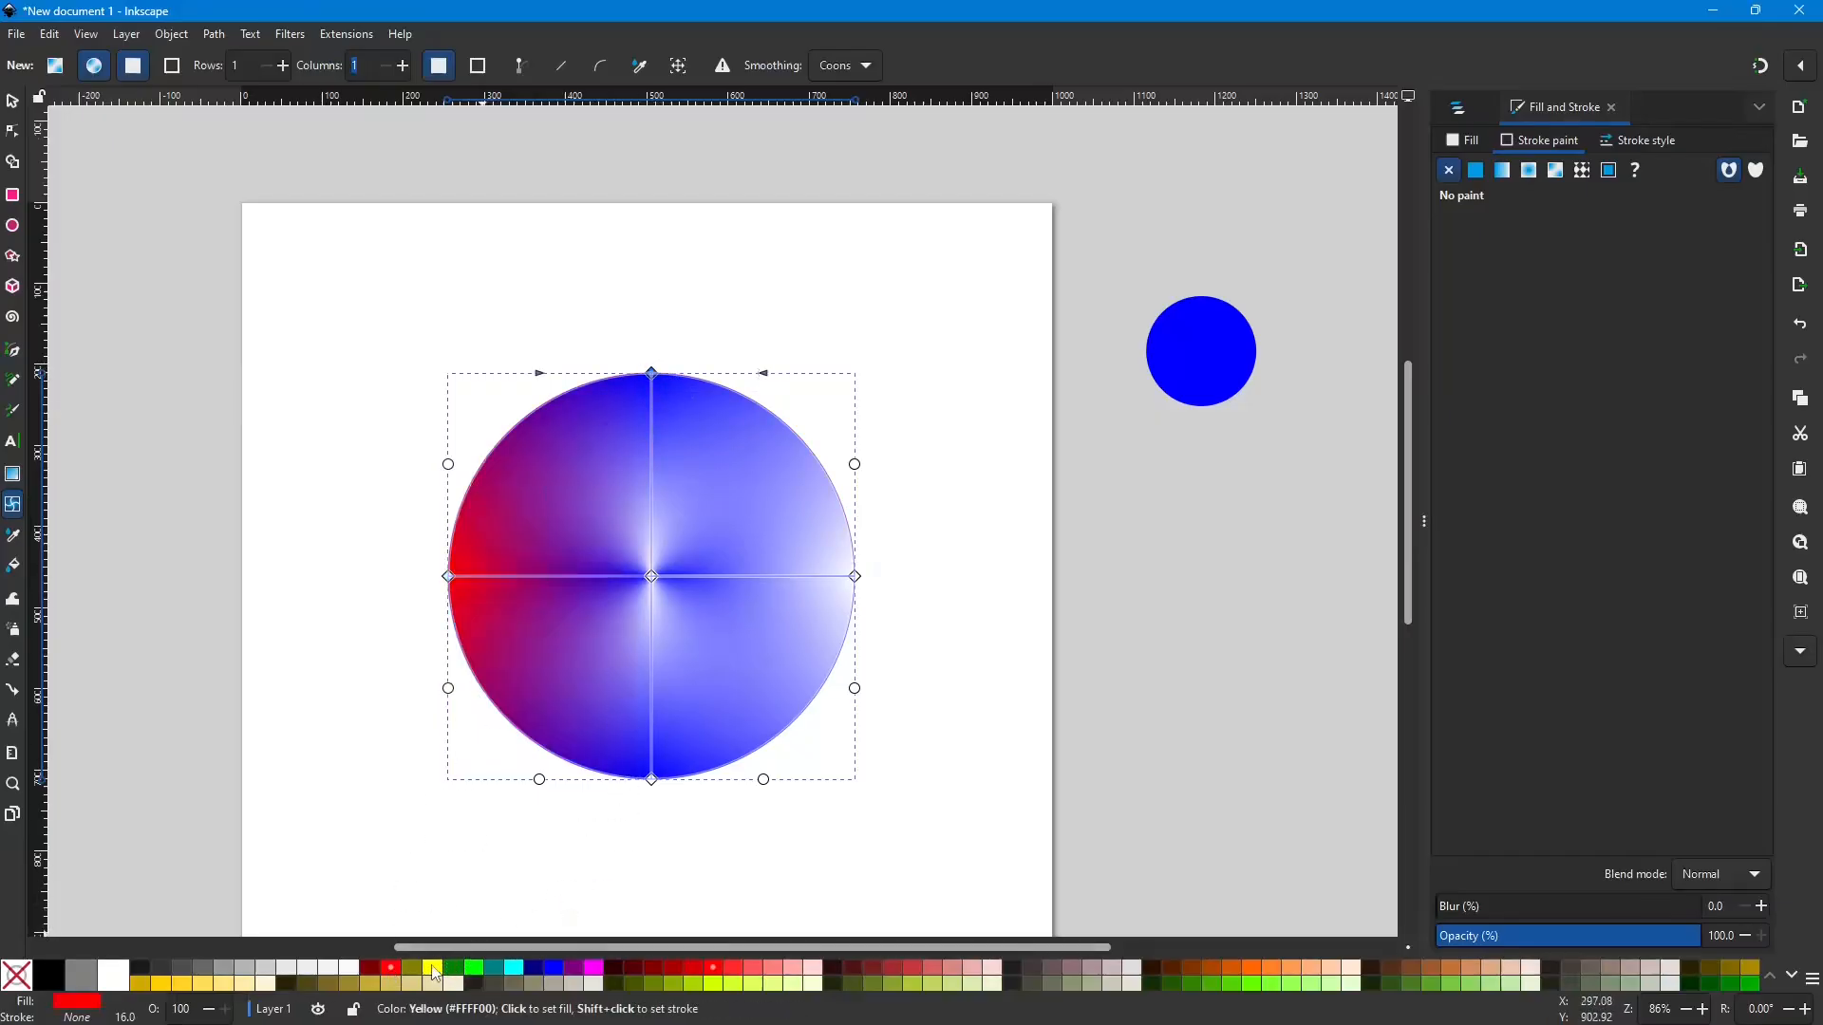
click(436, 973)
click(856, 577)
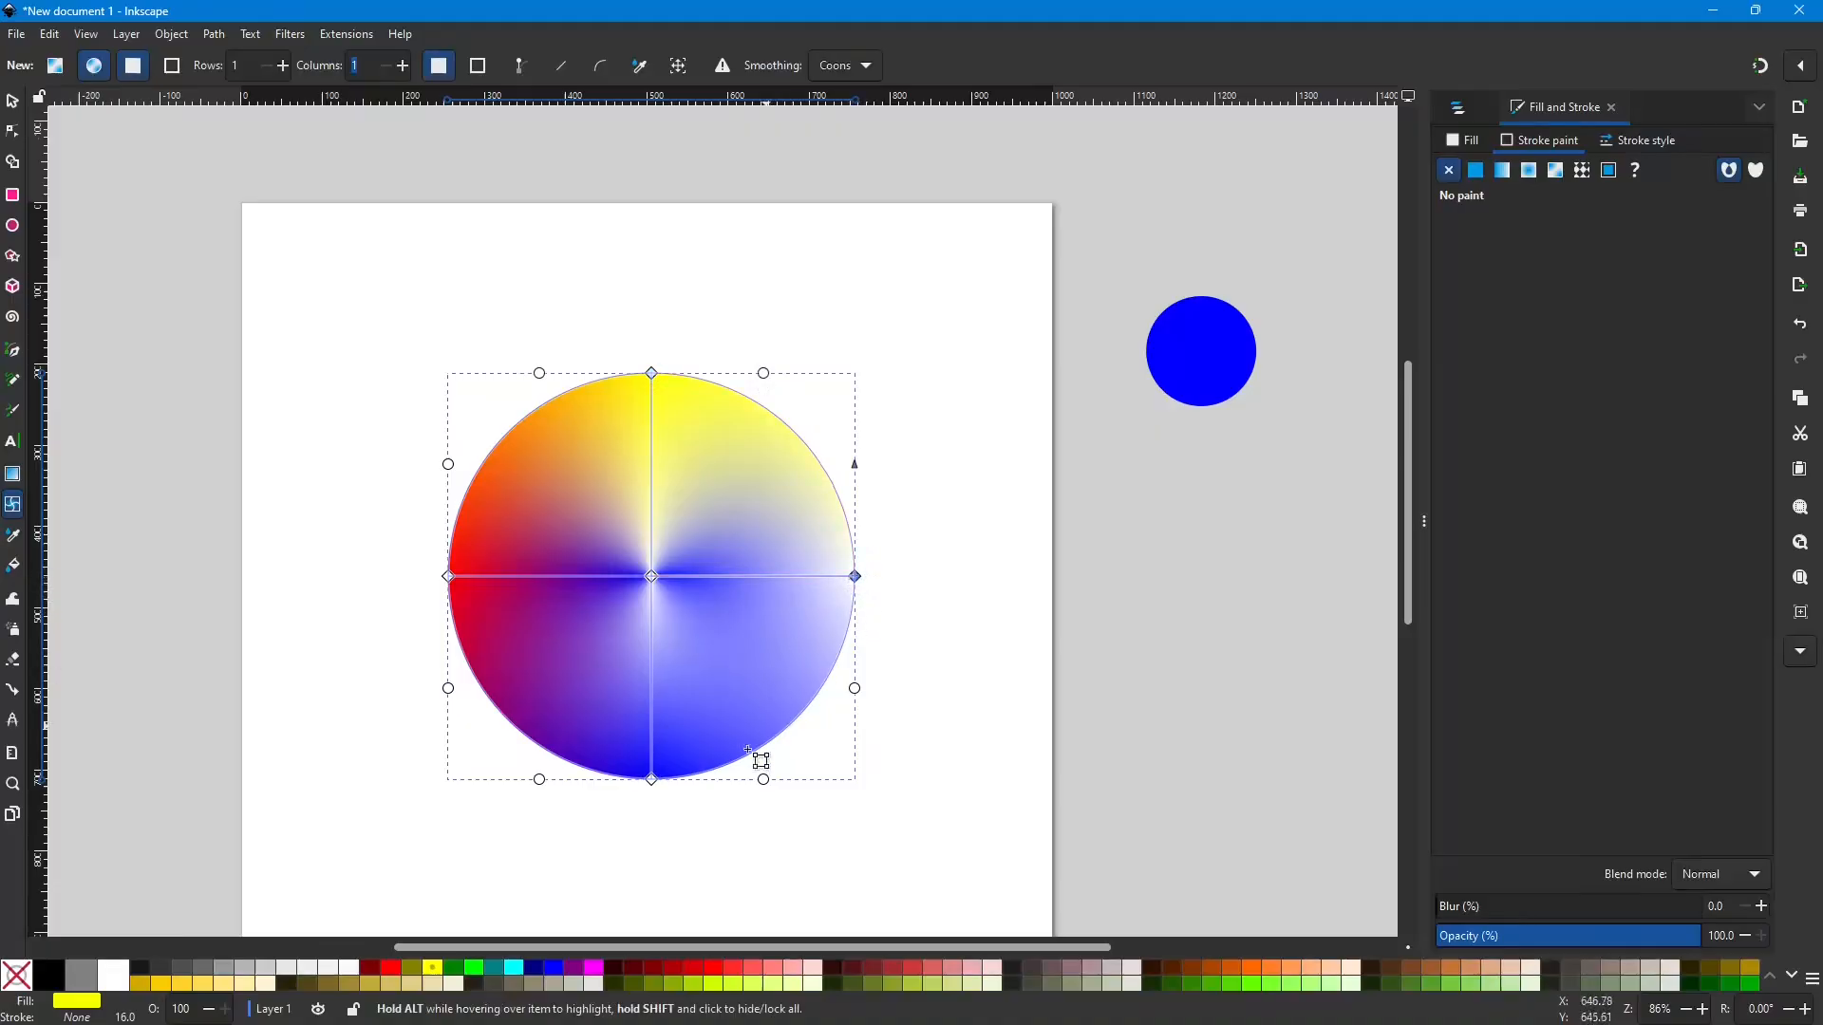
click(472, 968)
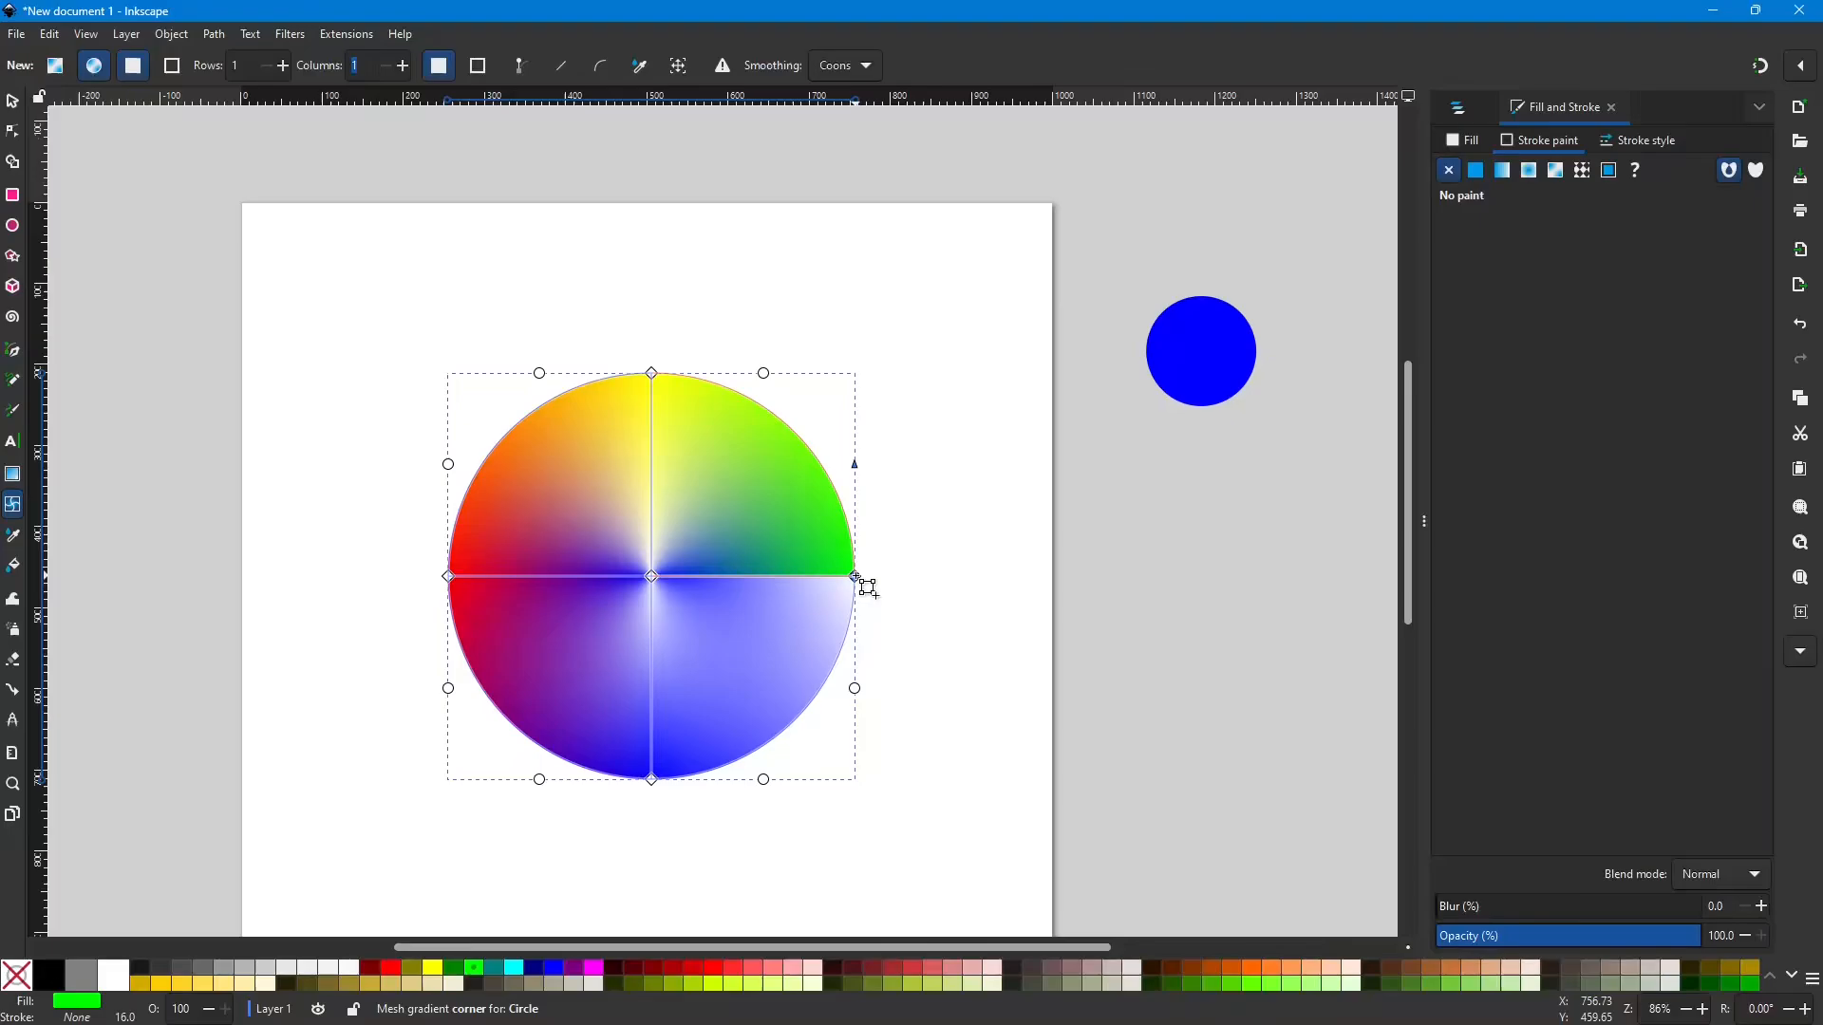
Step: Separate the two overlapping nodes on the circle's right edge, color the lower one lime, and bring them back together
mouse_move(855, 576)
mouse_down()
mouse_move(834, 528)
mouse_move(865, 543)
mouse_up()
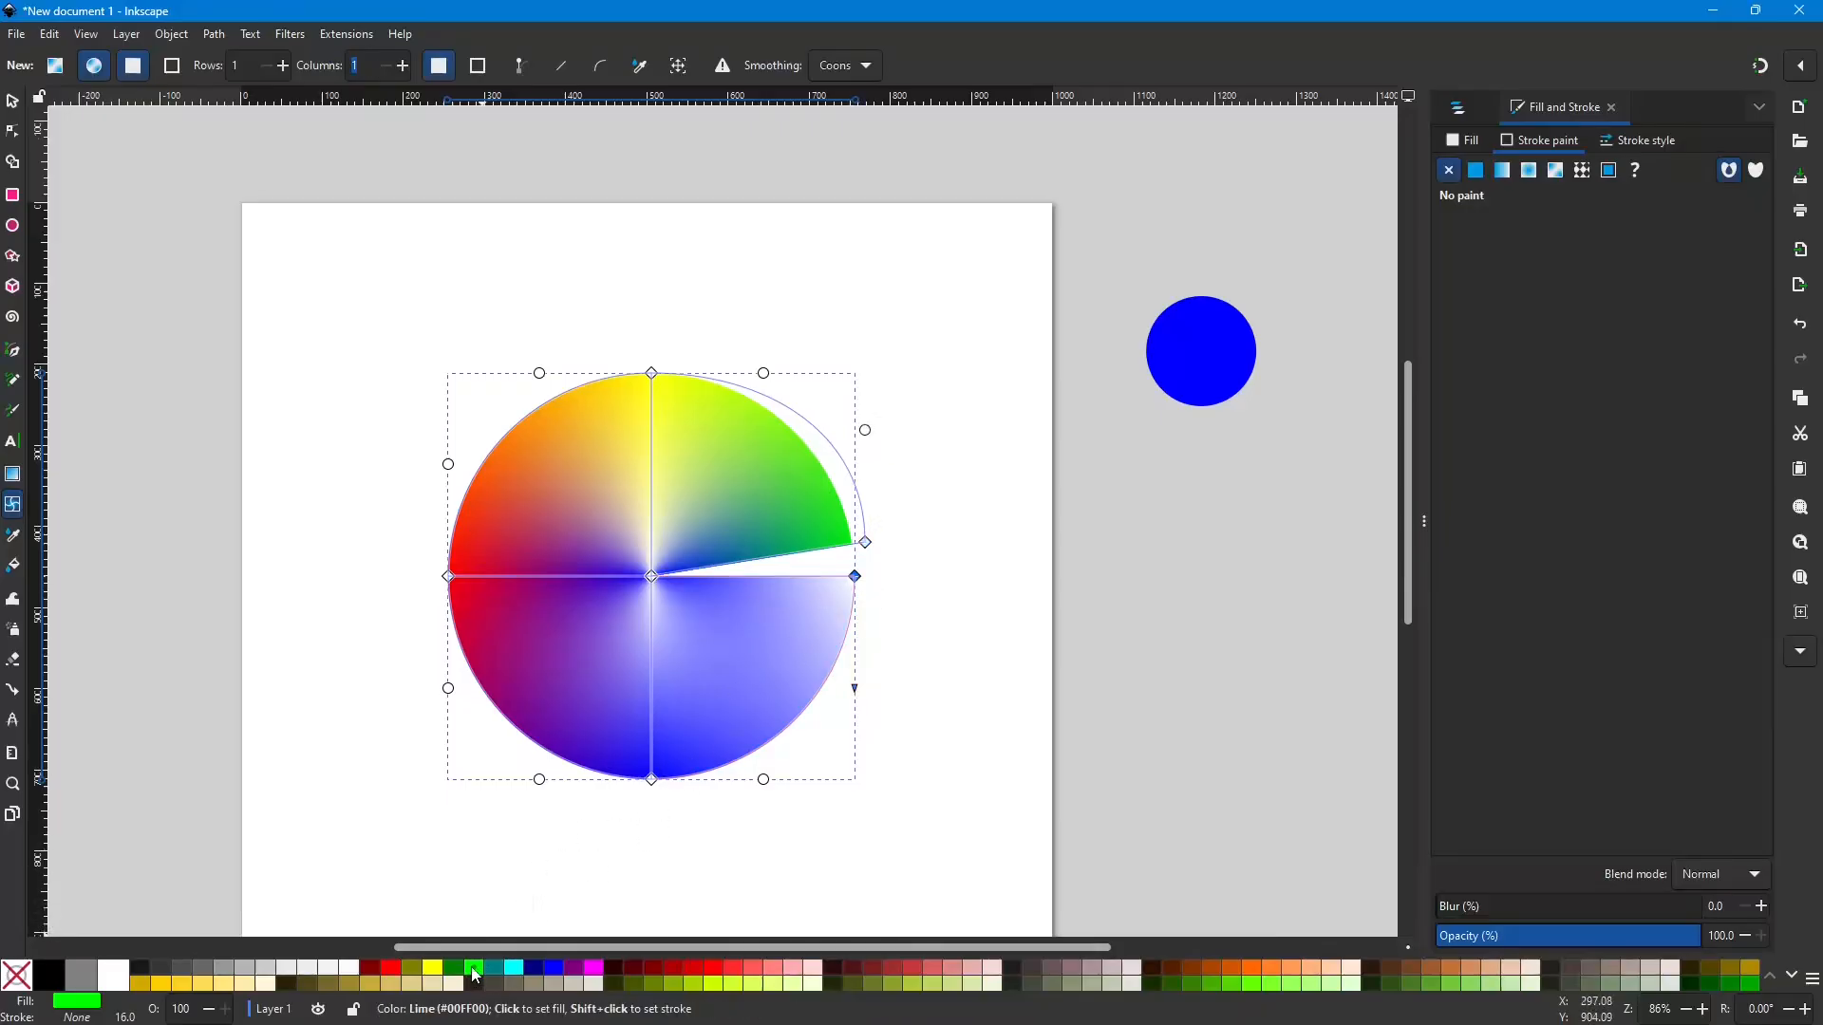
click(478, 973)
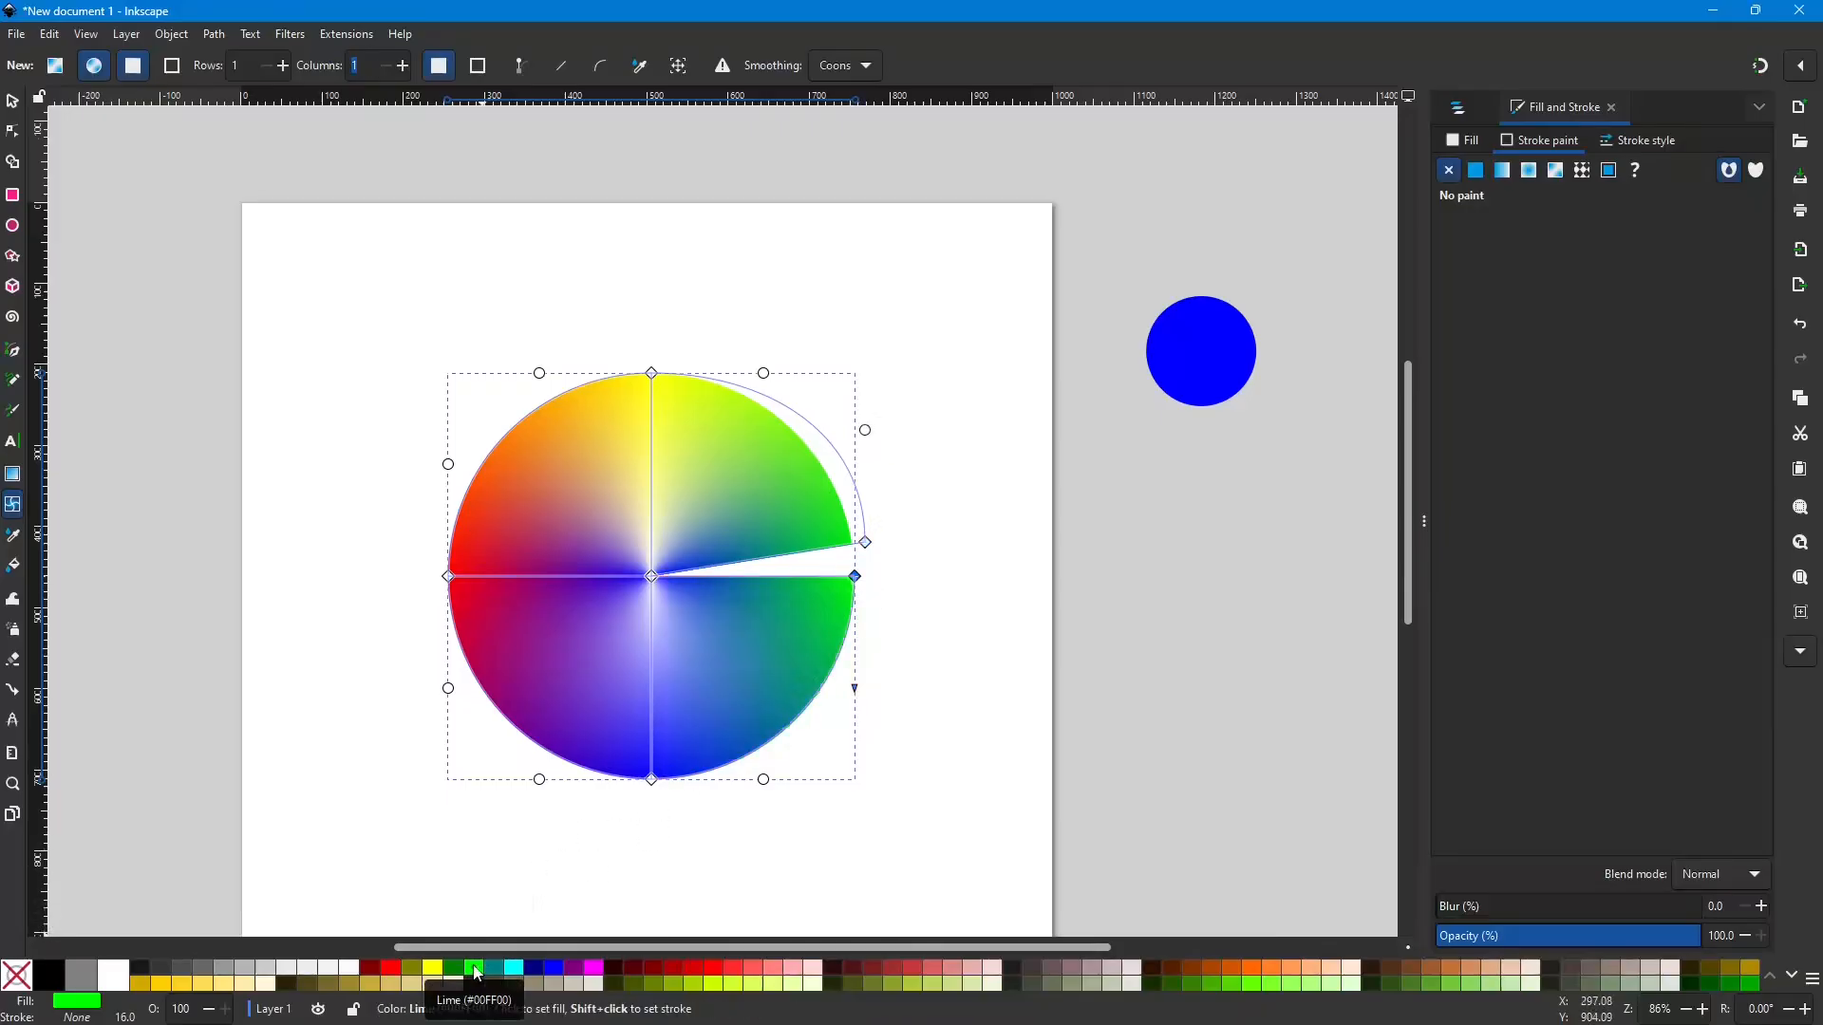
click(865, 543)
drag(865, 542, 857, 575)
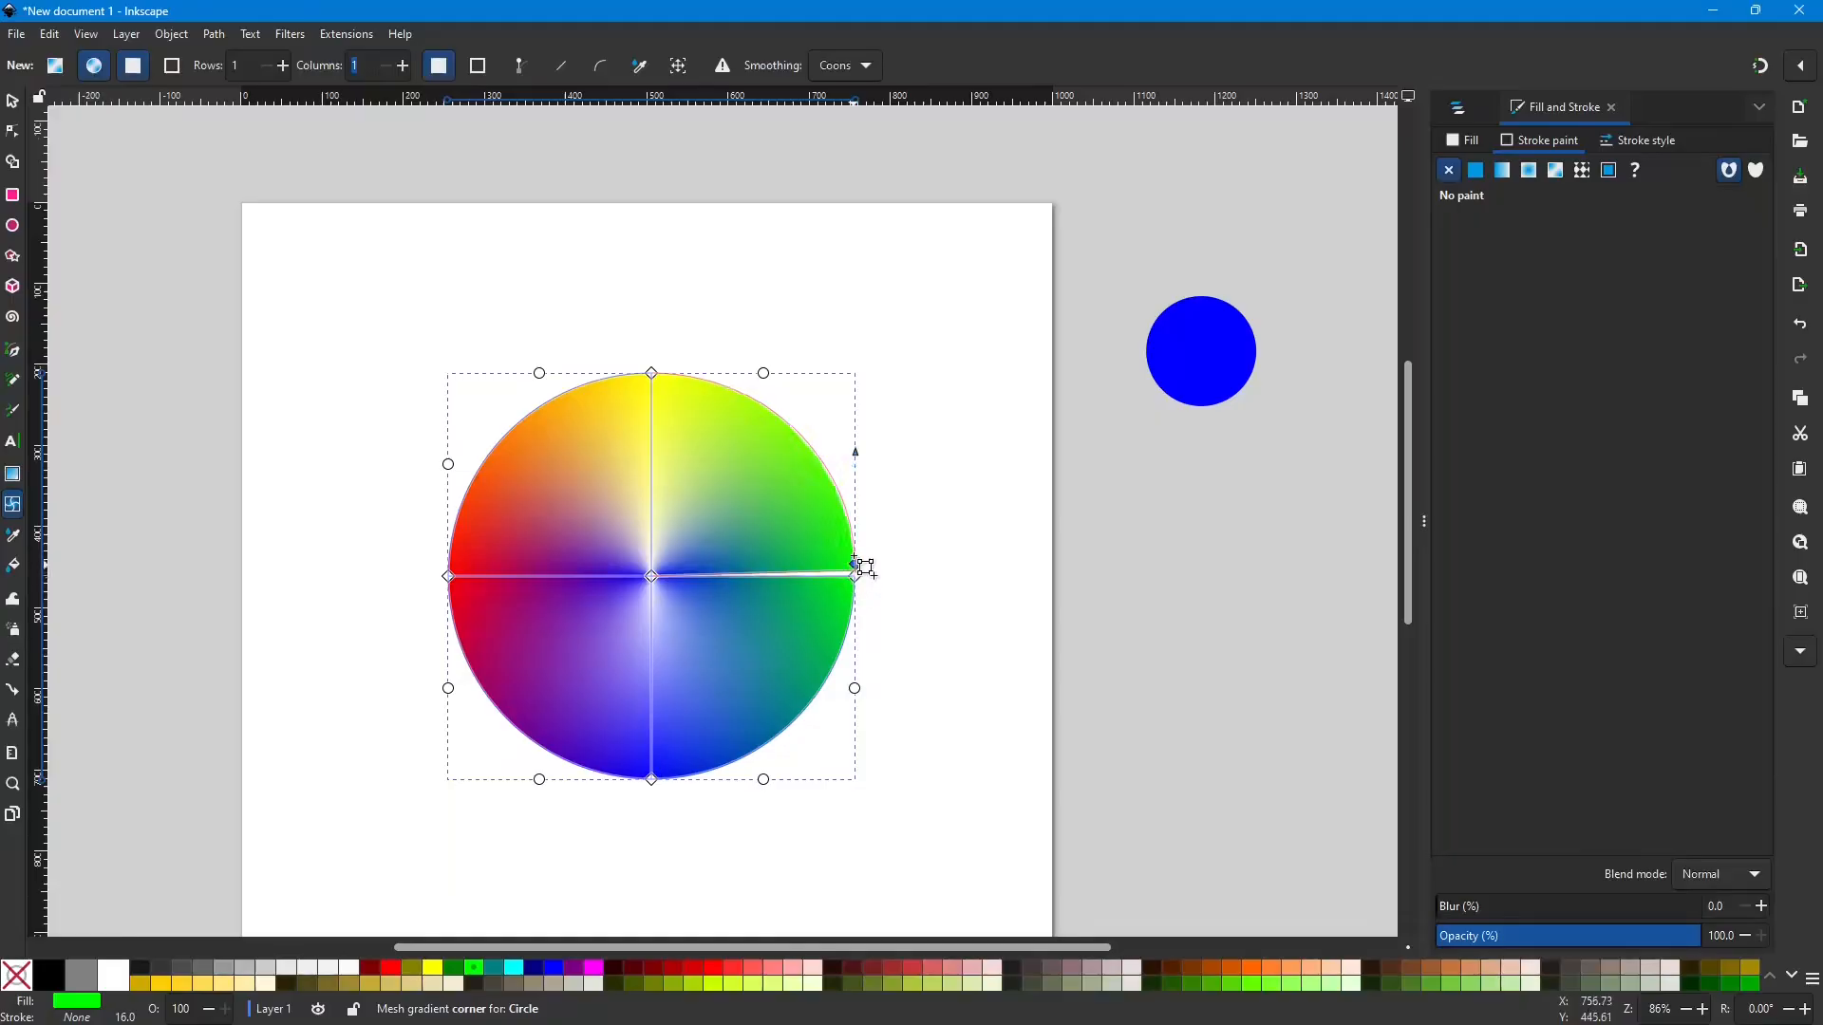
Step: Open a gap in the circle's mesh by spreading the right-edge nodes and pulling the stacked center nodes apart
drag(856, 576, 844, 516)
drag(856, 579, 841, 631)
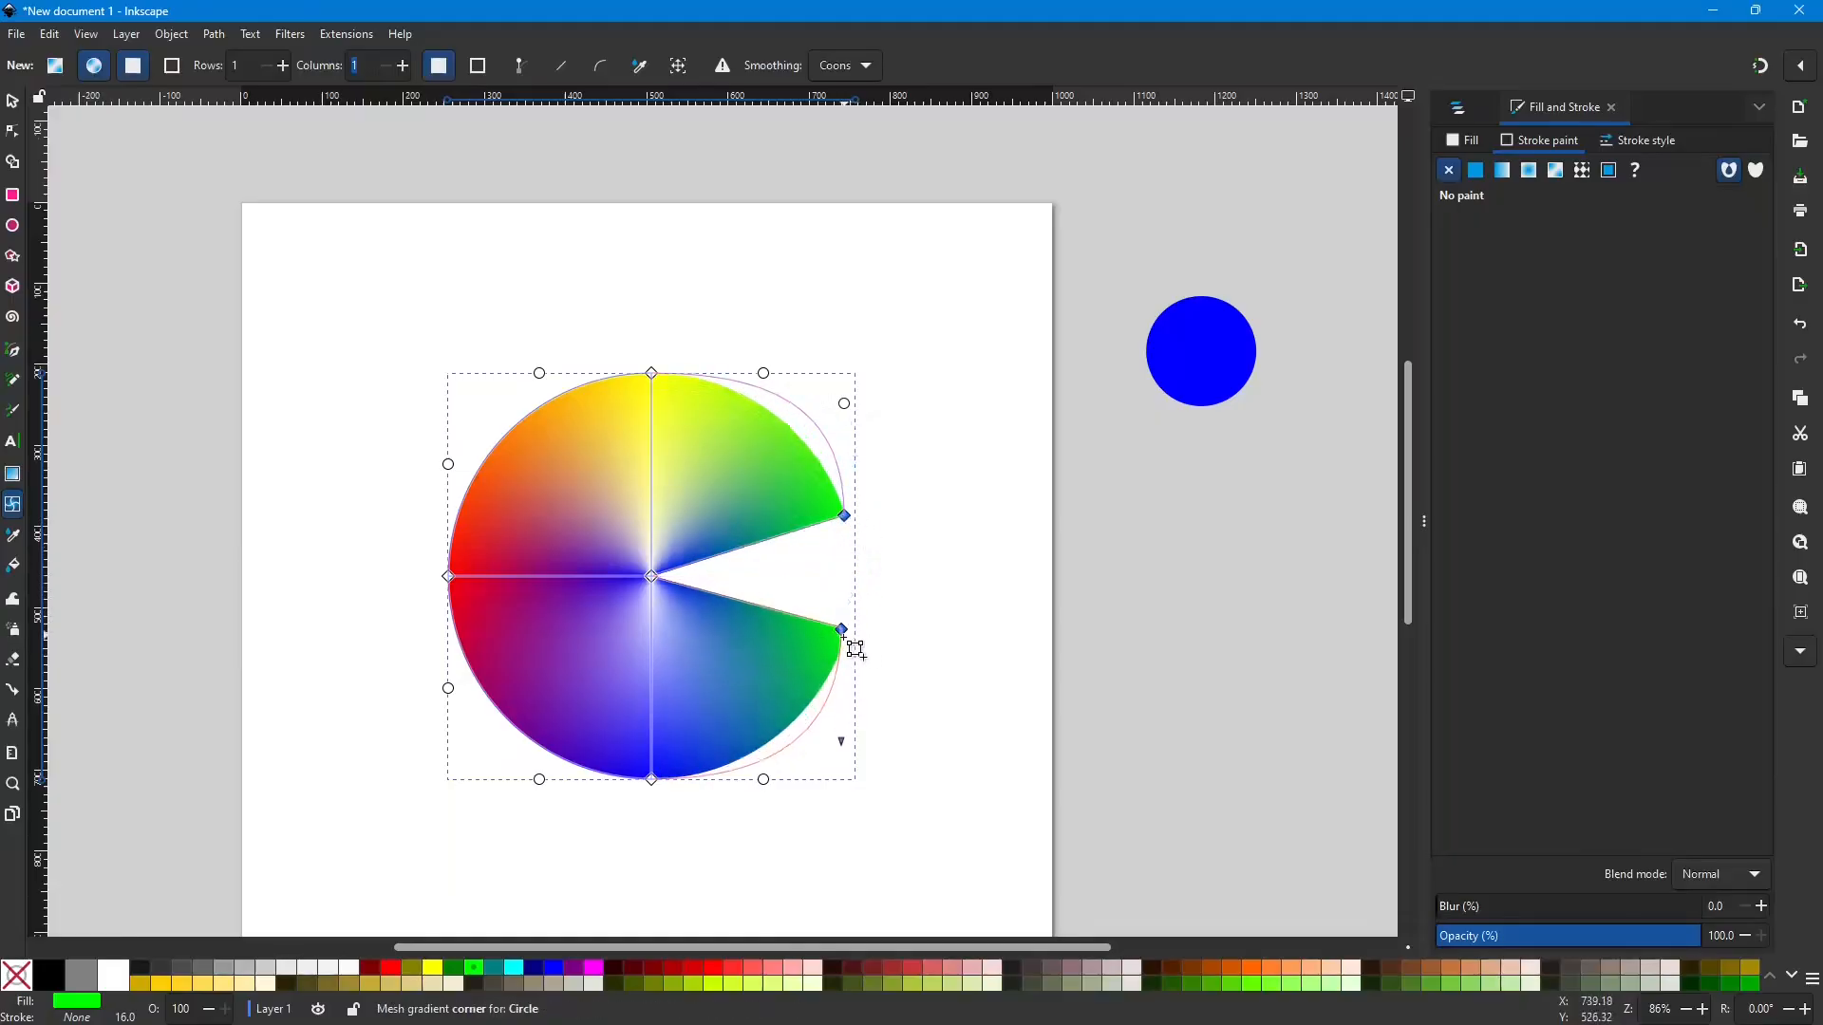
click(662, 585)
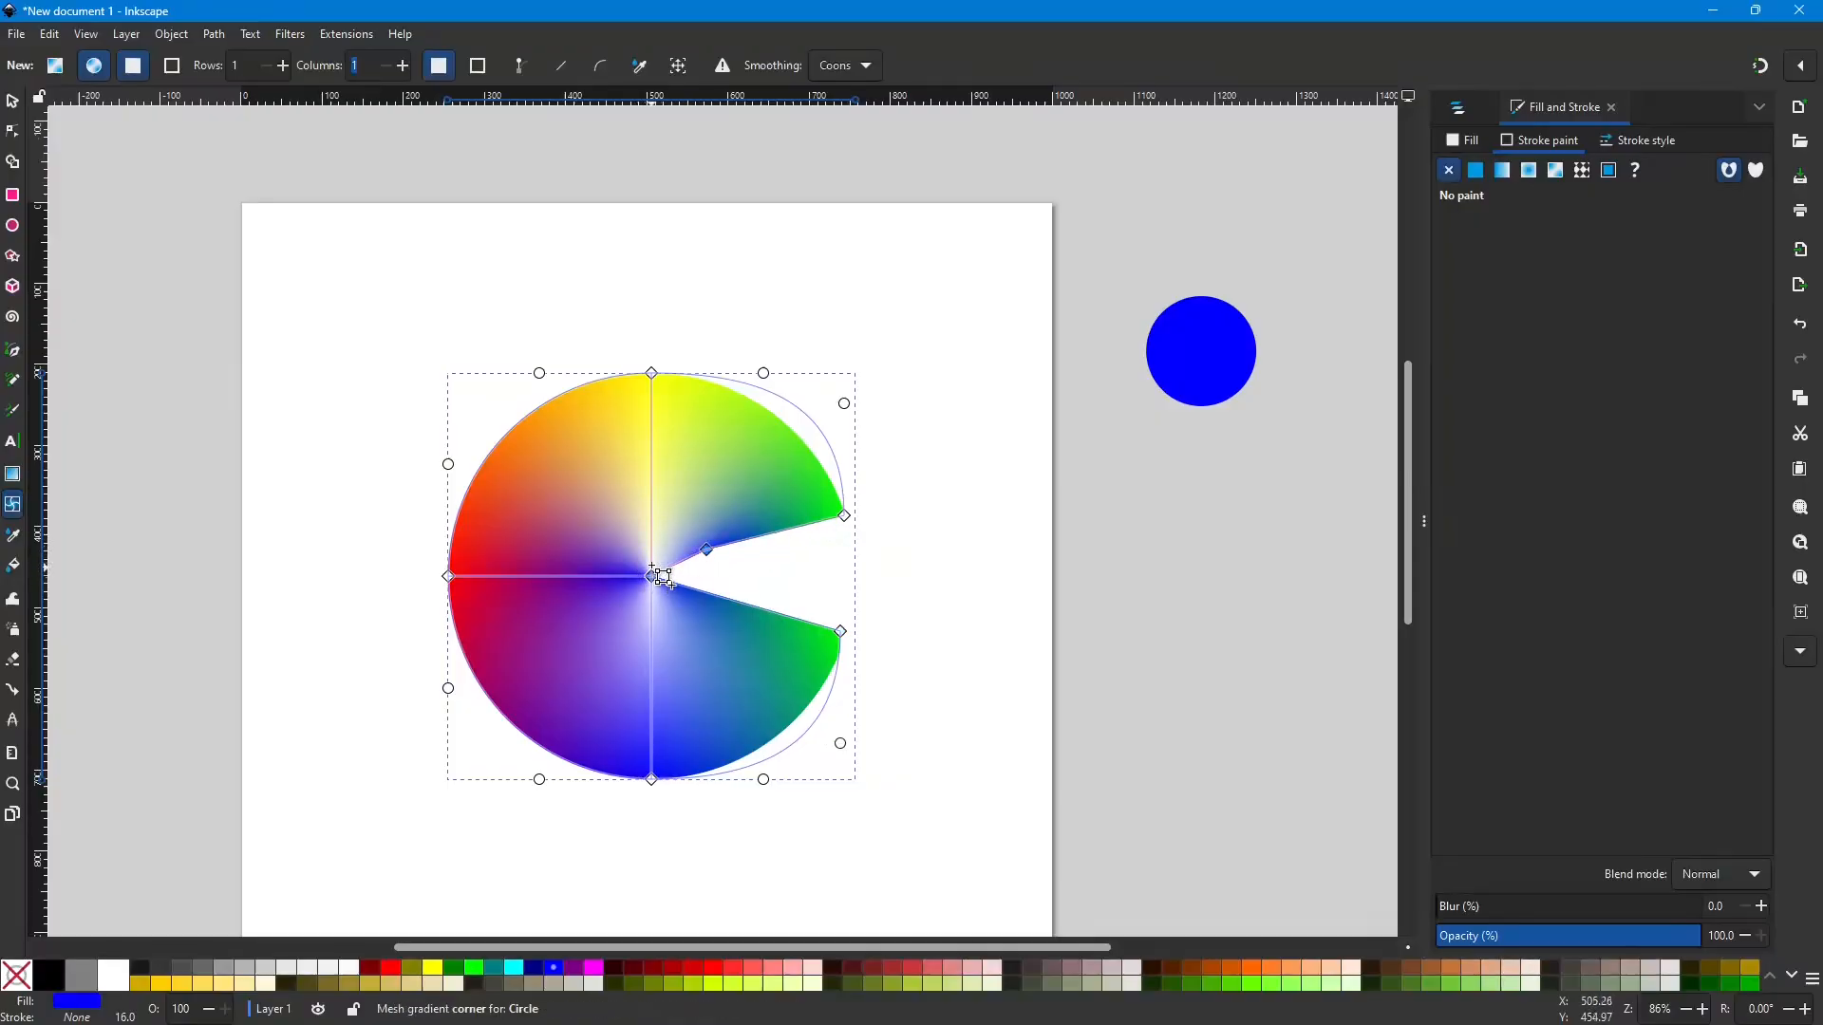
drag(652, 571, 713, 611)
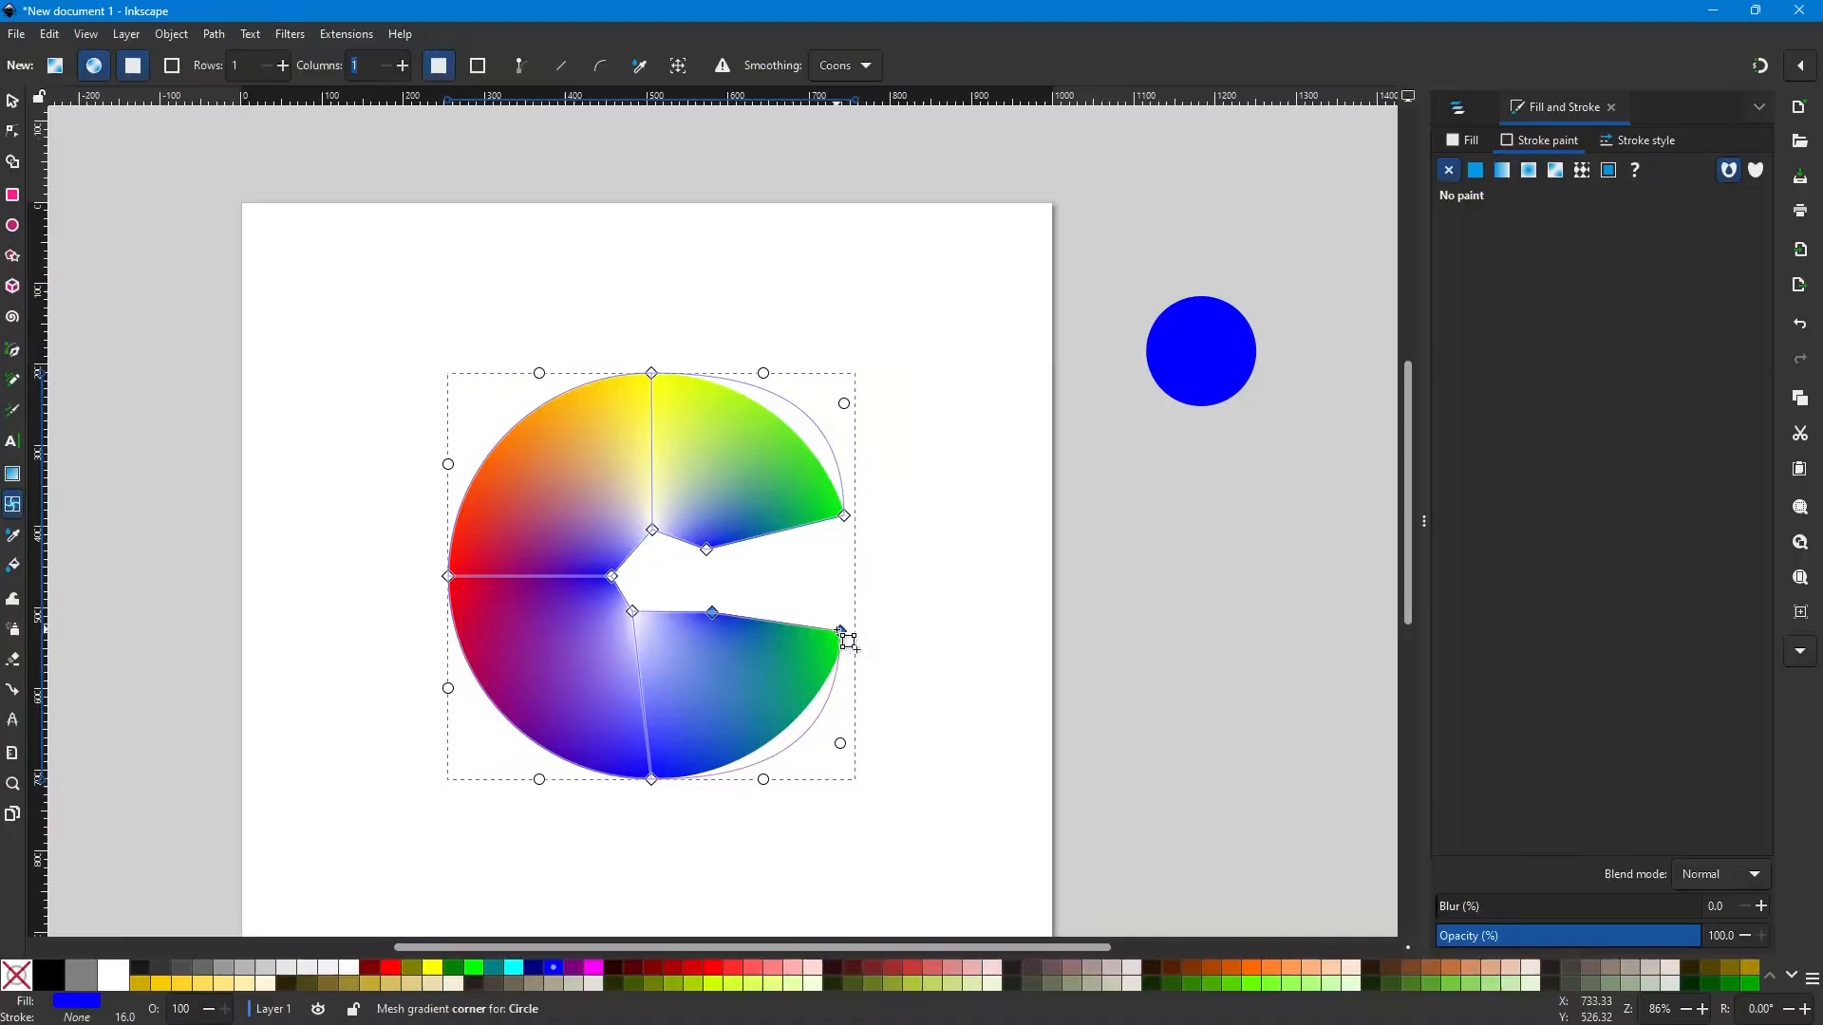
drag(711, 550, 711, 518)
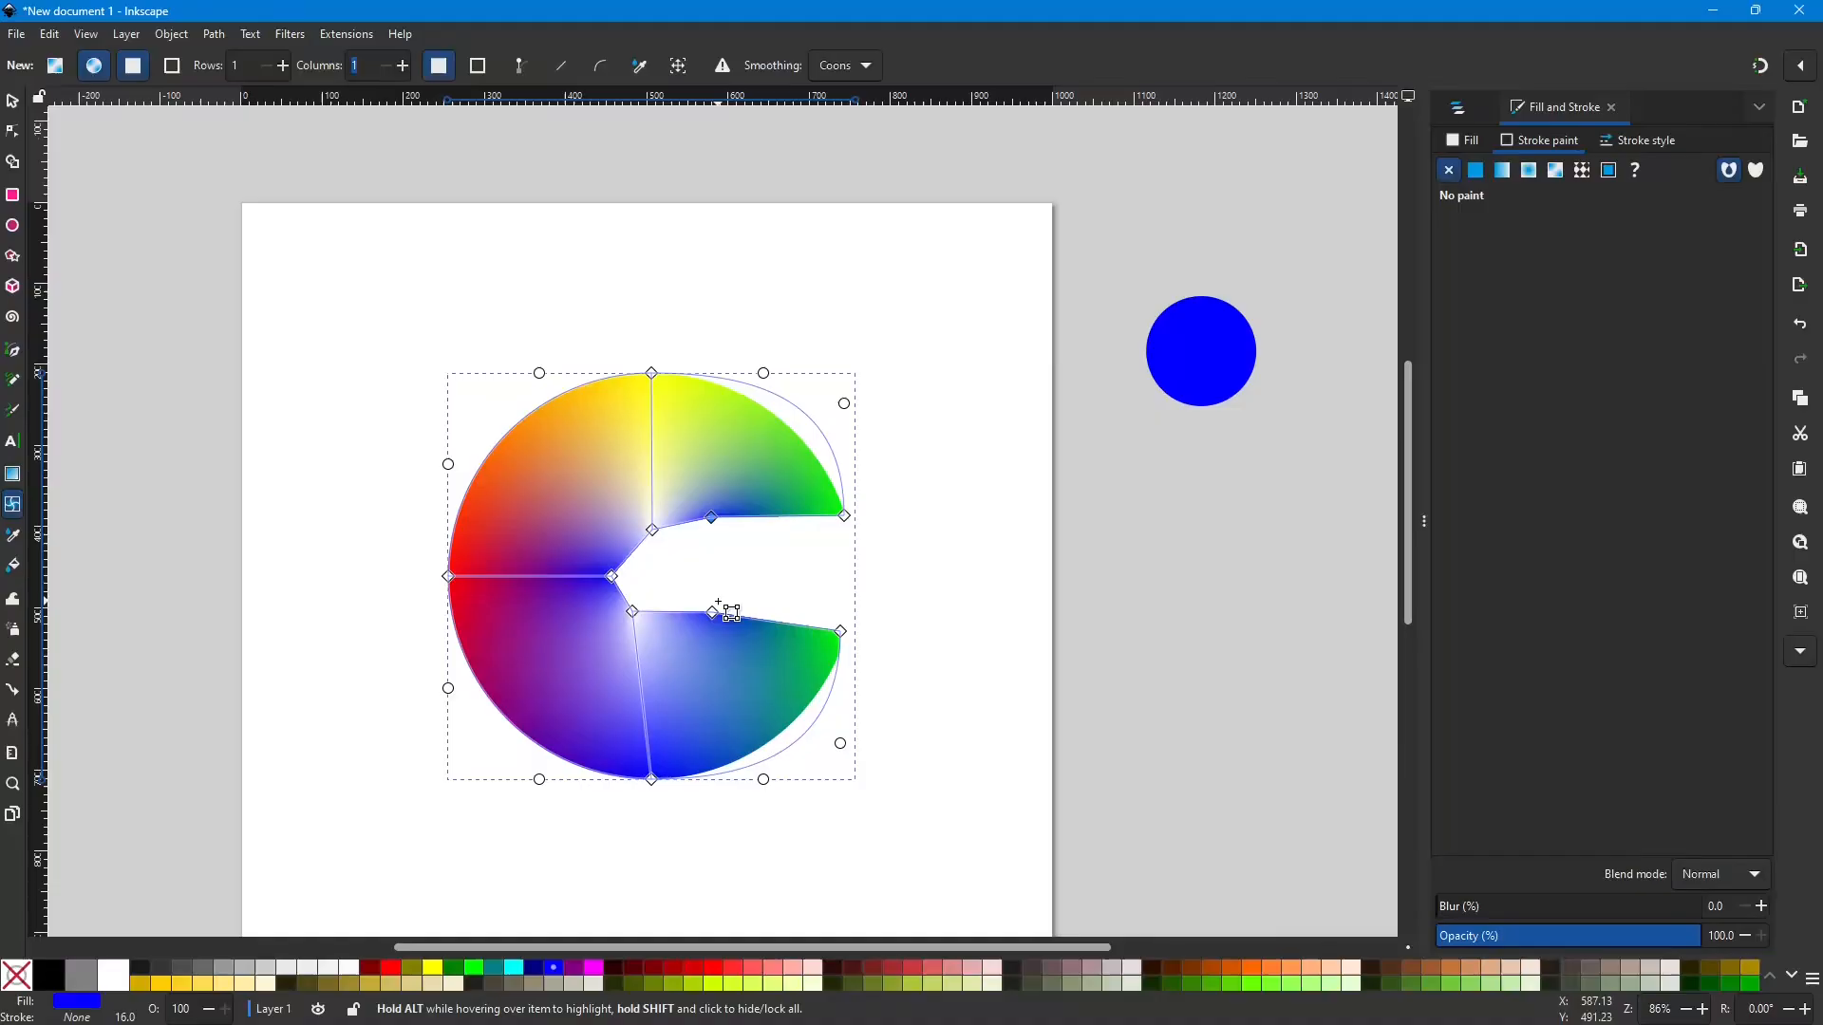
mouse_move(634, 613)
mouse_down()
mouse_move(617, 608)
mouse_move(660, 615)
mouse_up()
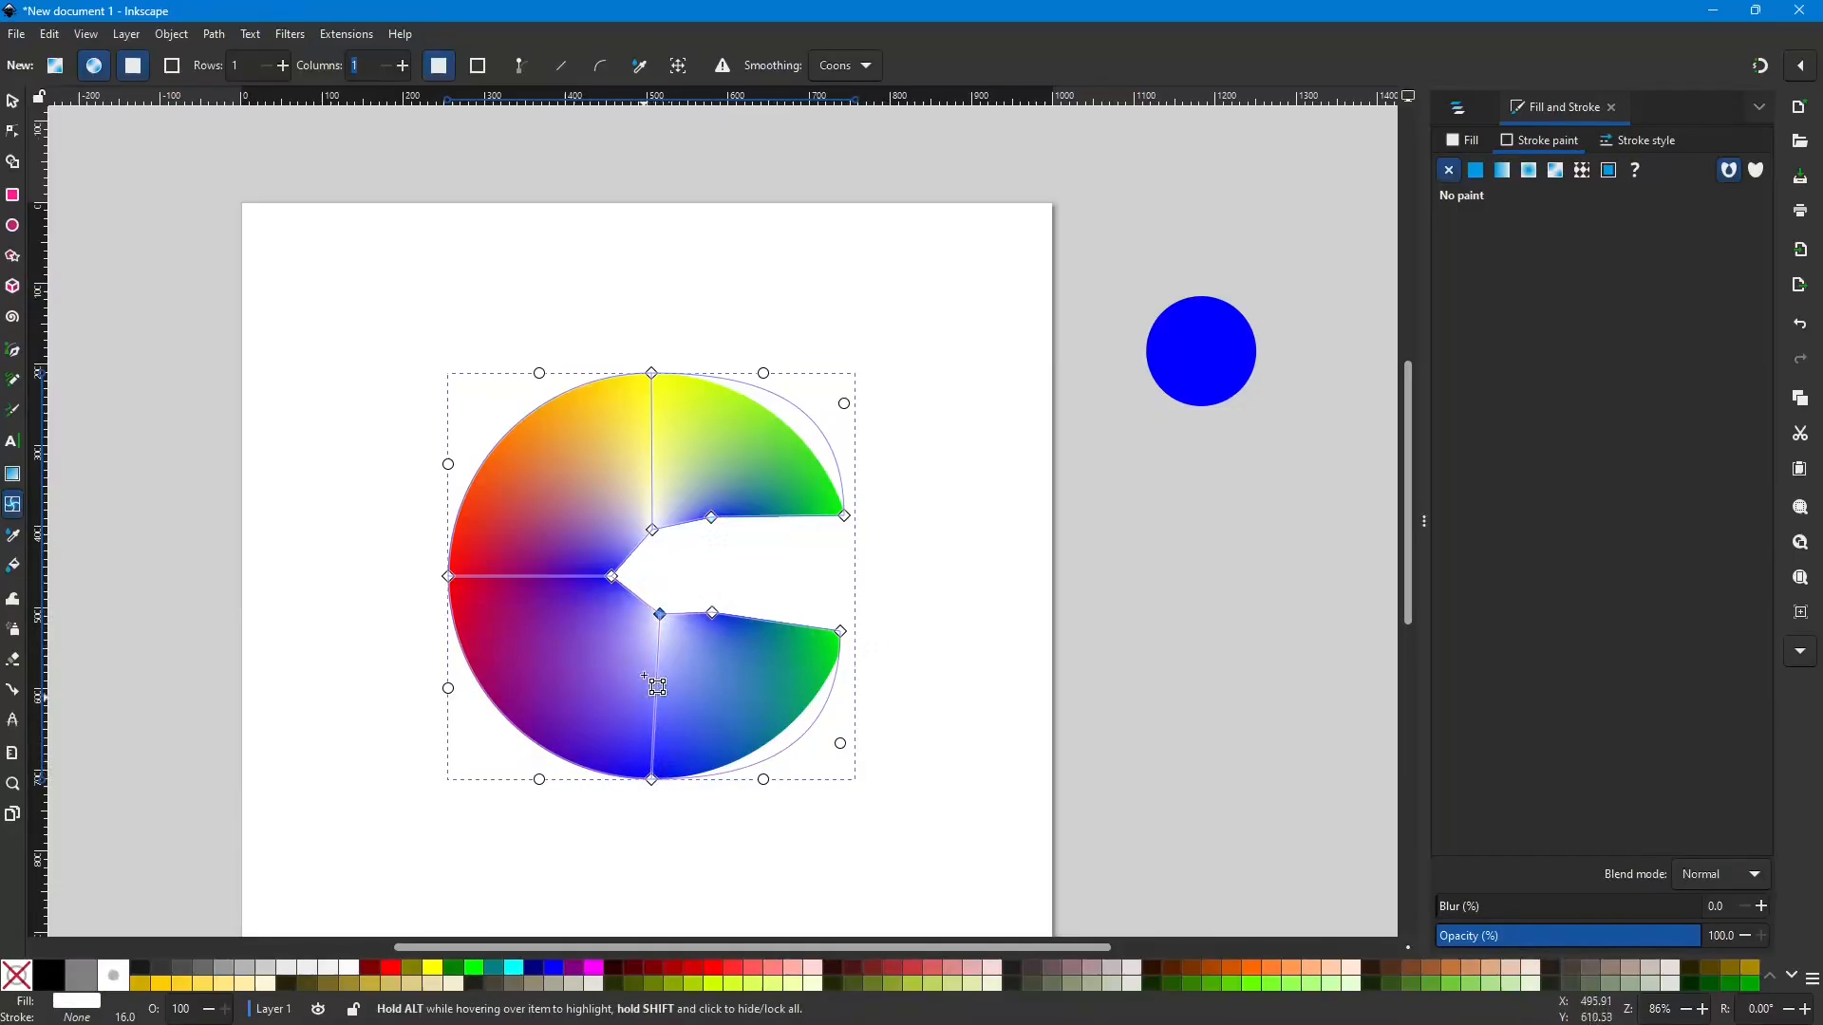
mouse_move(660, 614)
mouse_down()
mouse_move(651, 596)
mouse_move(665, 613)
mouse_up()
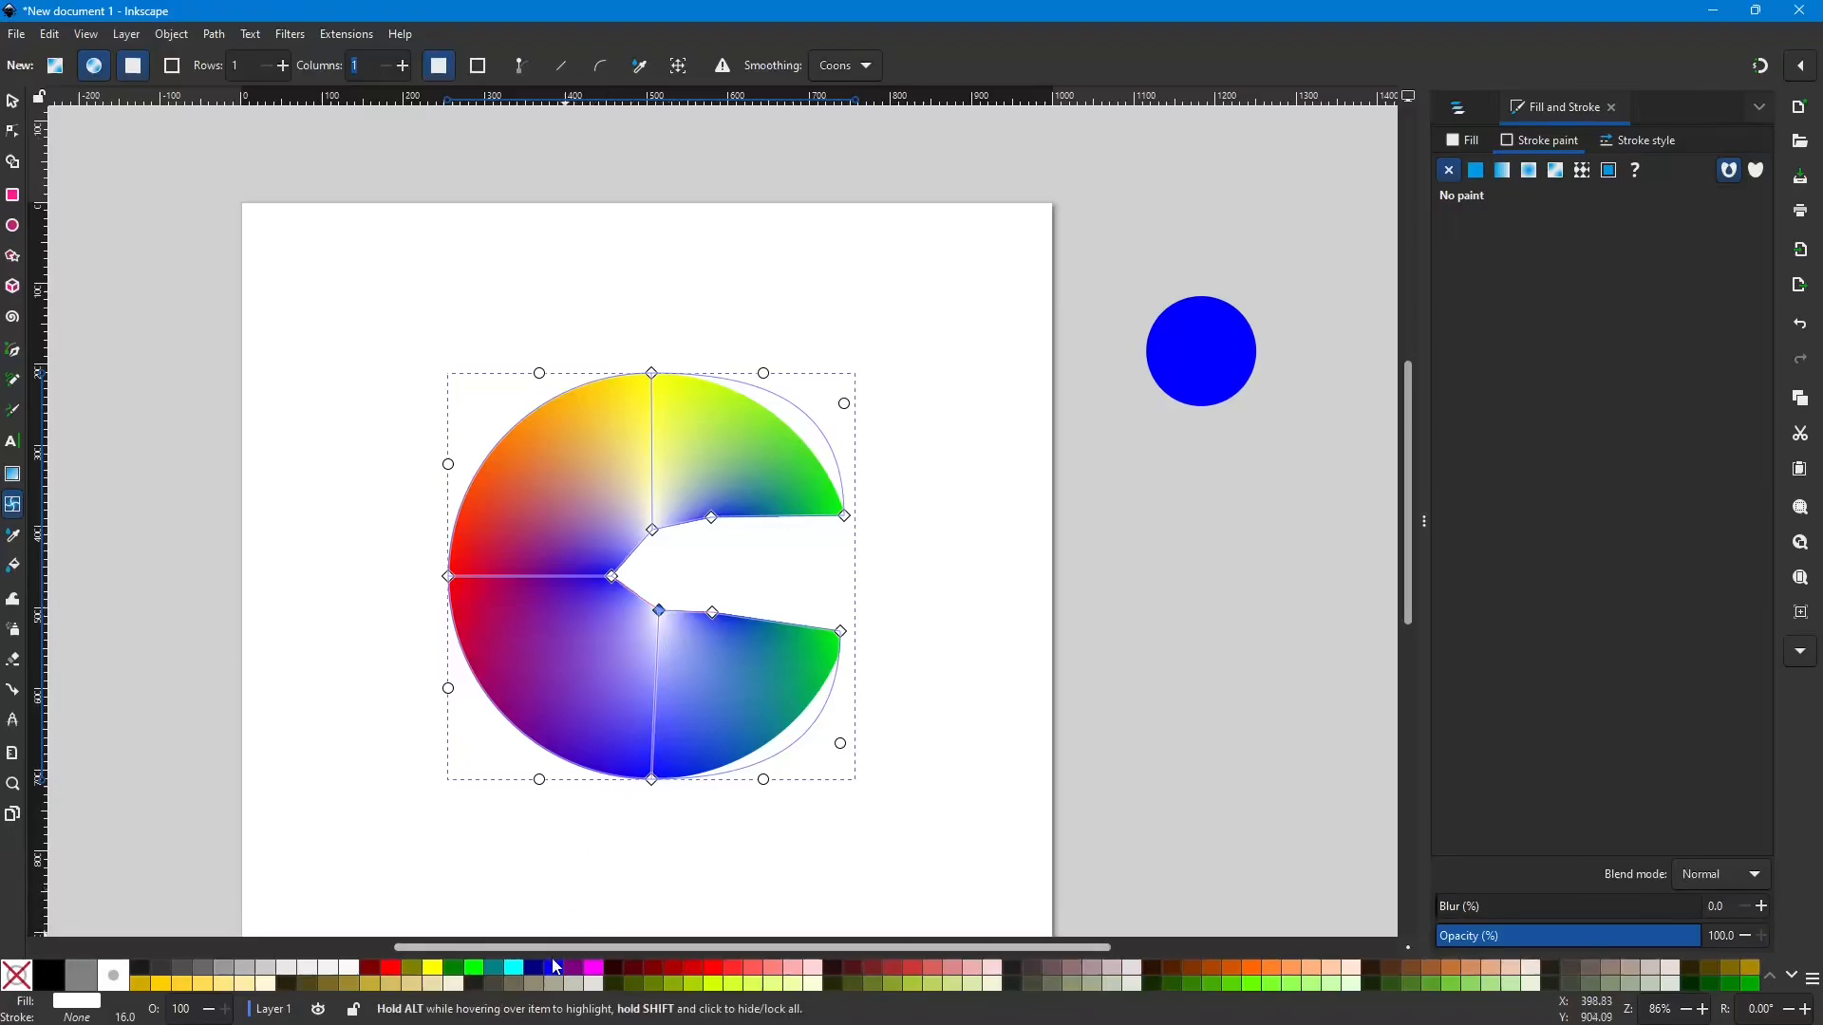
Step: Color the separated inner nodes to match their outer nodes: blue below, red left, yellow above, and lime for both right ones
click(554, 967)
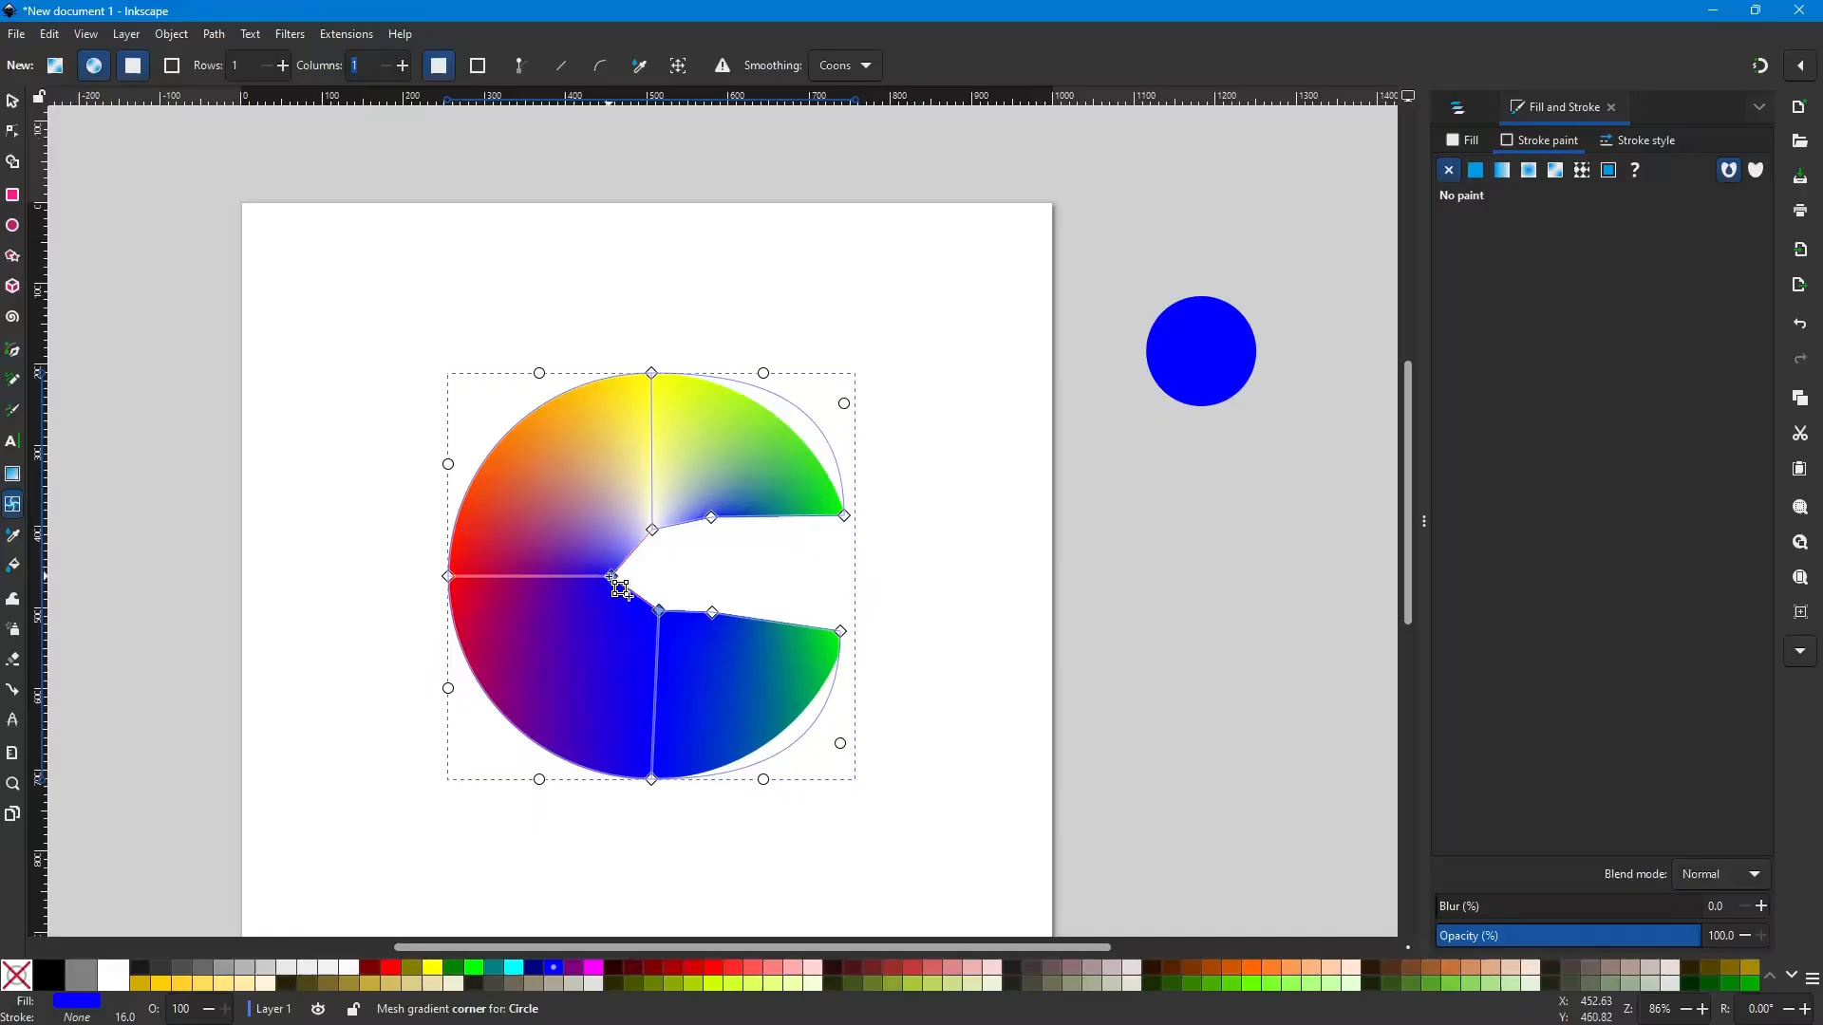
click(611, 576)
click(391, 968)
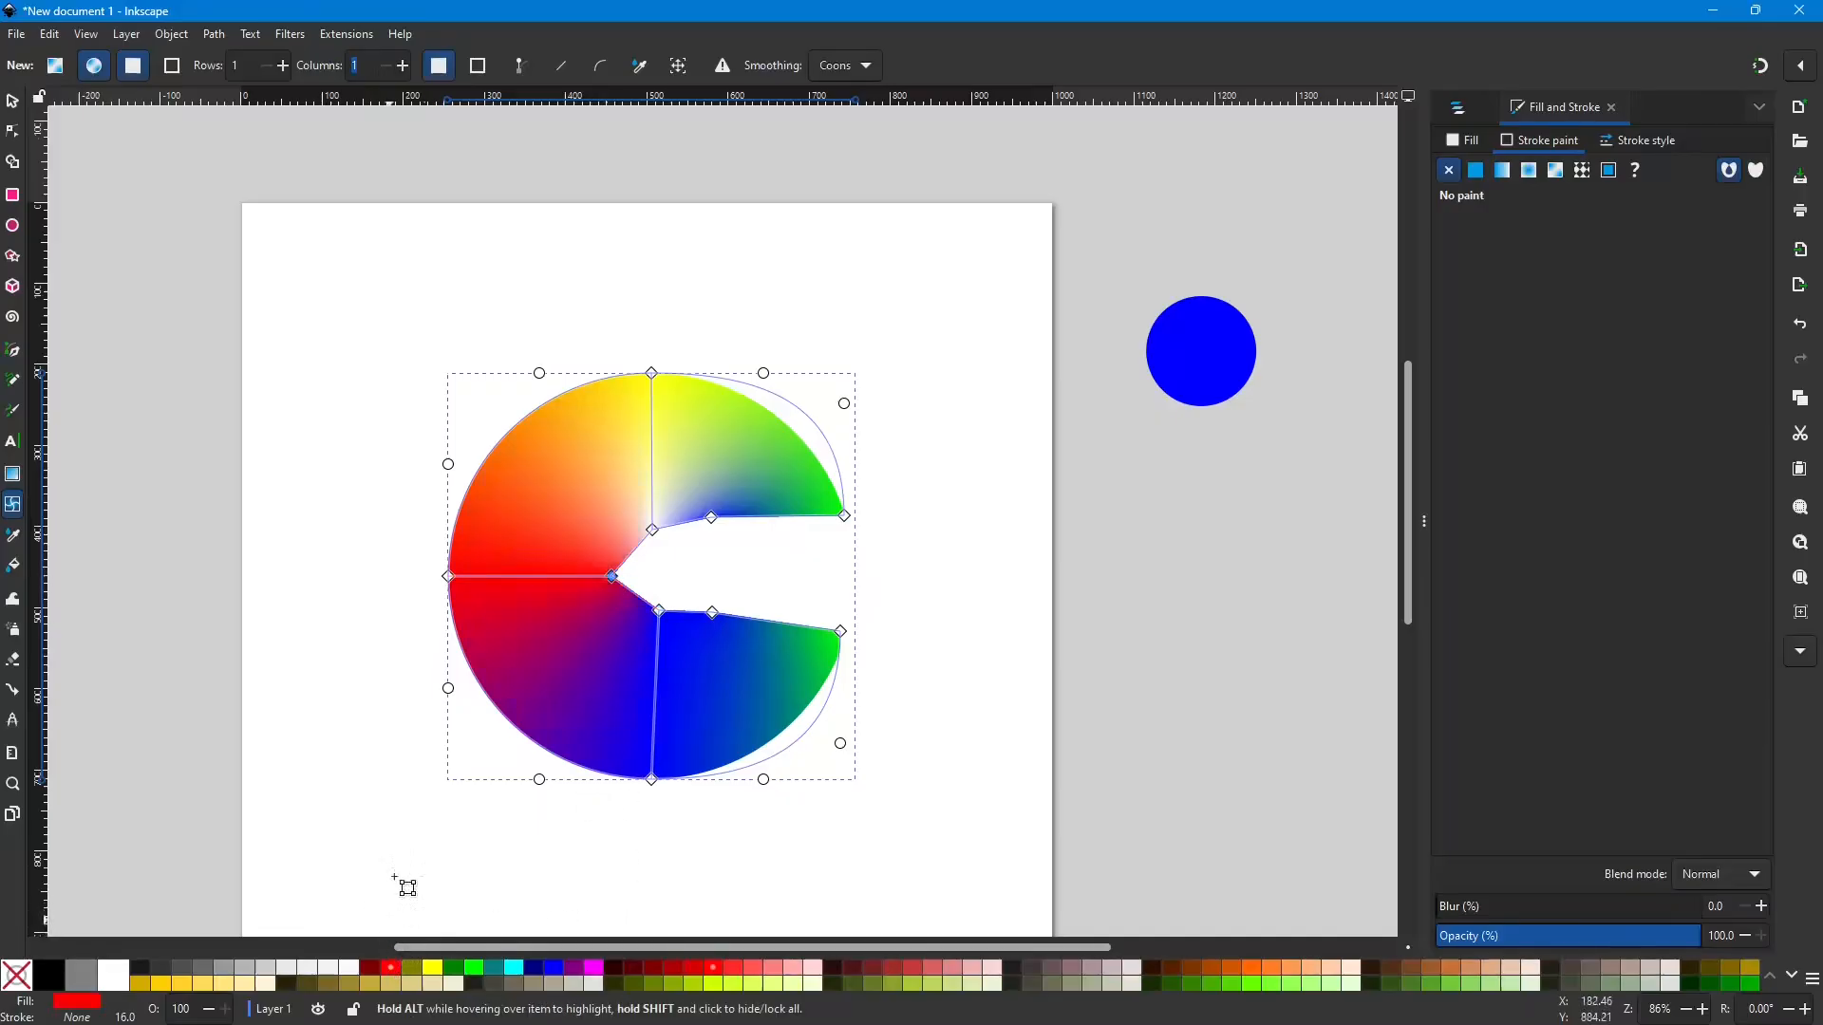
click(653, 532)
click(432, 967)
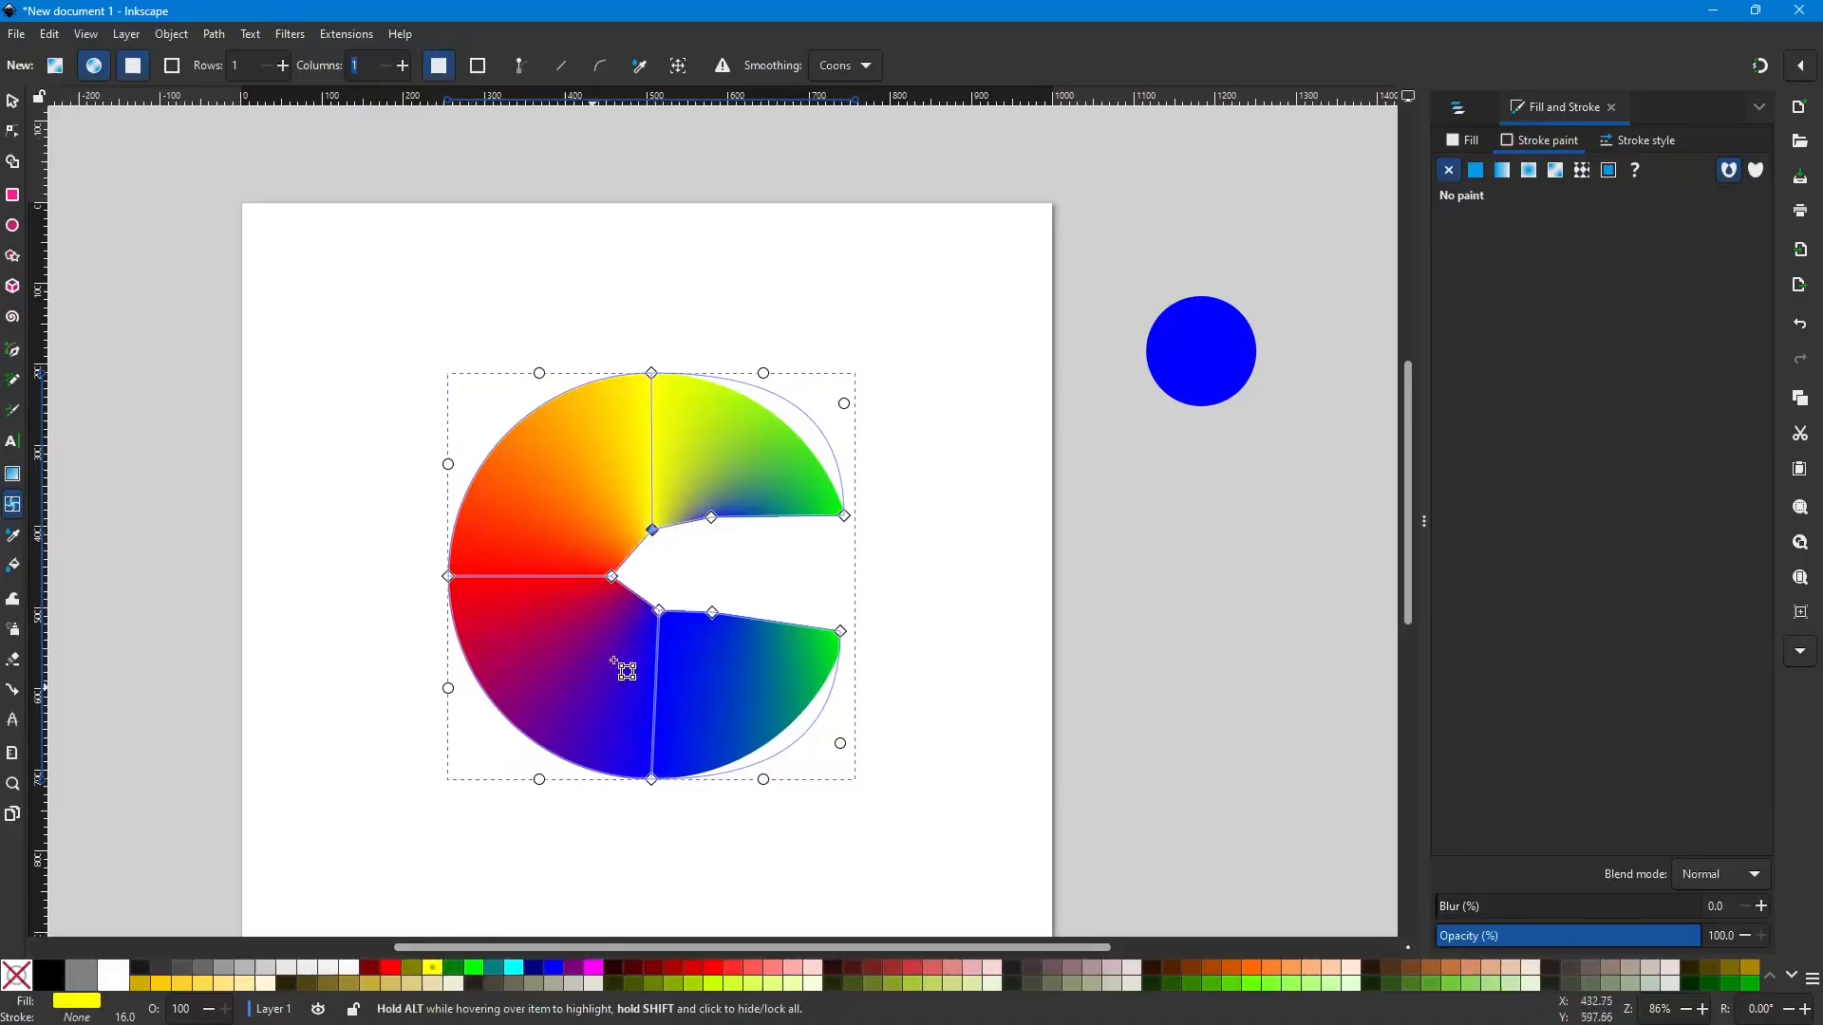
click(711, 518)
click(474, 967)
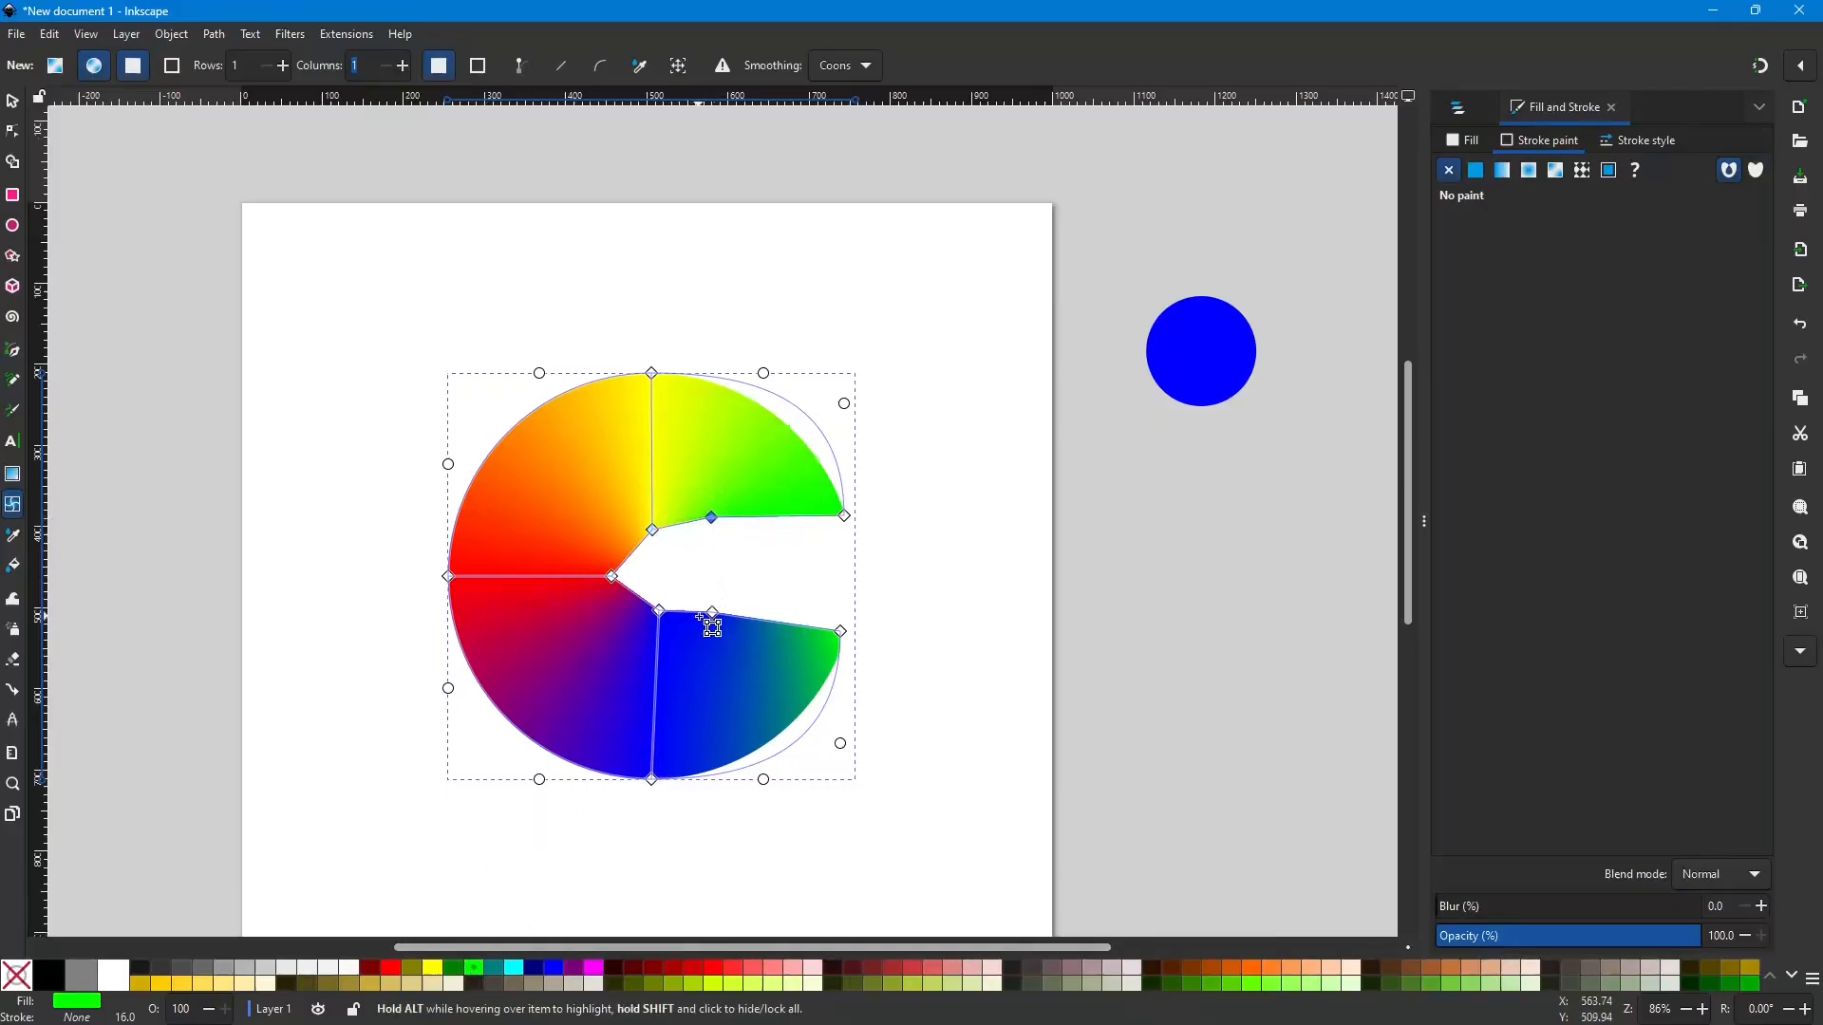
click(713, 614)
click(478, 969)
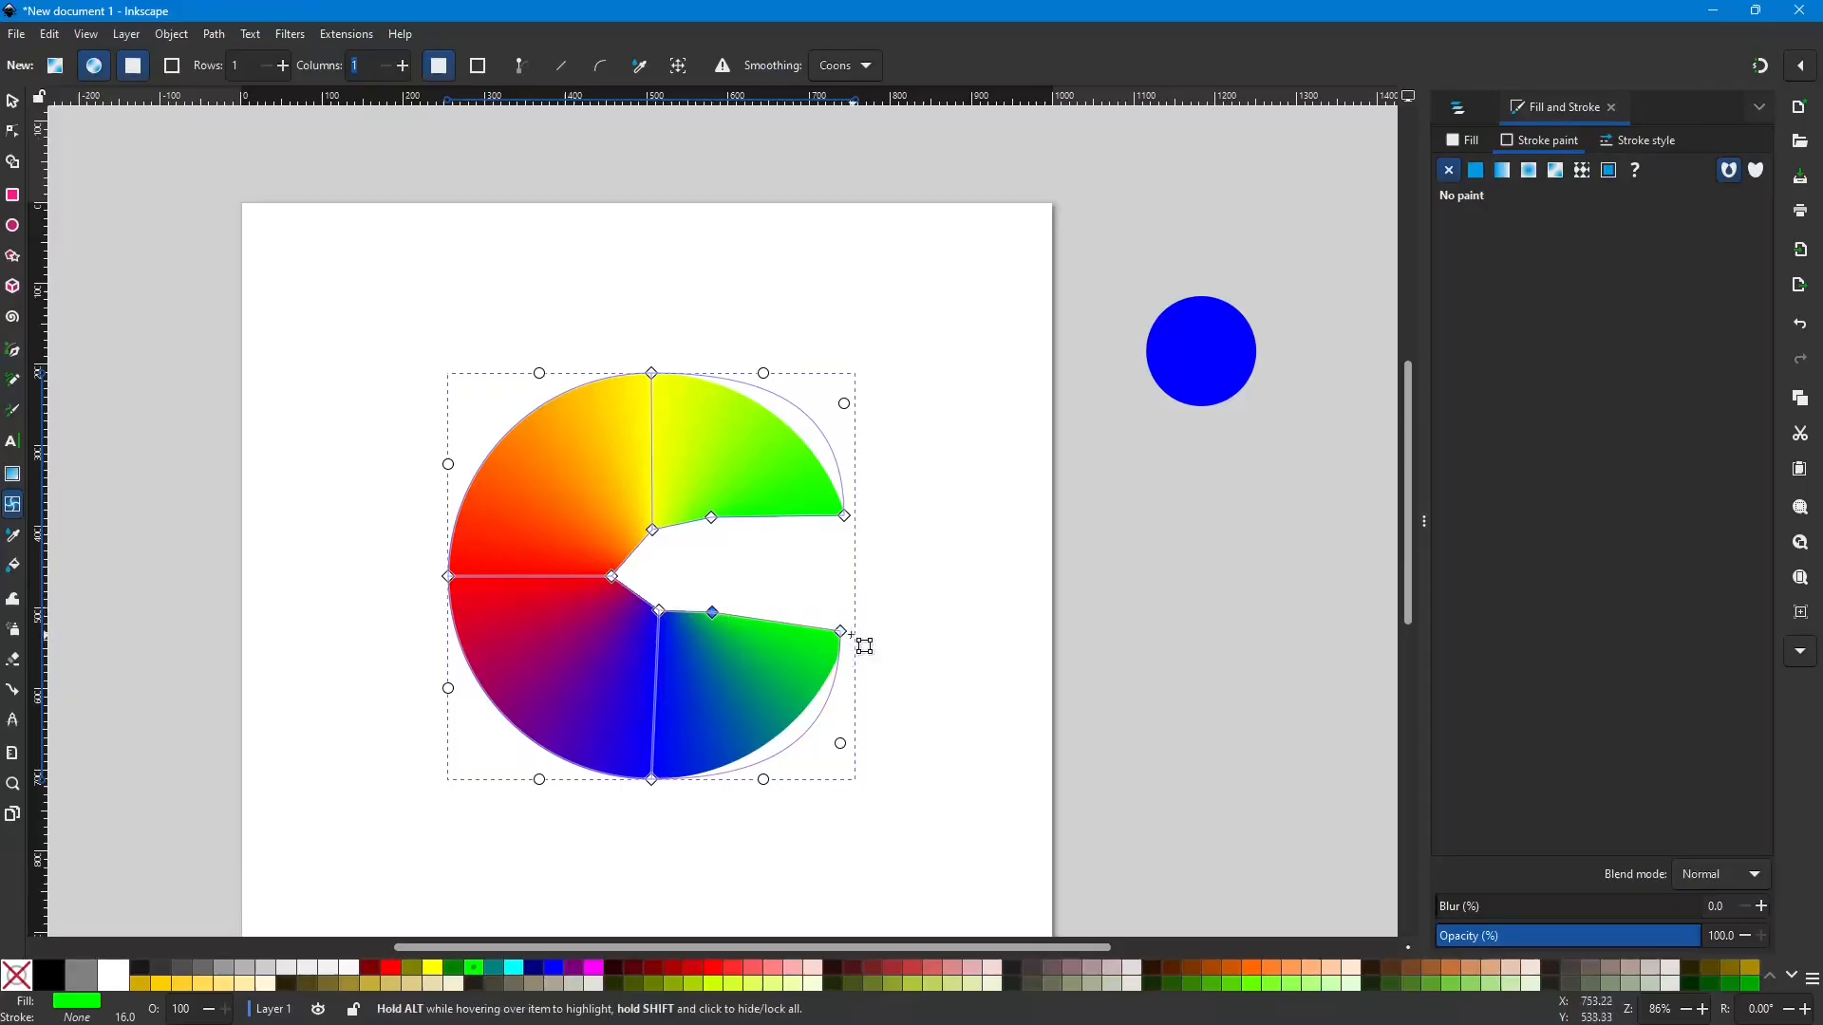
Step: Close the gap by rejoining the two right-edge nodes and stacking the inner nodes at the circle's center
drag(841, 632, 855, 595)
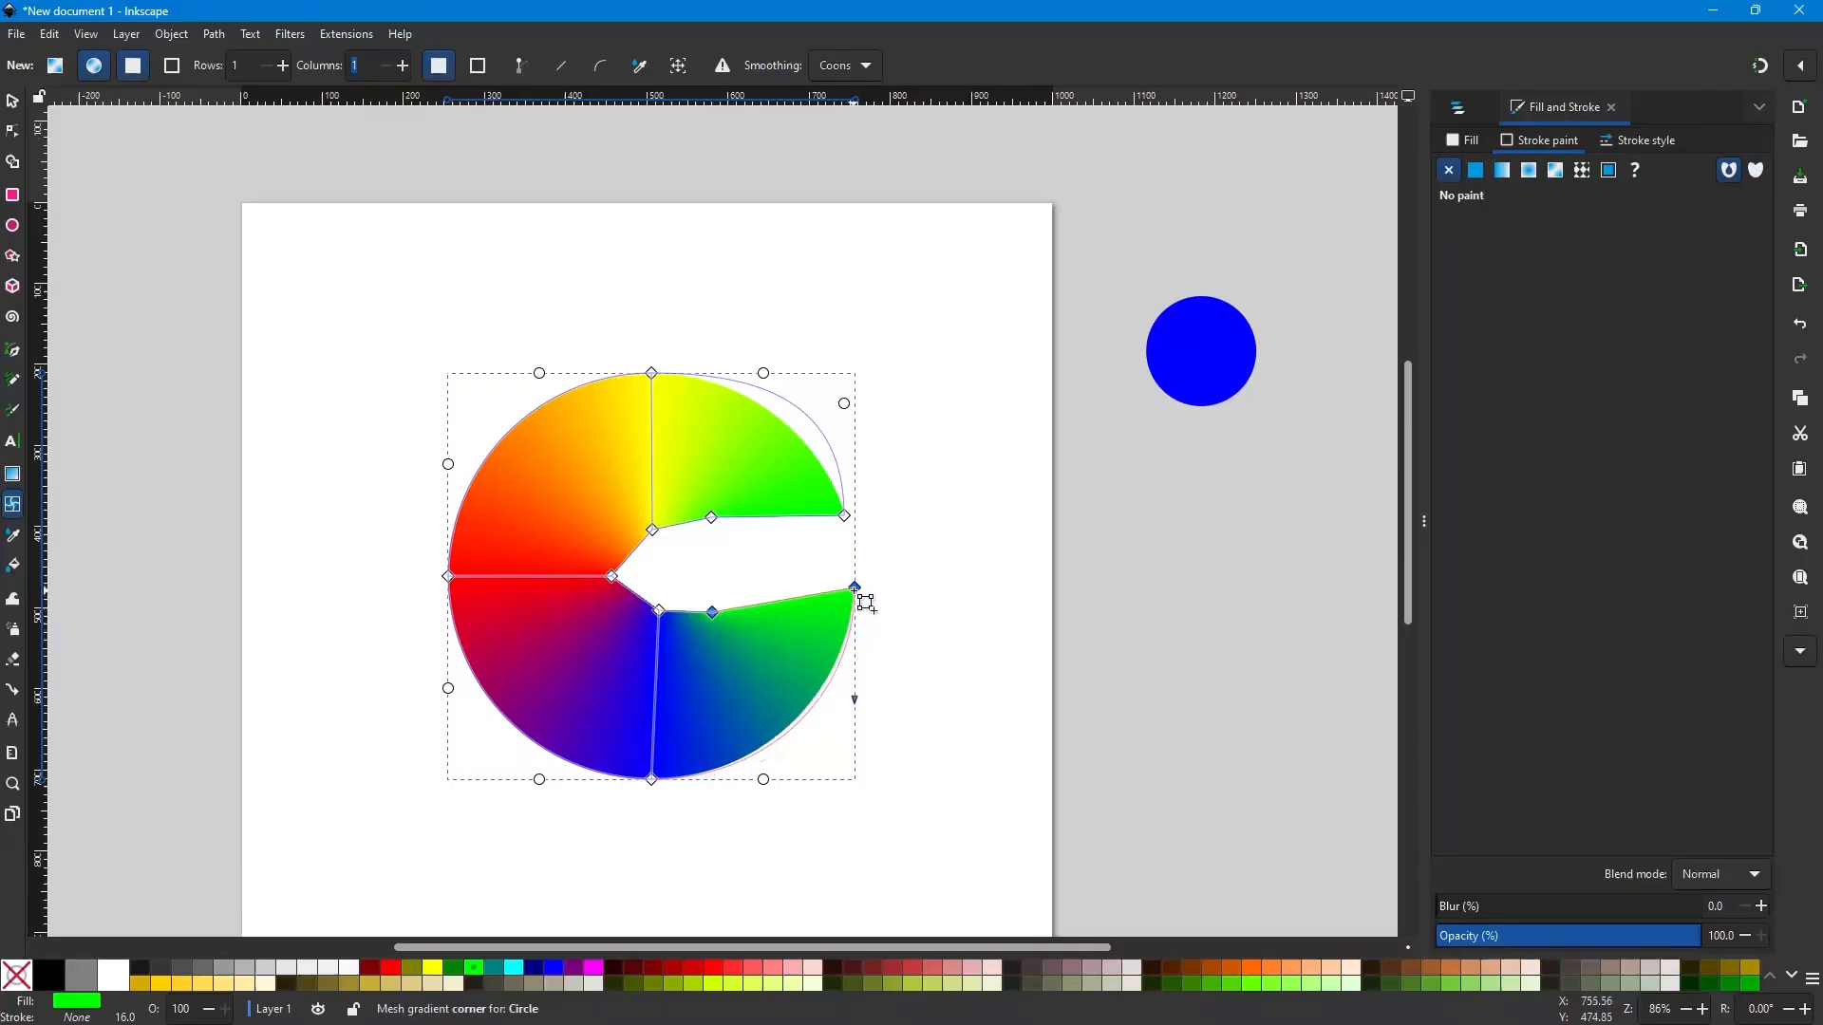
drag(846, 517, 857, 584)
drag(714, 520, 660, 577)
click(612, 576)
click(660, 610)
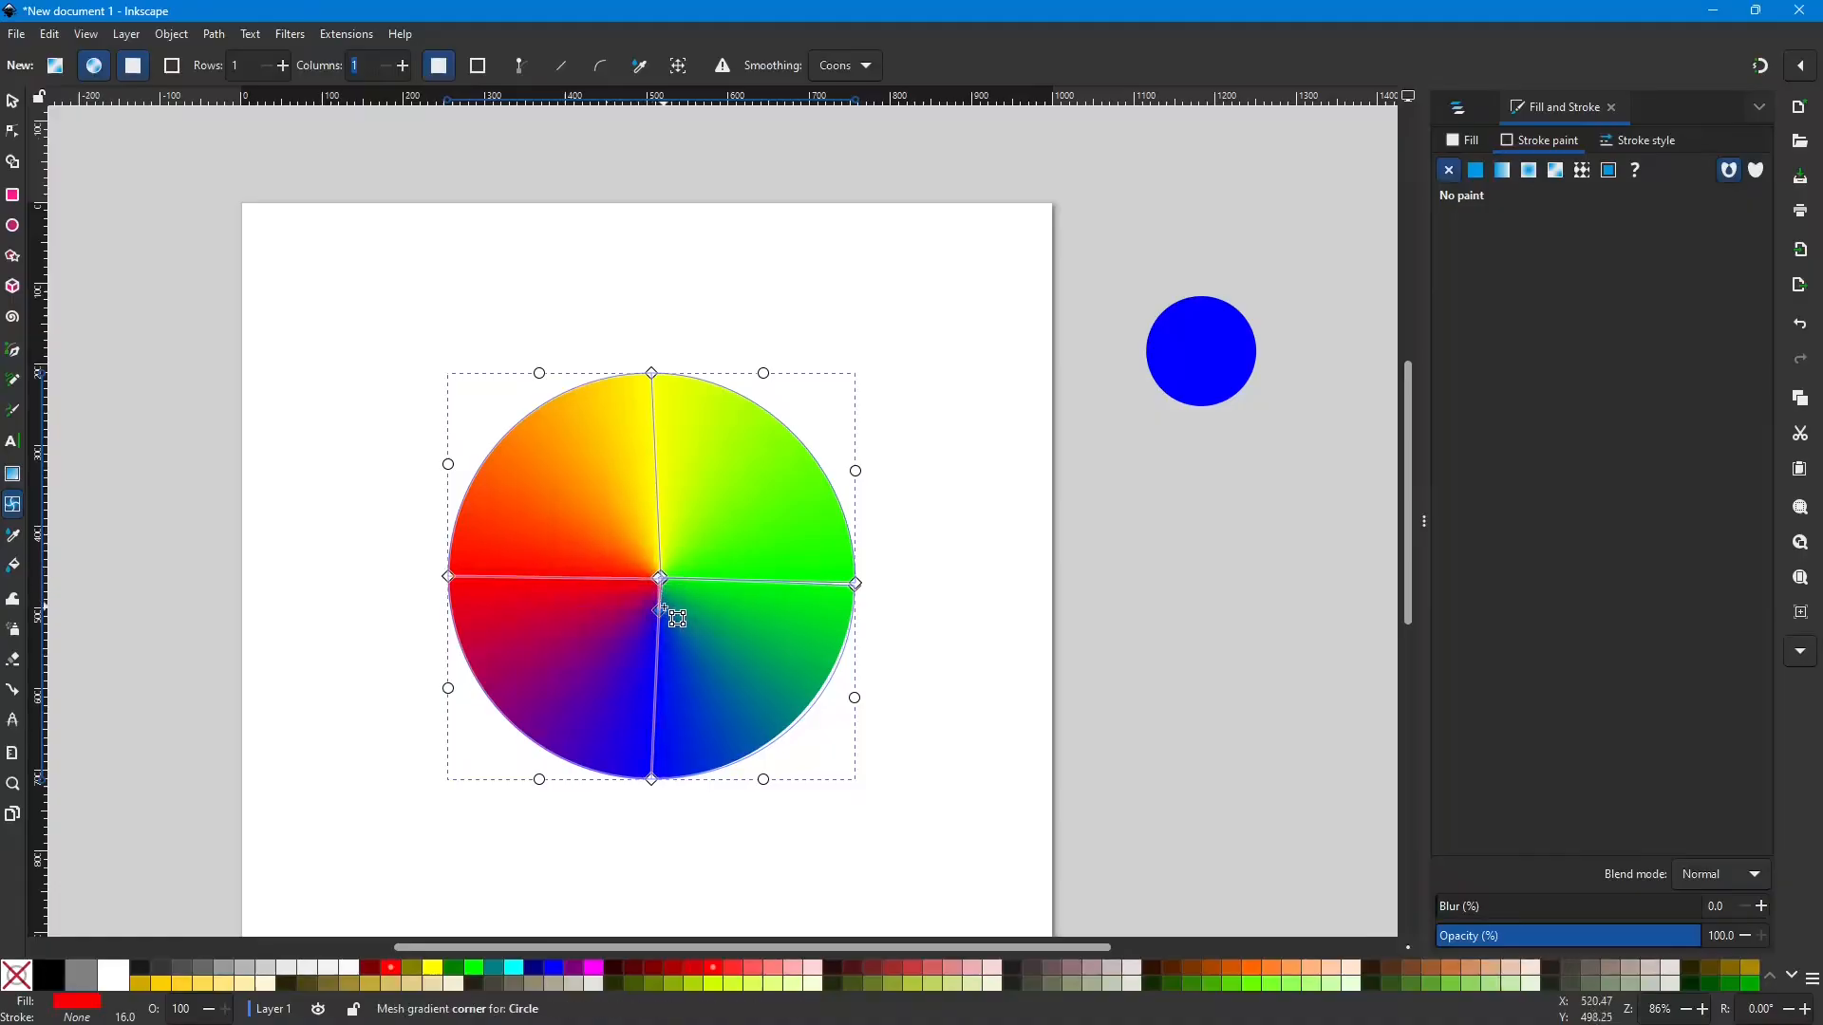
drag(671, 618, 675, 596)
click(662, 578)
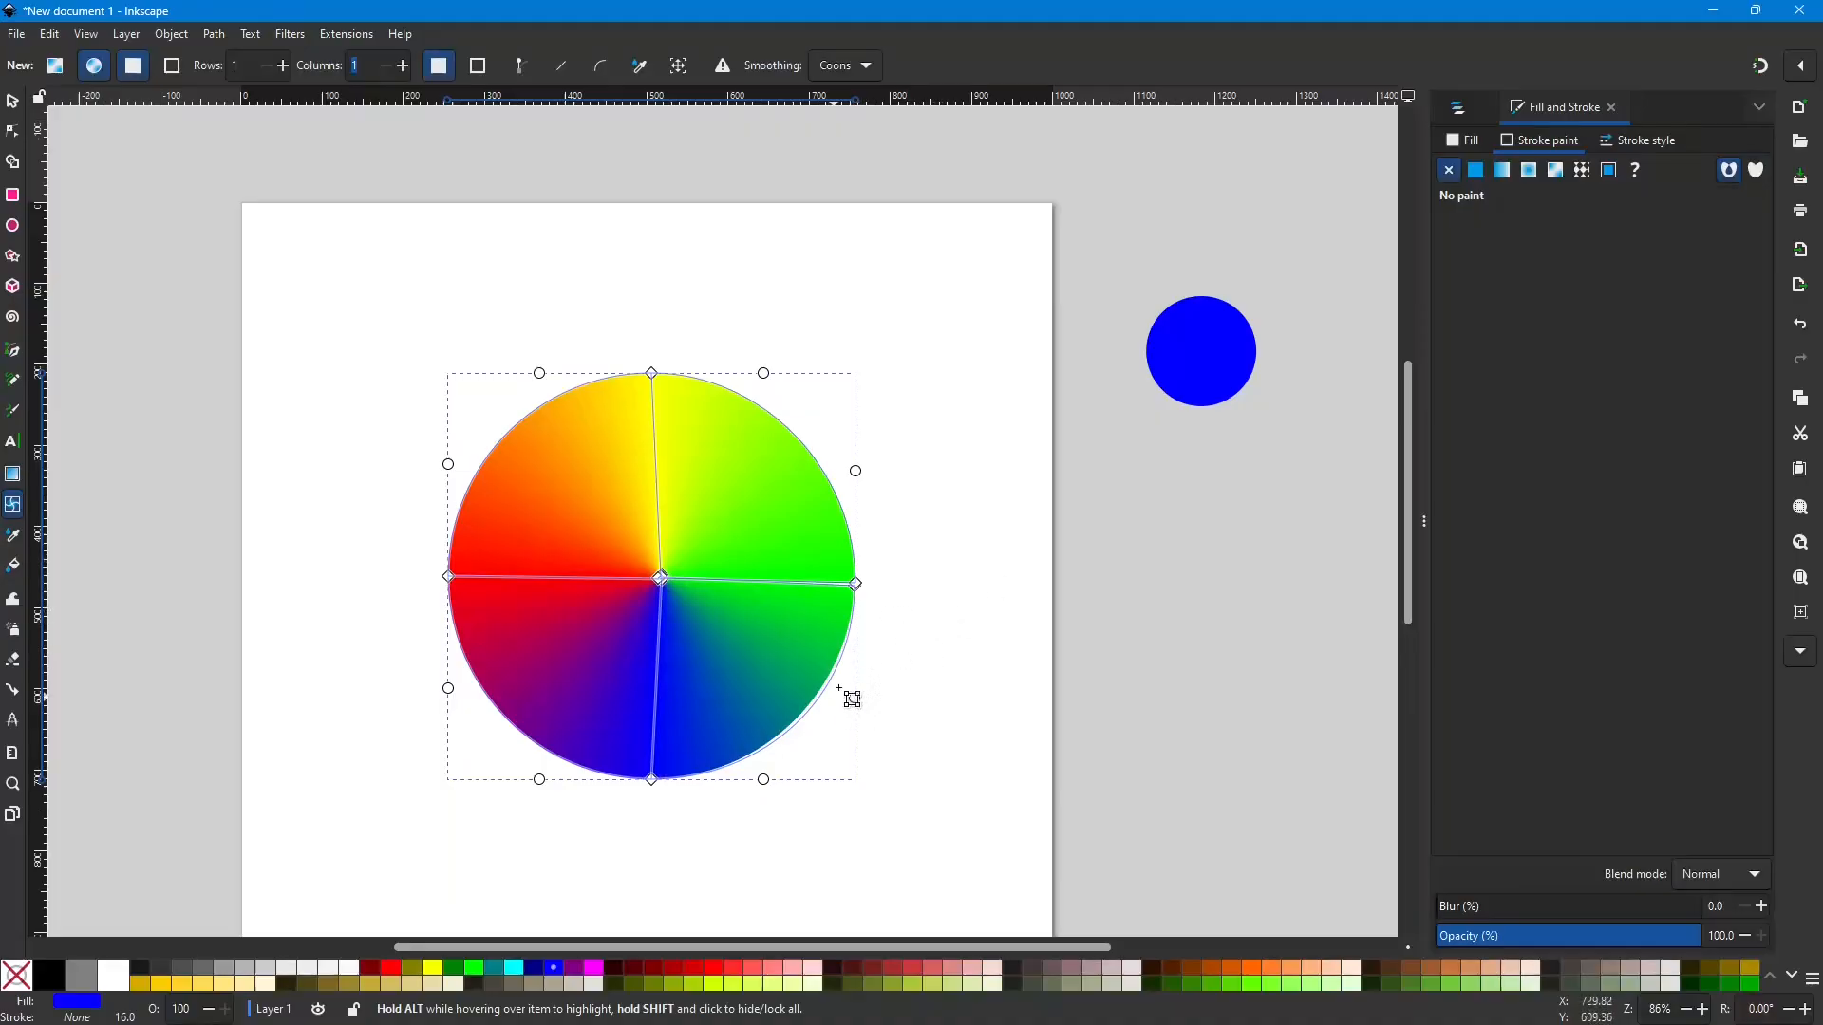
Step: Align the two lime nodes precisely over each other, slightly outside the circle's right edge
scroll(874, 602, up, 6)
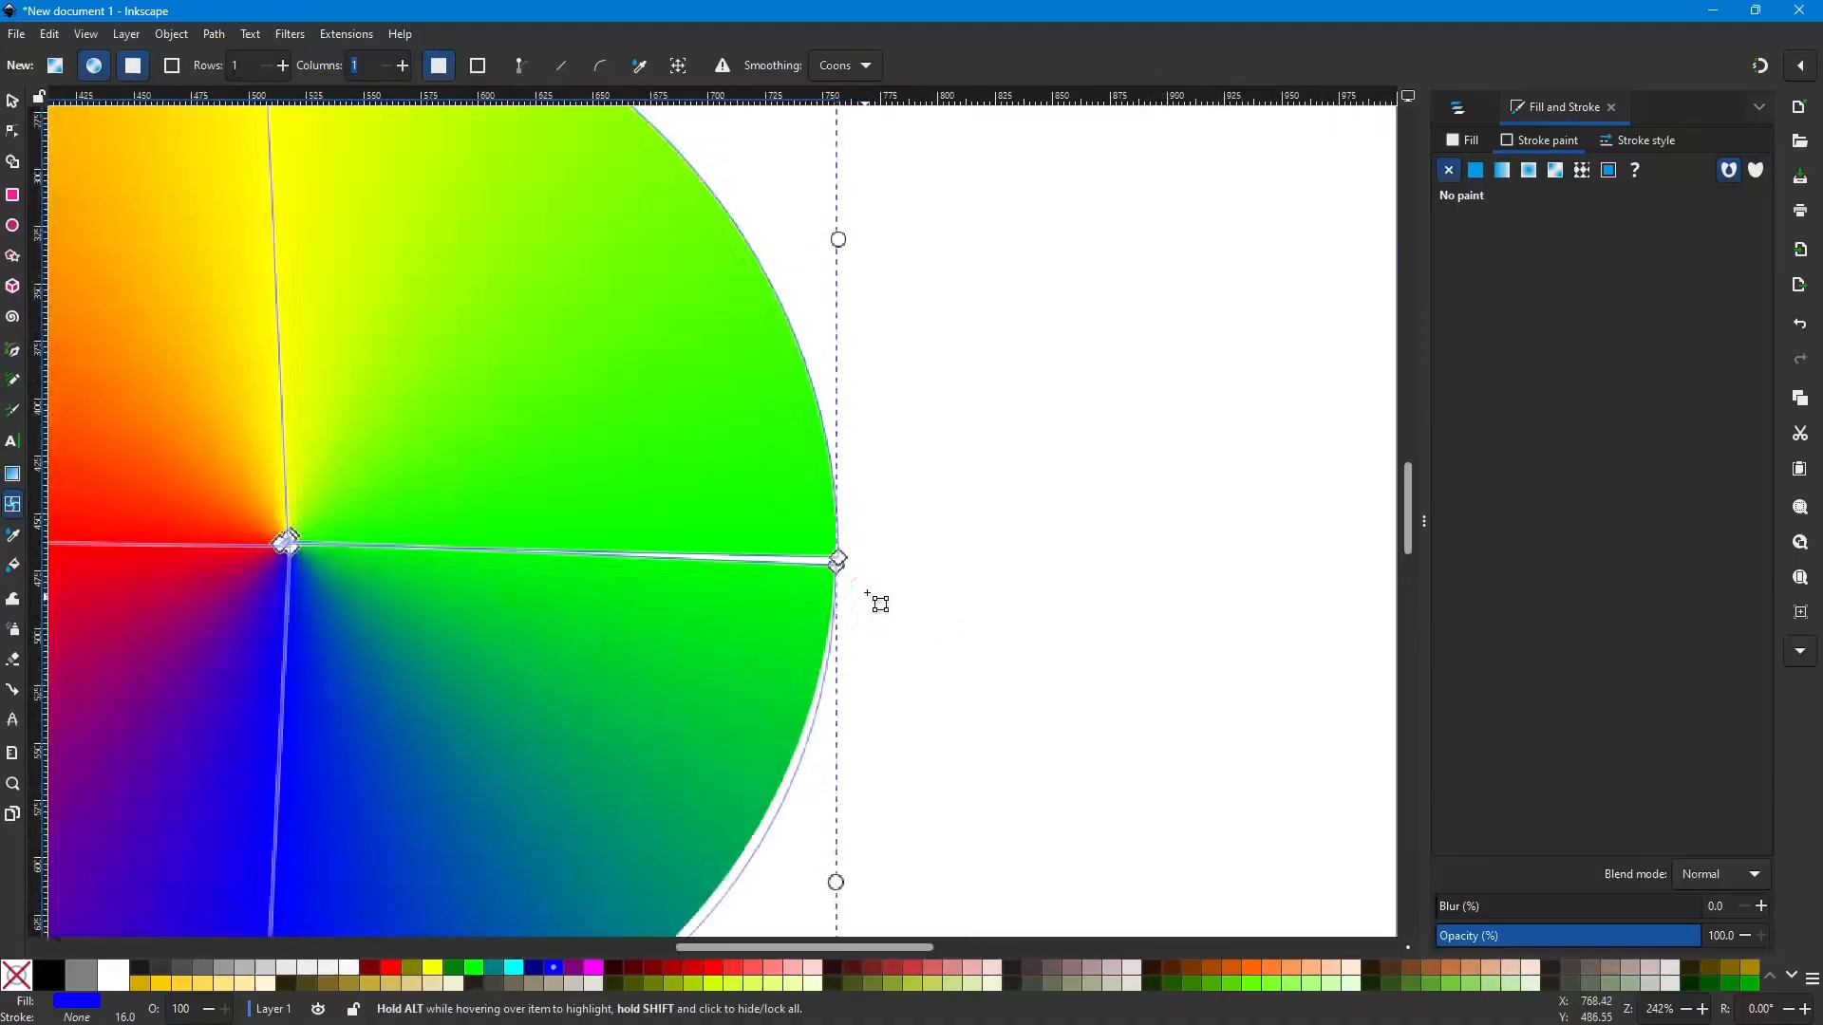
drag(782, 513, 787, 500)
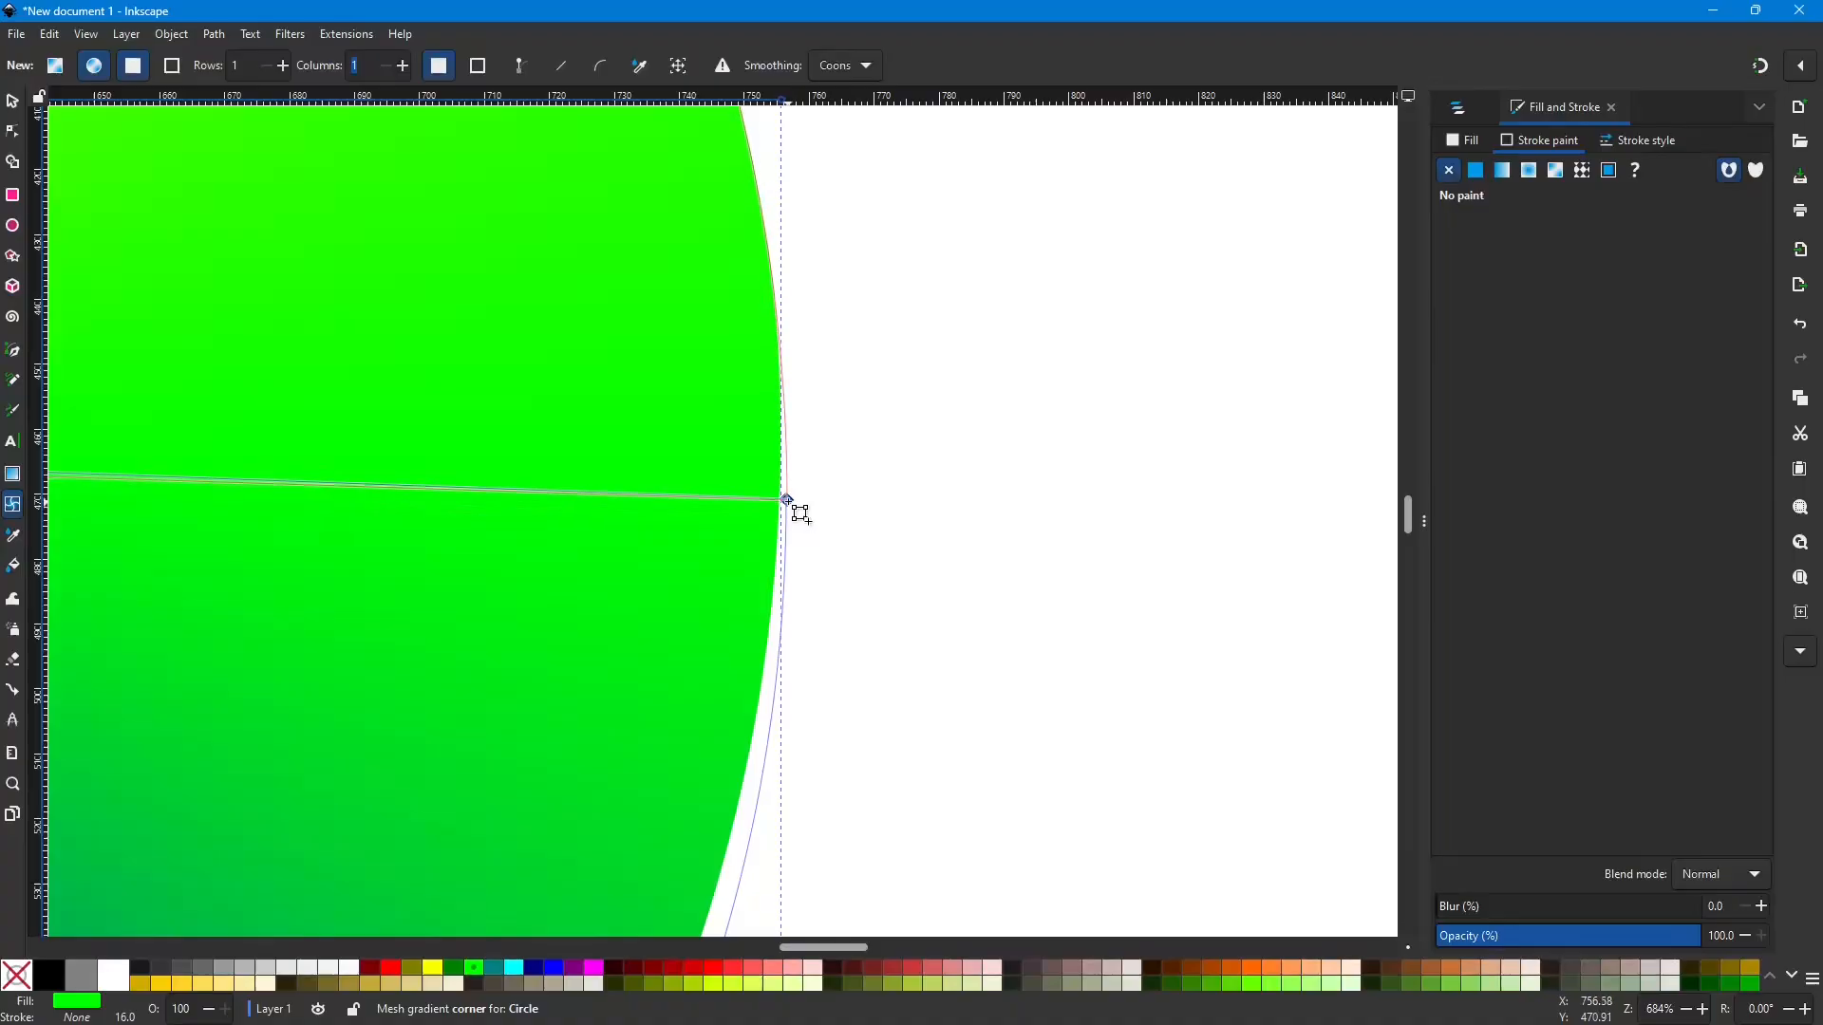
Step: Bring the scattered inner mesh nodes together at one point at the color wheel's center
scroll(536, 587, left, 15)
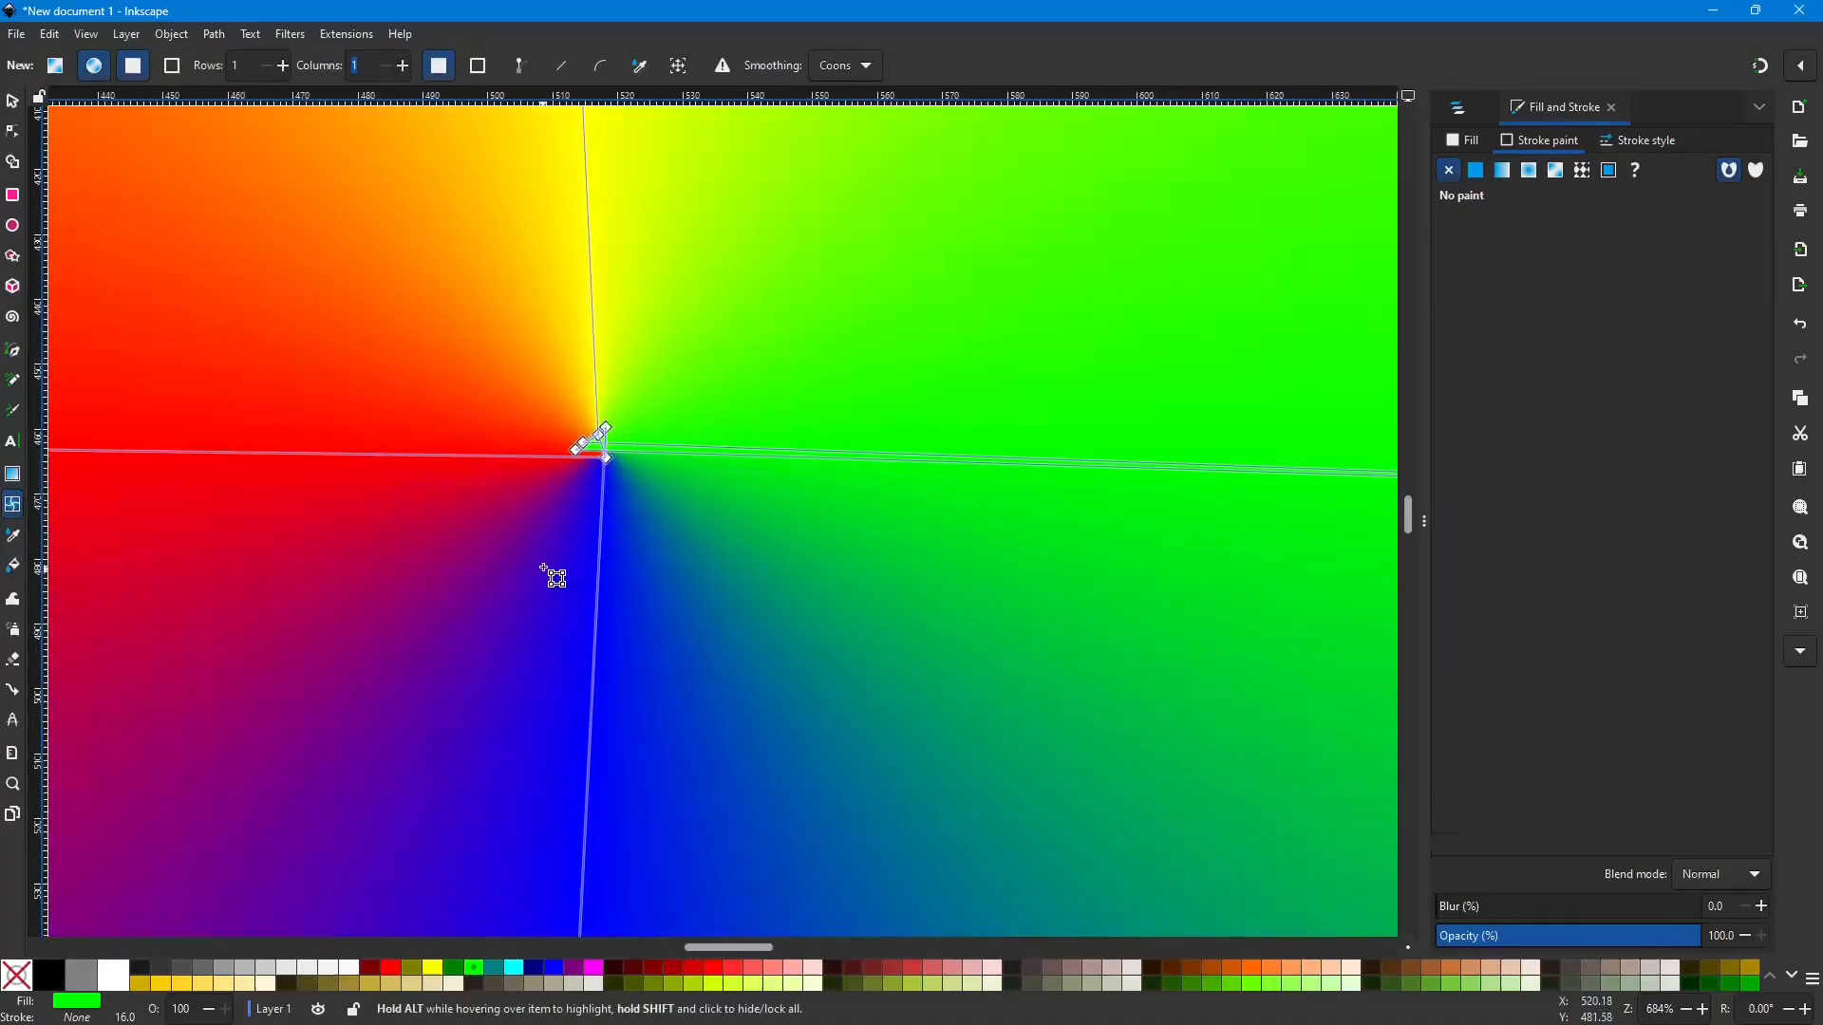
scroll(602, 478, up, 3)
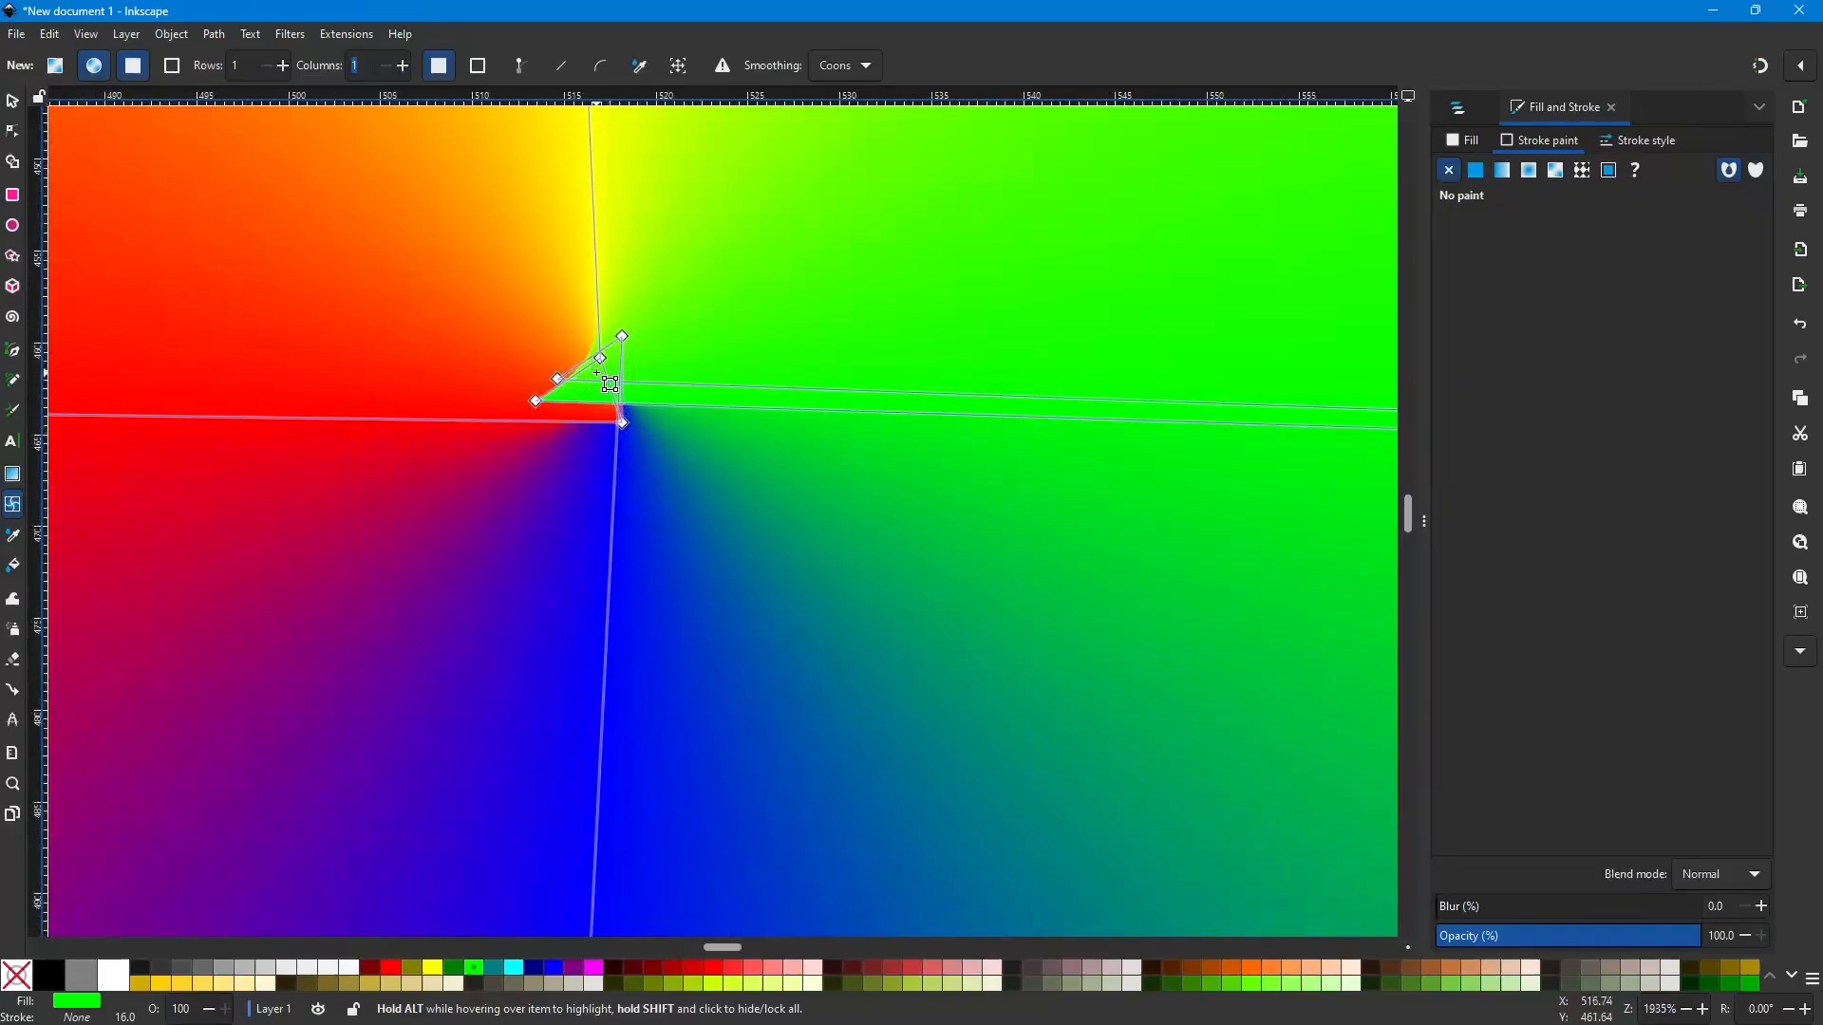
mouse_move(601, 358)
mouse_down()
mouse_move(606, 397)
mouse_move(582, 384)
mouse_move(604, 400)
mouse_move(561, 398)
mouse_move(600, 394)
mouse_up()
click(621, 421)
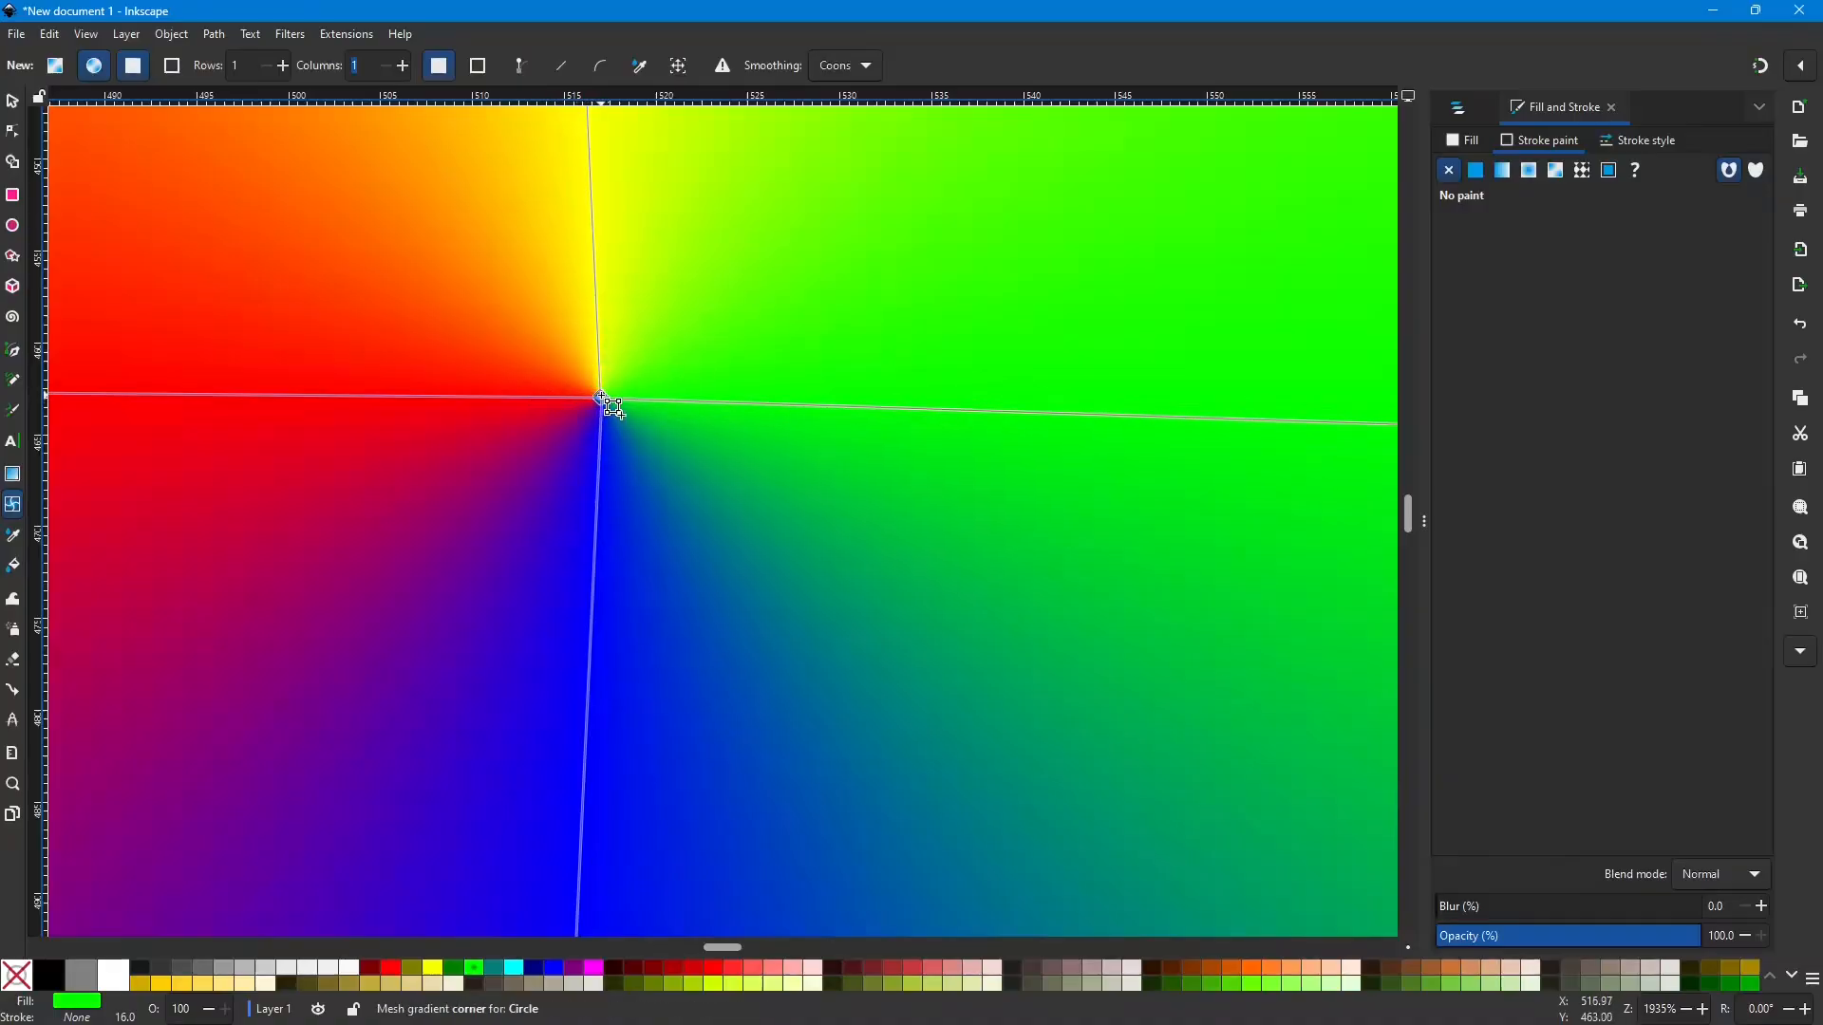
scroll(658, 438, down, 2)
scroll(655, 439, down, 4)
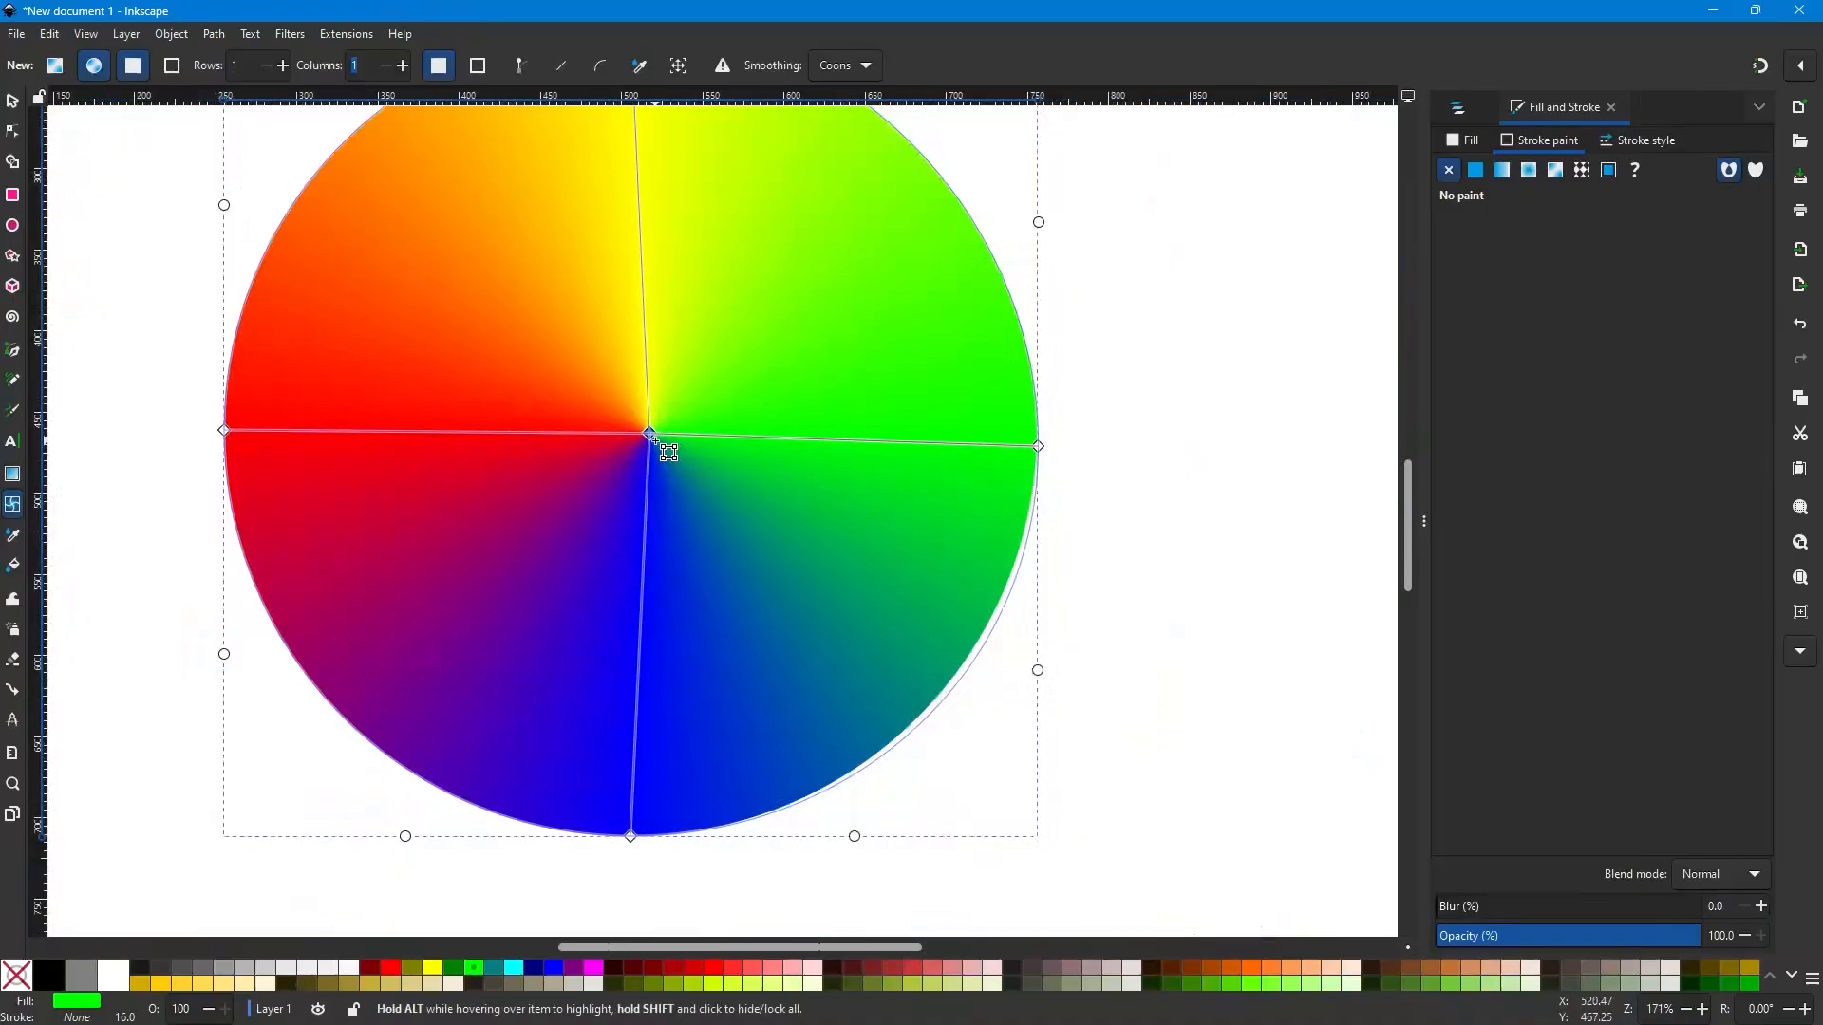
scroll(826, 559, up, 4)
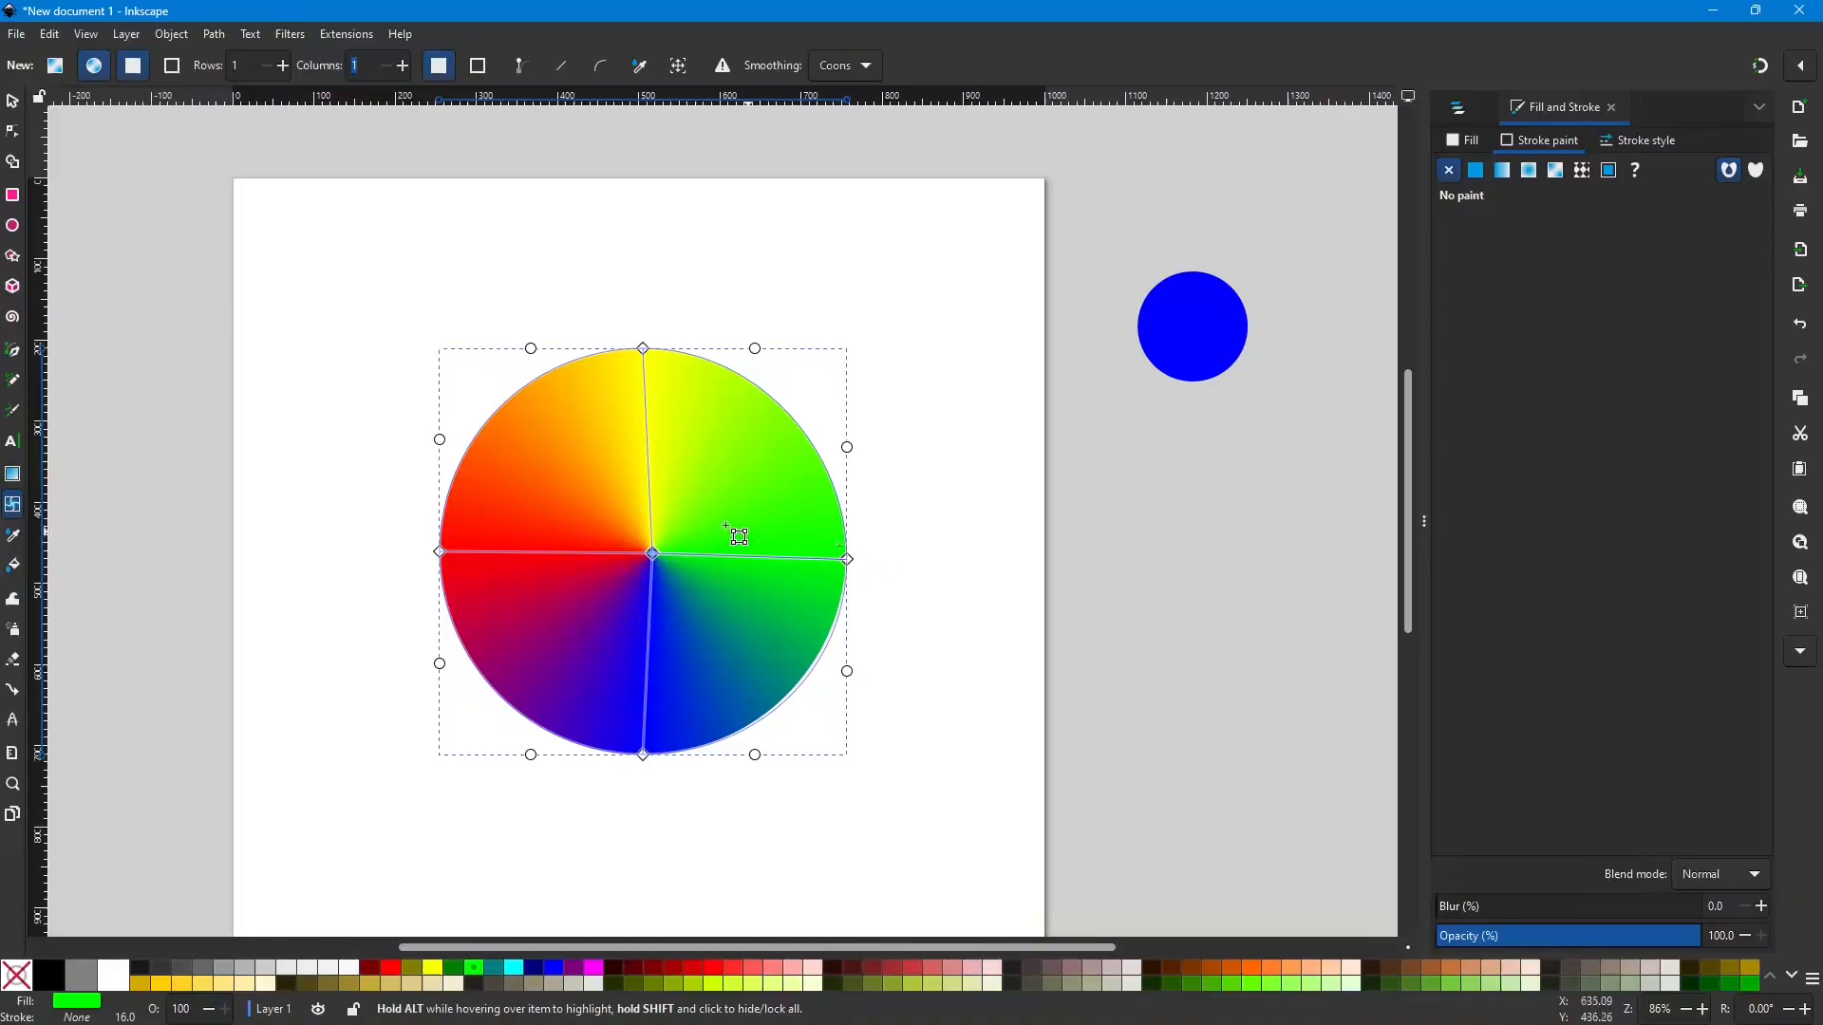
click(654, 553)
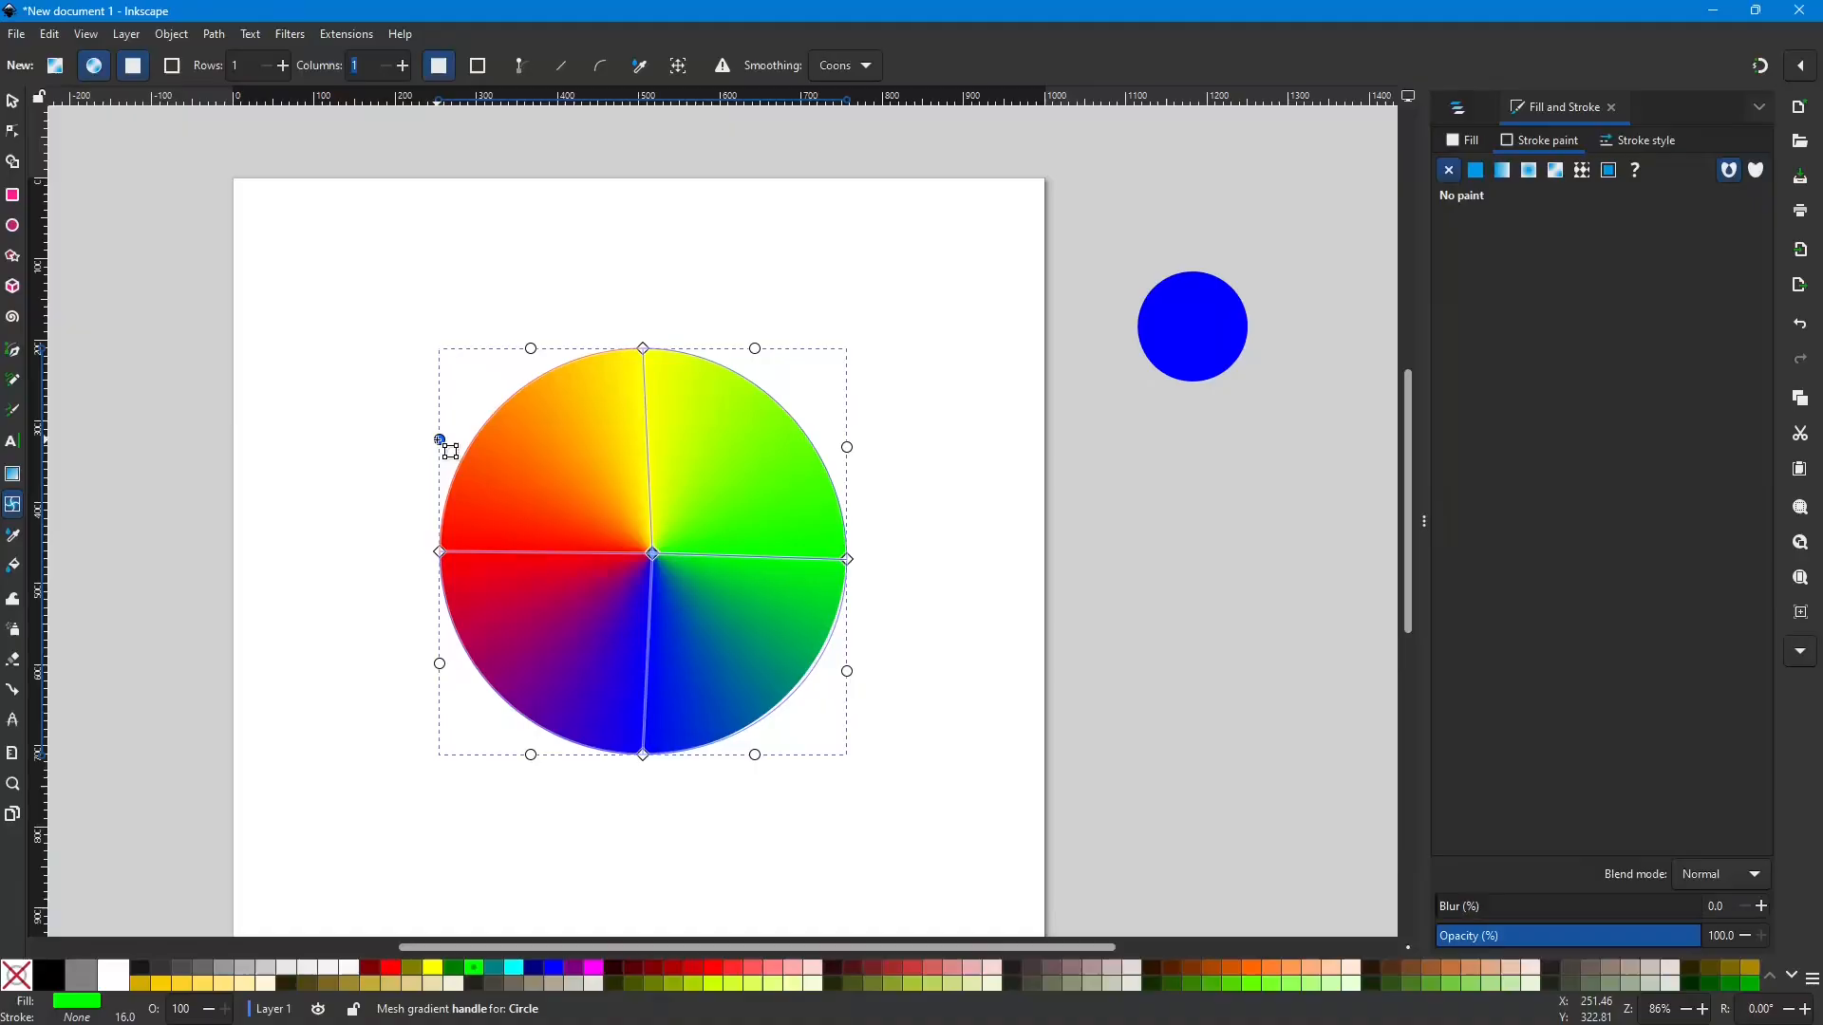
Step: Move the outer mesh nodes and the upper-left curve handles outward so the mesh outline extends beyond the circle
drag(439, 440, 368, 322)
drag(531, 348, 554, 302)
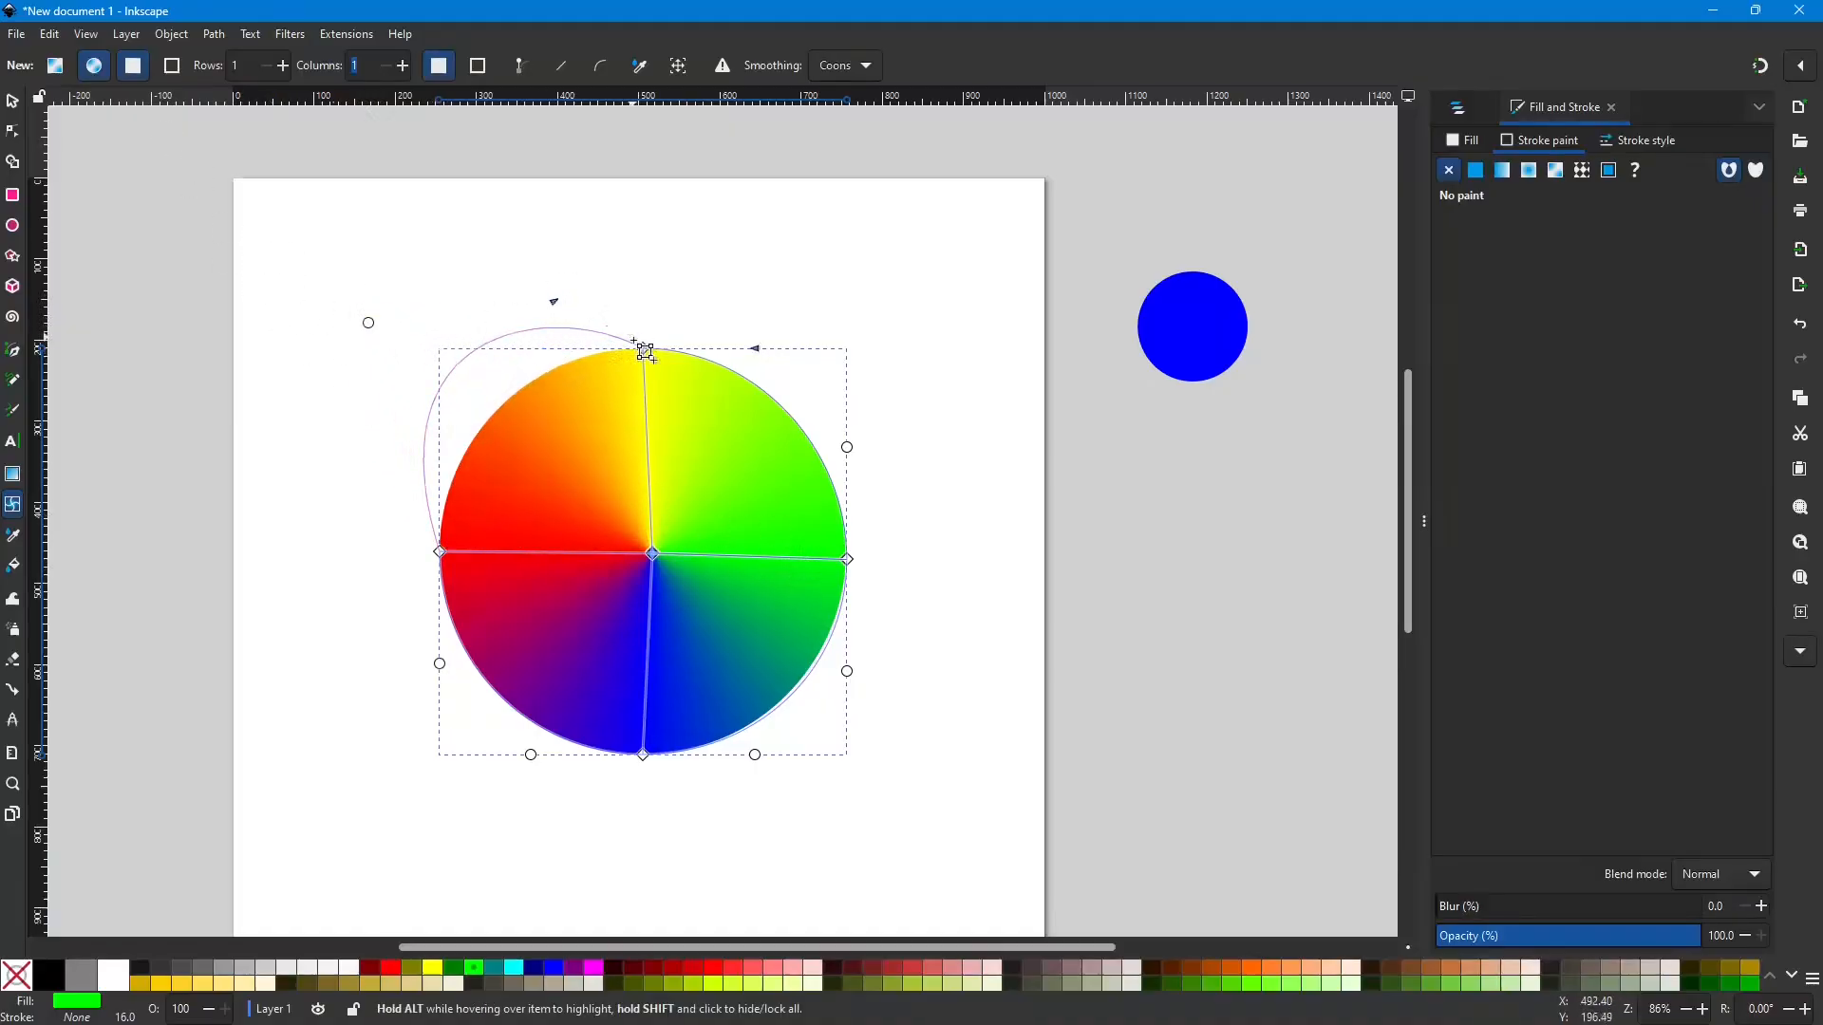
click(643, 349)
drag(644, 349, 653, 328)
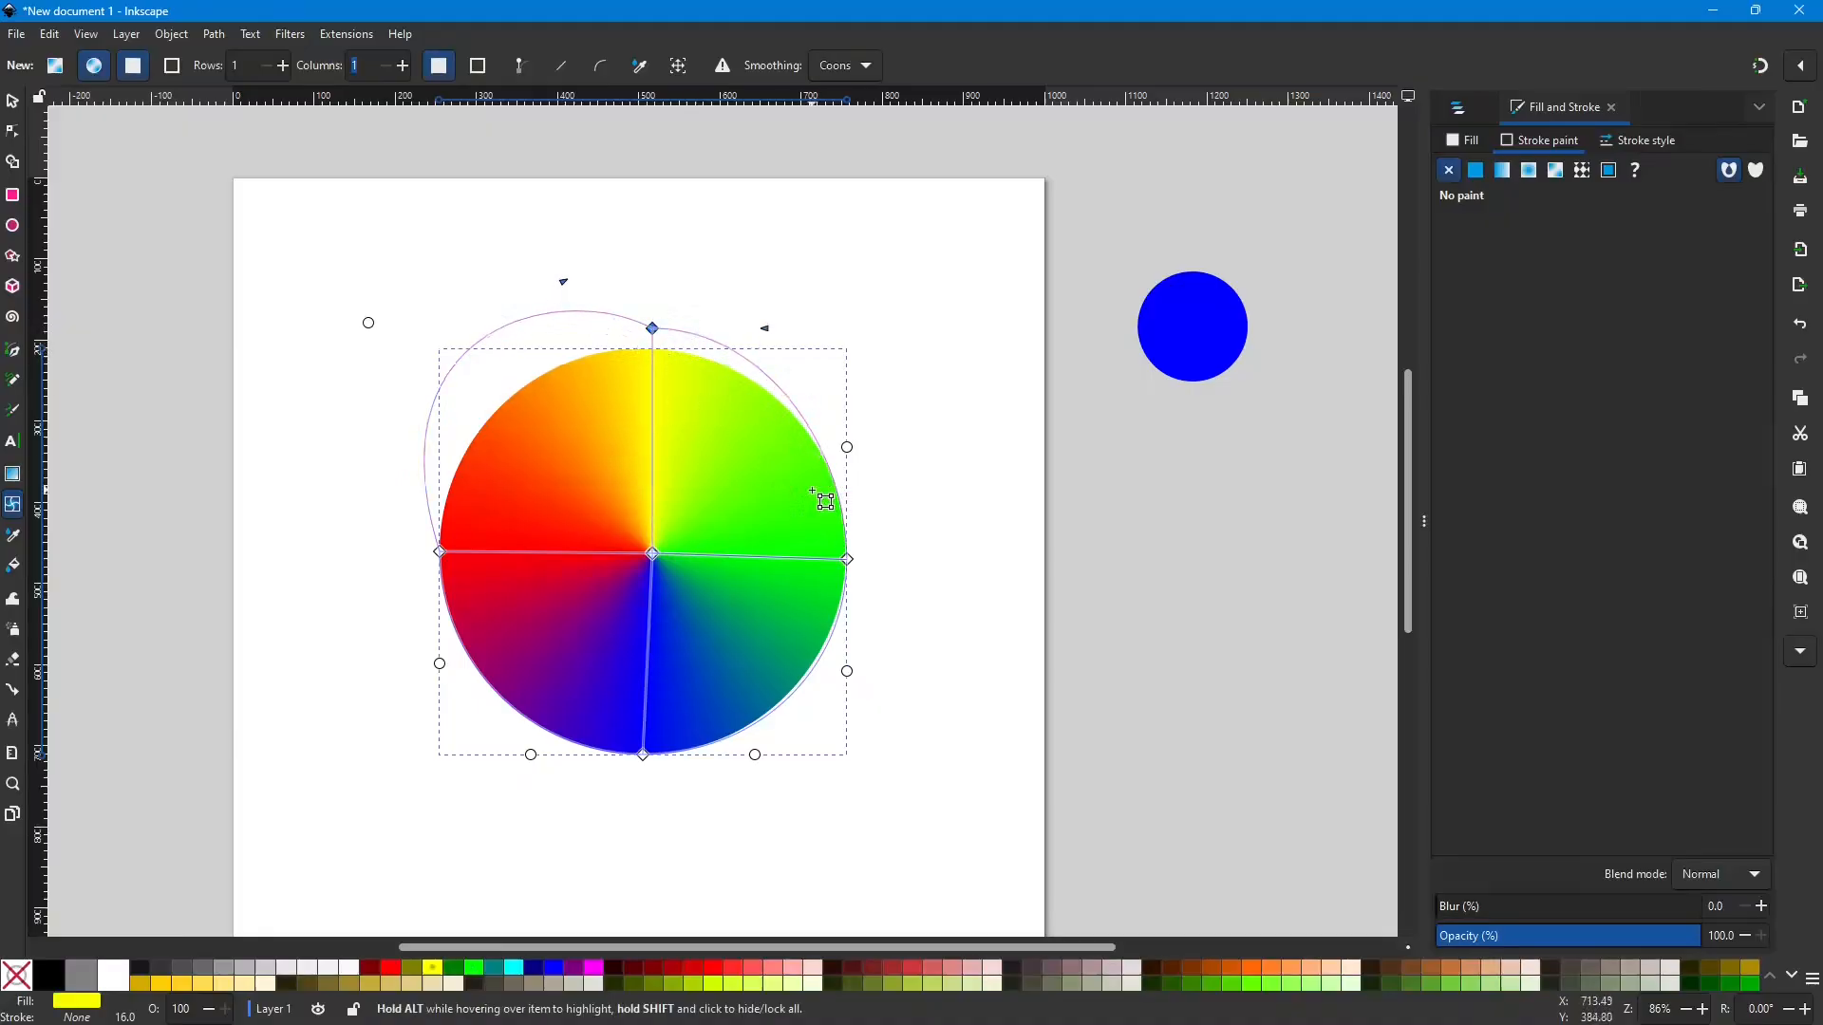
drag(846, 562, 873, 561)
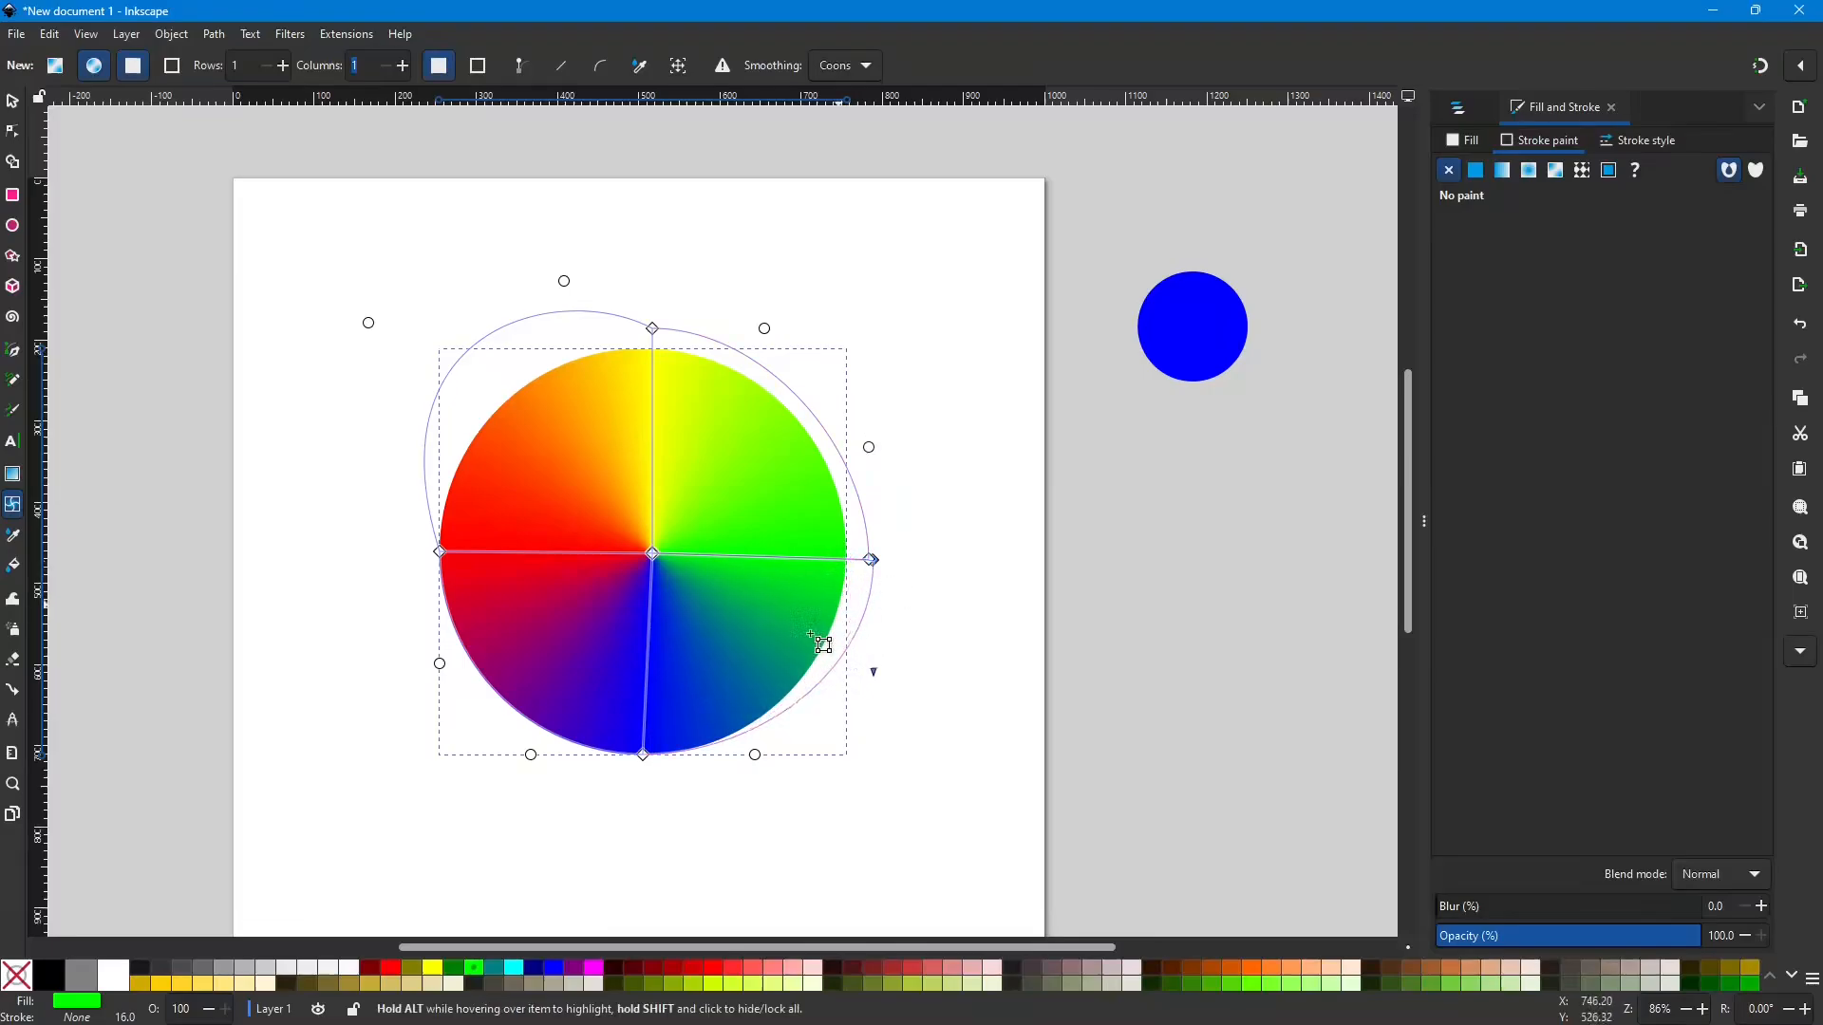
drag(643, 757, 640, 771)
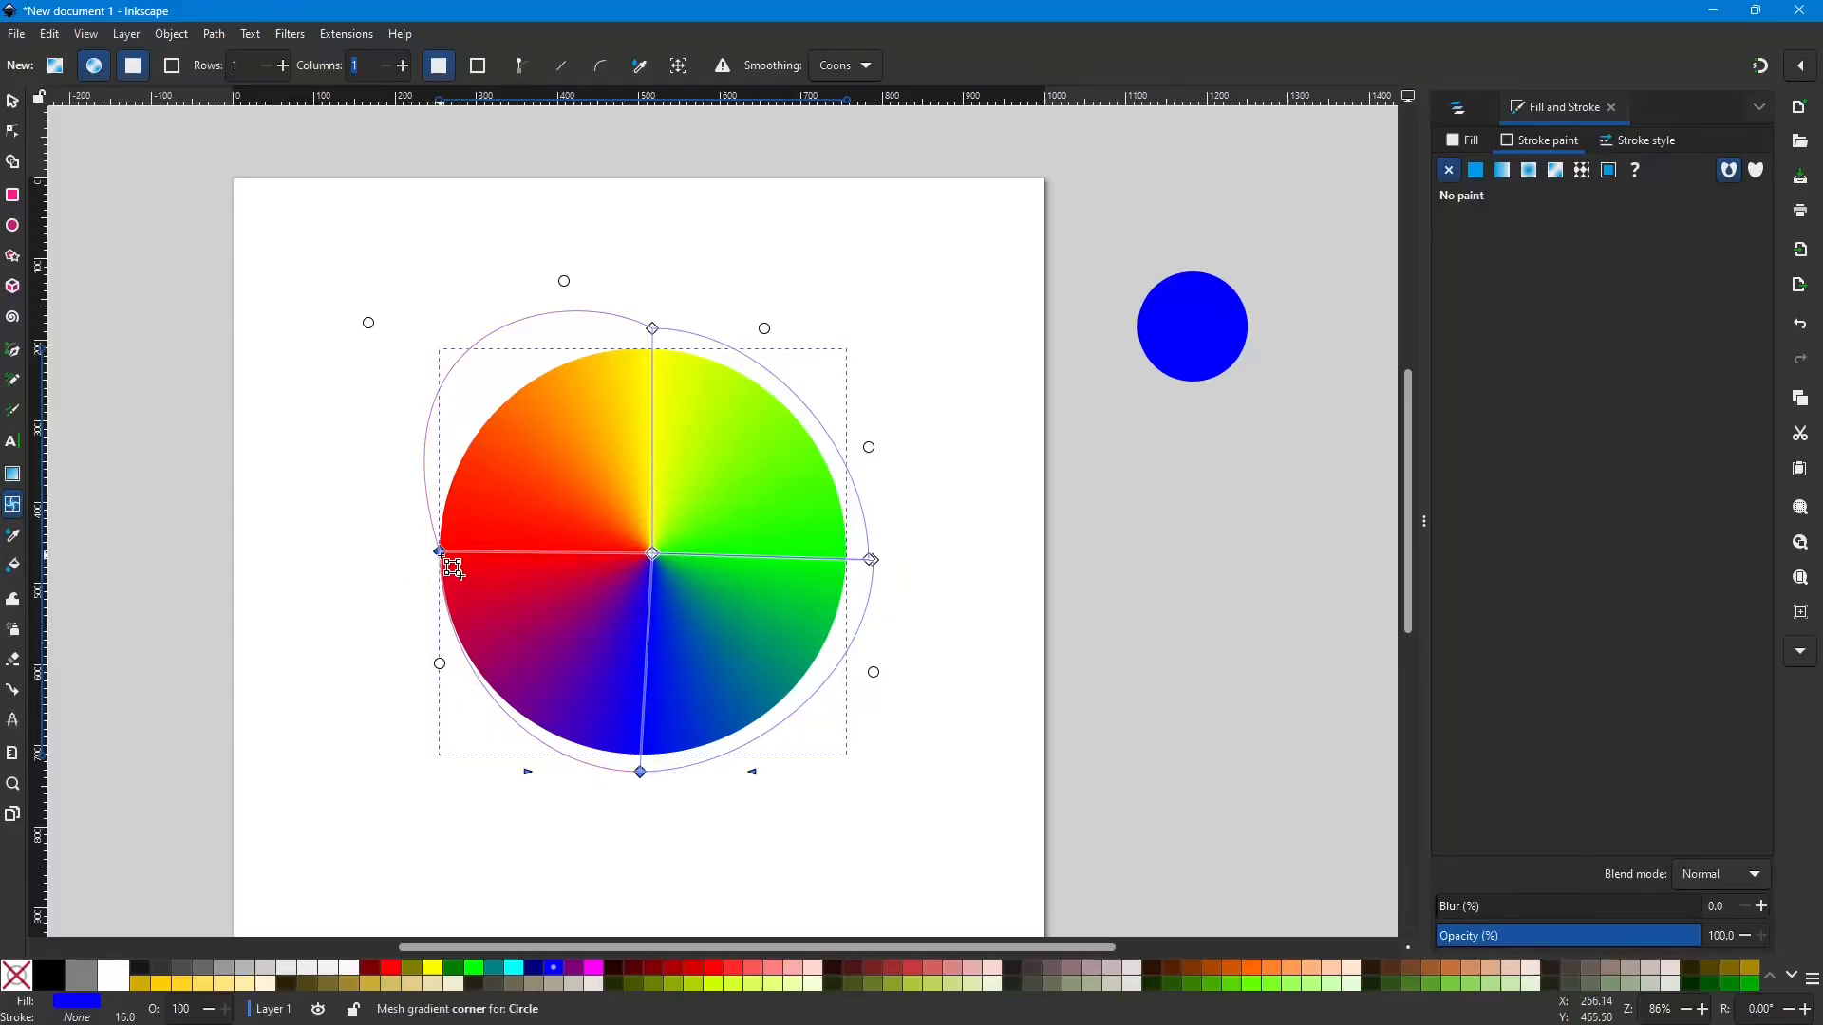
drag(453, 567, 399, 605)
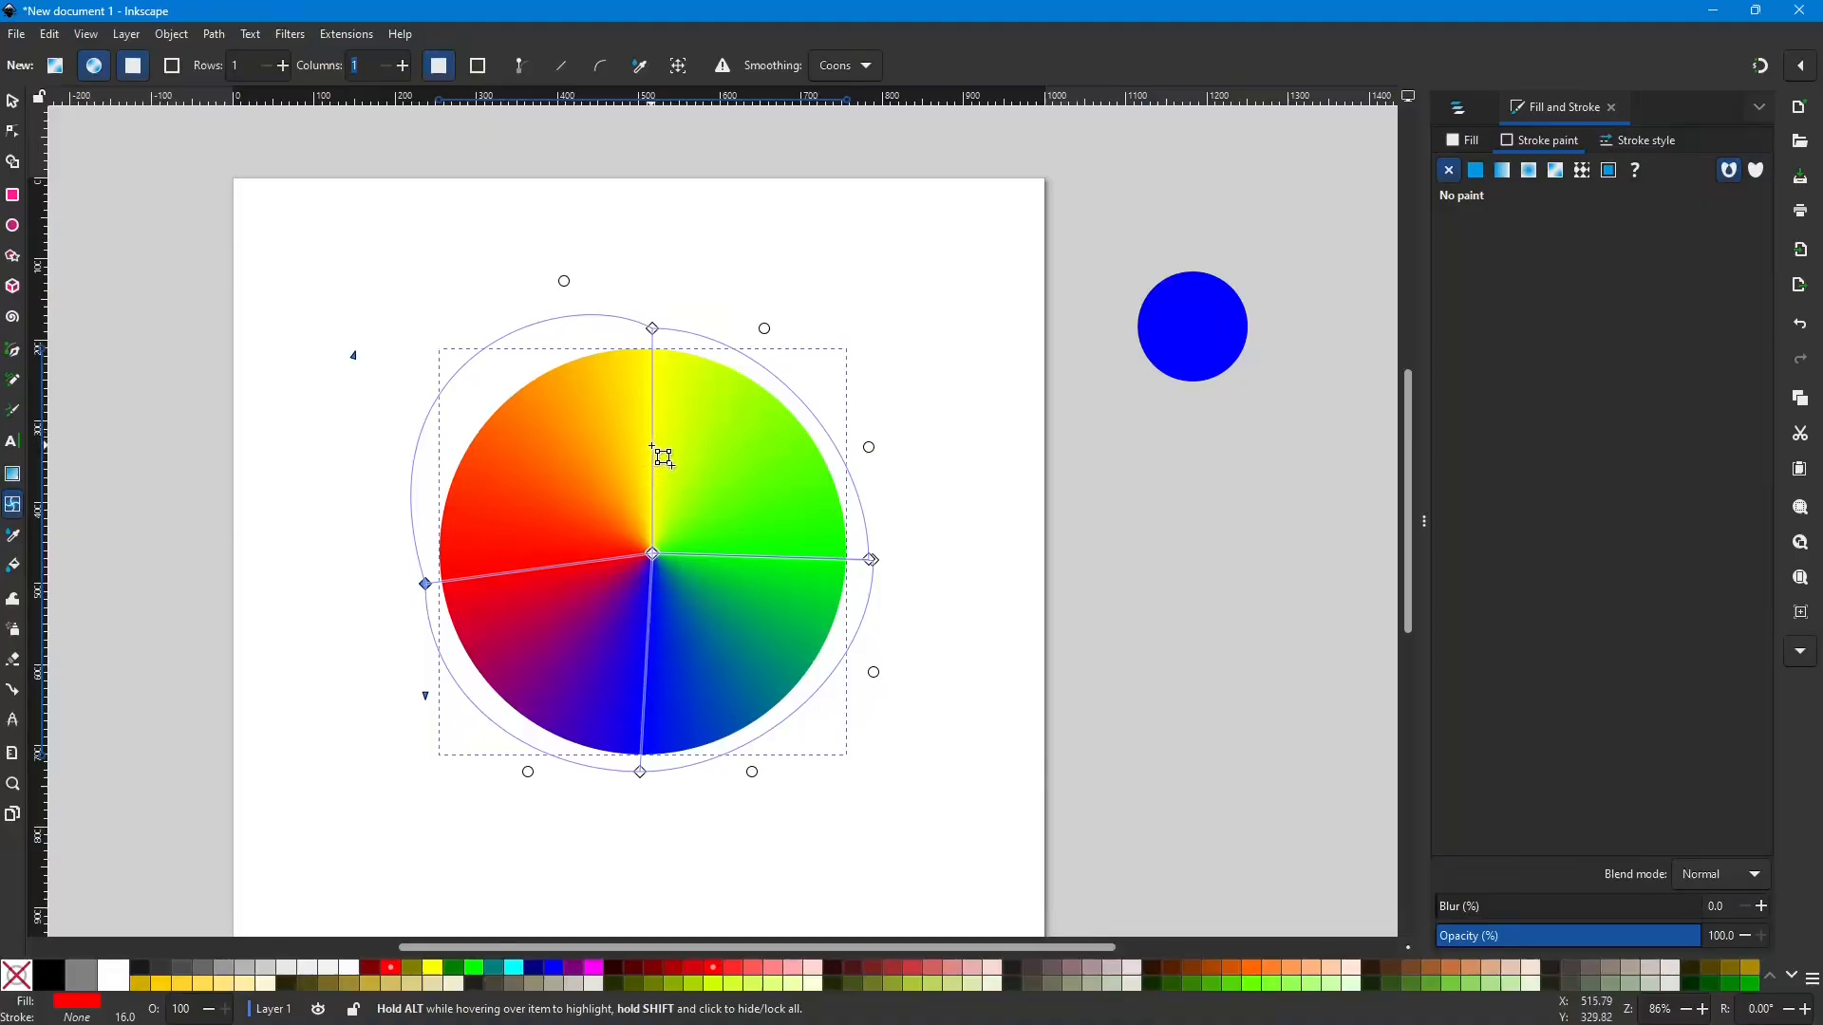
Step: Insert an inner ring of mesh nodes about halfway along the yellow spoke and round its upper-left curve
double_click(651, 445)
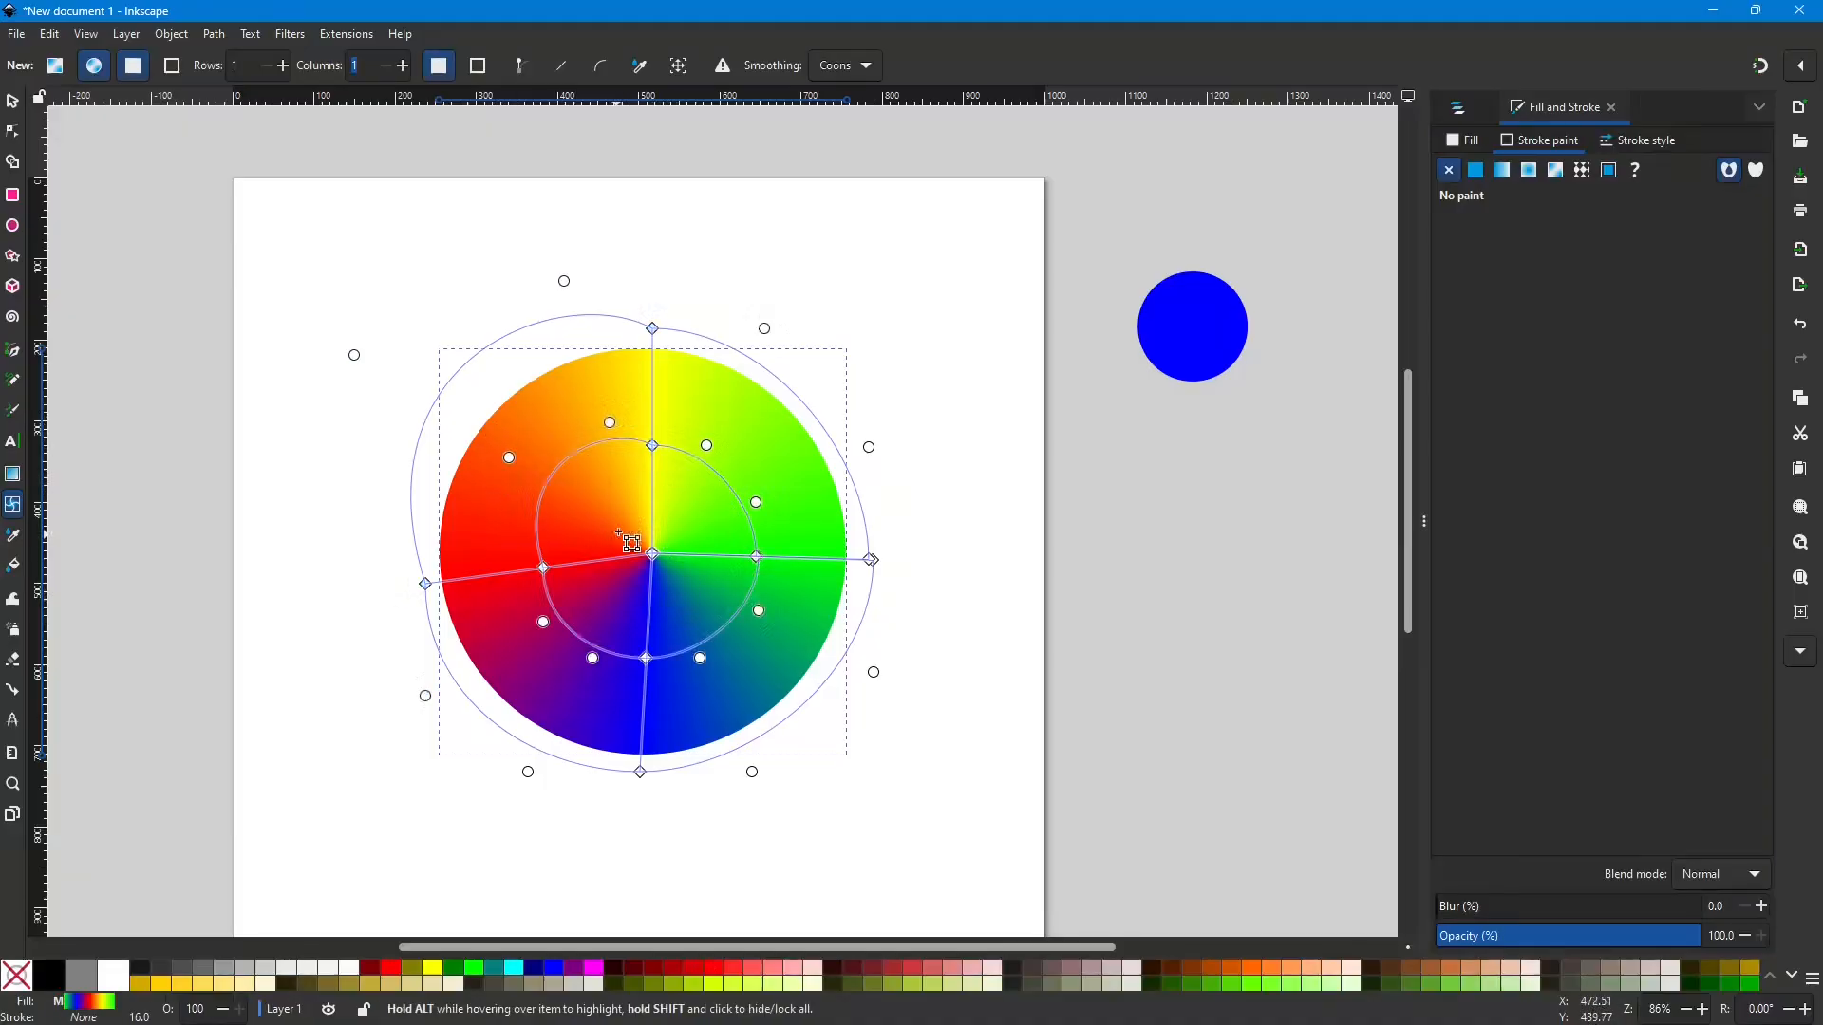
drag(611, 423, 531, 479)
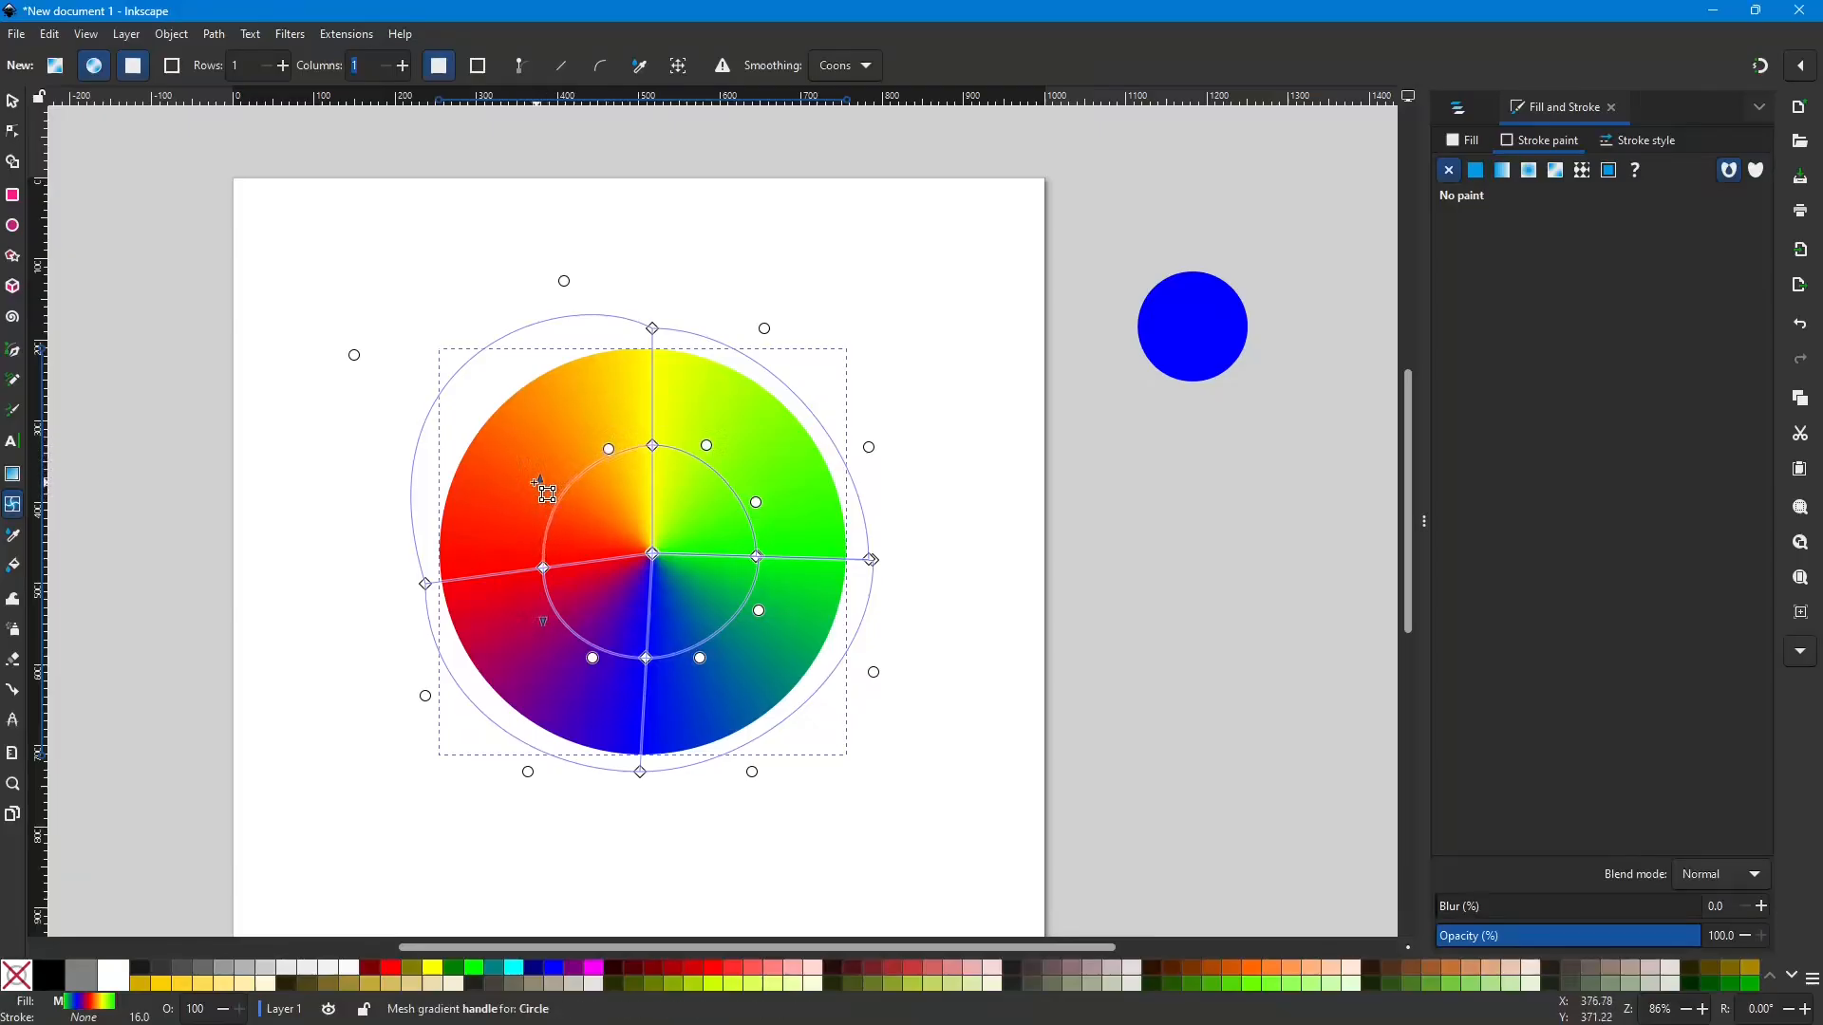
click(606, 446)
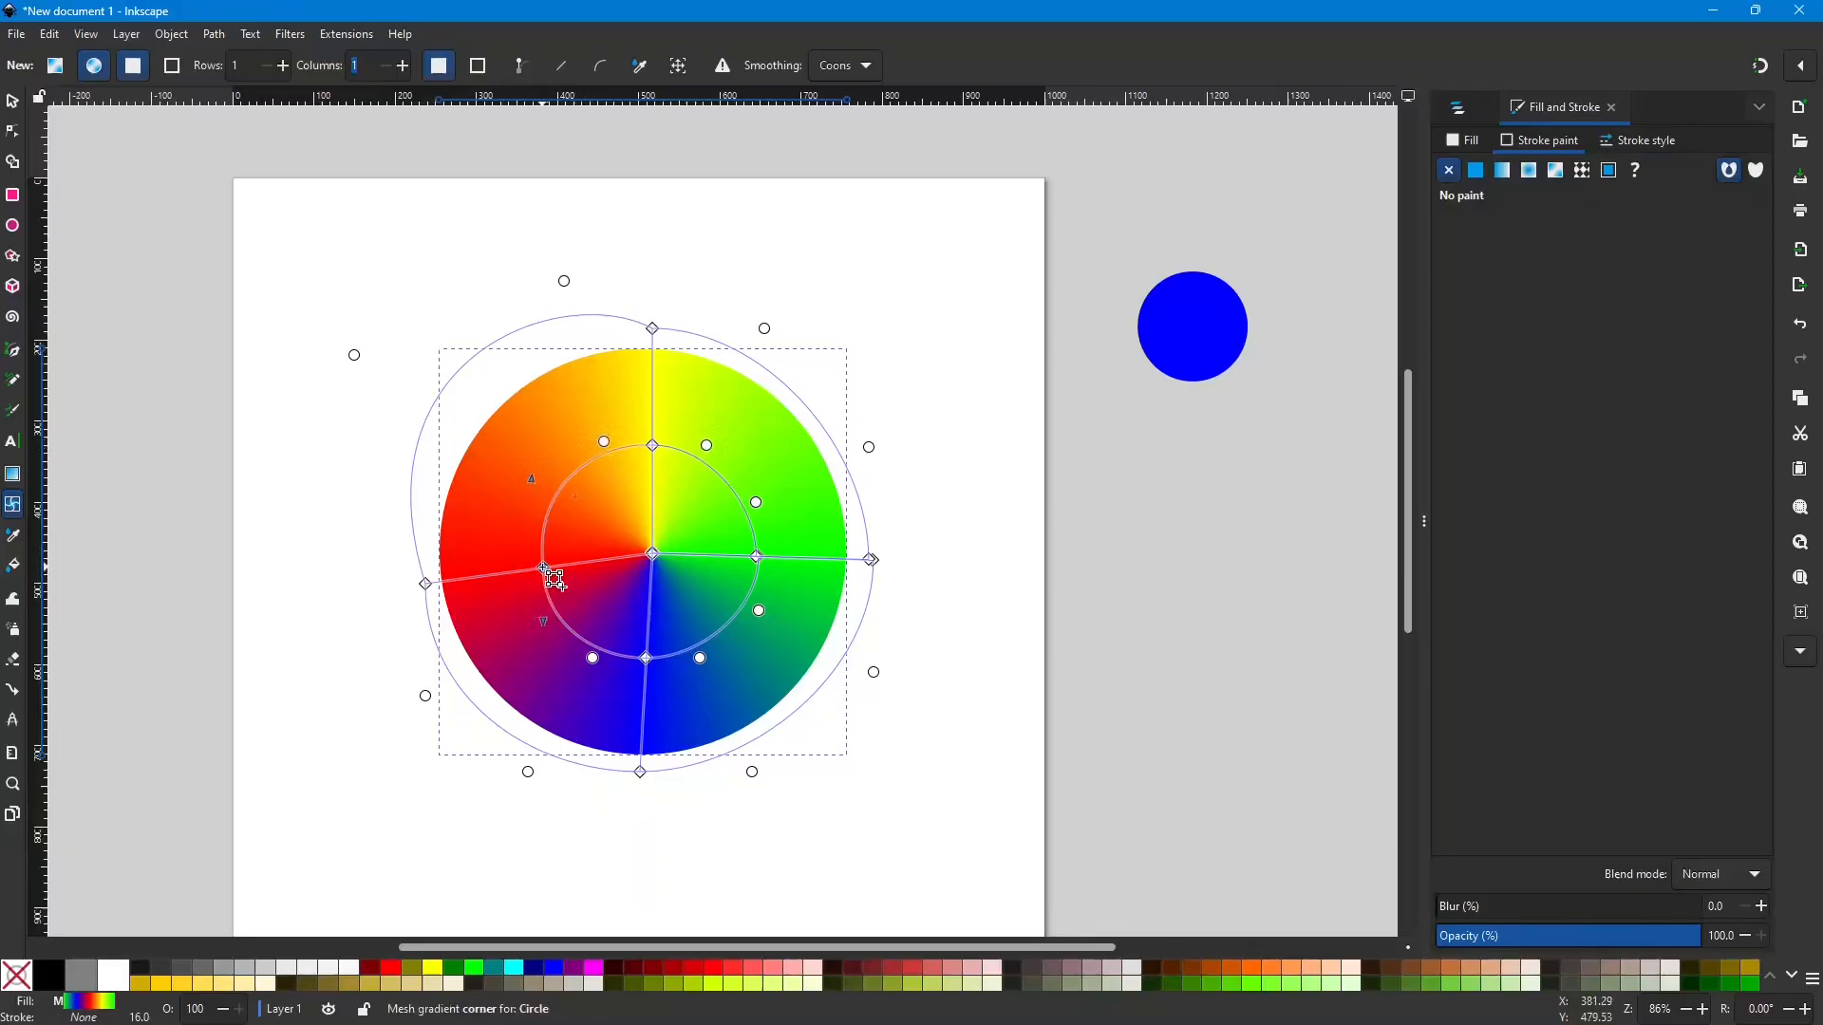
drag(542, 567, 539, 569)
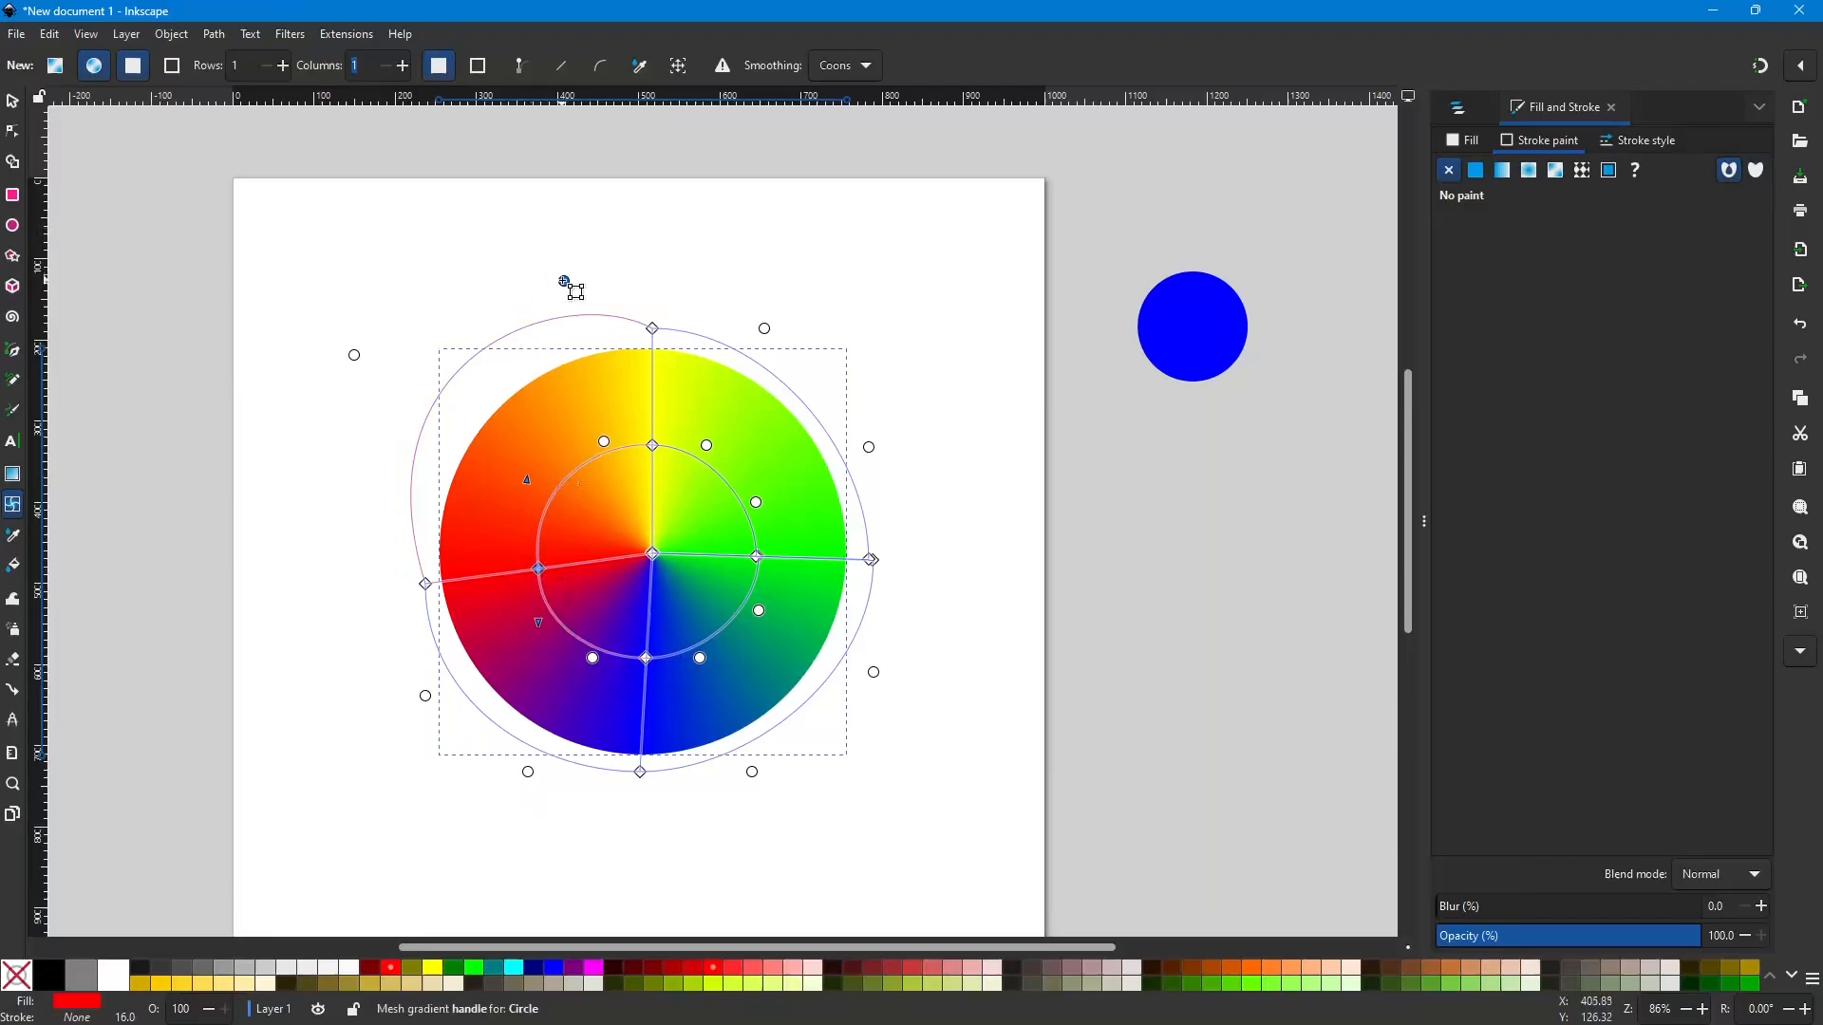
Step: Smooth the upper-left curve of the outer mesh outline with its handles and nudge the inner ring's left node
drag(567, 283, 579, 324)
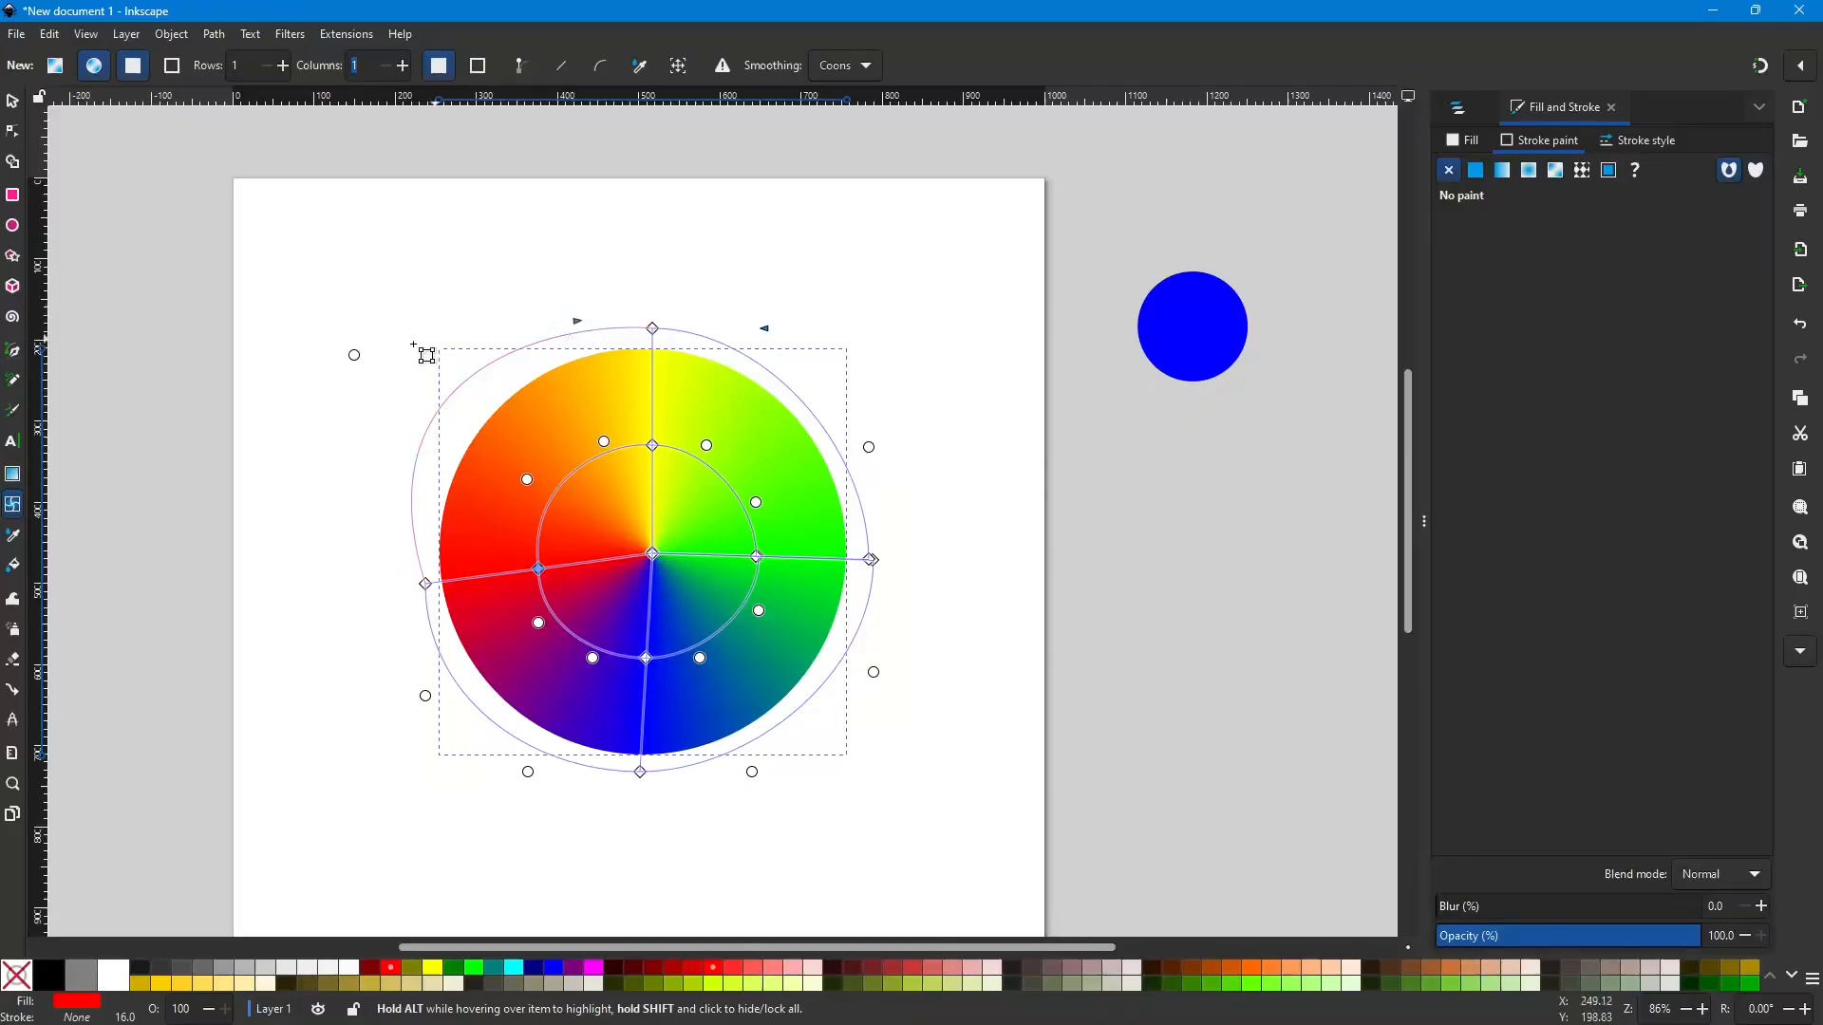
drag(367, 366, 439, 388)
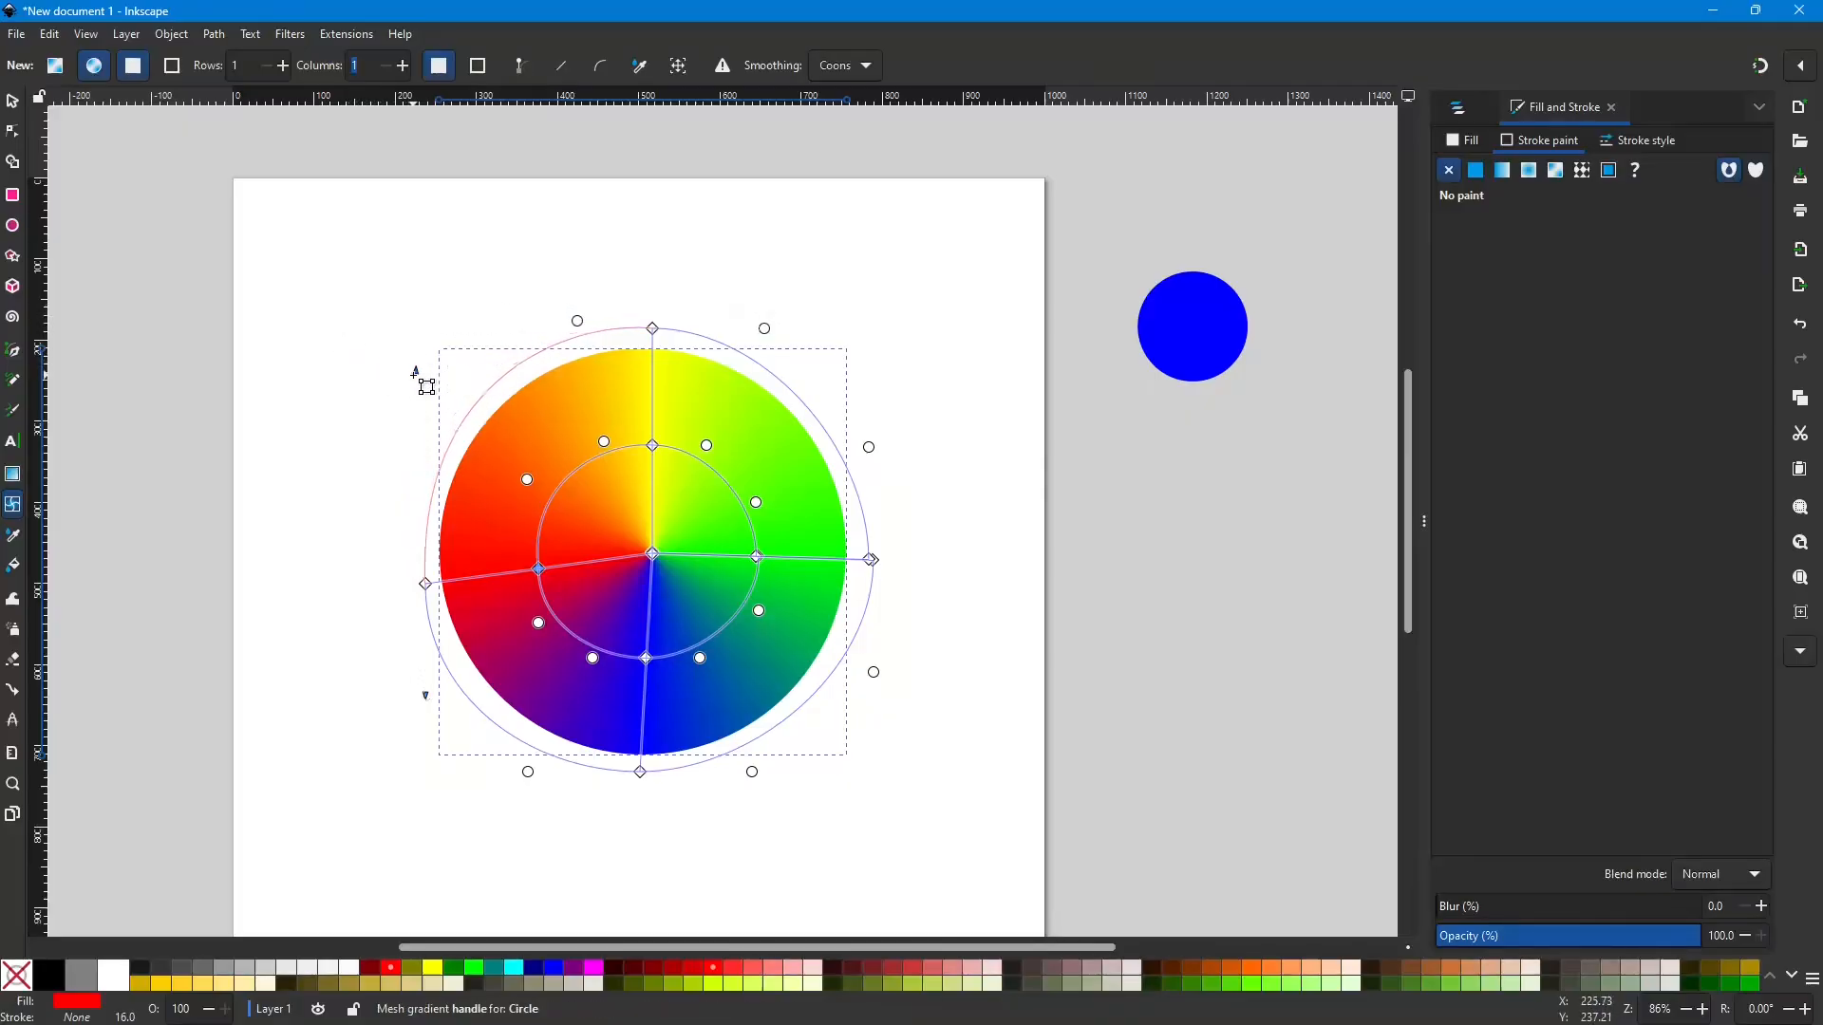
drag(578, 321, 578, 329)
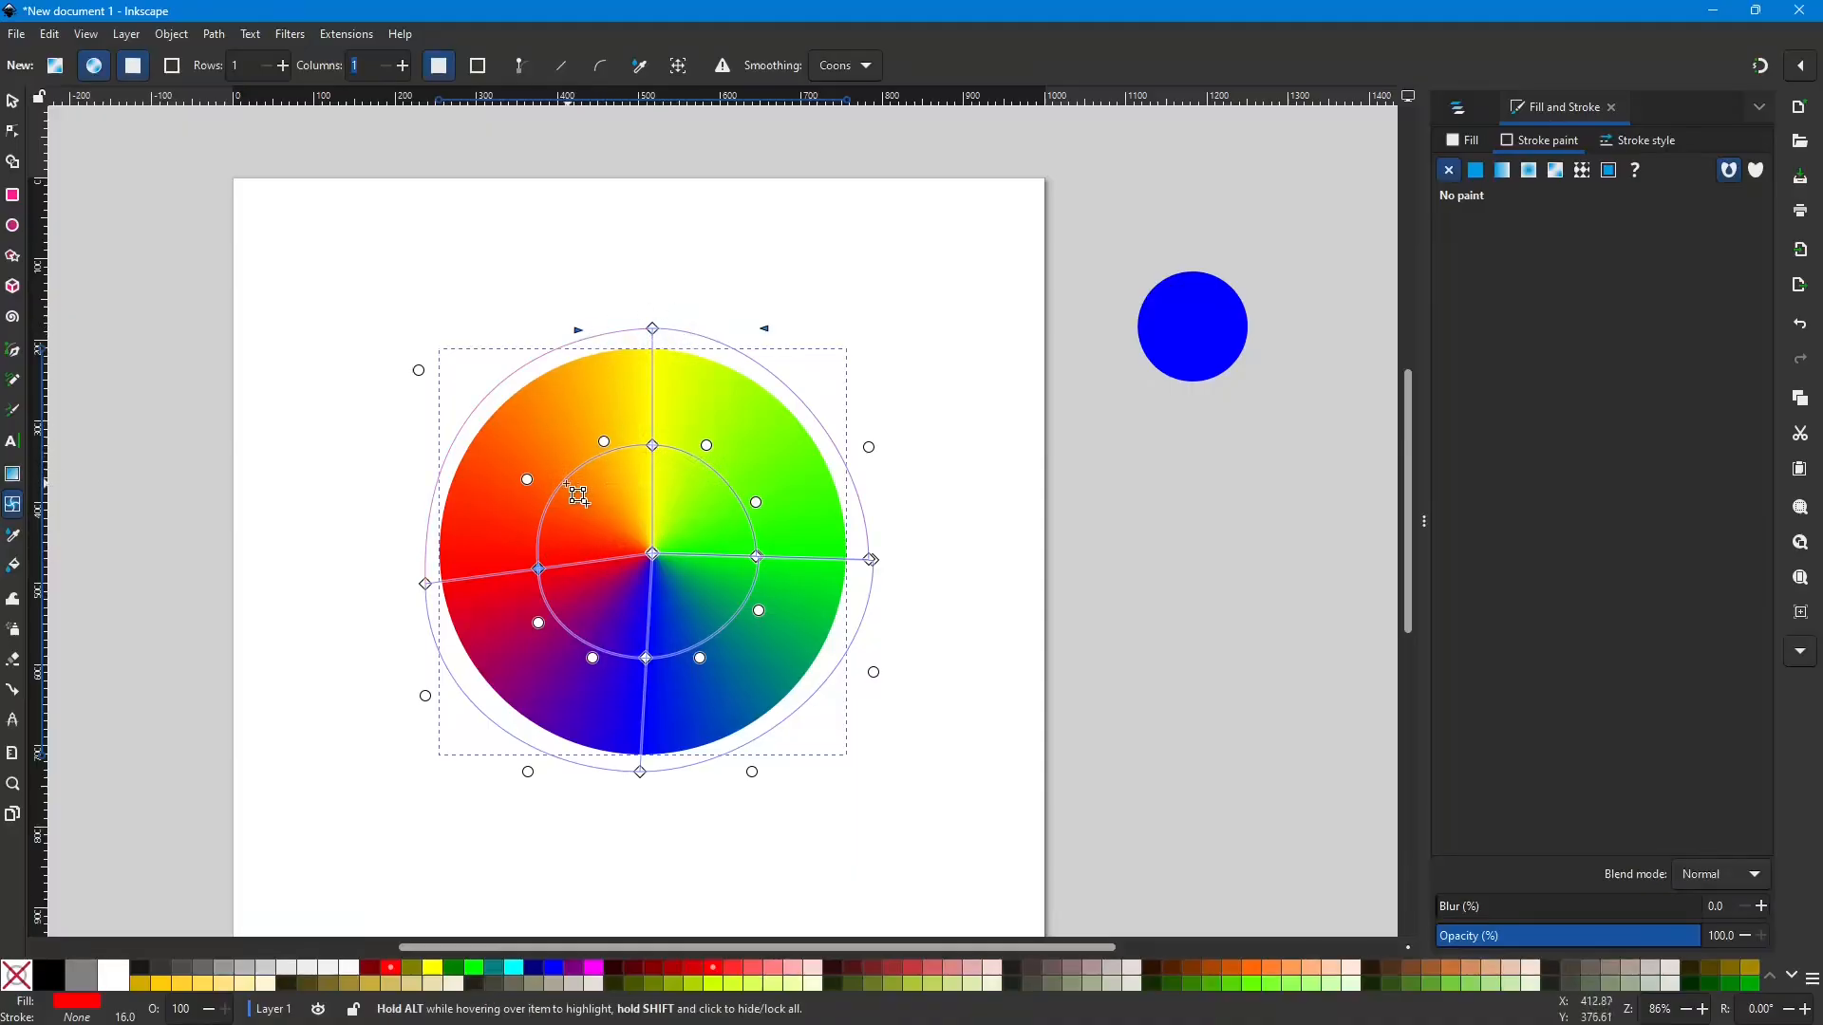
drag(537, 569, 542, 566)
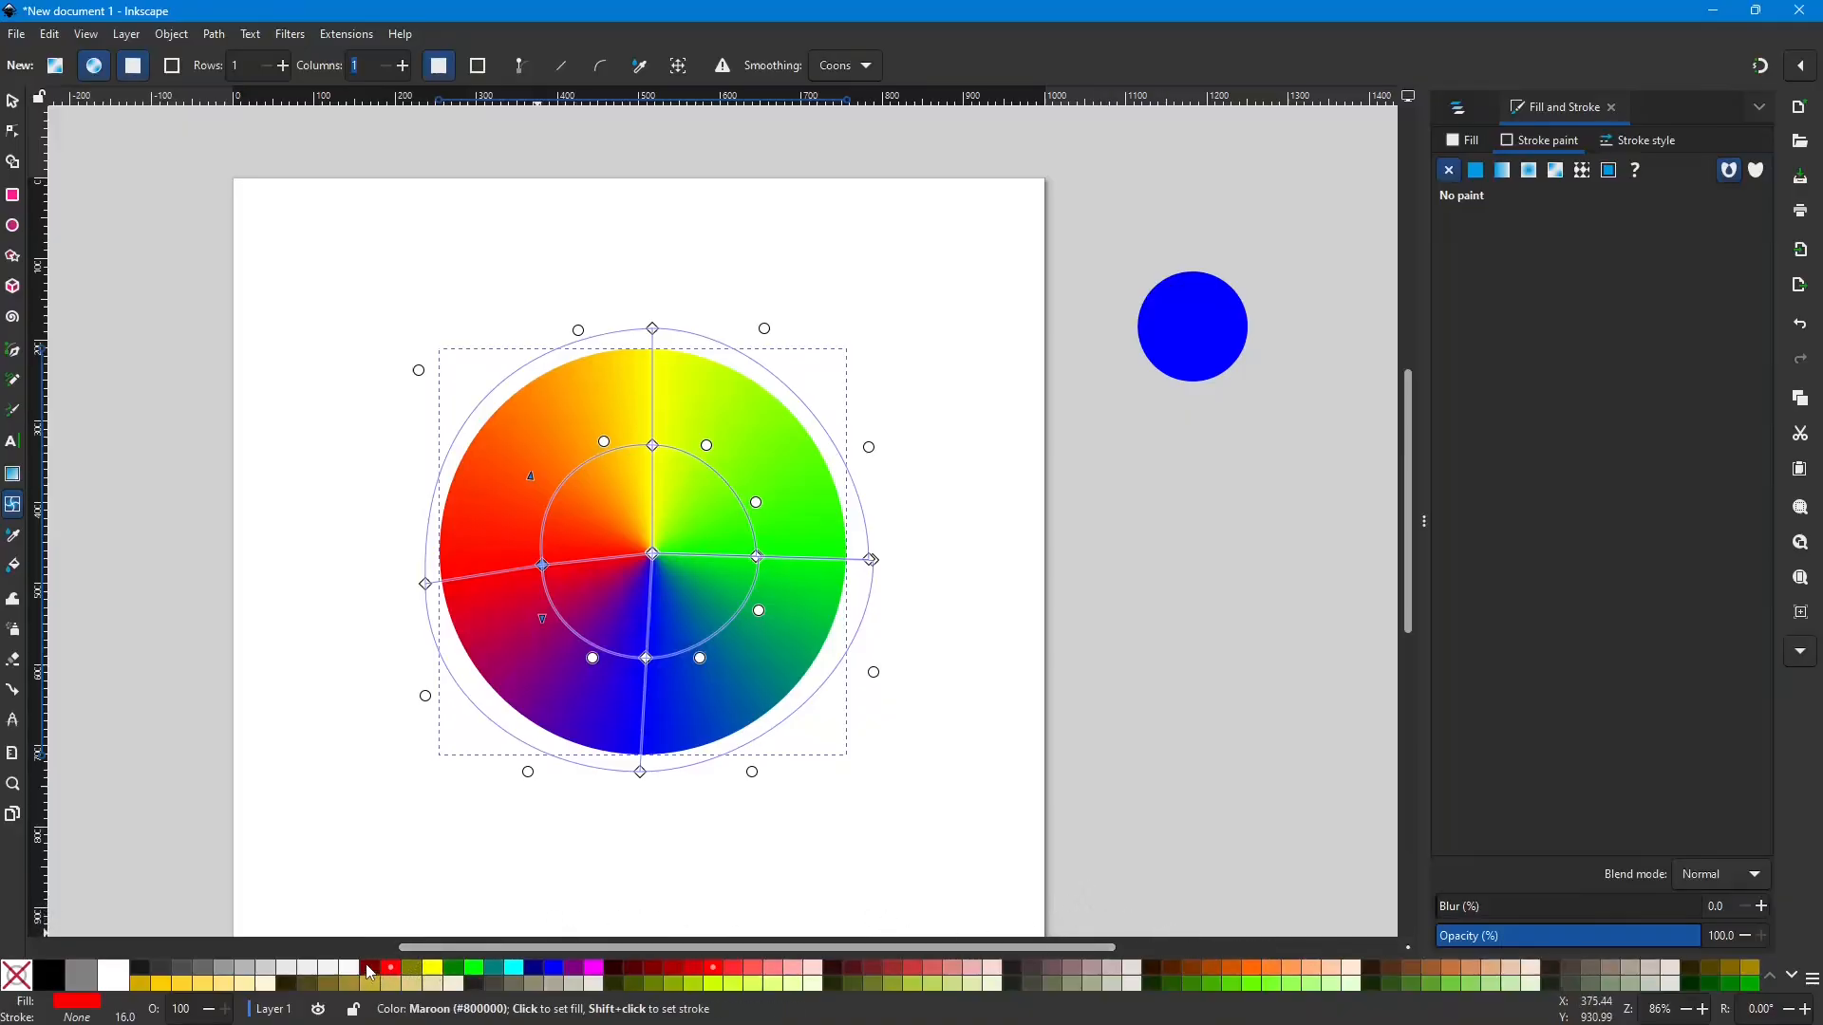
Step: Color the inner ring's left node maroon and try making it fully transparent
click(370, 970)
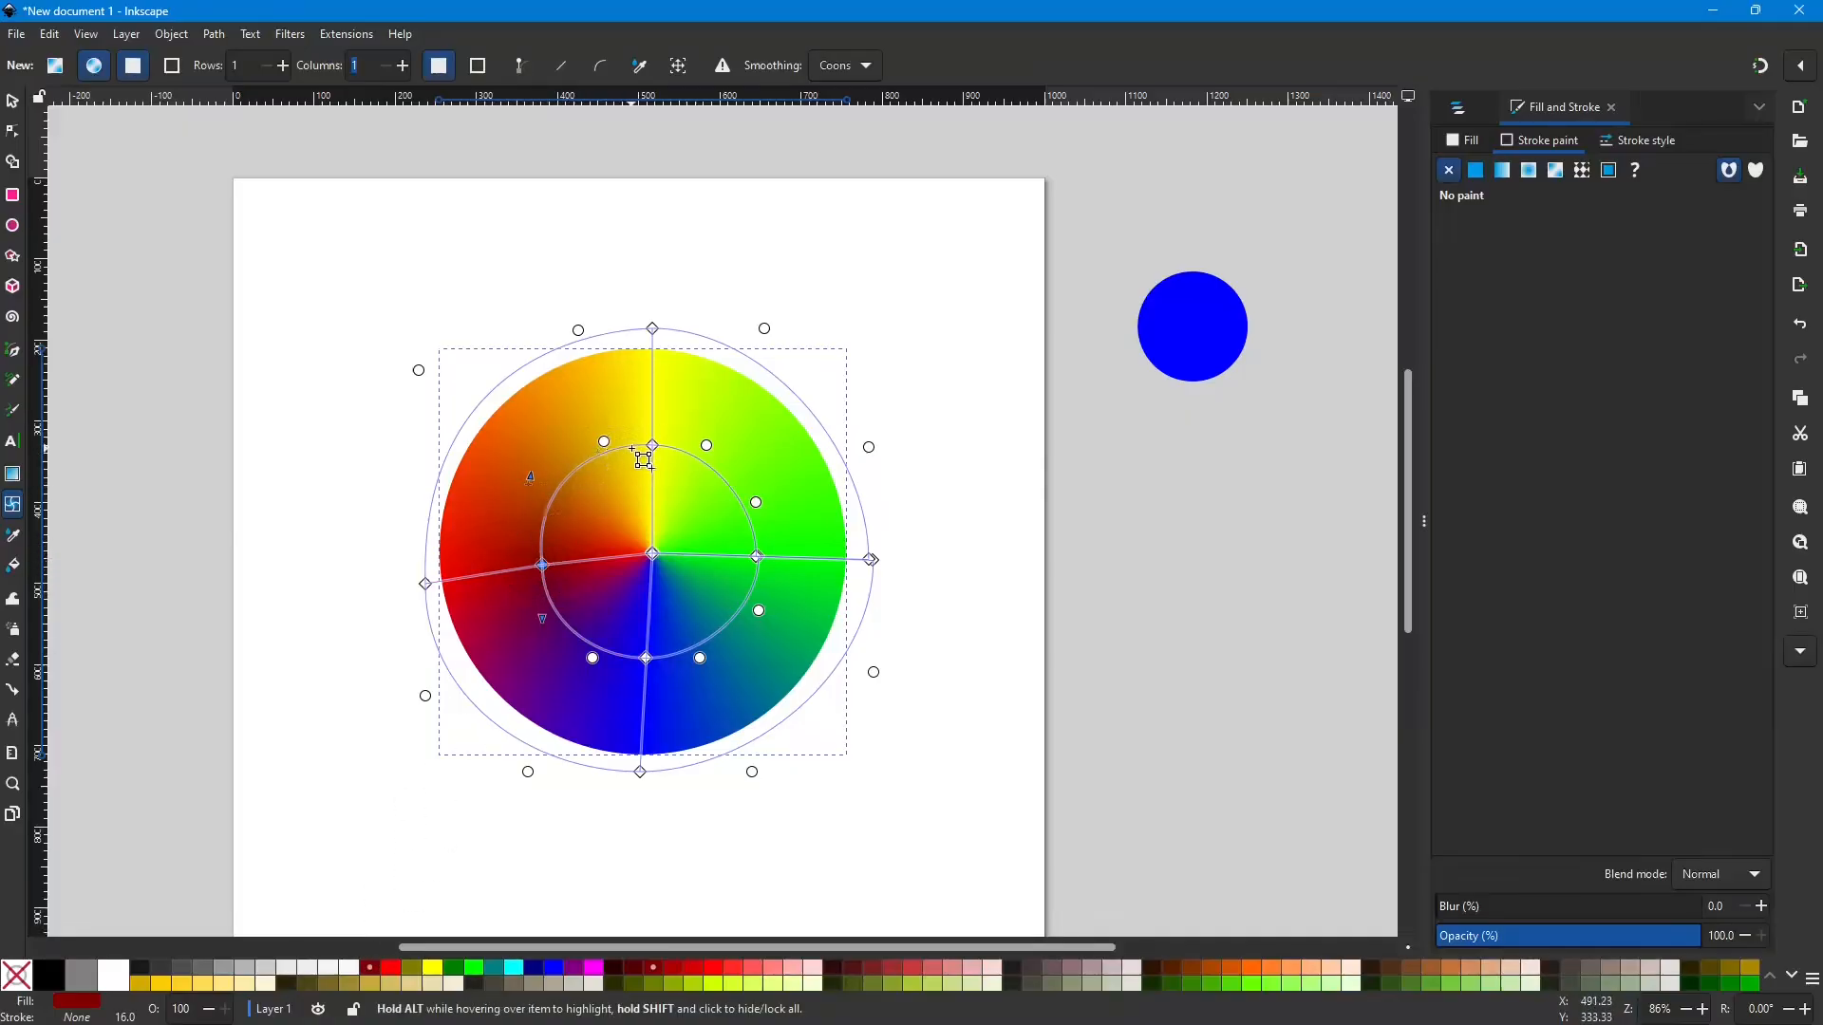
click(1472, 147)
click(1449, 172)
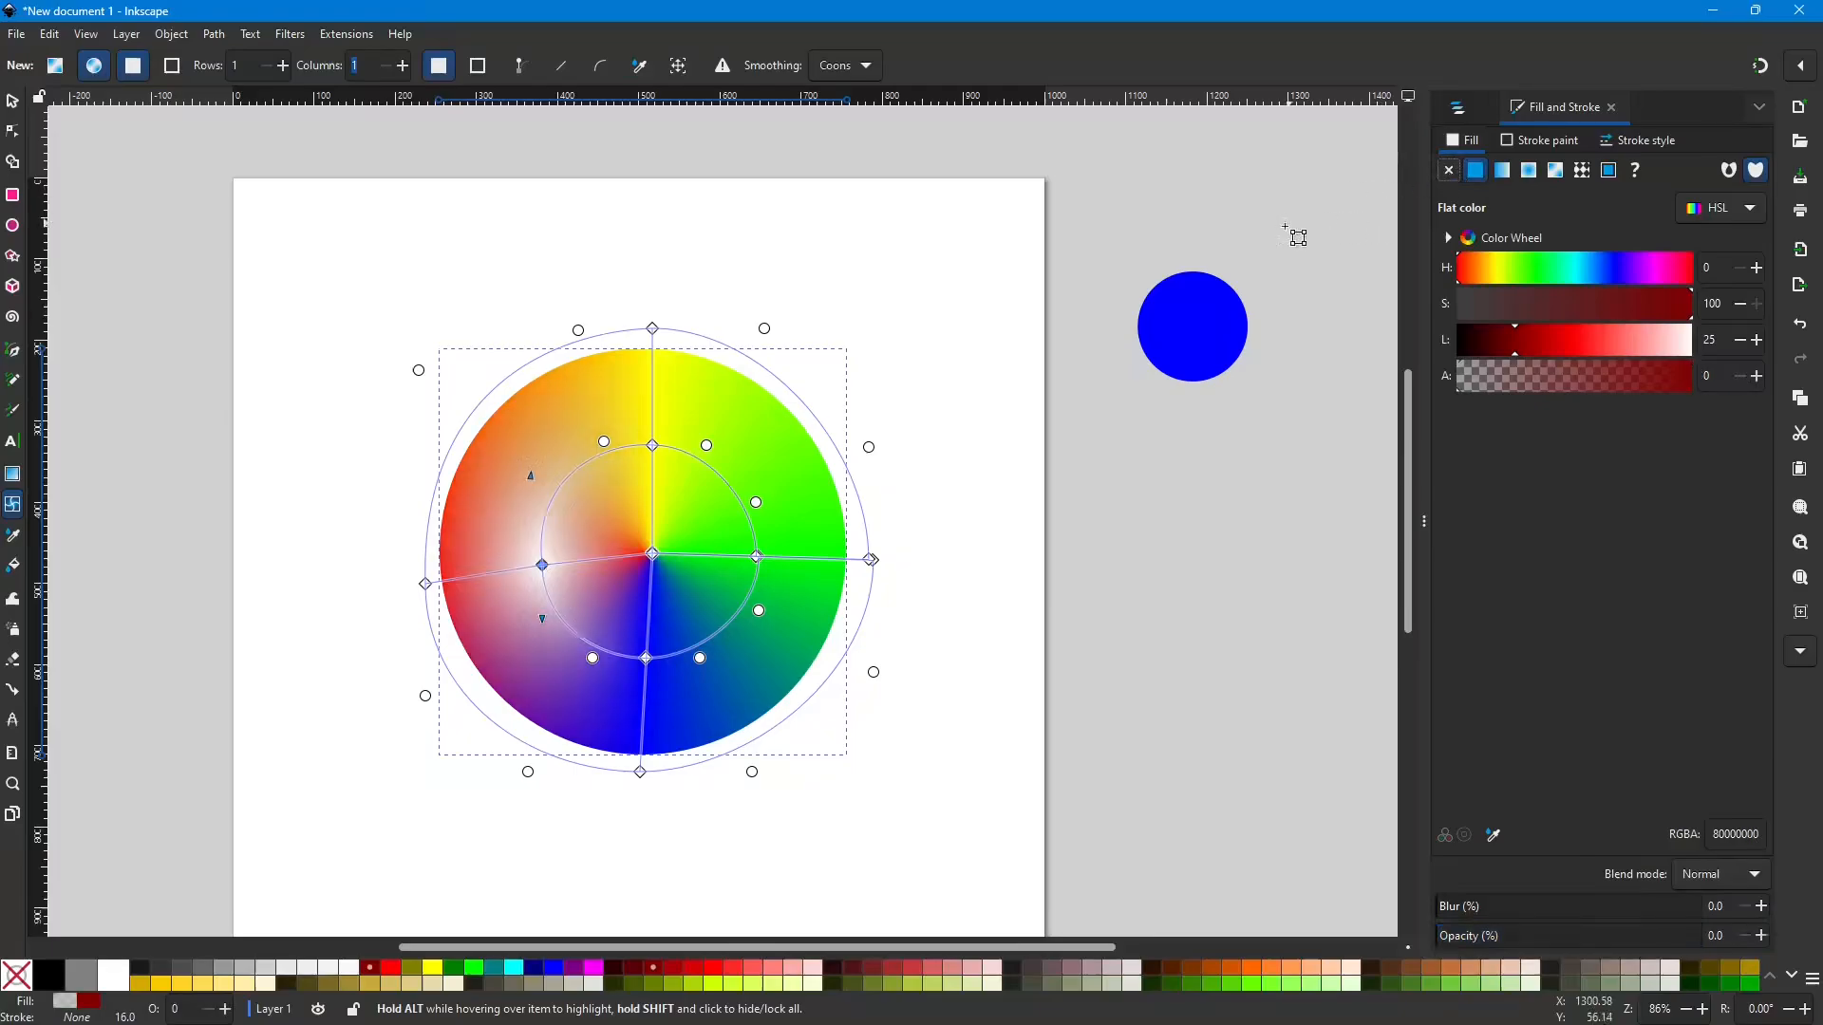
click(929, 419)
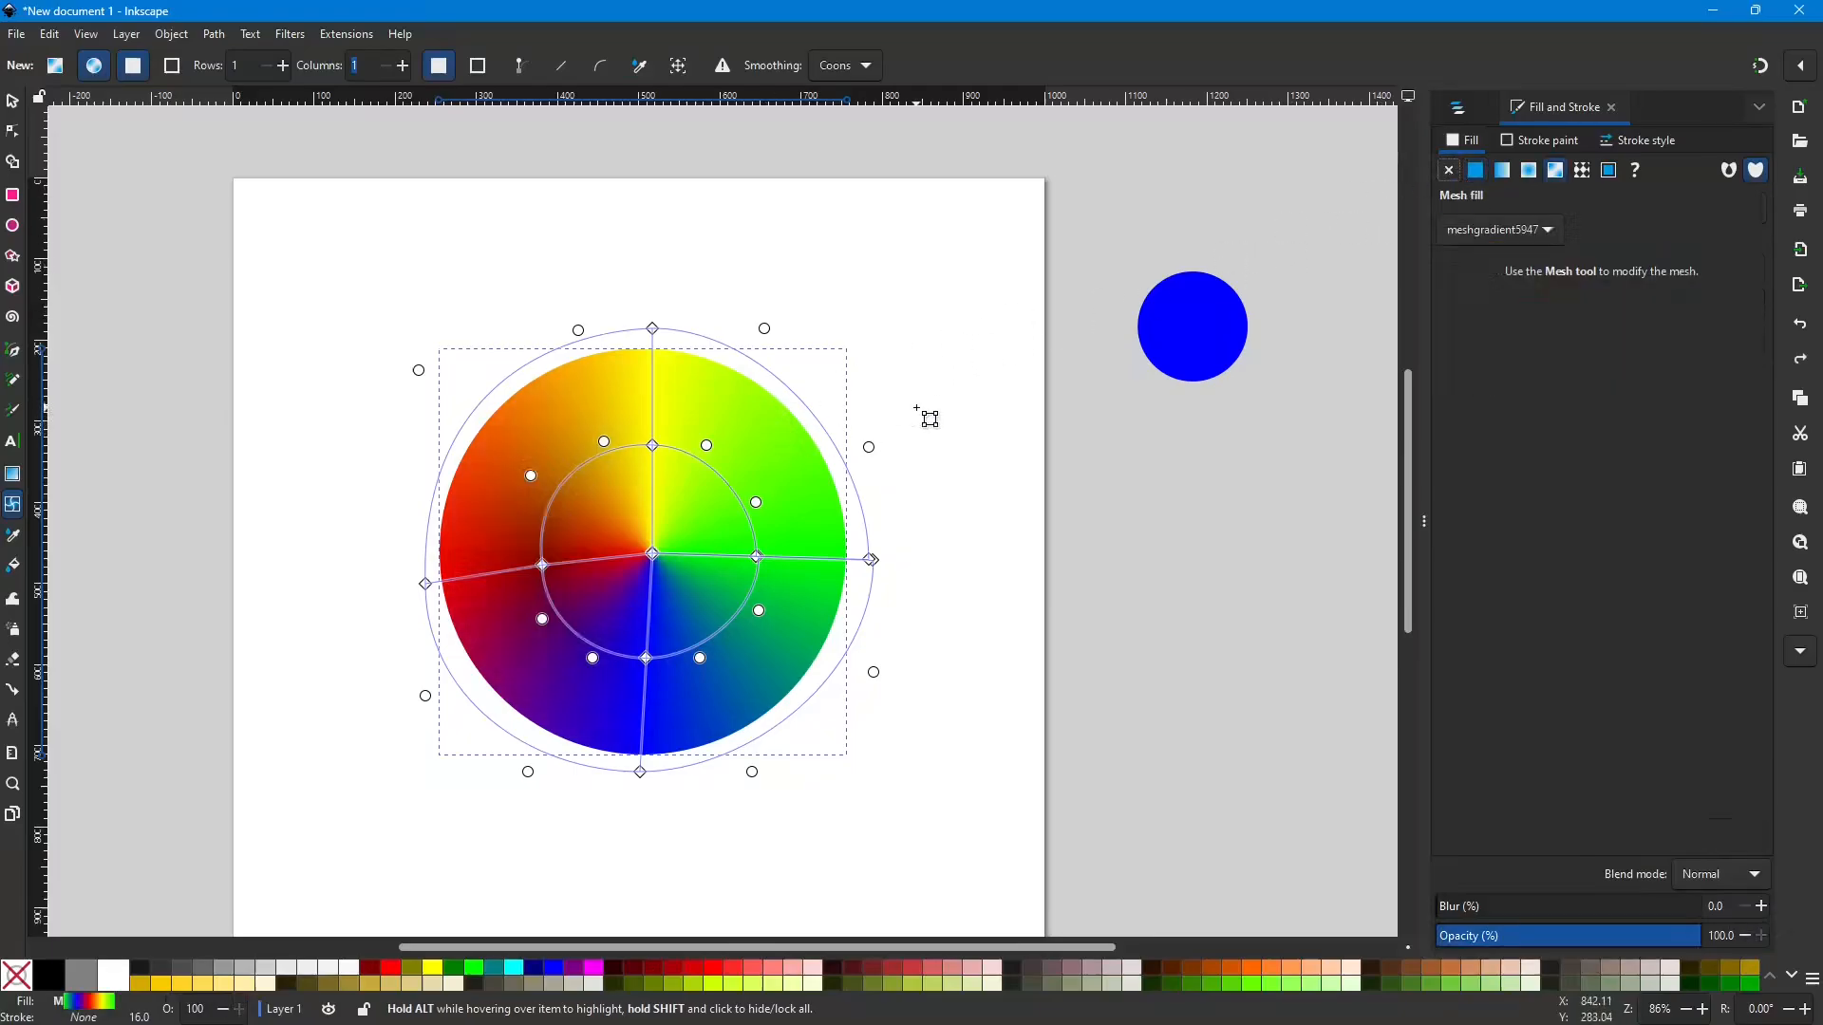
Step: Select the color wheel circle as an object and remove its mesh fill
click(13, 102)
click(329, 270)
click(809, 569)
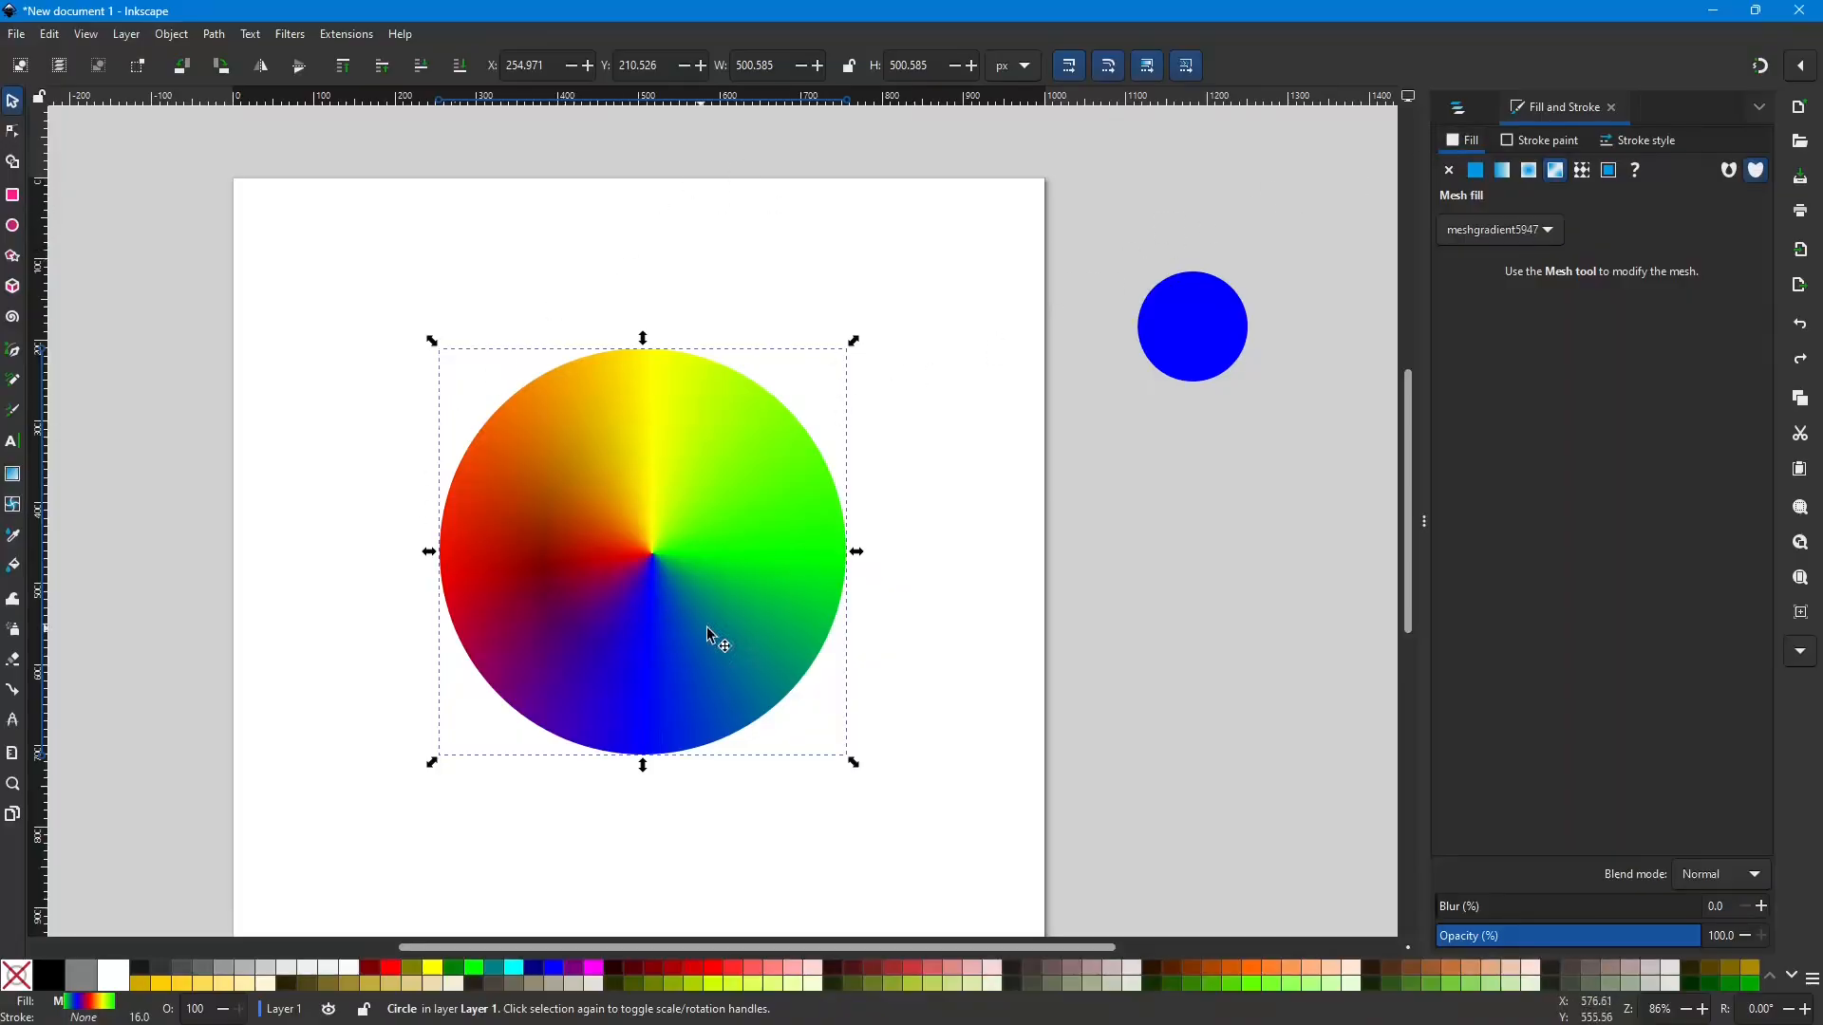
click(1450, 172)
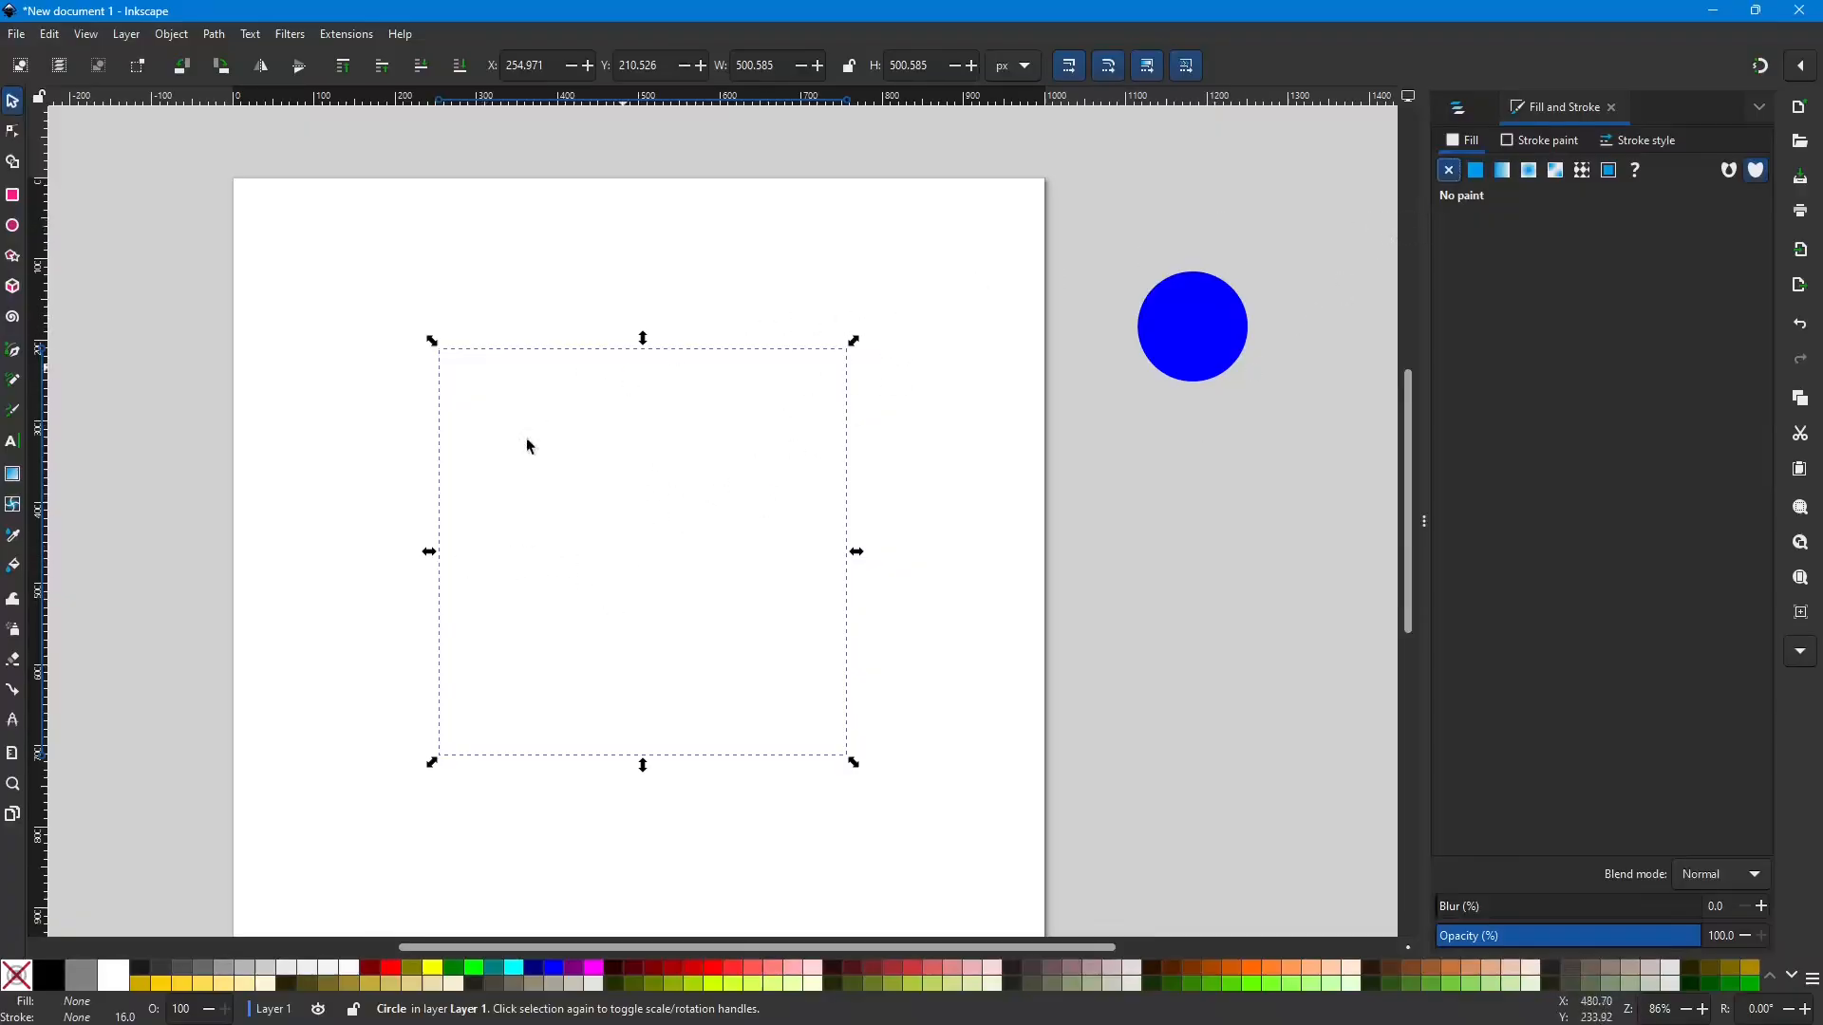
Step: Reselect the unfilled circle and give it a flat black stroke
click(1555, 145)
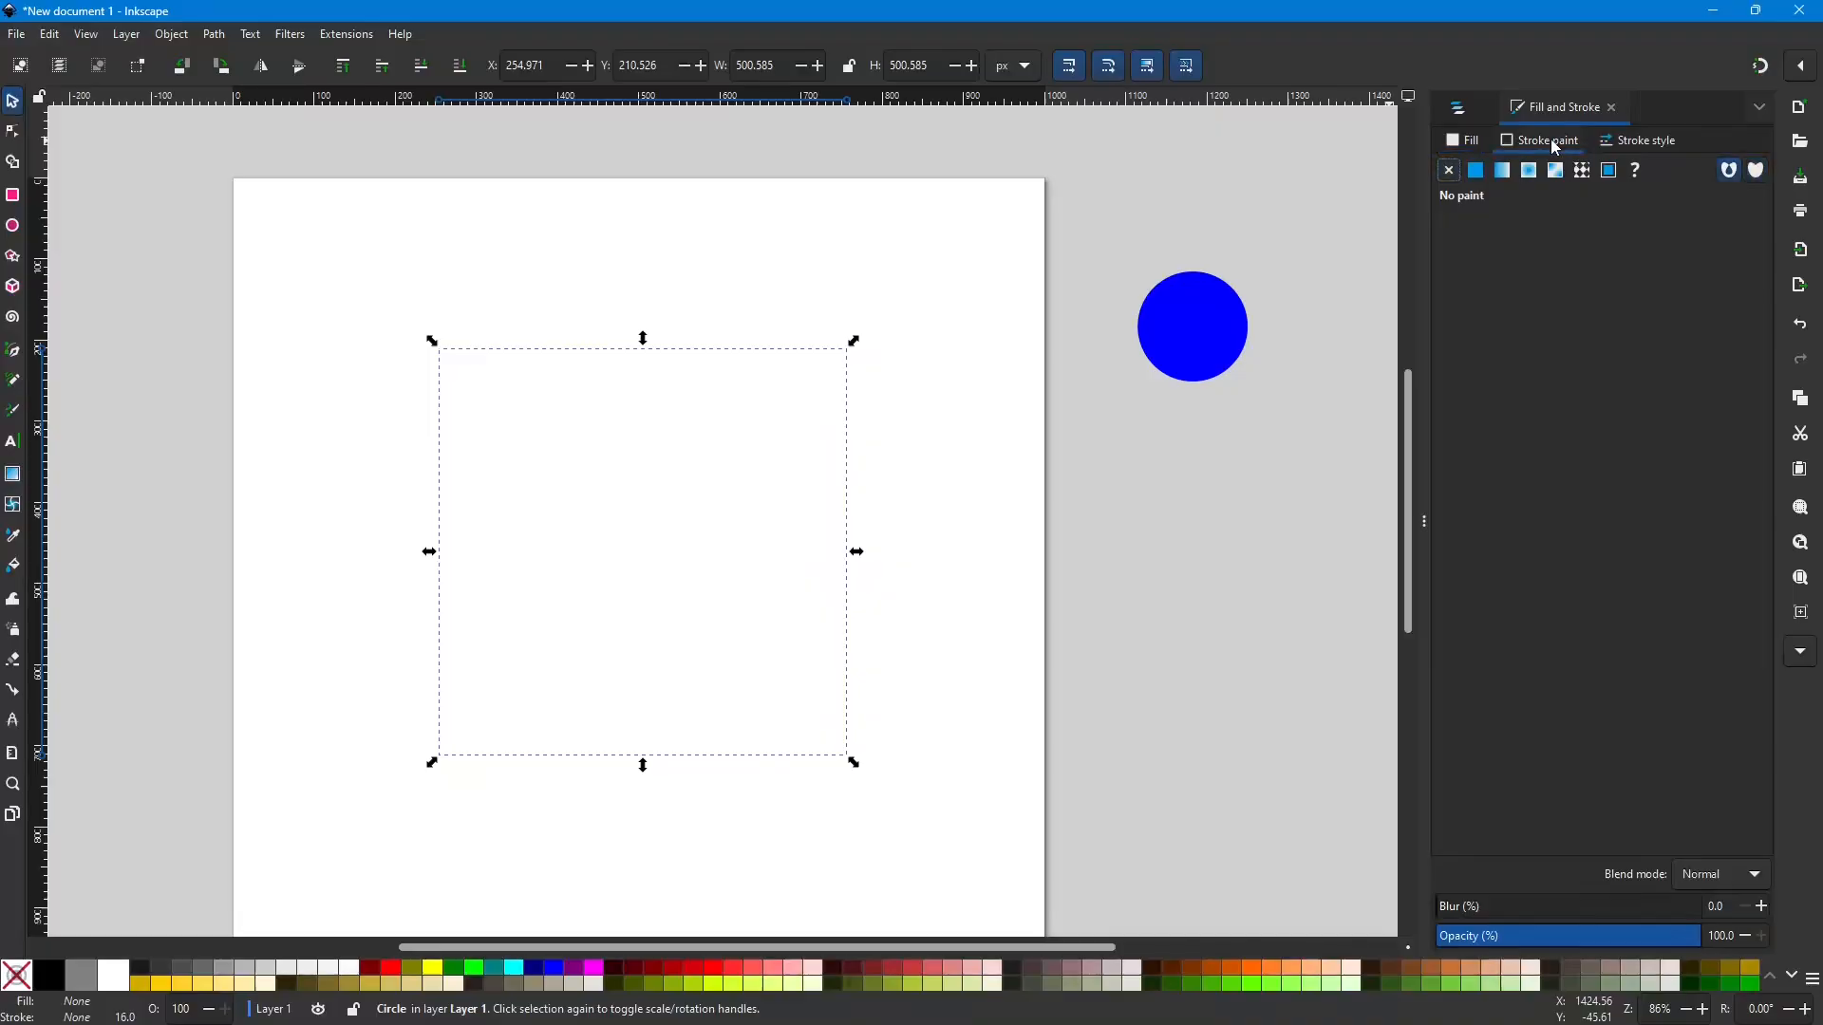
click(659, 560)
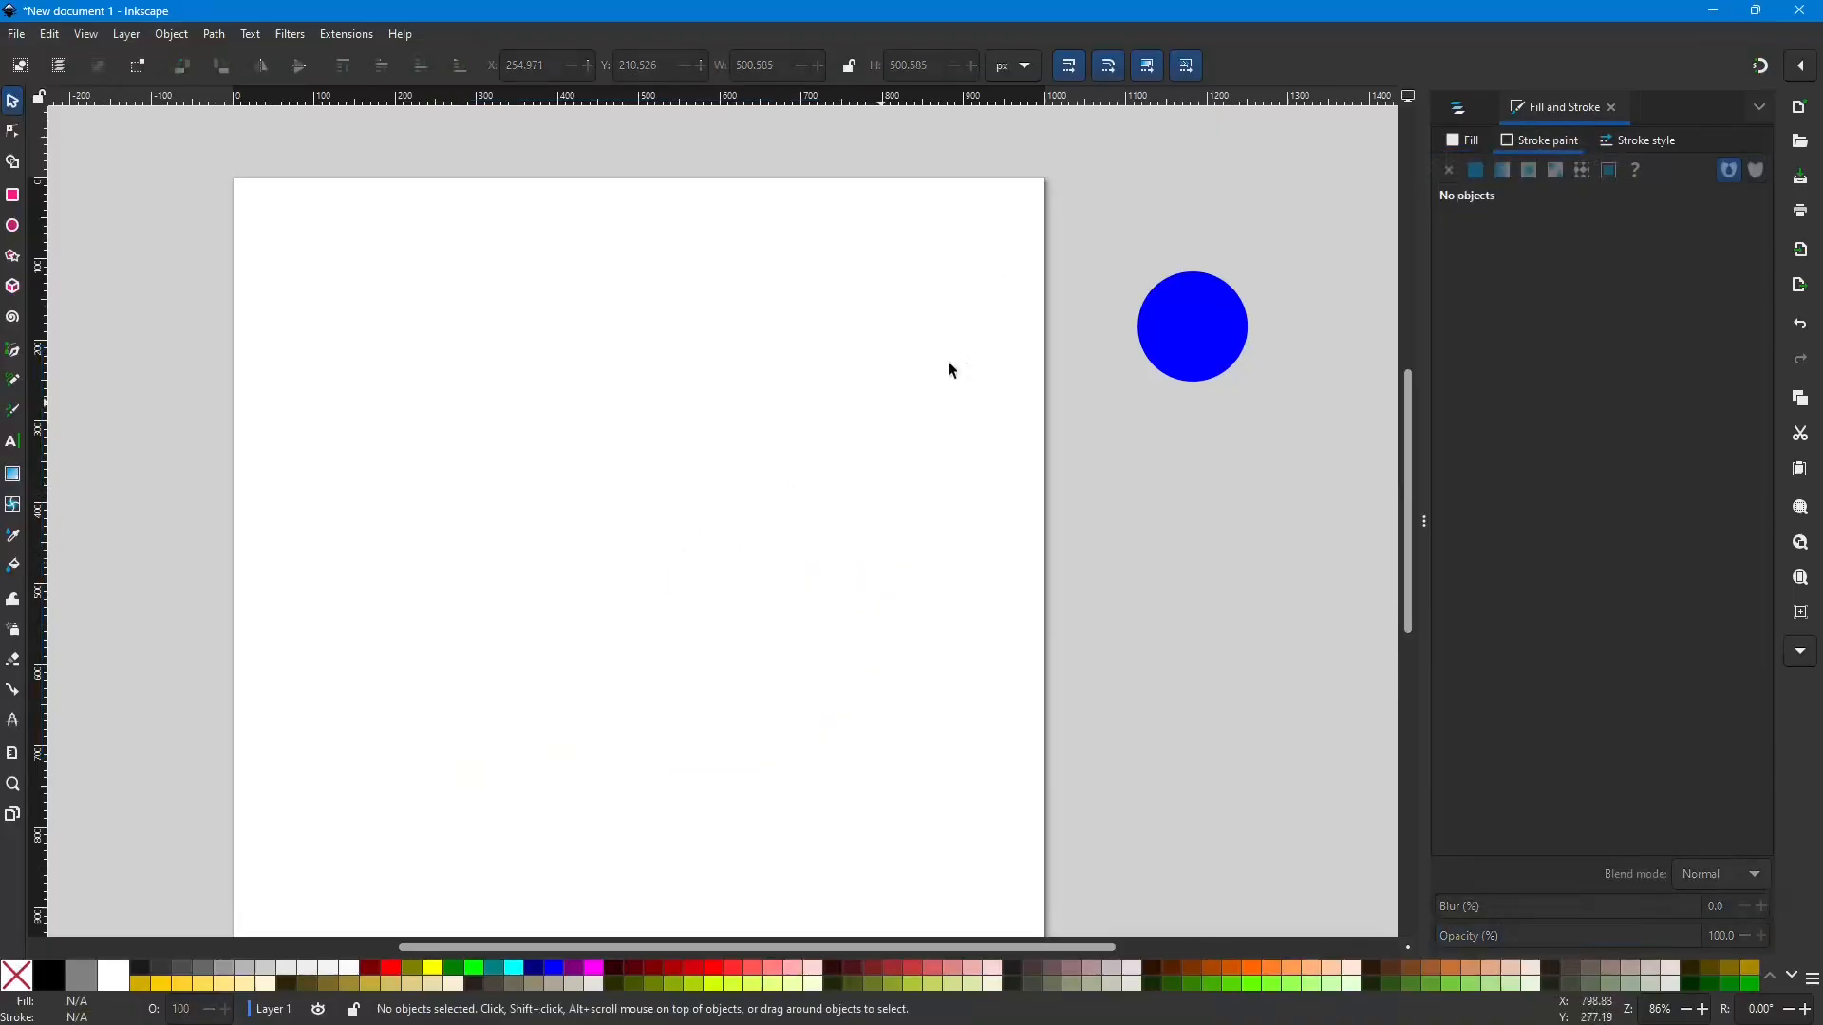
drag(154, 199, 1028, 931)
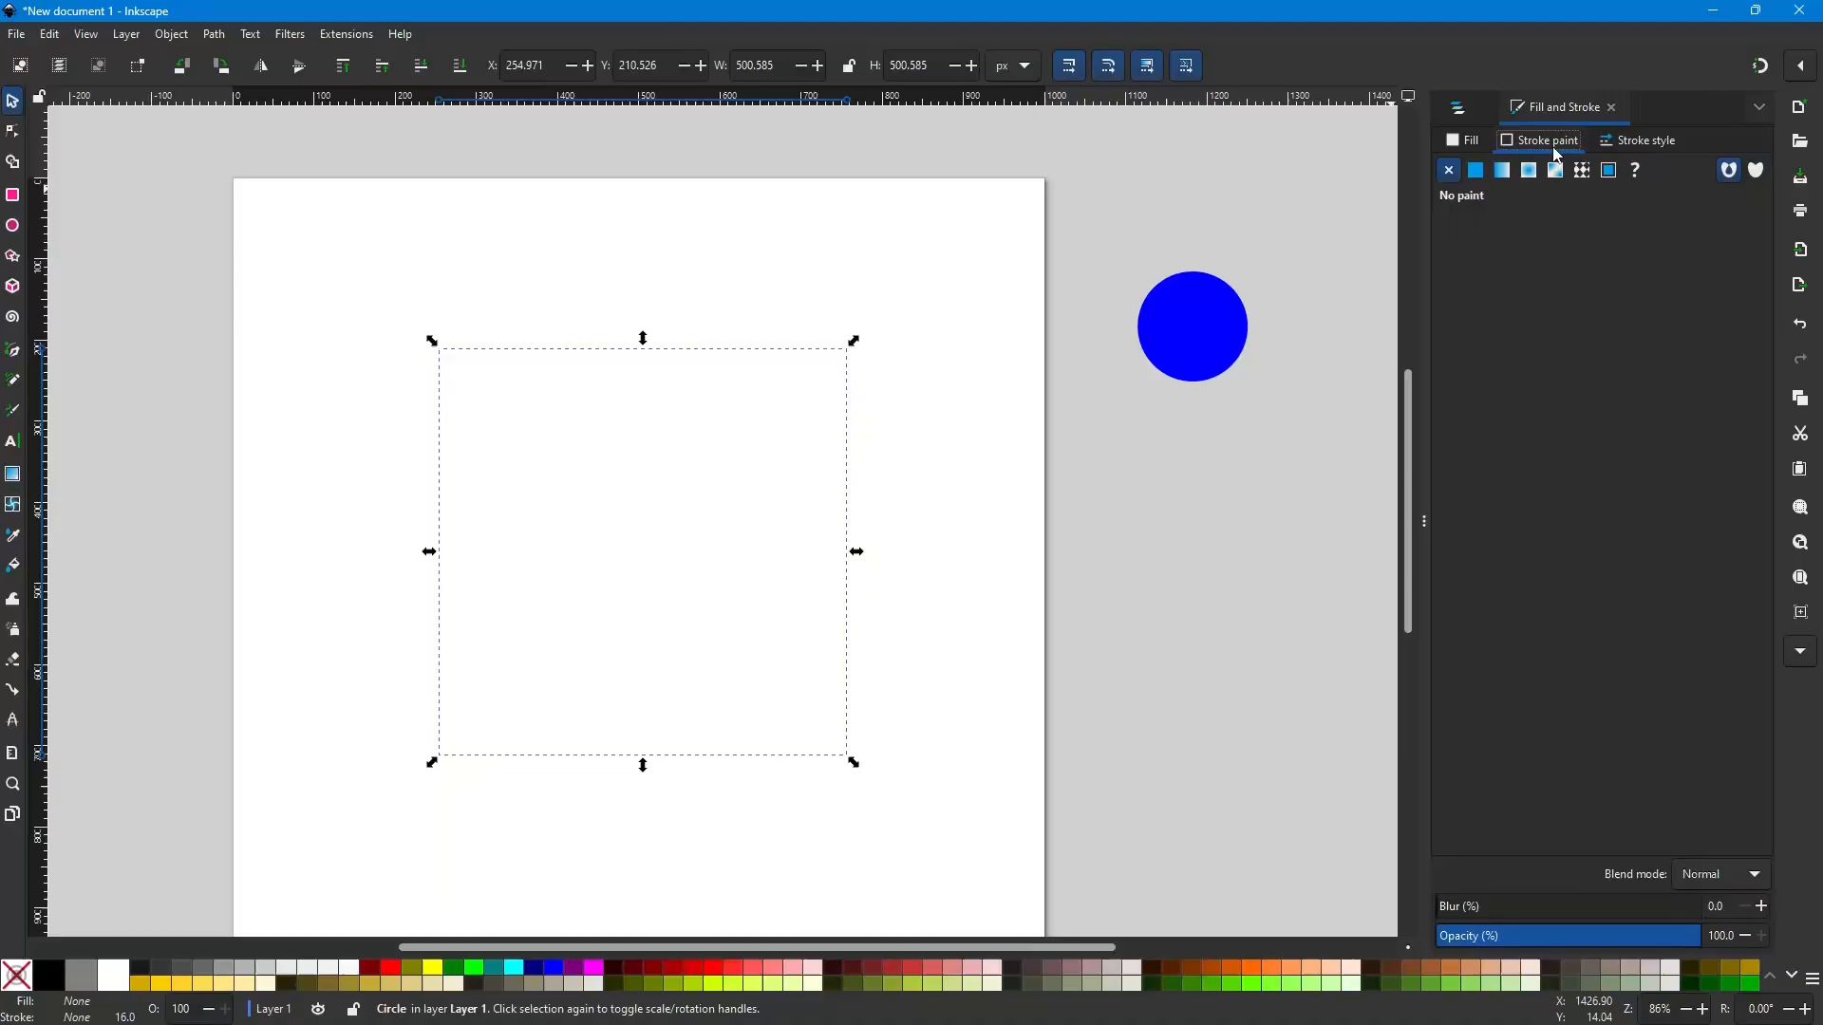
click(1476, 171)
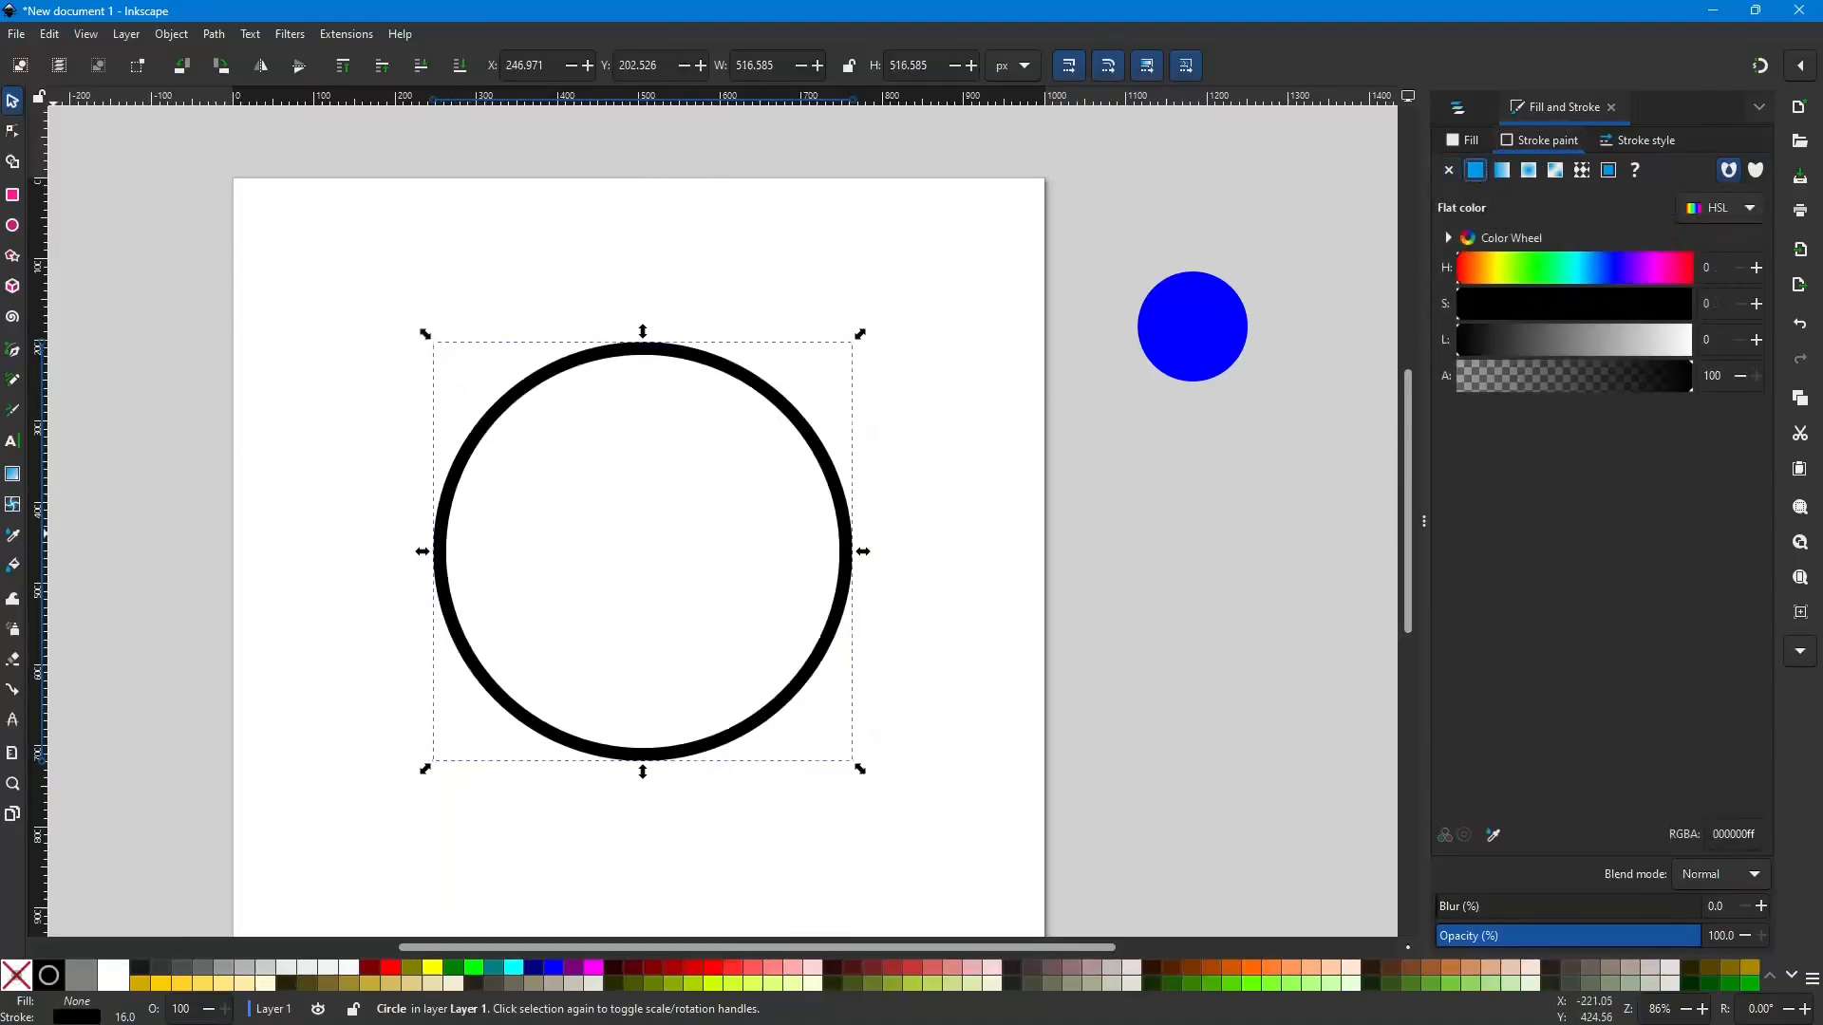
Step: Create a conical mesh gradient on the circle's stroke with 1 row and 1 column
click(18, 510)
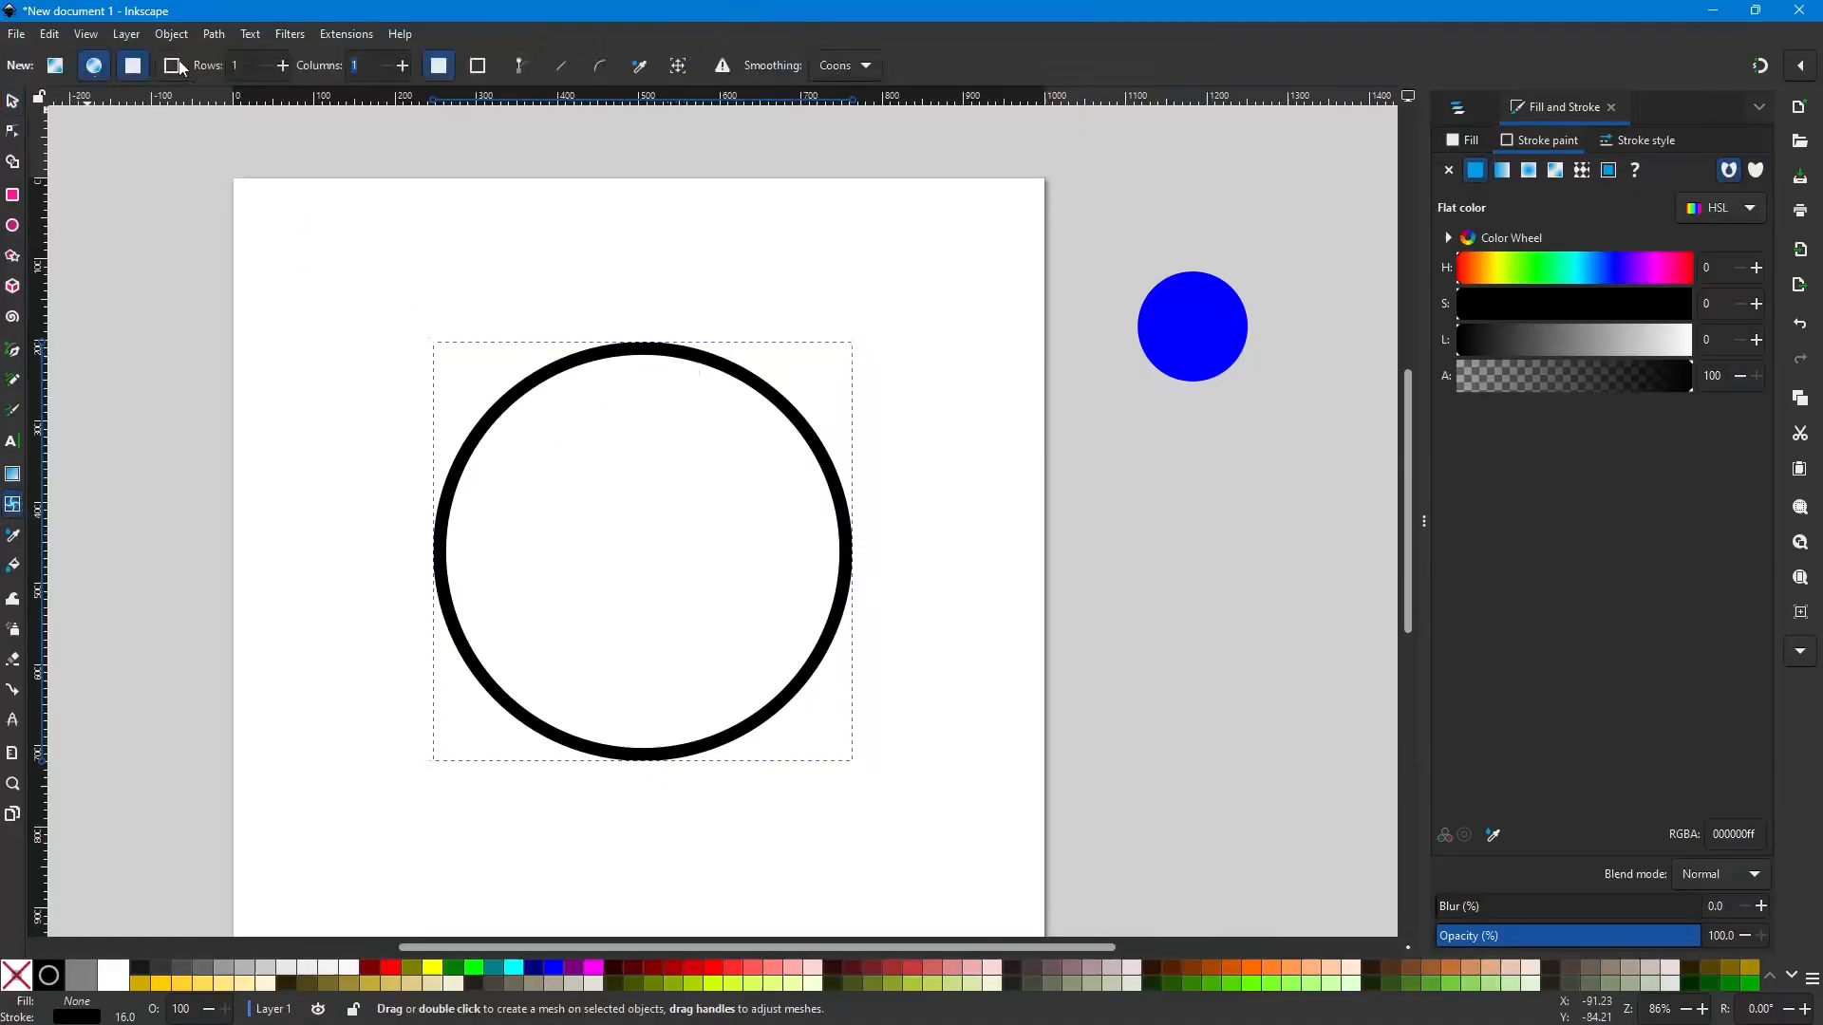
click(175, 67)
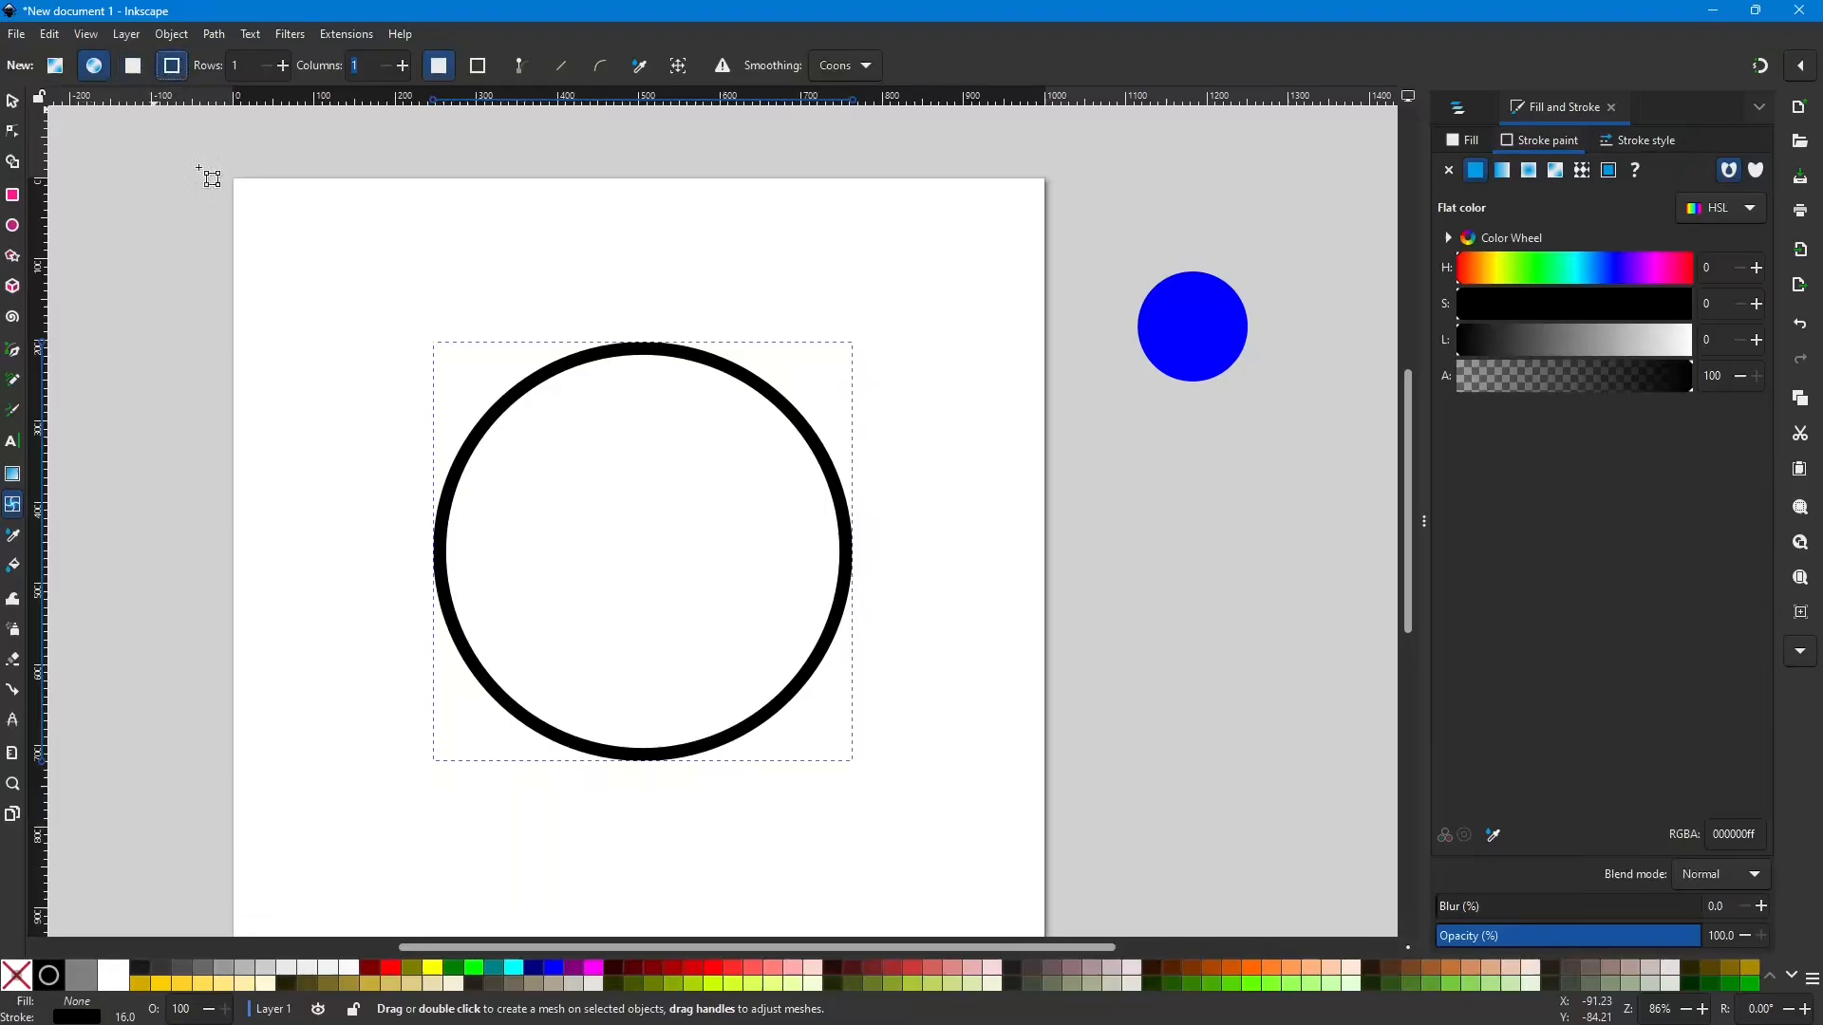
double_click(637, 347)
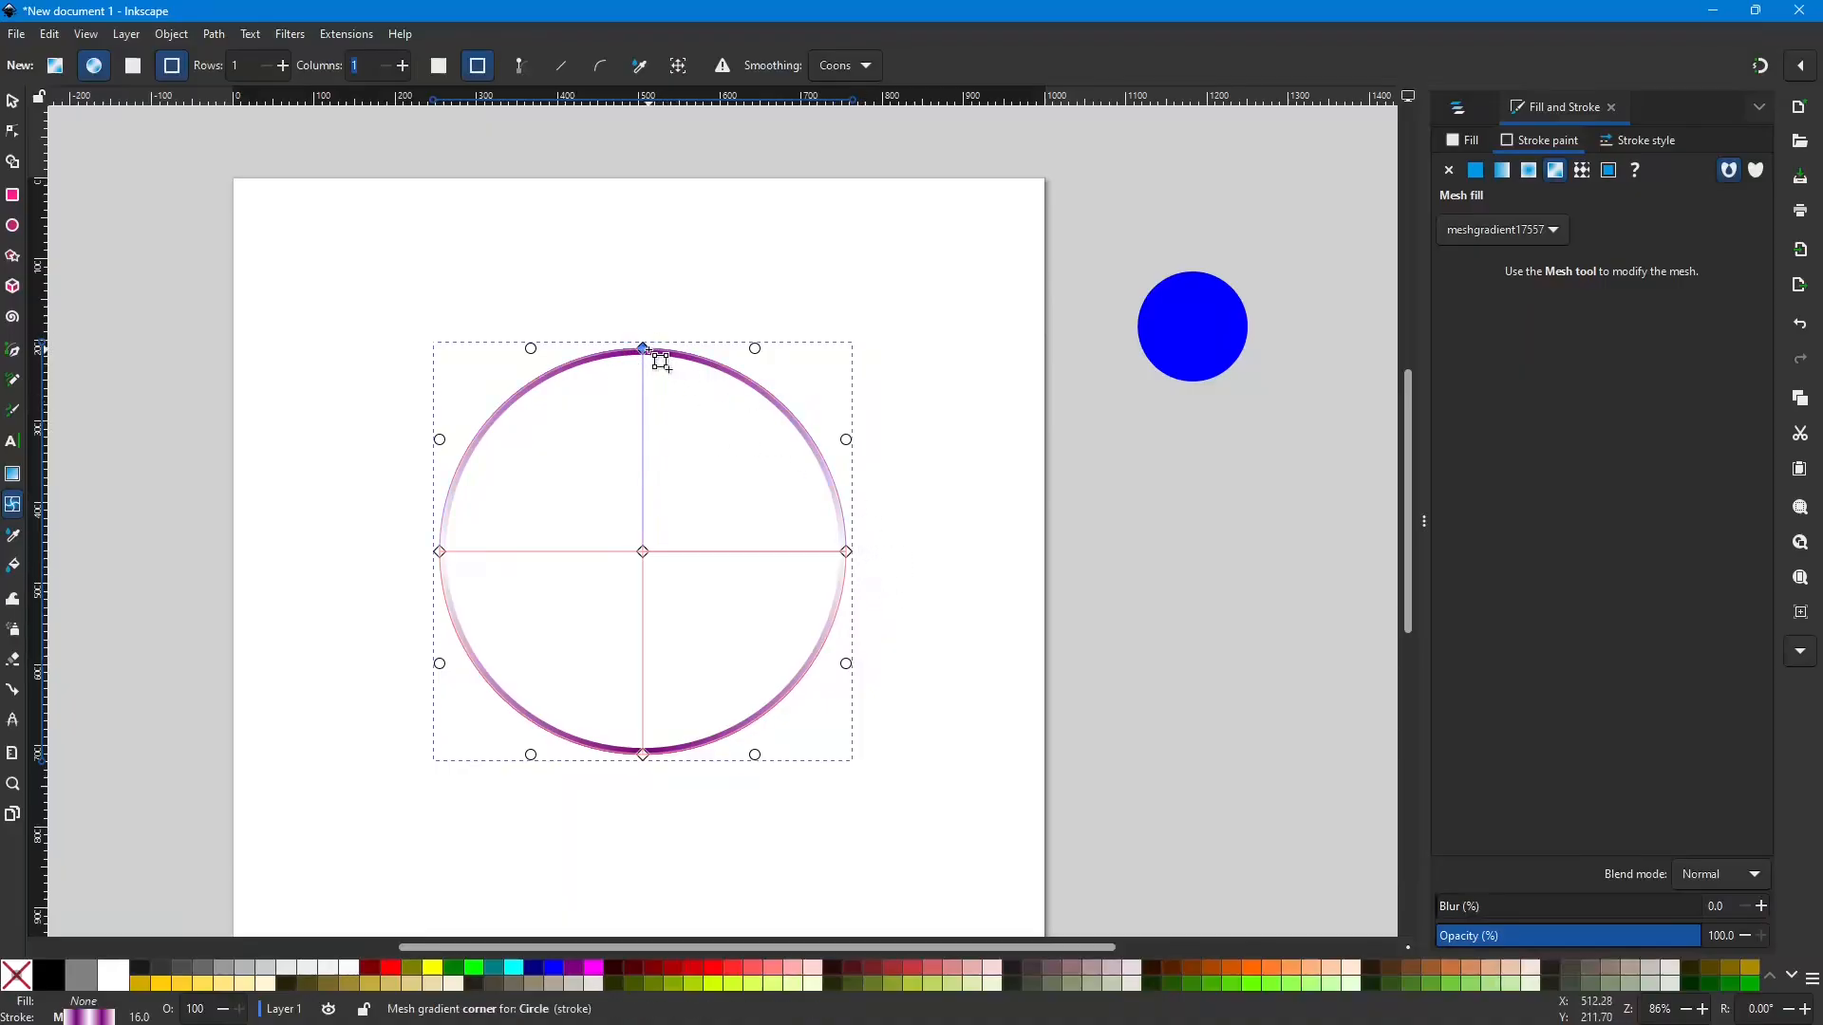
click(439, 551)
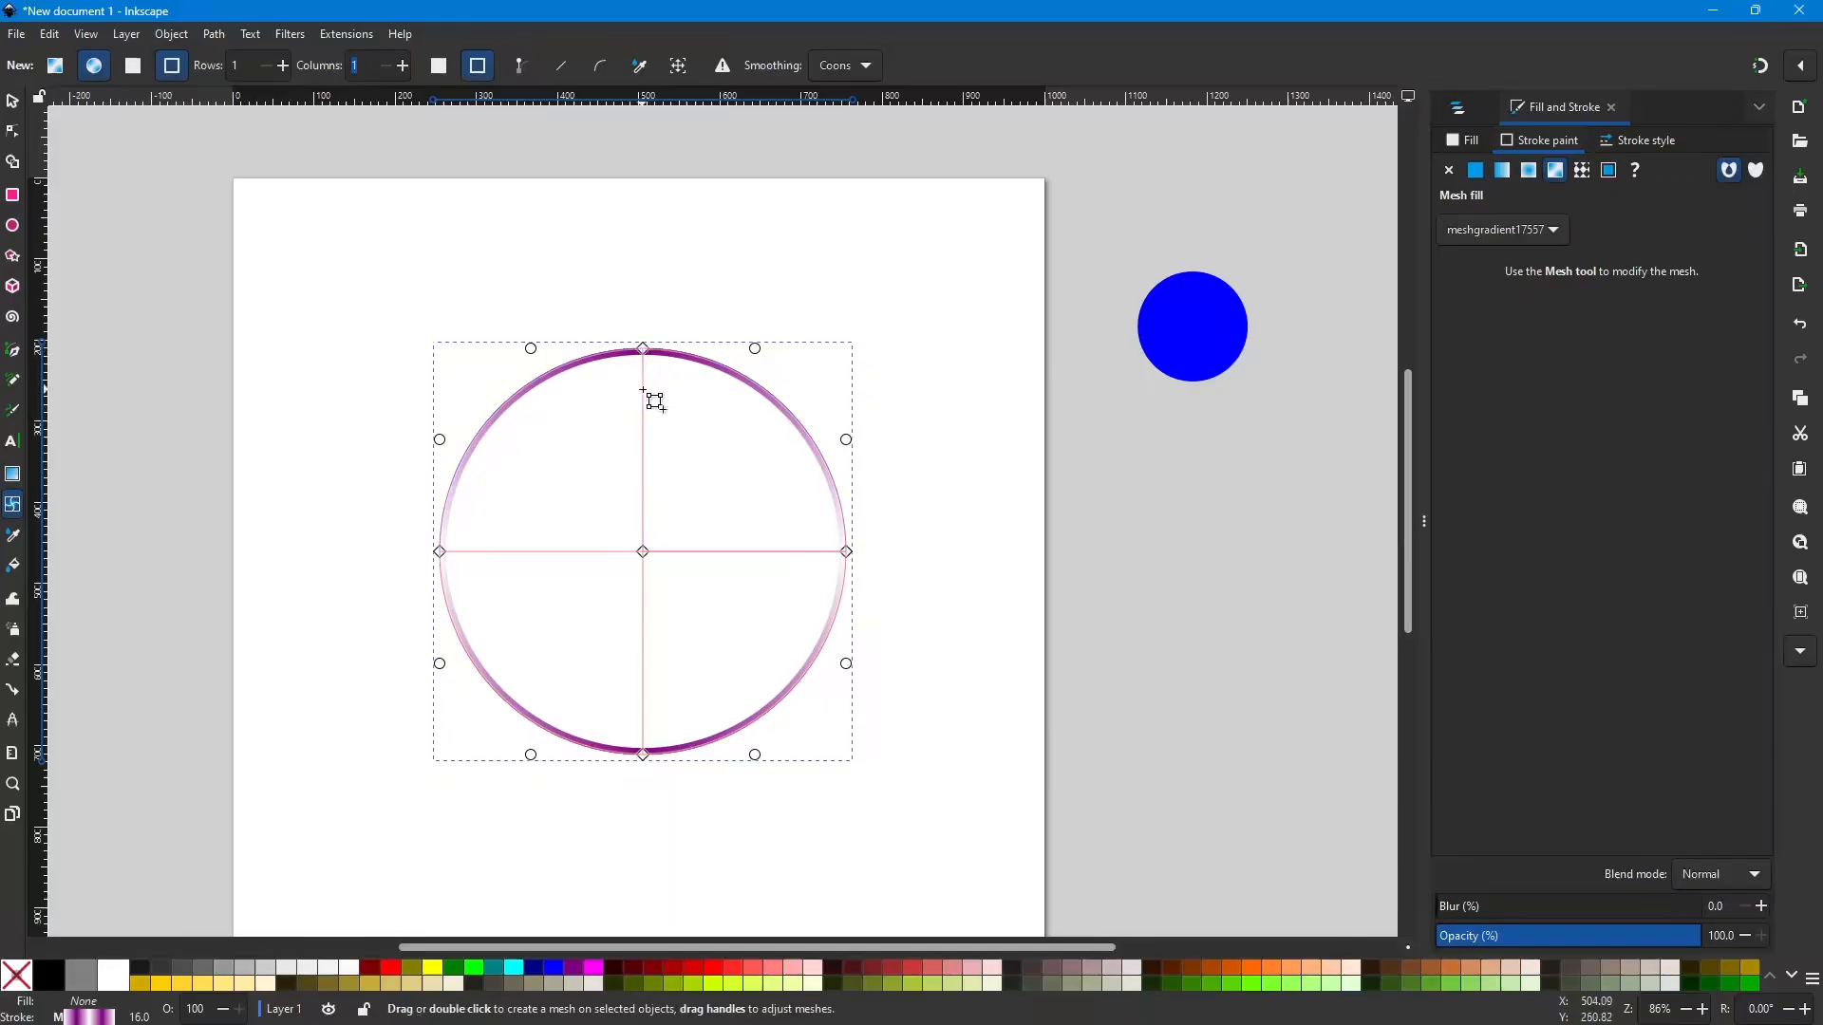
Step: Add an inner ring of nodes to the stroke mesh near the outline, and reposition its top and right nodes
double_click(643, 389)
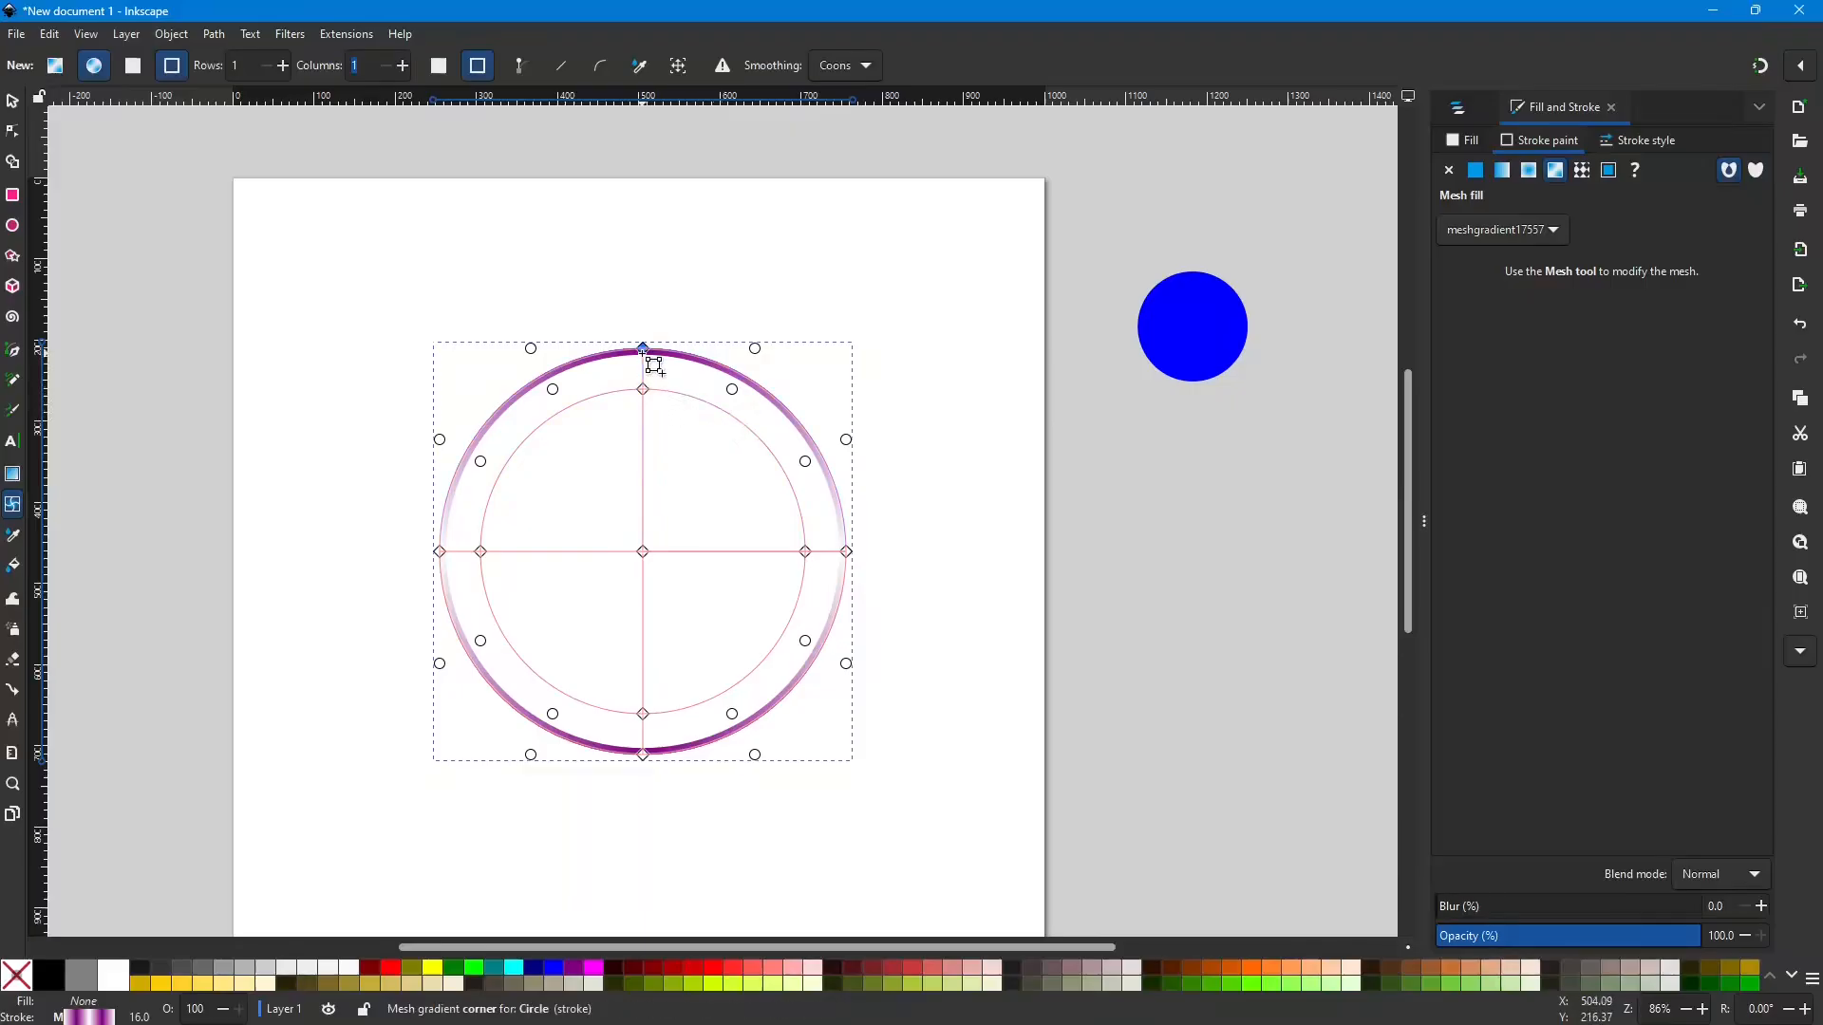
mouse_move(643, 349)
mouse_down()
mouse_move(603, 368)
mouse_move(684, 368)
mouse_move(598, 367)
mouse_move(594, 383)
mouse_up()
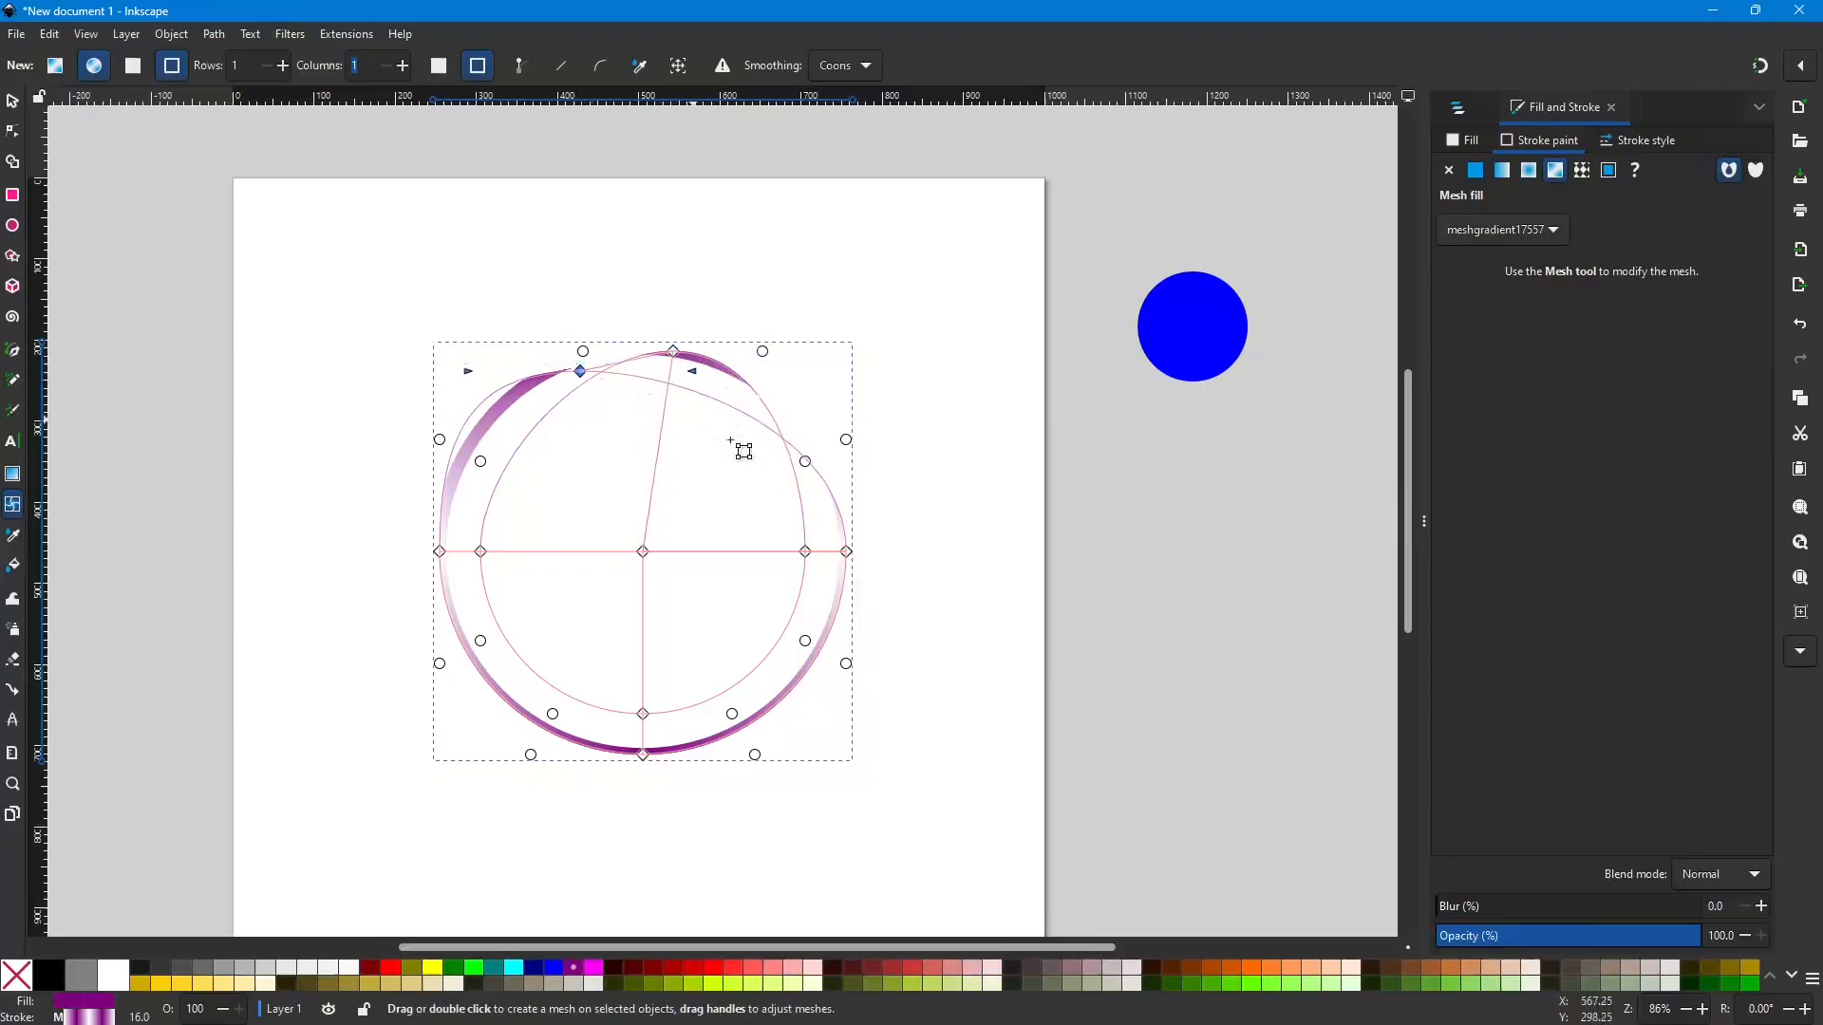
drag(809, 555, 858, 589)
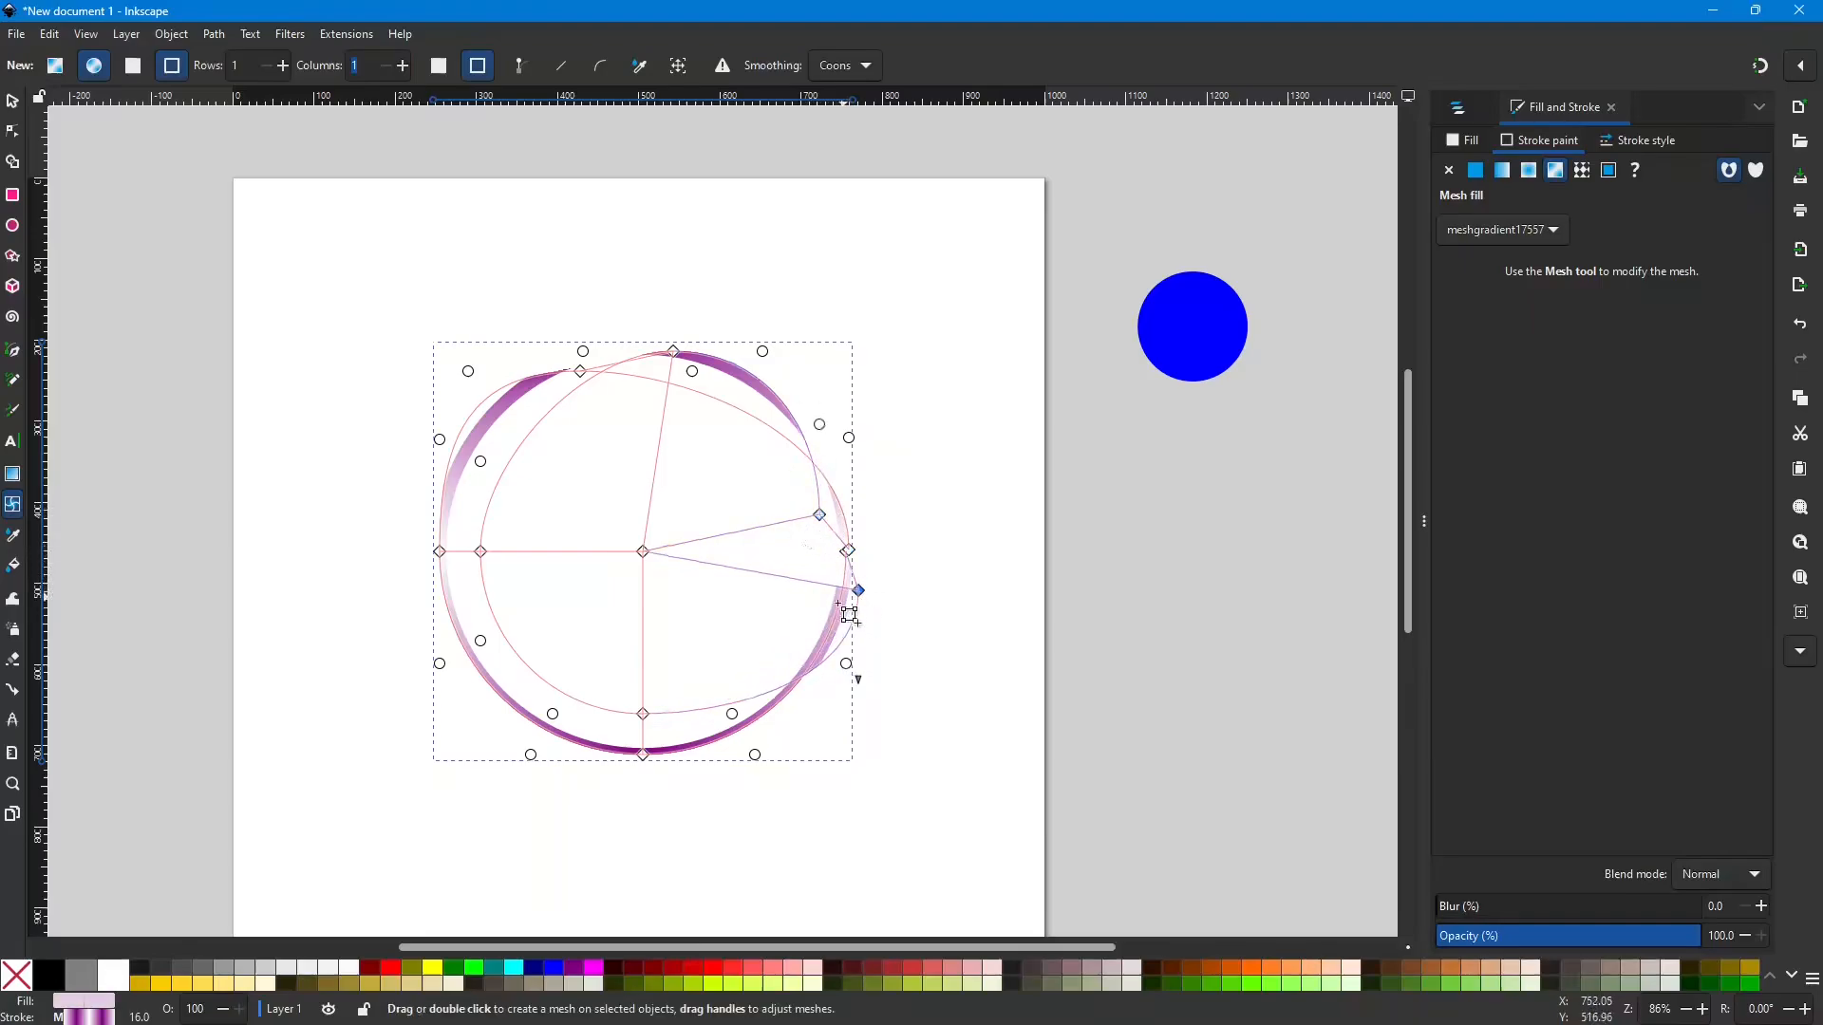
Step: Shift the stroke mesh's bottom inner node down past the ring's outline and check the stroke without its mesh handles
mouse_move(642, 714)
mouse_down()
mouse_move(698, 674)
mouse_move(639, 712)
mouse_move(644, 758)
mouse_move(665, 720)
mouse_move(641, 716)
mouse_move(587, 766)
mouse_up()
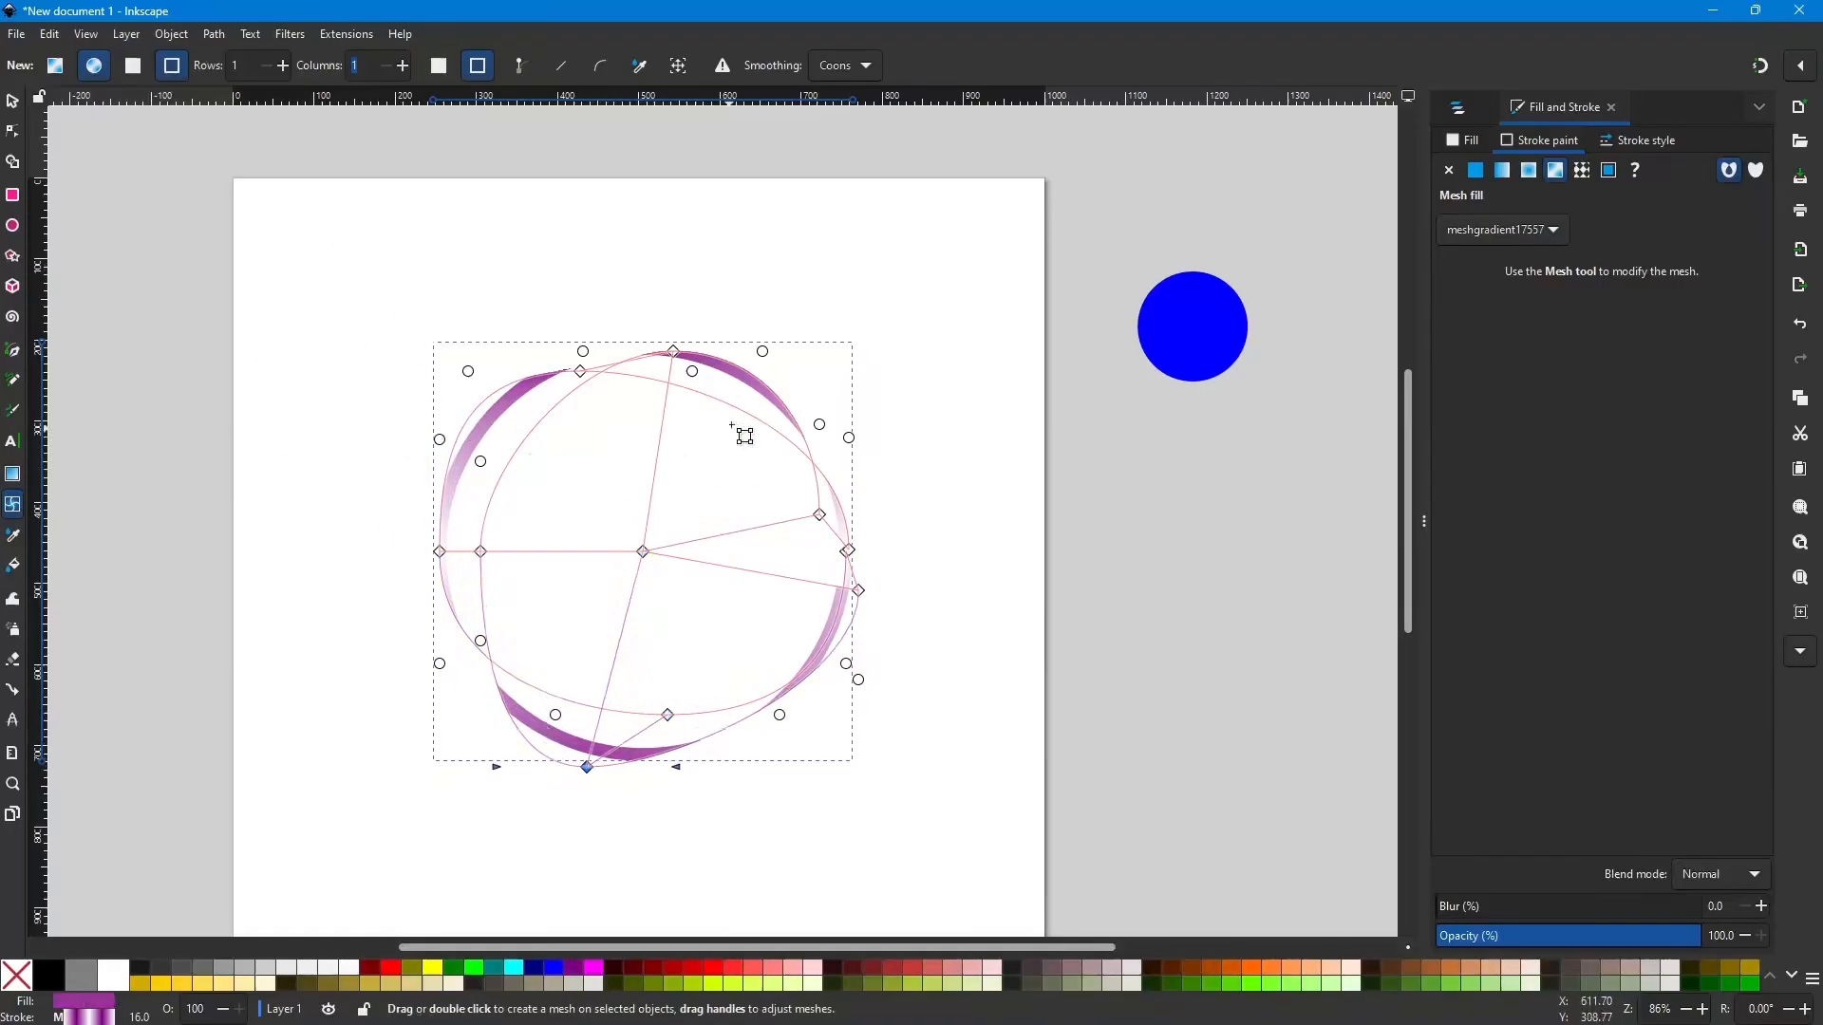
click(12, 102)
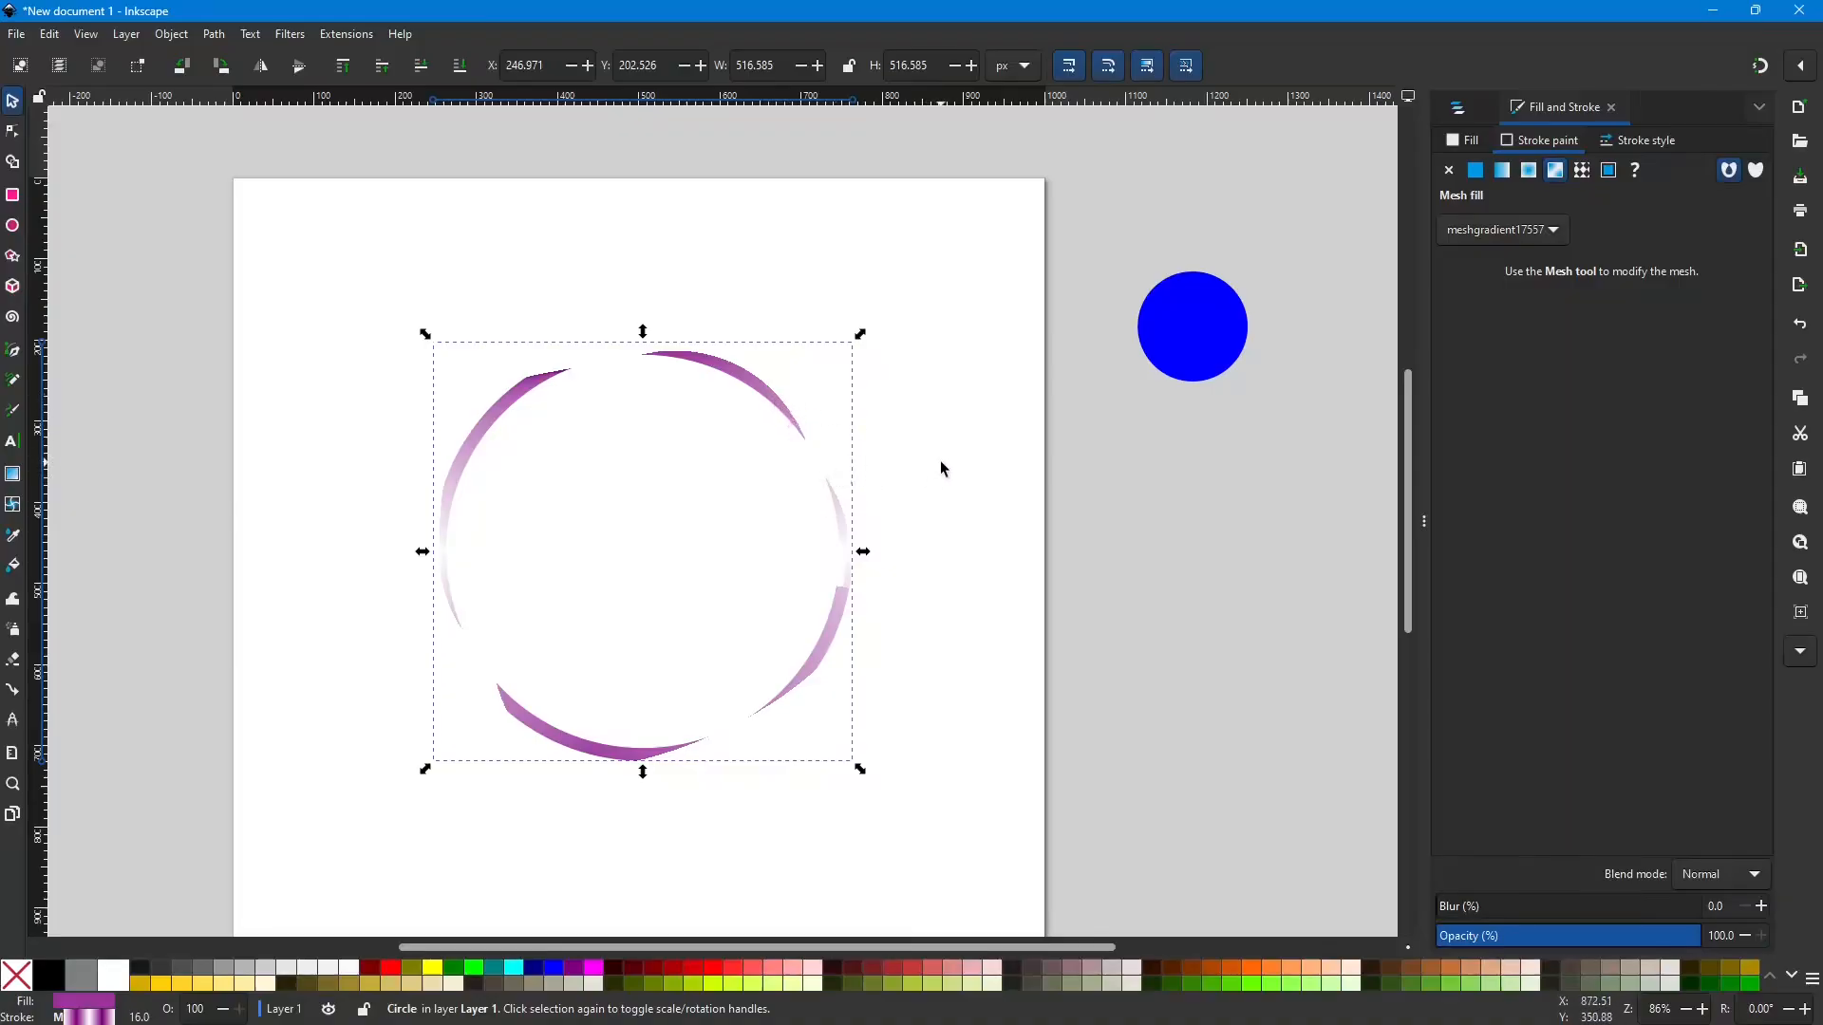
click(12, 507)
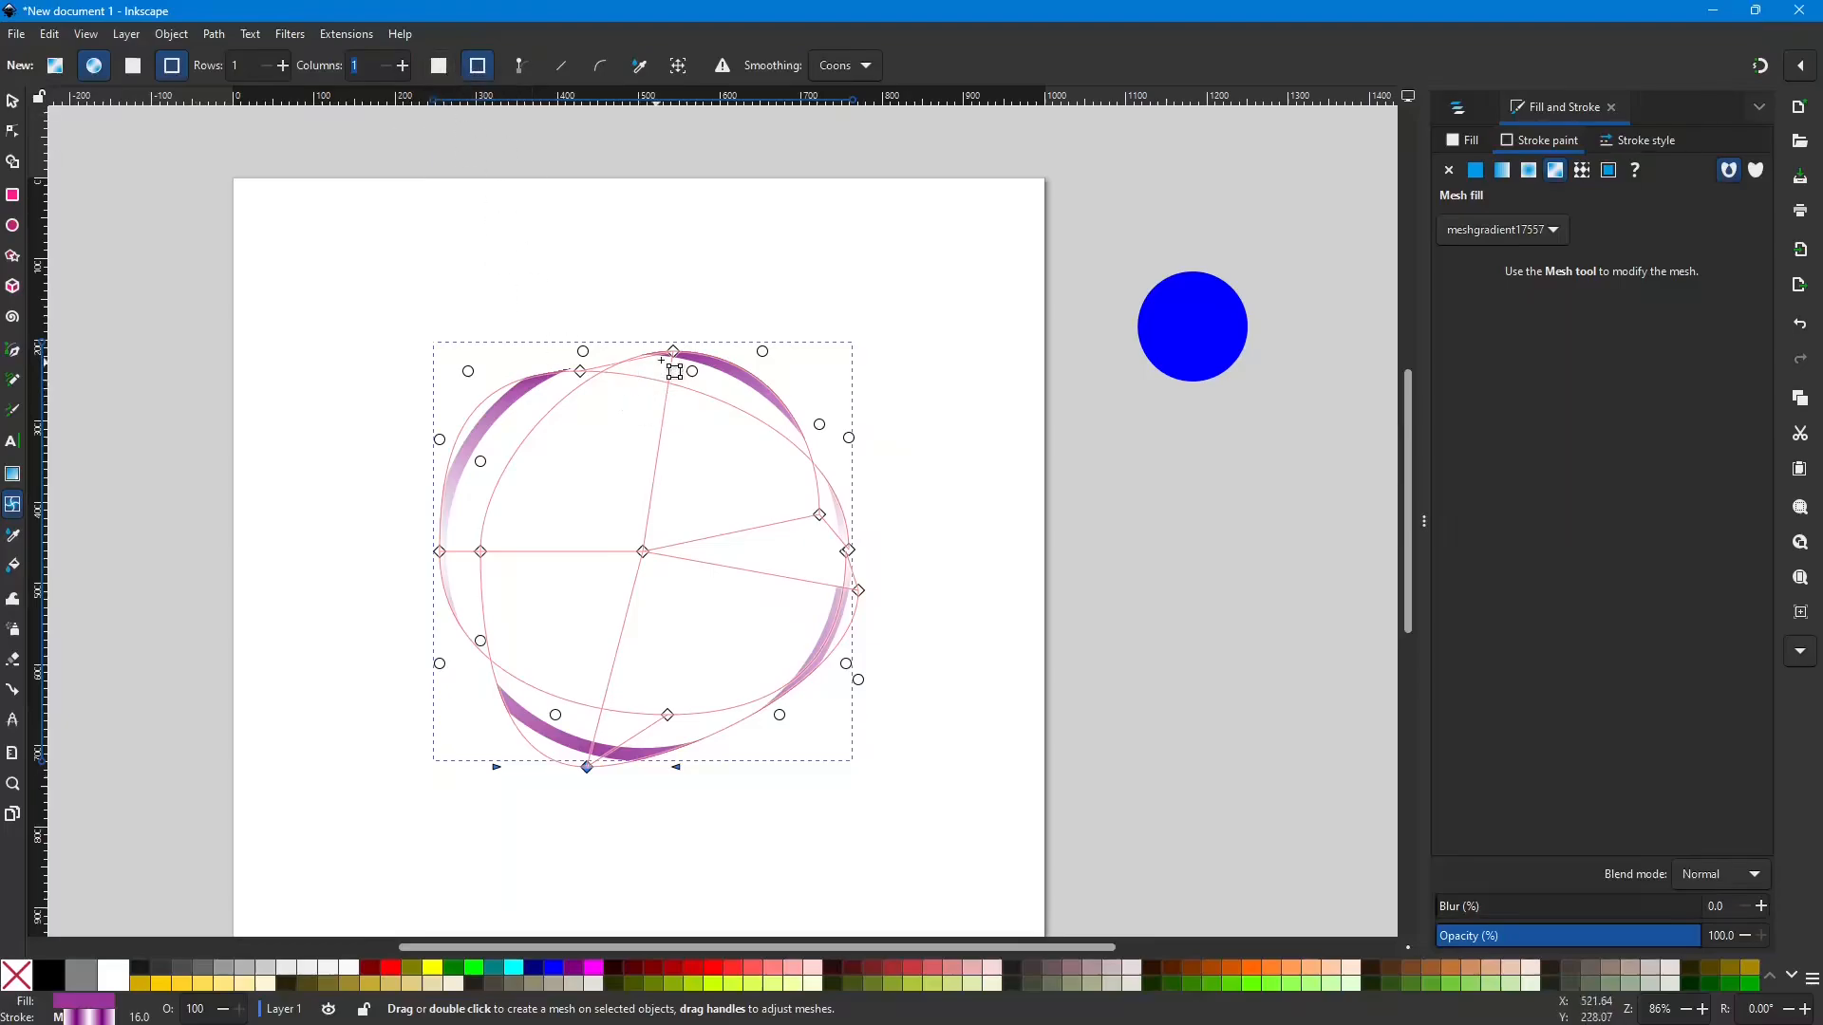
Step: Hide the editing handles of the ring's stroke mesh and show them again
click(472, 71)
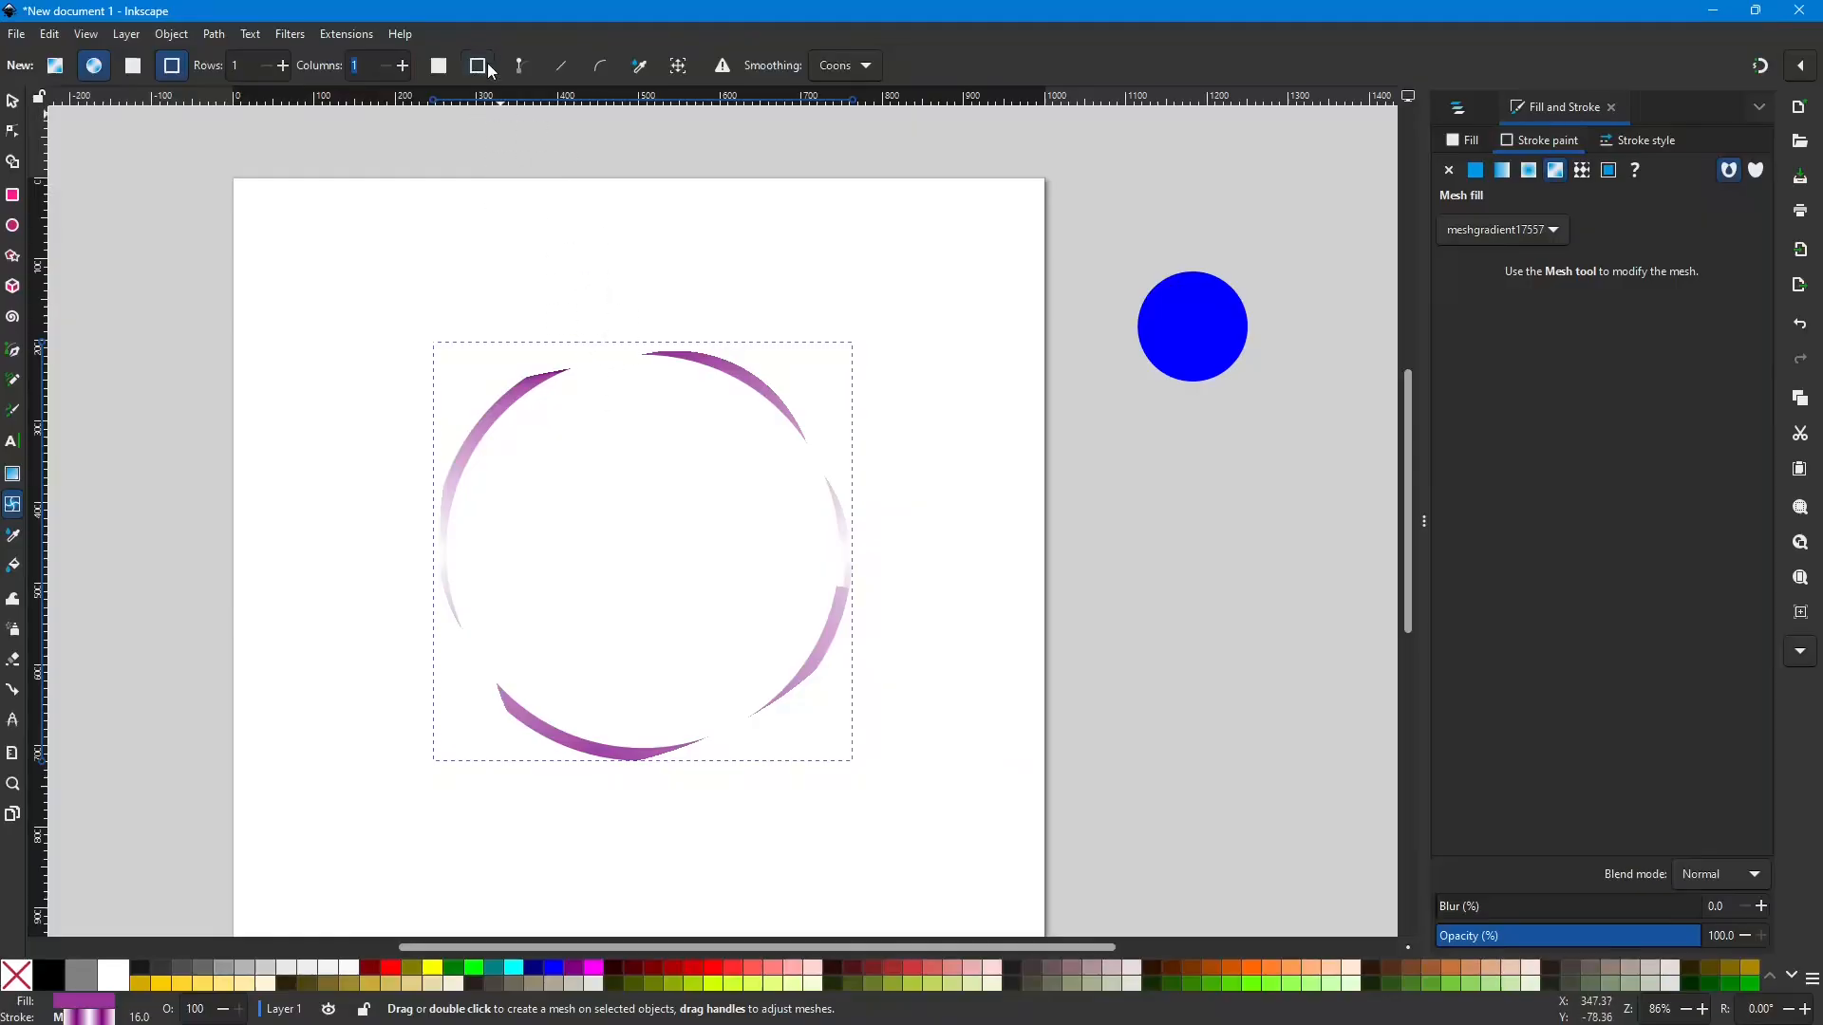
click(726, 370)
click(477, 68)
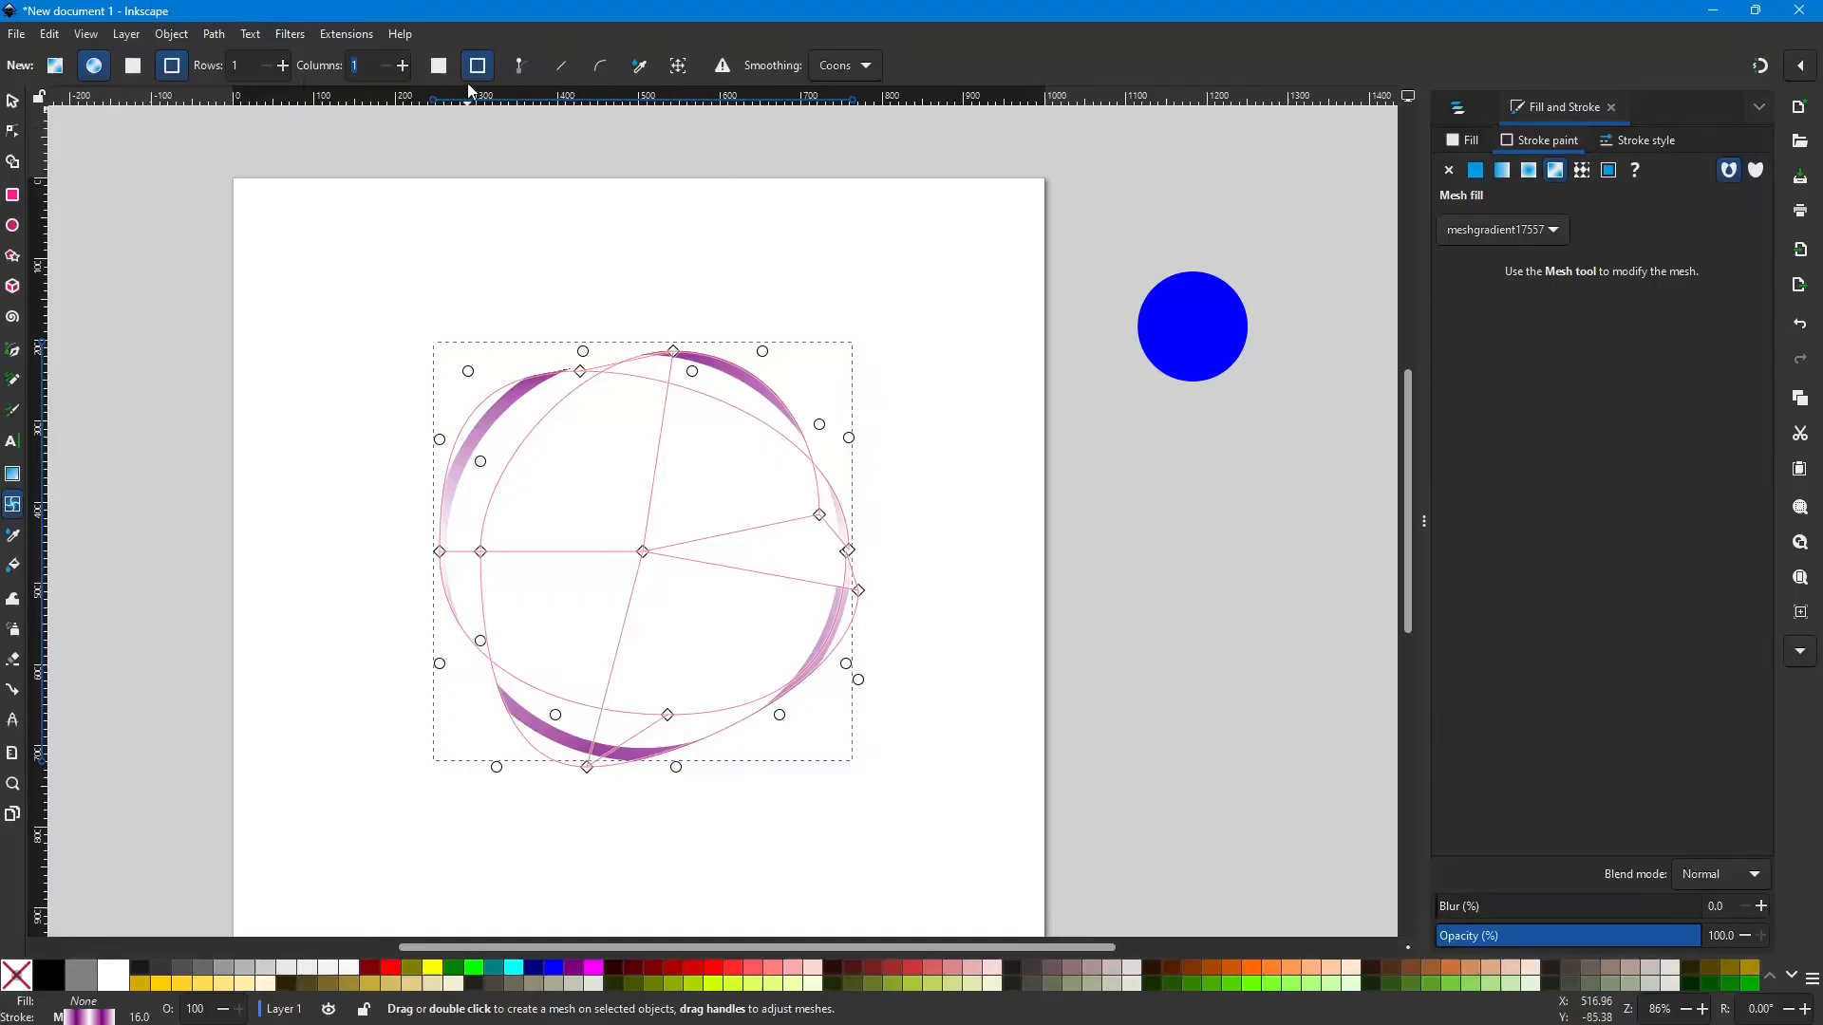
click(527, 69)
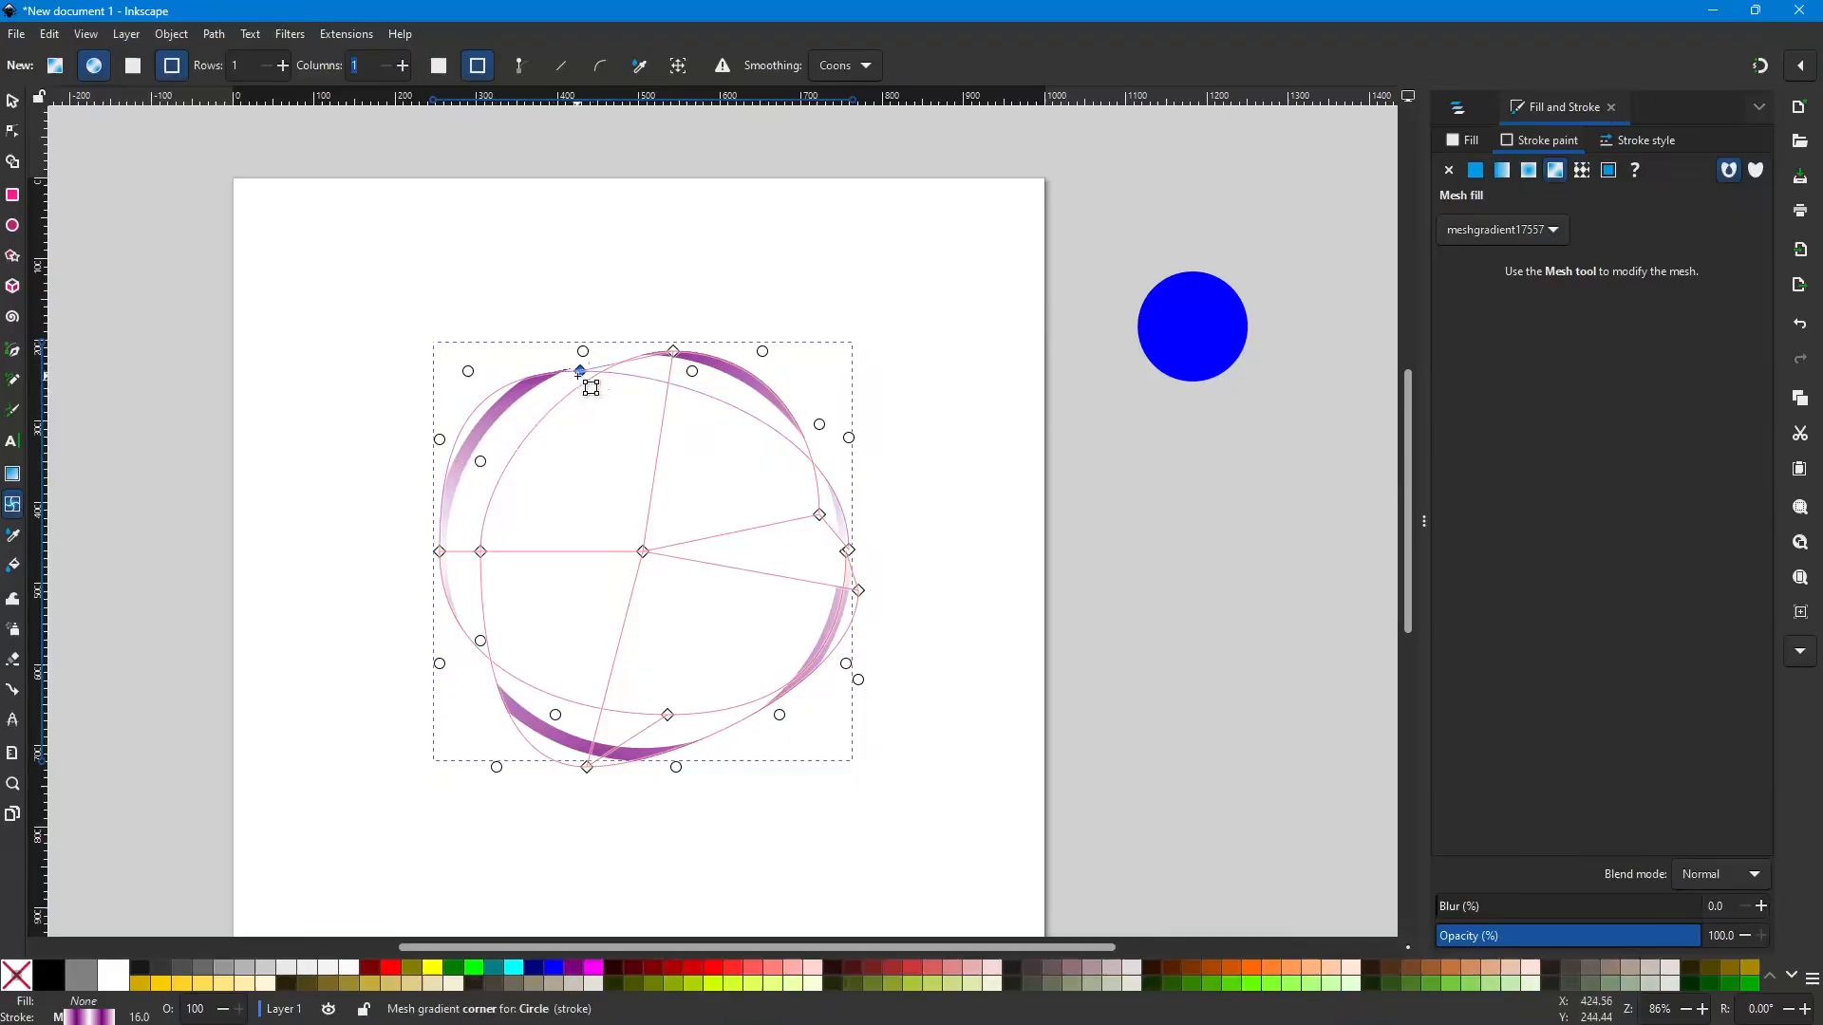
Step: Try picking the underlying color for the stroke mesh's top node, select the blue circle, and reselect the ring
click(676, 353)
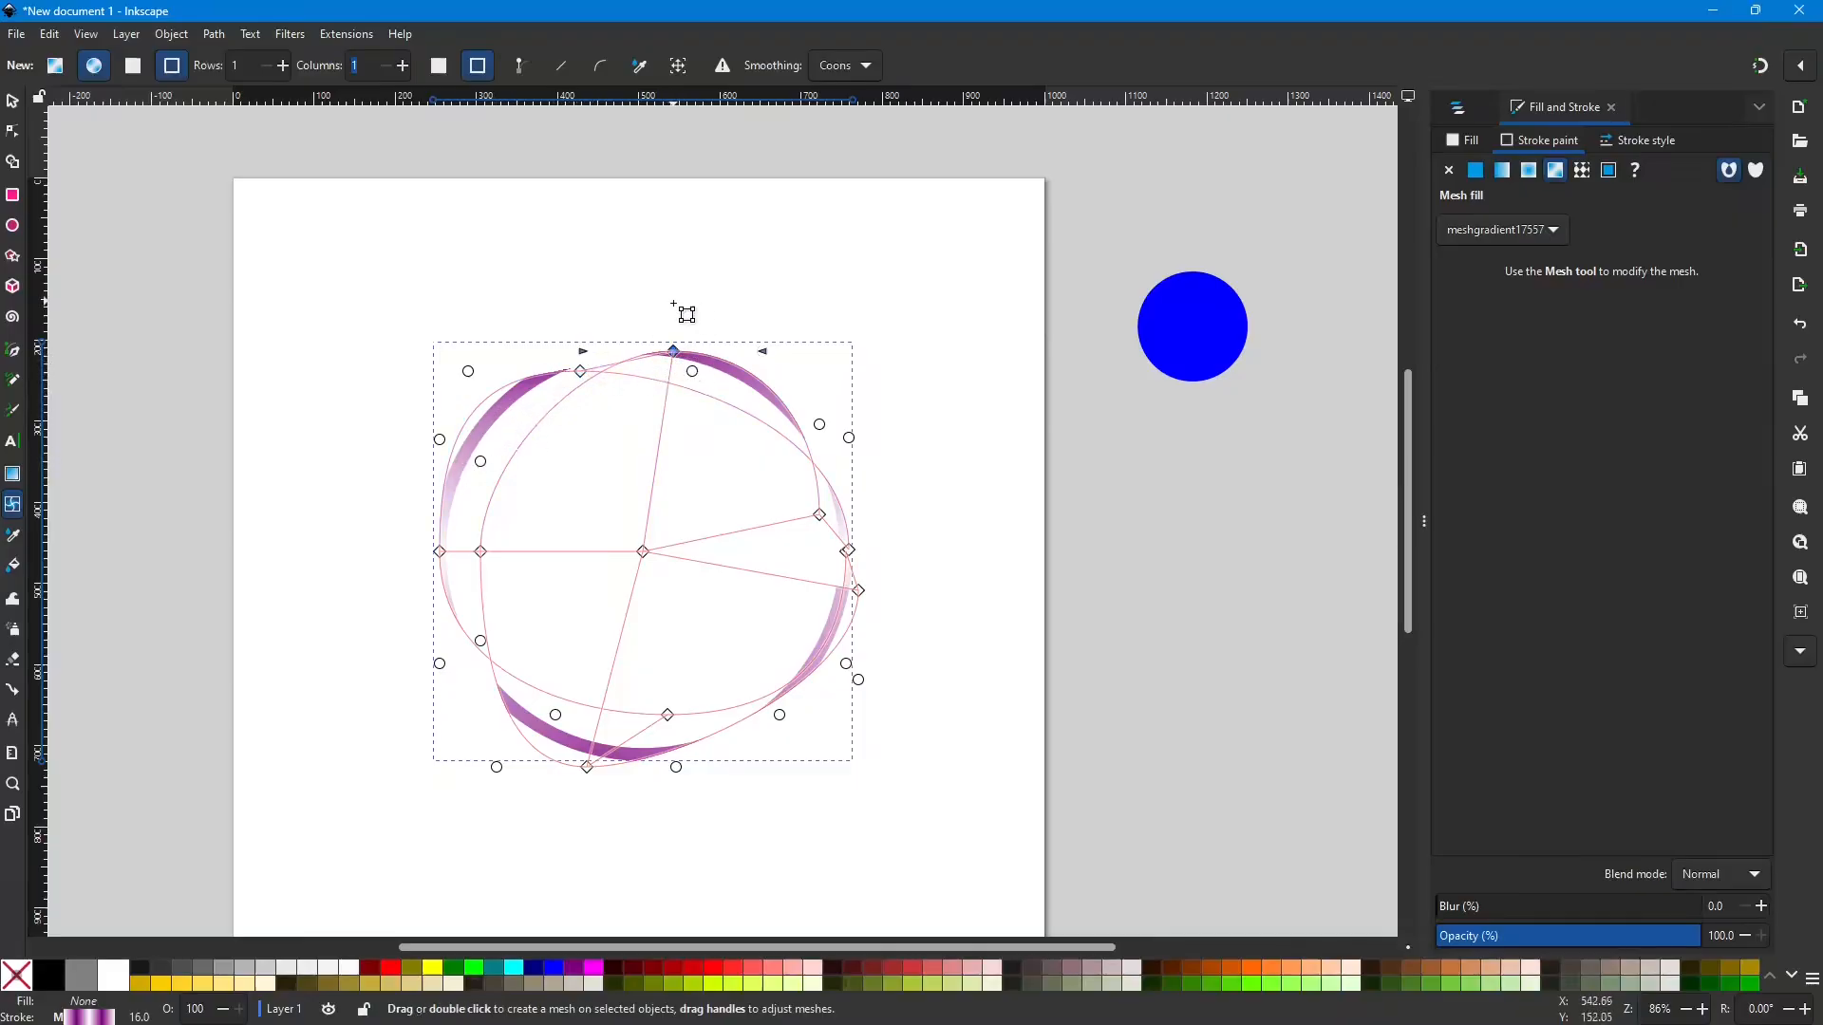
click(640, 65)
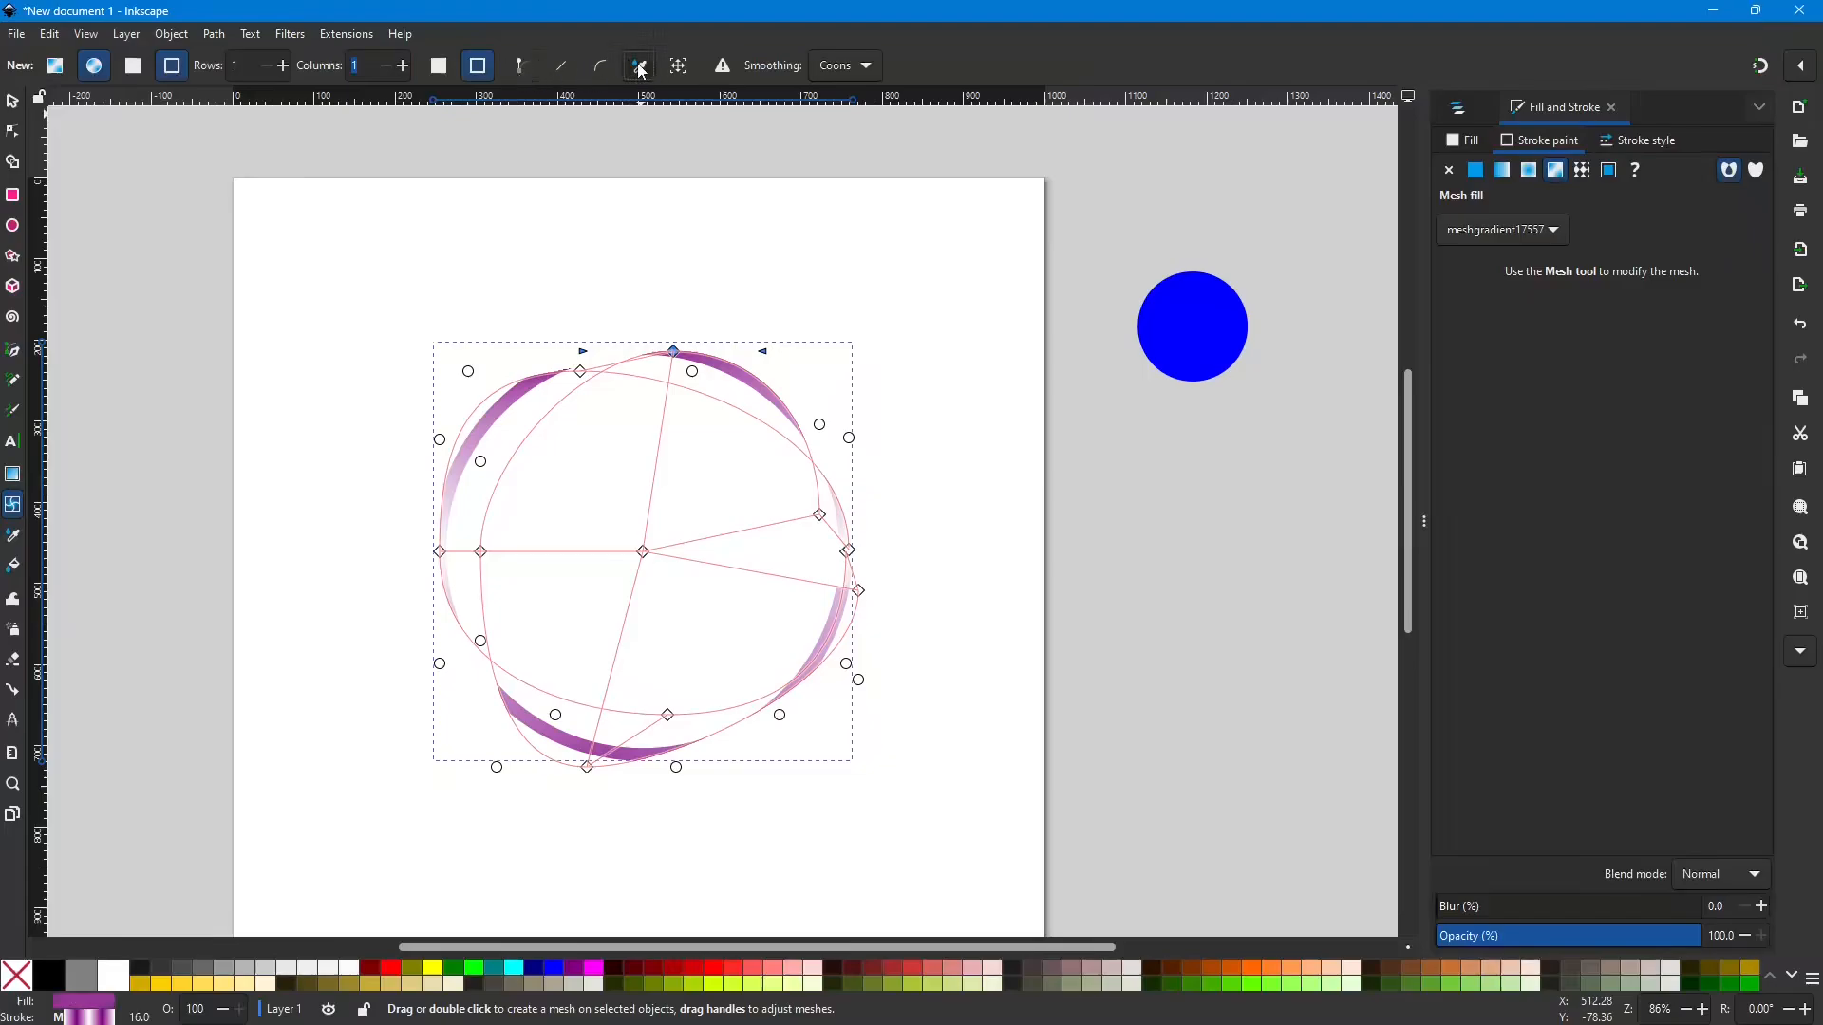
click(1198, 316)
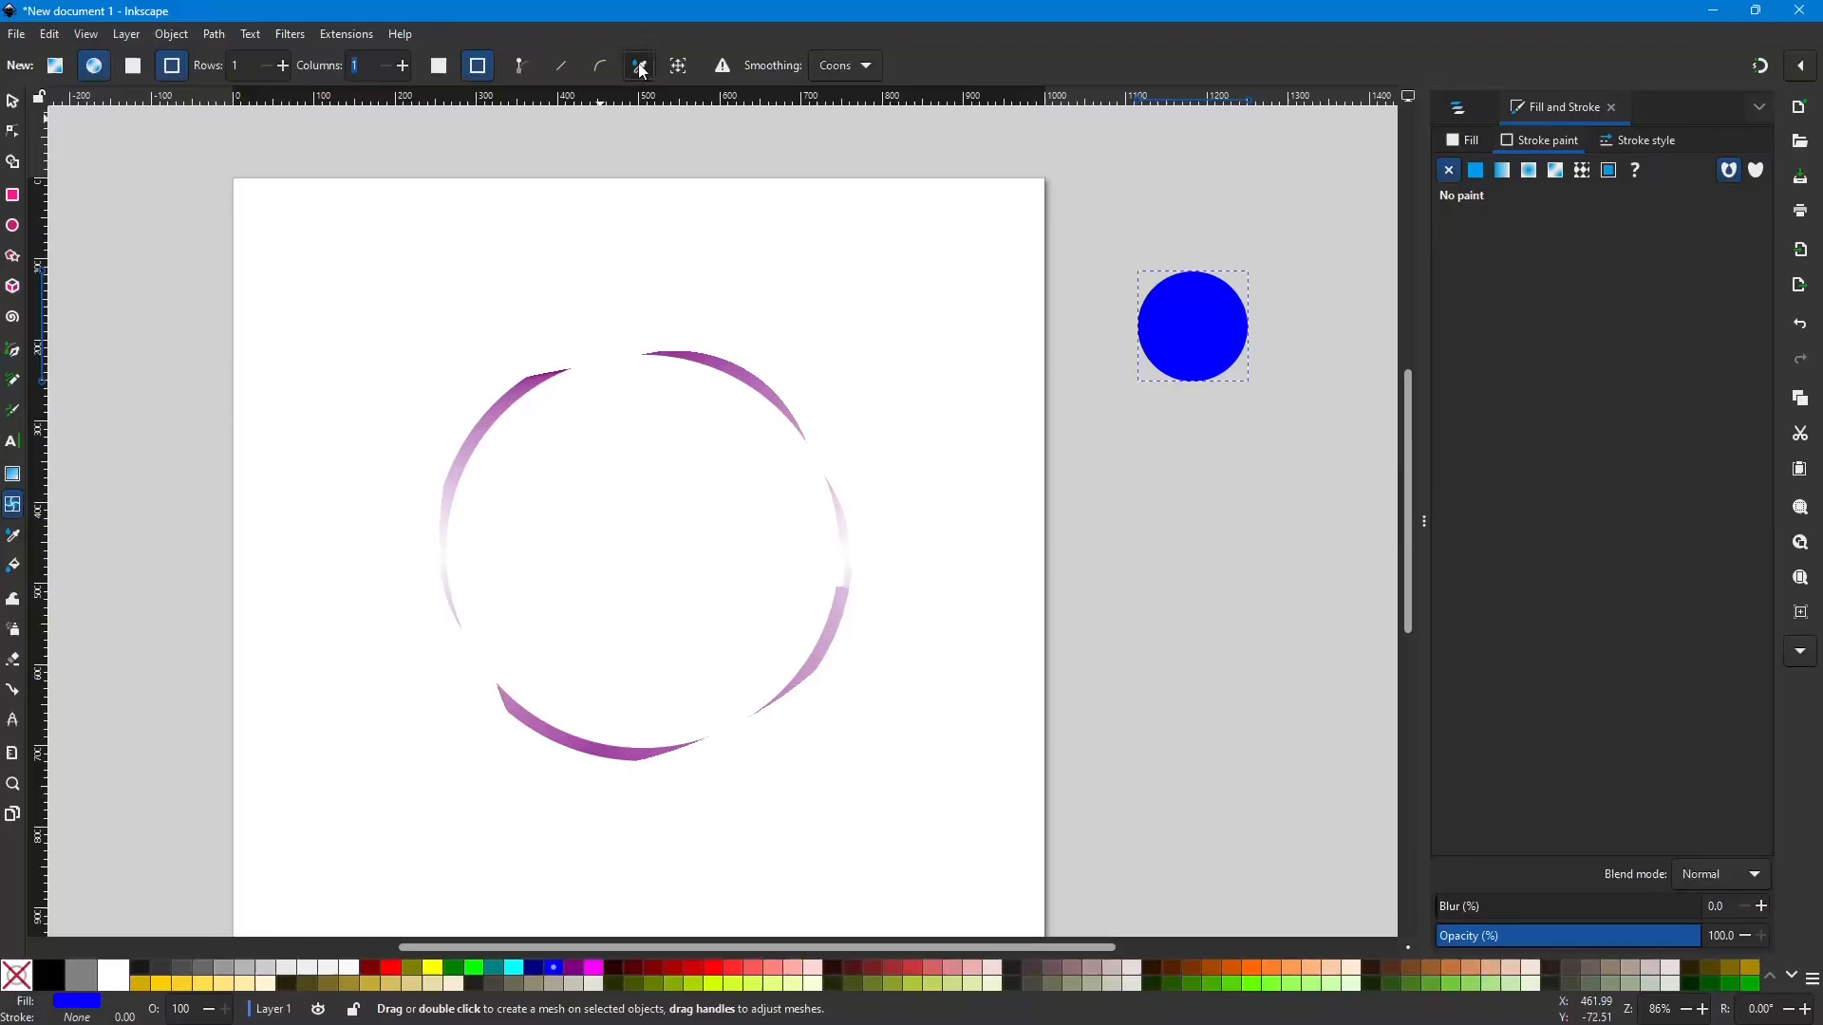
click(735, 373)
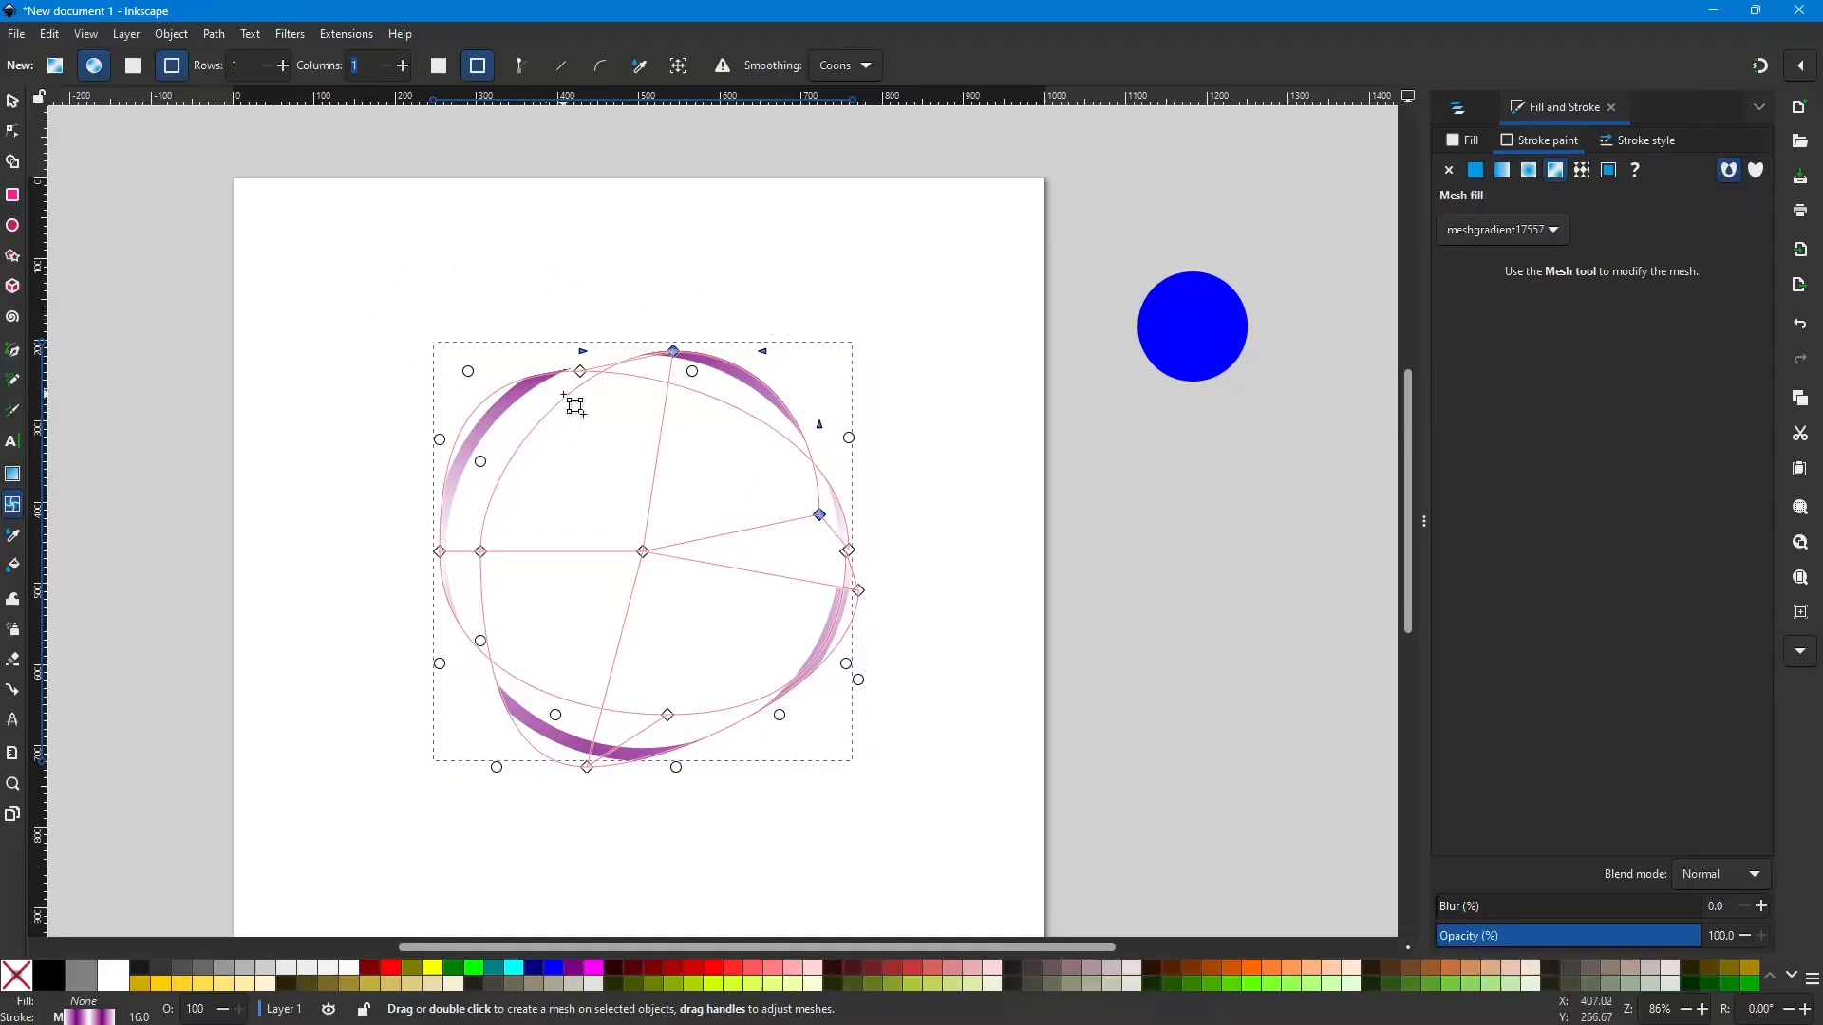
Step: Delete the mesh-stroked circle and move the small blue circle to the middle of the page
click(12, 101)
drag(350, 293, 1005, 870)
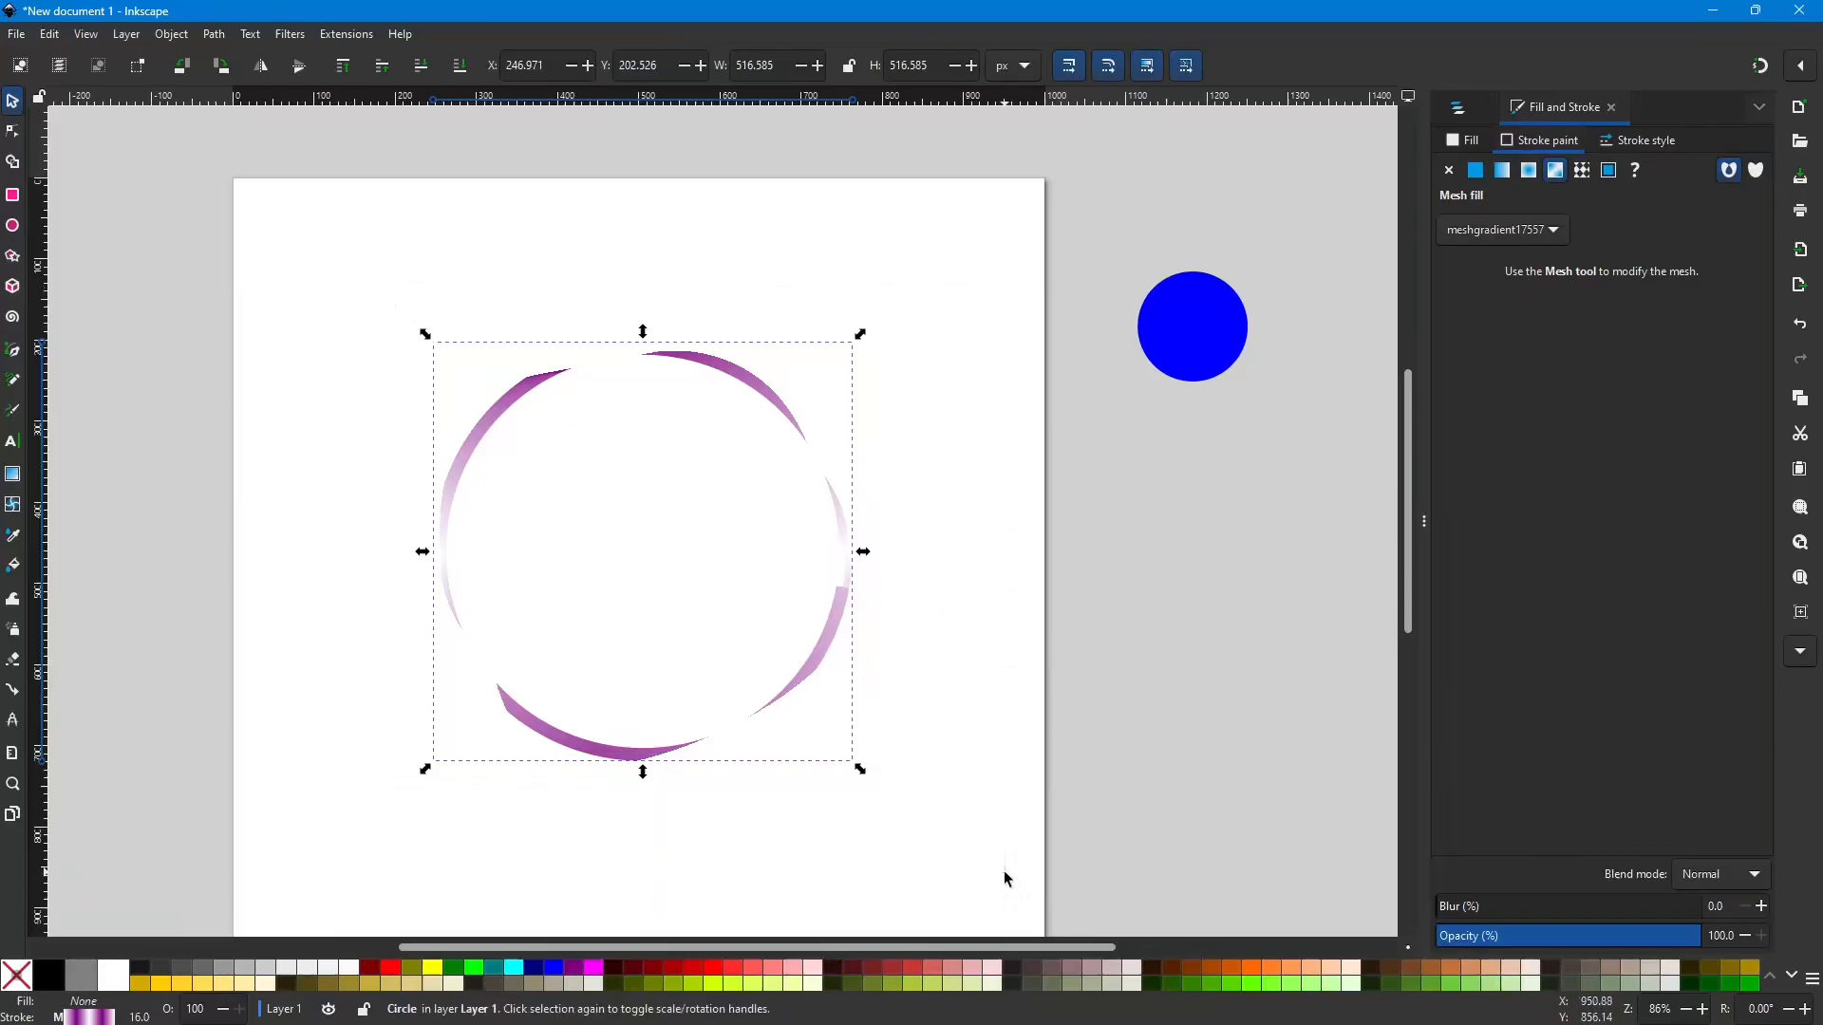
key(Delete)
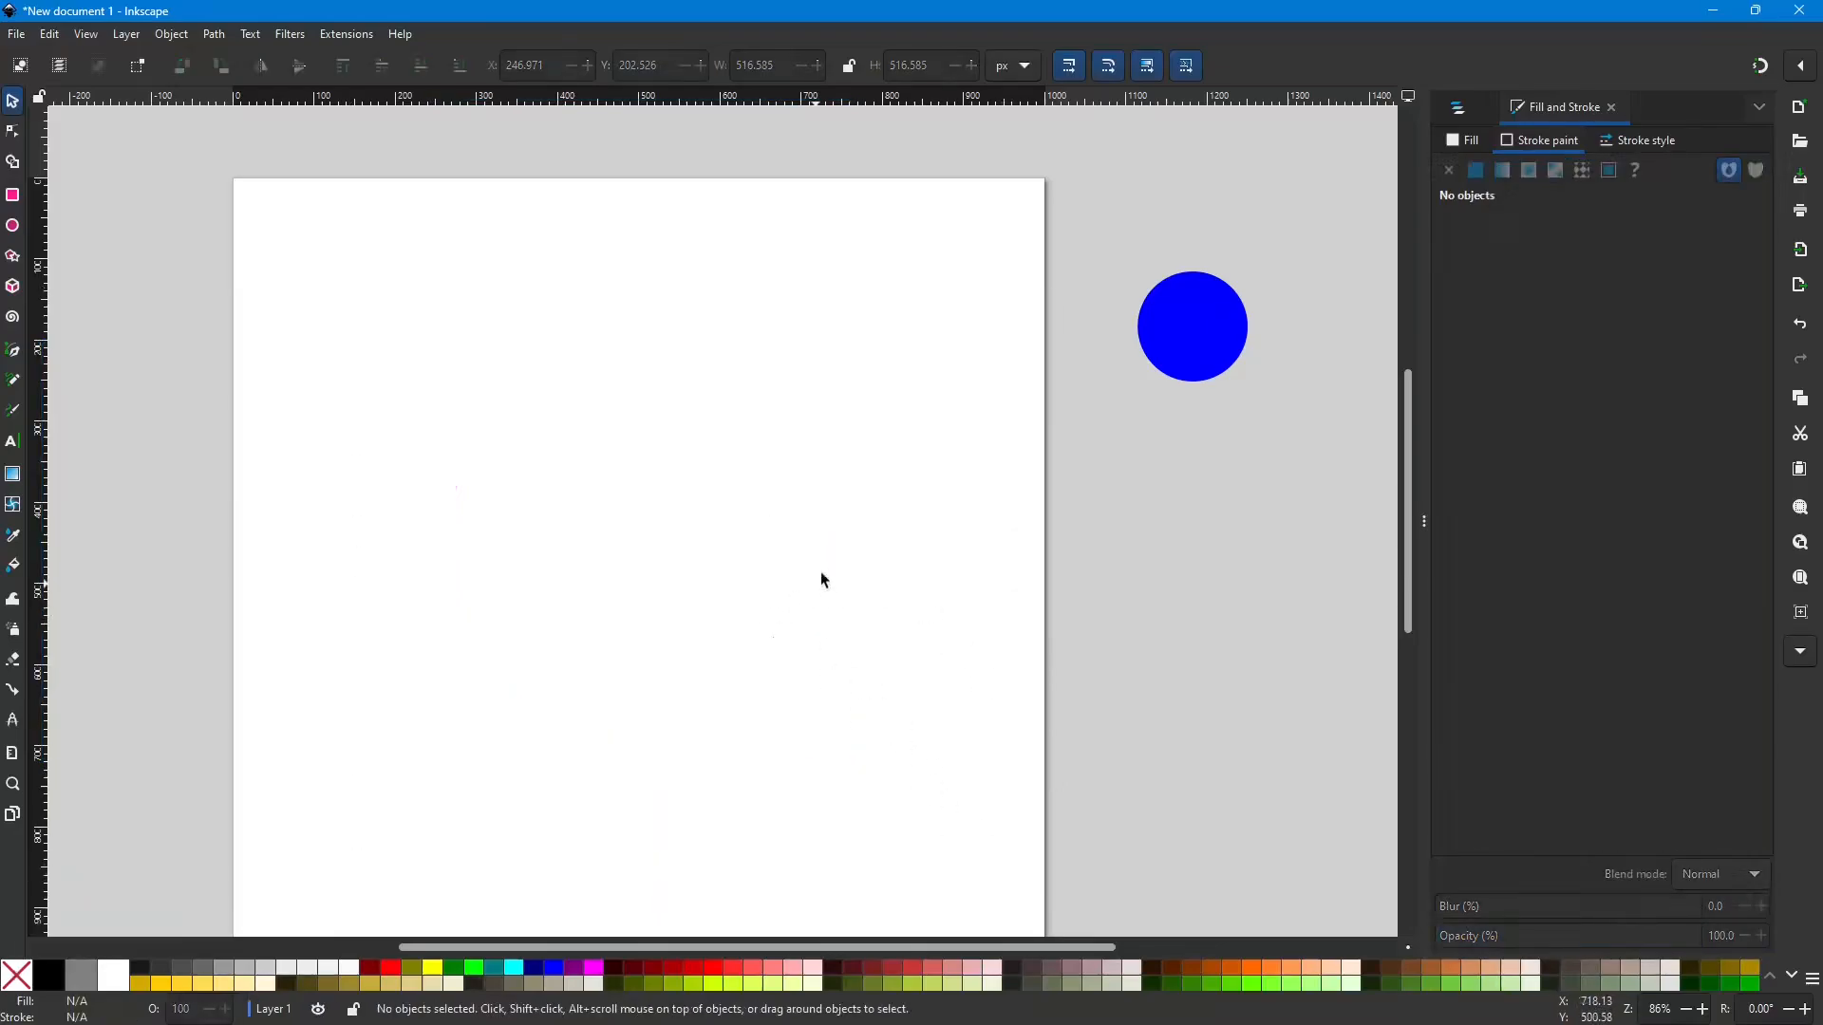
drag(1210, 344, 649, 552)
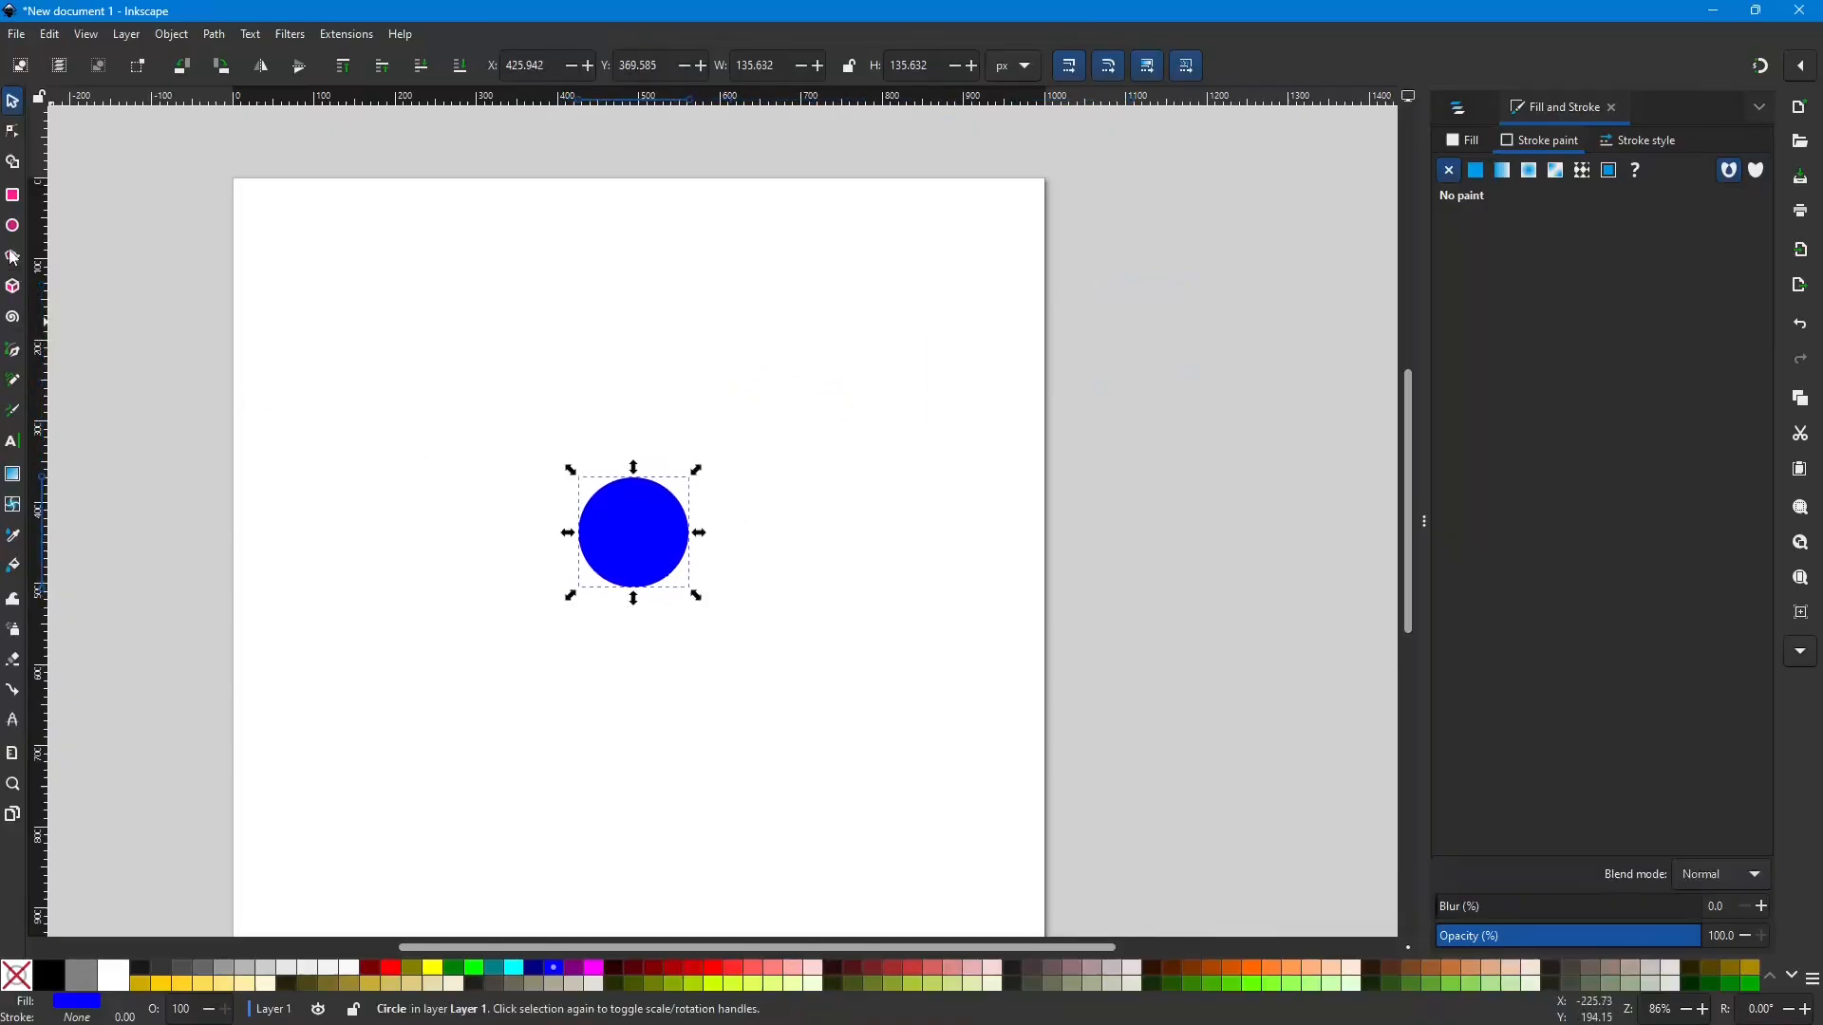
Step: Convert the blue circle from a shape object to an editable path with the Node tool active
click(14, 132)
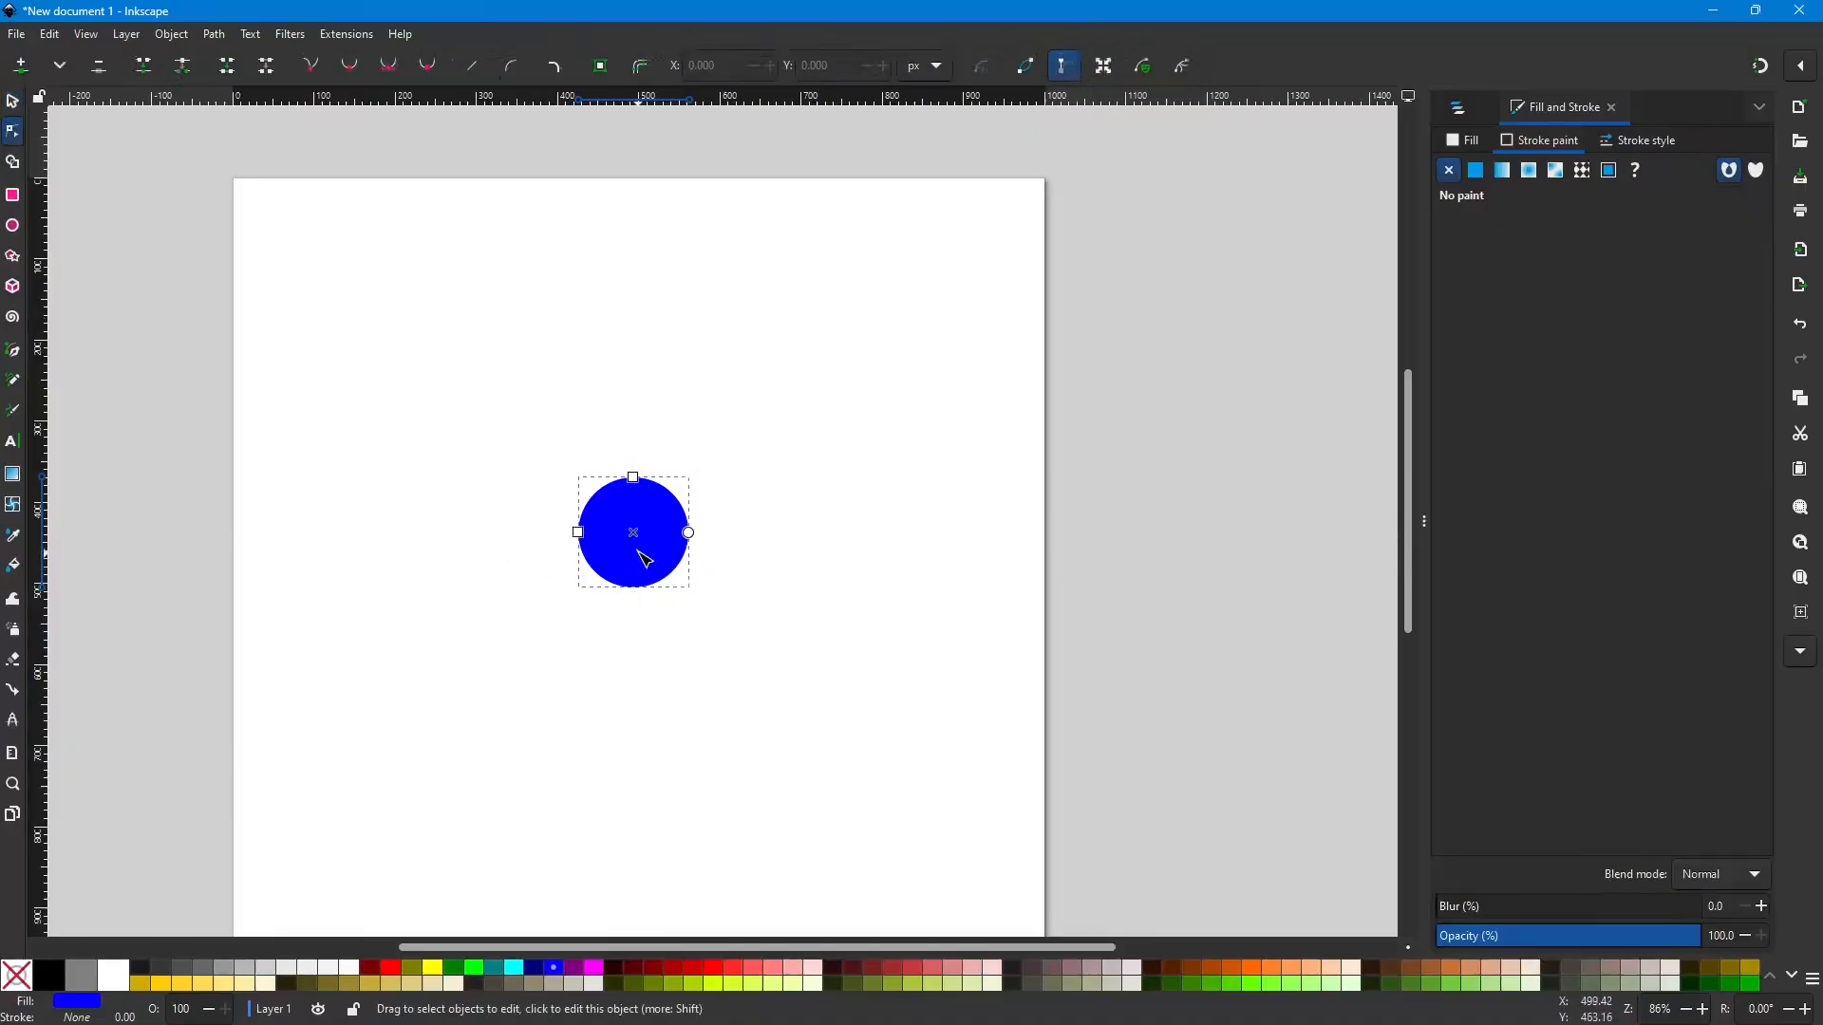
click(214, 35)
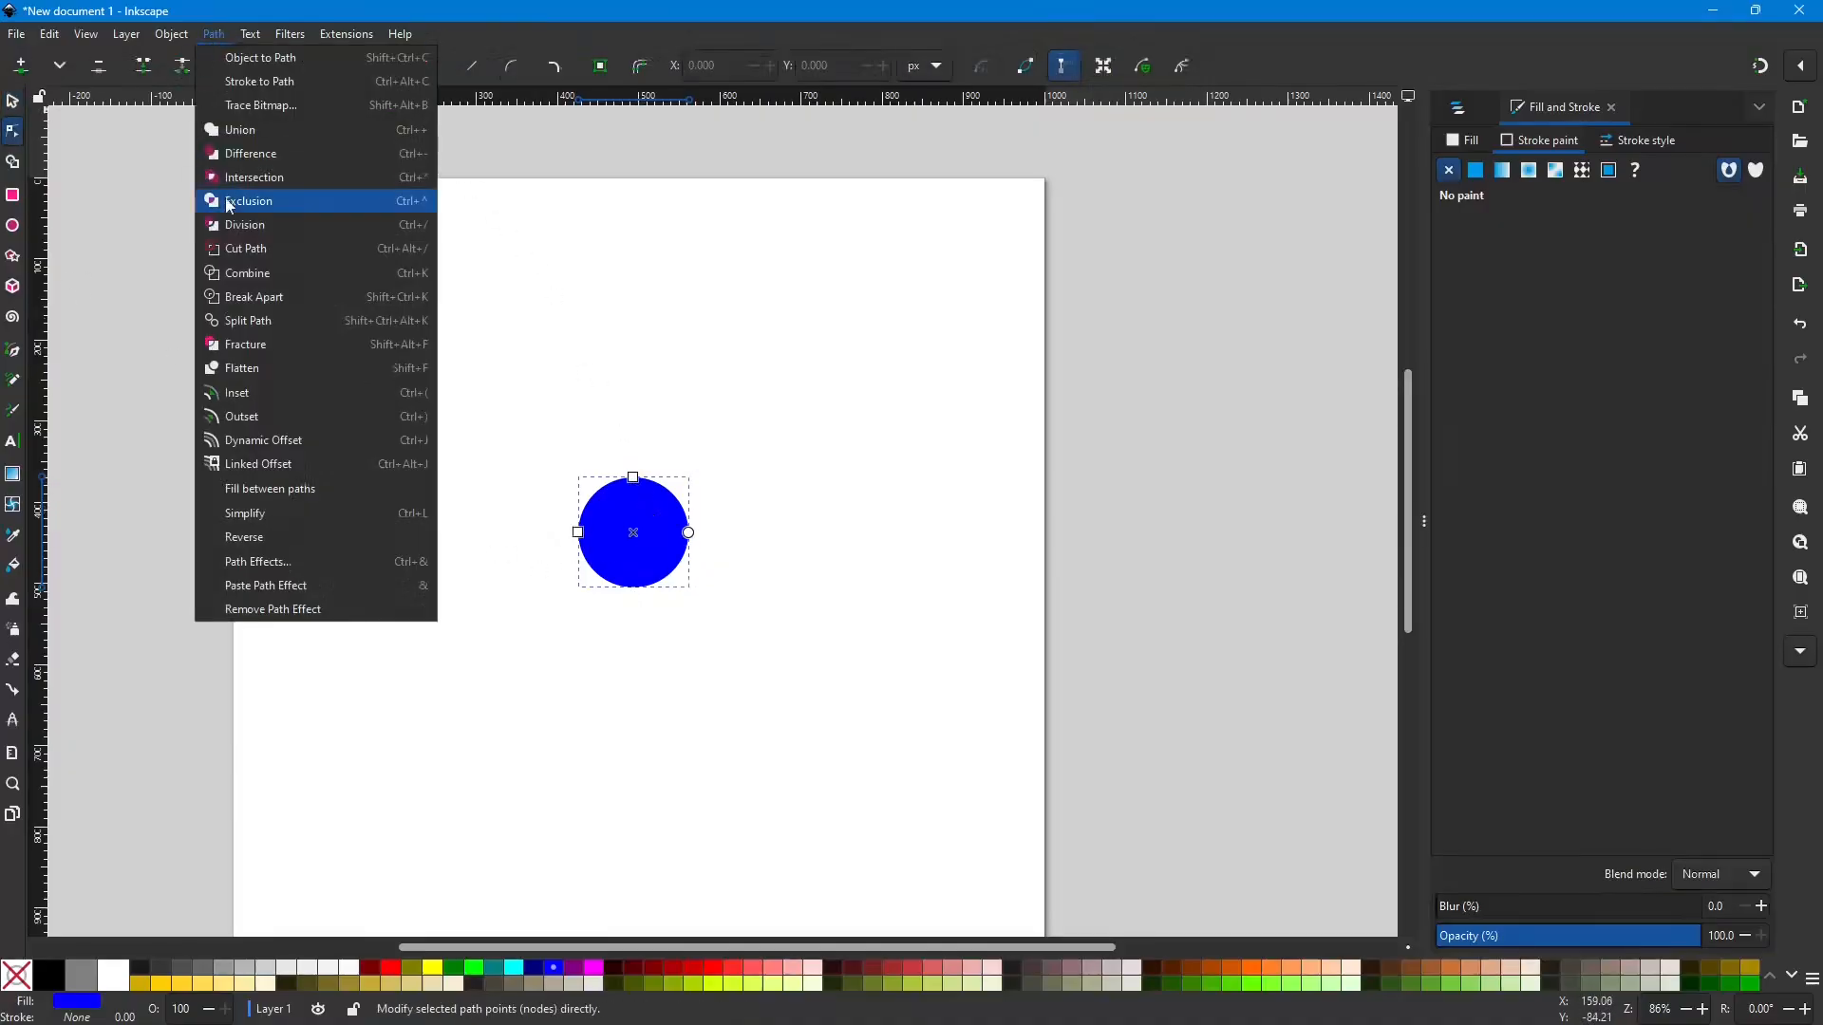
click(251, 61)
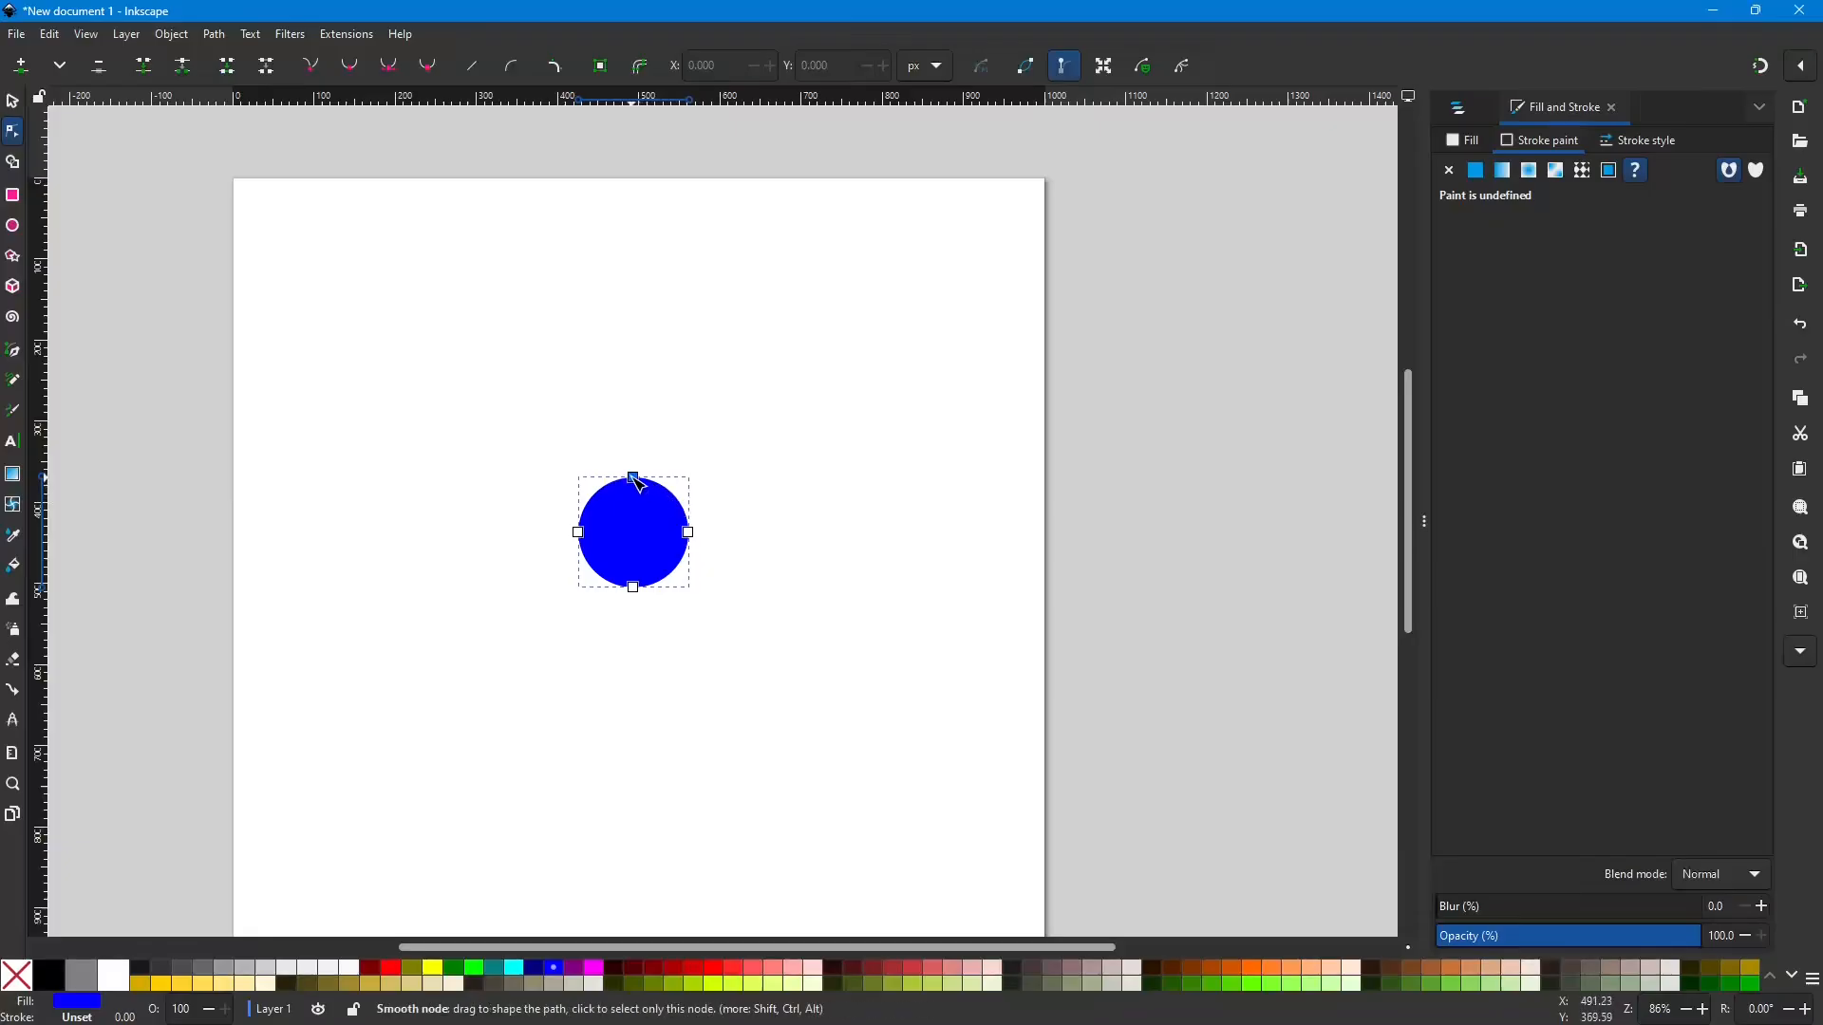
Step: Shape the circle path into a teardrop by pulling its top node up and making it a sharp cusp without handles
drag(635, 480, 635, 363)
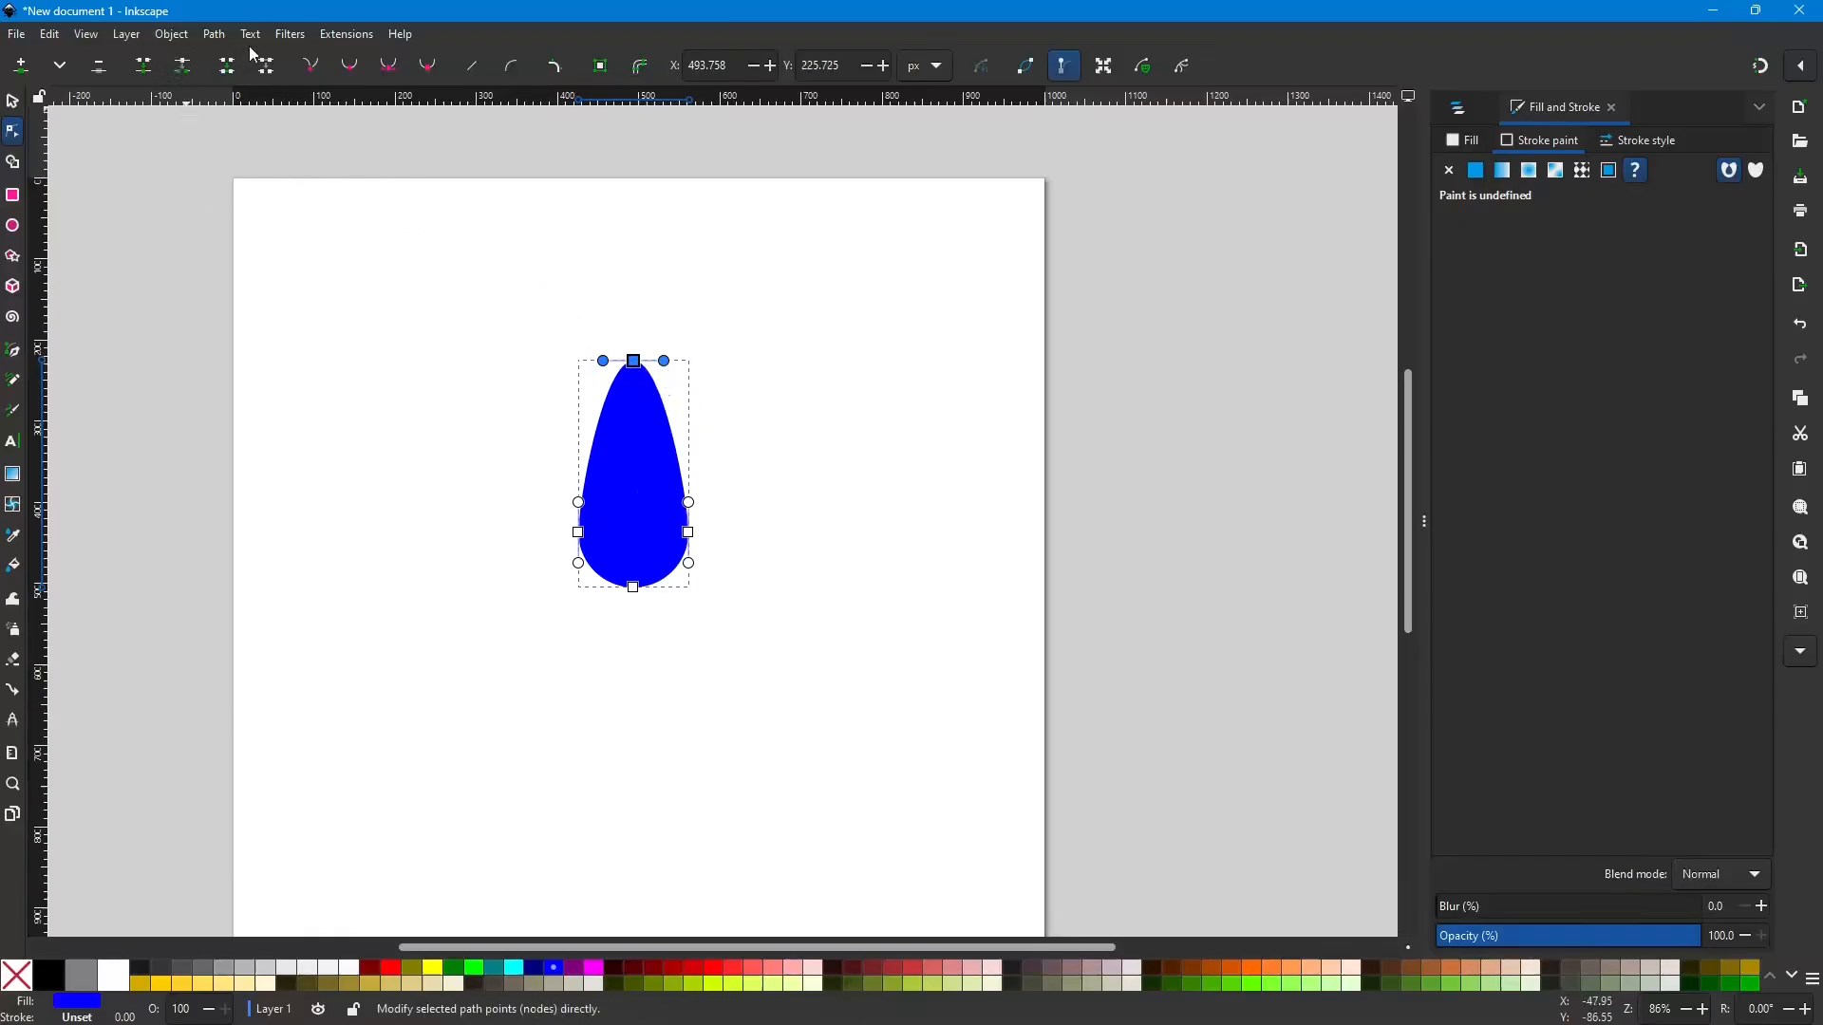
click(311, 64)
mouse_move(665, 361)
mouse_down()
mouse_move(610, 365)
mouse_move(633, 362)
mouse_up()
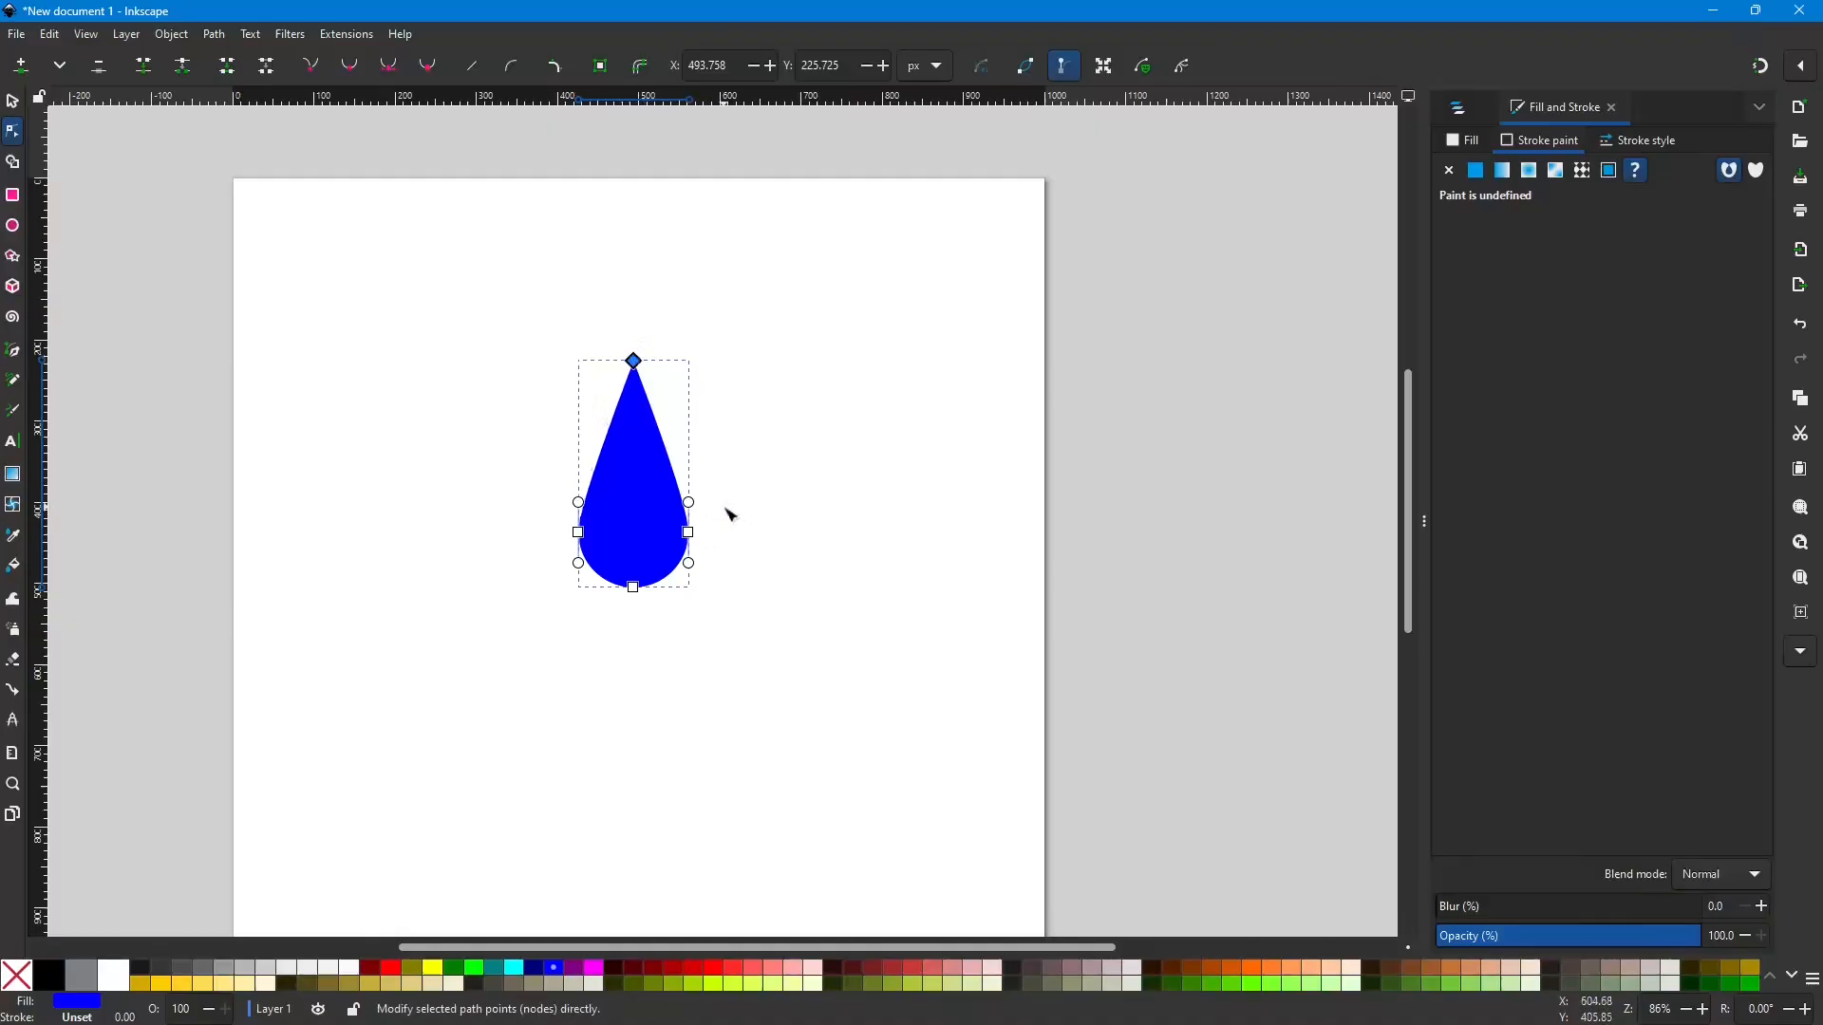
click(770, 435)
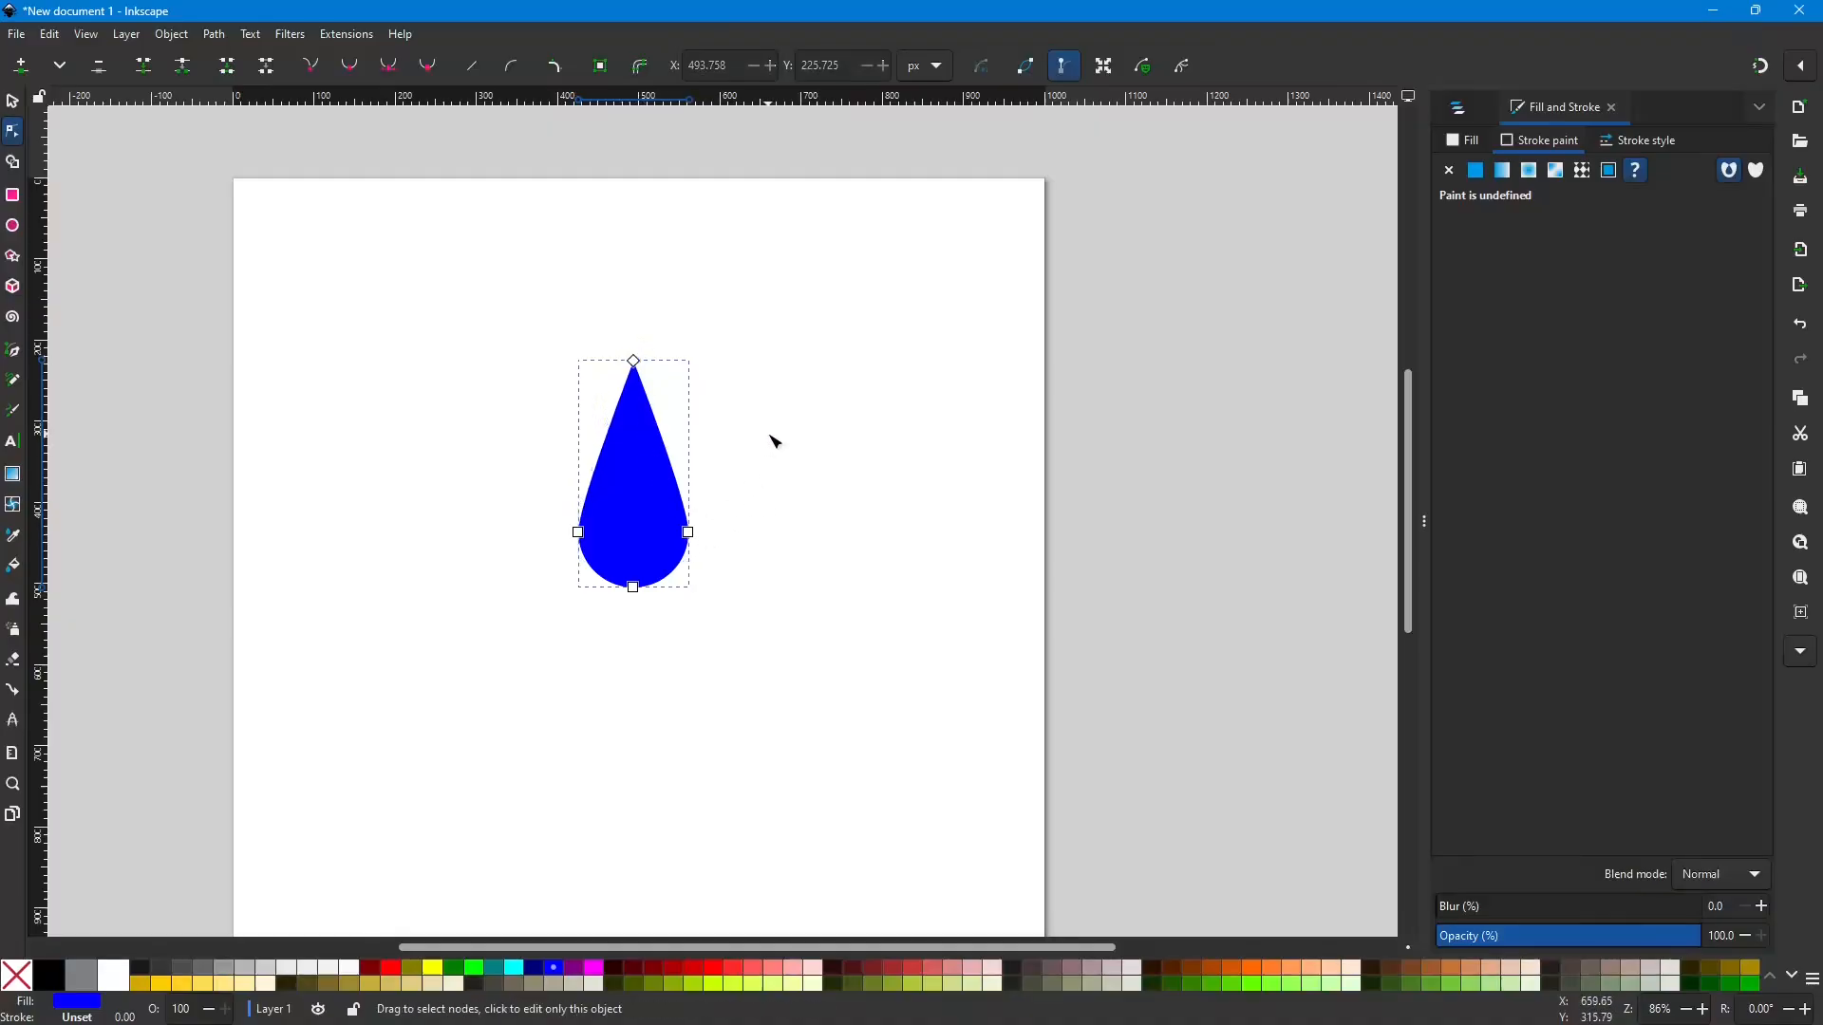
Step: Move the teardrop down, widen it, and enlarge it about its center to about 295 × 506 px
click(12, 101)
drag(671, 524, 704, 662)
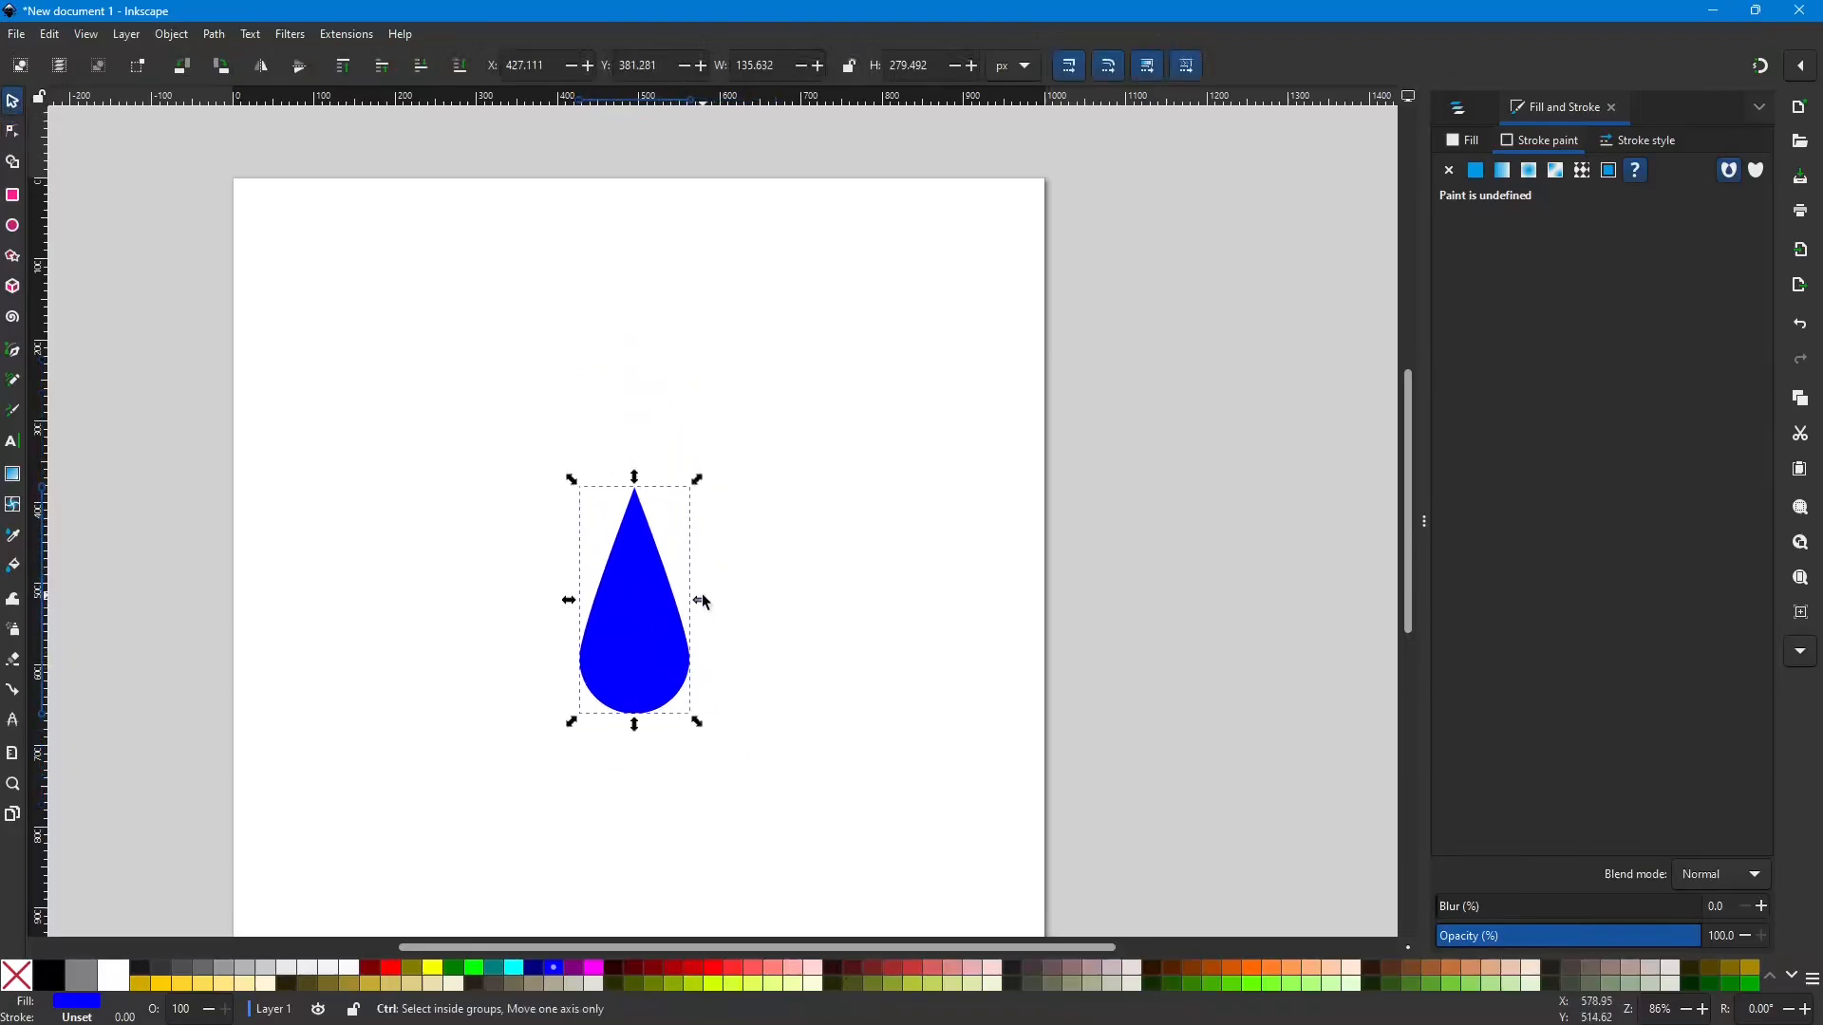
mouse_move(708, 596)
mouse_down()
mouse_move(735, 602)
mouse_move(720, 610)
mouse_up()
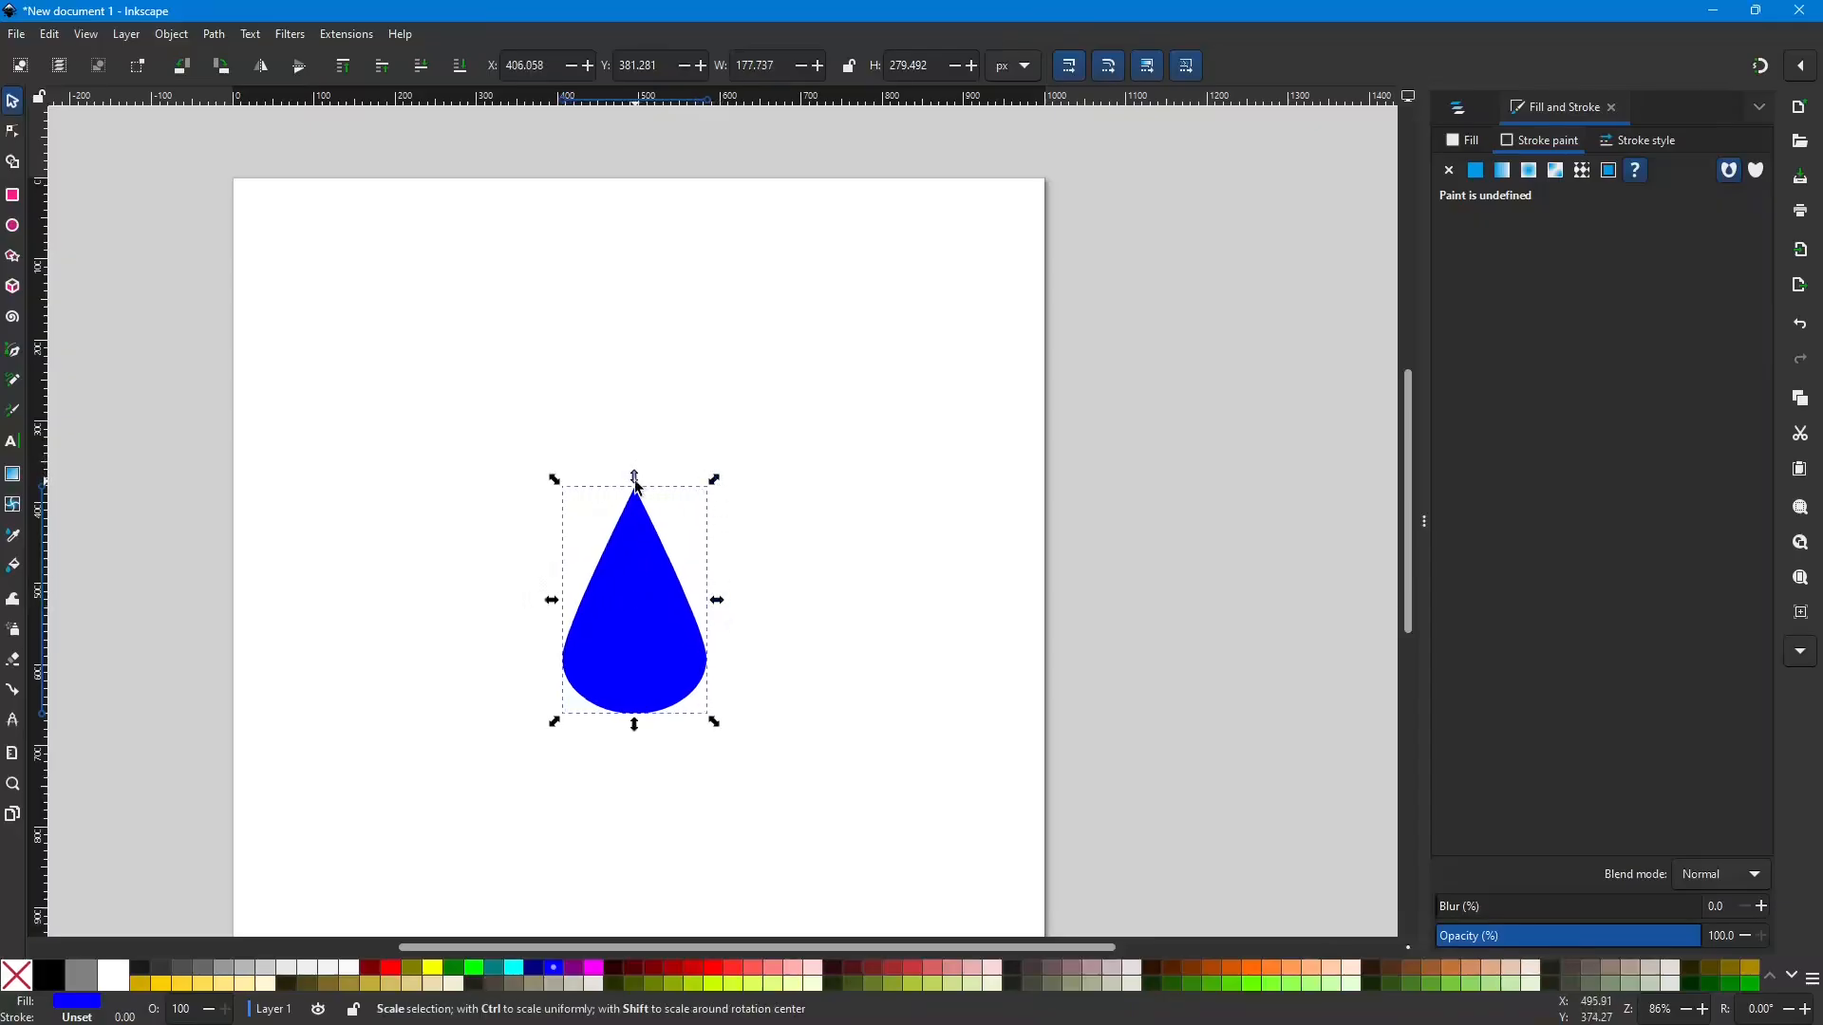
drag(638, 479, 839, 387)
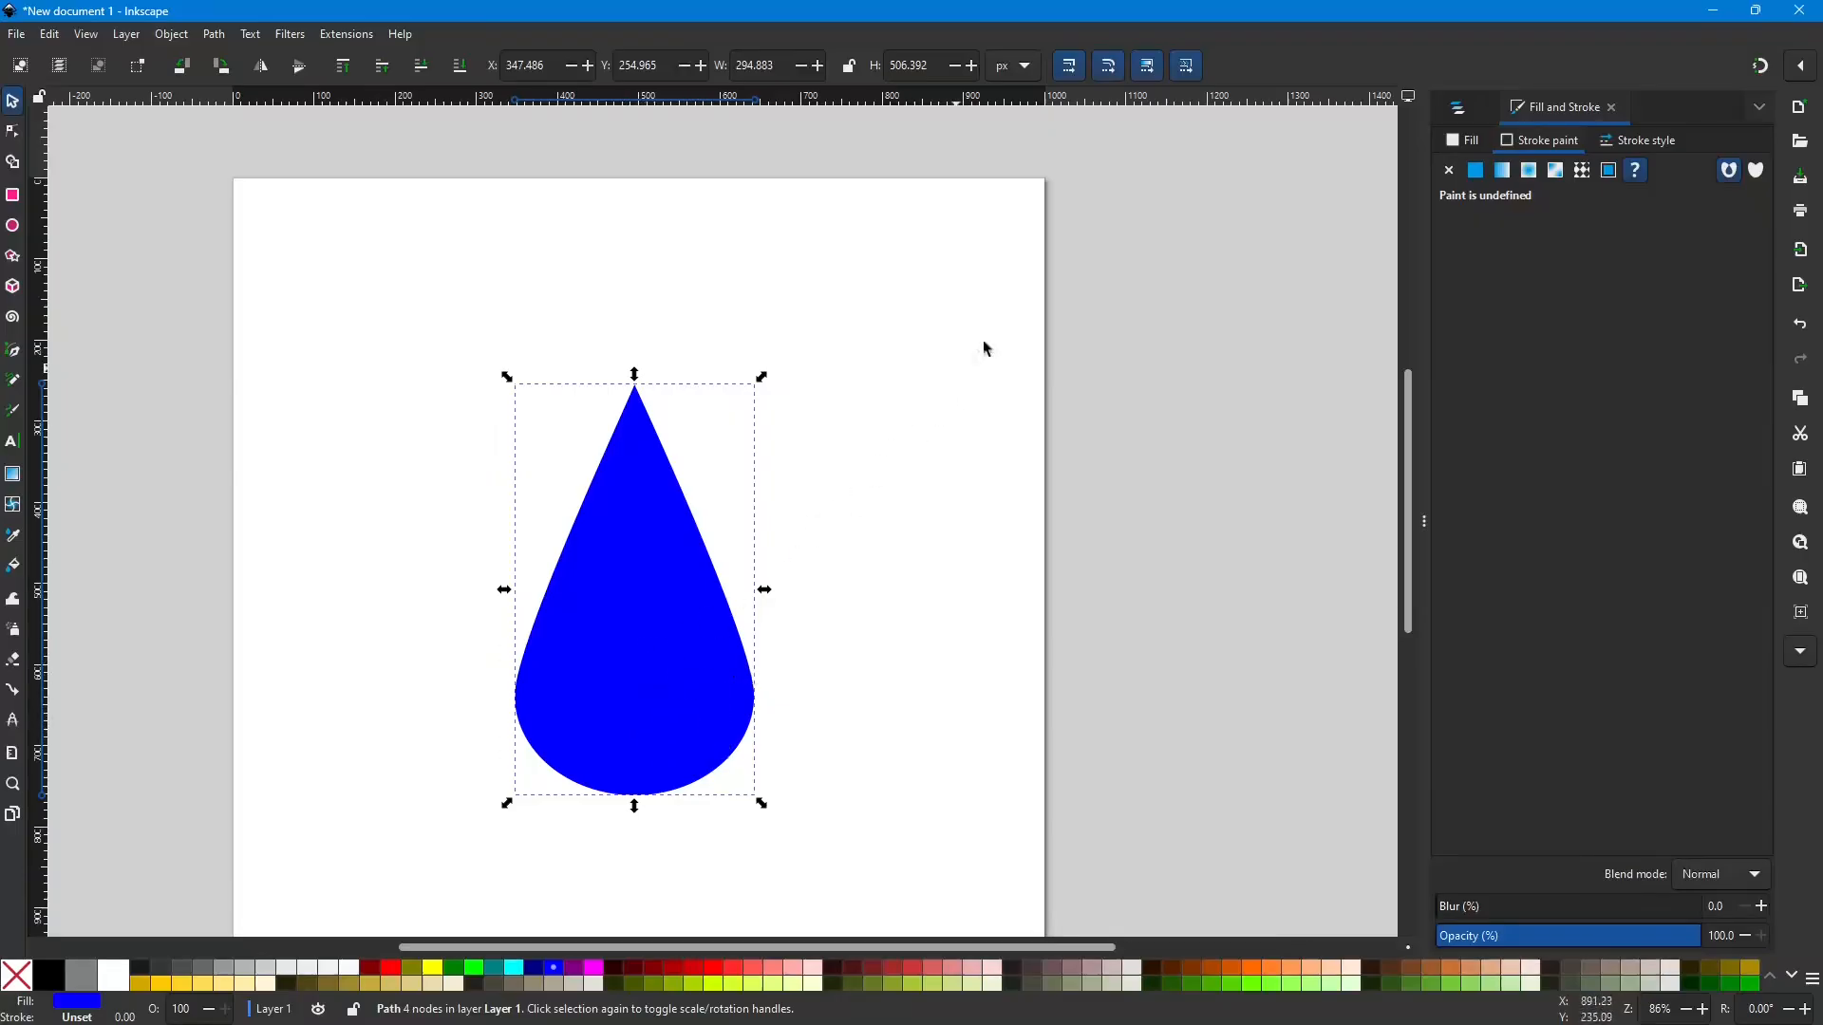
Step: Show the document's object list and duplicate the blue teardrop in place
click(1459, 111)
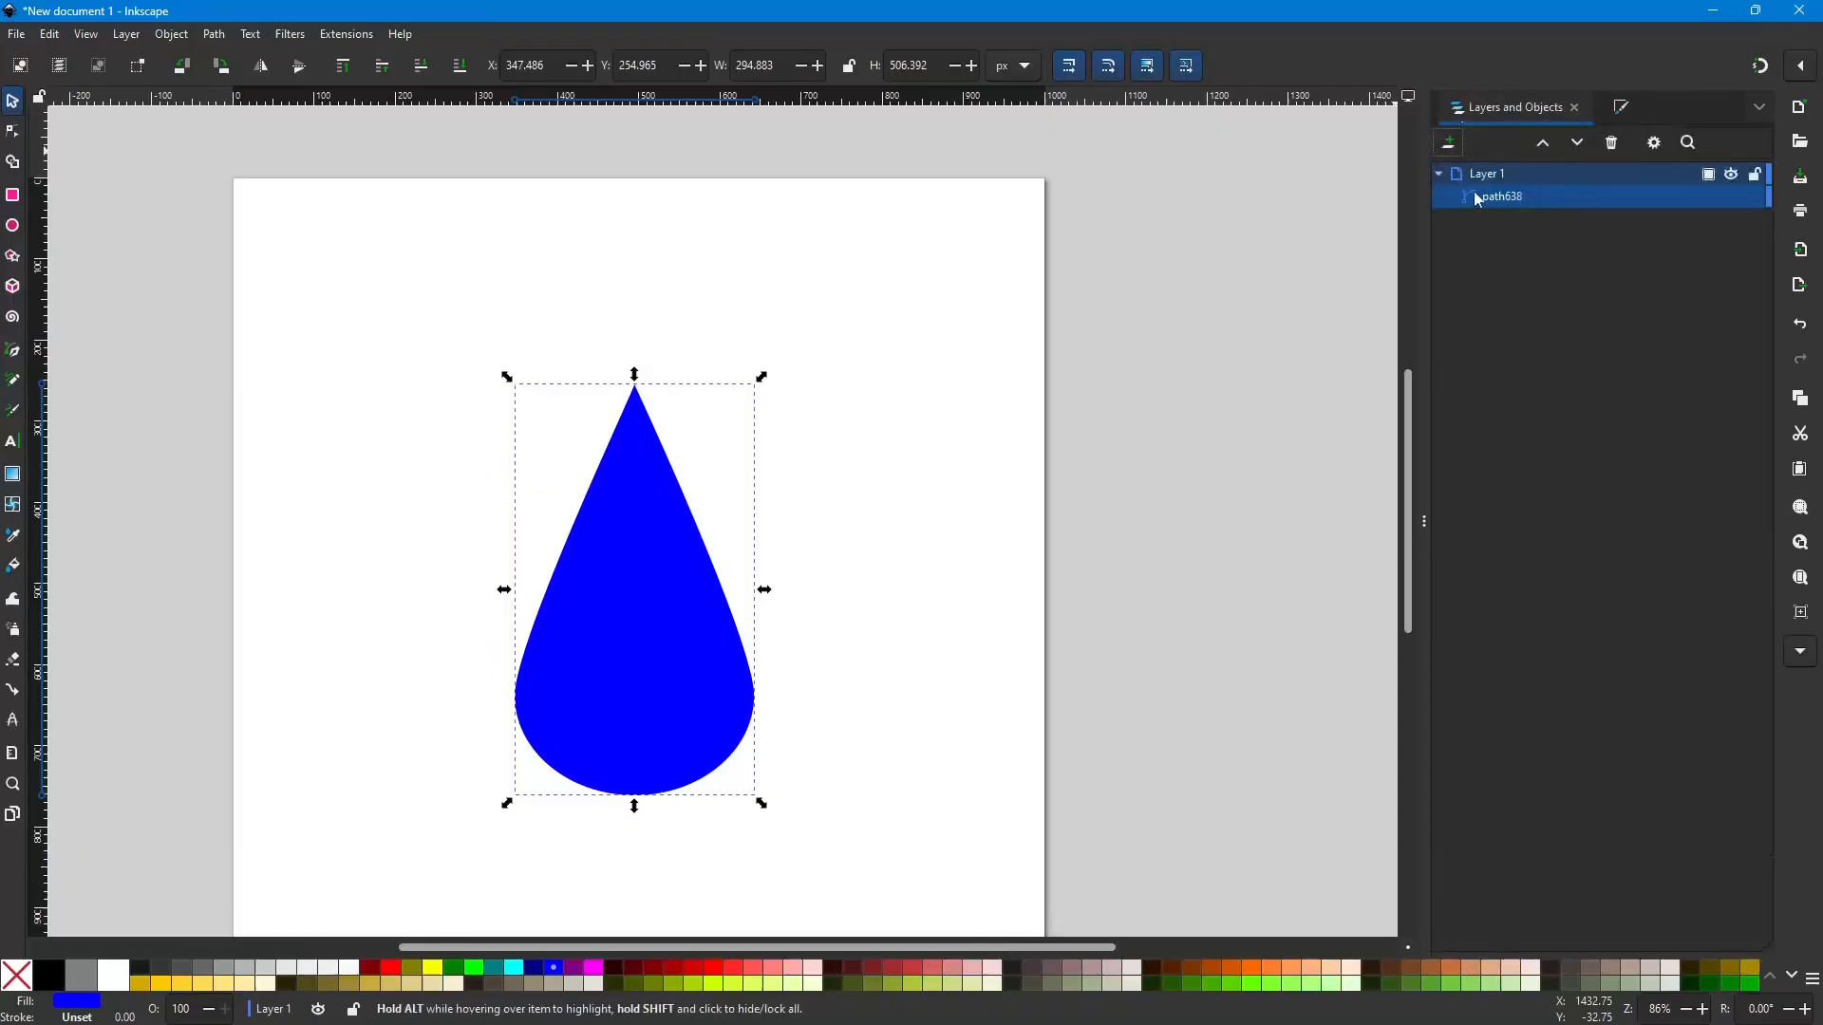
click(619, 719)
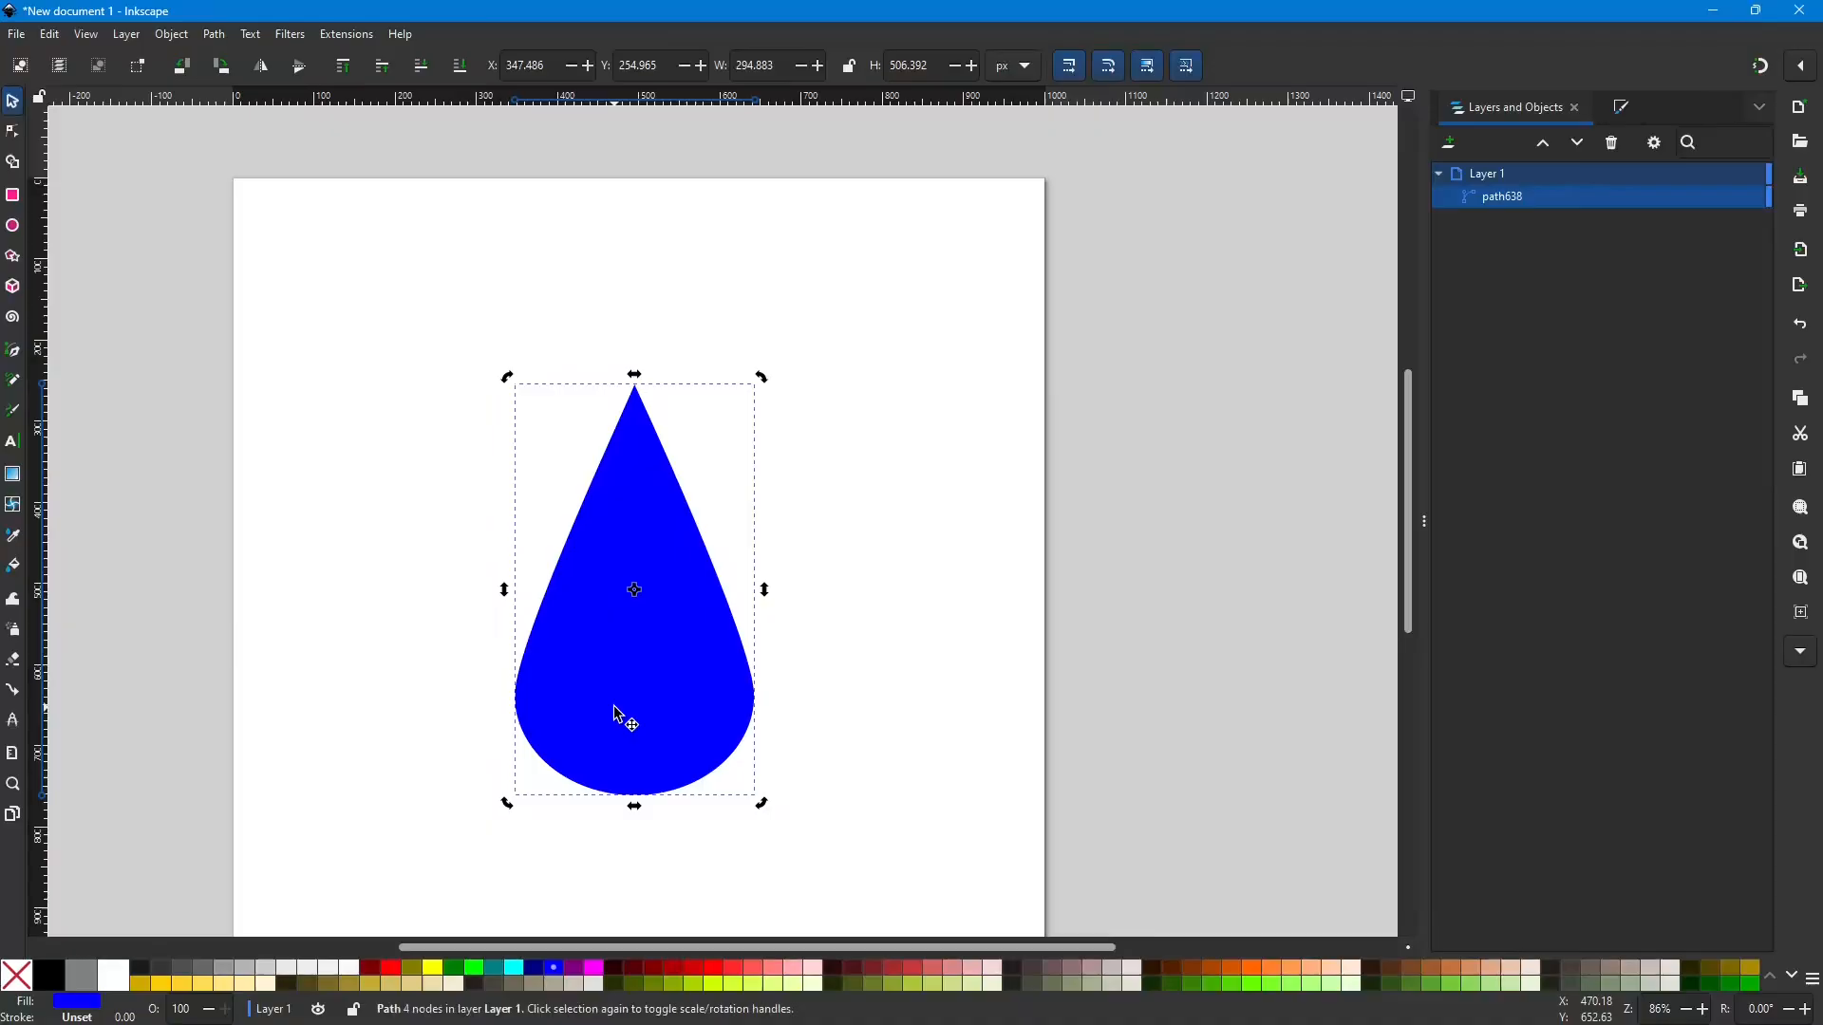
key(ctrl+shift+d)
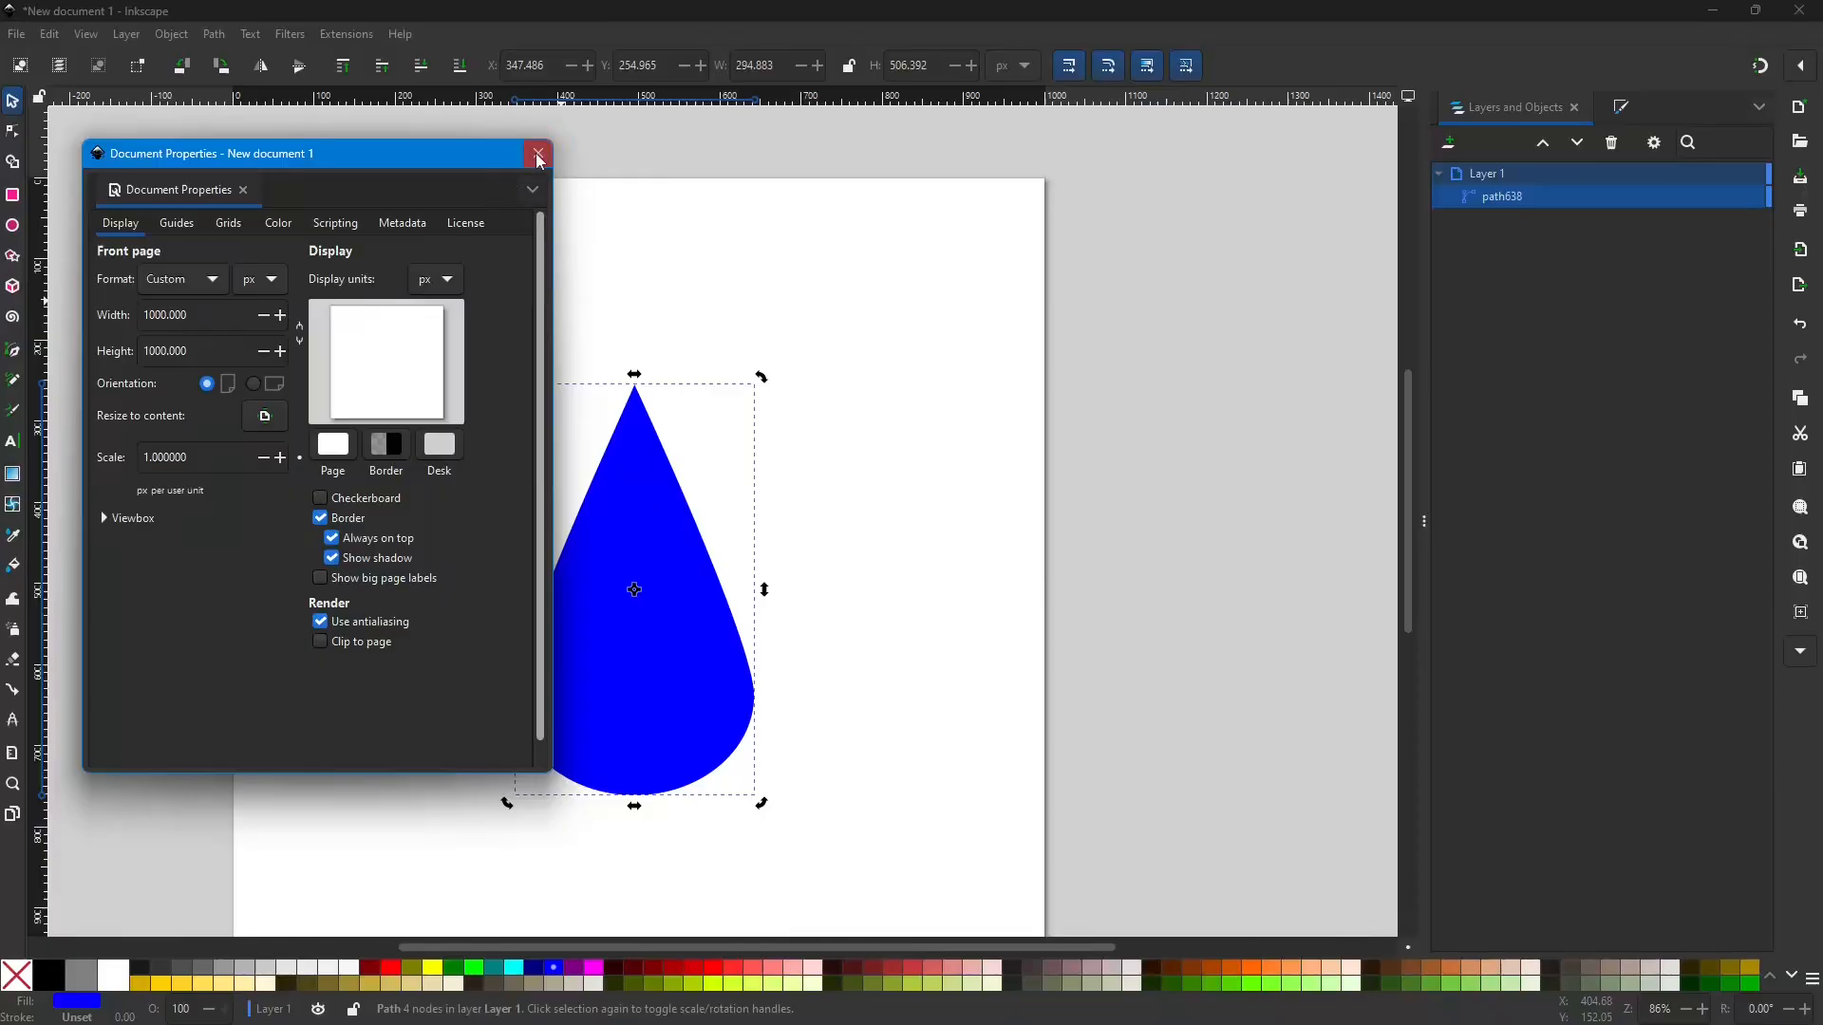
click(539, 154)
key(ctrl+d)
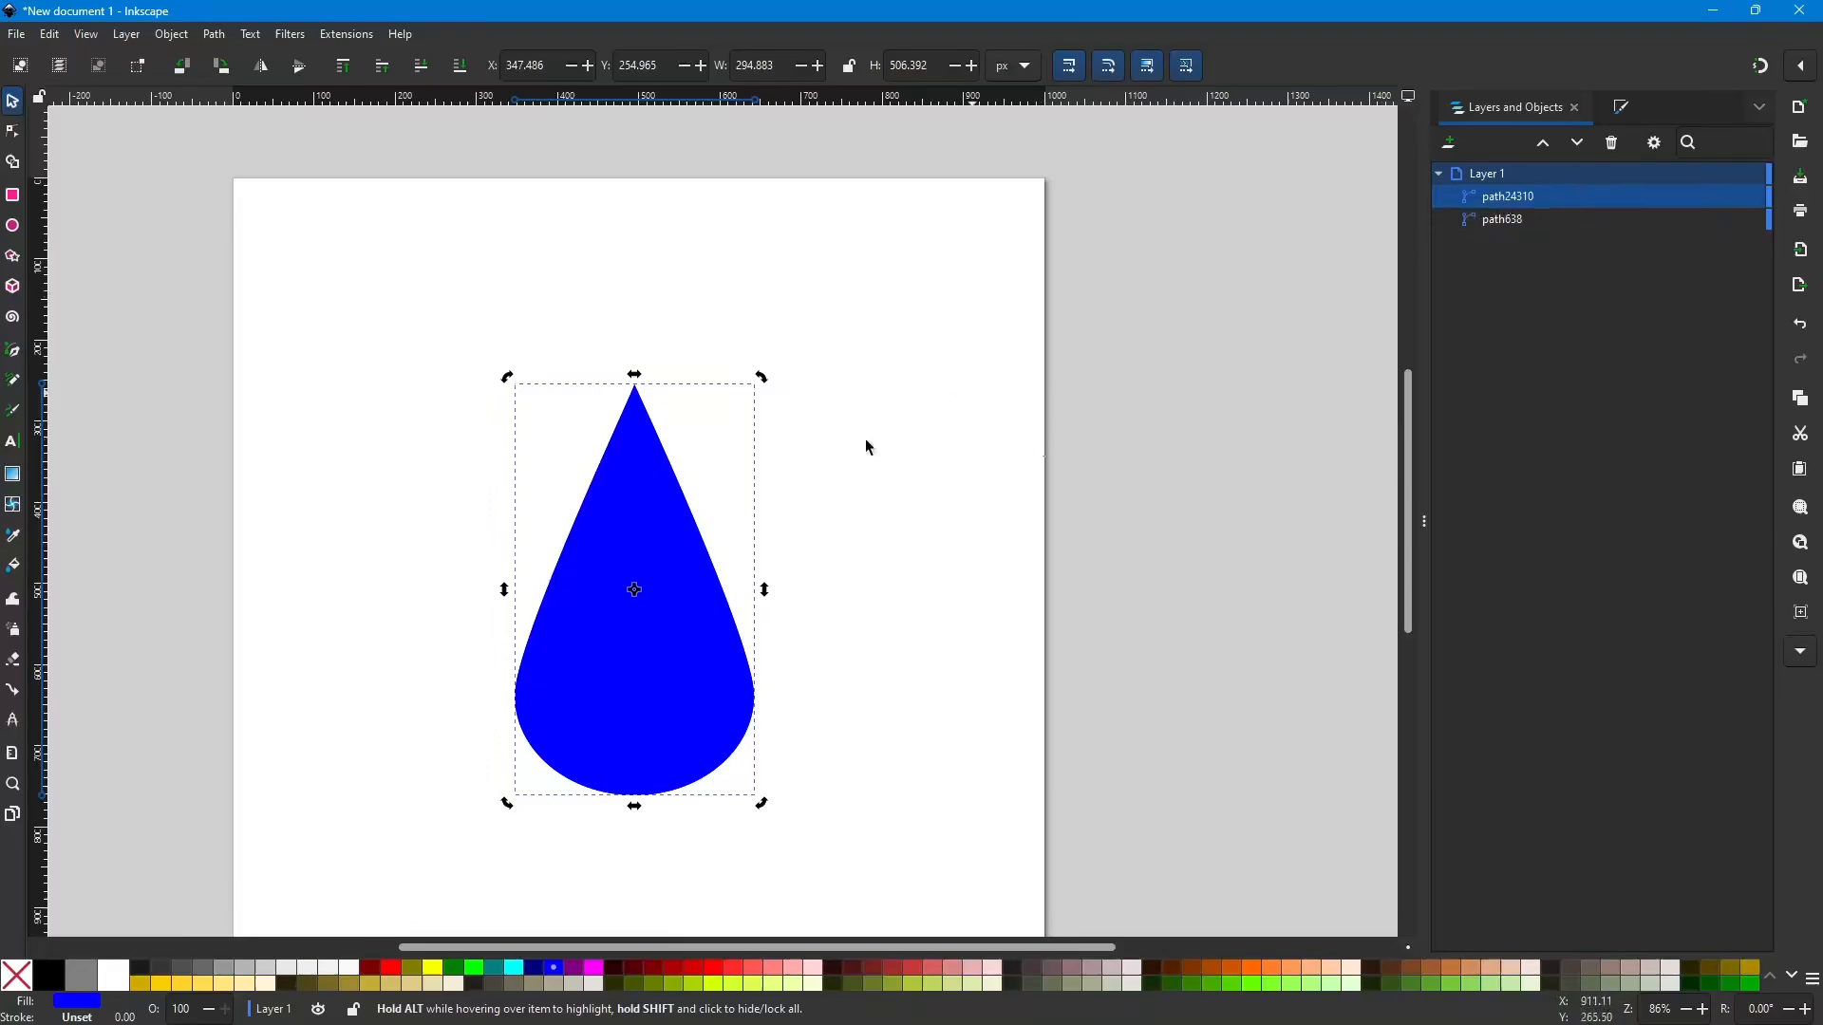
Step: Identify the upper teardrop copy by toggling its visibility, and fill it with white
click(639, 680)
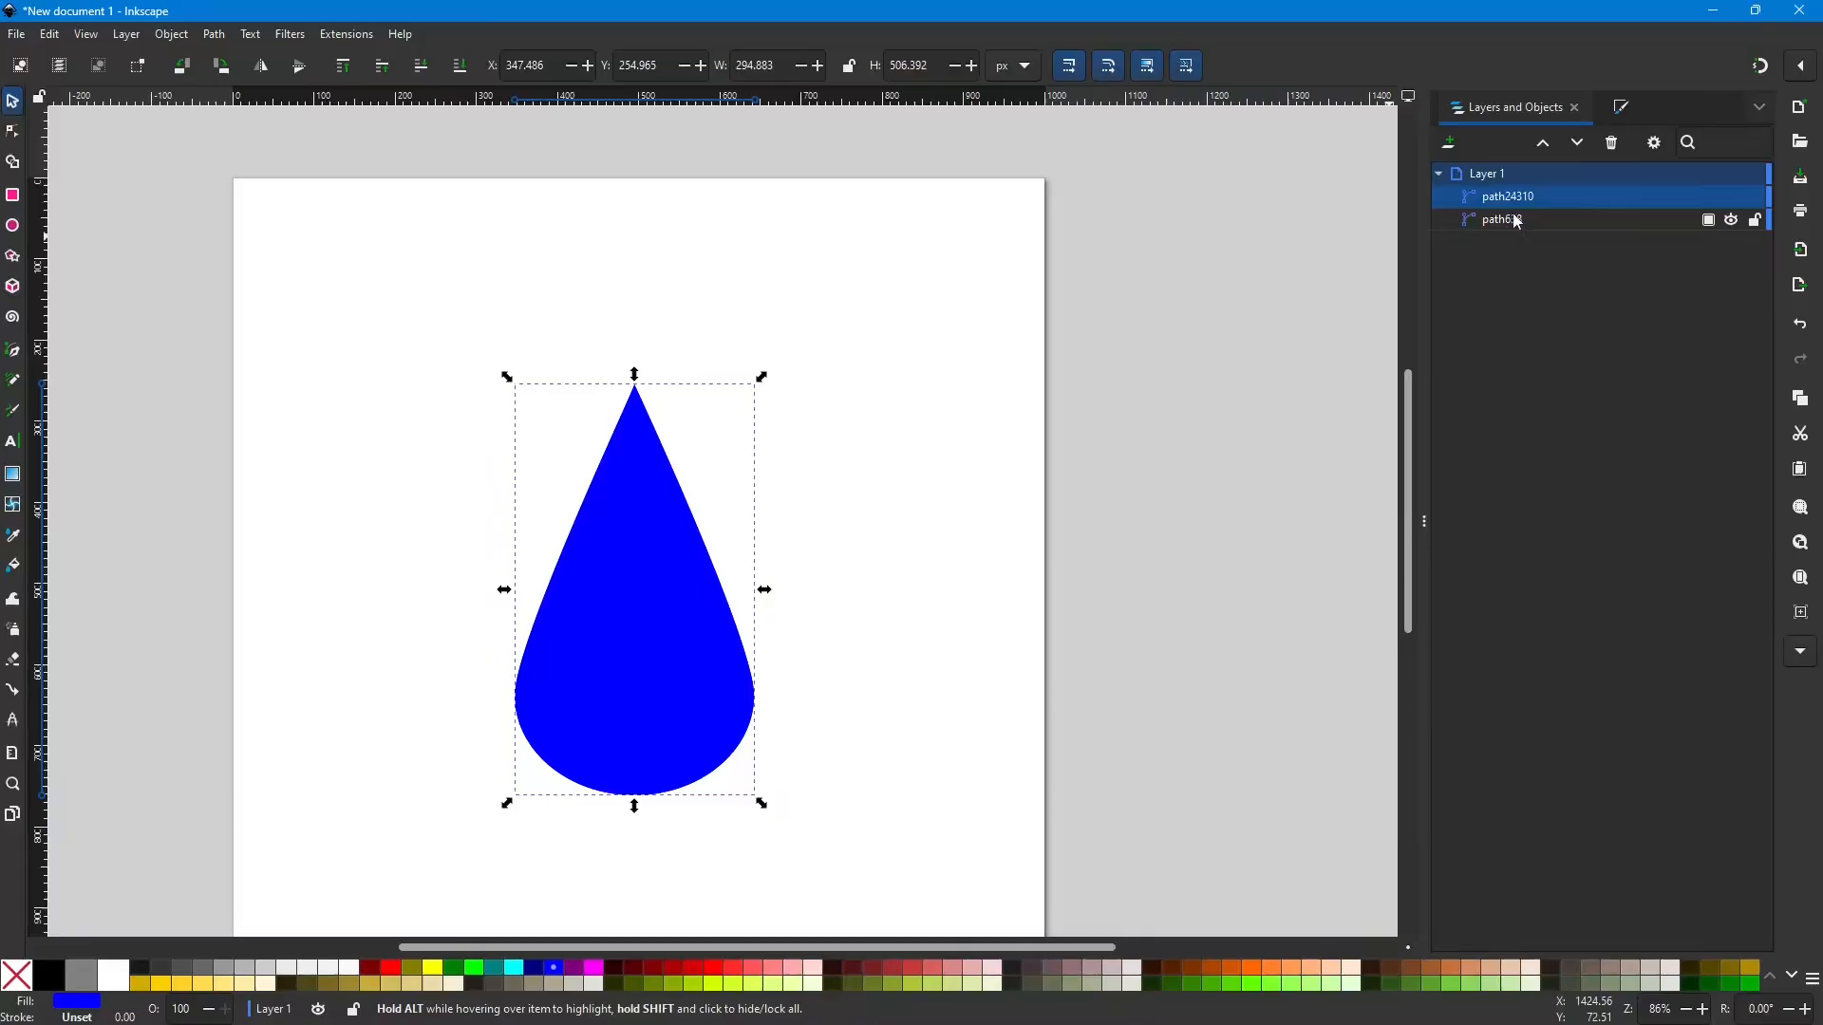
click(1733, 199)
click(1733, 199)
click(115, 981)
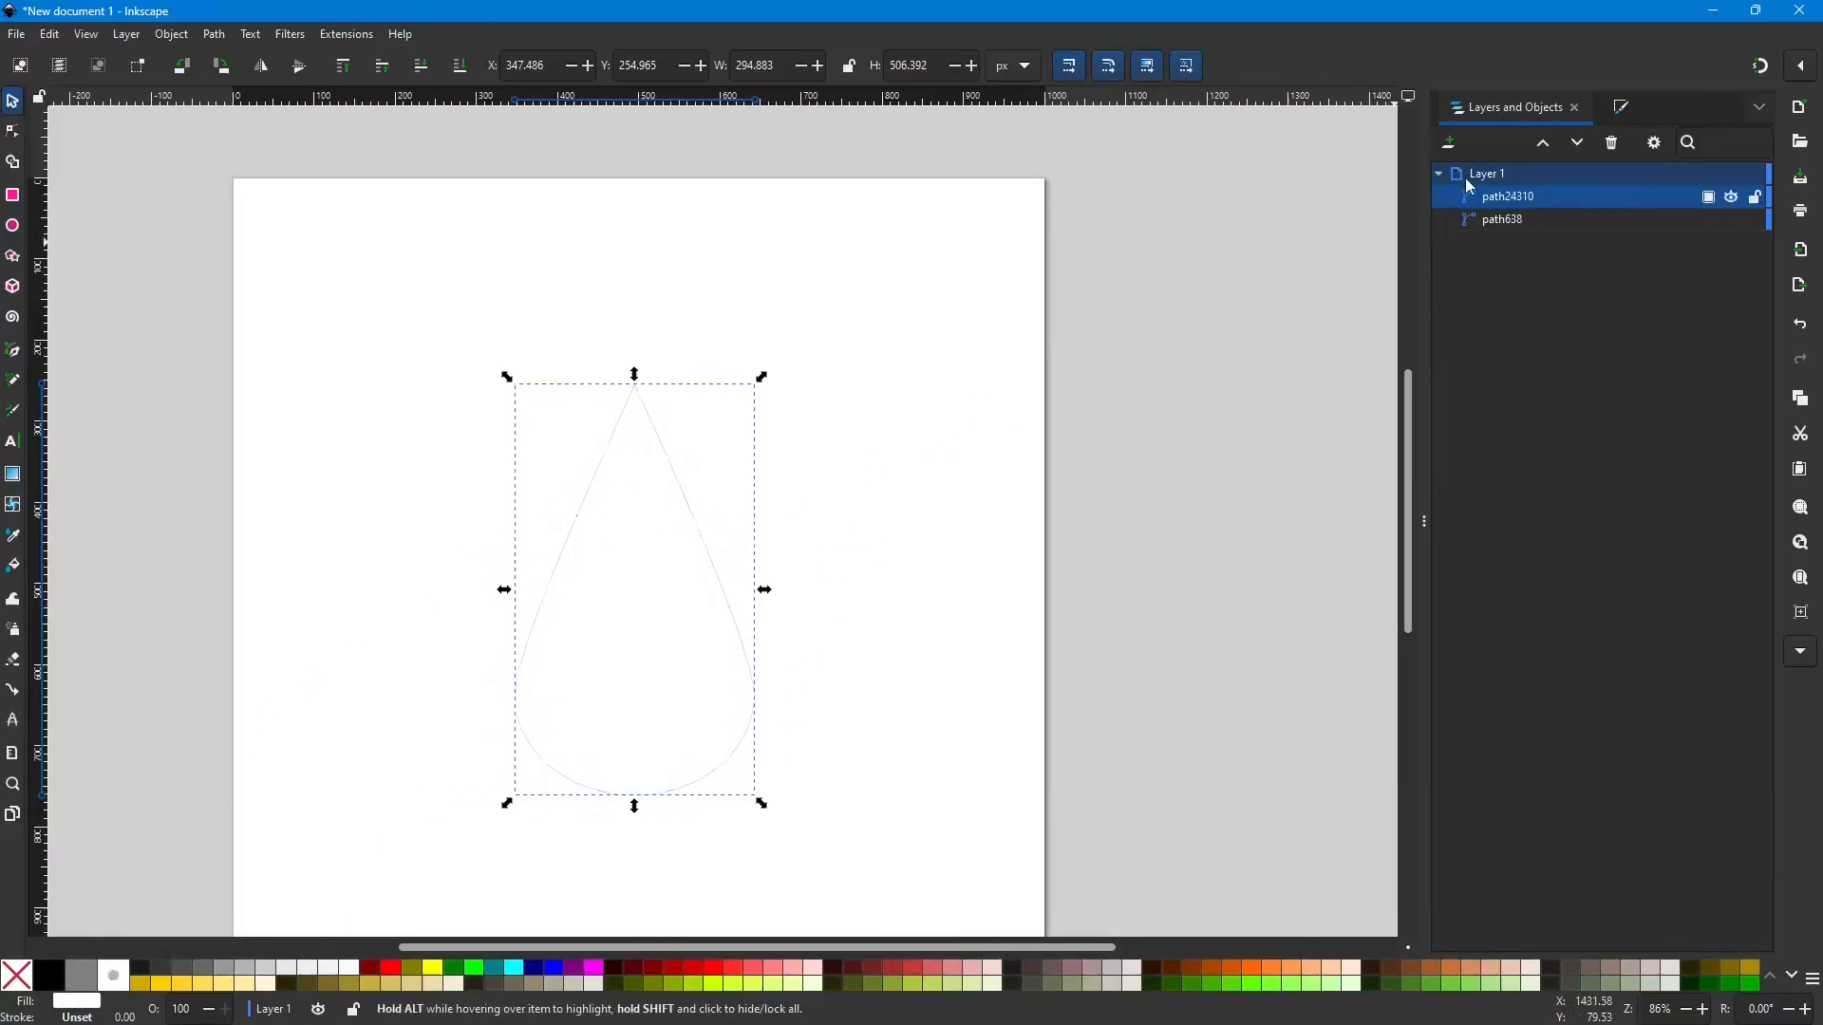
Step: Hide and show the white teardrop repeatedly to compare it with the blue one beneath, leaving it visible
click(1736, 201)
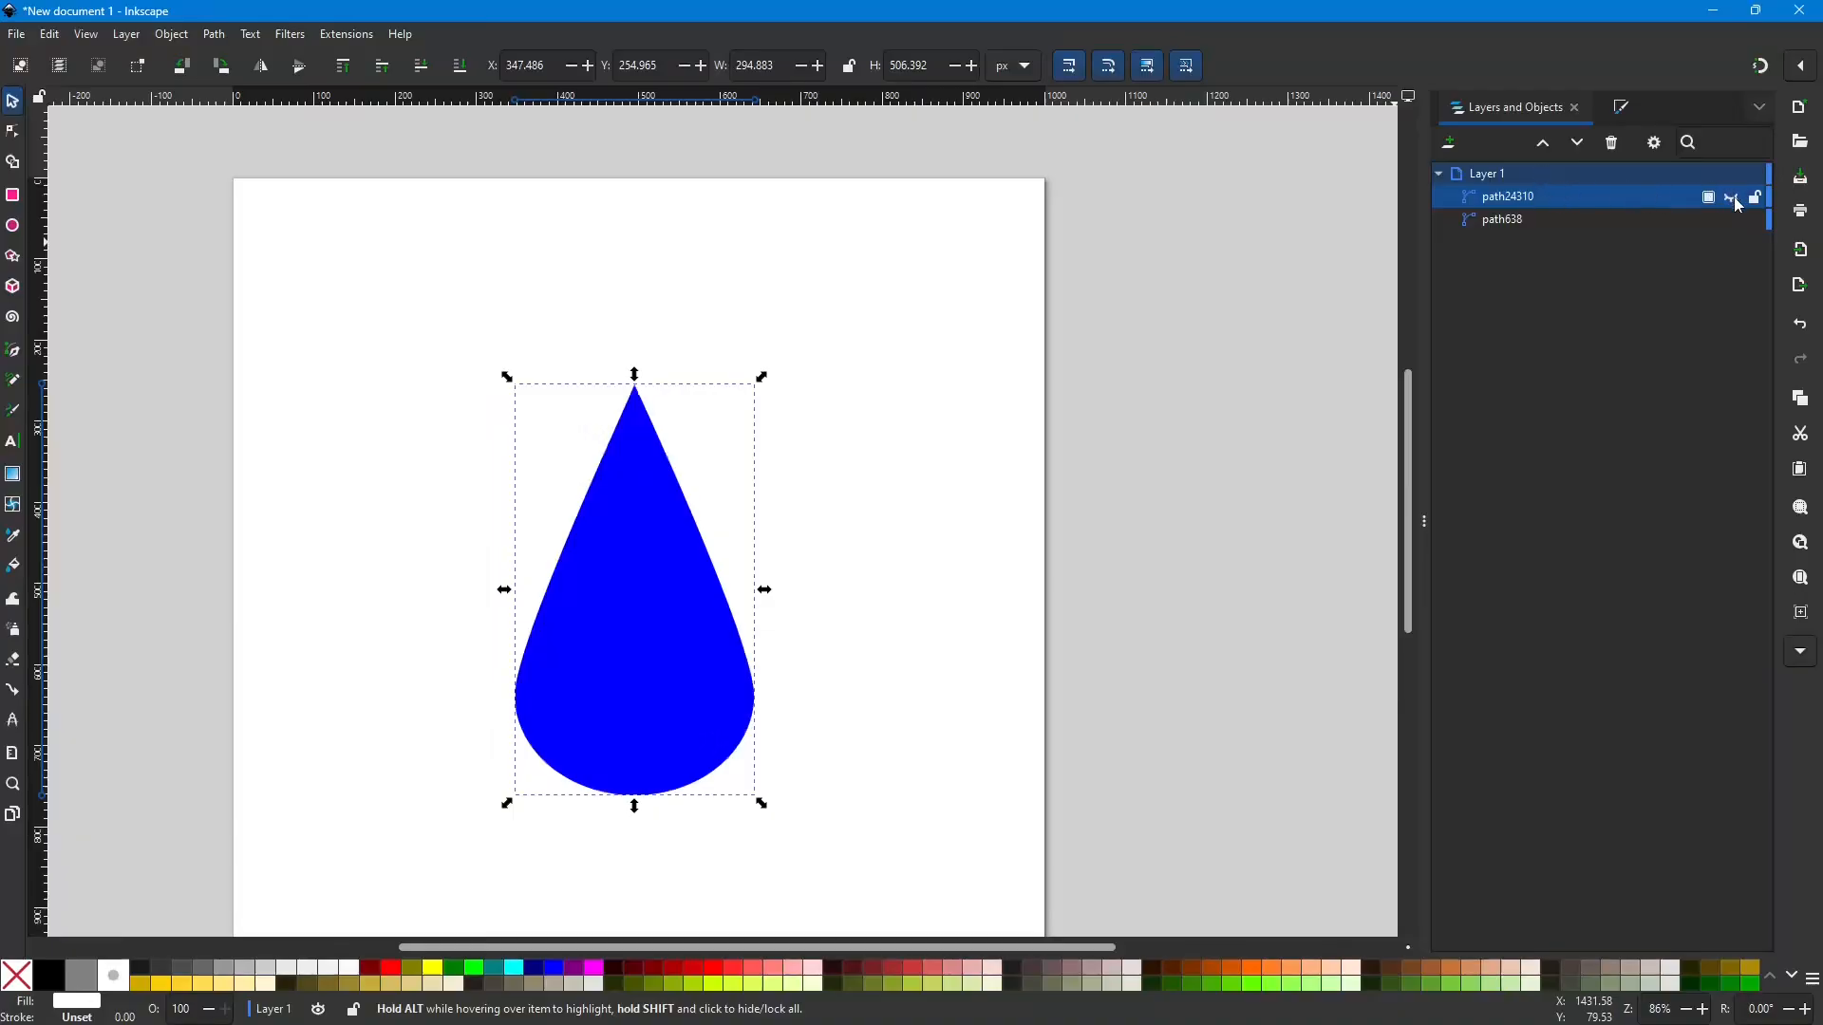
click(1736, 201)
click(1736, 201)
click(1736, 201)
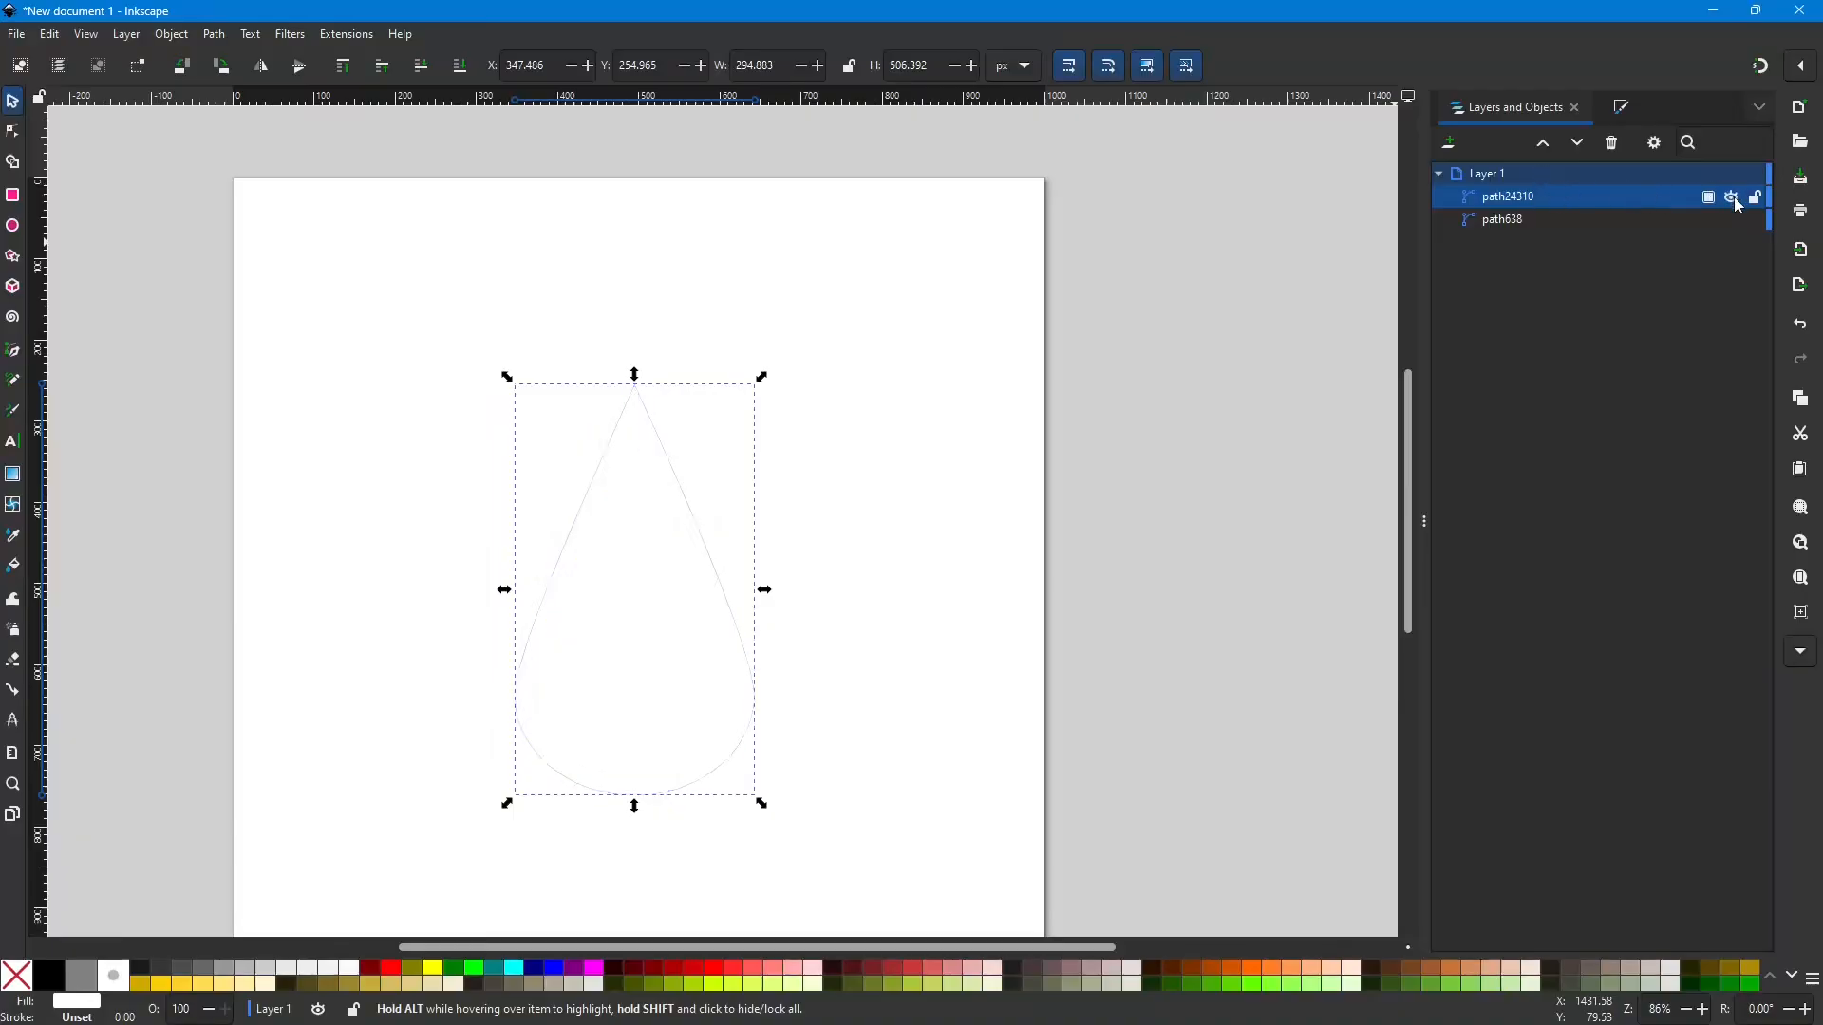
click(1736, 201)
click(1737, 201)
click(1732, 198)
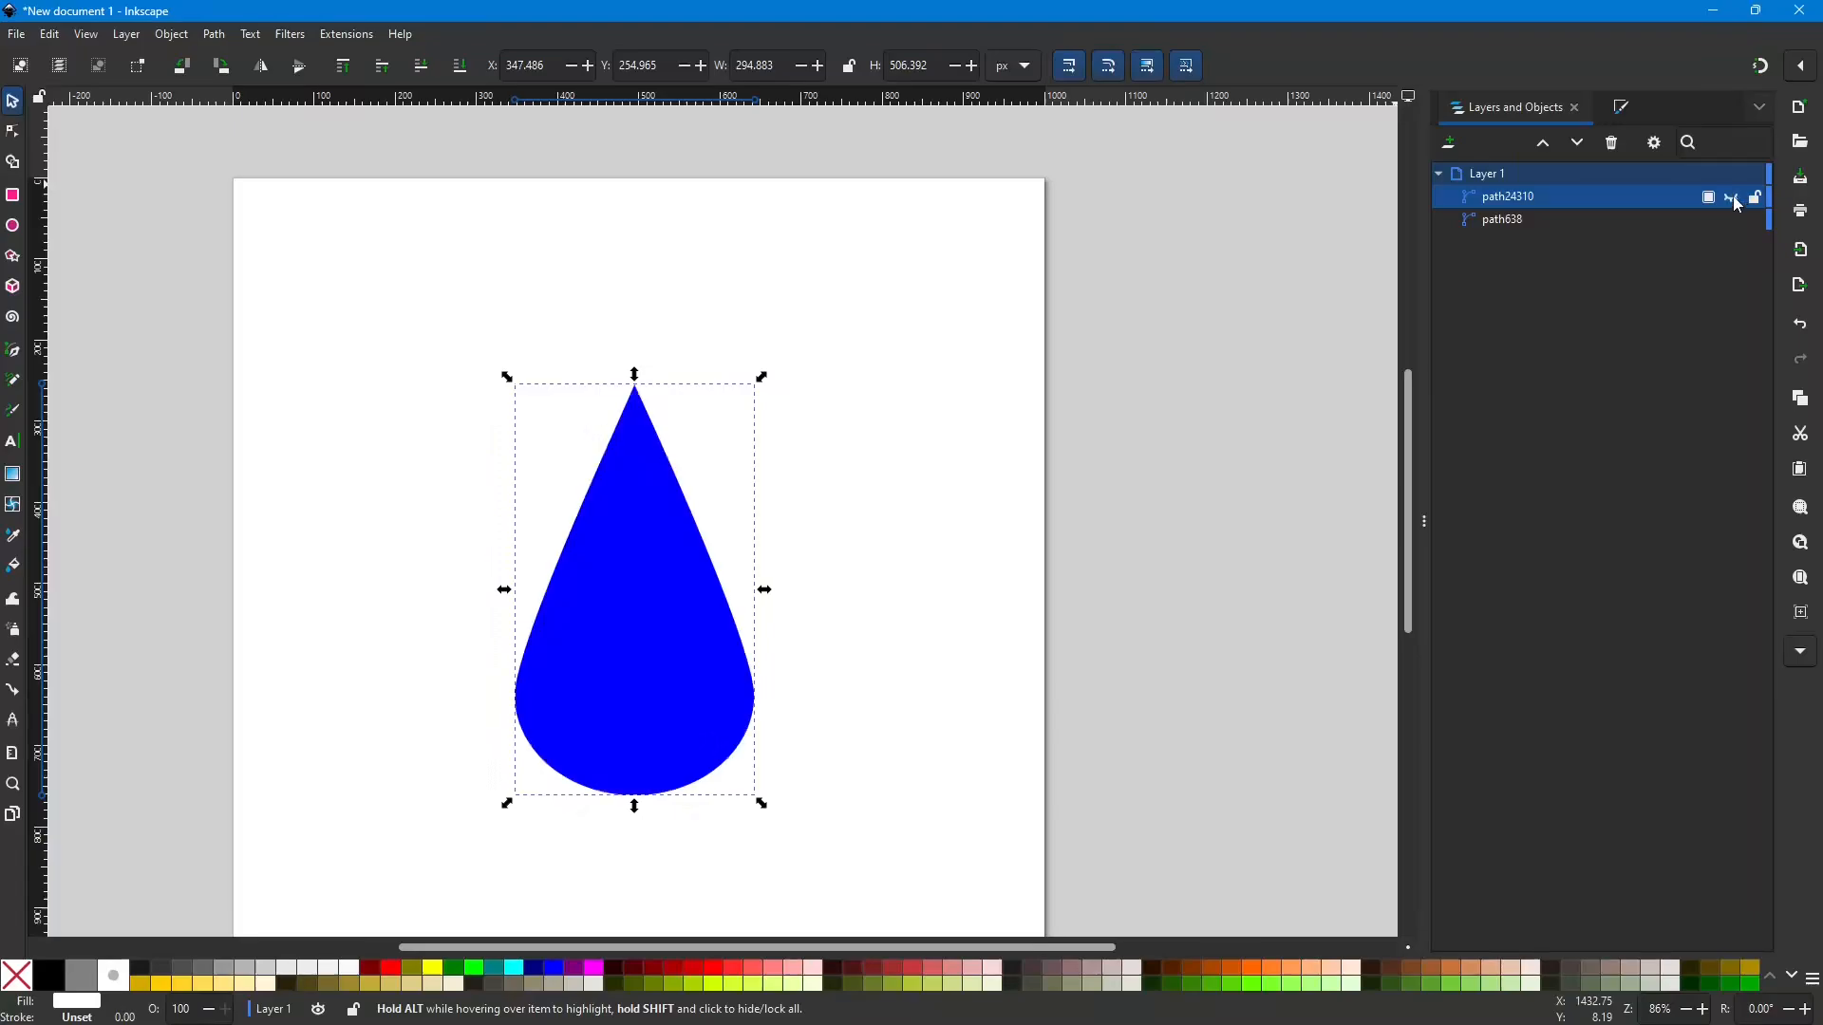
click(1736, 200)
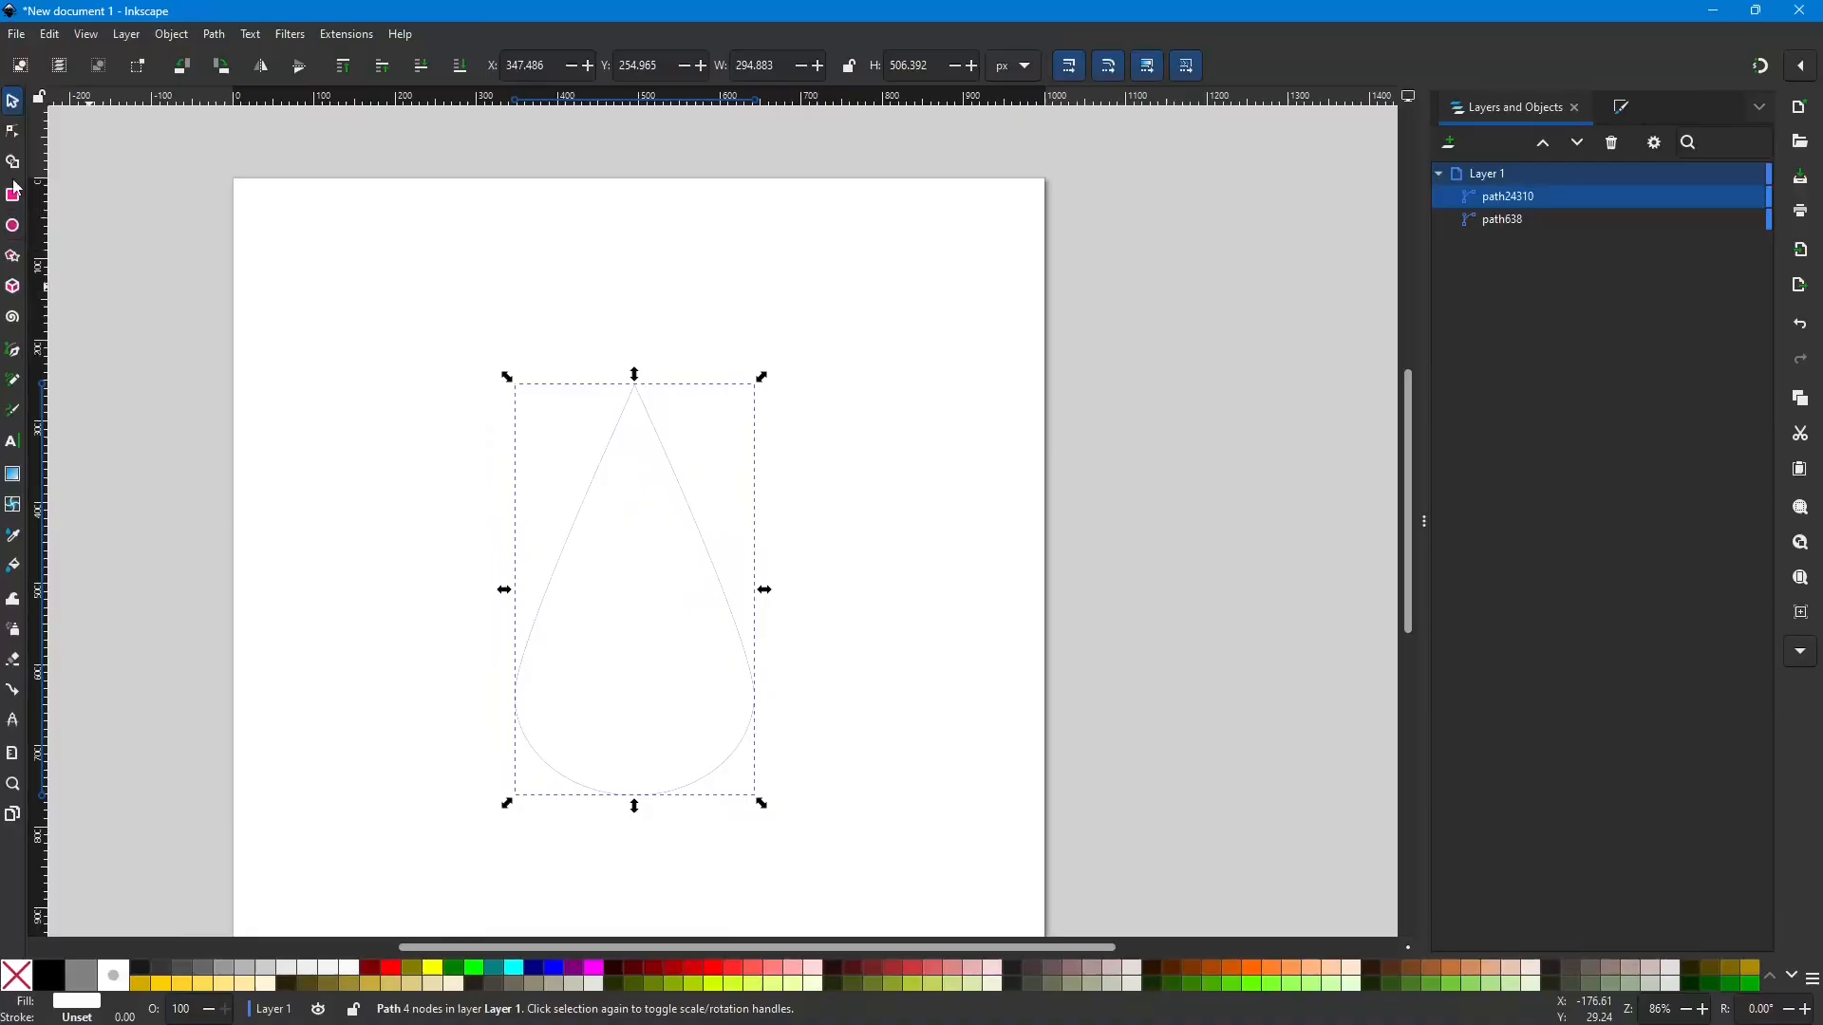
Step: Create a normal mesh gradient with 2 rows and 2 columns on the white teardrop's stroke
click(13, 504)
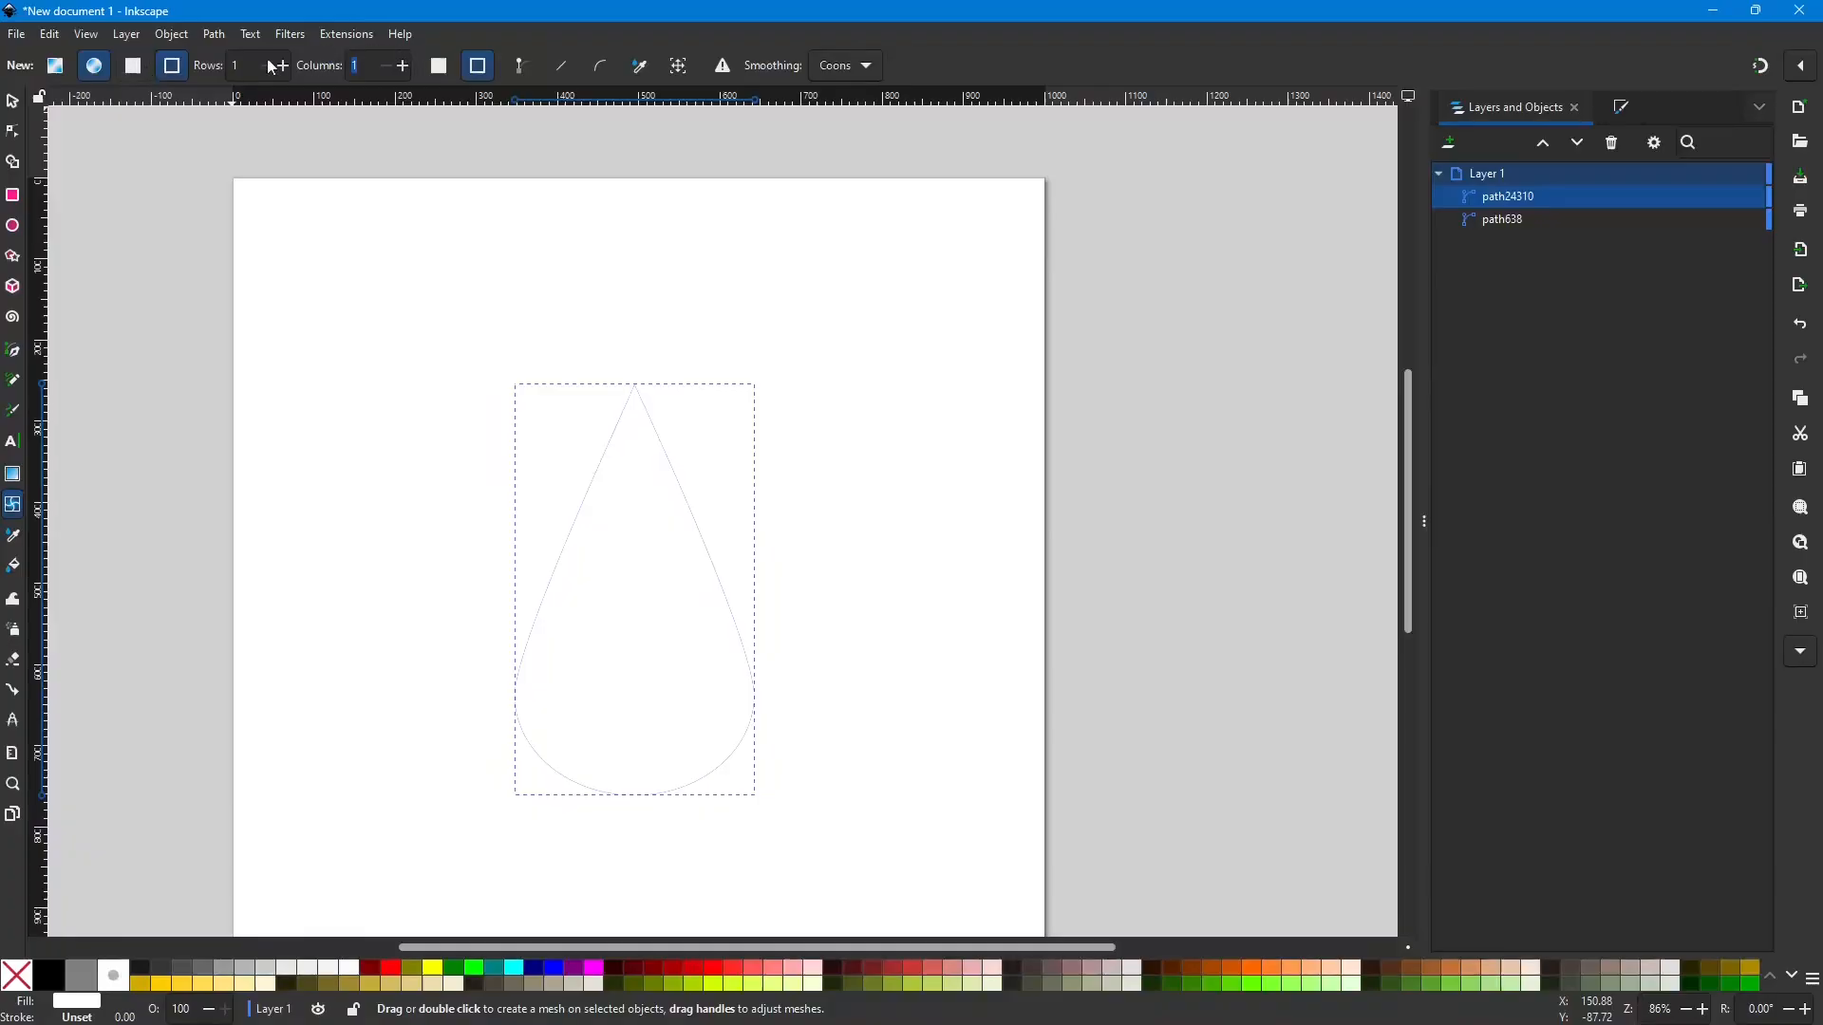
click(57, 69)
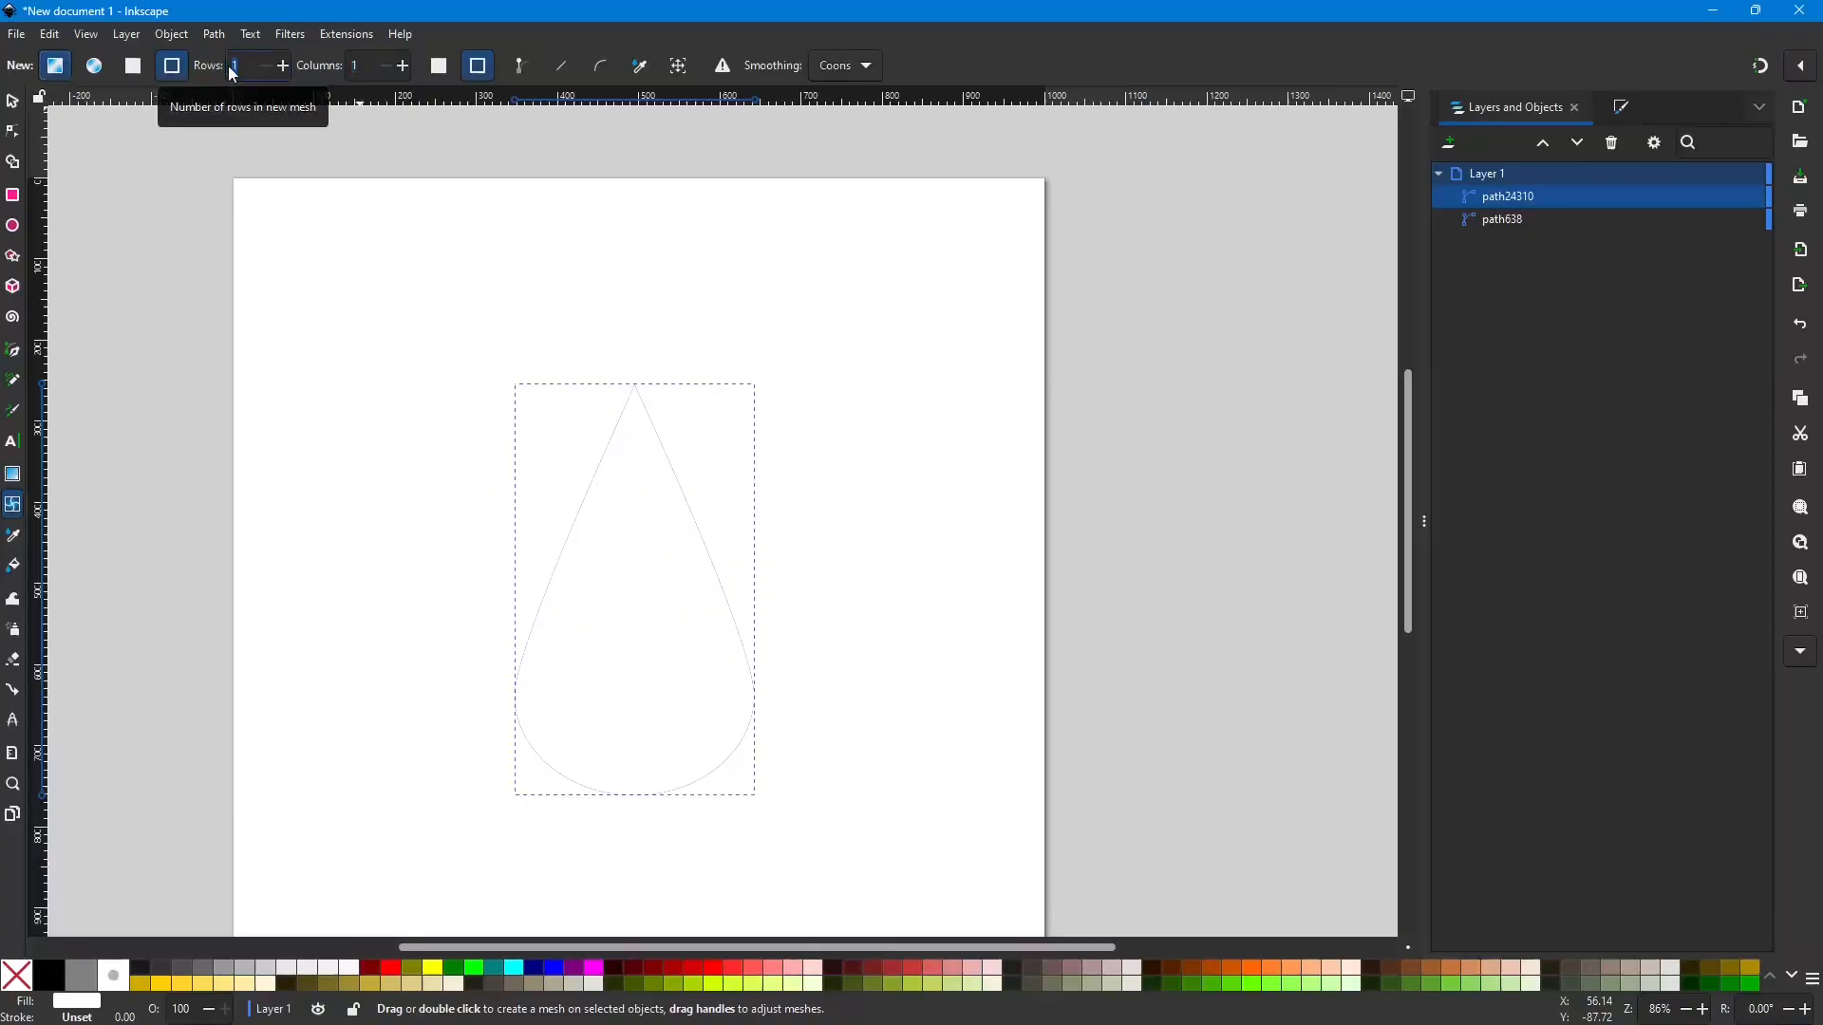
text(2)
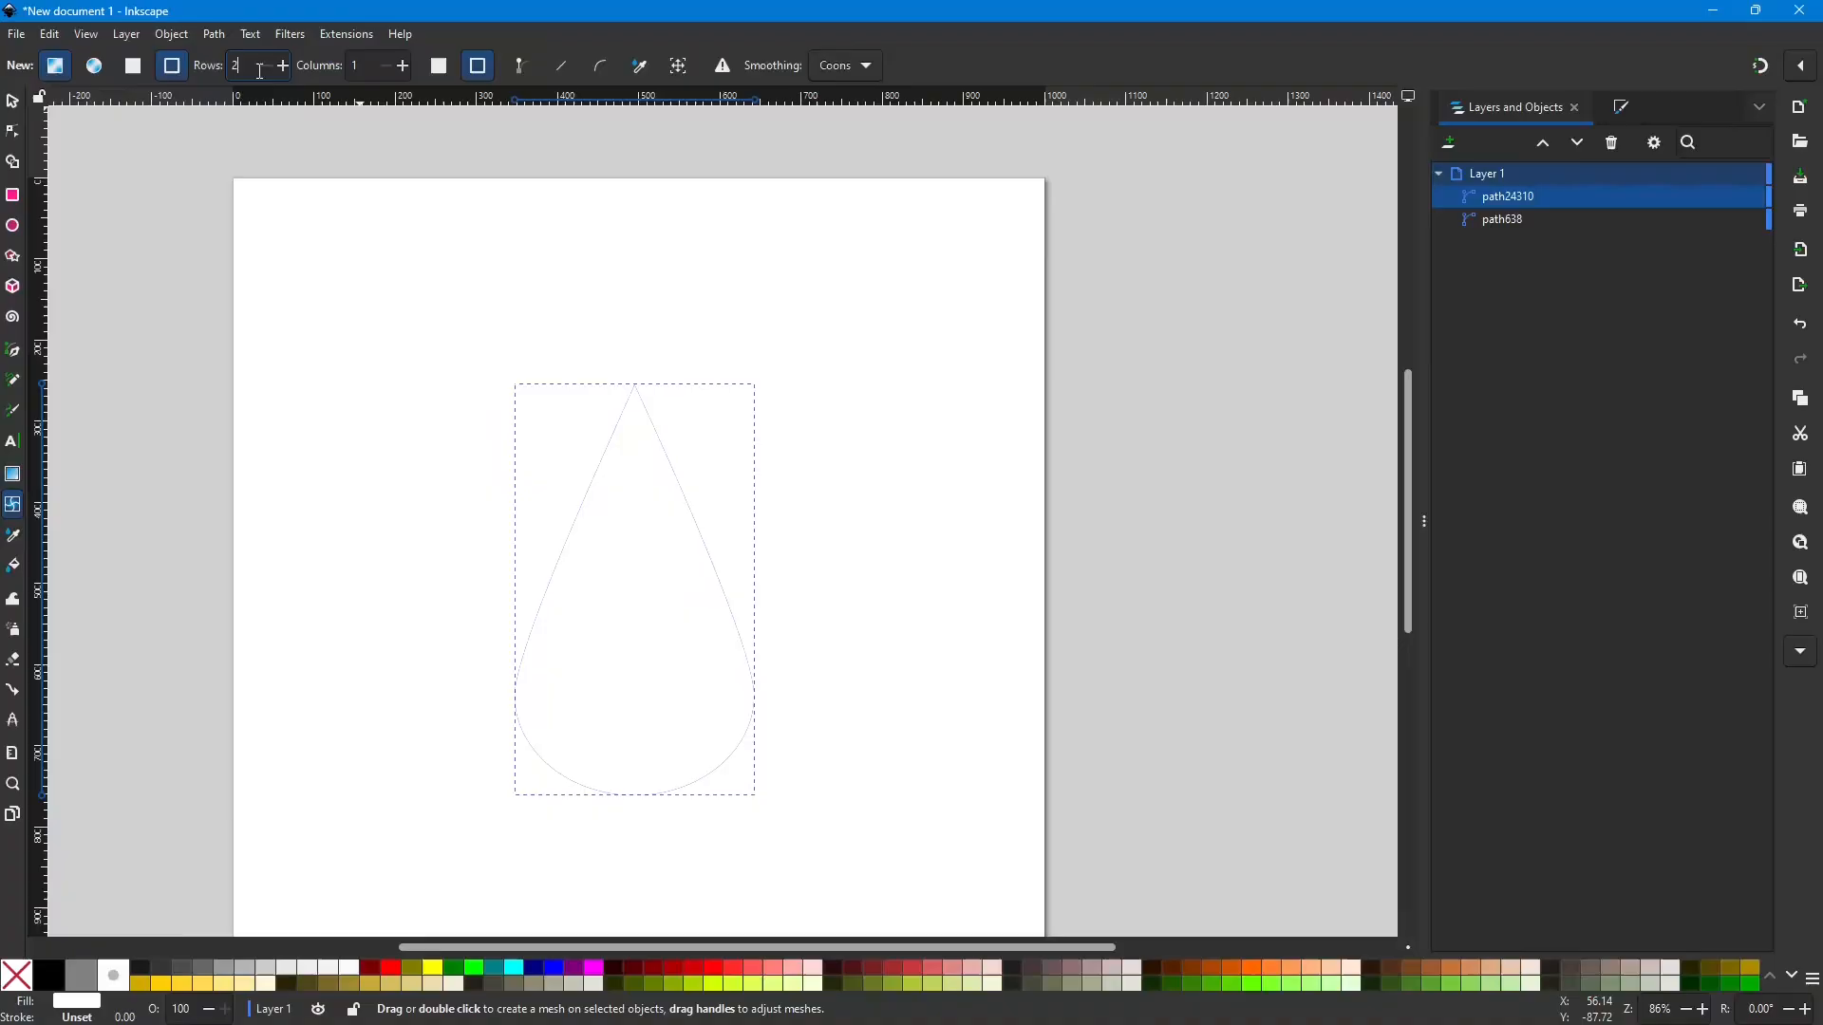
text(2)
double_click(641, 604)
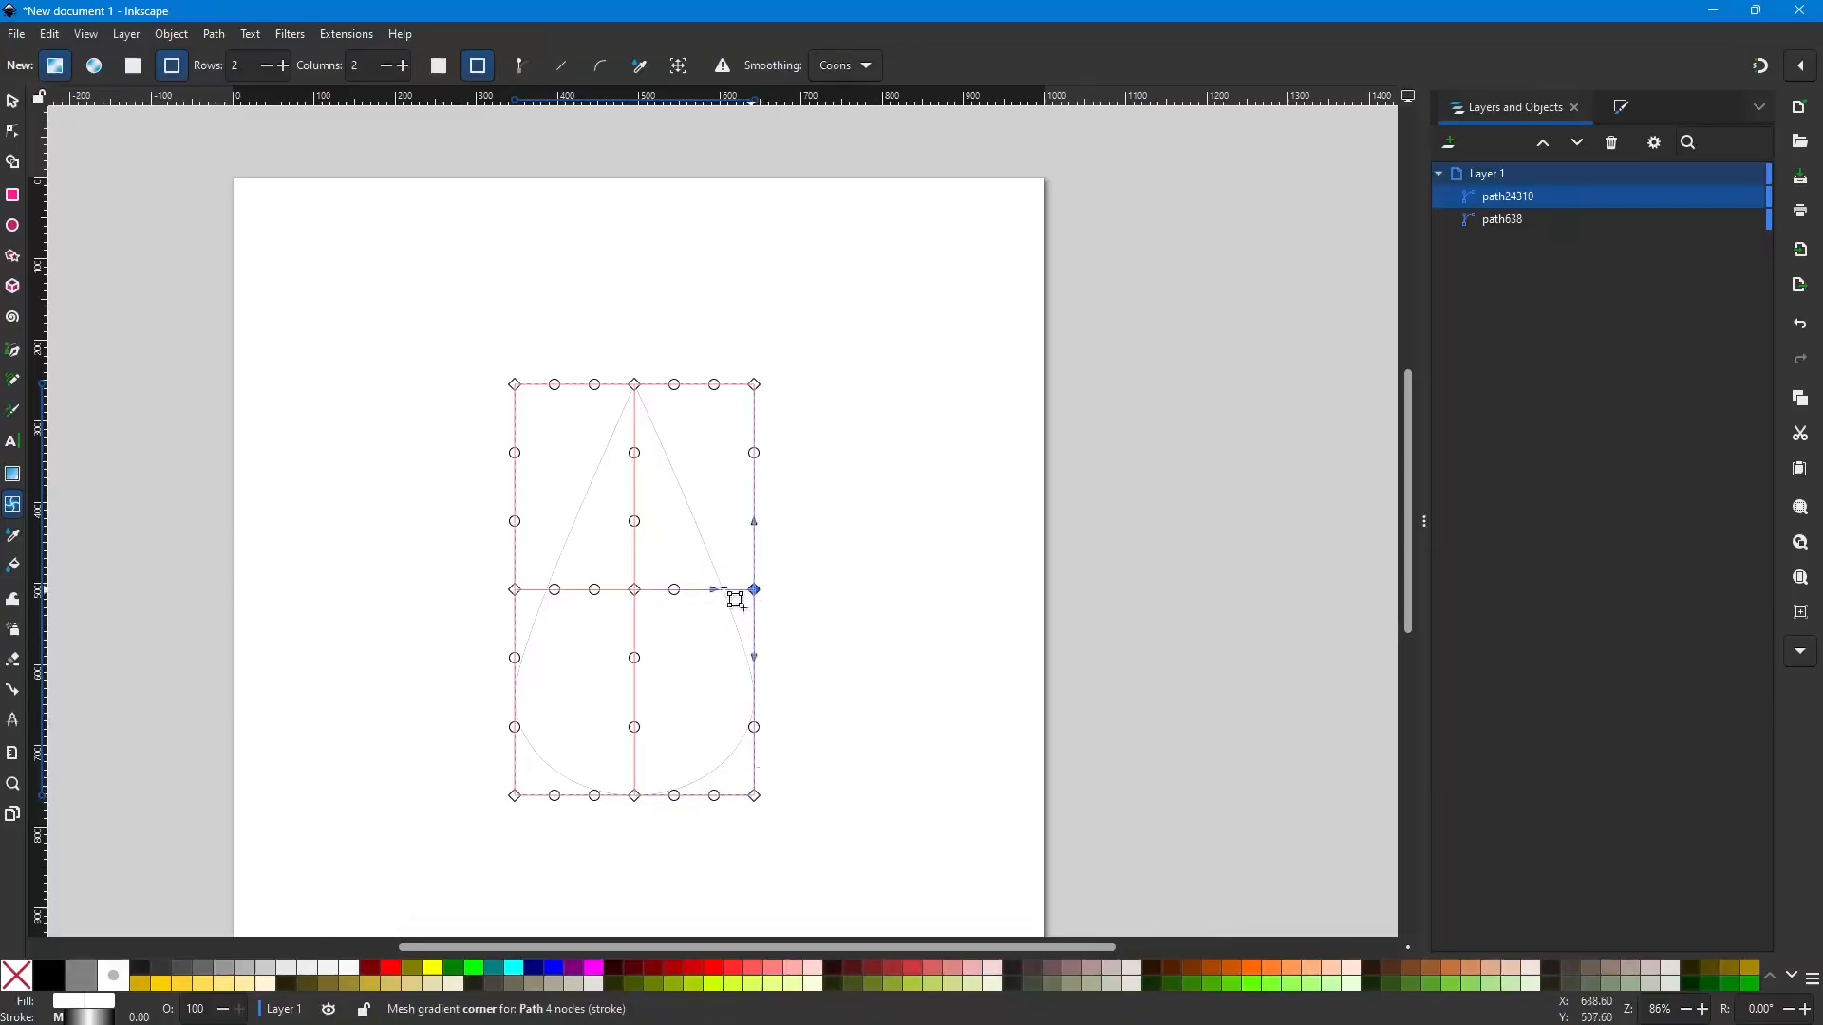
Step: Try to colour the mesh corners in the upper and middle rows blue
click(635, 589)
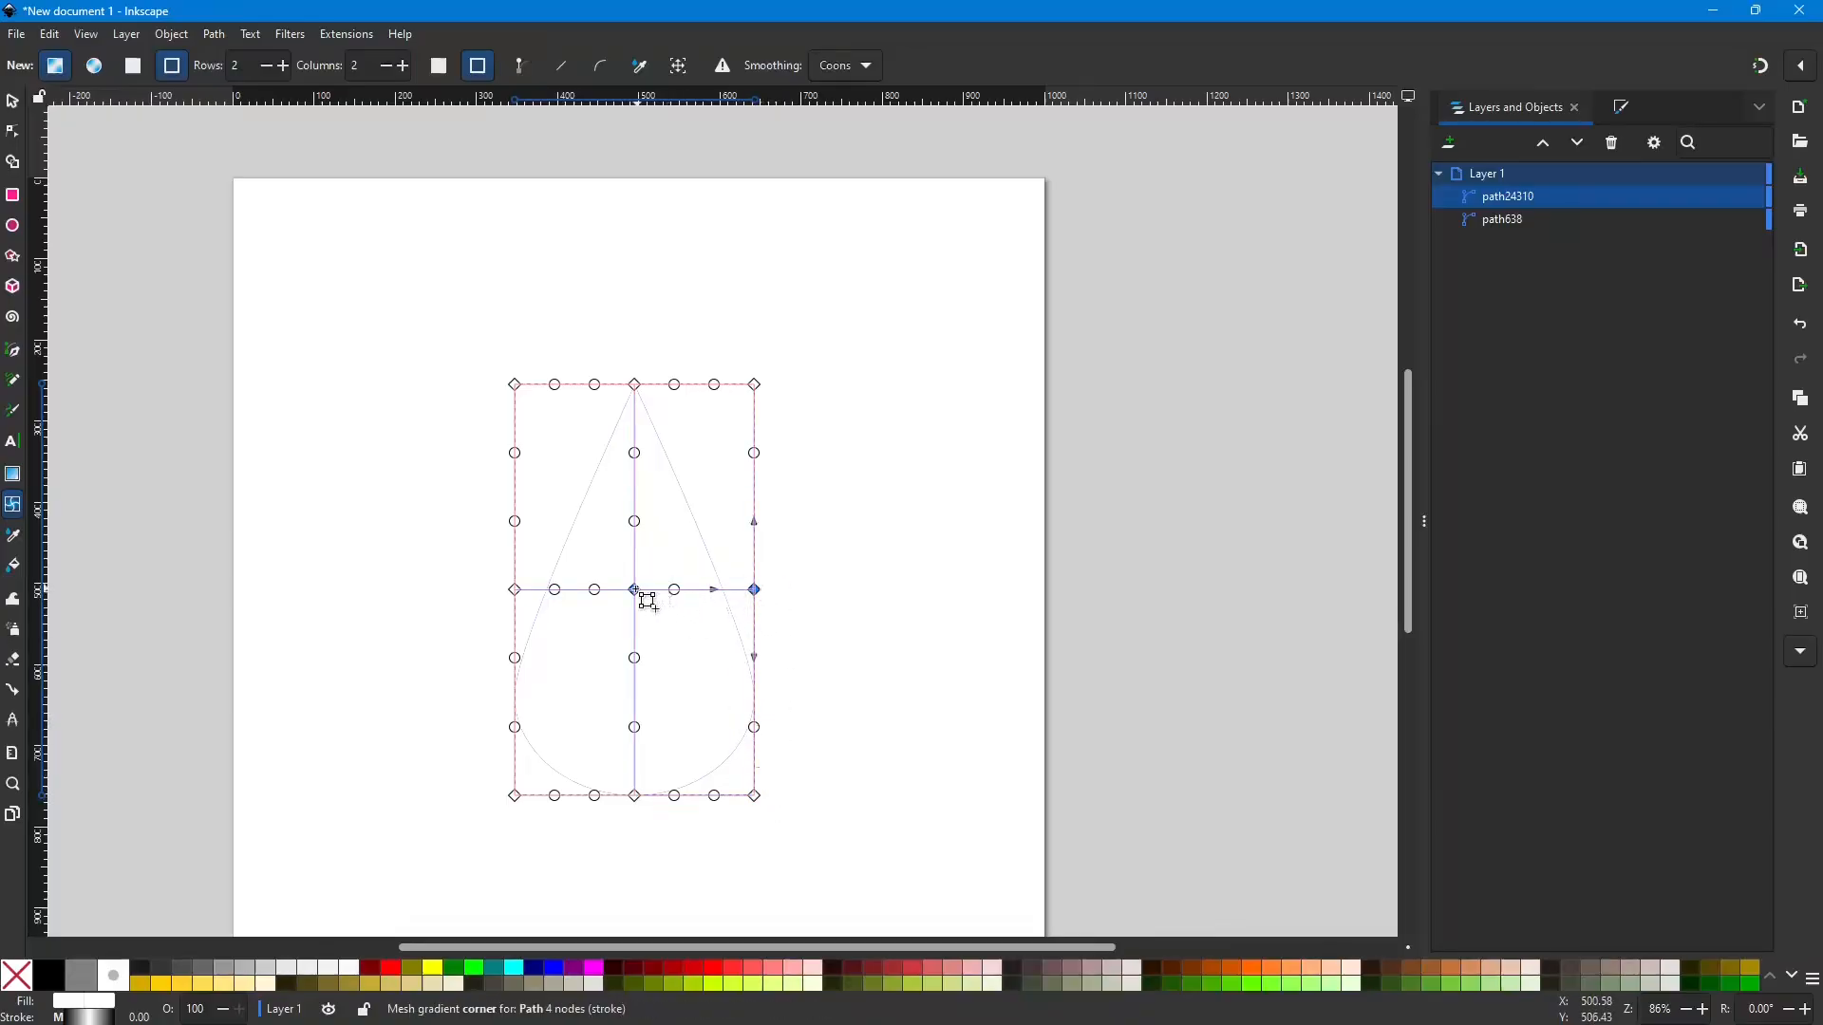
shift+click(515, 590)
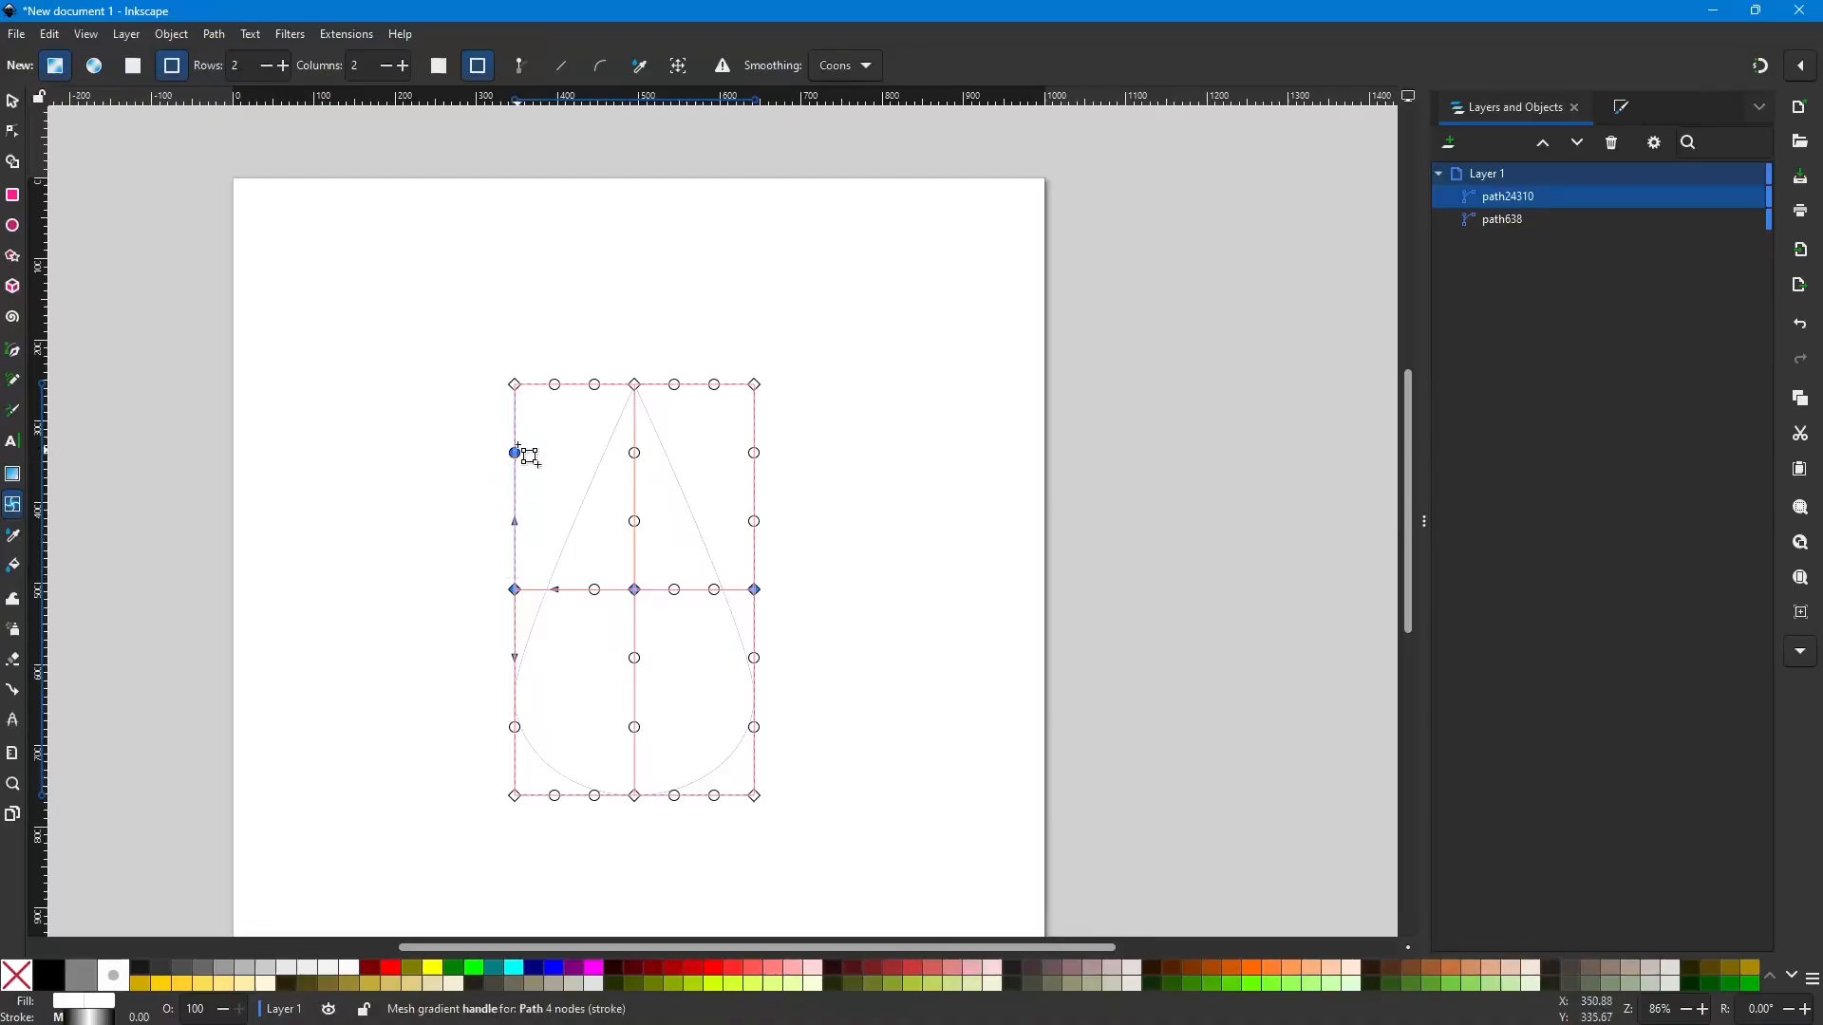
shift+click(515, 385)
shift+click(632, 383)
shift+click(757, 384)
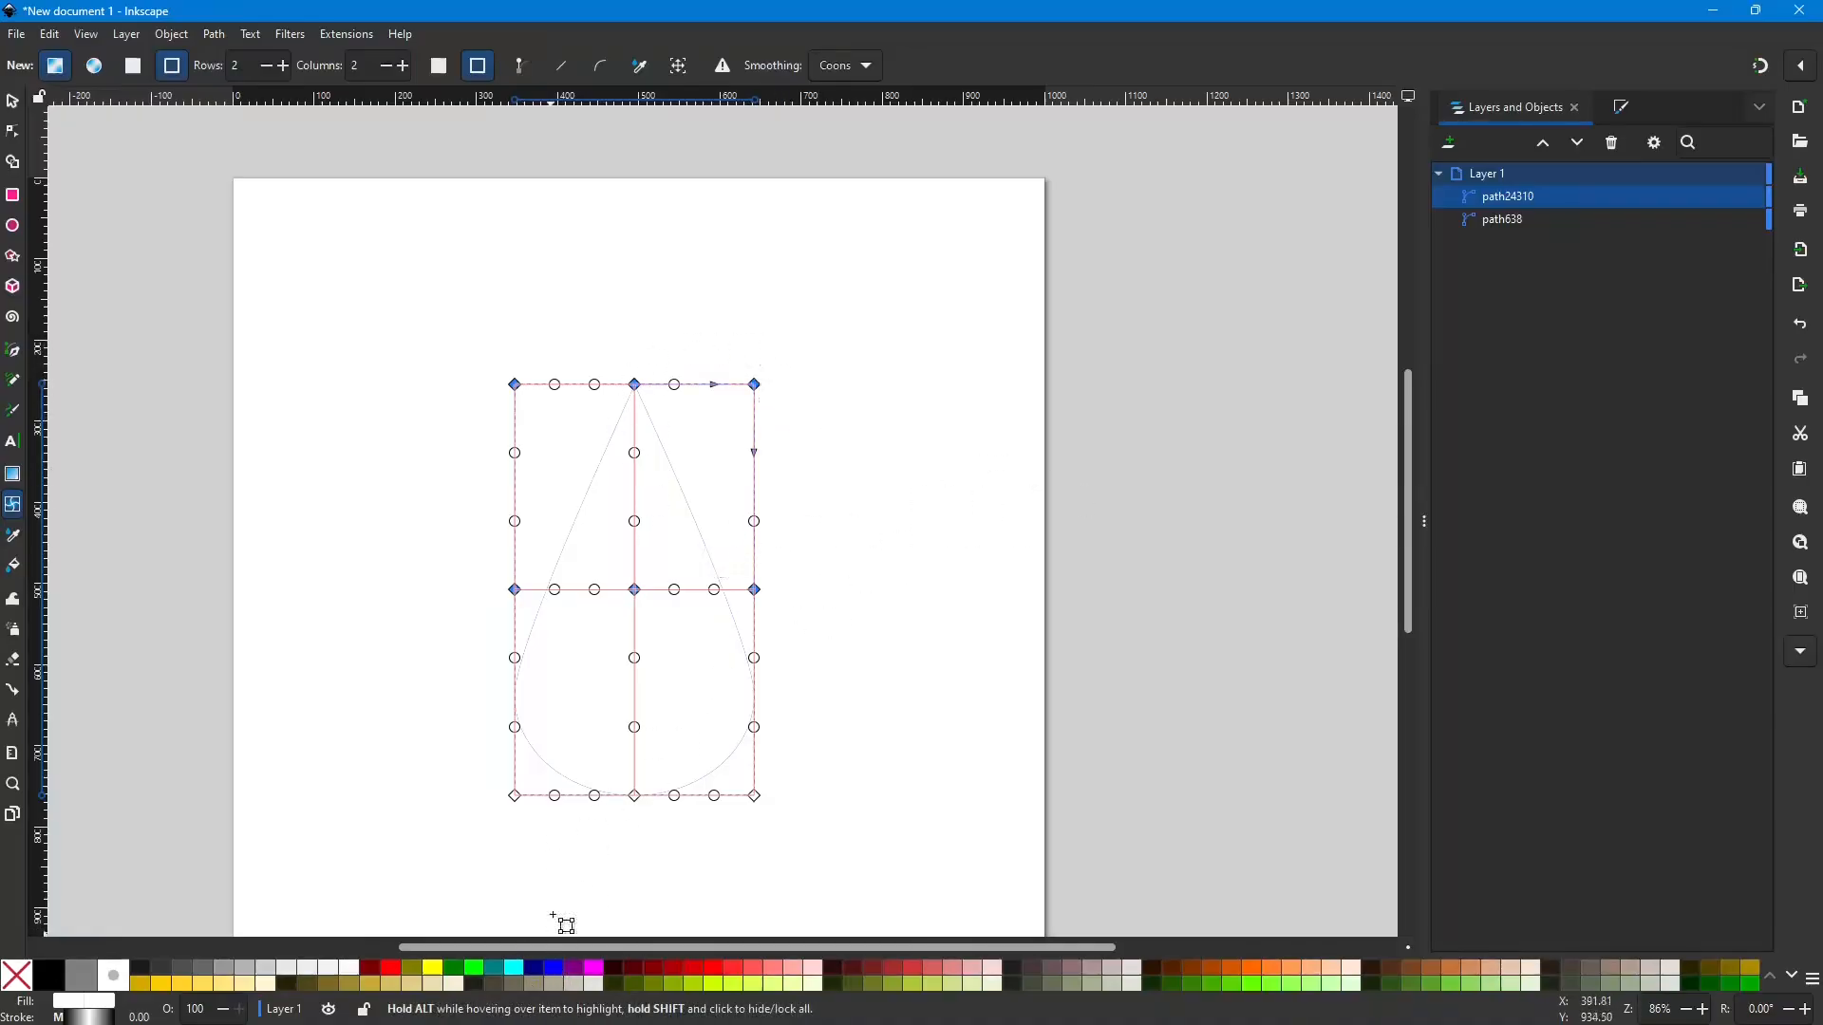
click(550, 968)
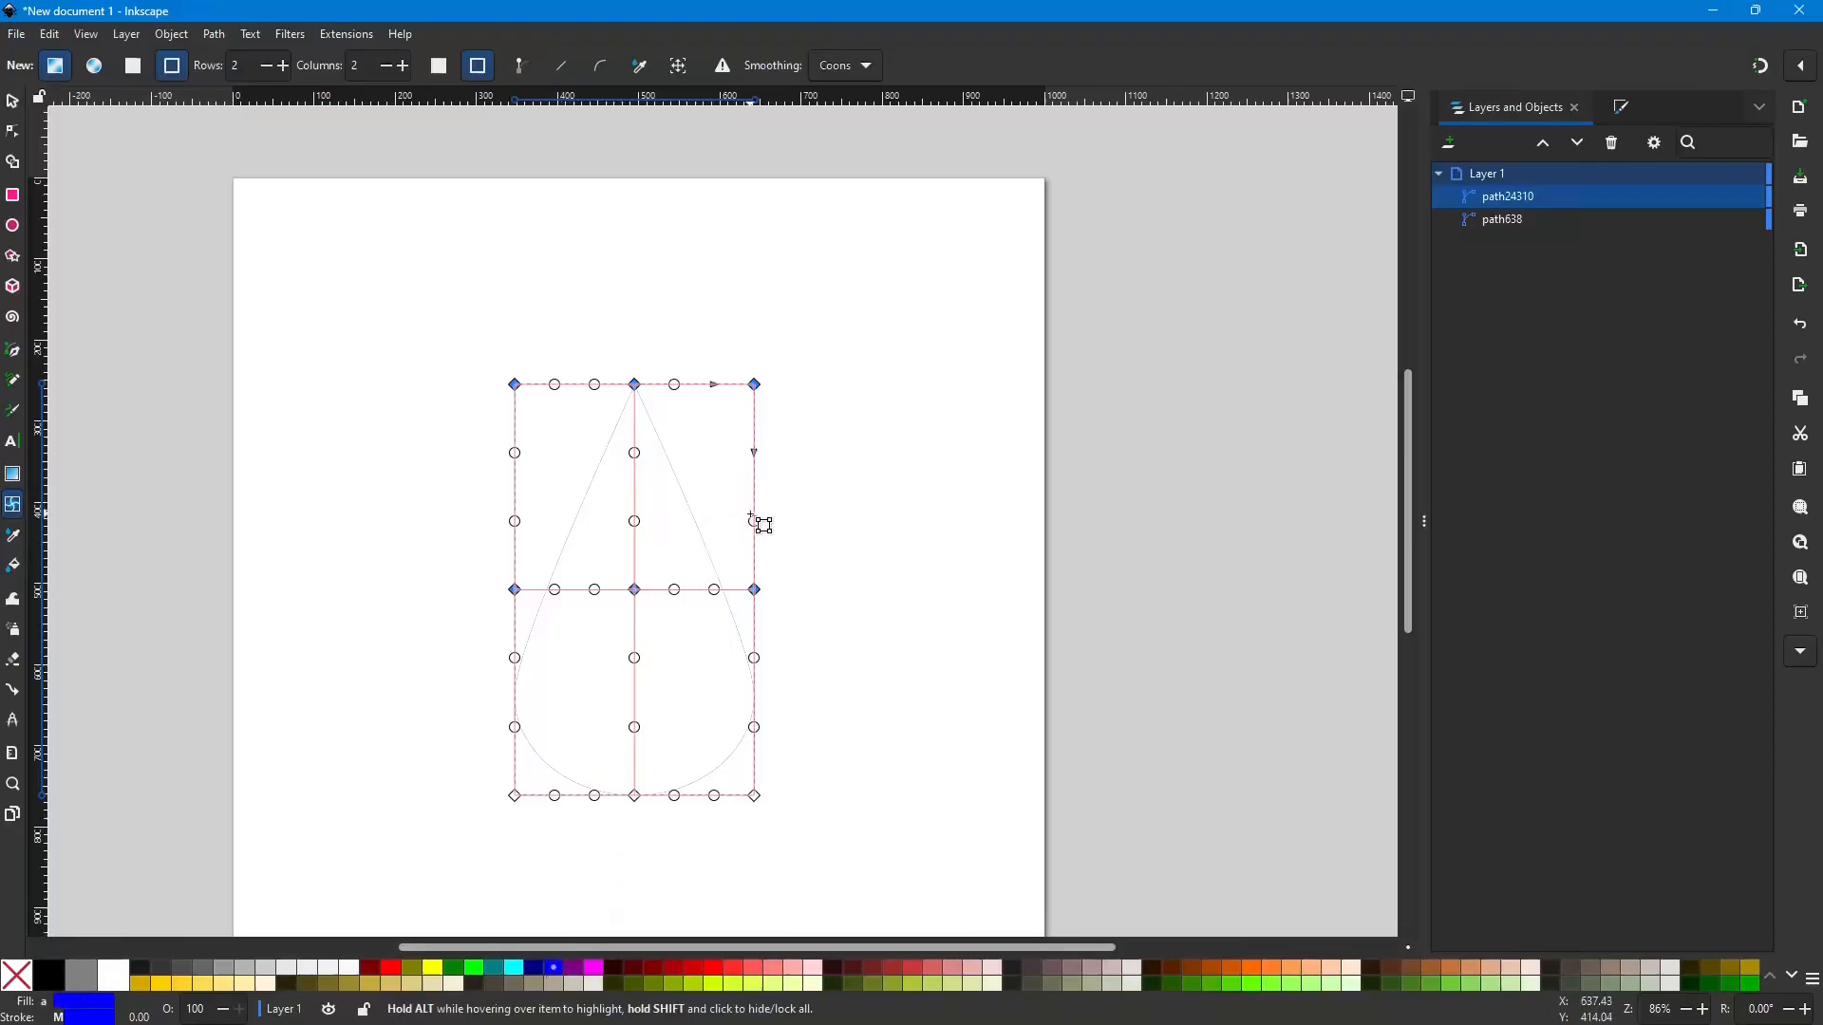
Step: Check the teardrop's stroke paint, set new meshes to apply to the fill, and enable editing of fill meshes
mouse_move(1665, 202)
click(1618, 109)
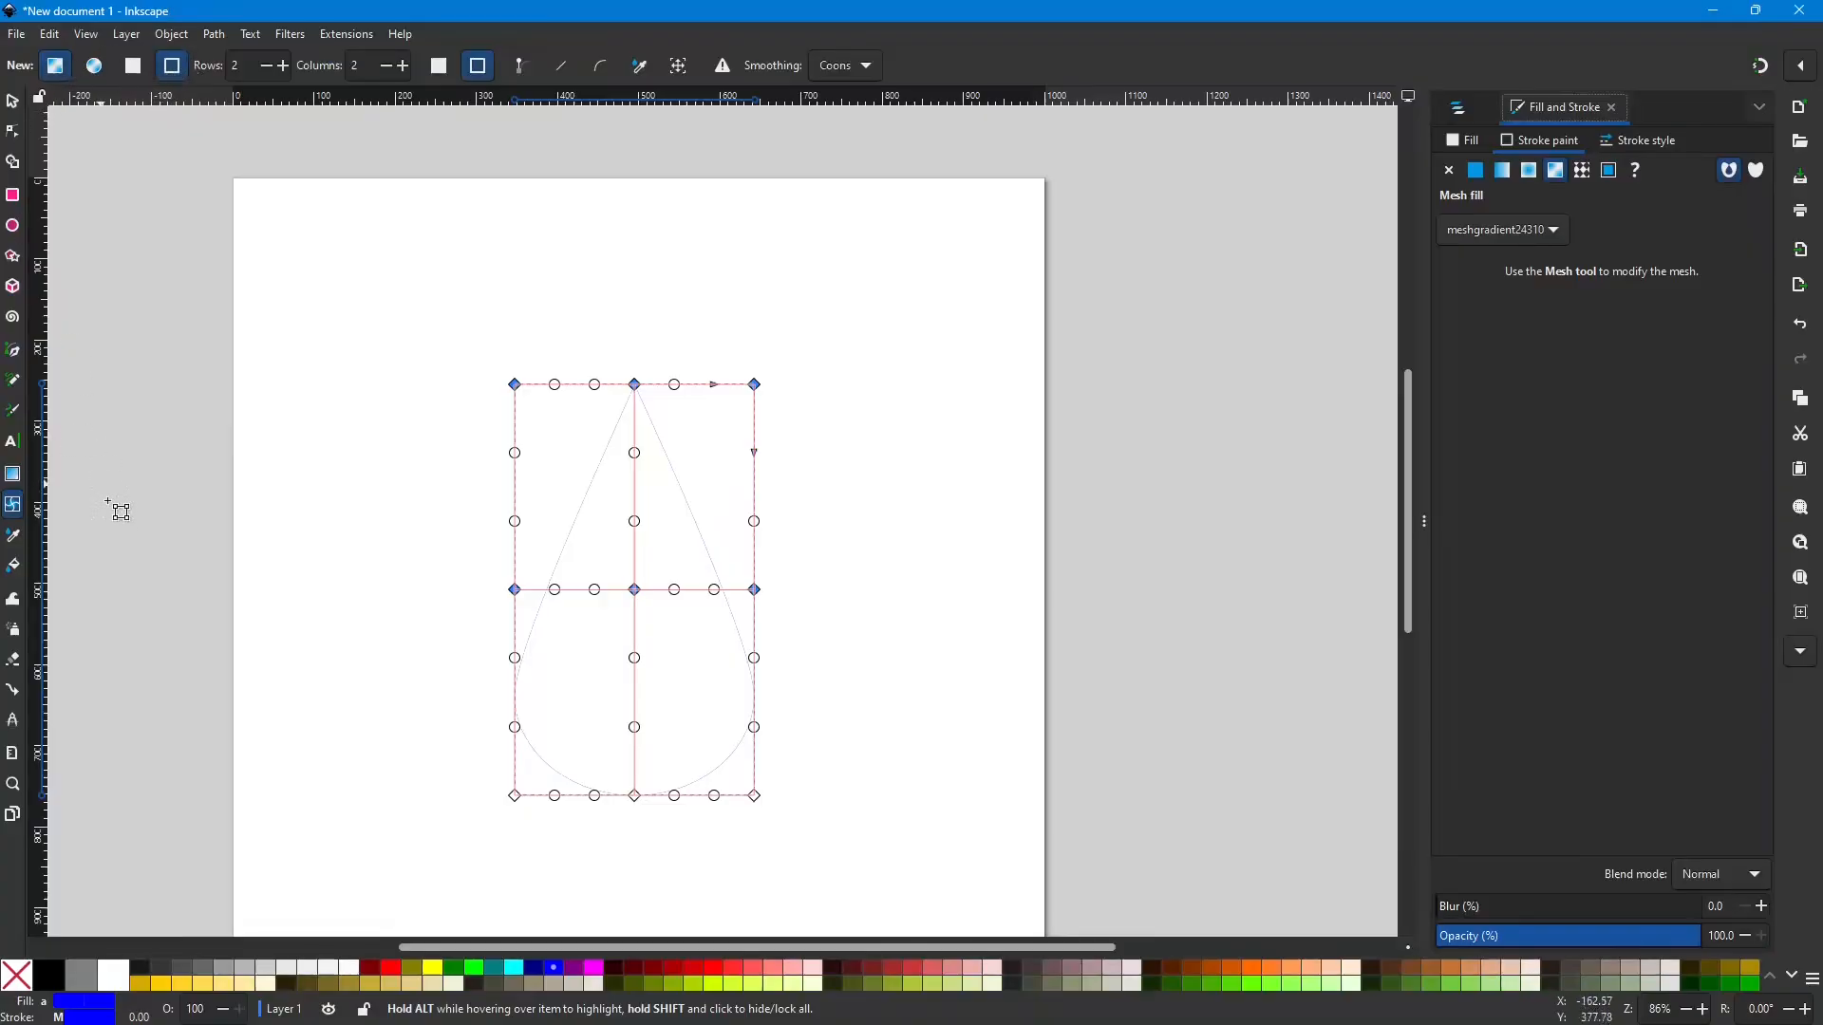
click(133, 72)
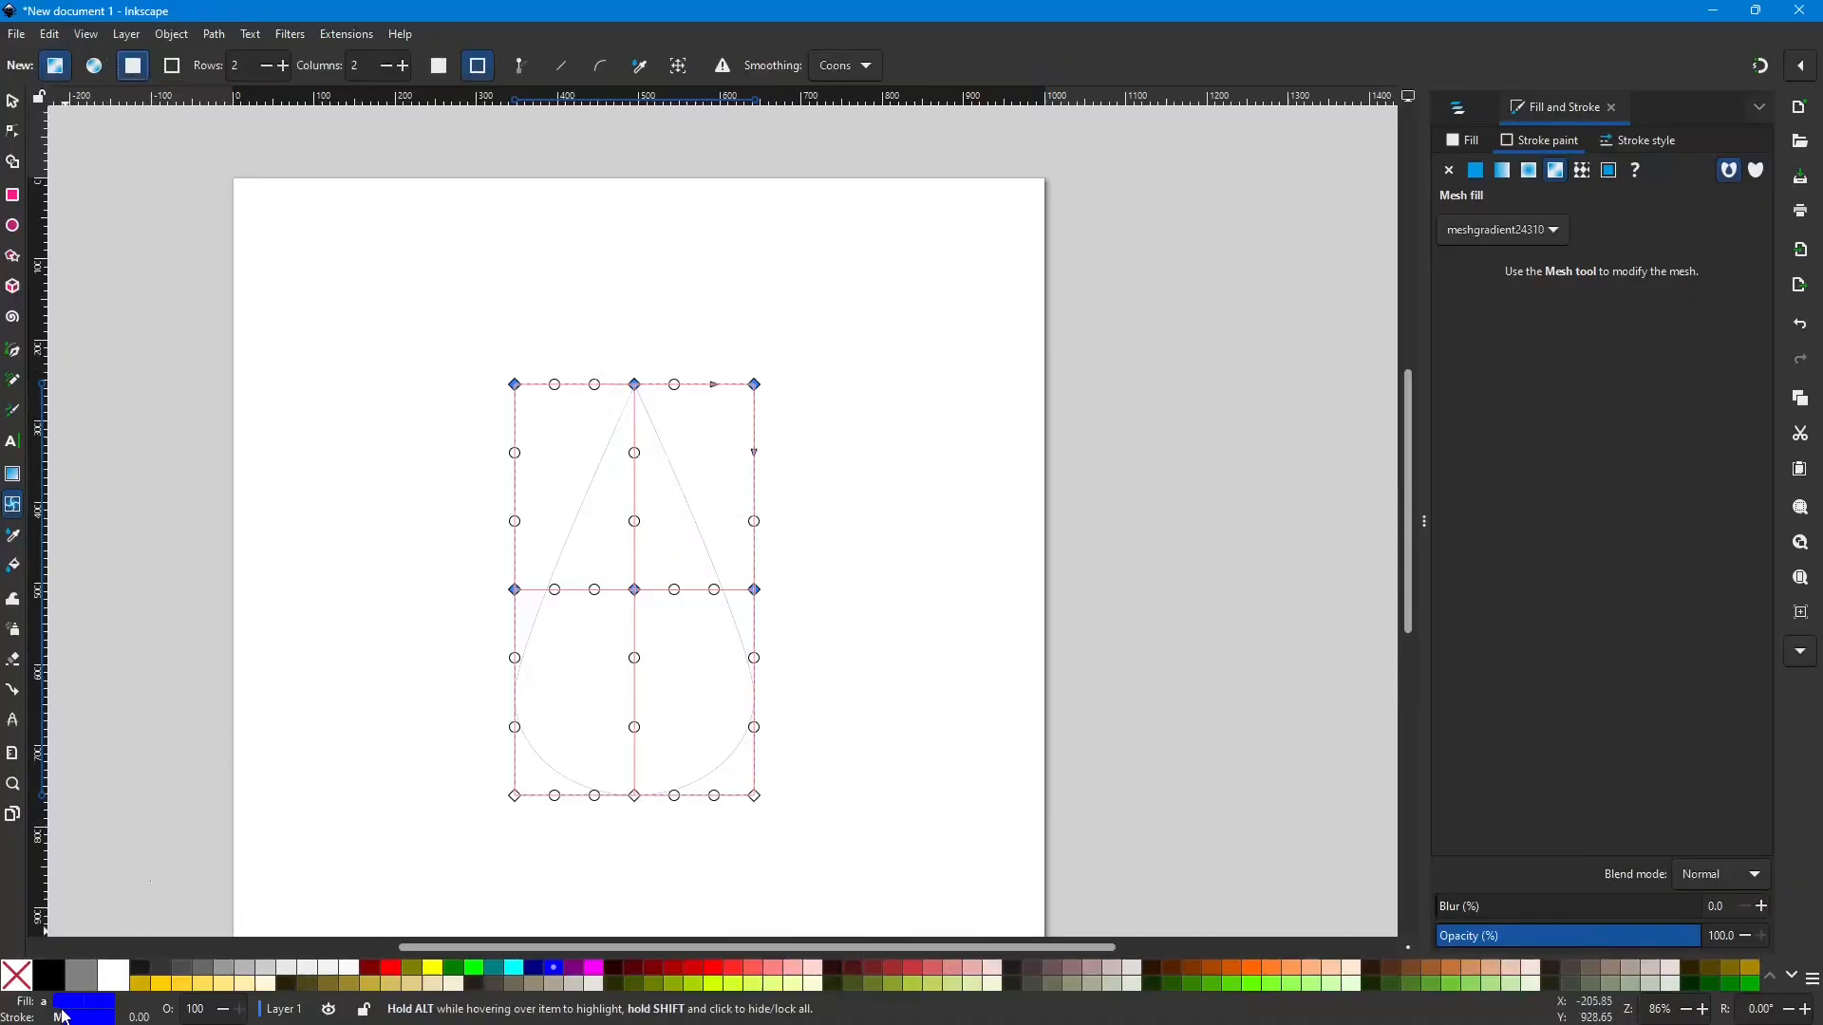
click(436, 72)
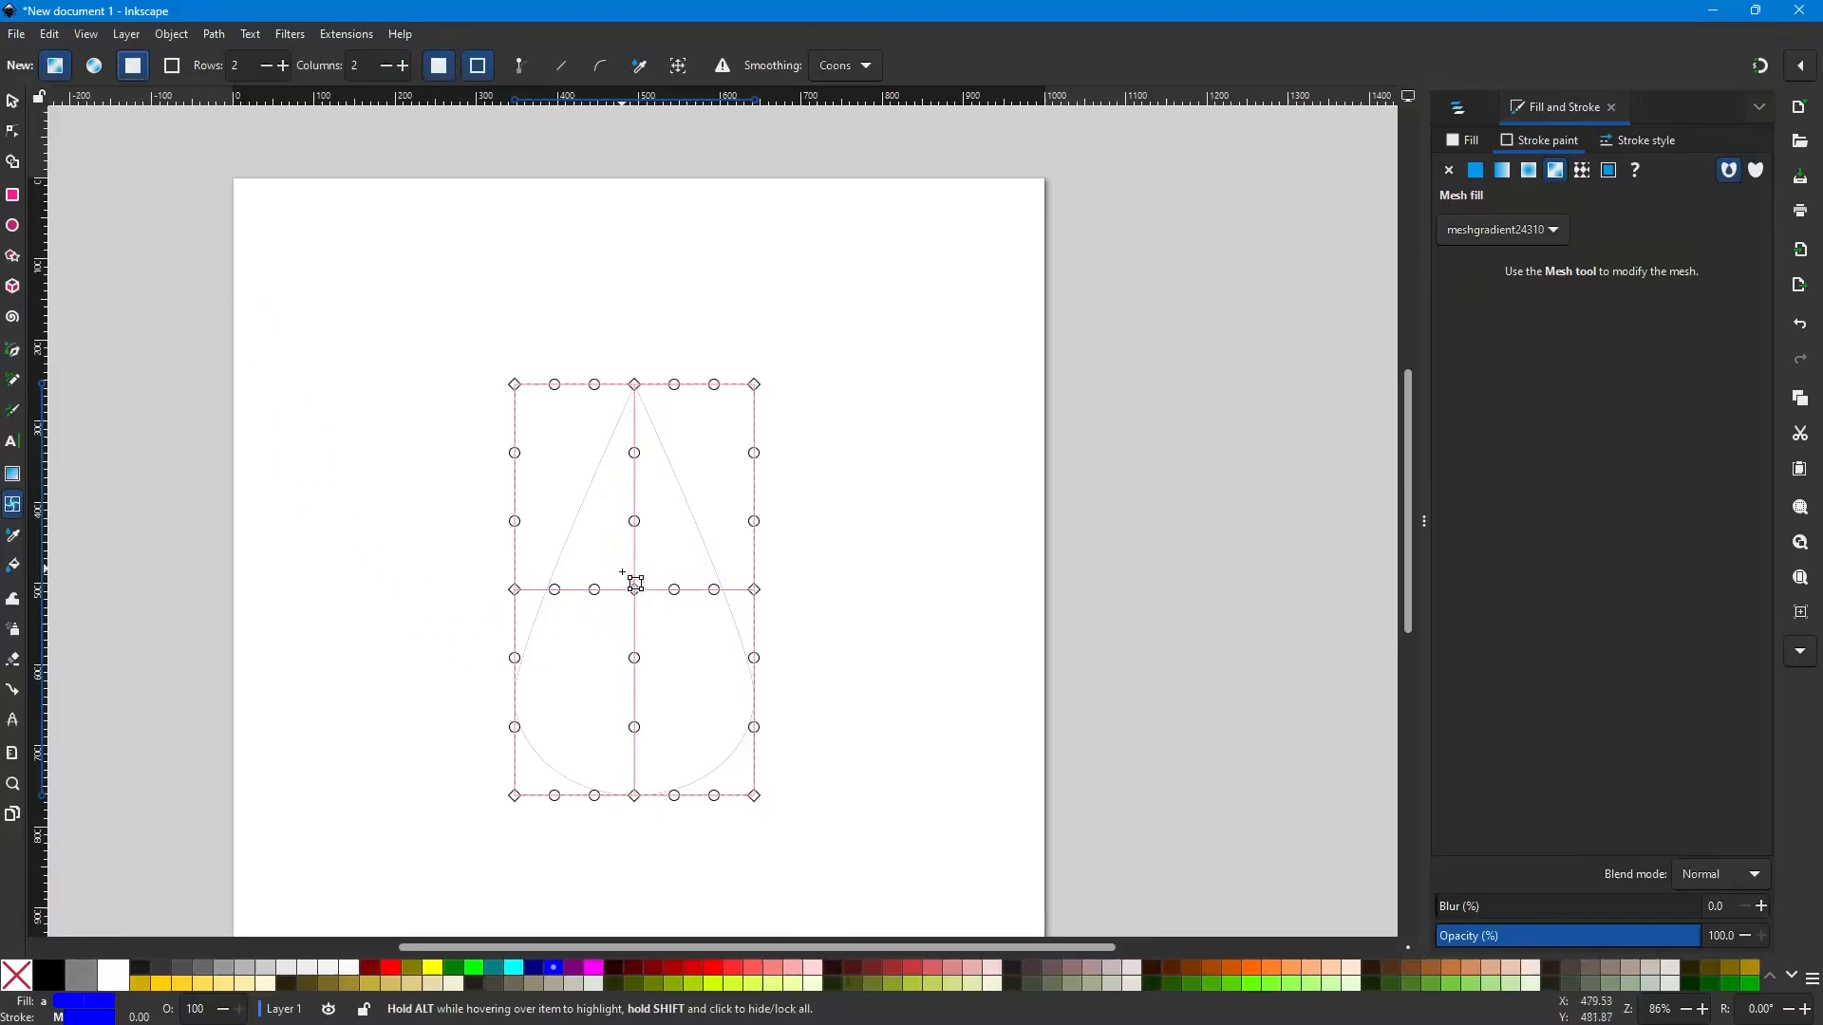
Step: Select all six mesh corners in the middle and upper rows of the teardrop's mesh
click(518, 592)
shift+click(634, 589)
shift+click(755, 589)
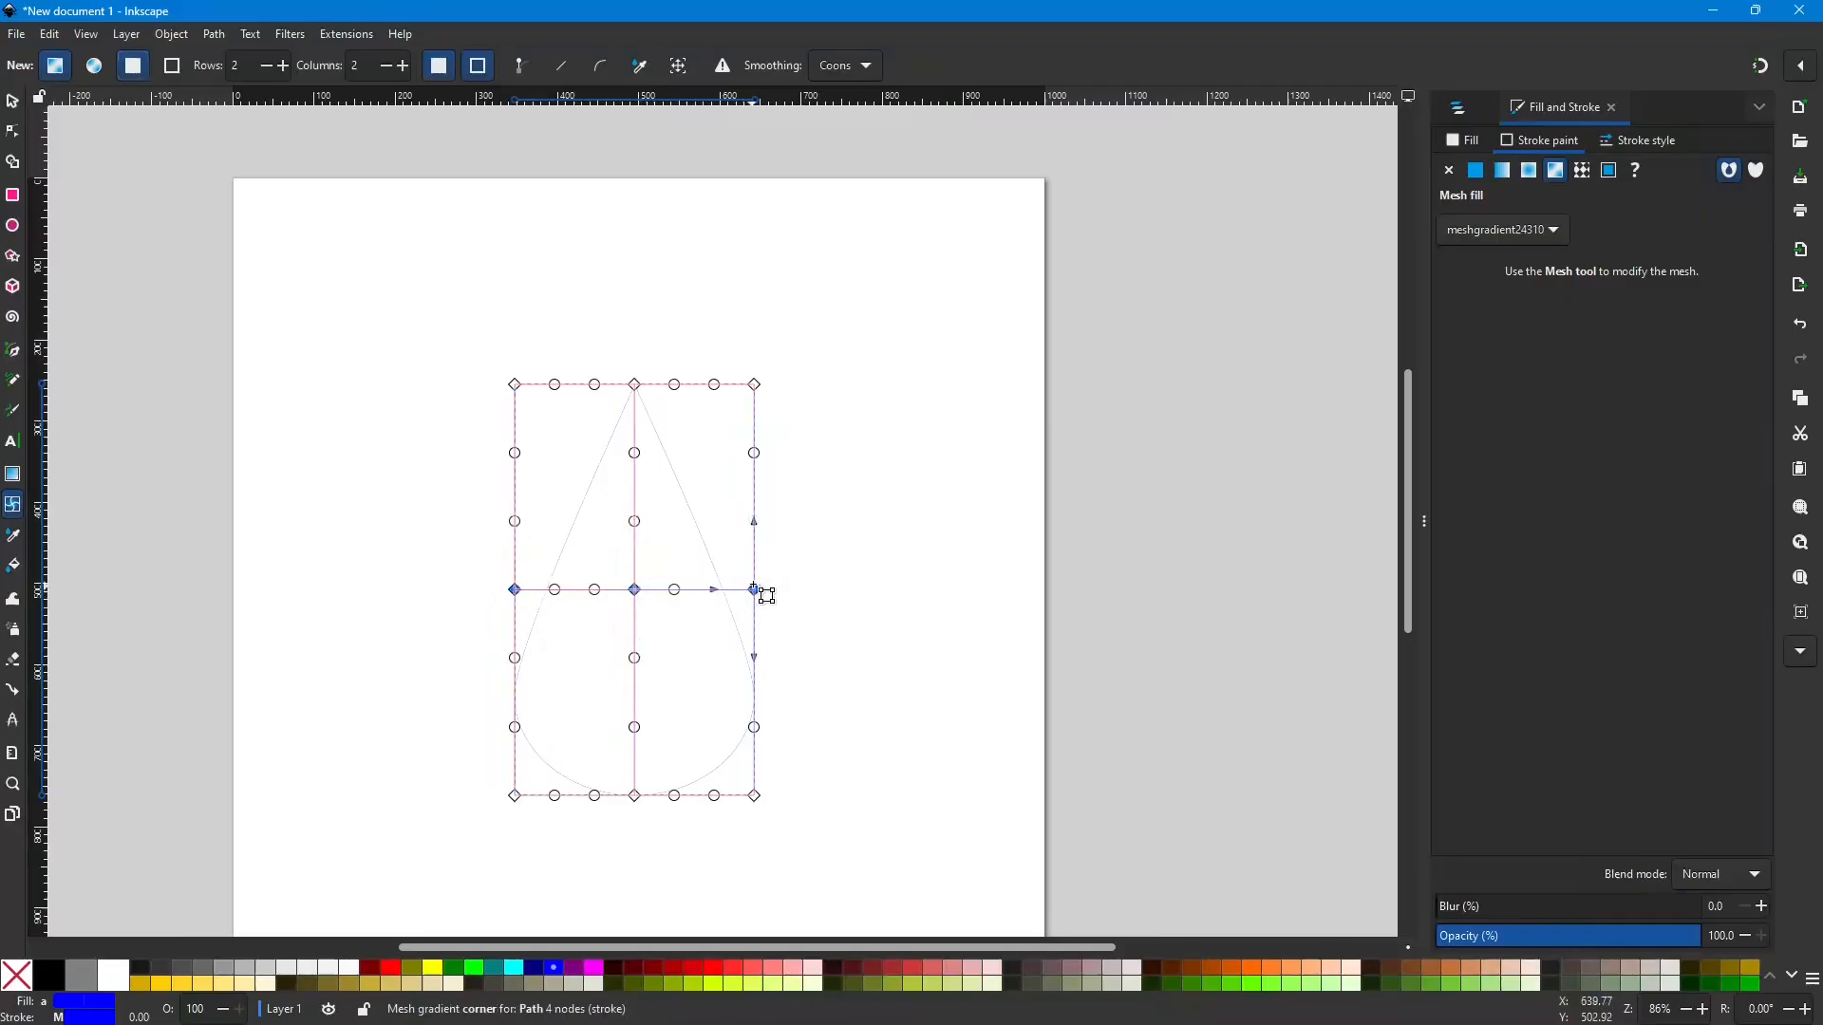
shift+click(754, 385)
shift+click(634, 384)
shift+click(514, 384)
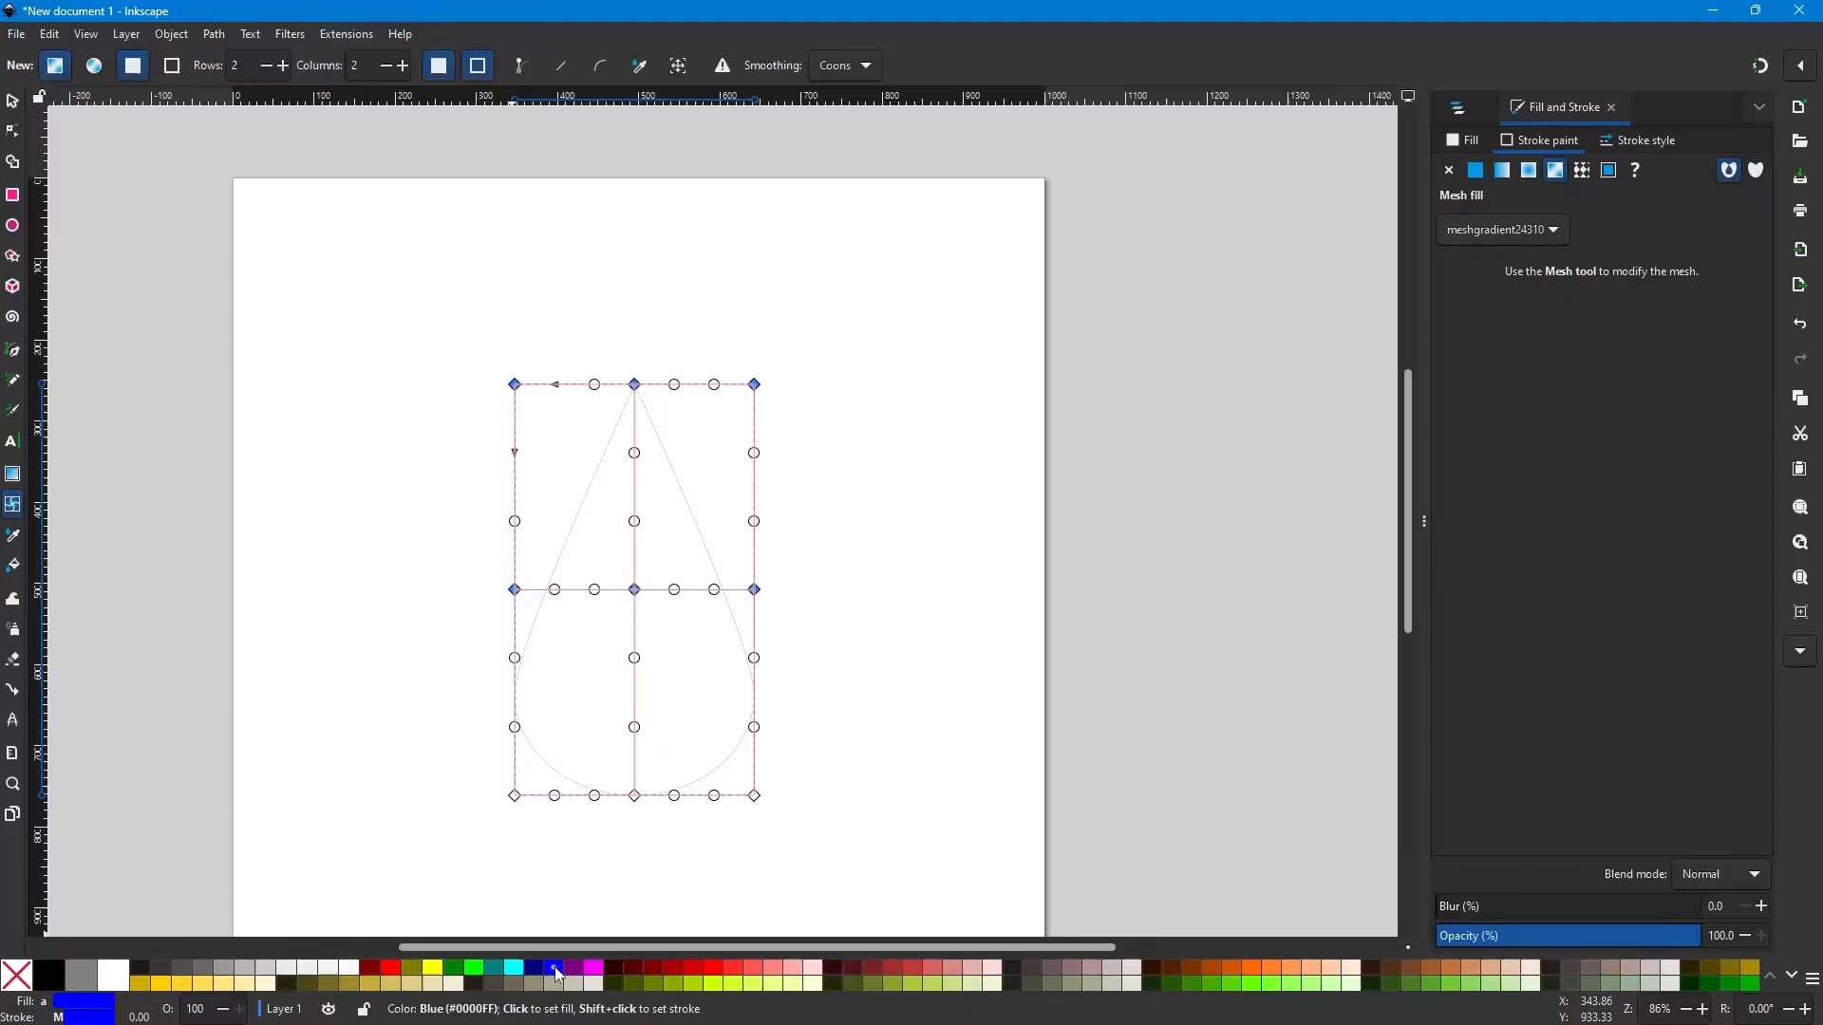
Step: Turn off stroke mesh editing, try to create a 2 × 2 mesh on the teardrop's fill, and dismiss the crash message
click(478, 68)
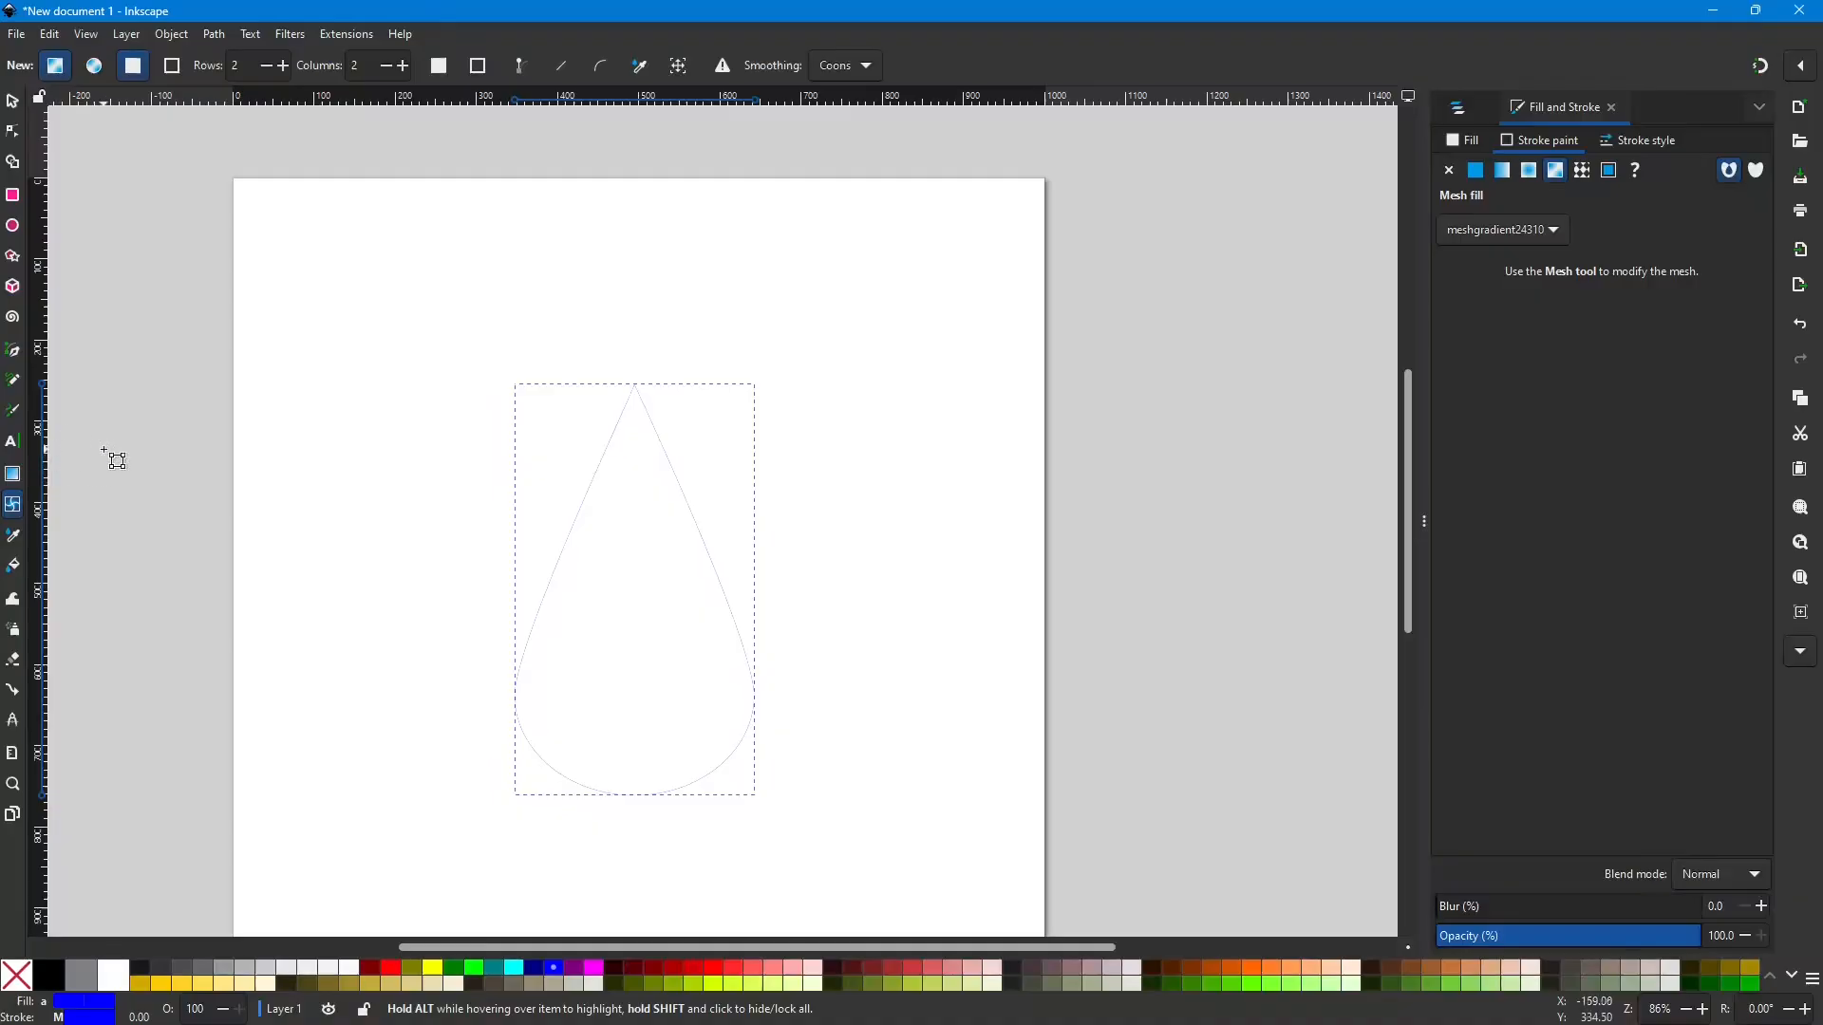
click(438, 65)
double_click(631, 587)
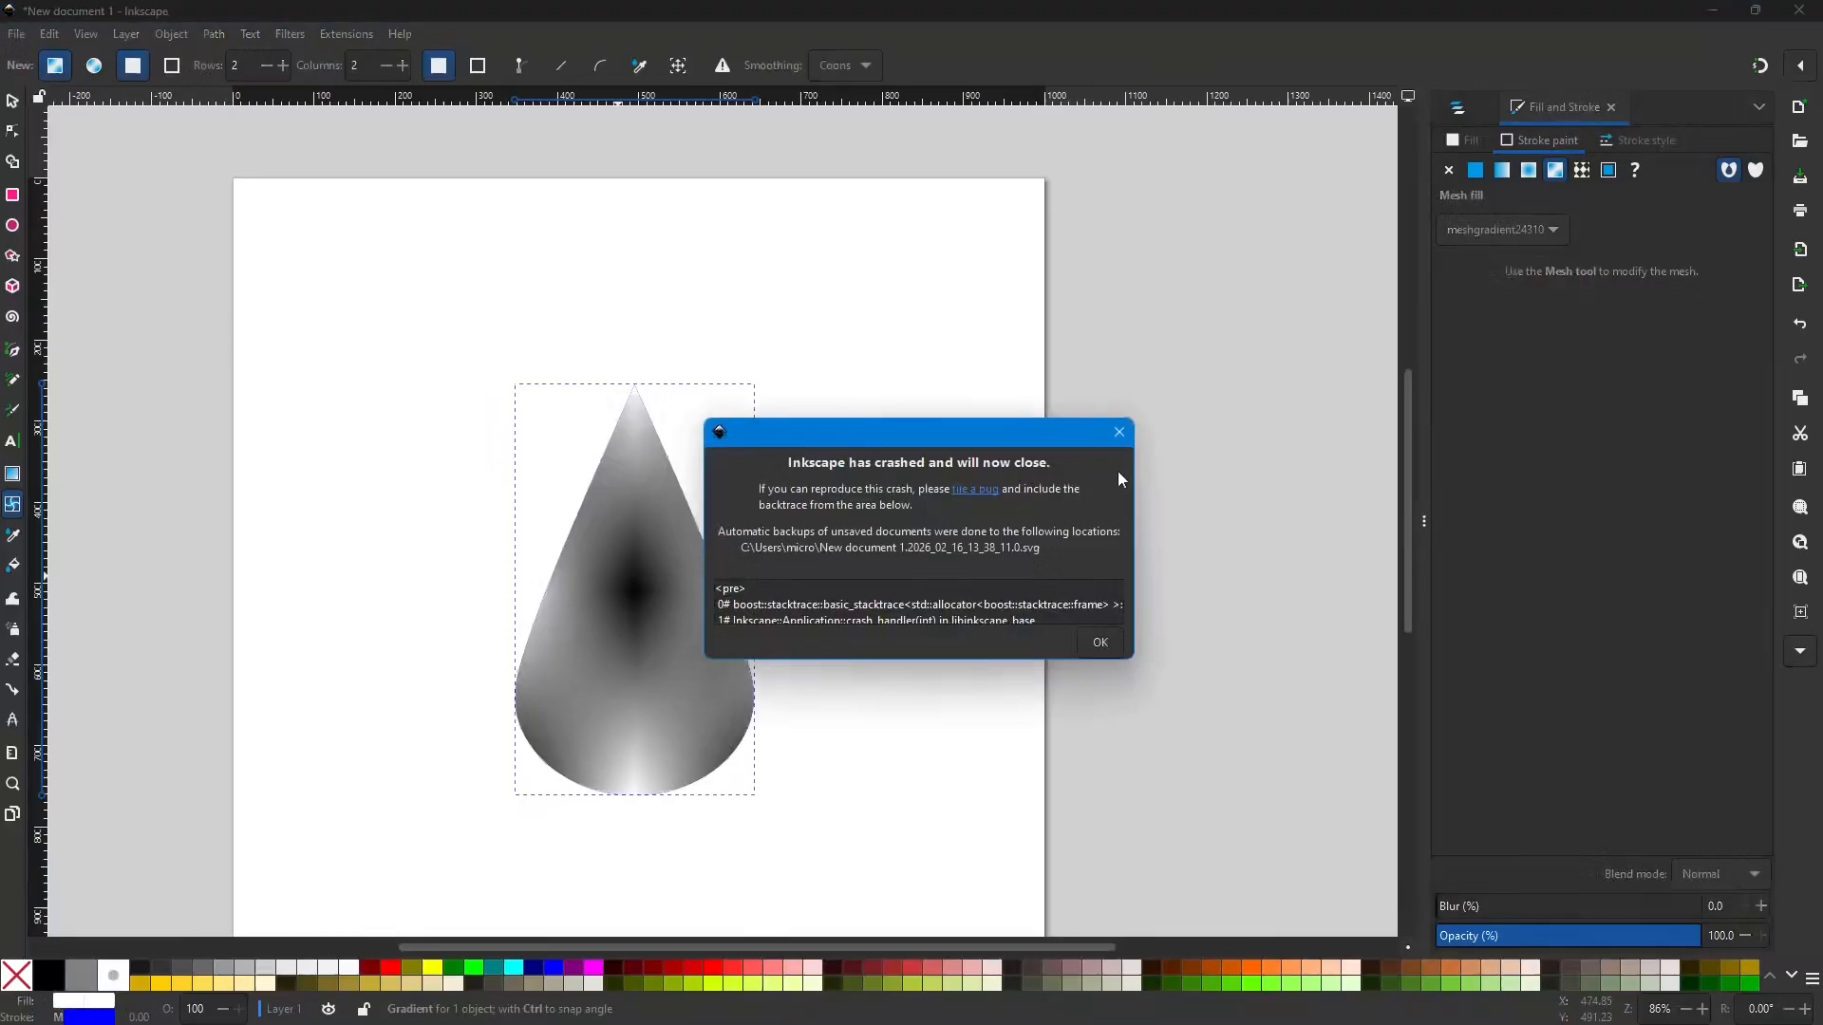
click(1116, 434)
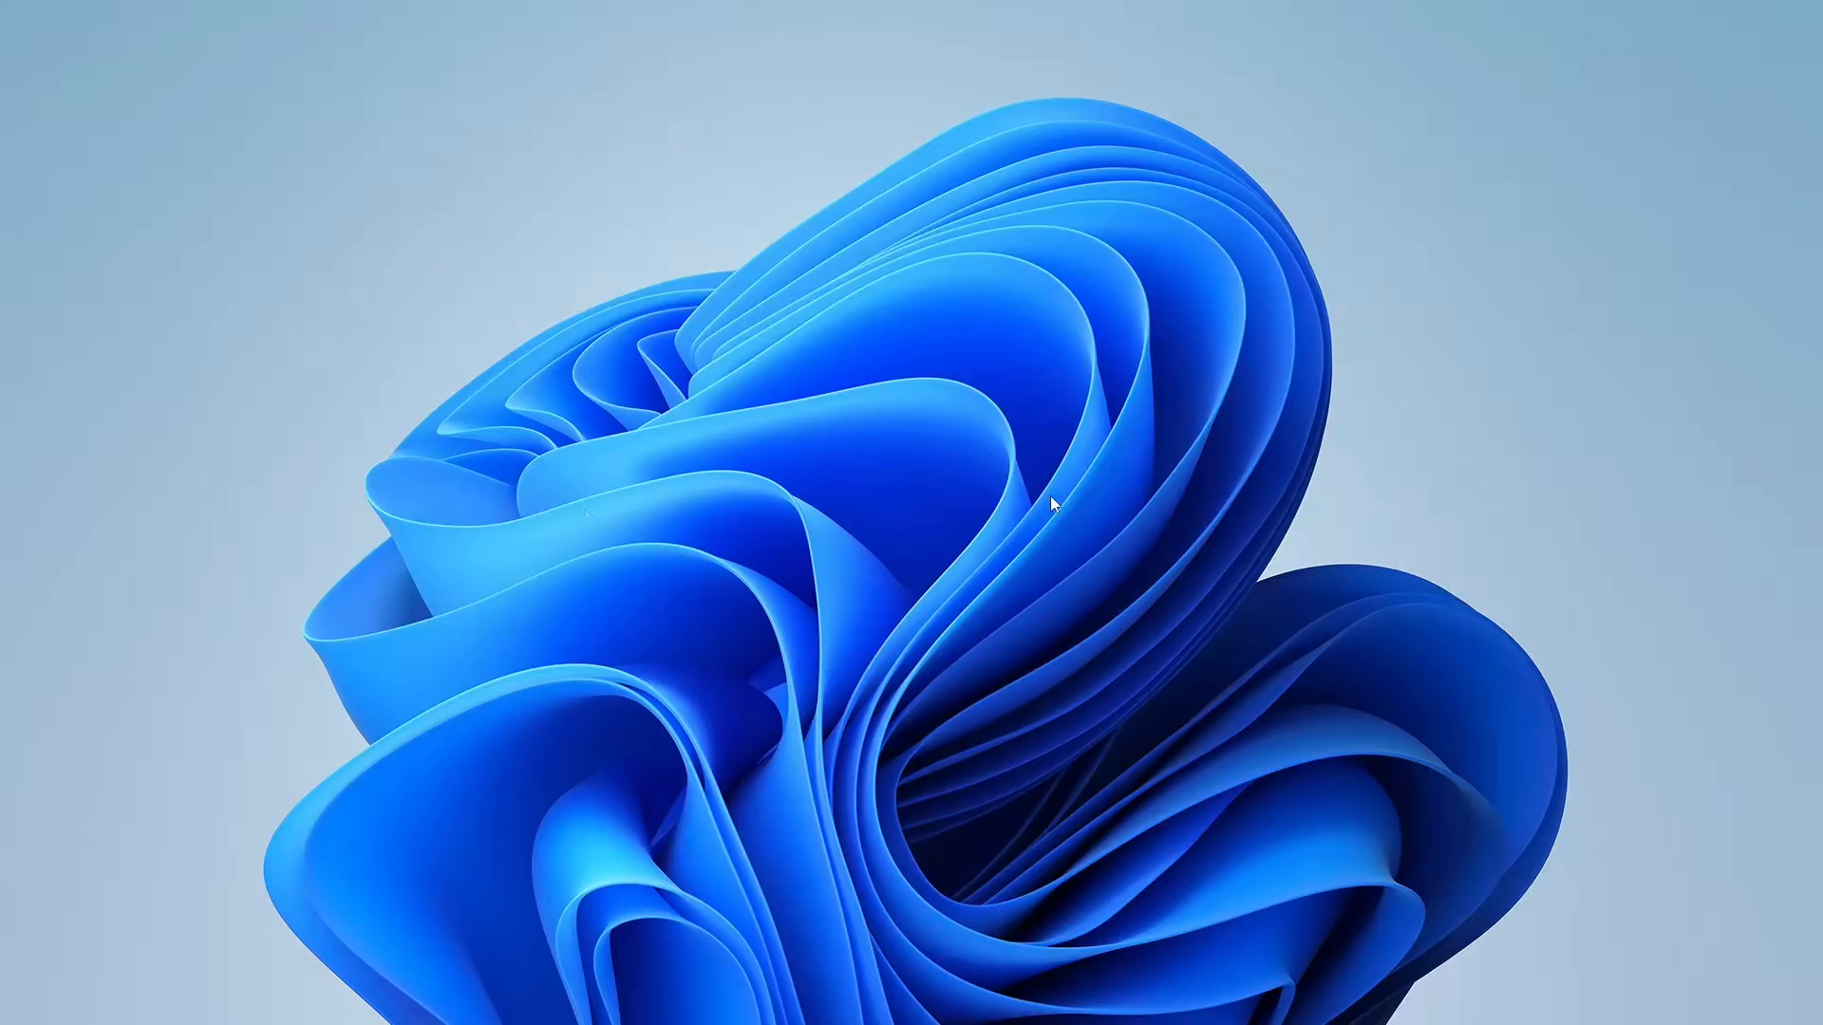
Step: Bring up a new Inkscape document and draw a circle about 225 px in diameter near the page's center
drag(807, 1024, 1061, 4)
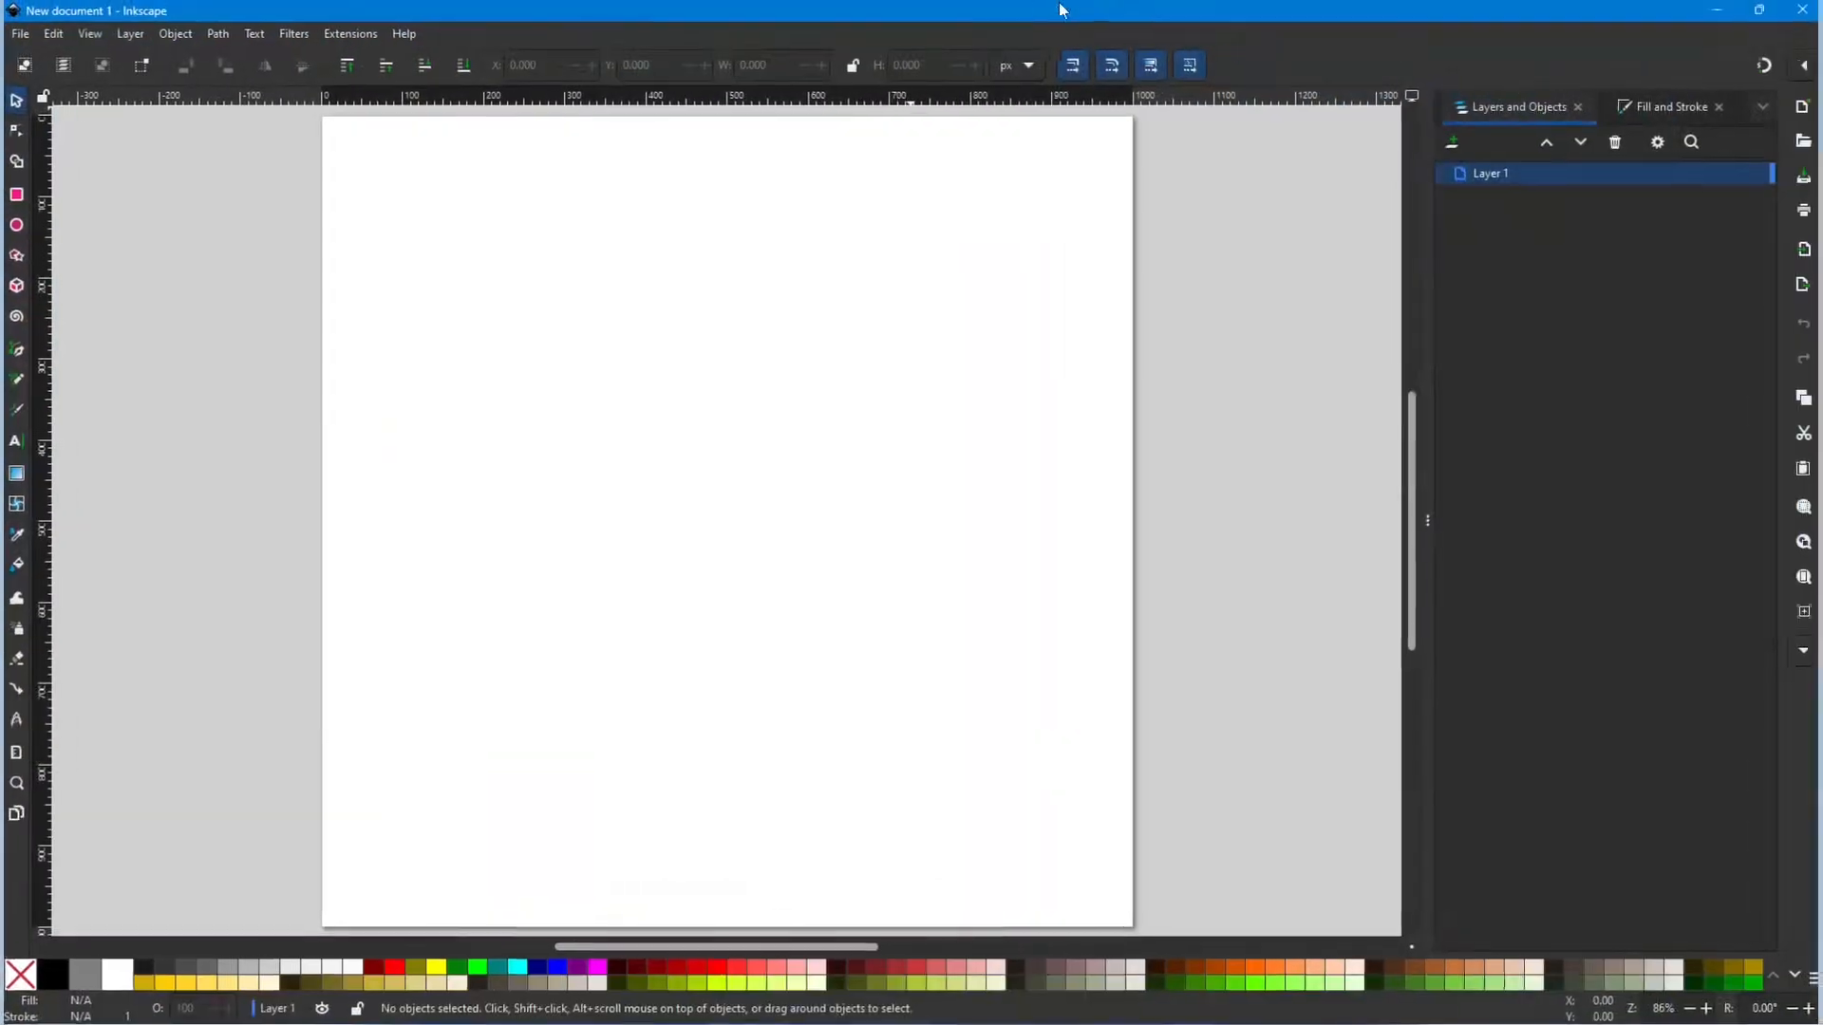
click(14, 228)
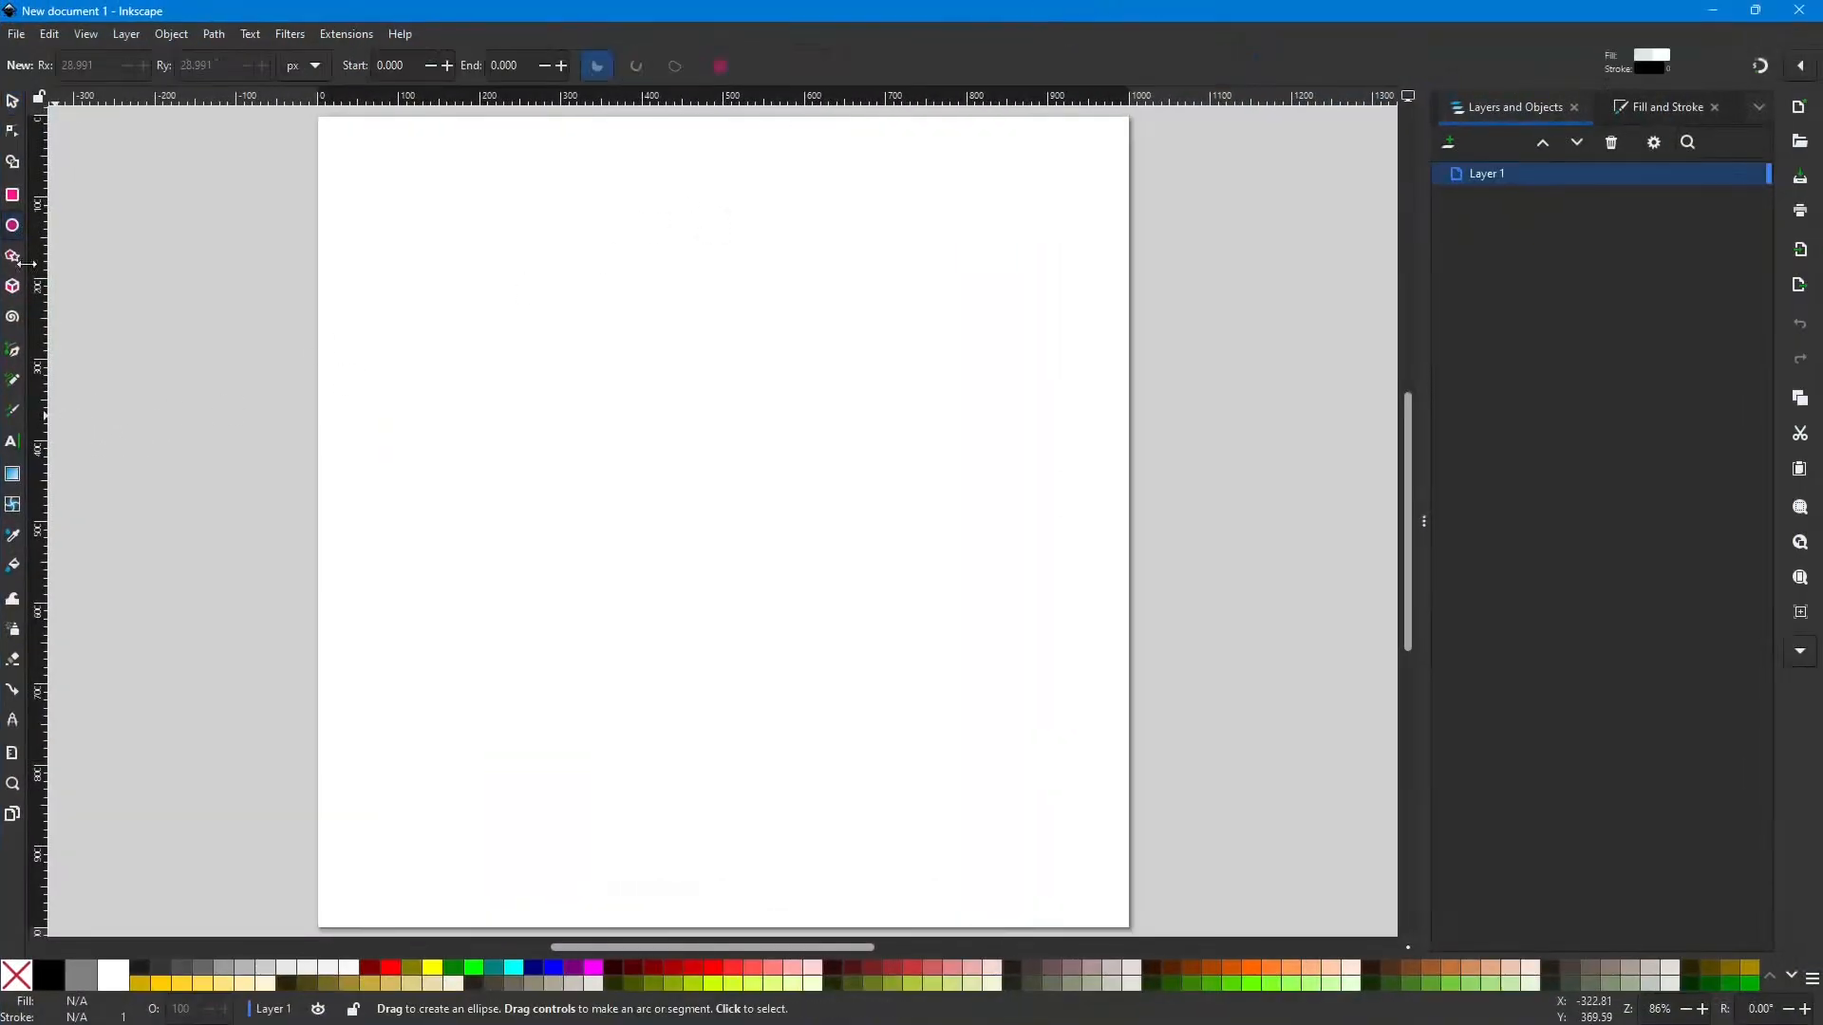
drag(757, 524, 863, 603)
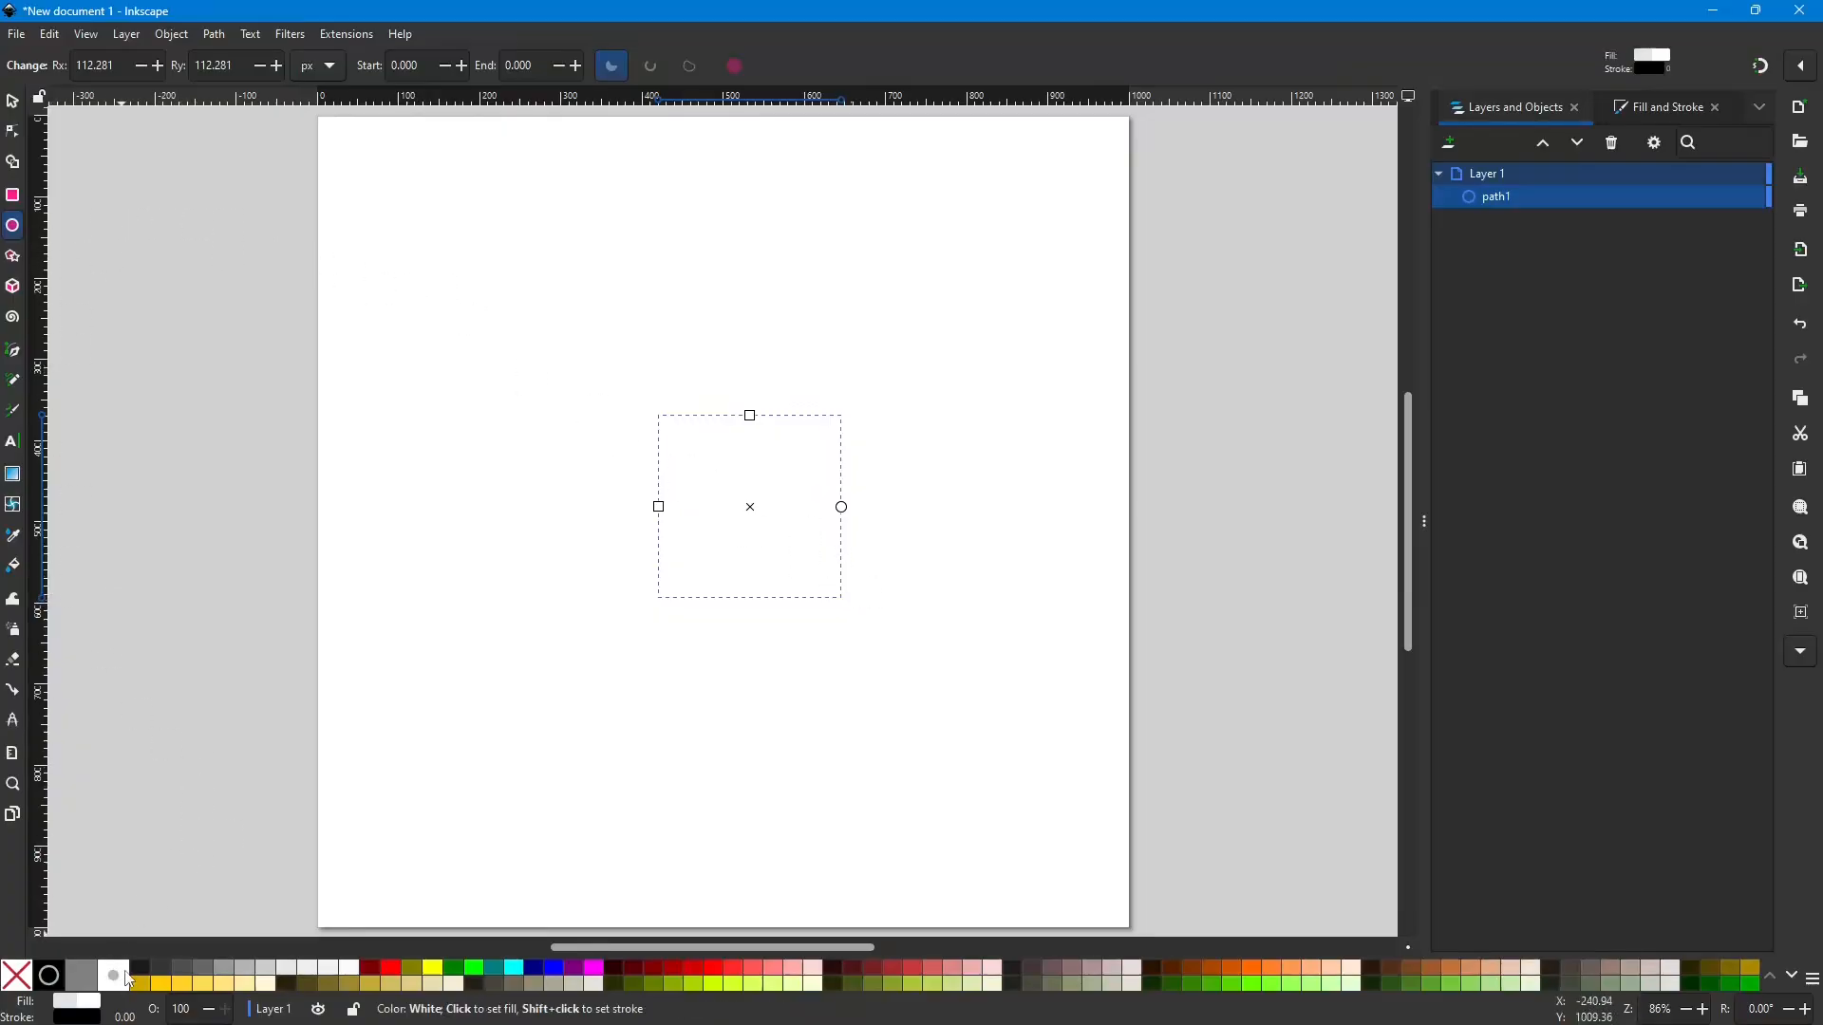
Step: Fill the circle with blue at 100 alpha and remove its stroke
click(553, 968)
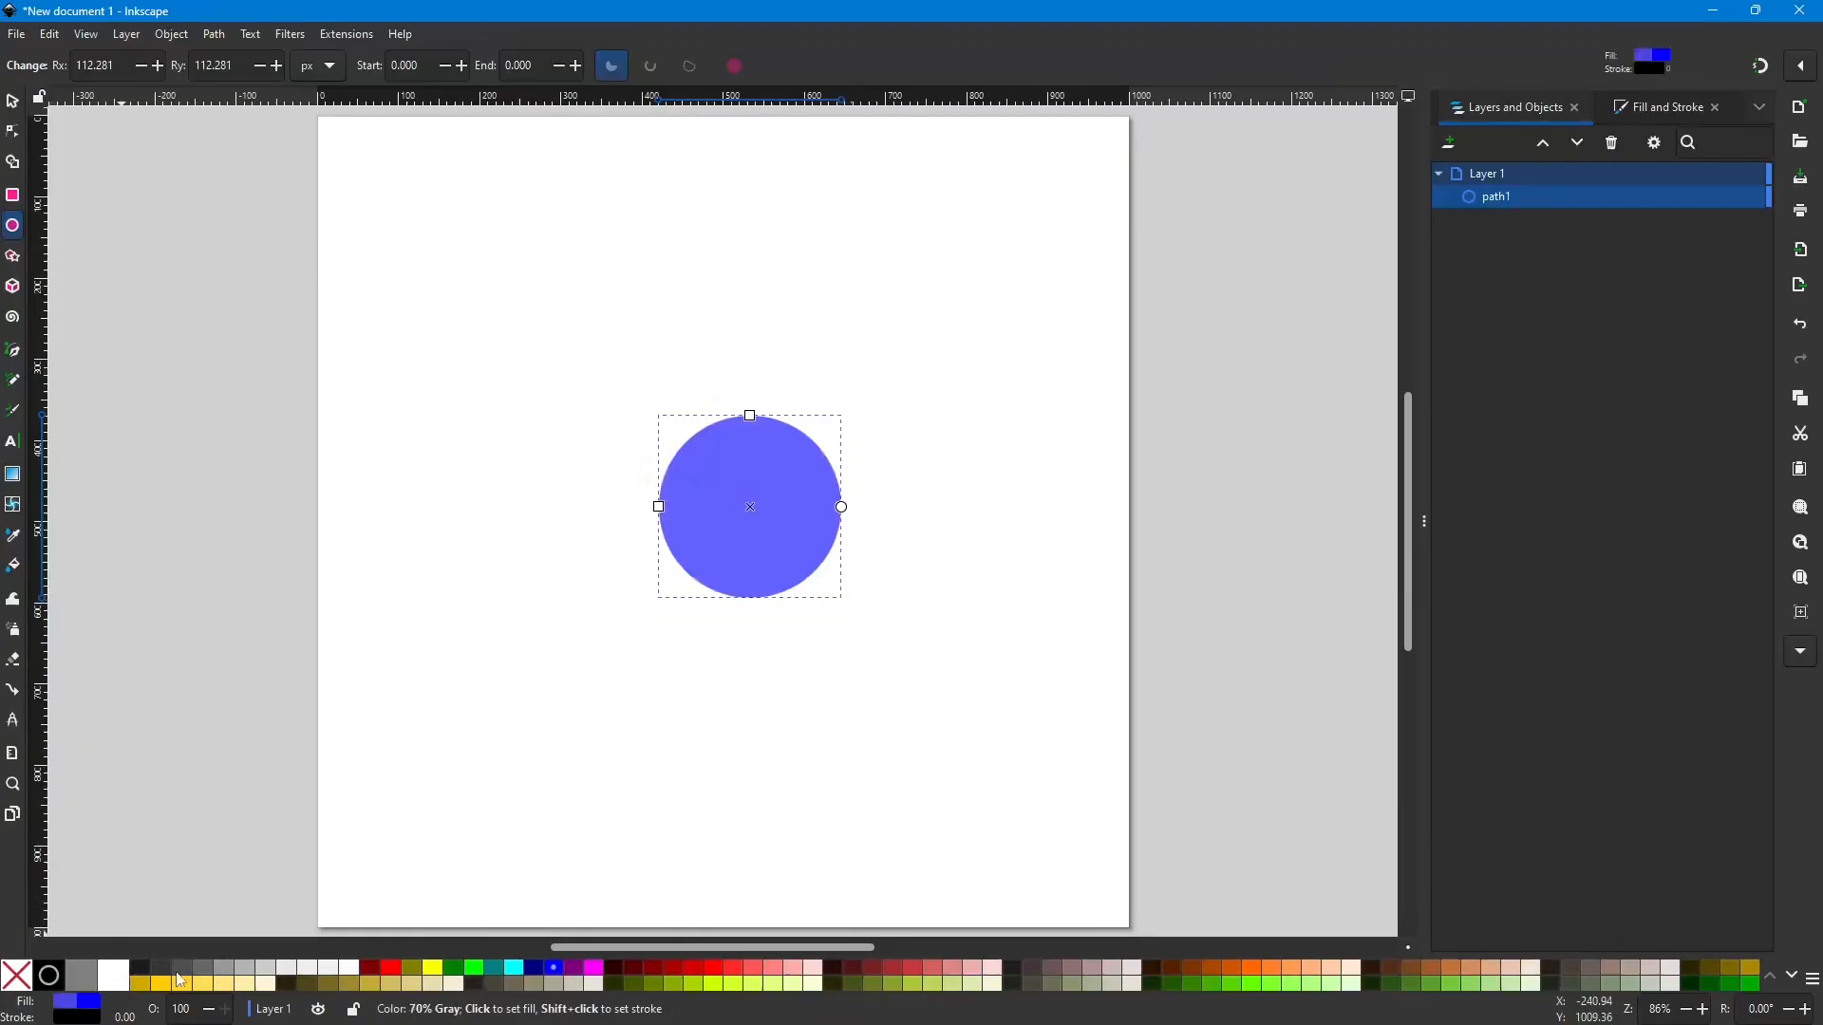
shift+click(15, 978)
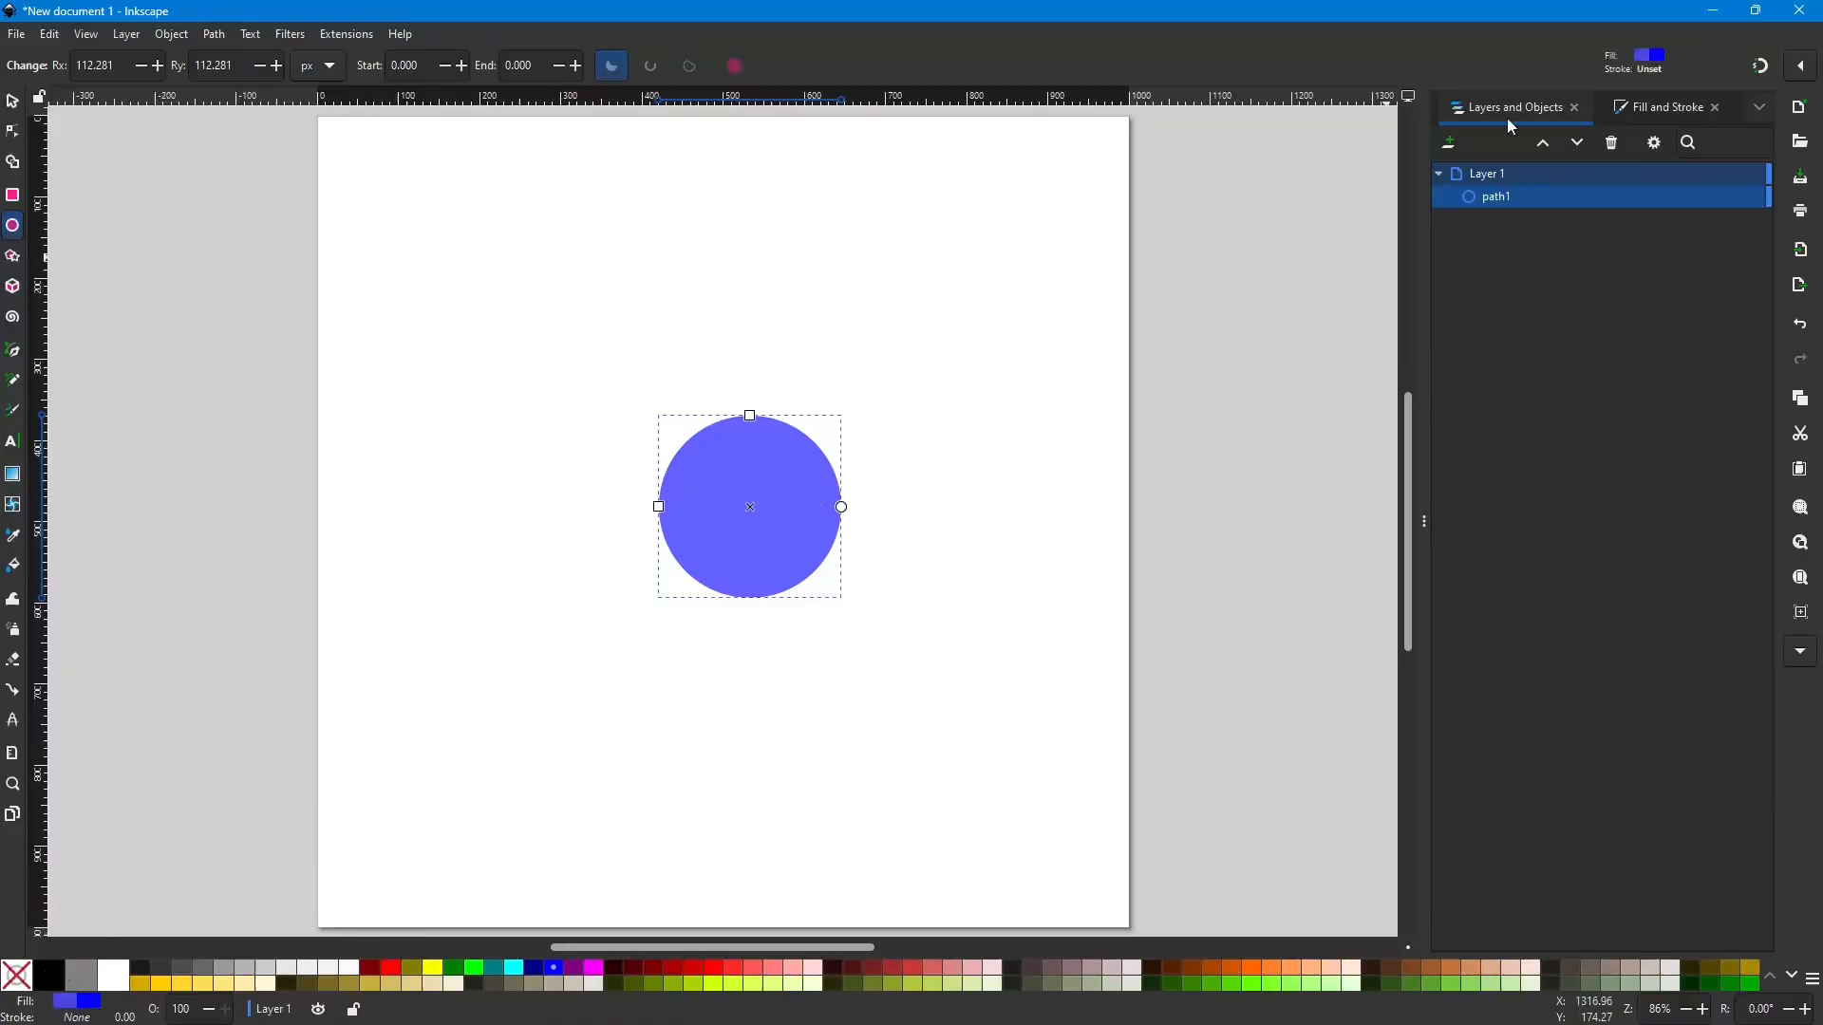
click(1660, 105)
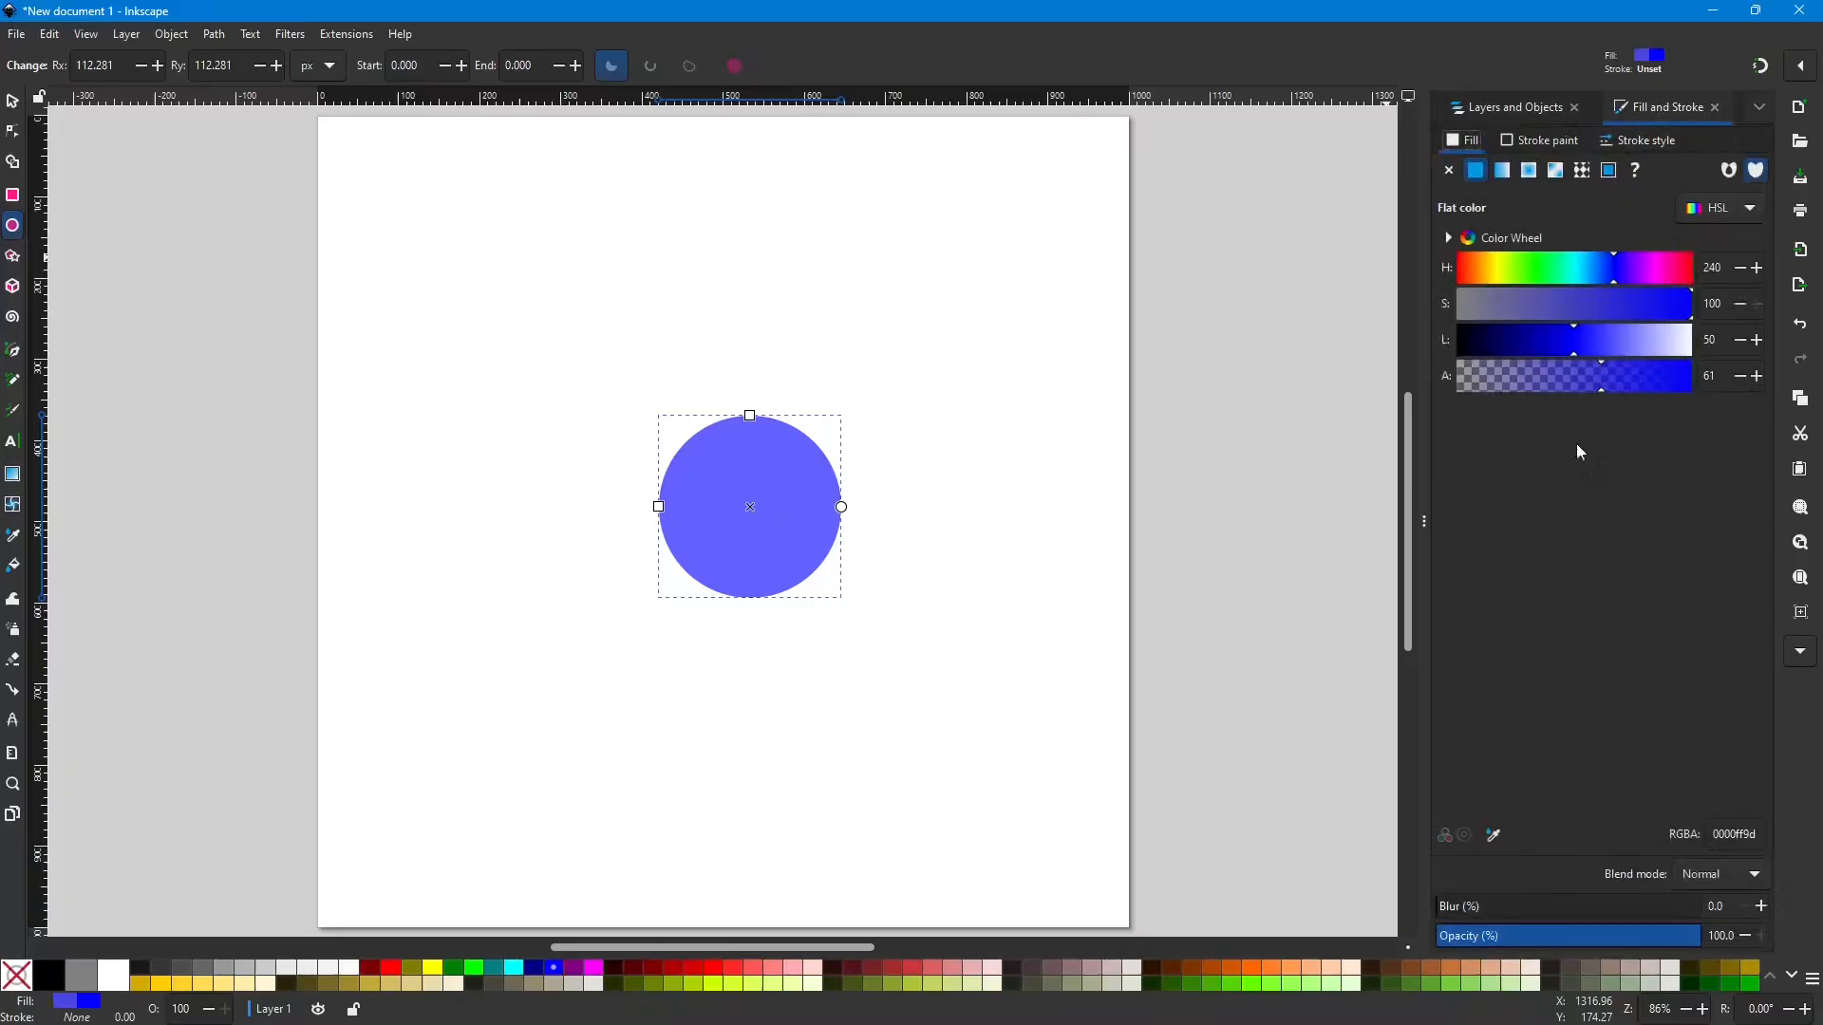
drag(1604, 394, 1704, 384)
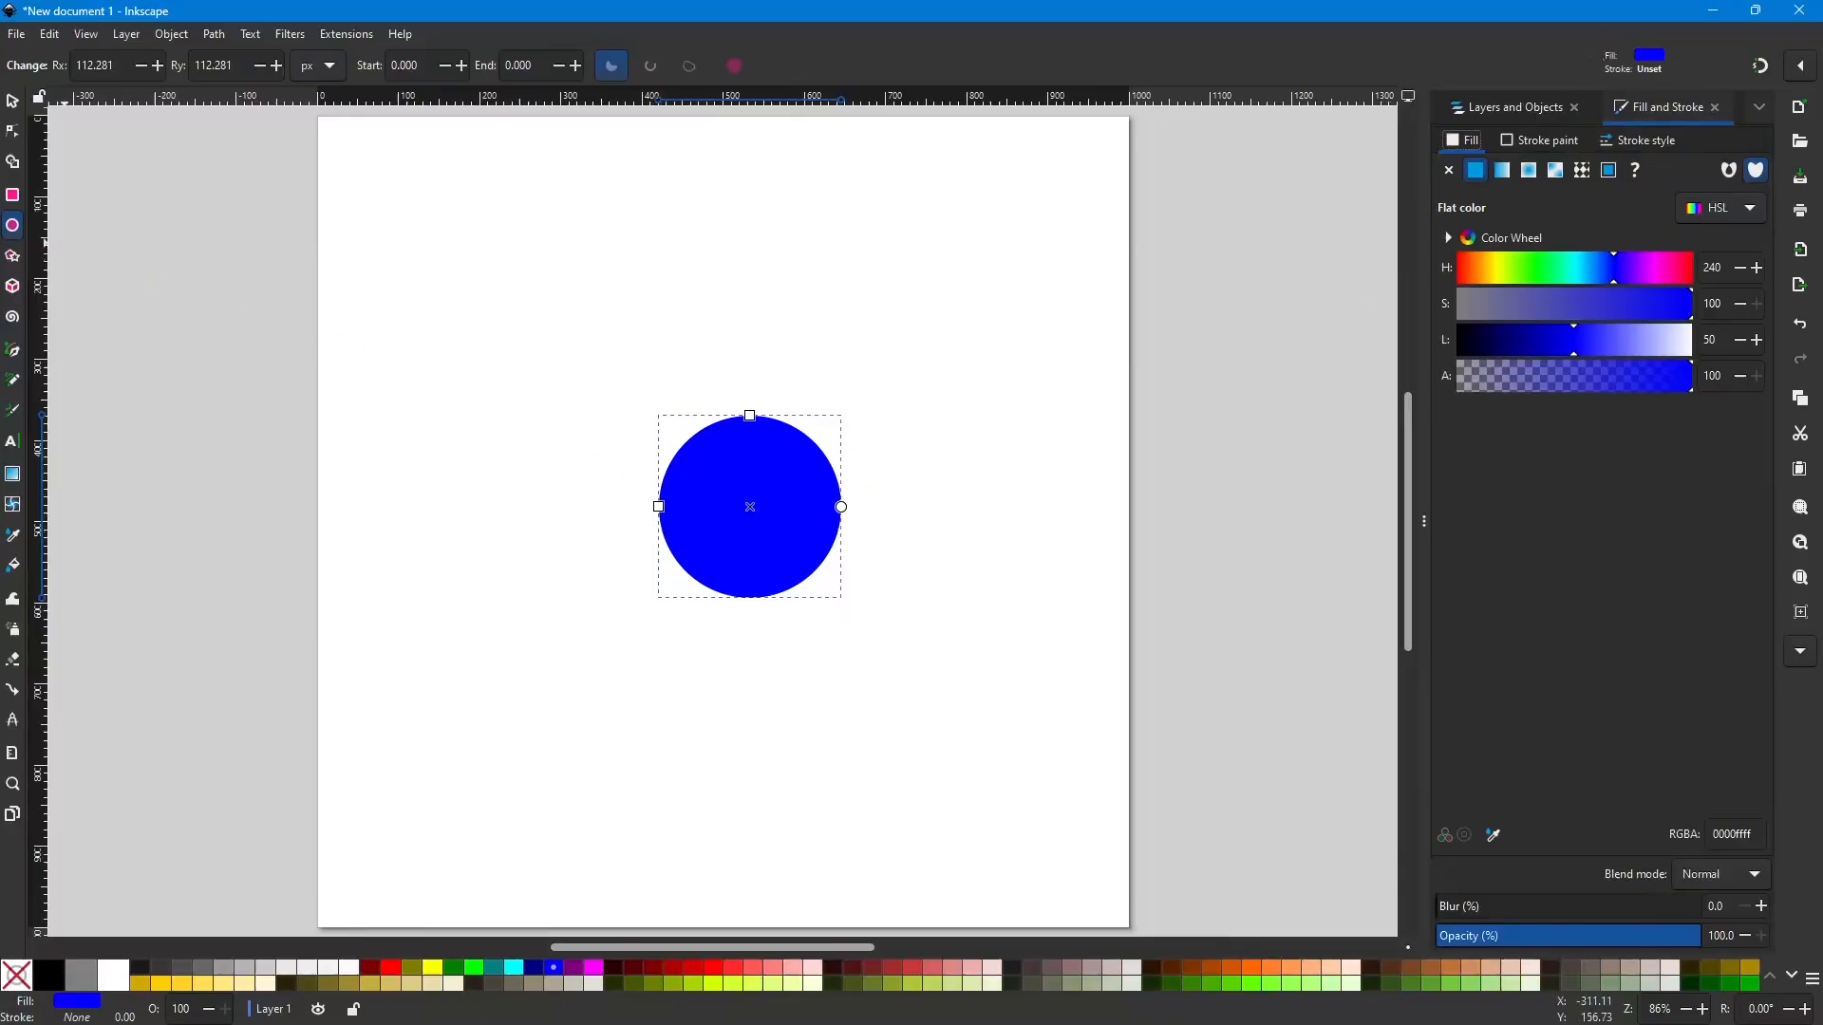
Step: Move the circle slightly down and left to about X 404, Y 416 px, and convert it to a path
click(16, 102)
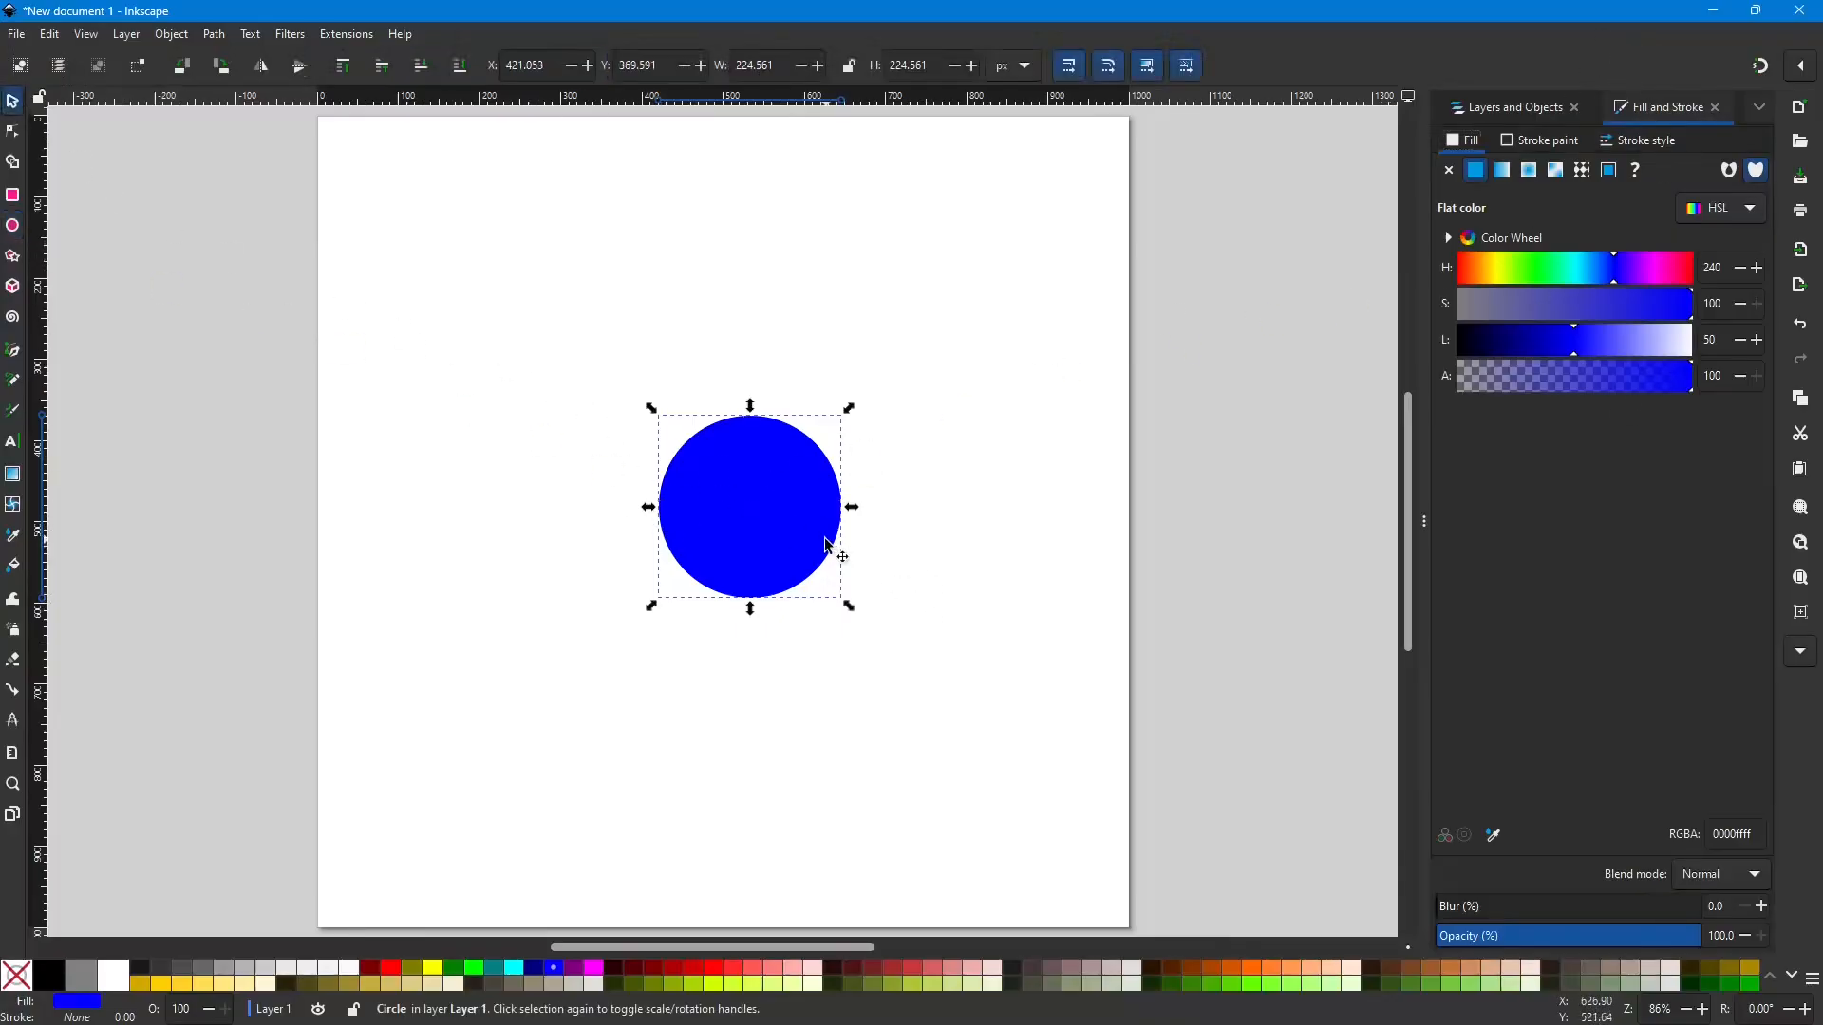
mouse_move(797, 528)
mouse_down()
mouse_move(731, 587)
mouse_move(785, 560)
mouse_up()
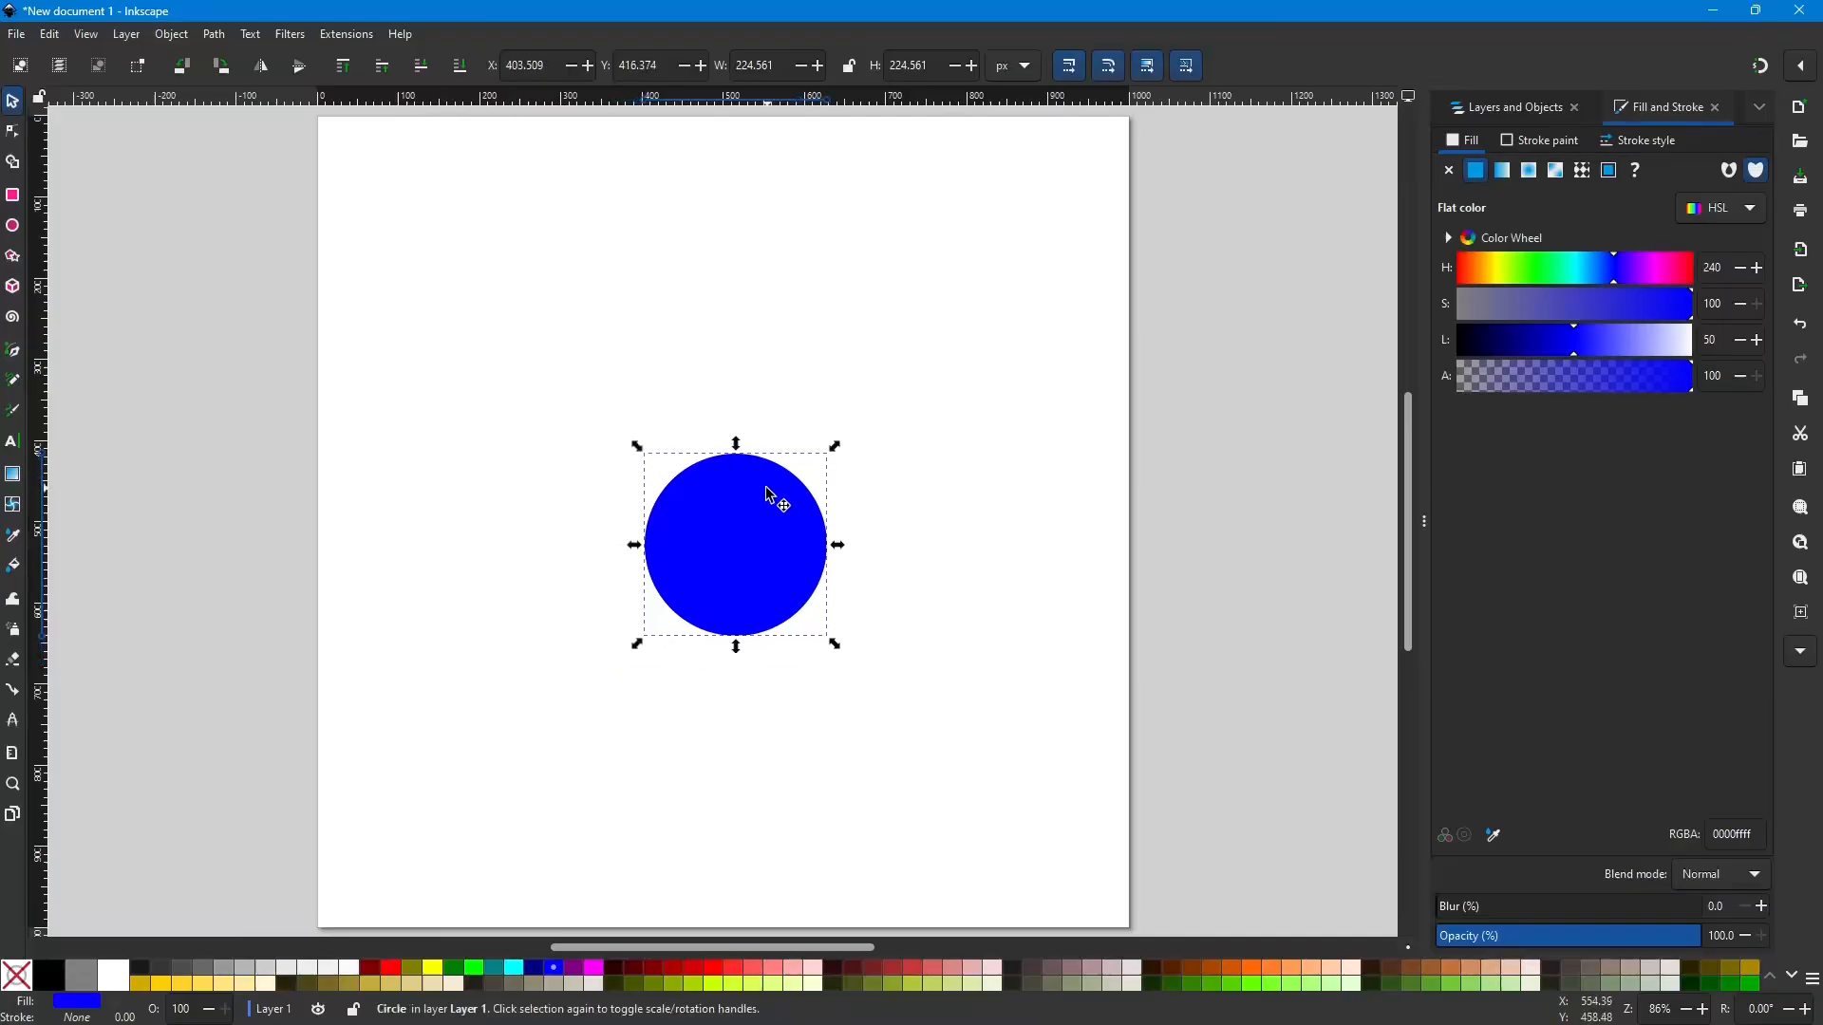
click(13, 131)
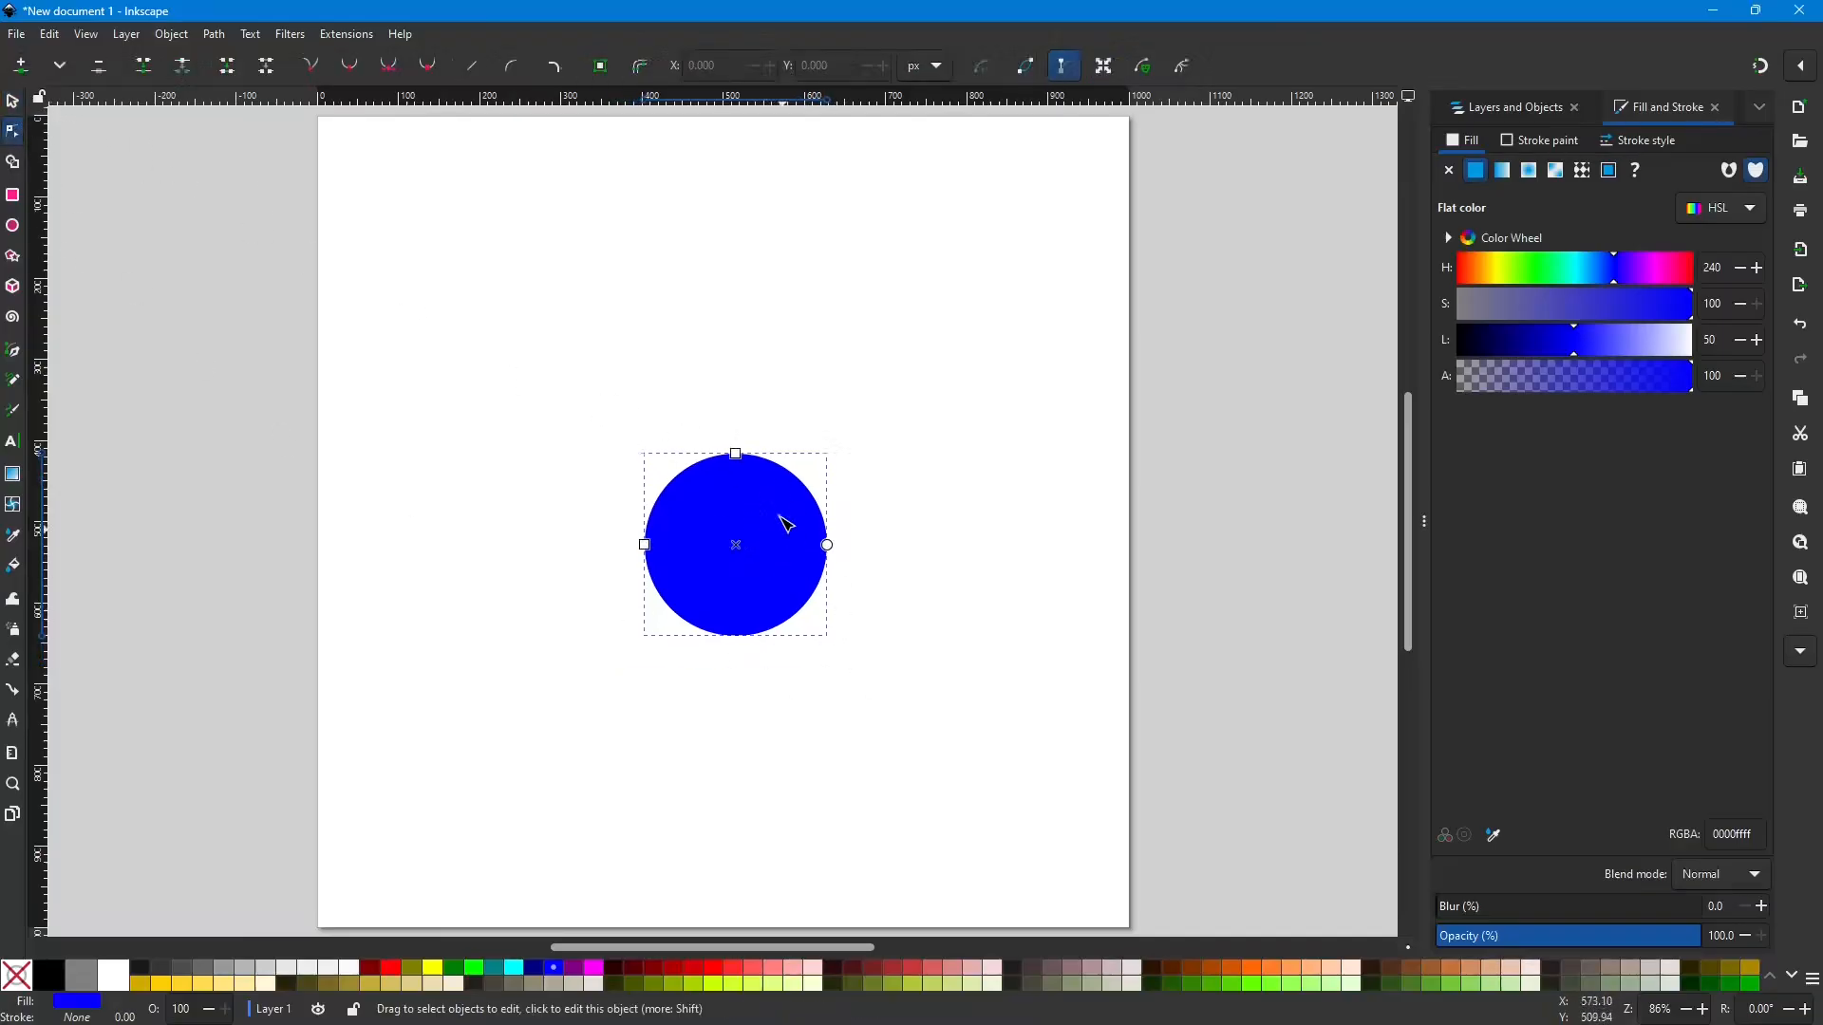
click(213, 36)
click(246, 71)
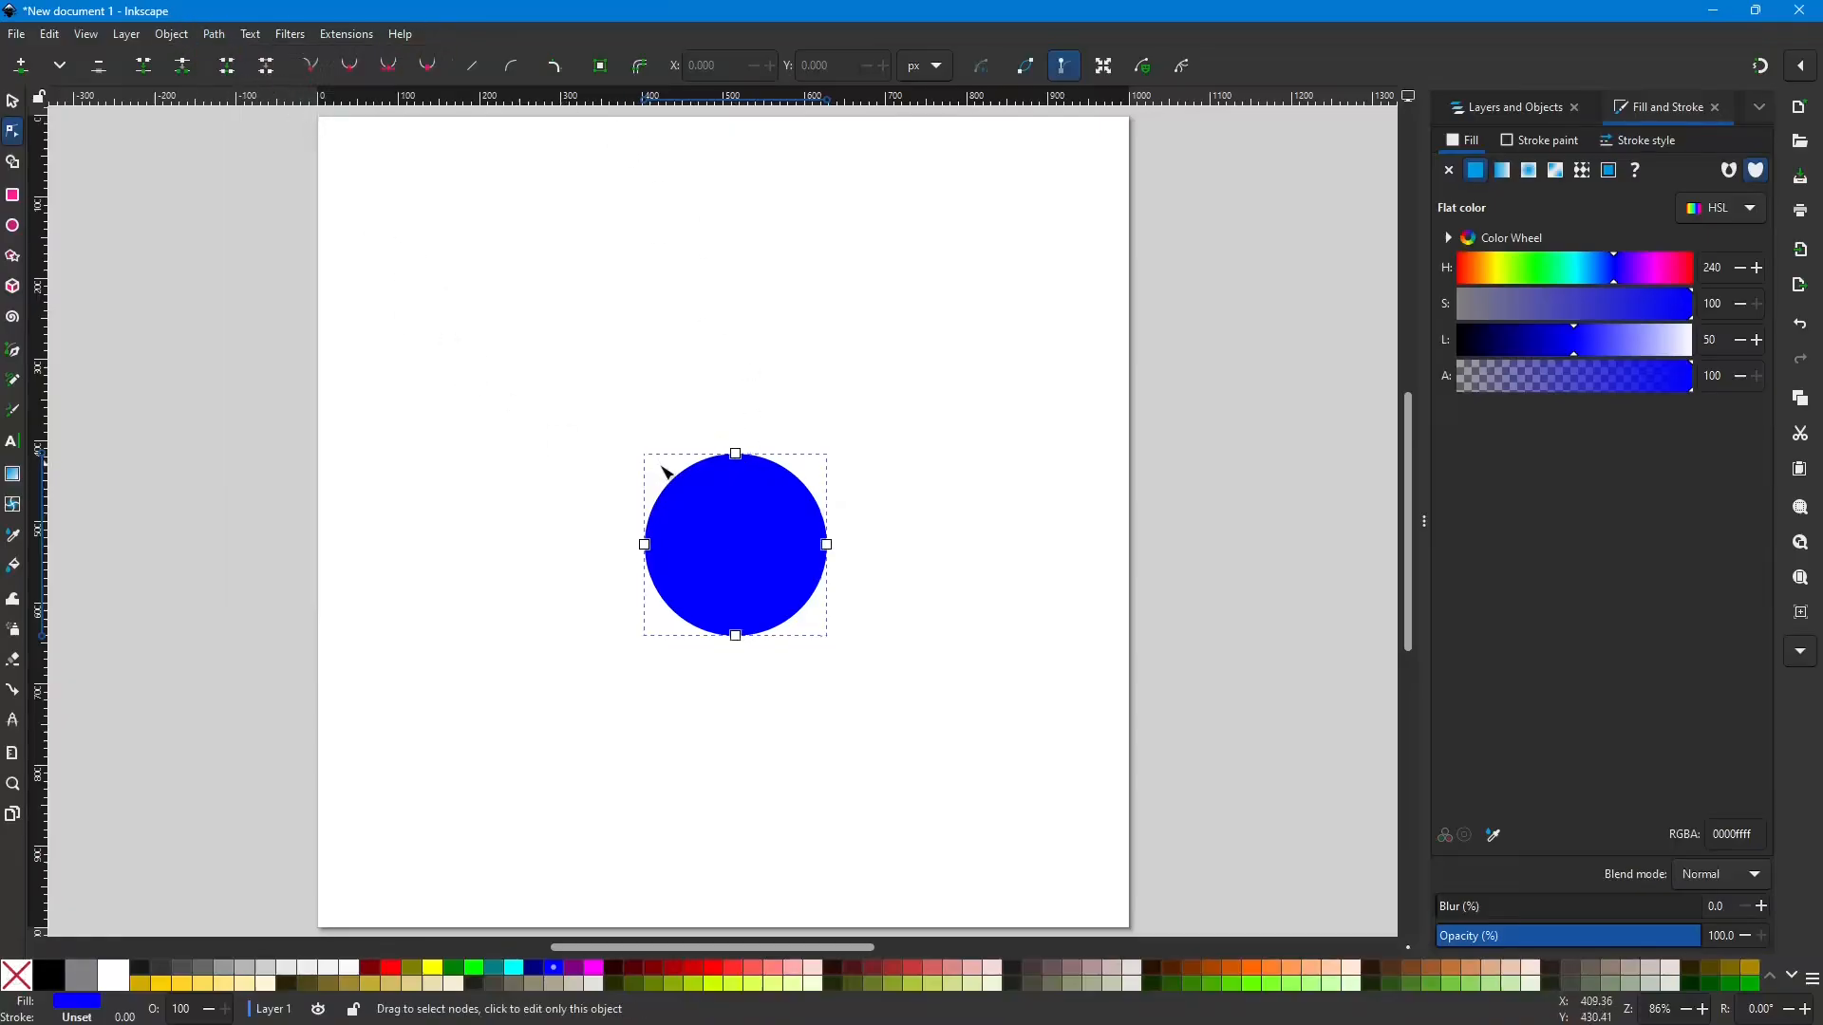
Step: Shape the path into a teardrop by raising its top node to about Y 277 px as a sharp corner with both handles retracted
drag(738, 458, 741, 323)
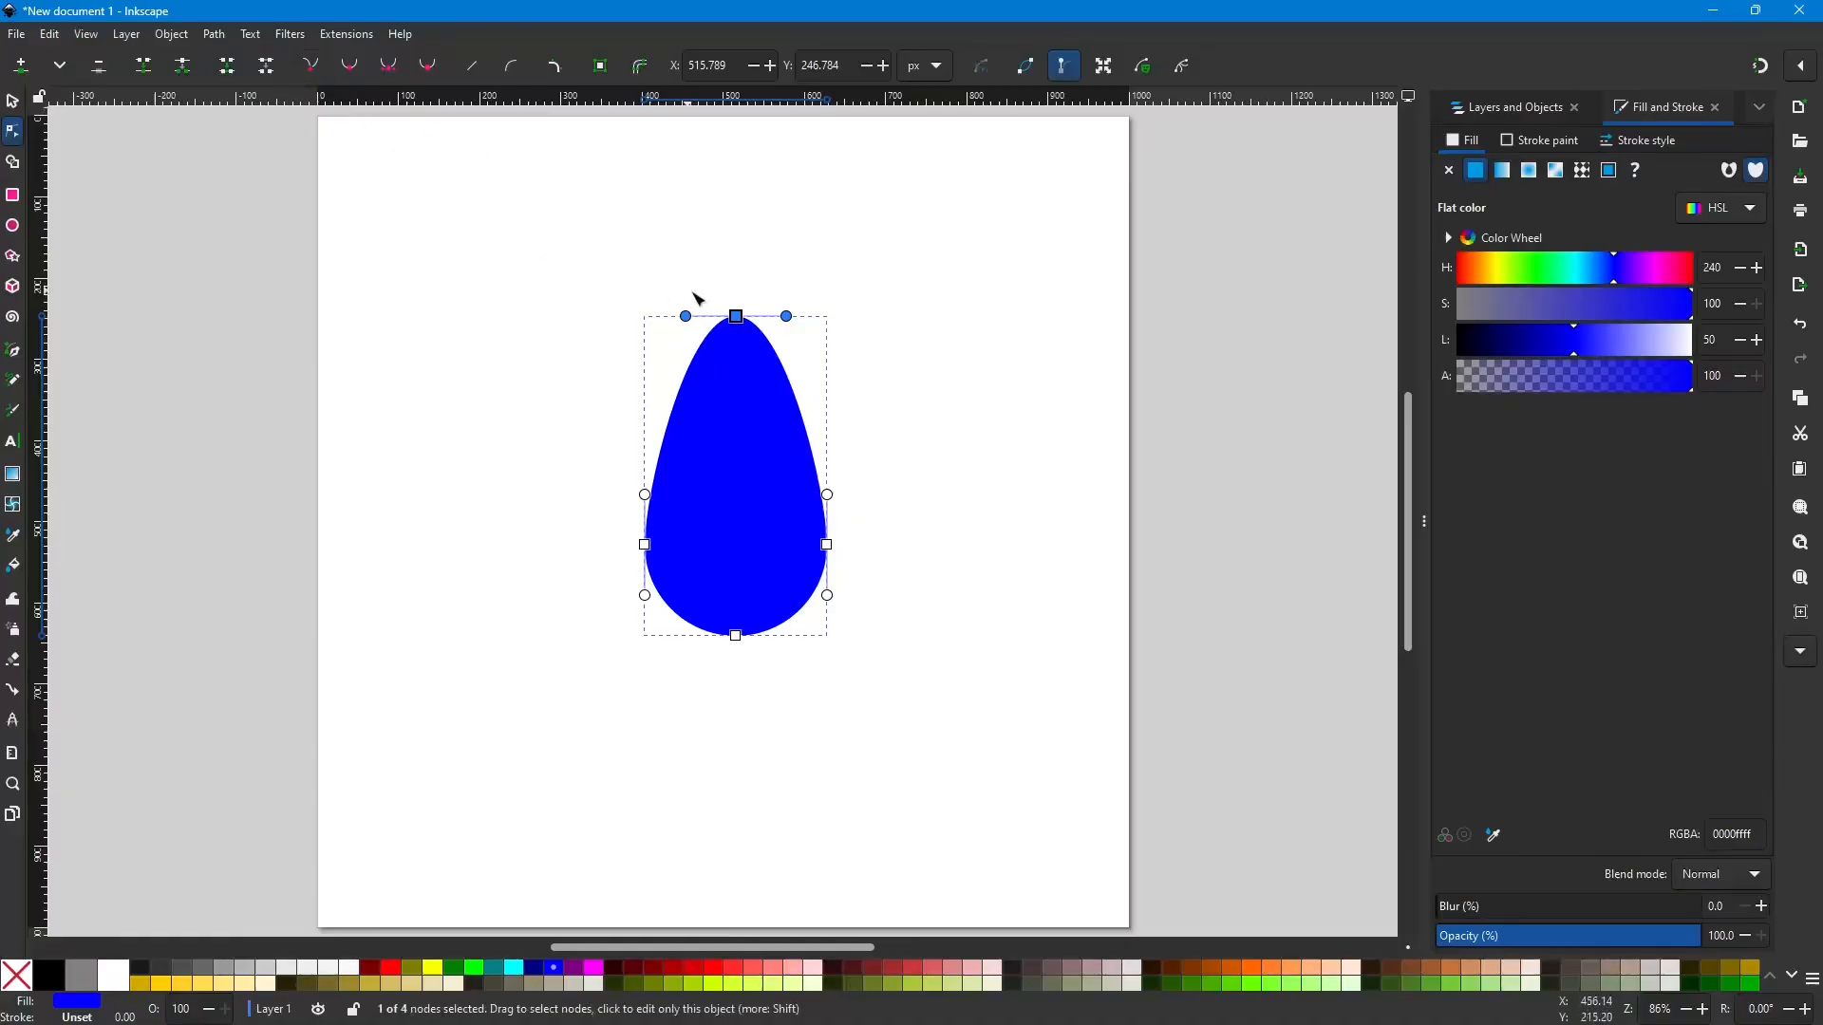
ctrl+click(737, 316)
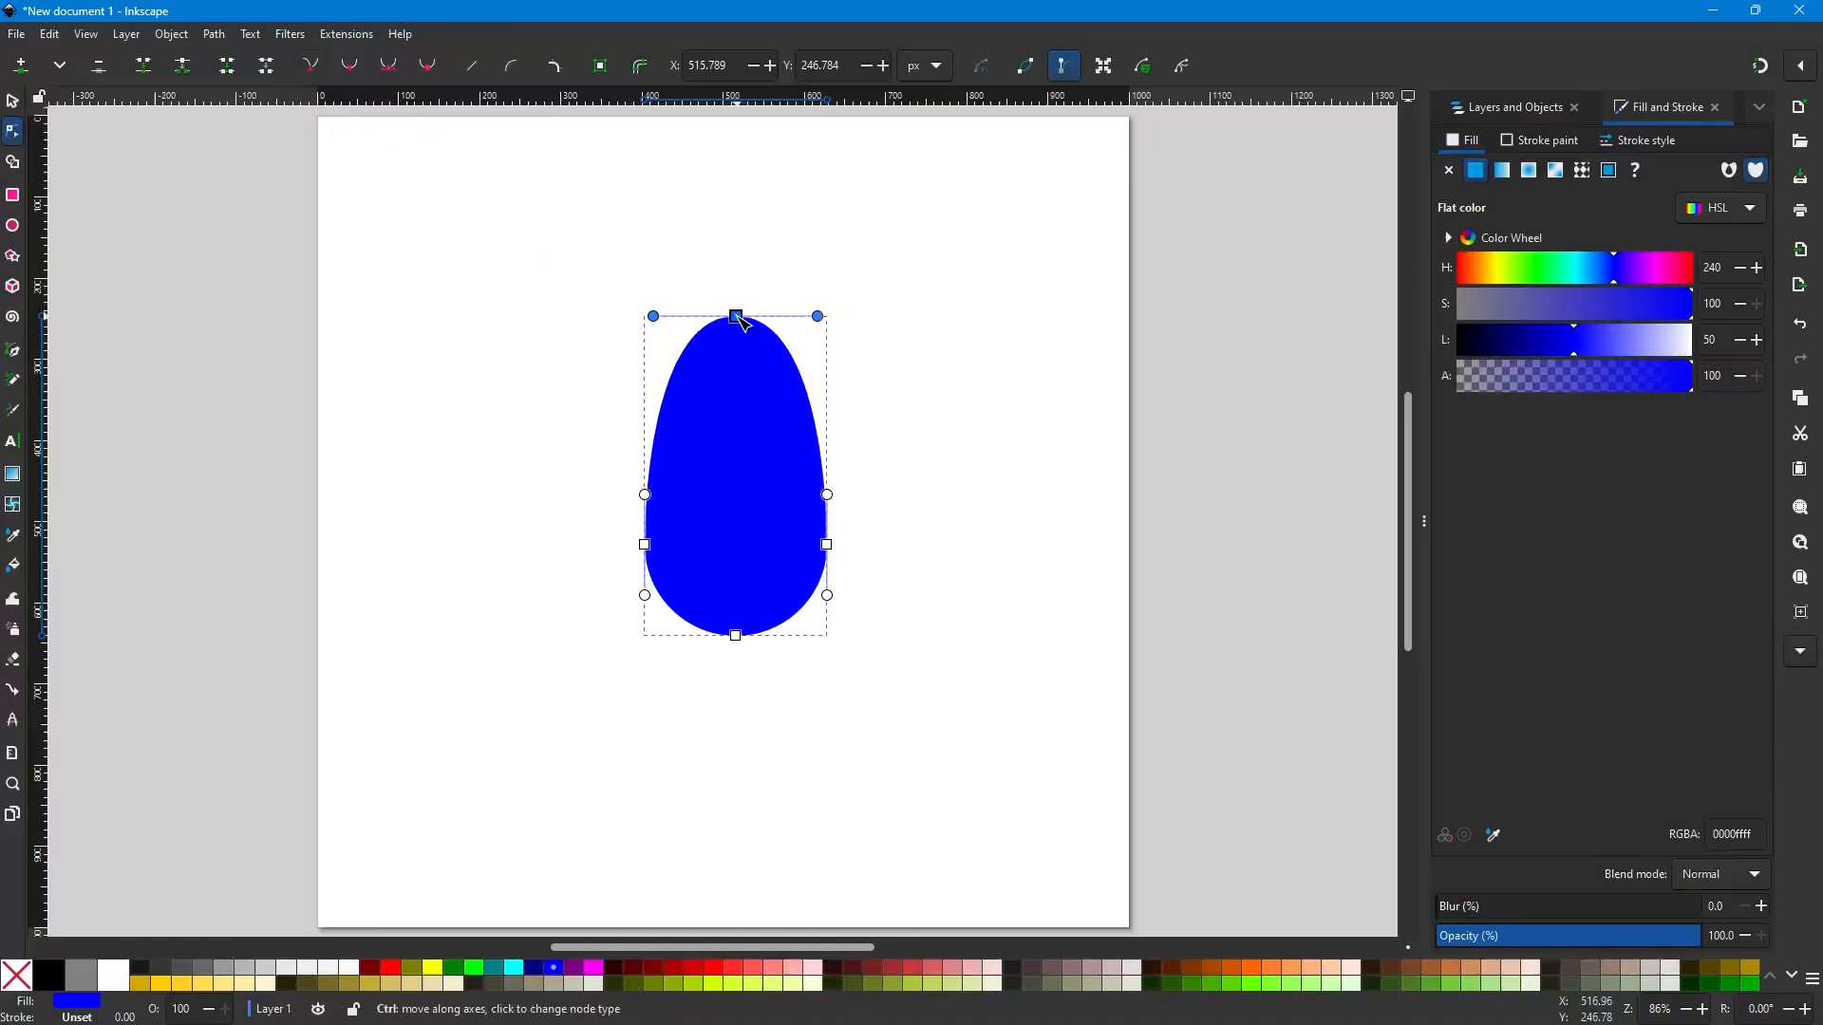
click(310, 66)
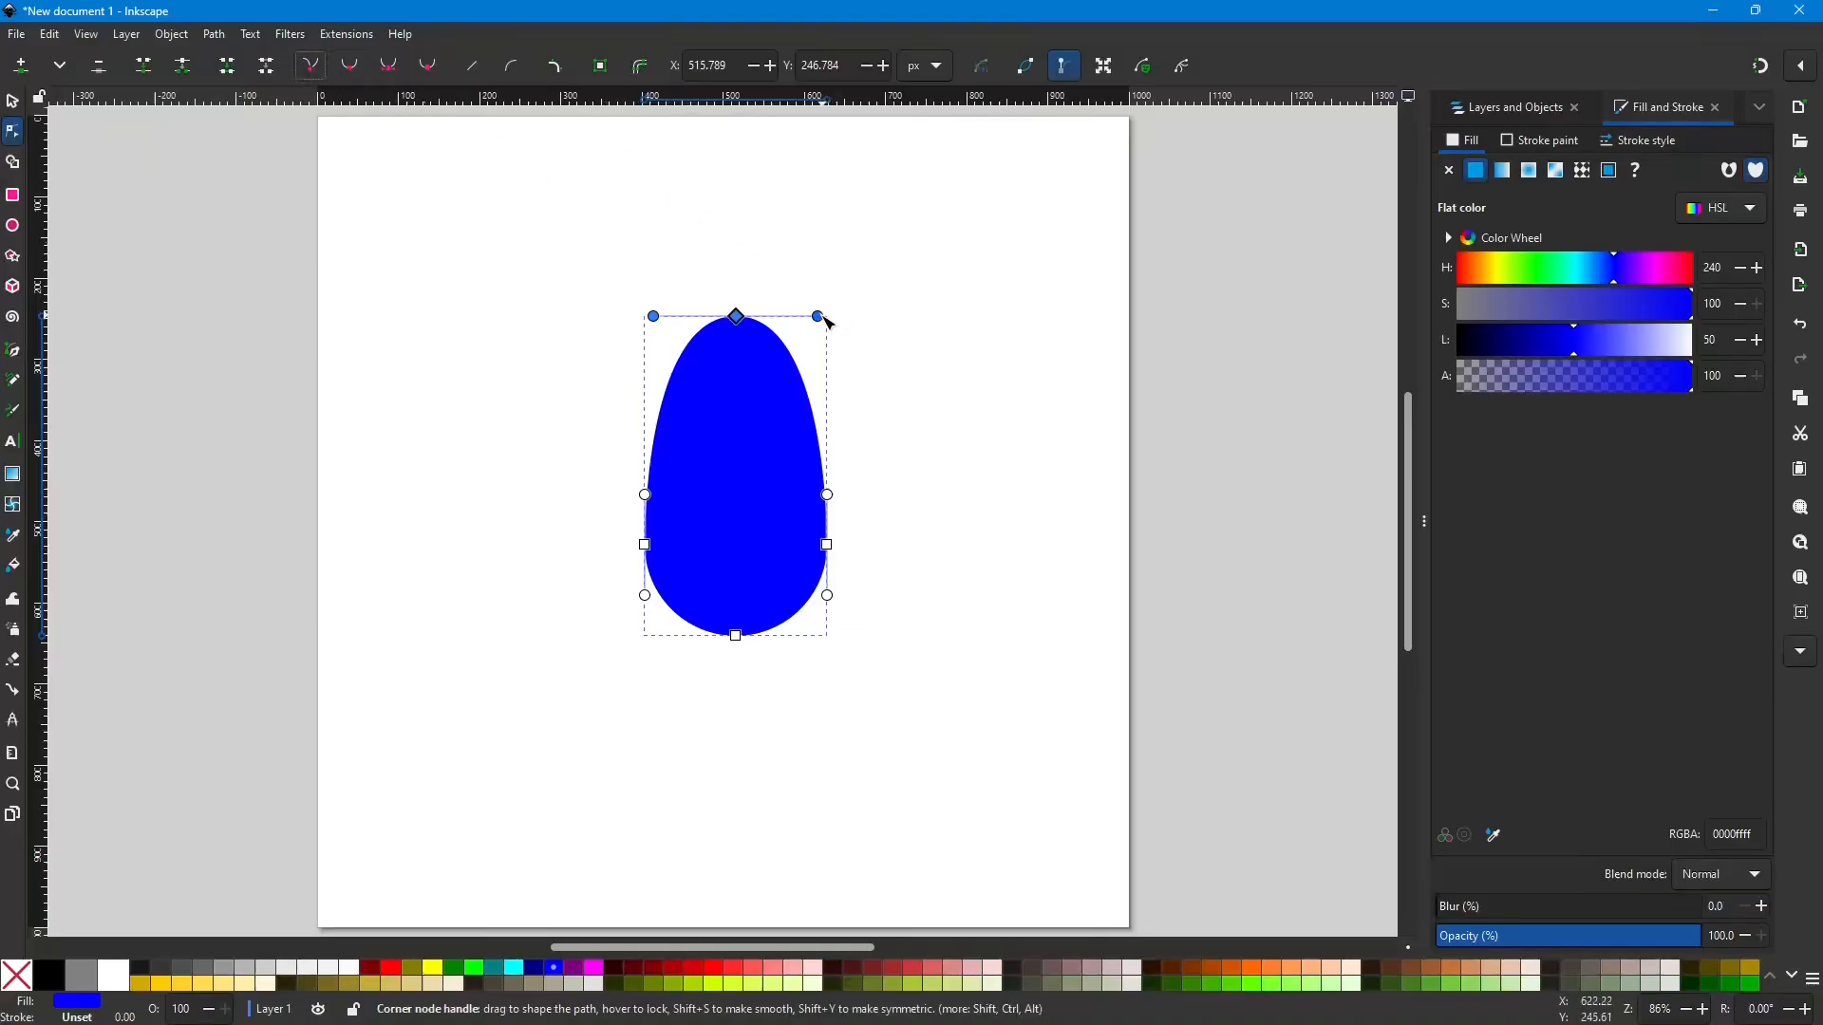
ctrl+click(653, 316)
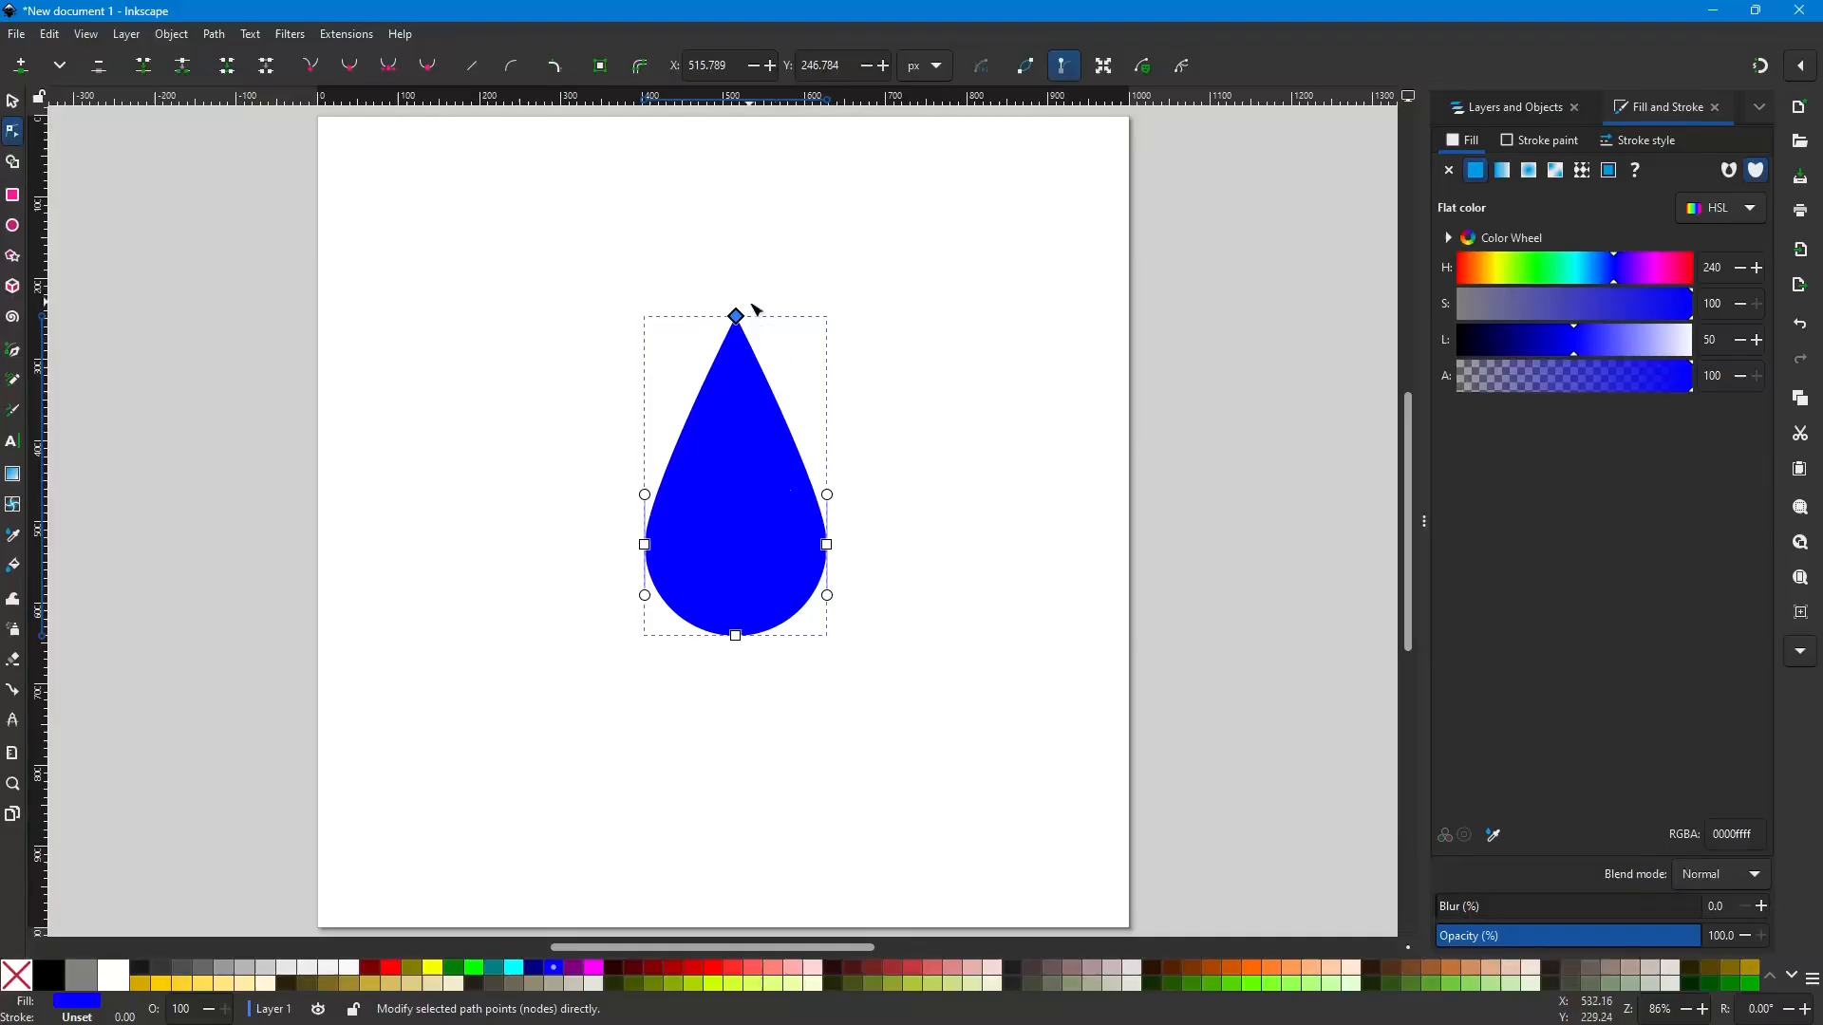
drag(738, 318, 737, 343)
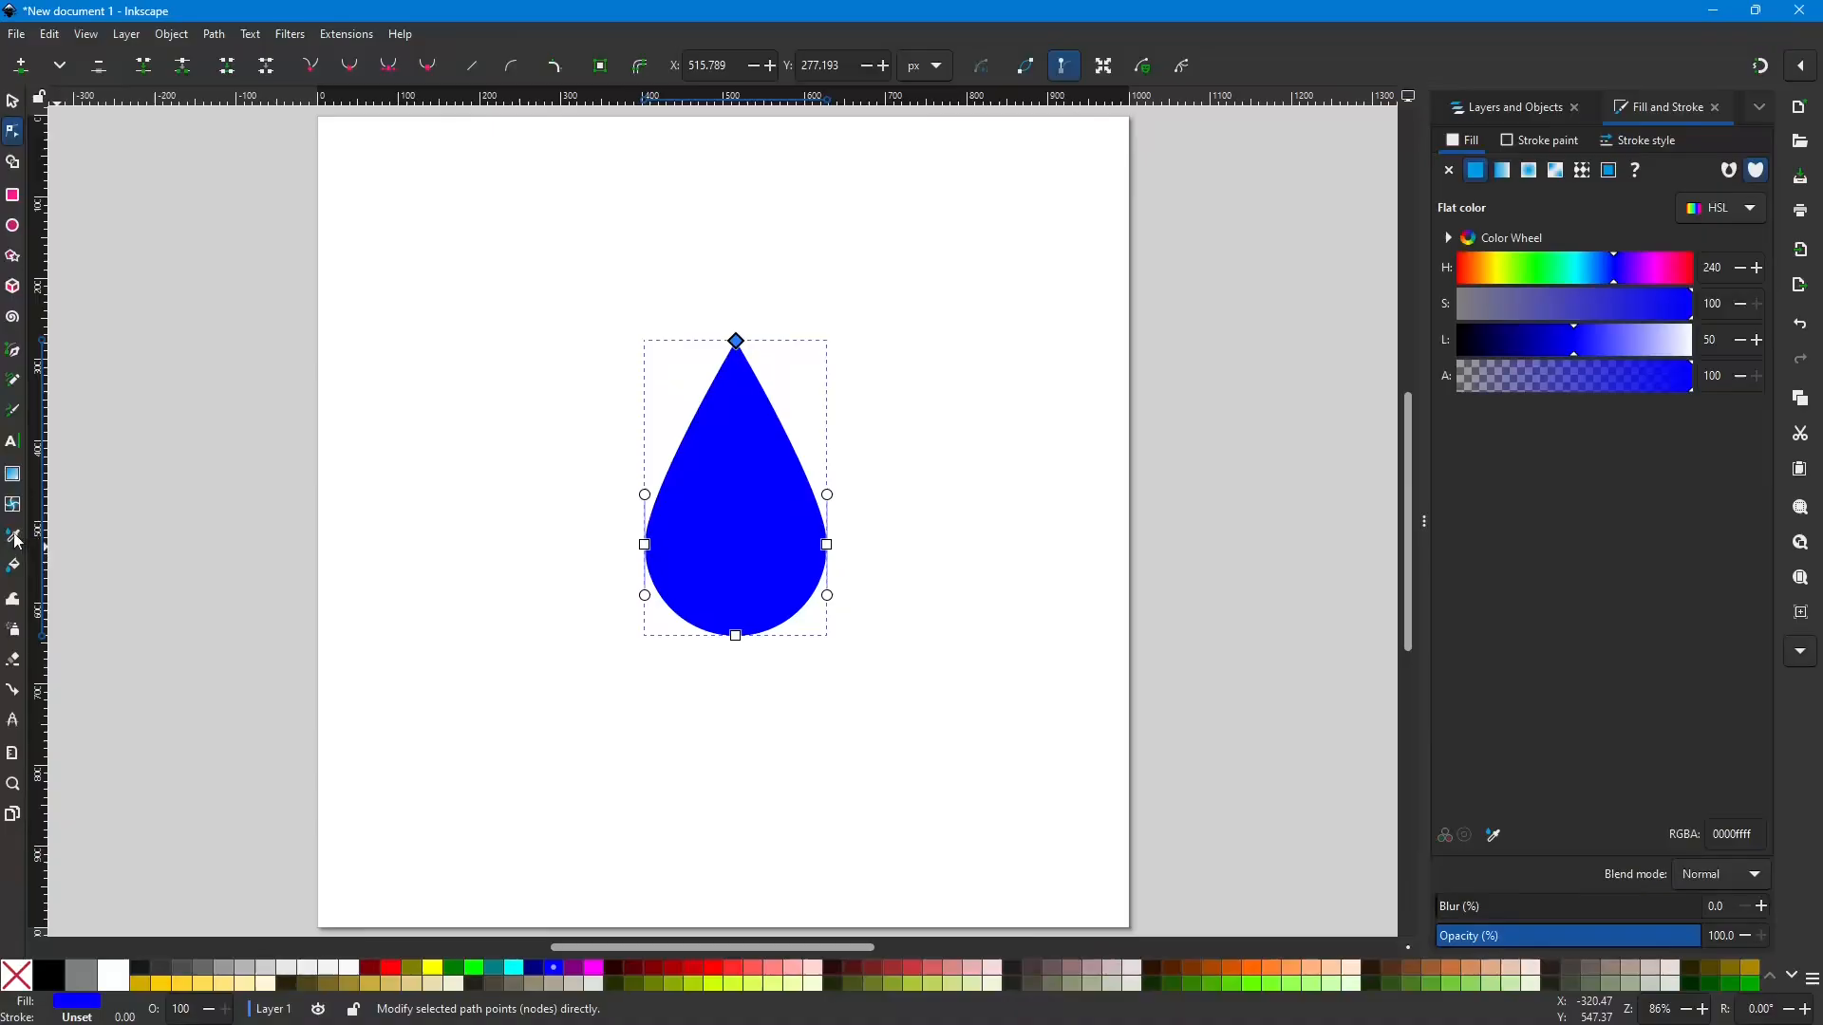
Step: Create a normal mesh gradient with 1 row and 1 column on the teardrop's fill and select its lower-left corner
click(21, 499)
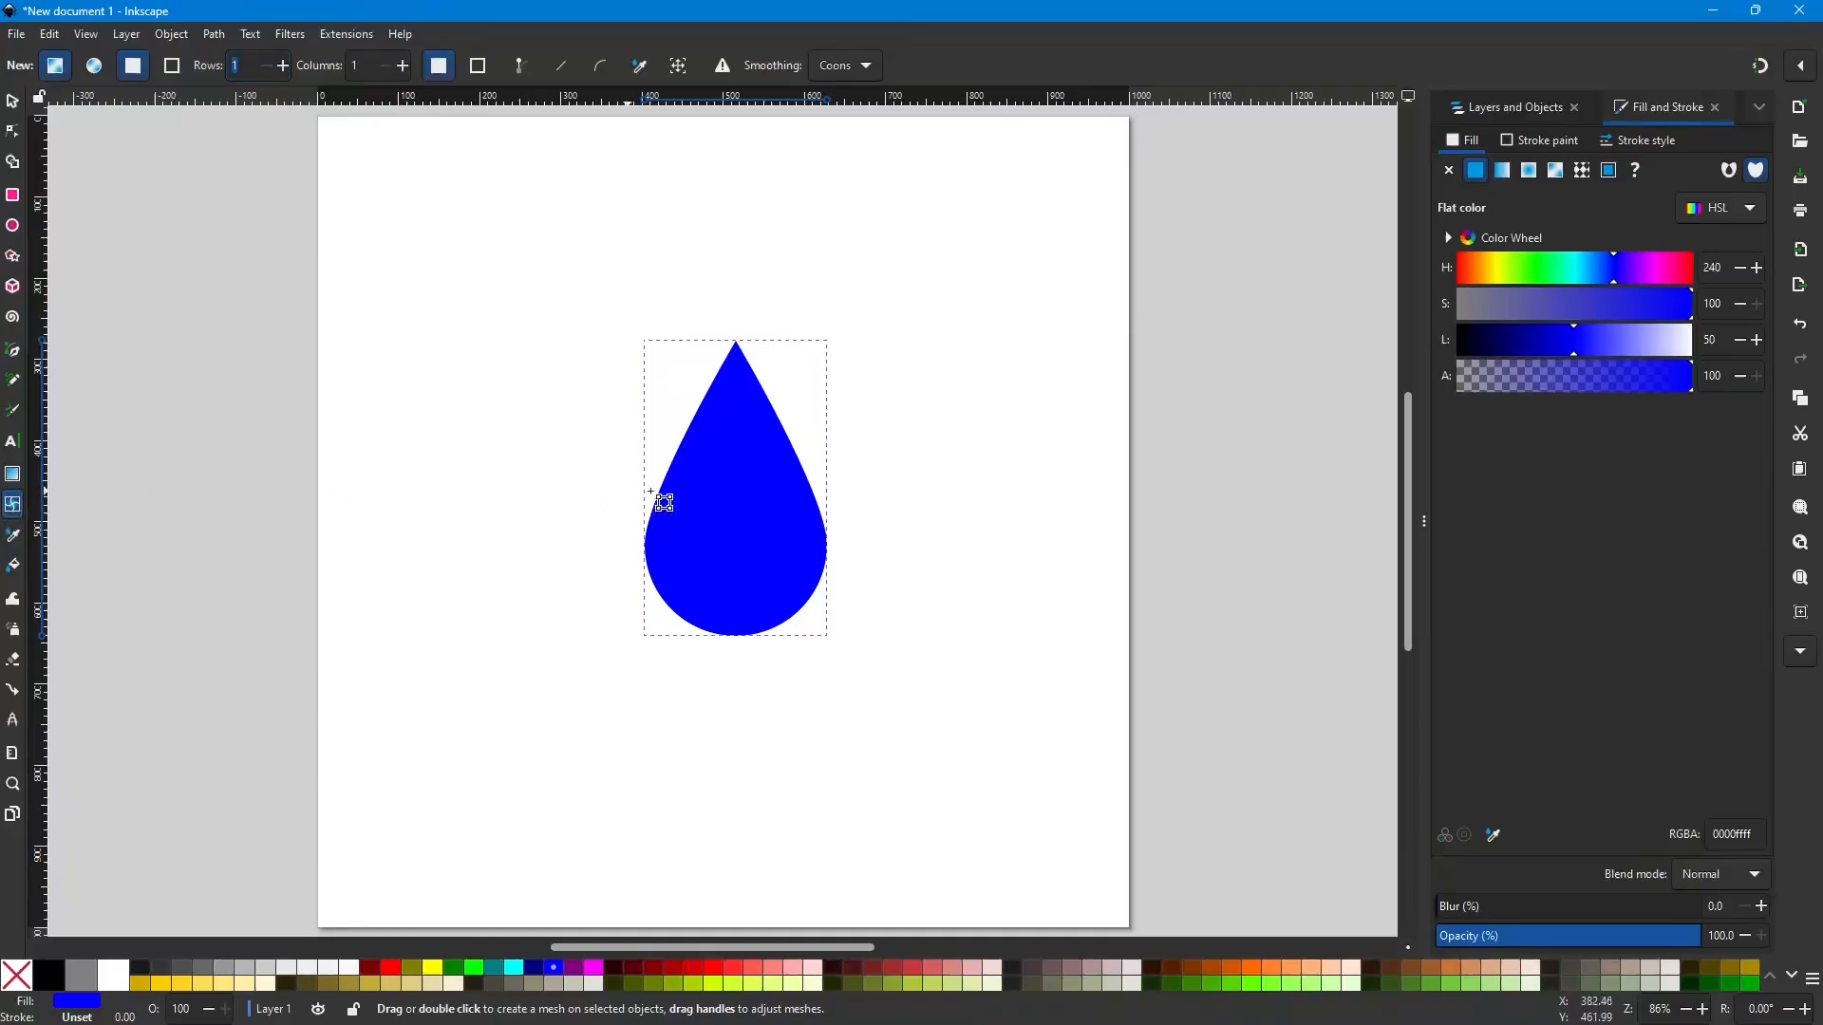
double_click(749, 526)
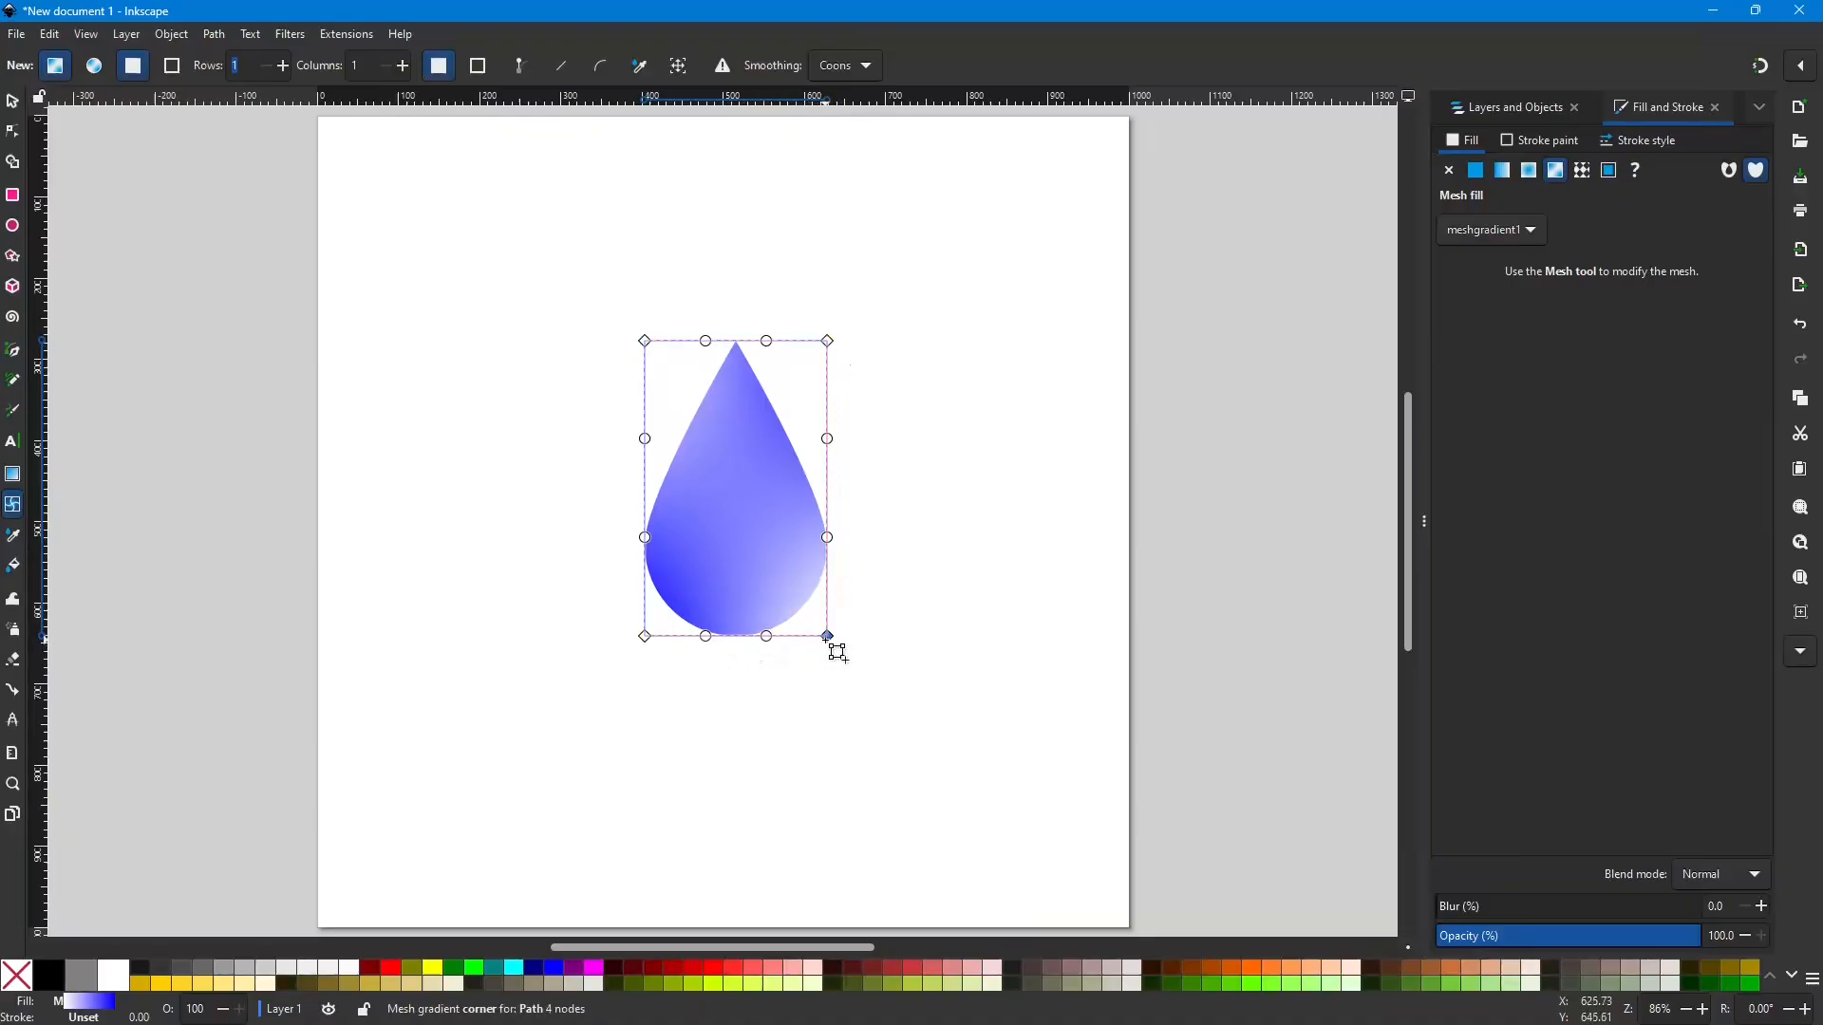
click(644, 636)
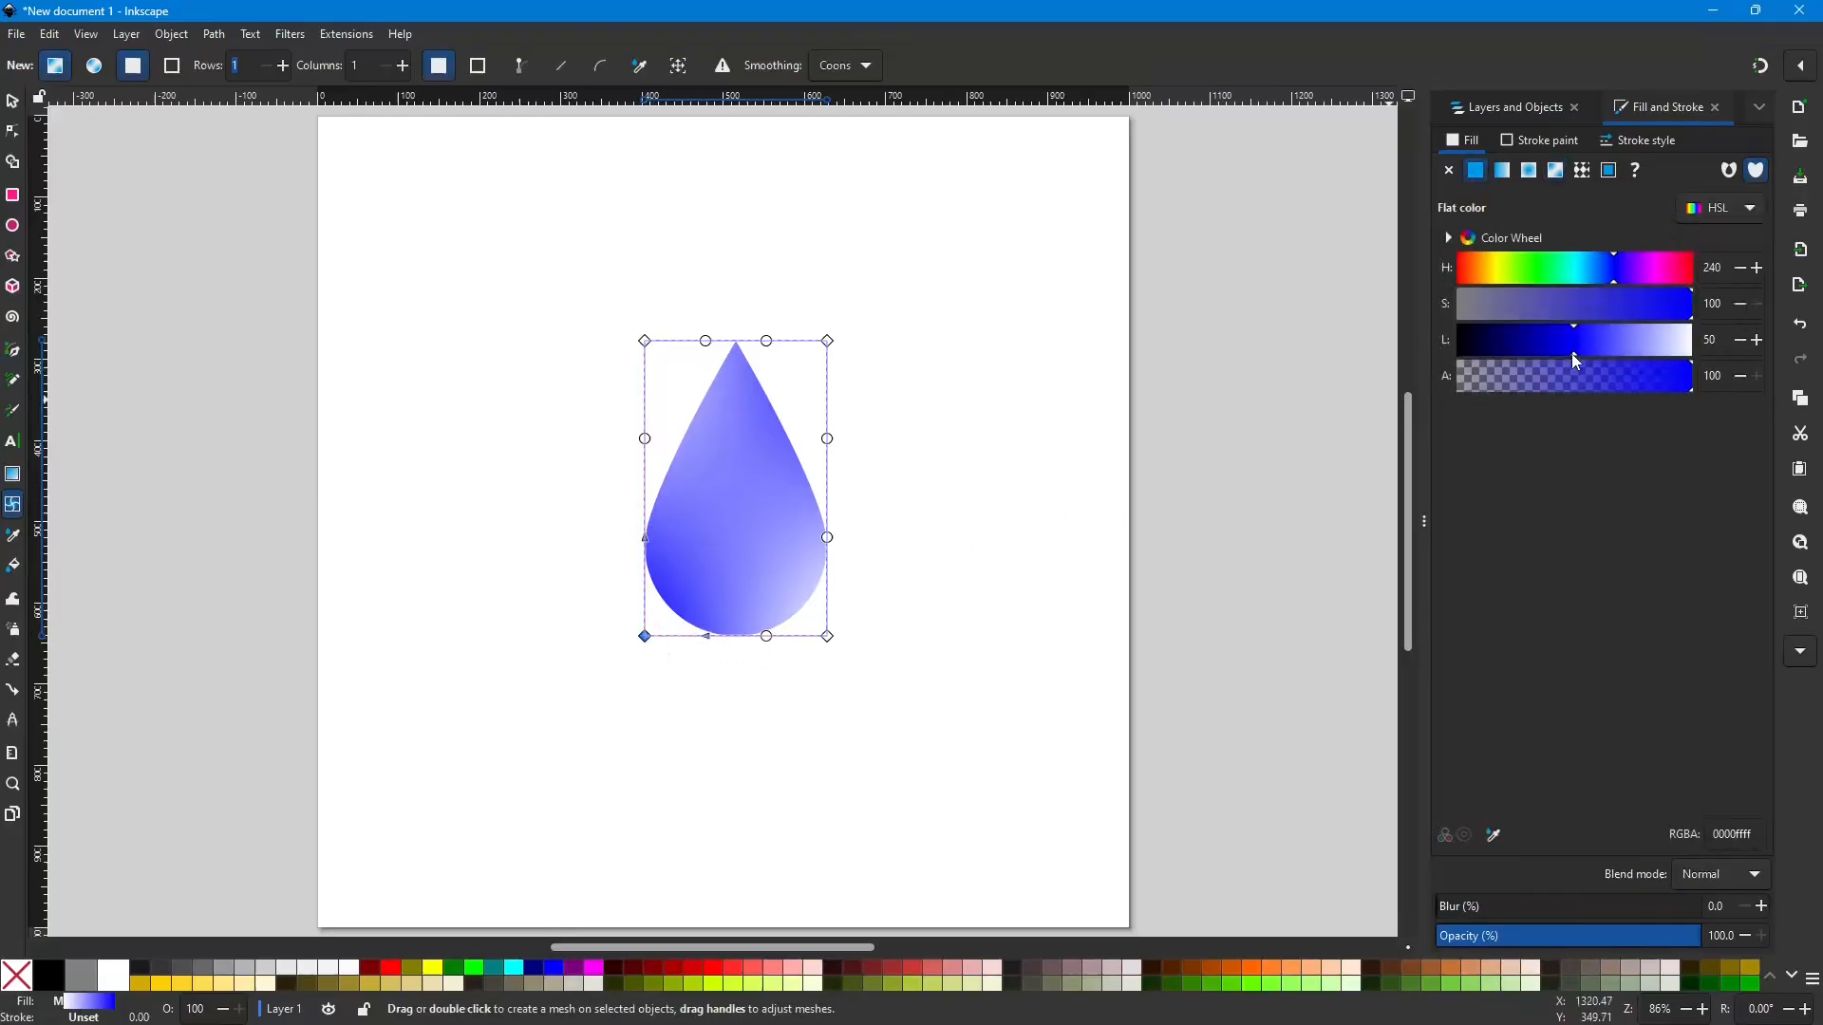
Step: Colour the mesh gradient's lower-left corner white at full alpha and both upper corners blue
drag(1575, 356, 1690, 391)
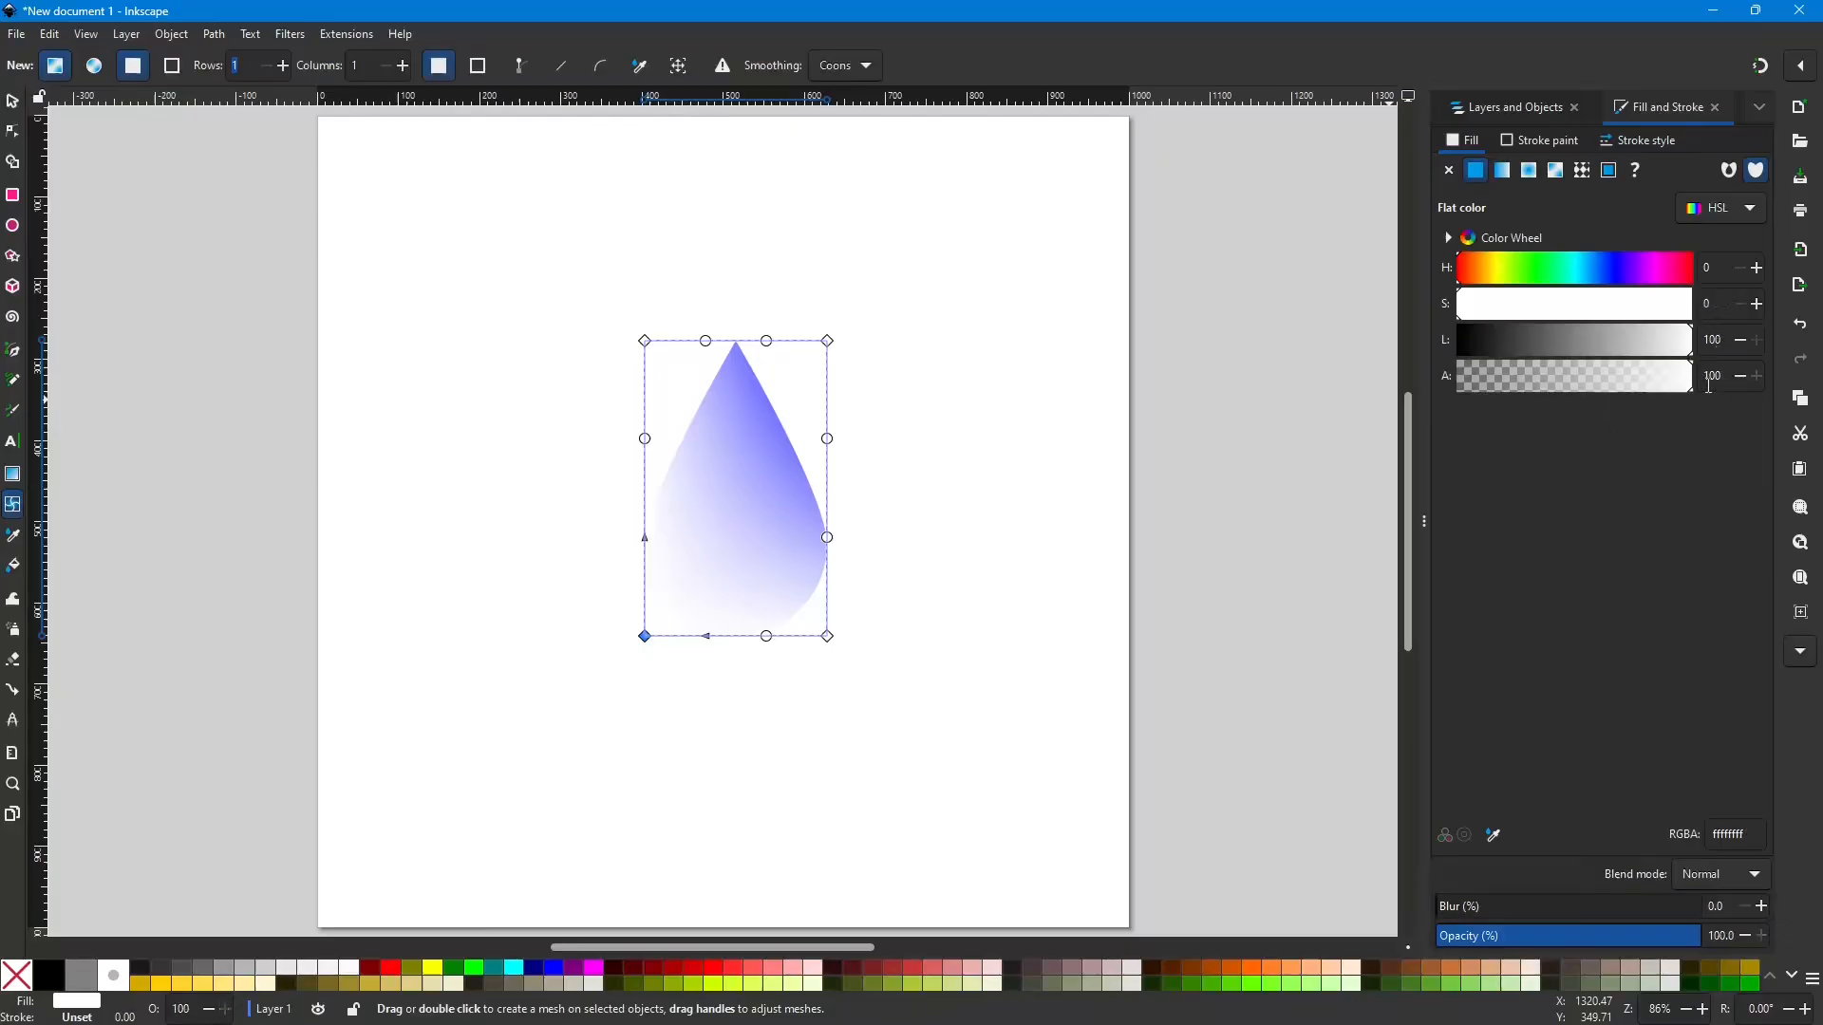
click(829, 342)
click(647, 343)
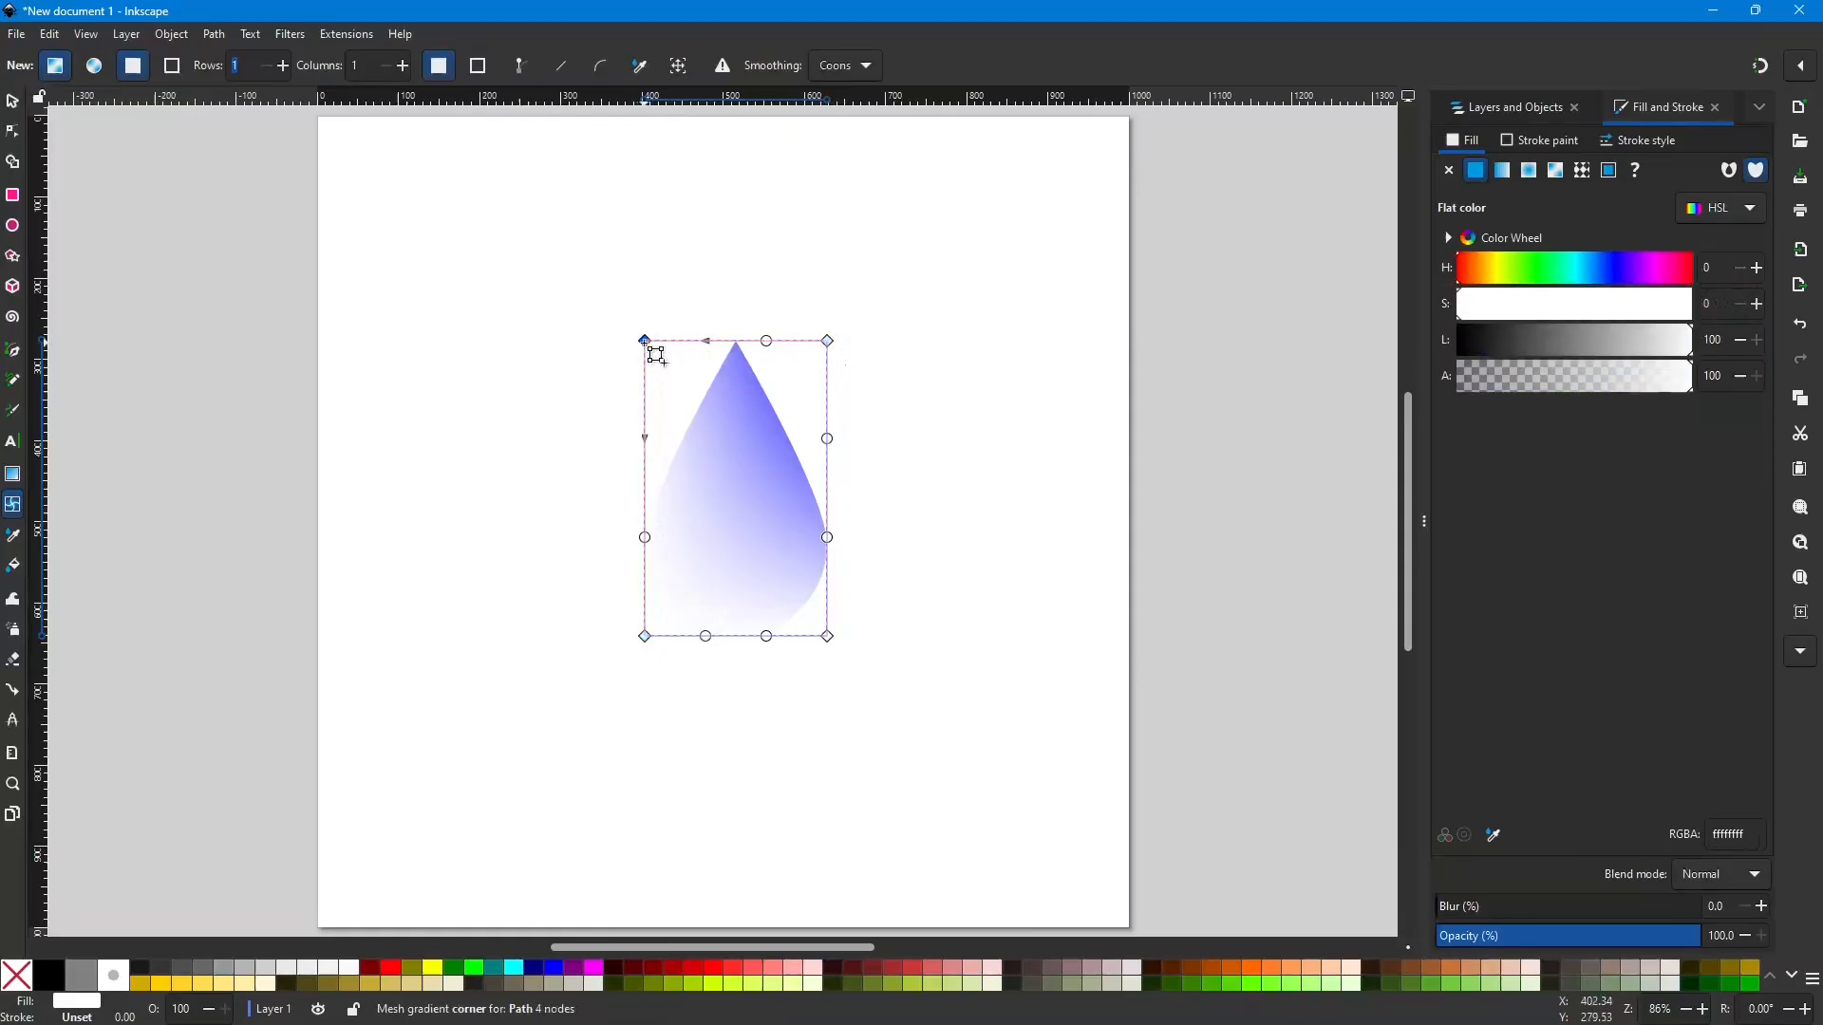
click(551, 966)
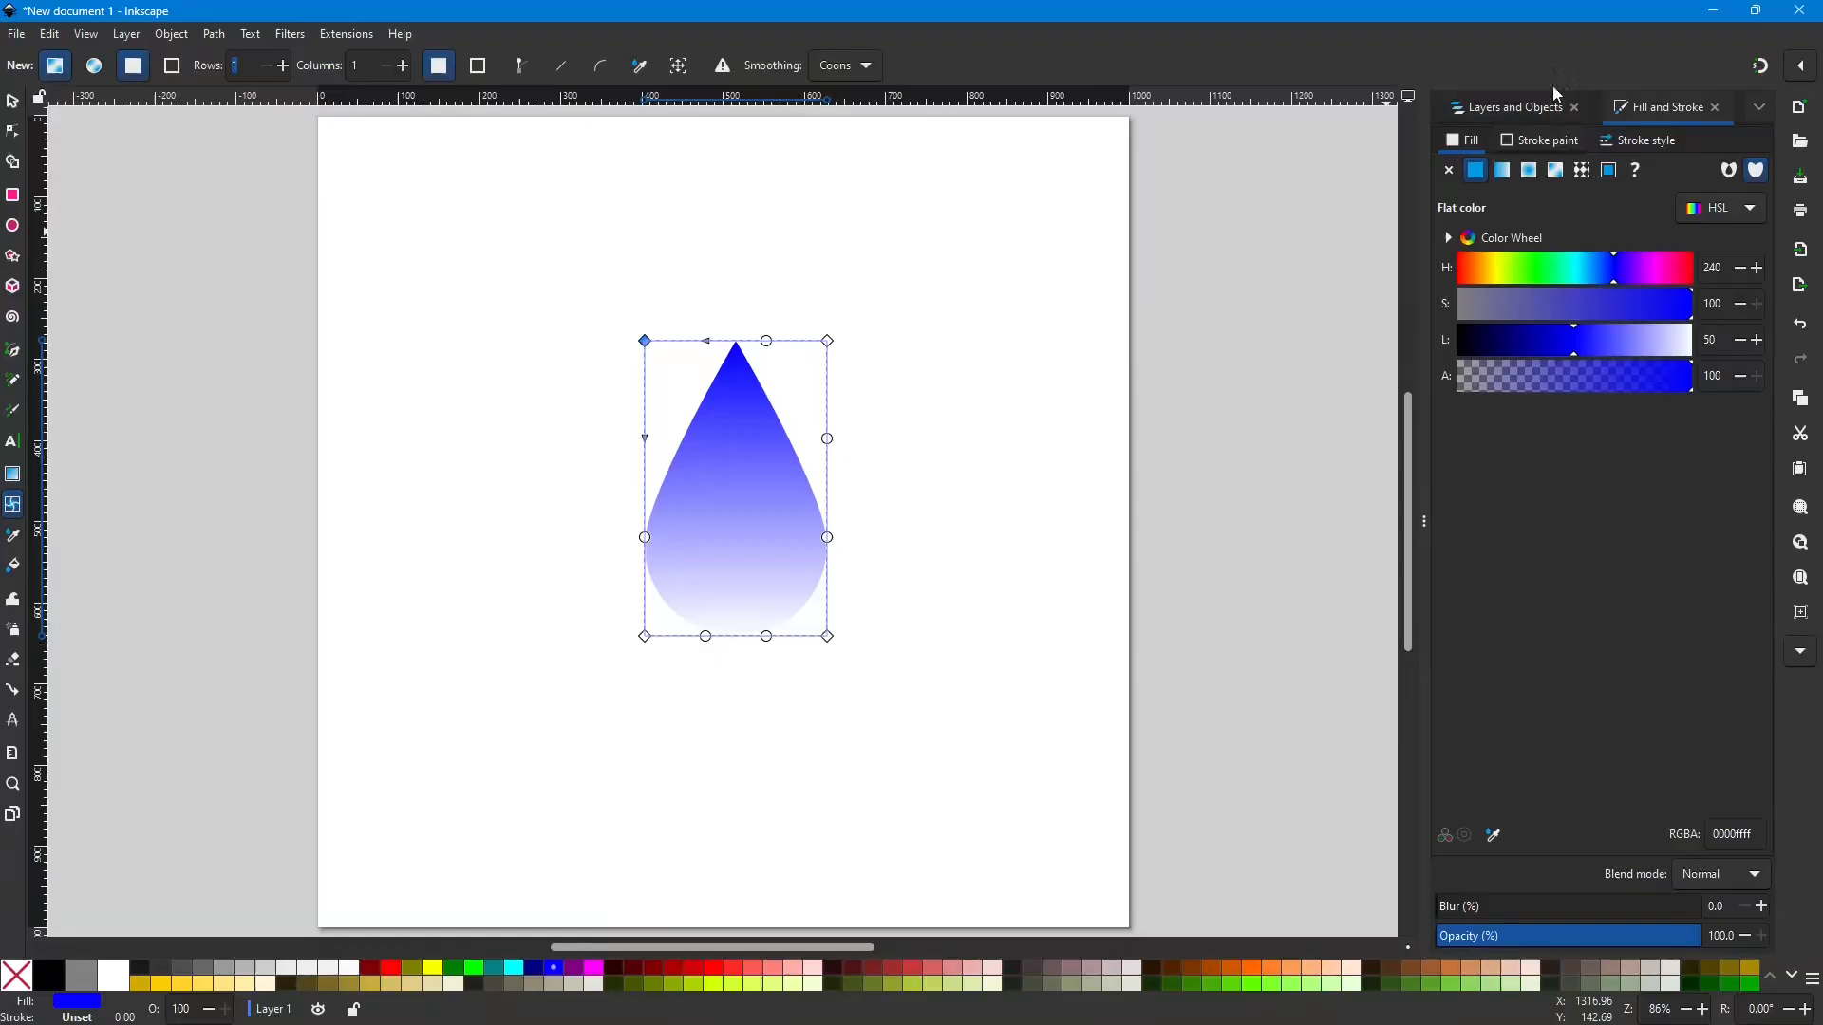
Step: Duplicate the mesh-filled teardrop and place path1 above the copy in the object order
click(1511, 112)
click(1512, 203)
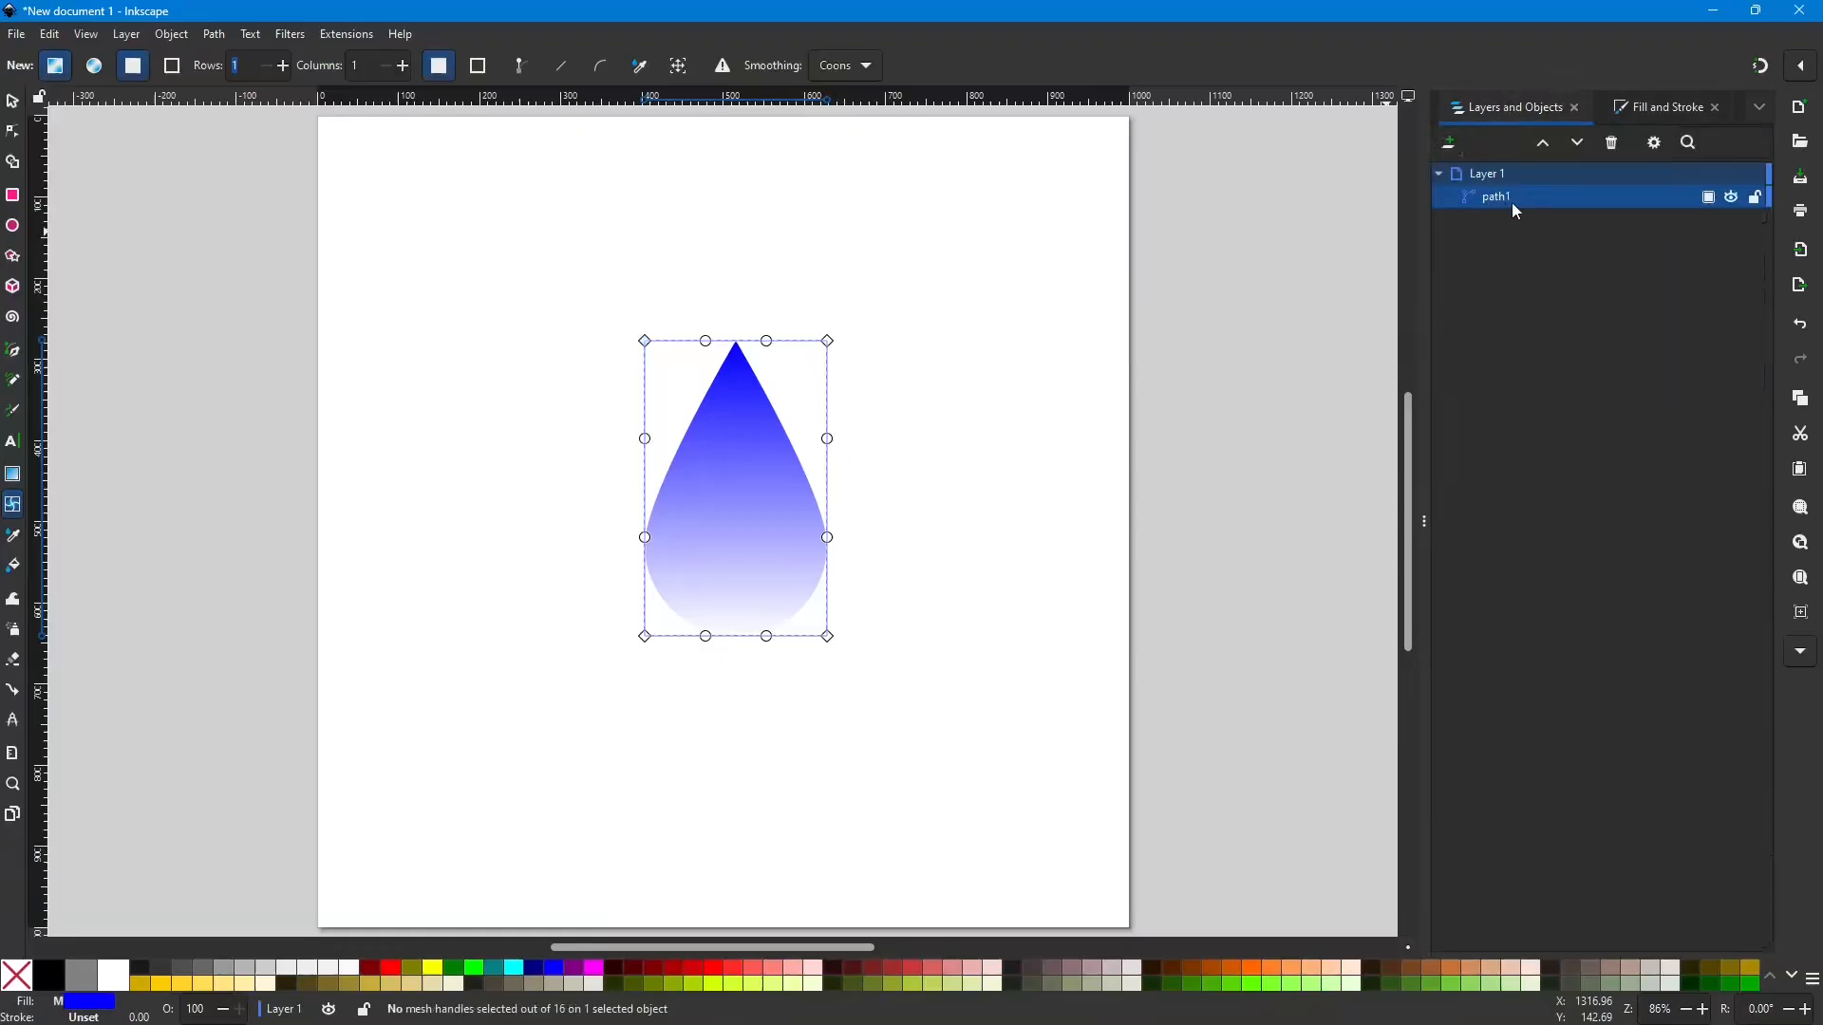
key(ctrl+d)
click(1502, 222)
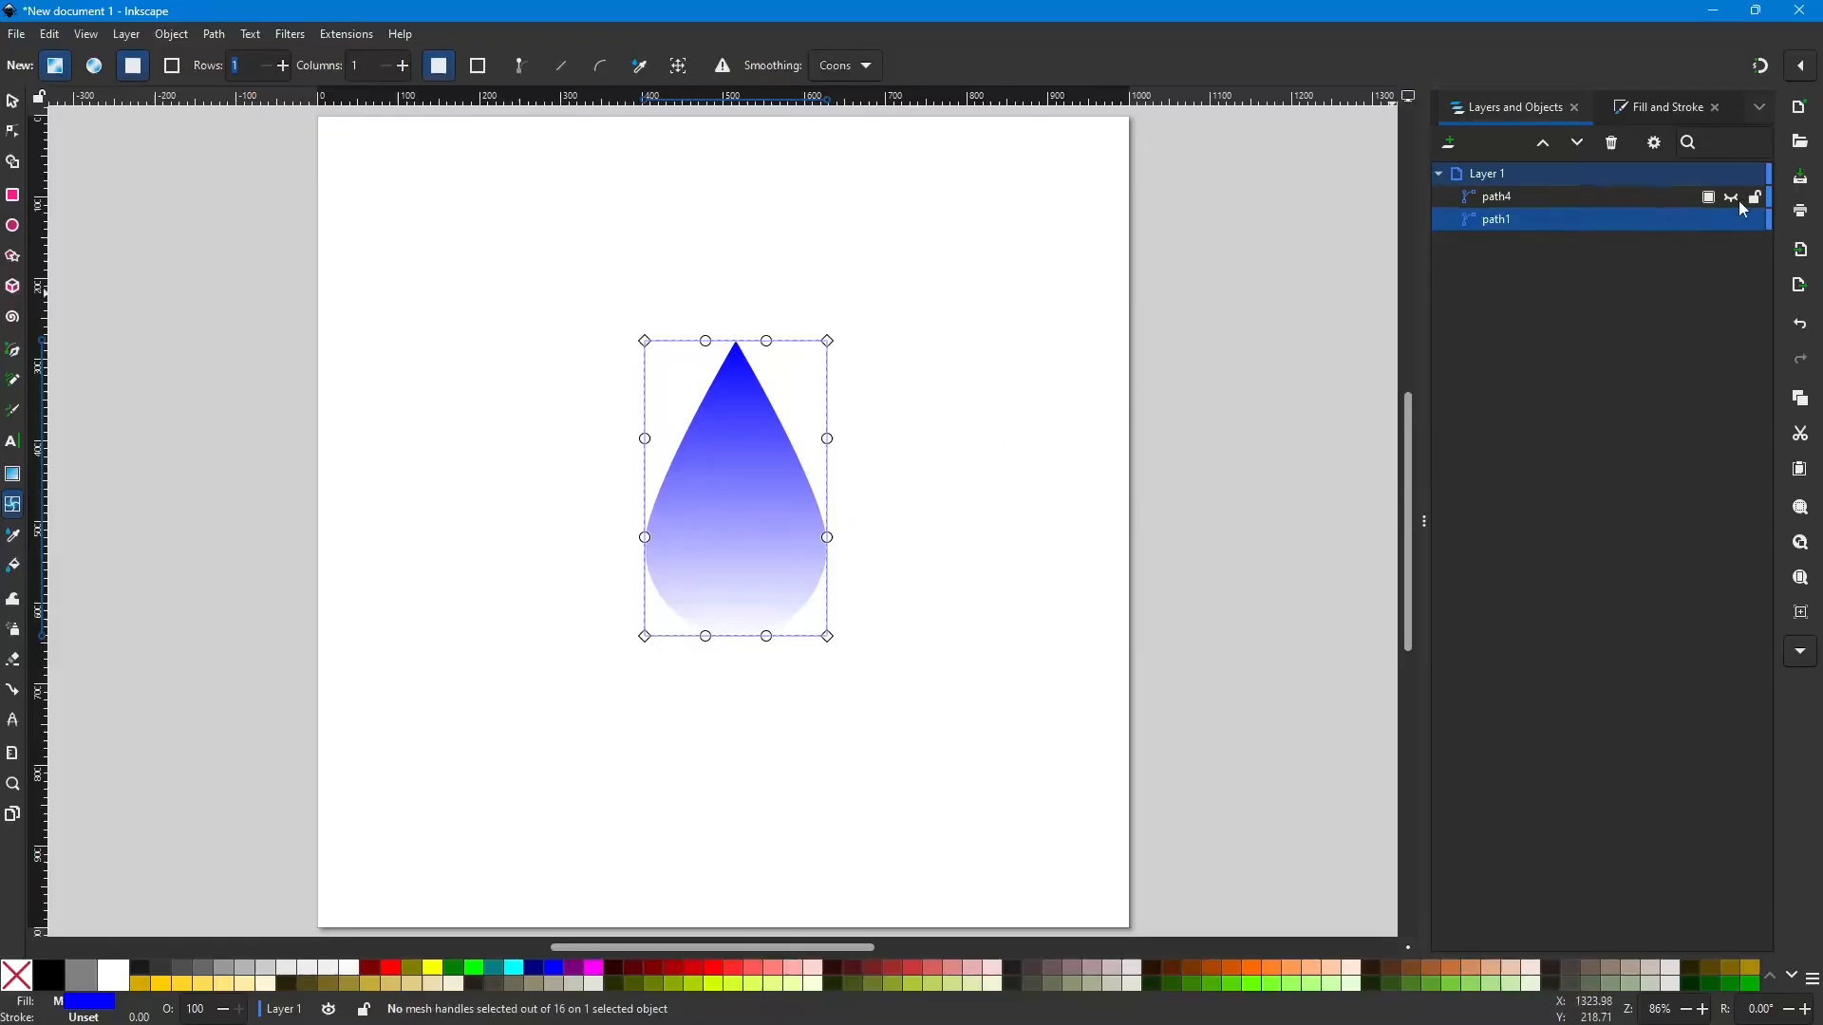
drag(1593, 196, 1505, 207)
click(1534, 207)
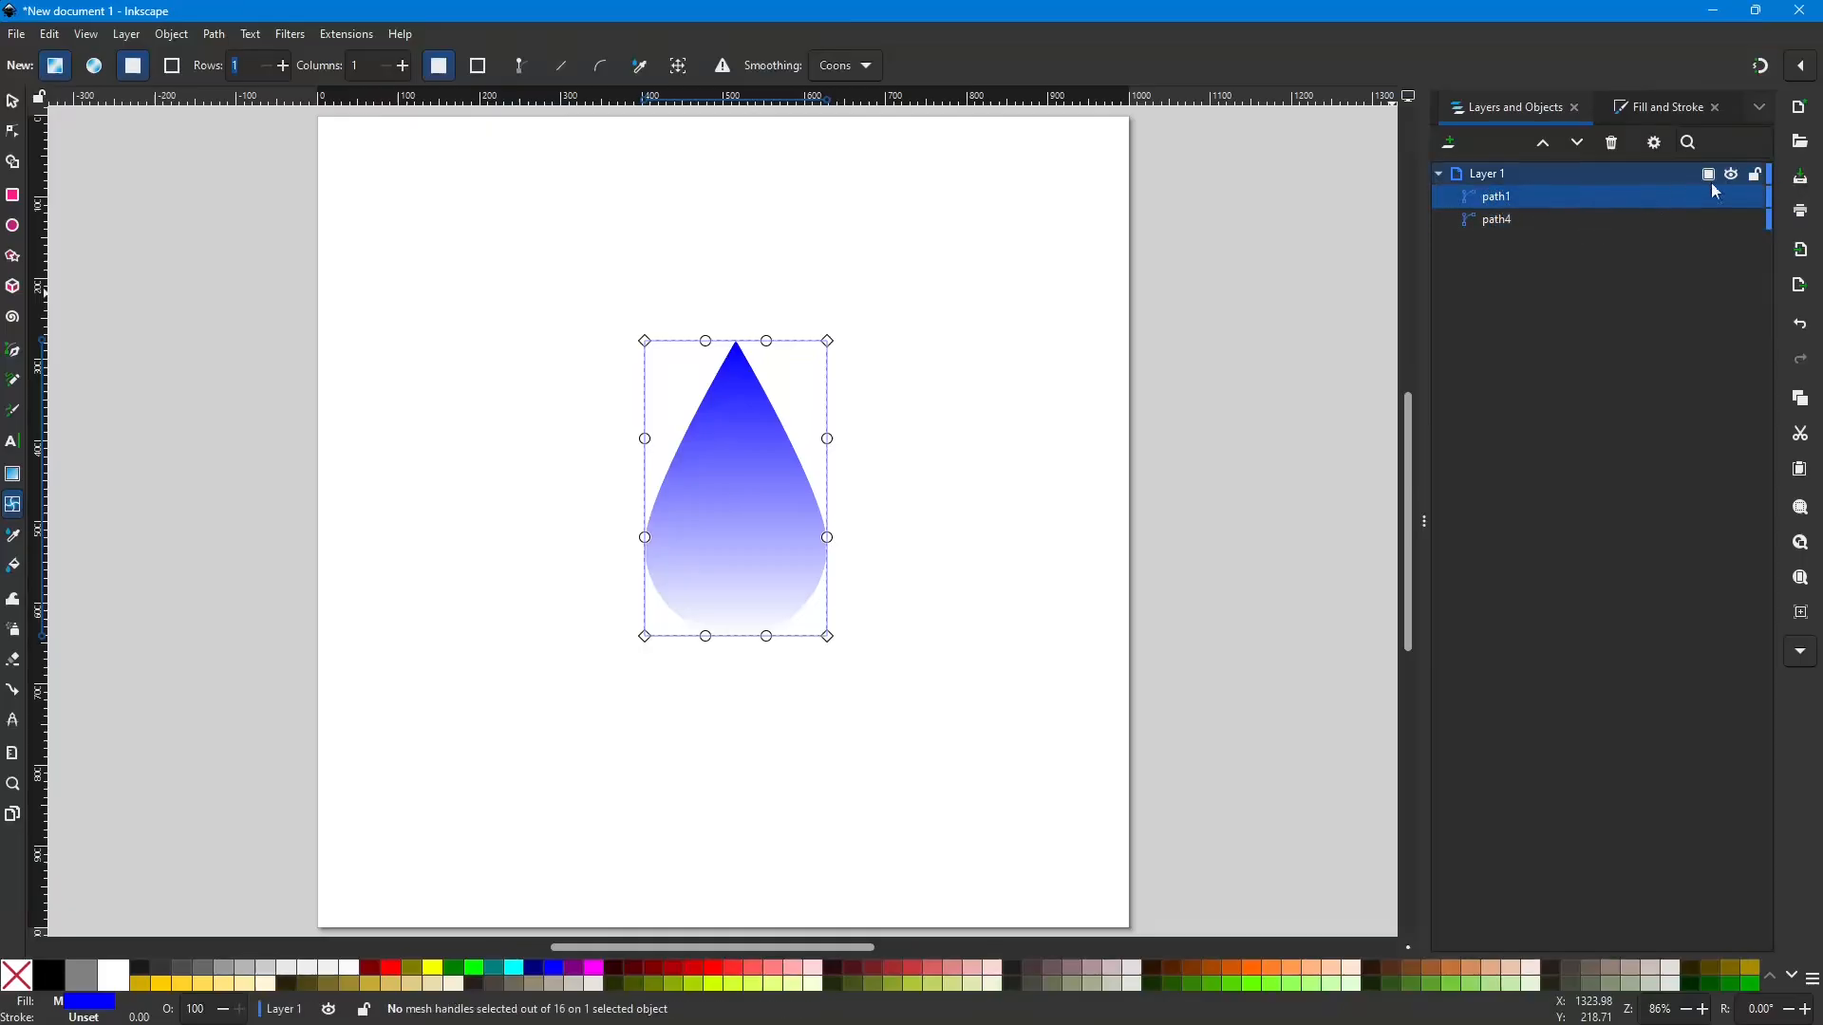
Step: With path1 temporarily hidden, give the lower teardrop copy a flat blue fill, and show and select path1 again
click(1734, 199)
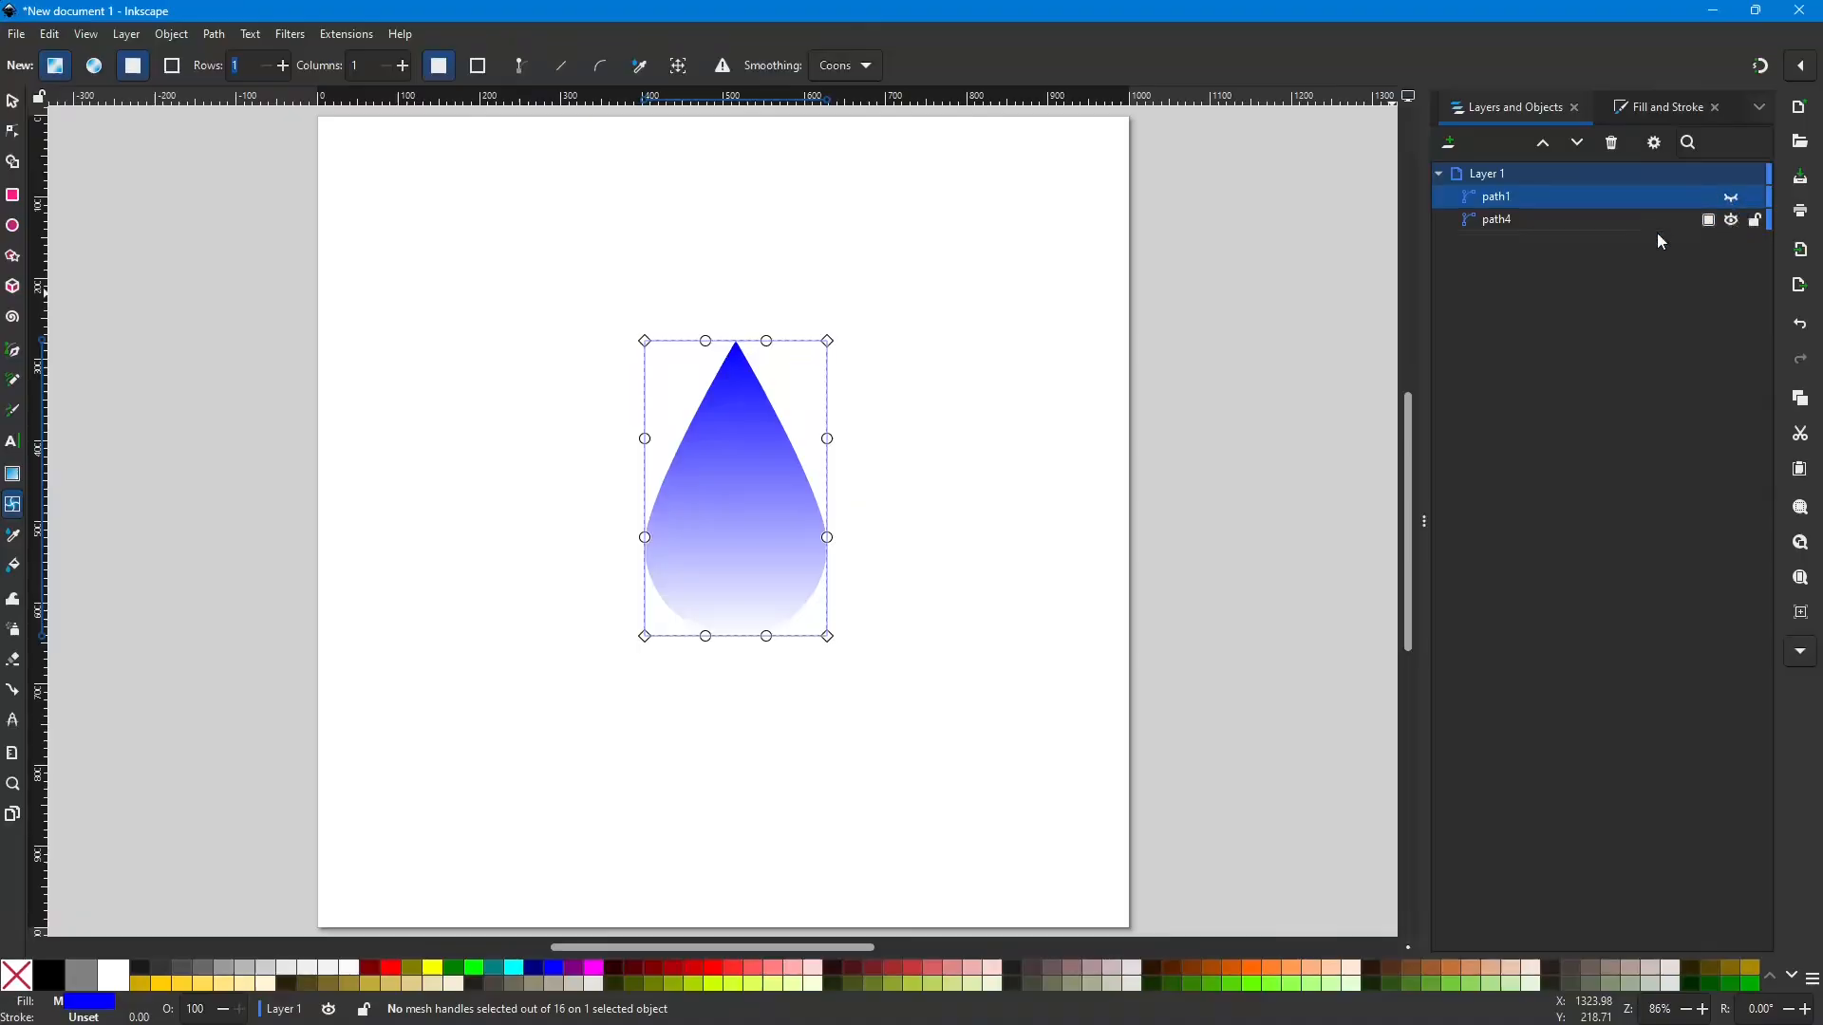
click(1575, 220)
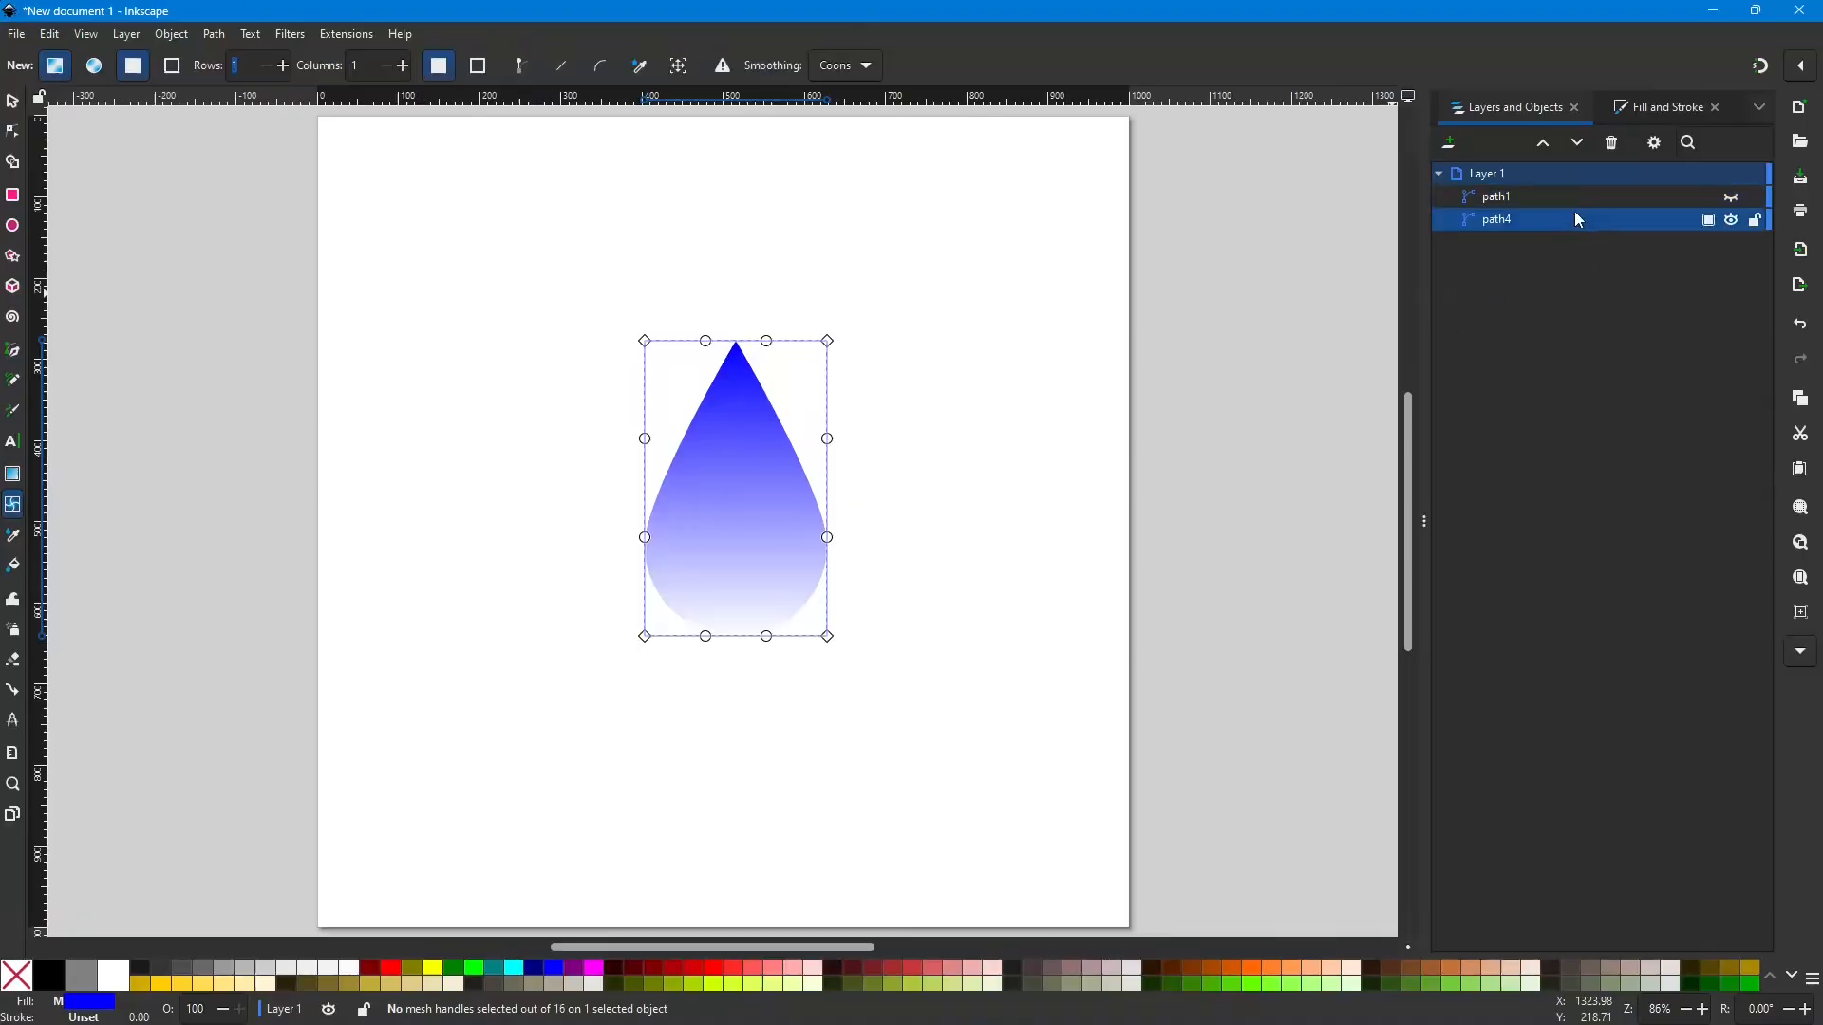
click(1657, 109)
click(1476, 171)
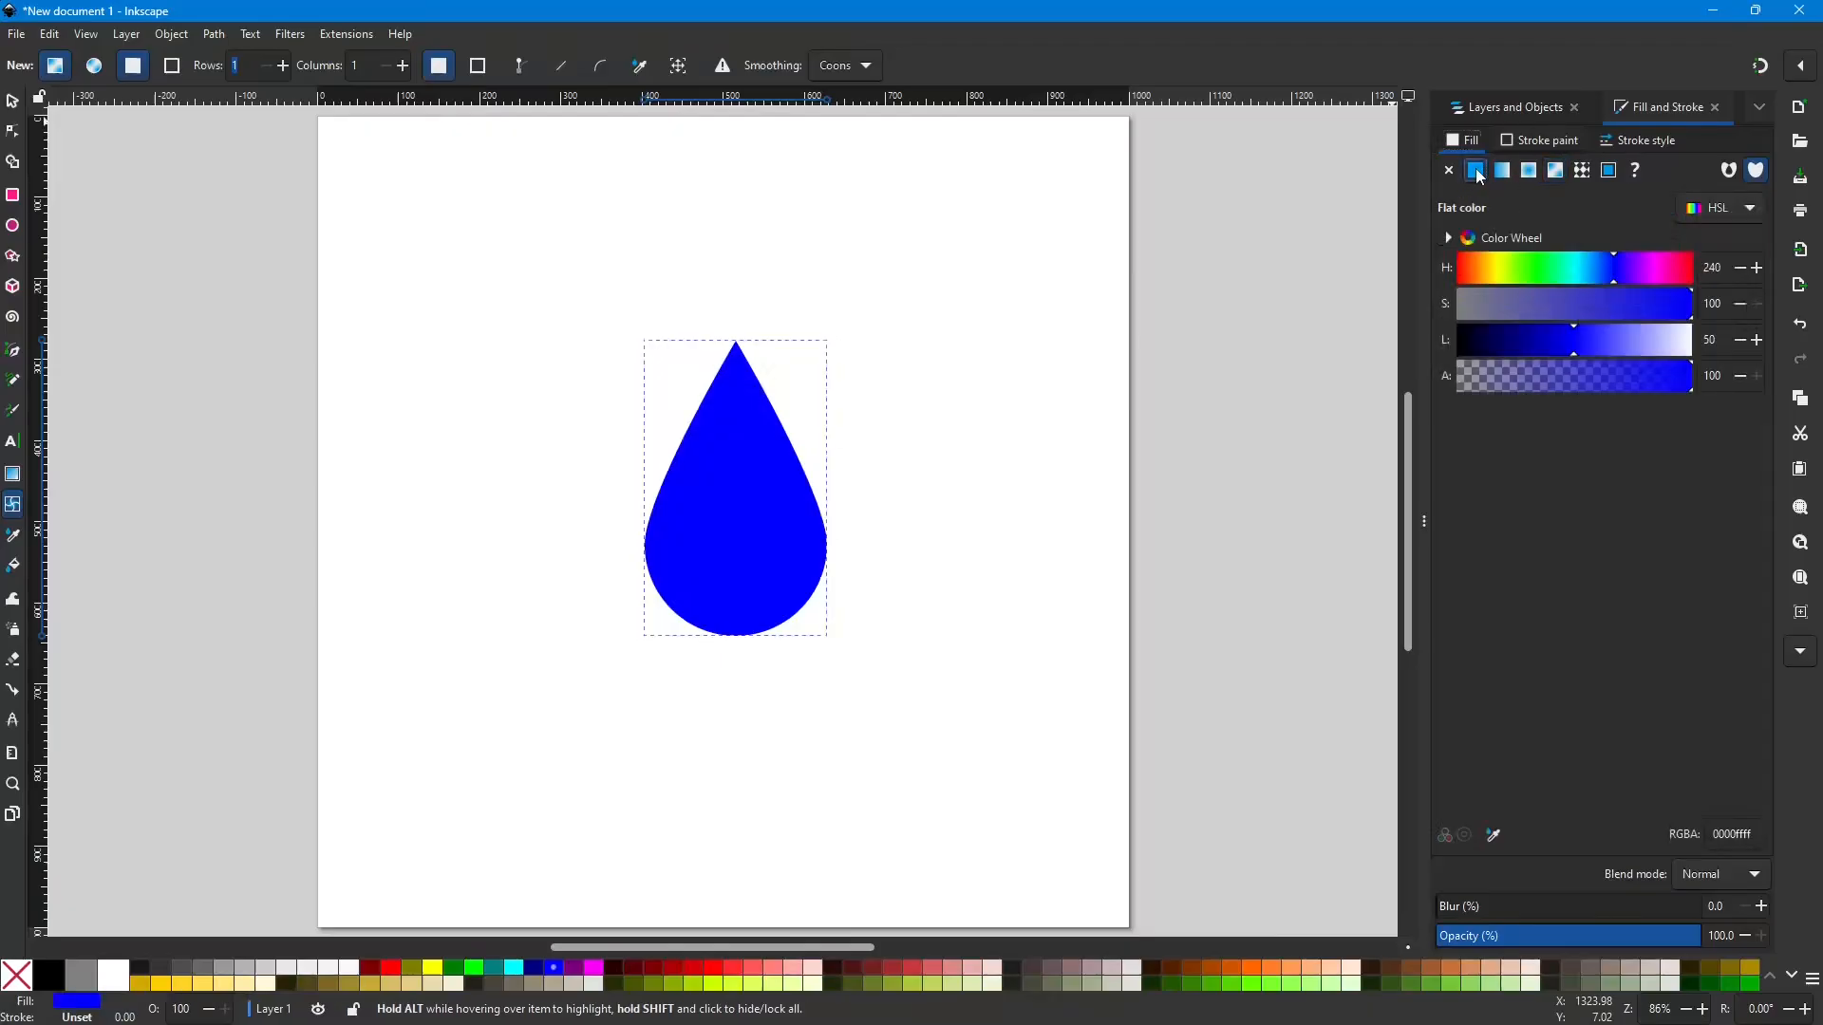
click(1508, 106)
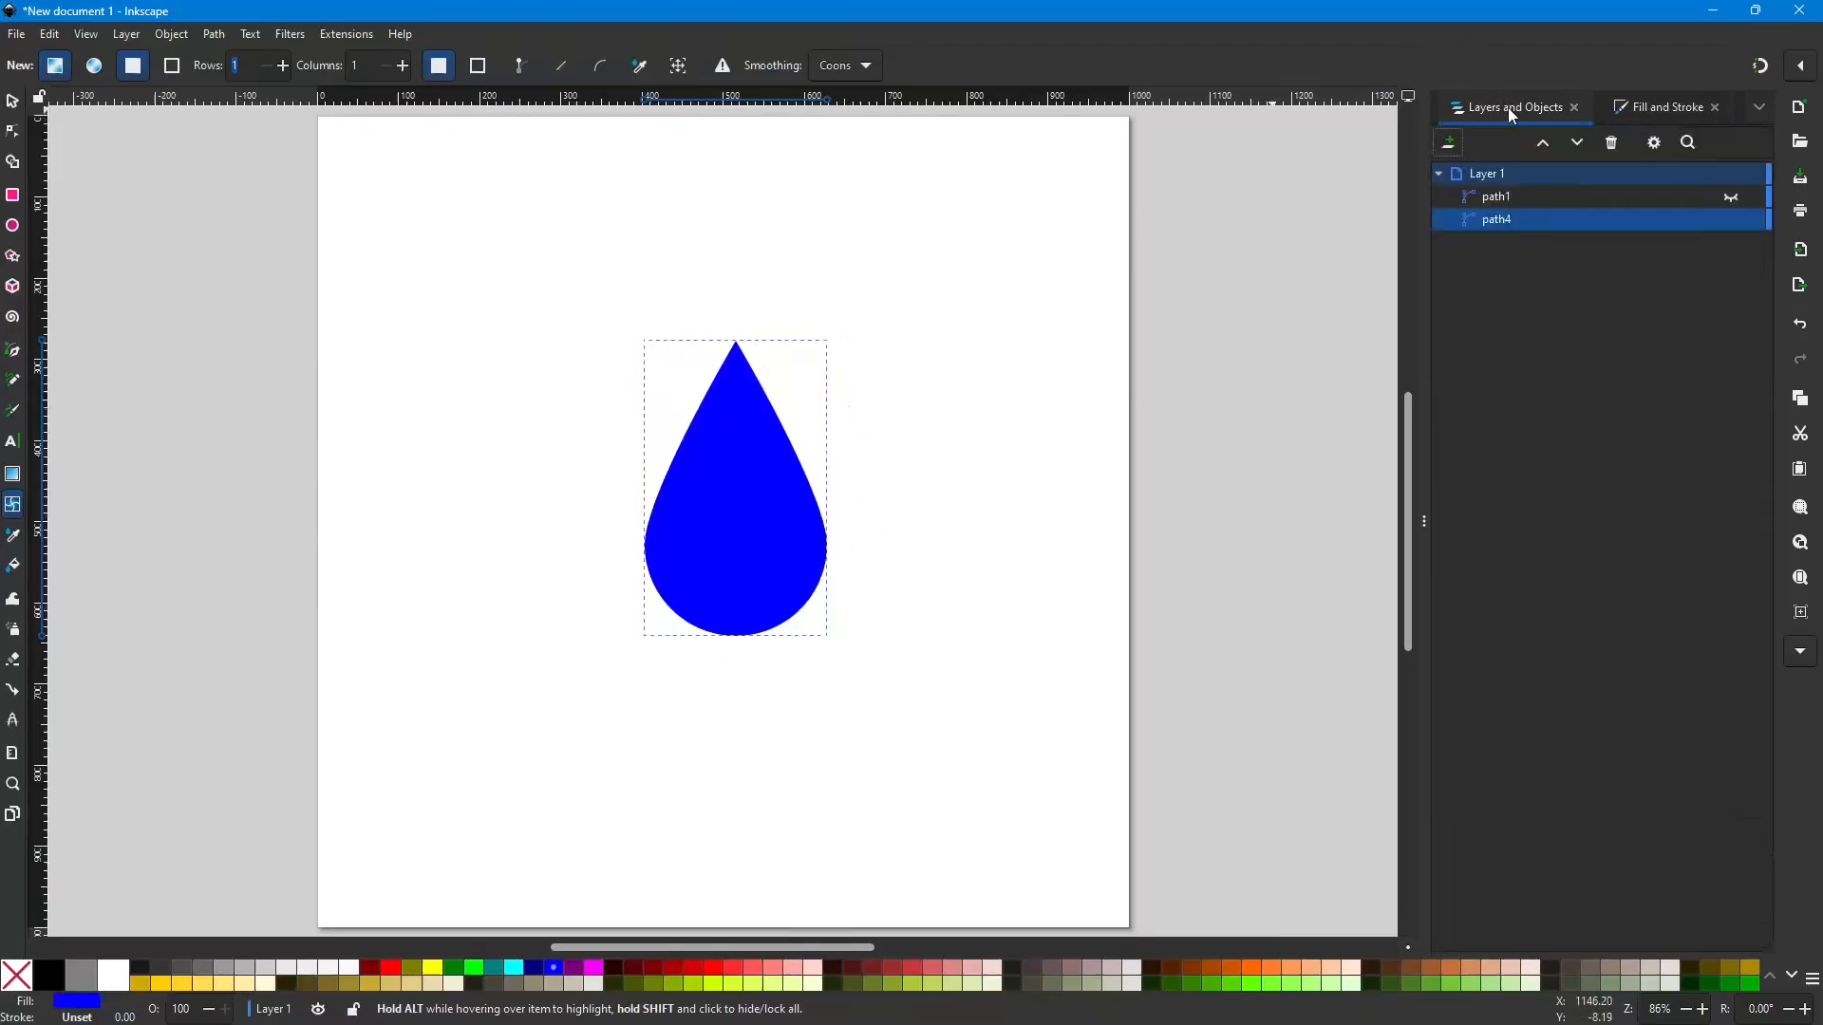
click(1536, 195)
click(1732, 198)
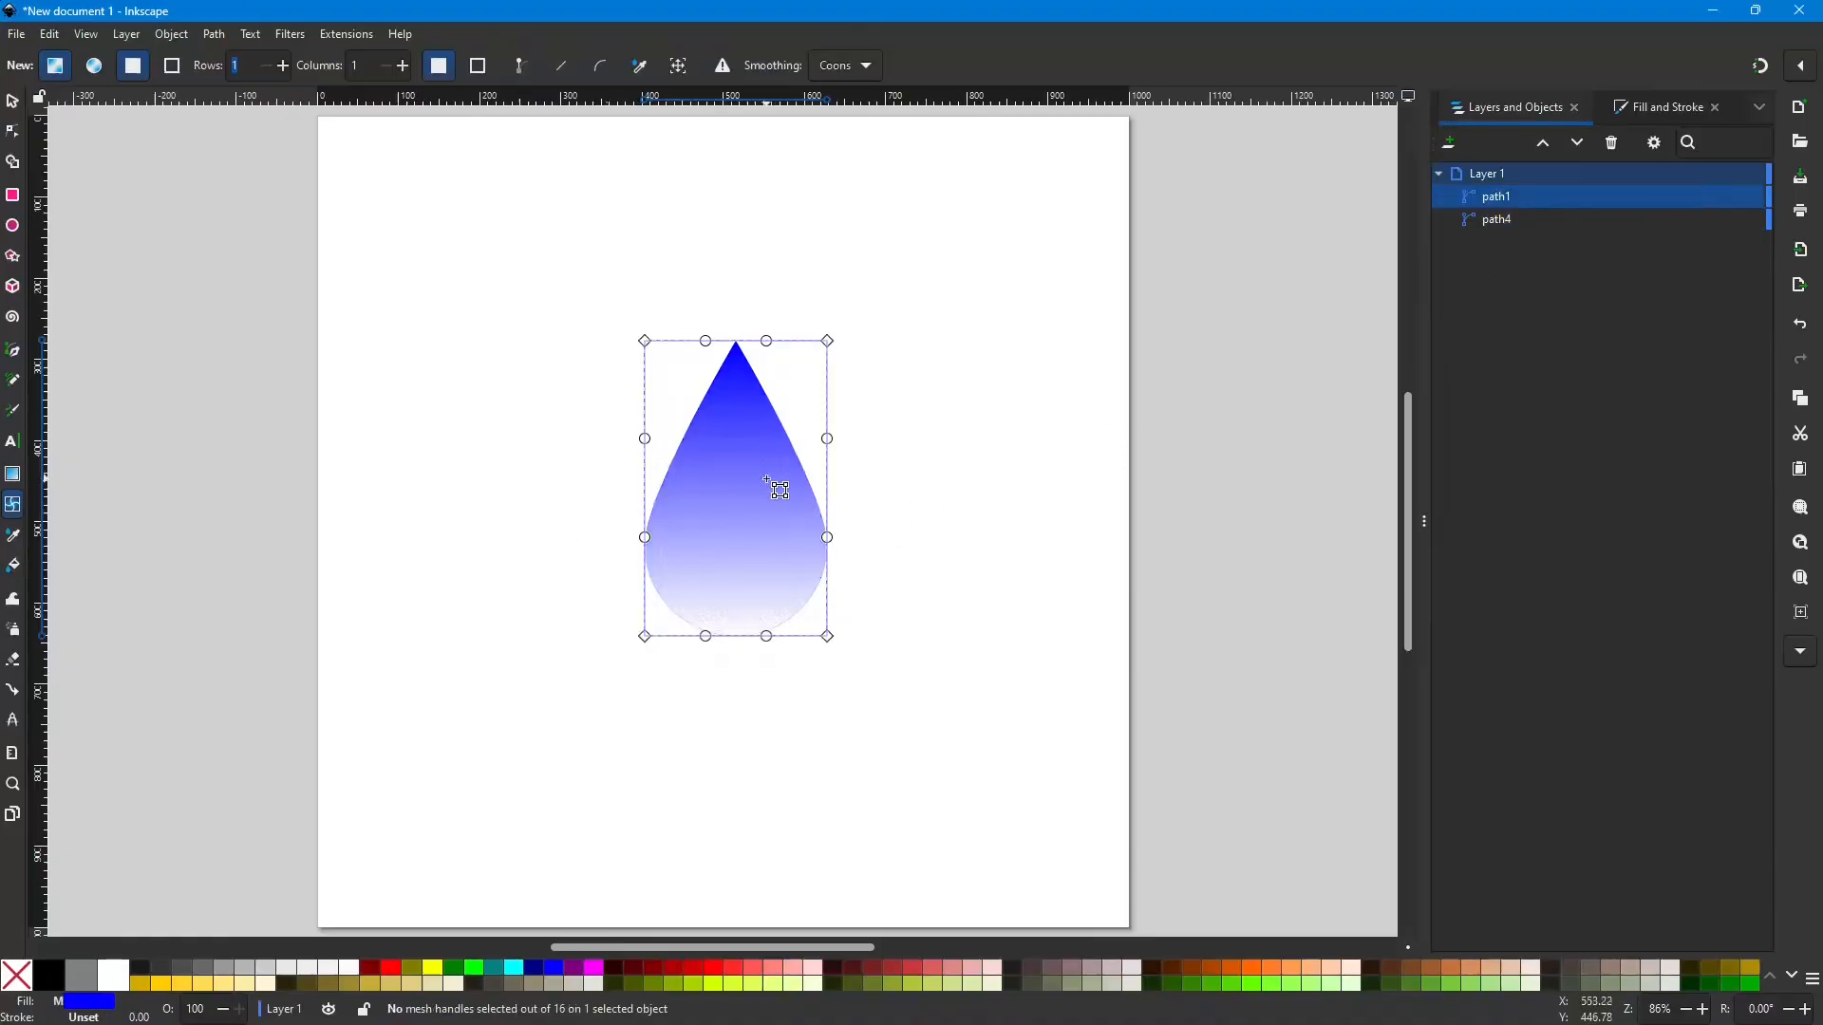
Step: Shrink the upper teardrop about its centre to about 218 by 352 px and nudge it down to about Y 285 px
click(13, 105)
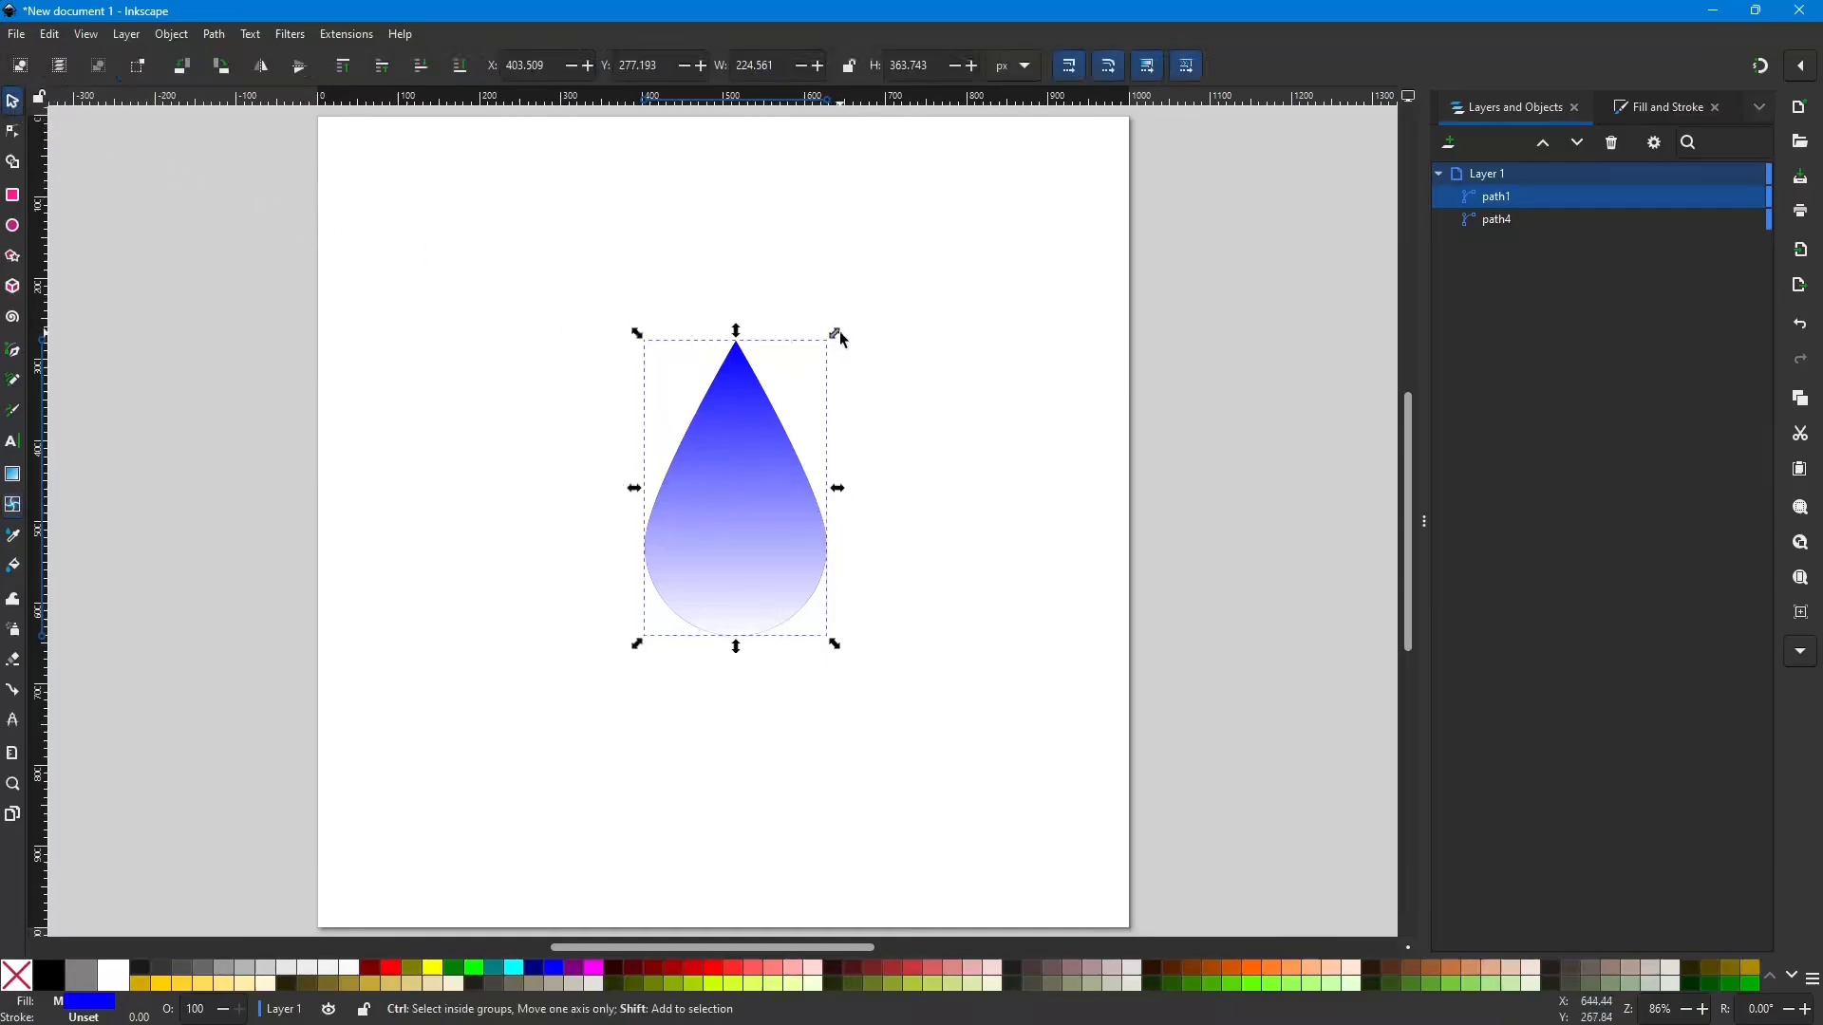
drag(839, 333, 835, 340)
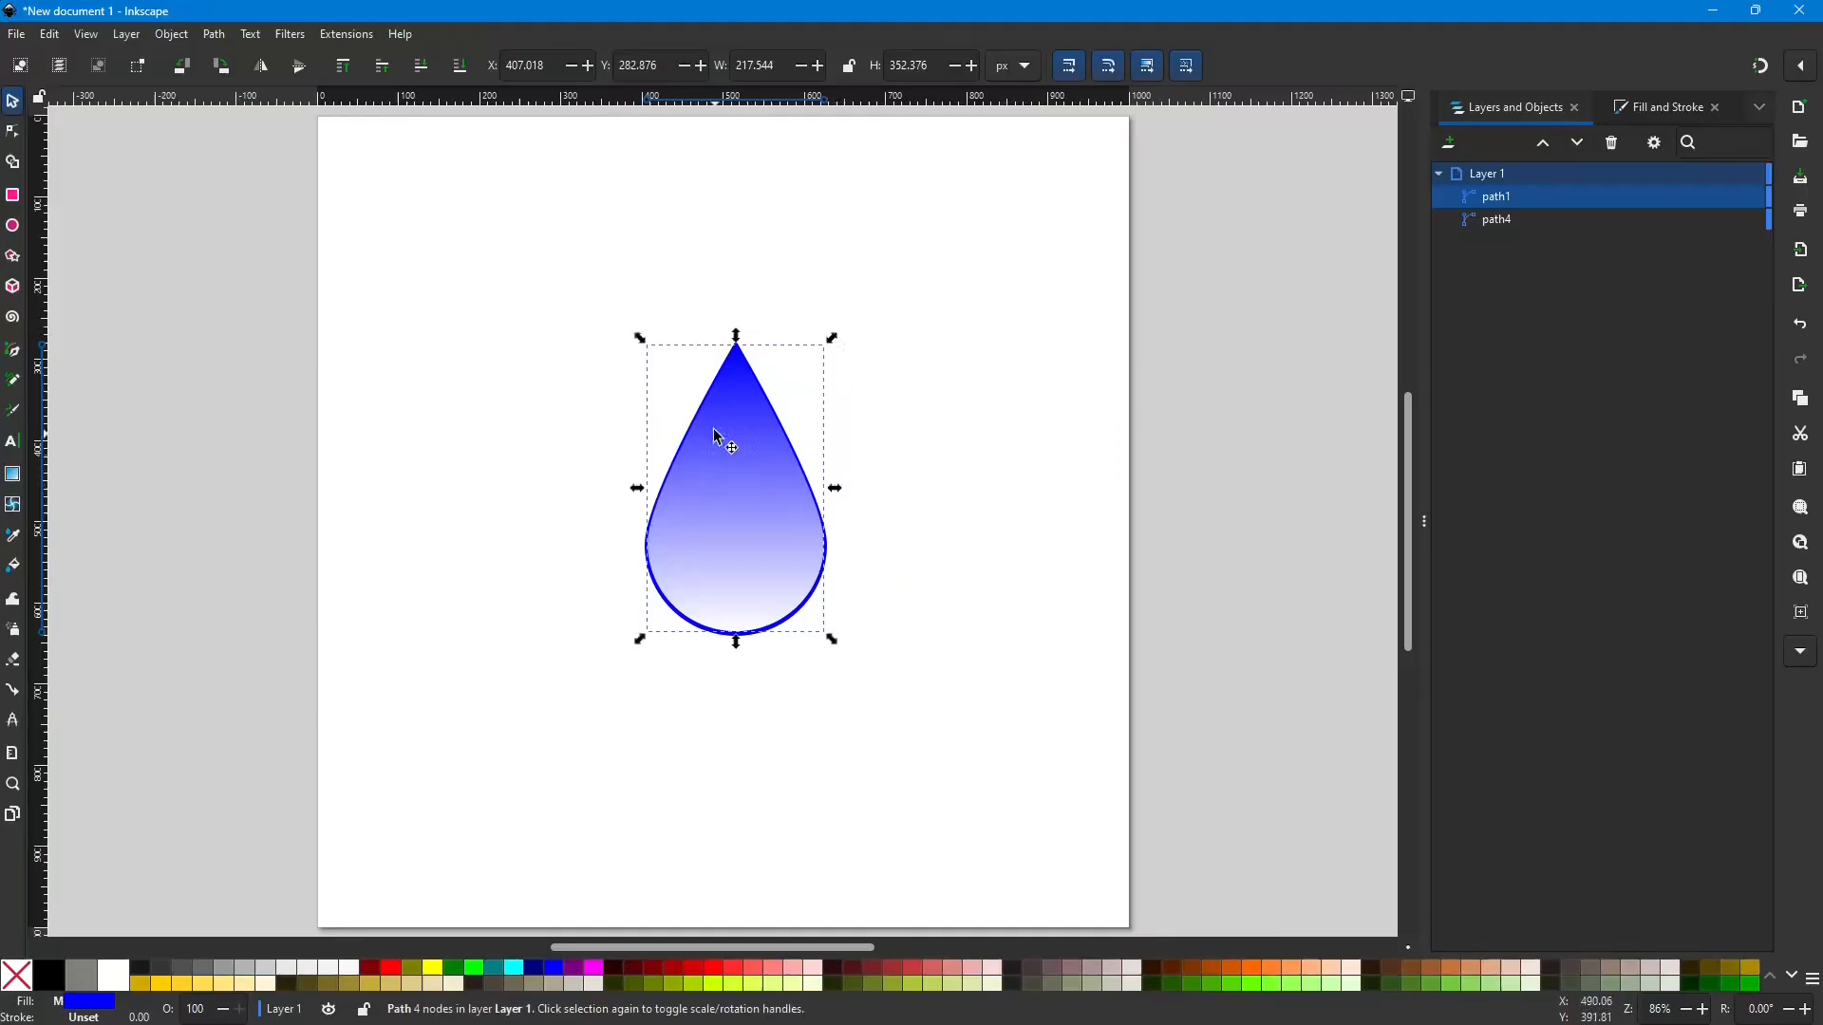
click(750, 521)
click(1023, 474)
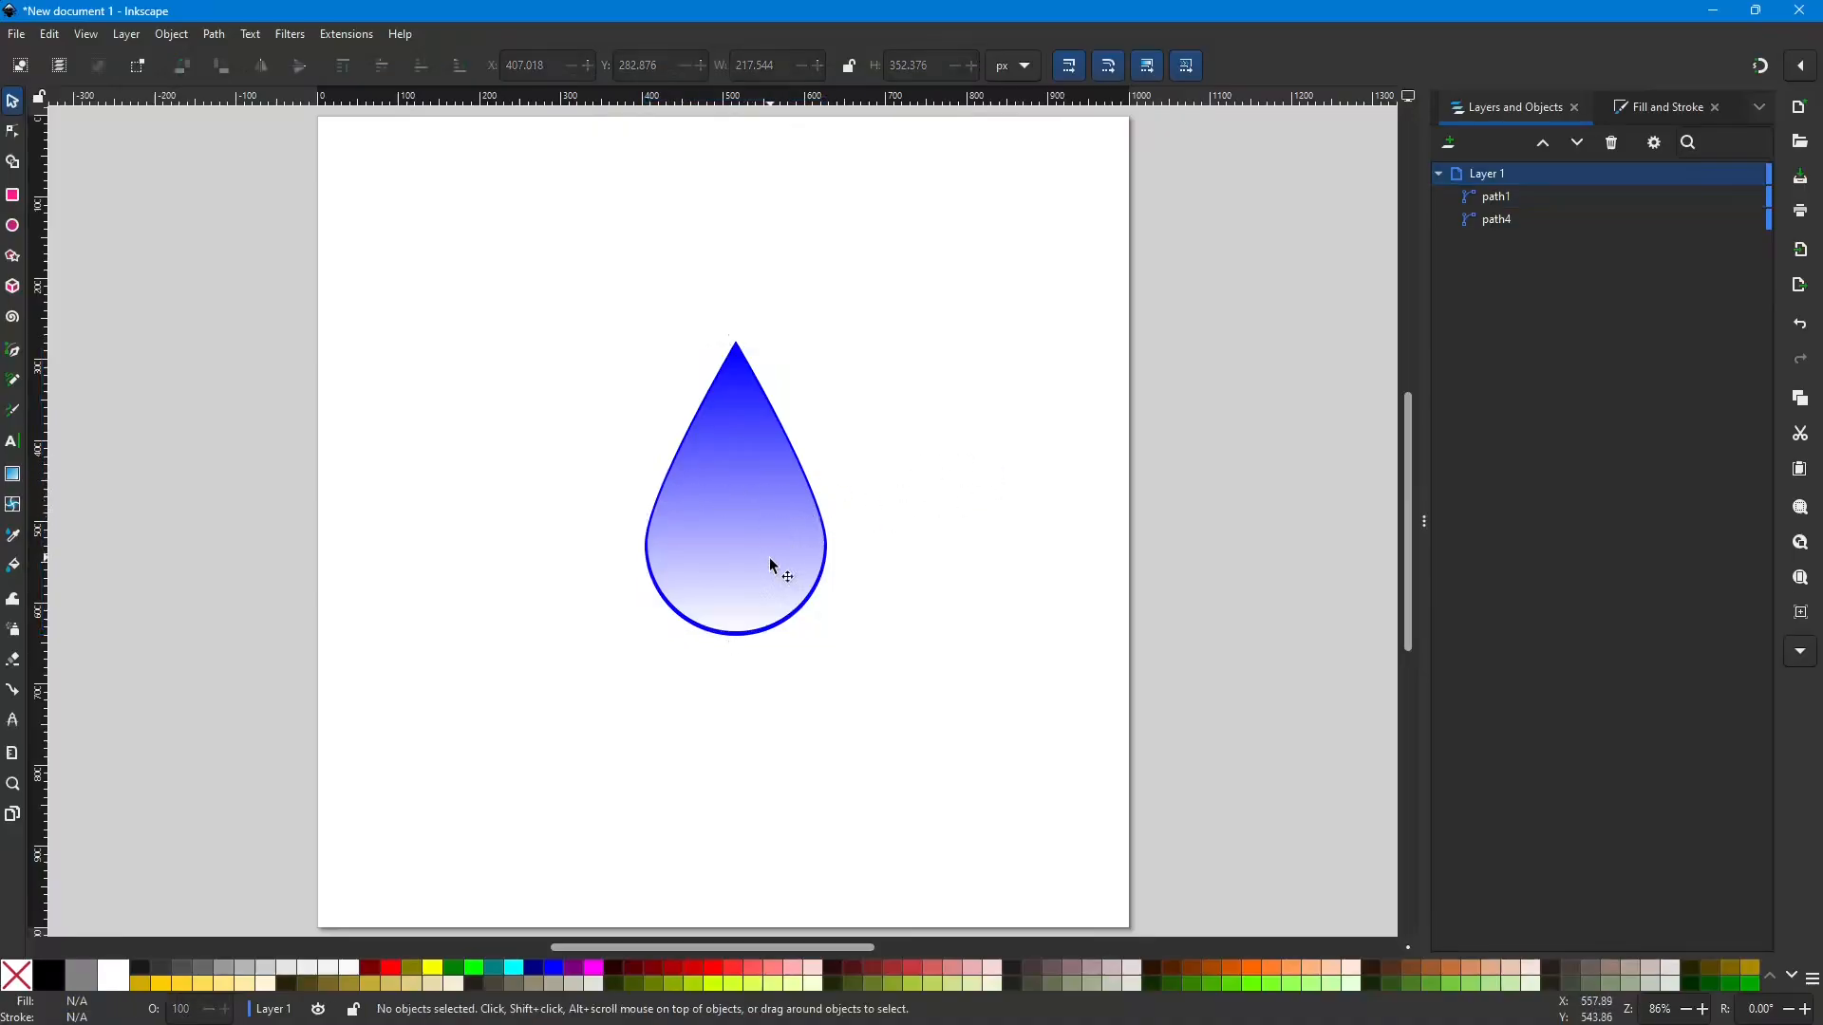
click(763, 492)
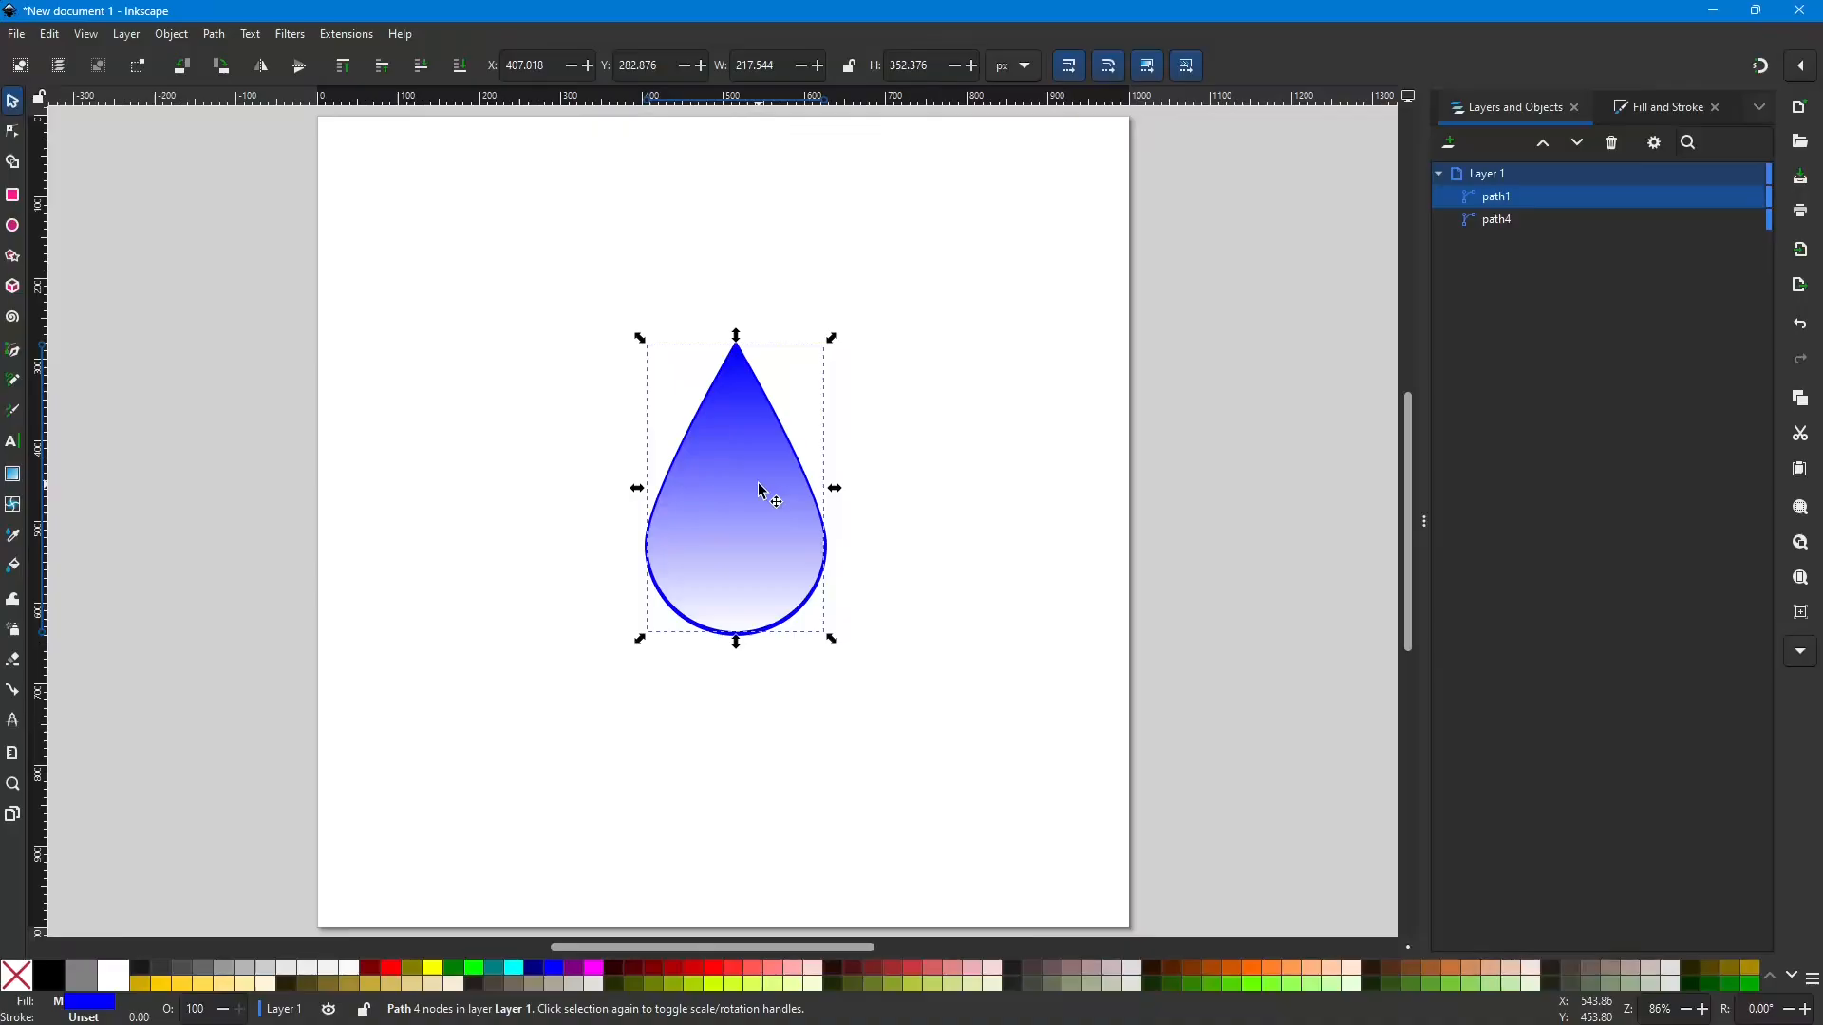
key(Down)
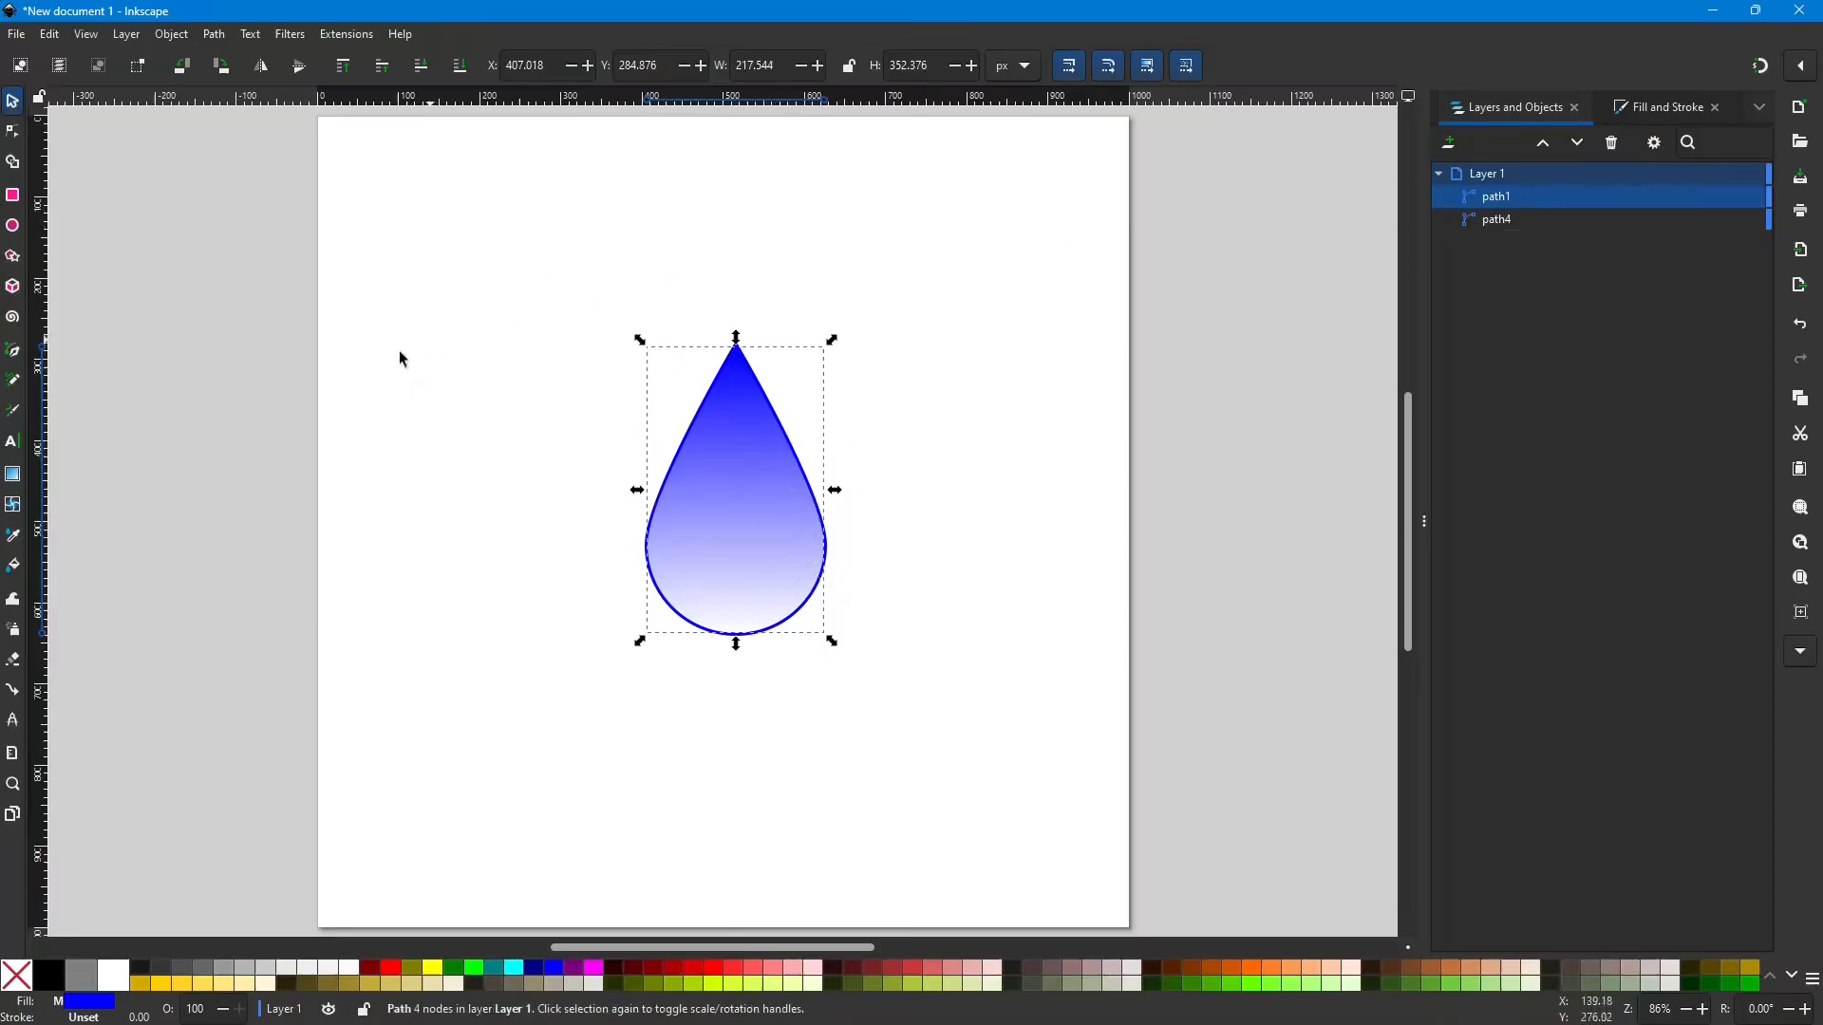
Step: Move both upper mesh corners down to the drop's widest part and curve the edge between them downward
click(17, 507)
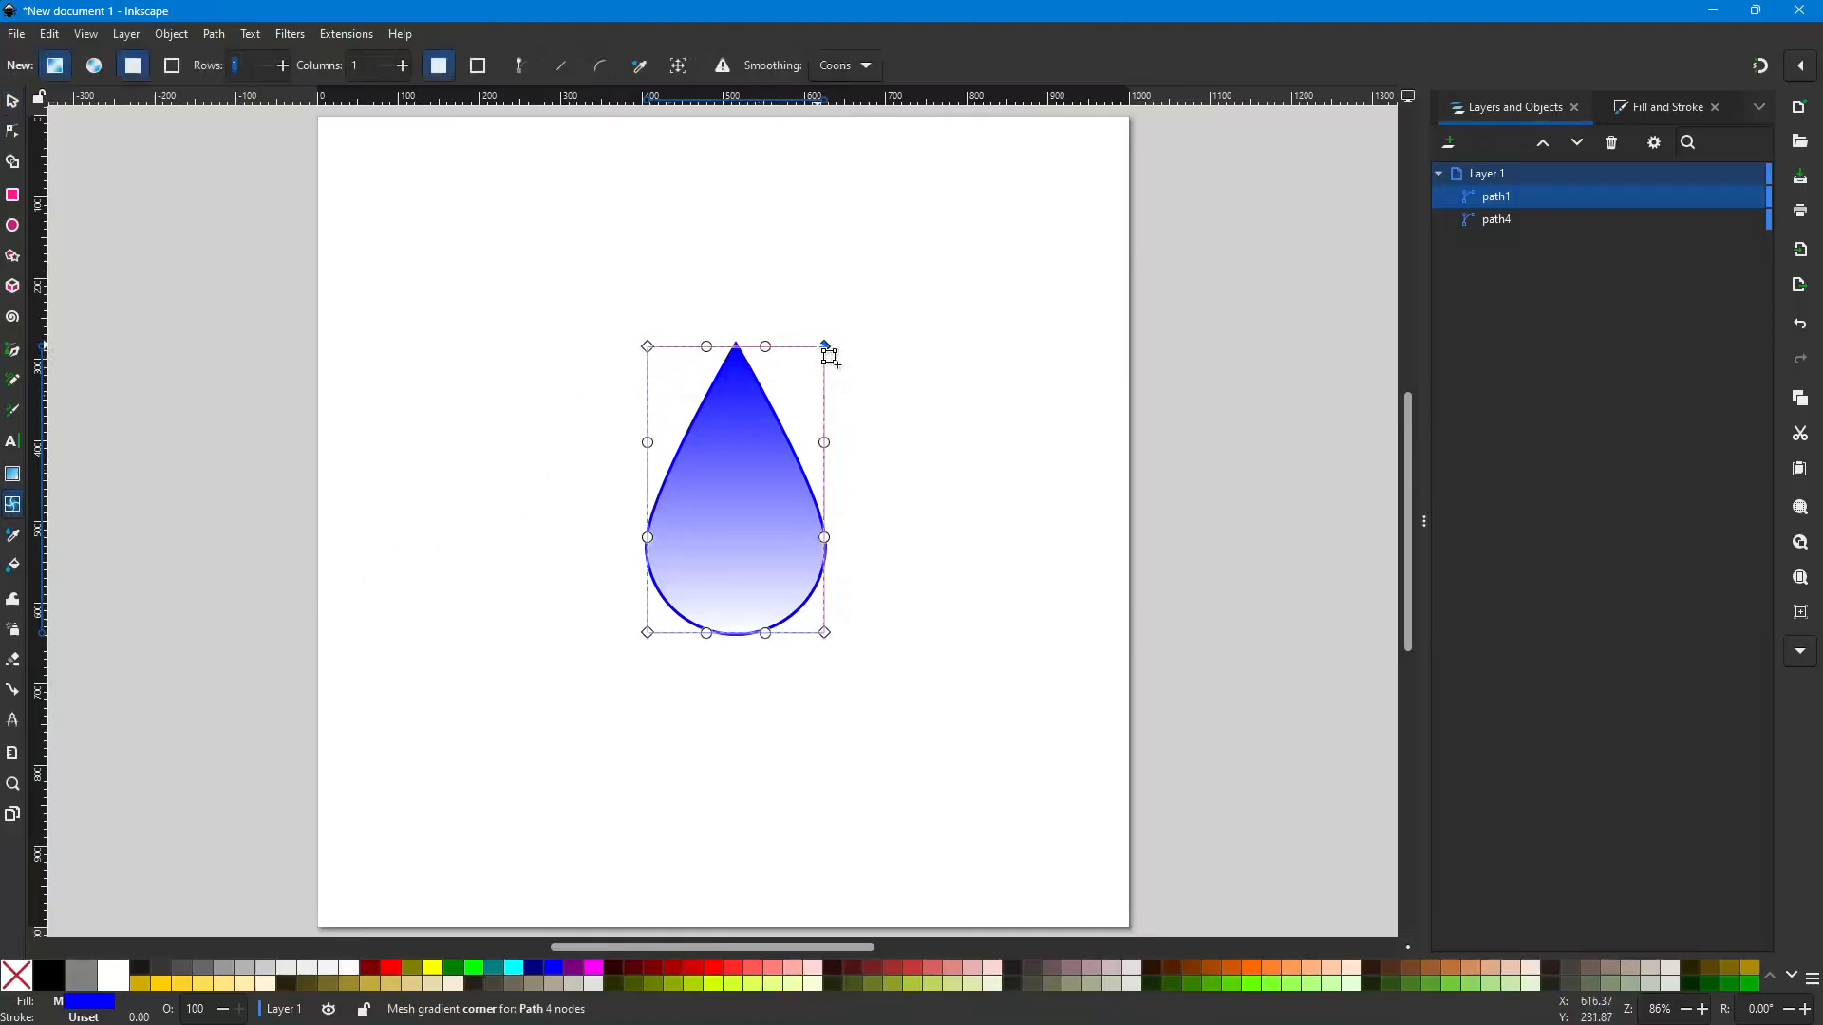
mouse_move(824, 348)
mouse_down()
mouse_move(803, 424)
mouse_move(831, 507)
mouse_up()
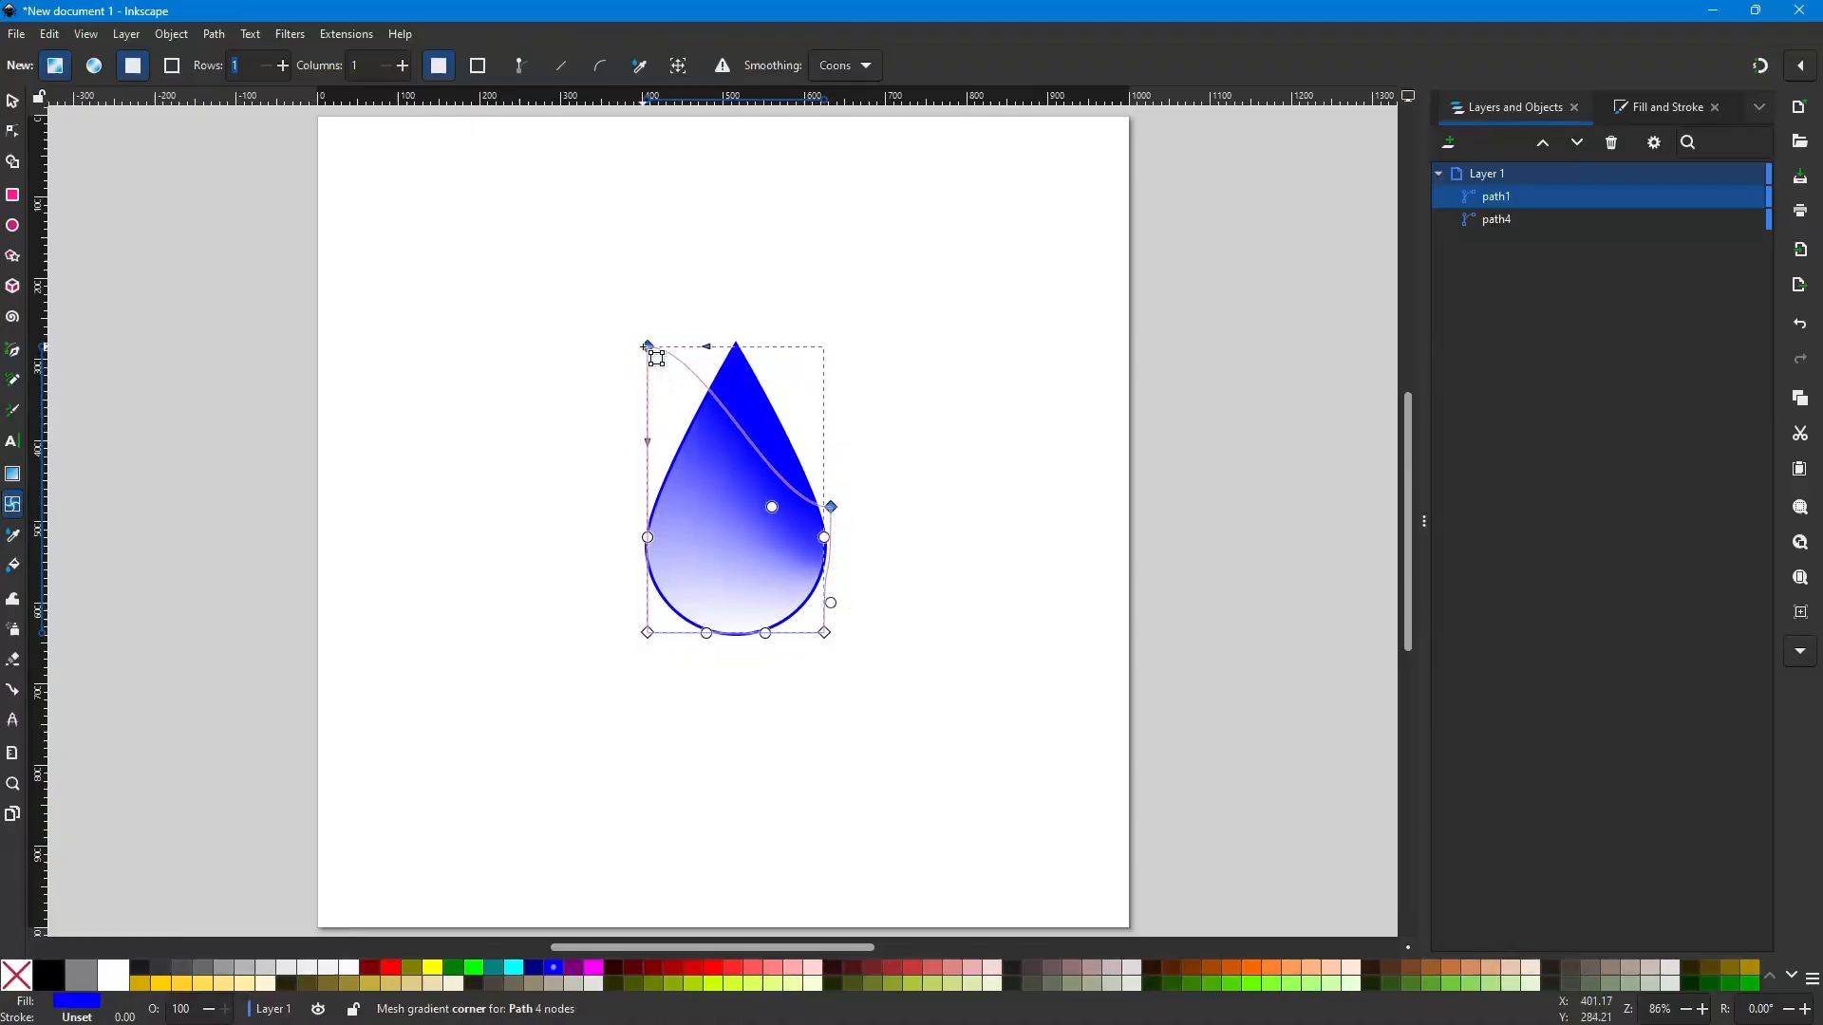
drag(650, 353, 656, 521)
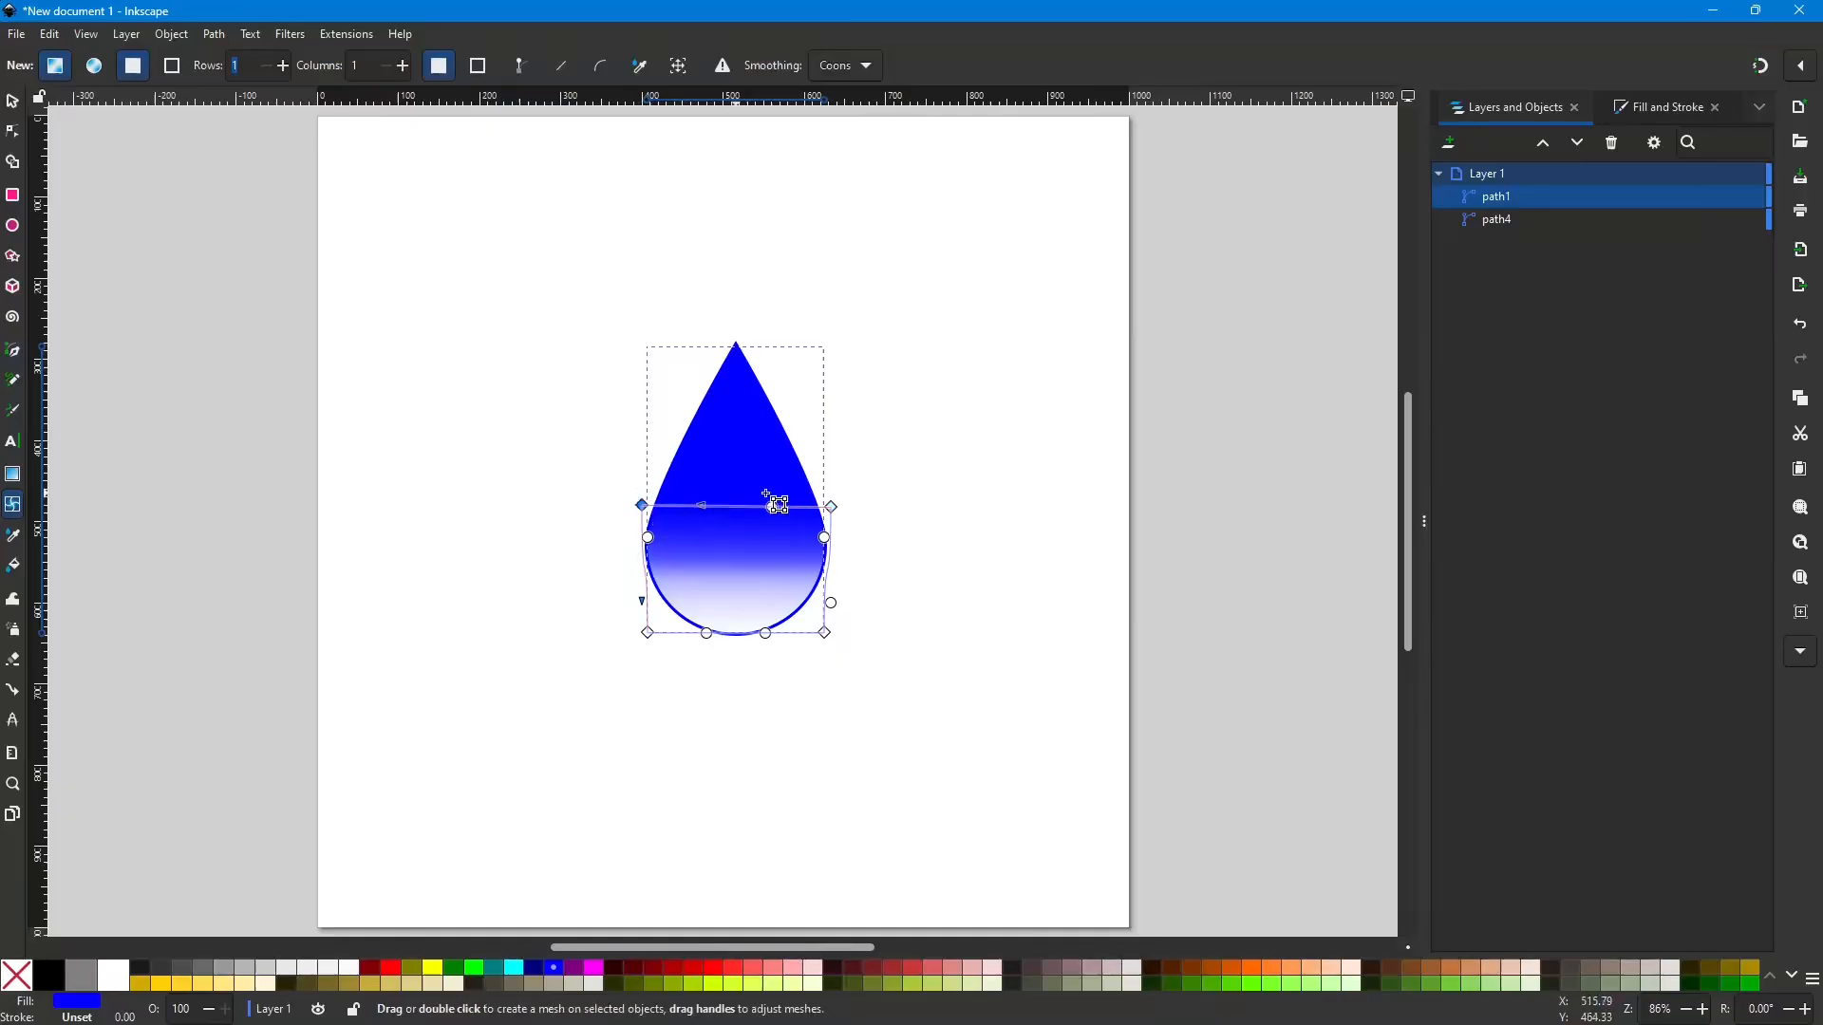
drag(773, 509, 775, 592)
drag(699, 505, 691, 591)
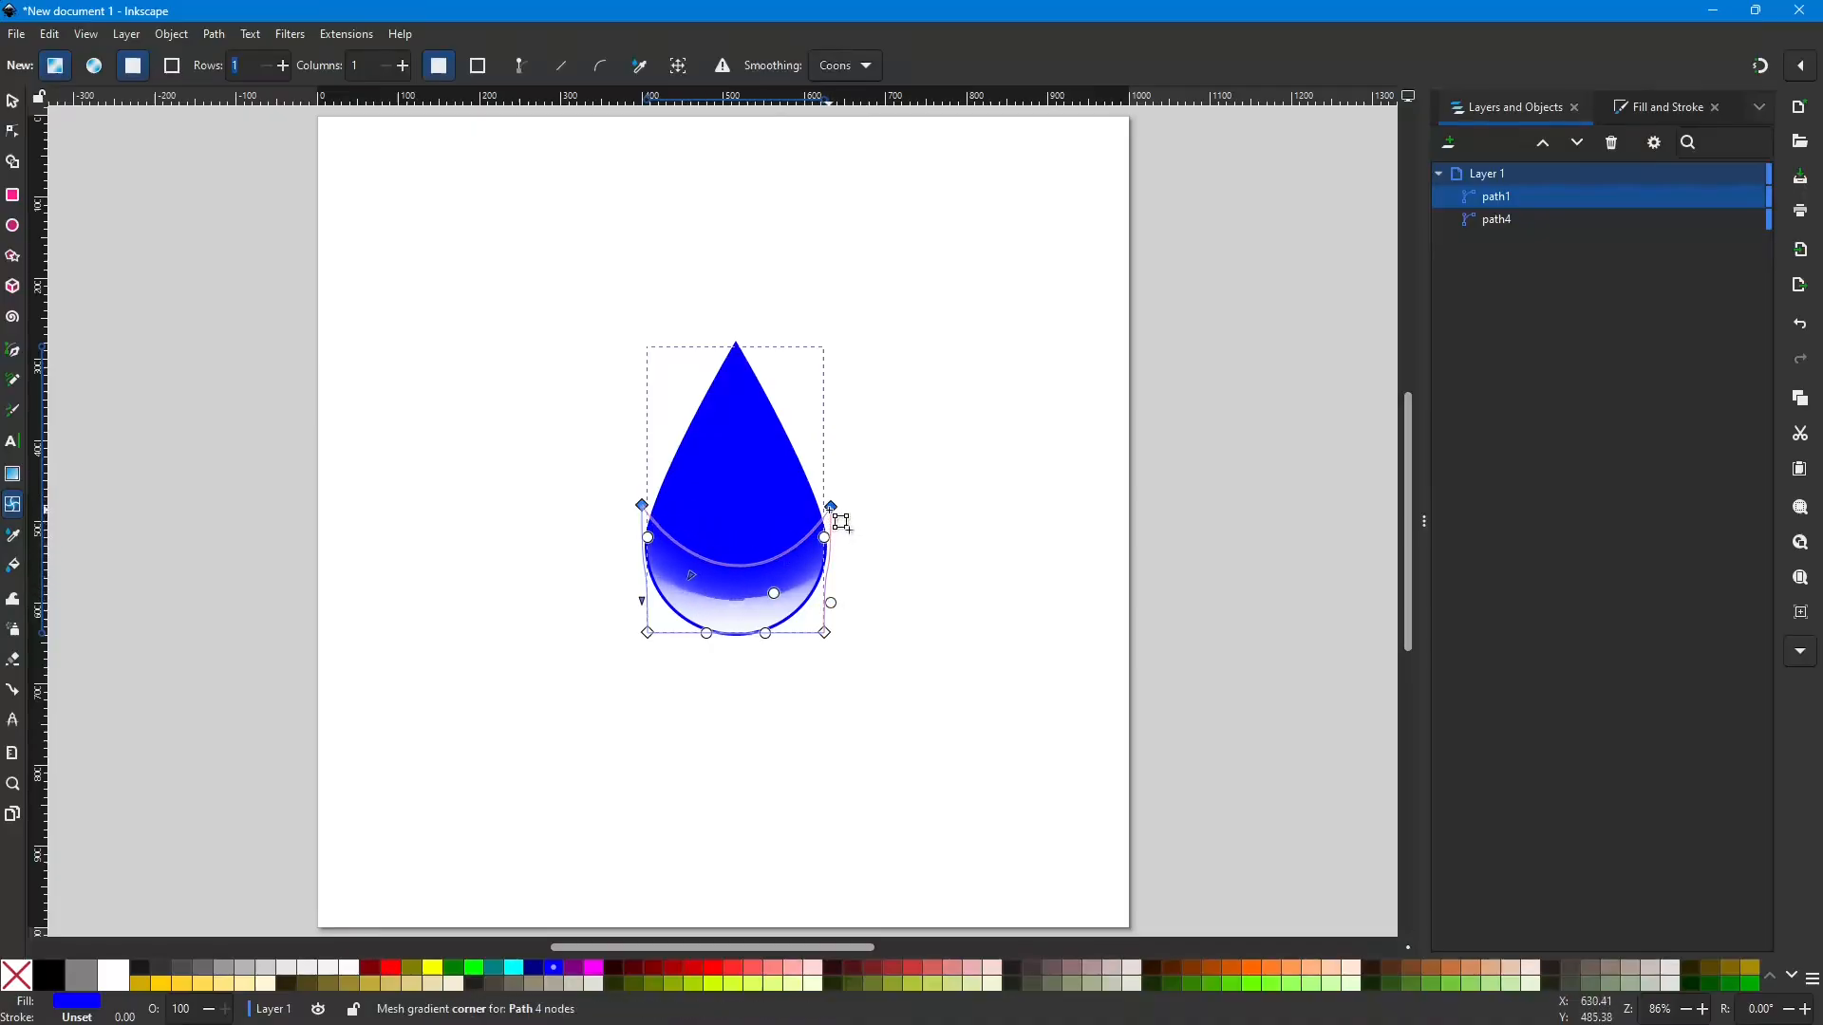
Step: Raise both upper mesh corners to either side of the drop's narrow tip and bow the mesh's side edges outward around the body
drag(832, 507, 832, 420)
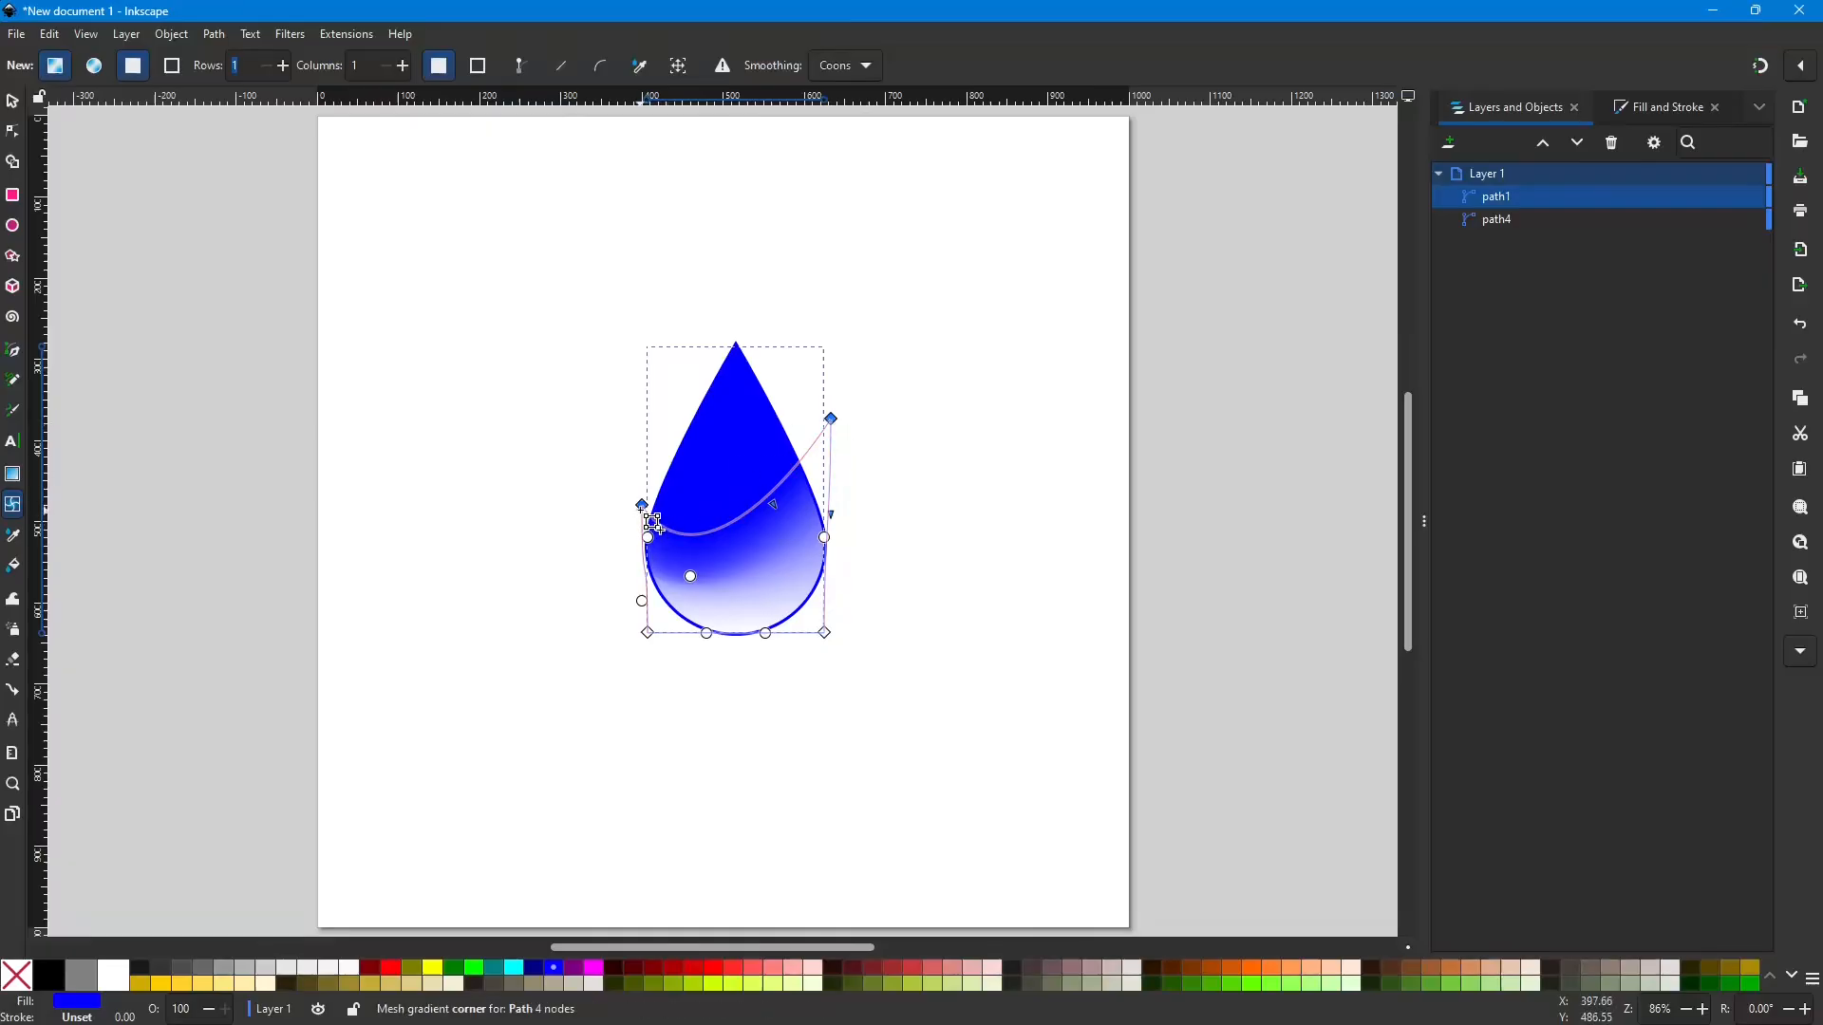
drag(641, 505, 683, 385)
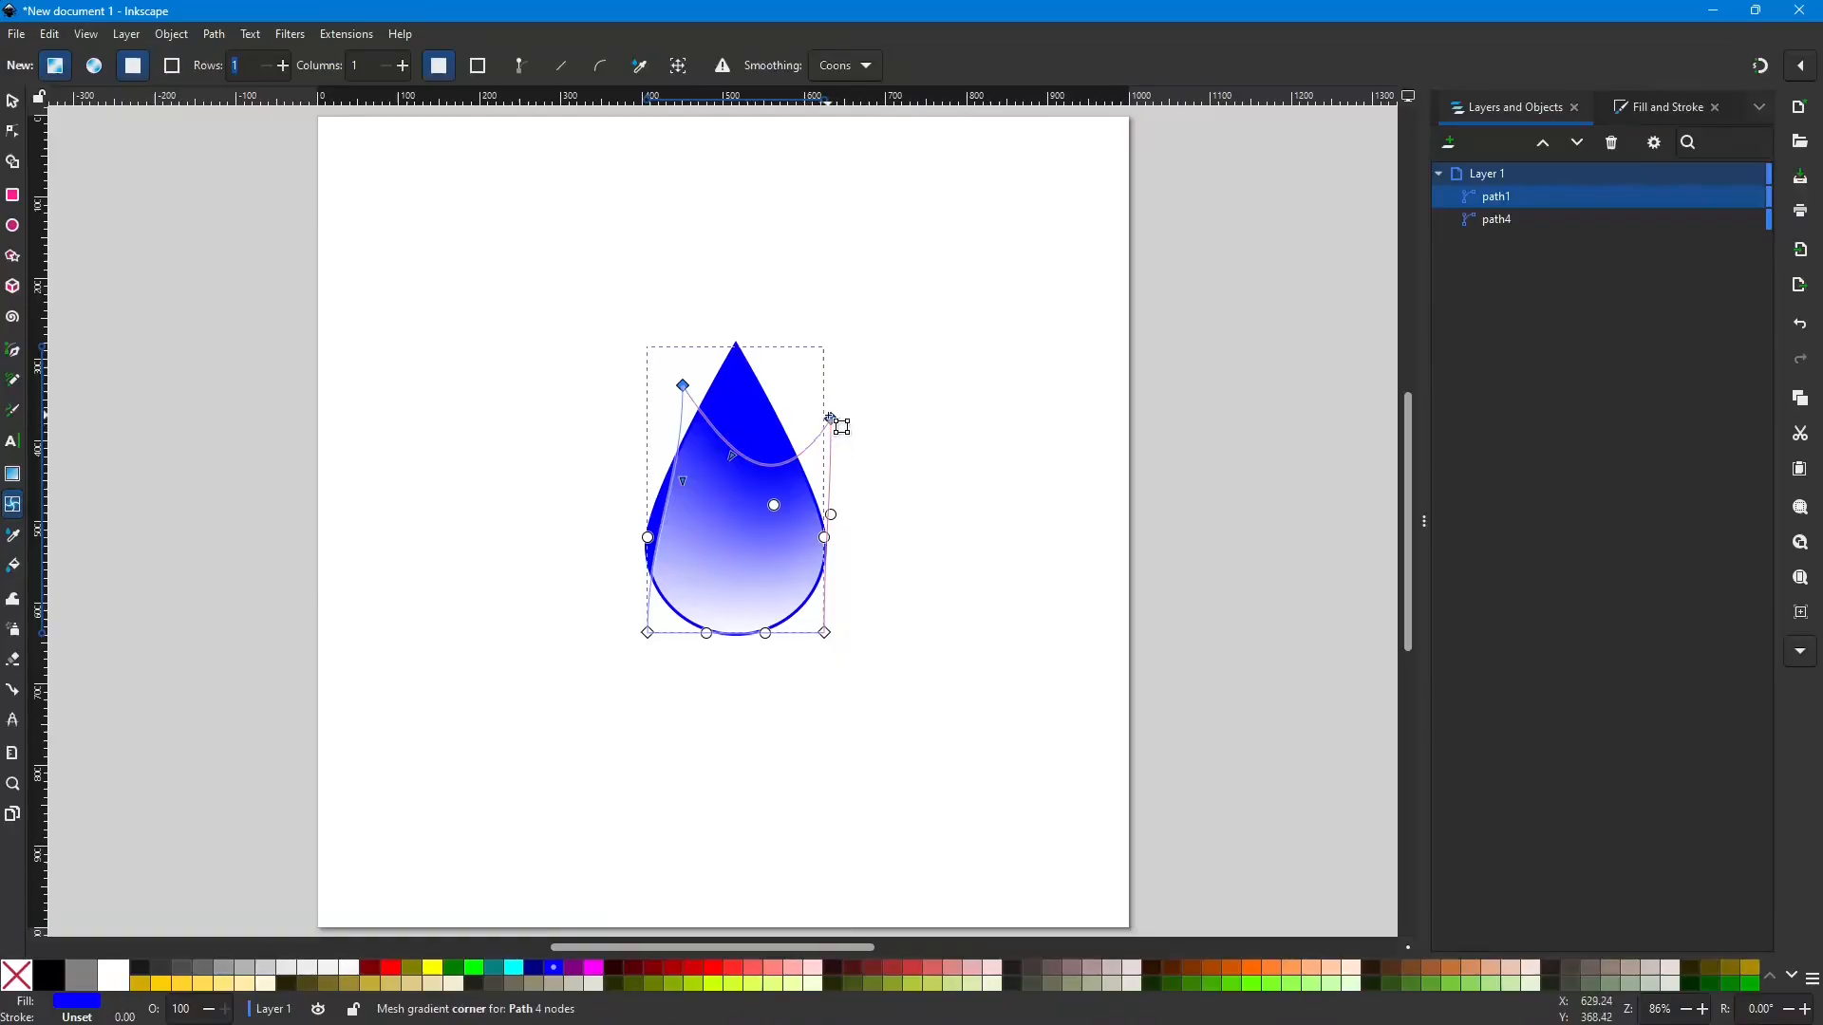
drag(833, 419, 783, 385)
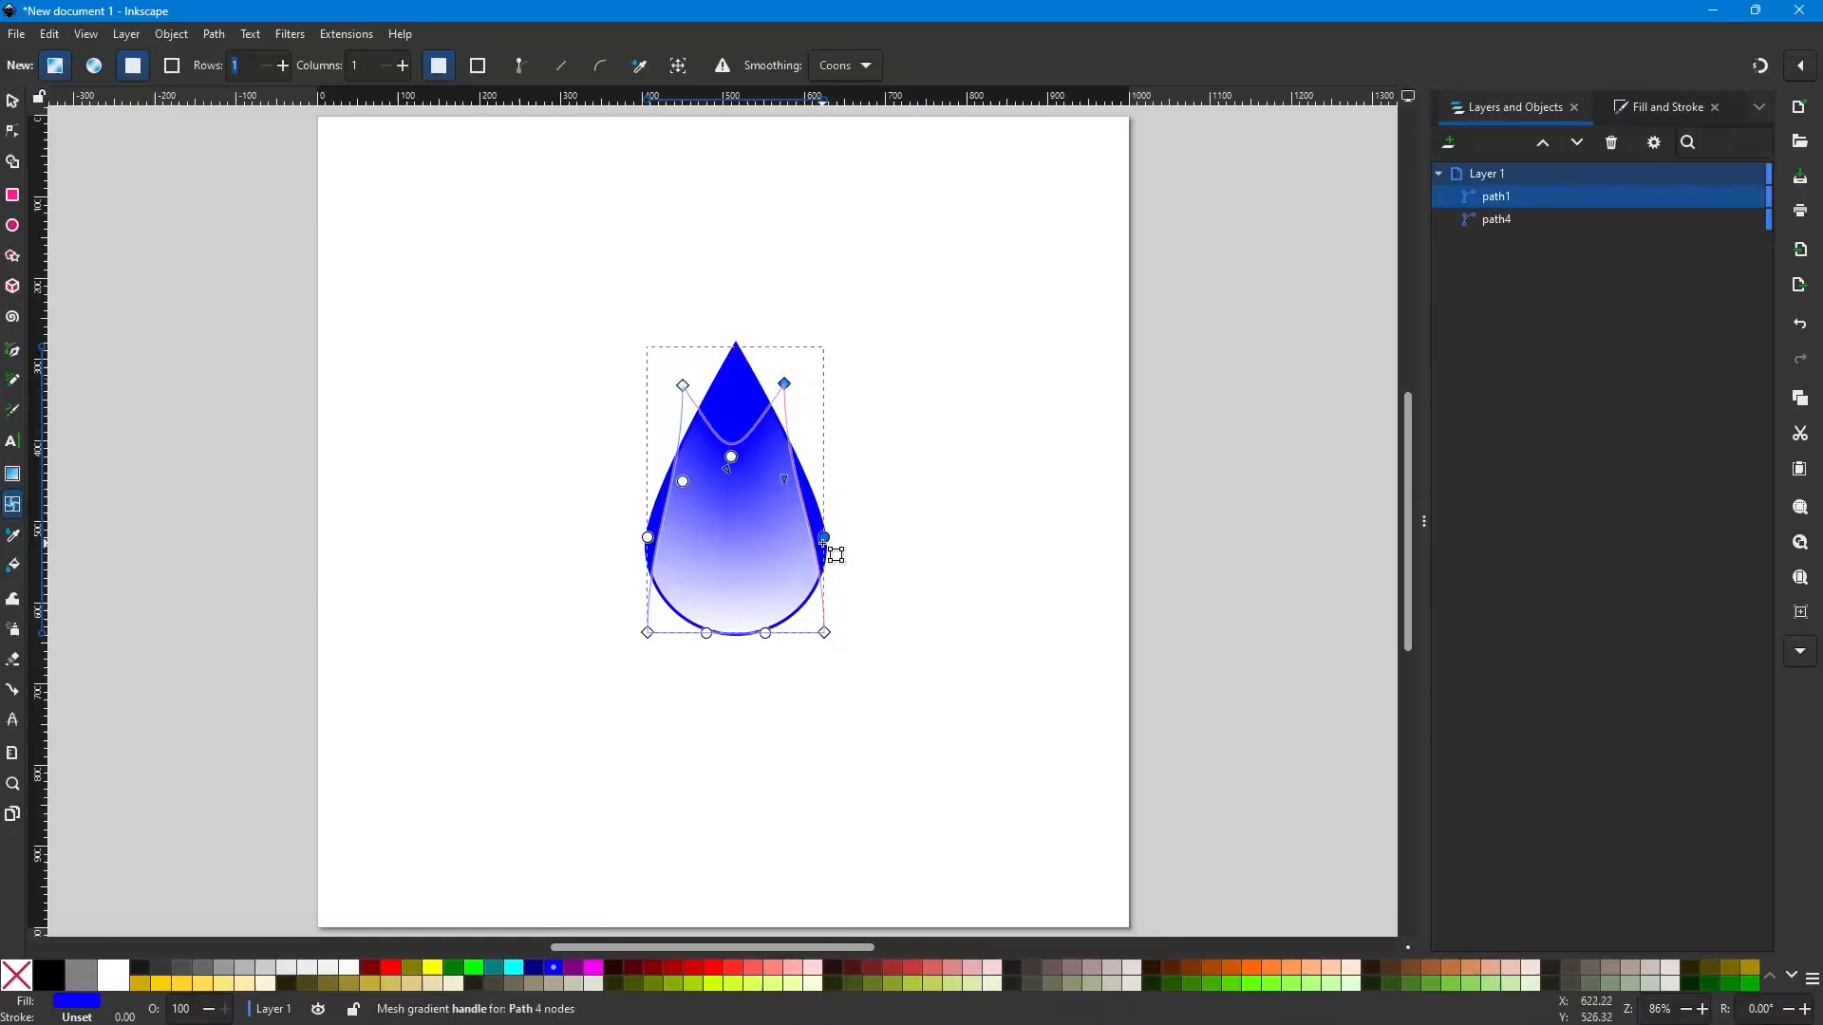
drag(824, 538, 874, 517)
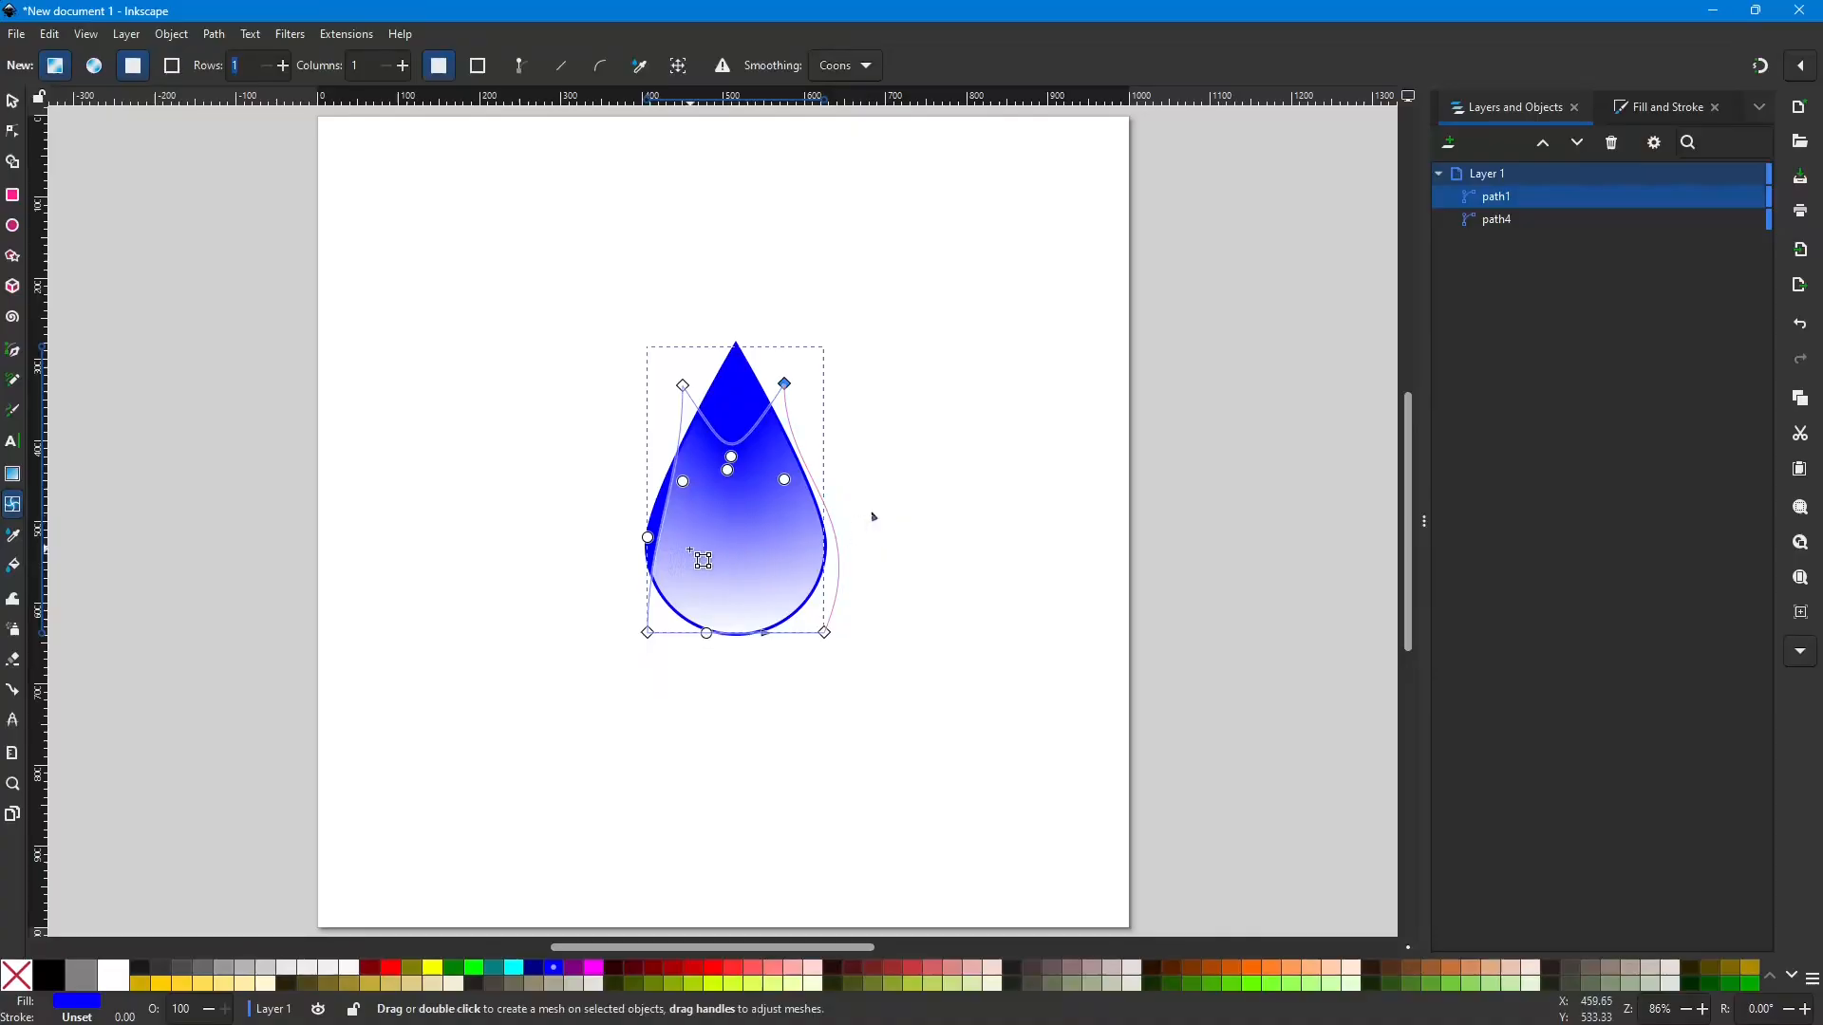
drag(647, 537, 590, 536)
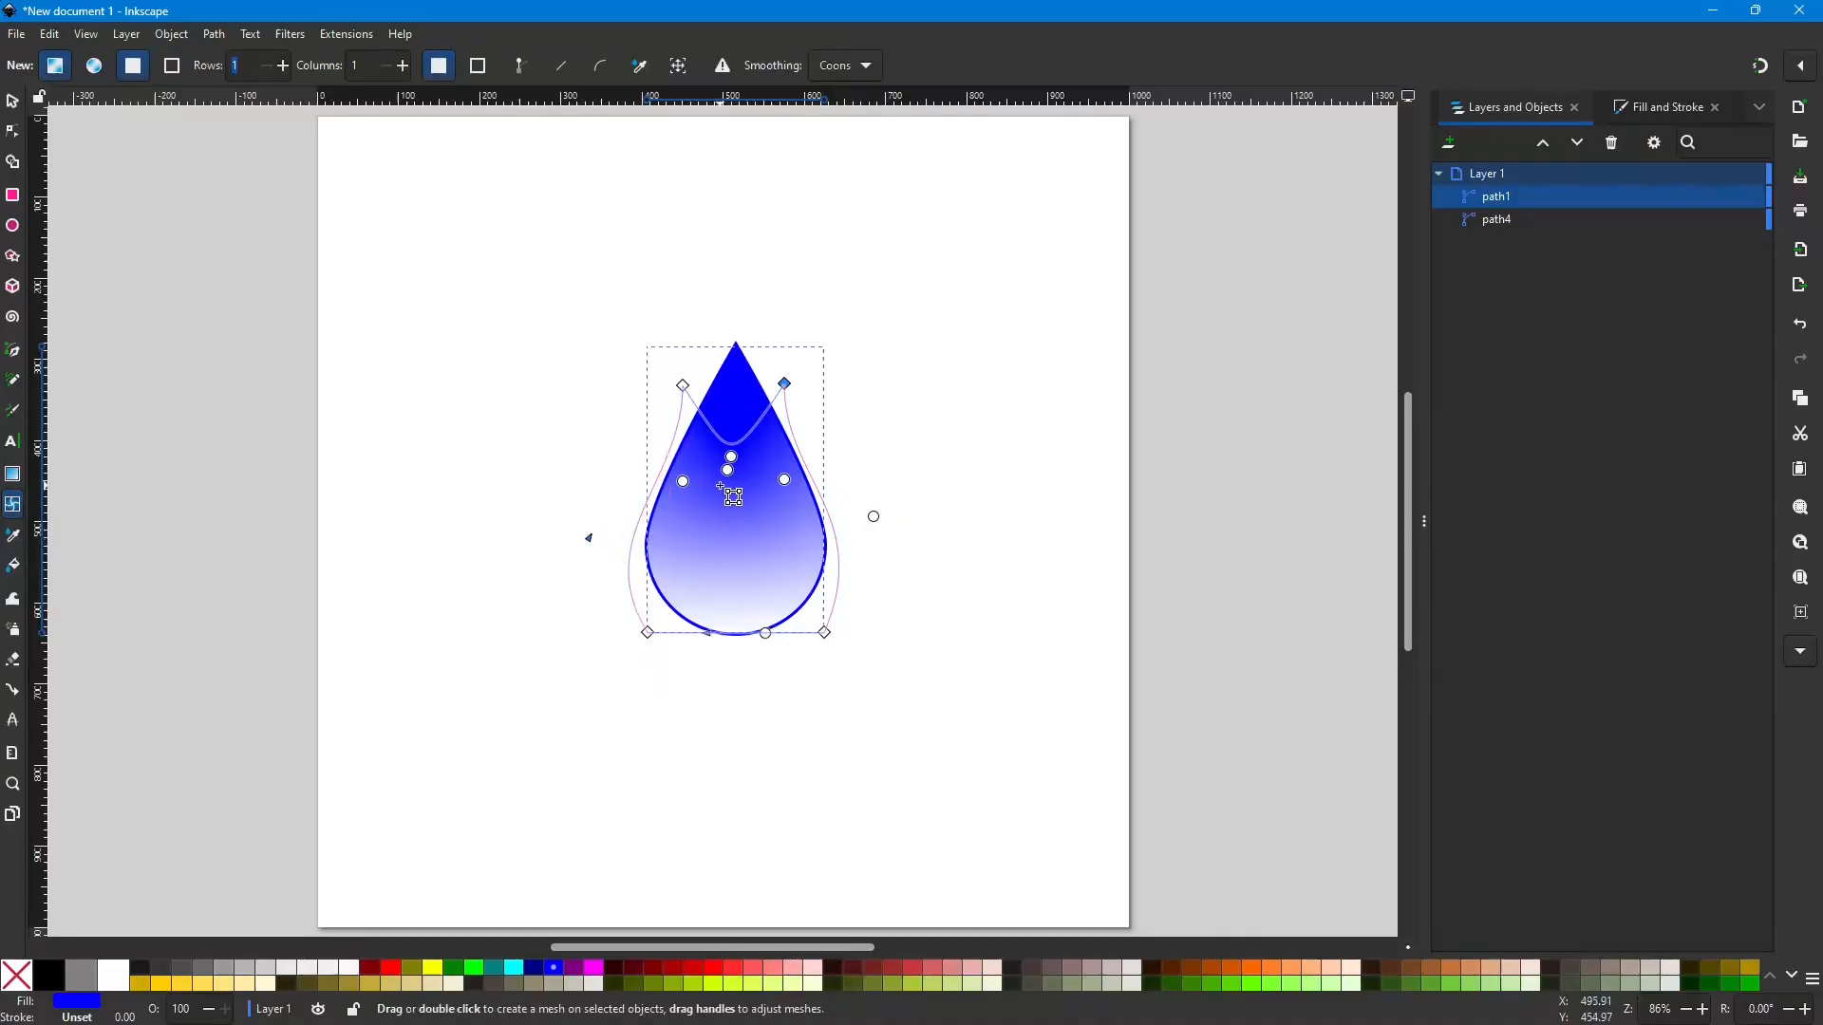
Step: Deepen the upper mesh edge into a U-shaped curve and lower the upper handle of the left side edge slightly
drag(730, 479, 792, 557)
drag(682, 482, 680, 513)
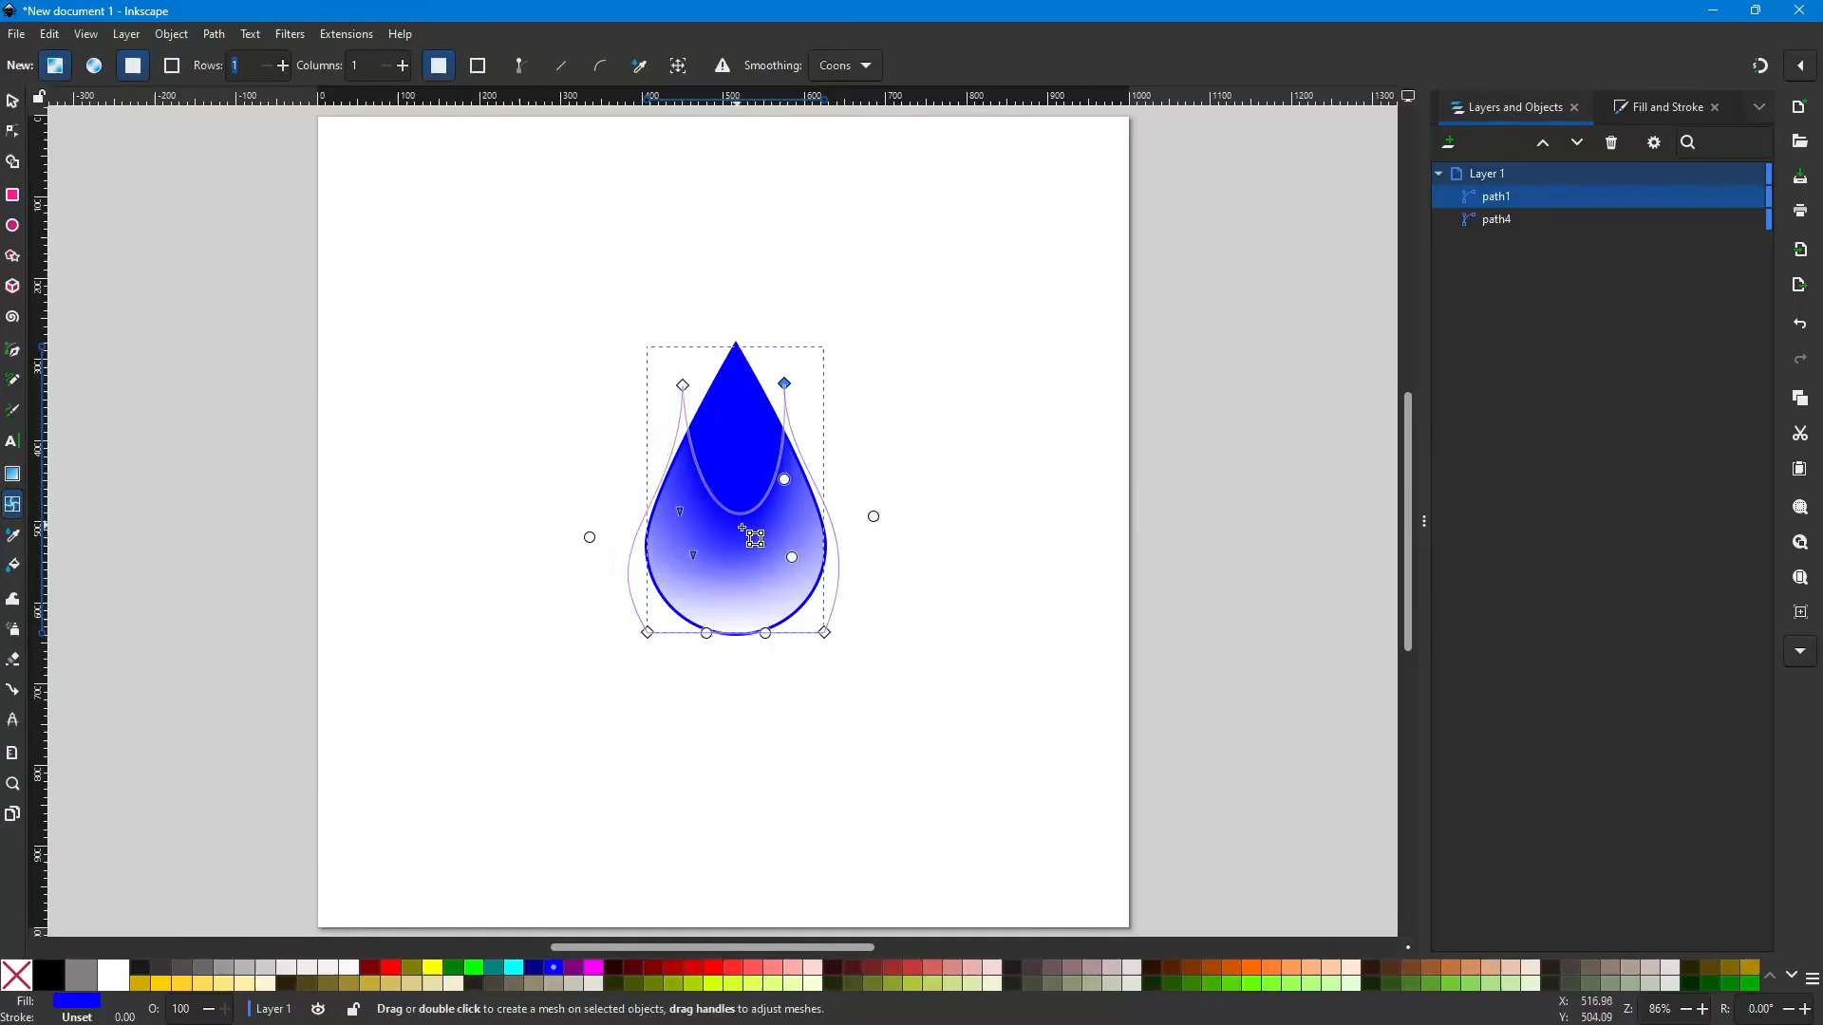
drag(791, 557, 810, 561)
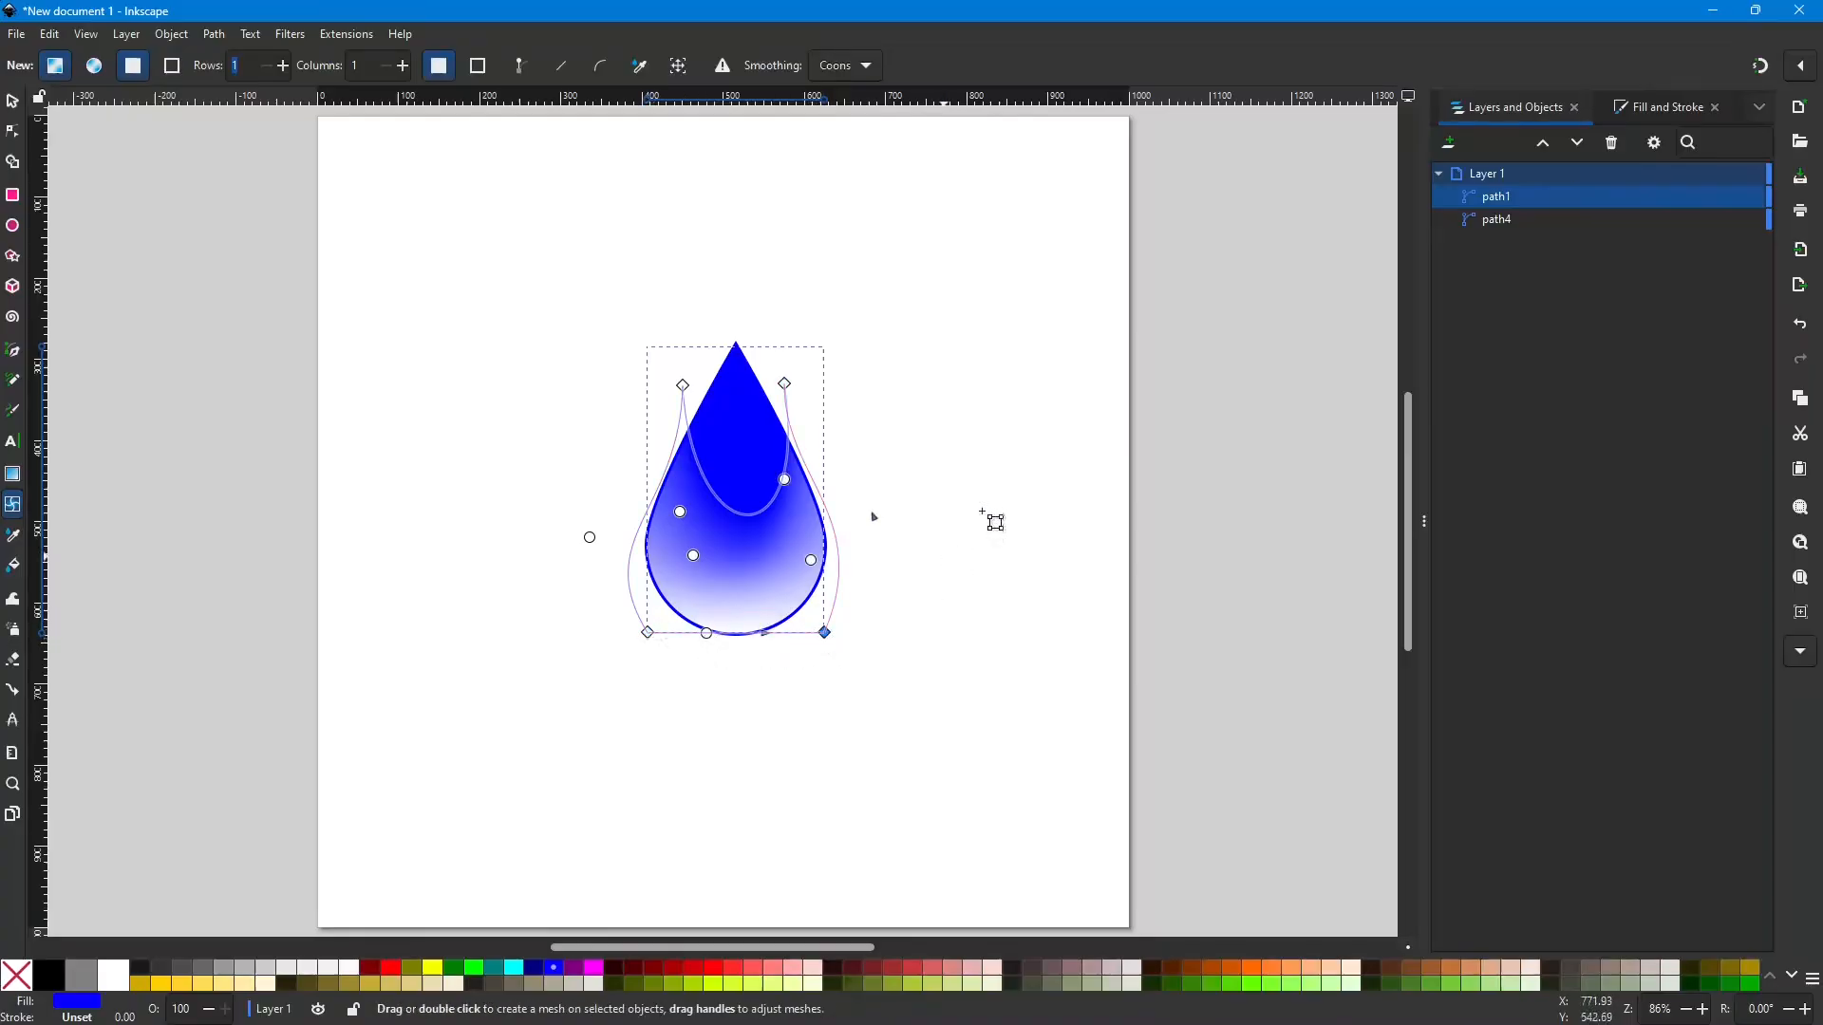
Step: Lower the alpha of the white mesh corners to 68 for the lower-right one and 45 for the lower-left one
click(1664, 112)
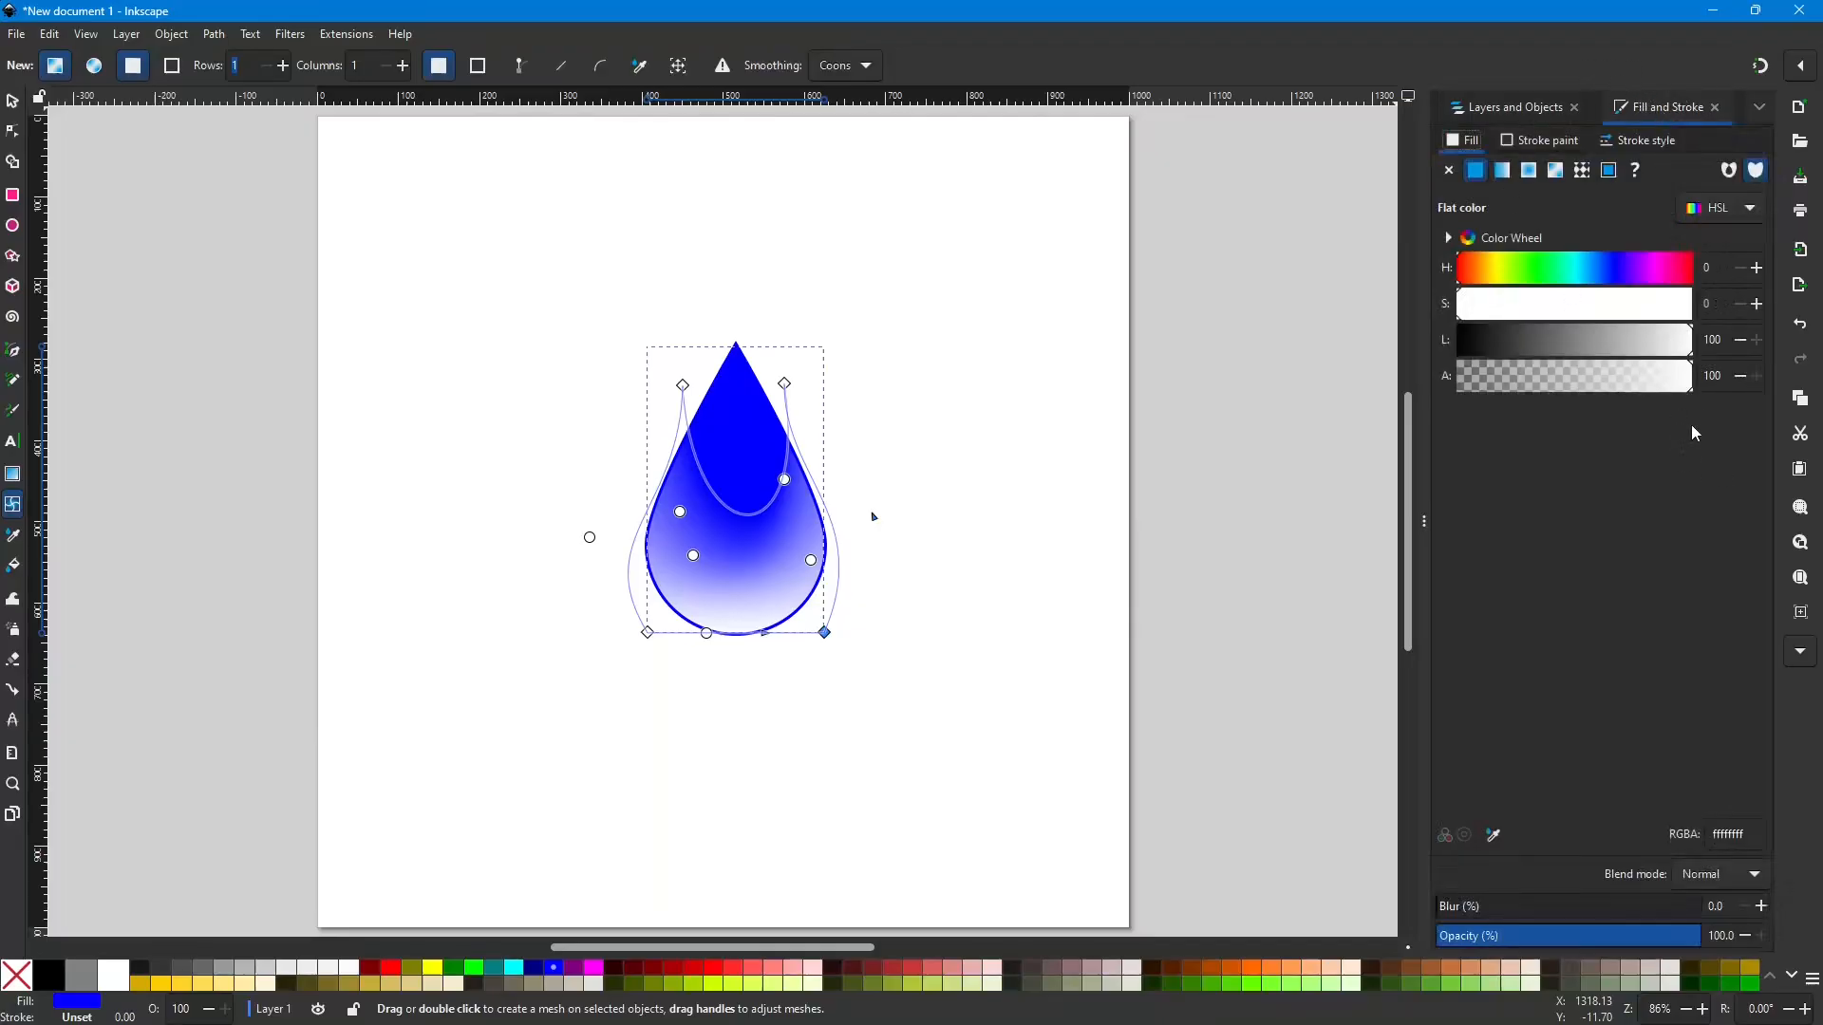
drag(1693, 391, 1629, 389)
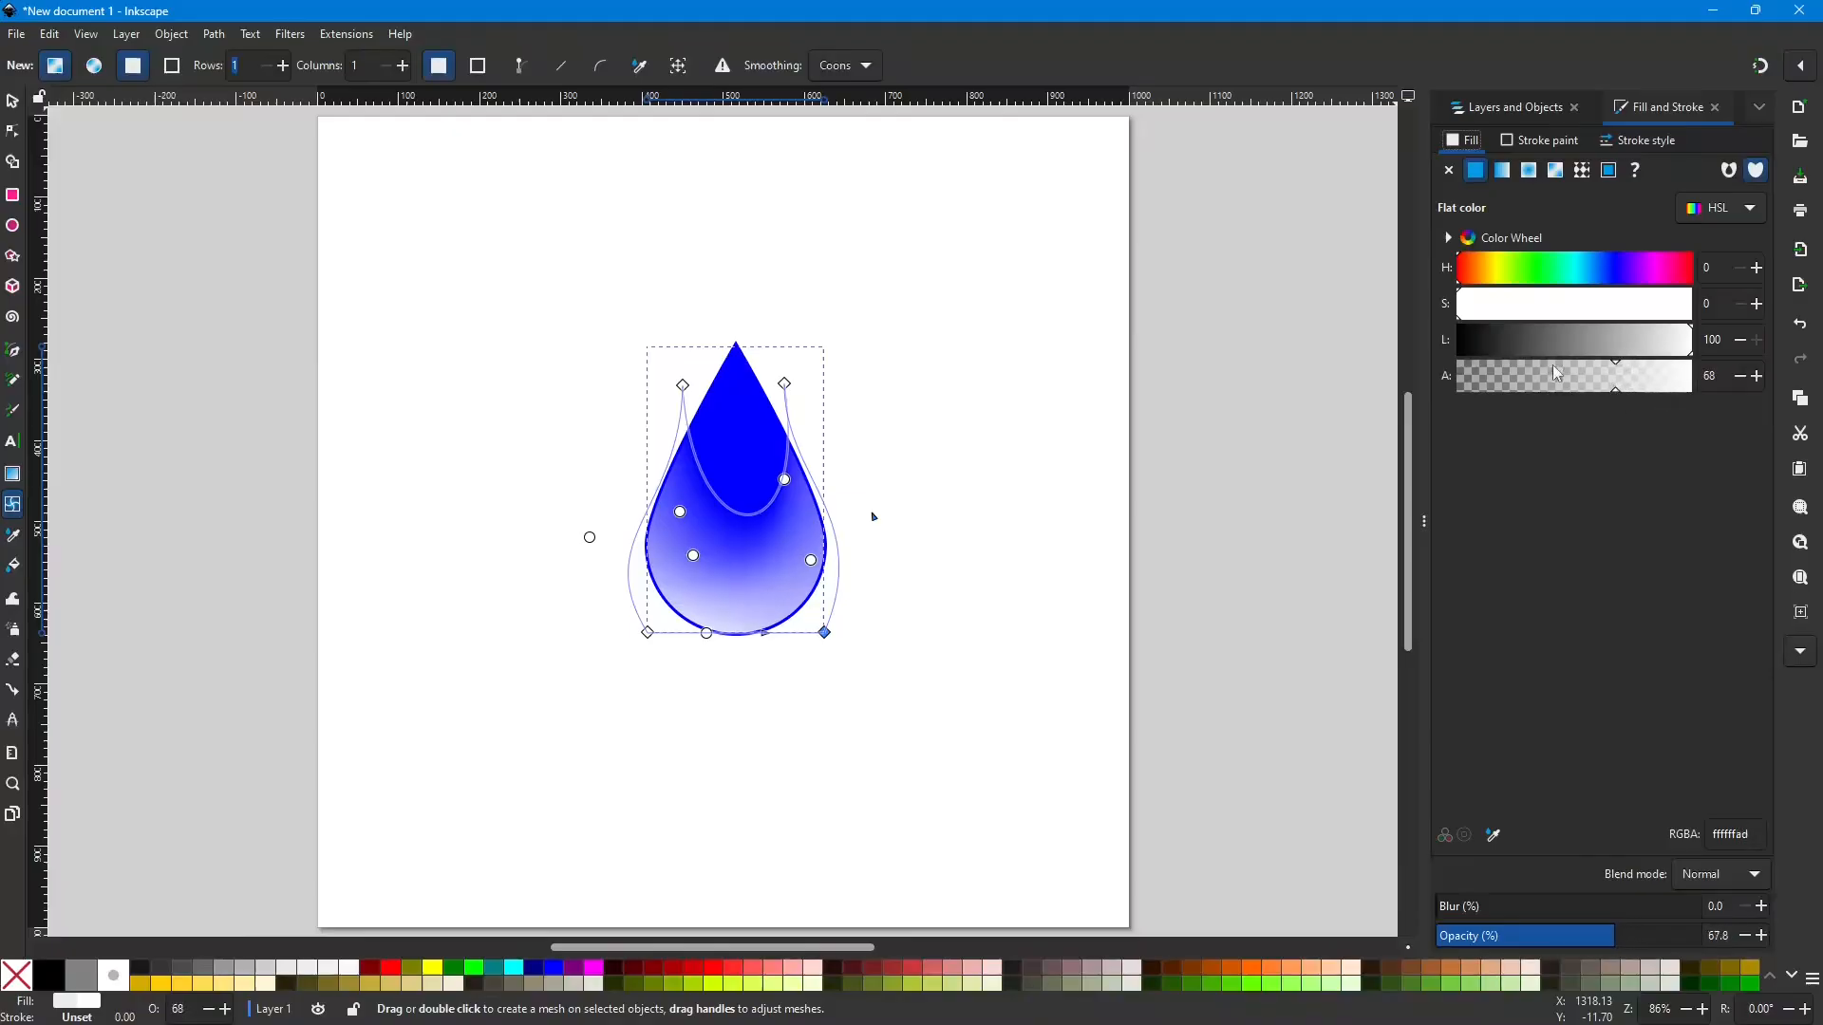
click(648, 633)
drag(1695, 393, 1564, 411)
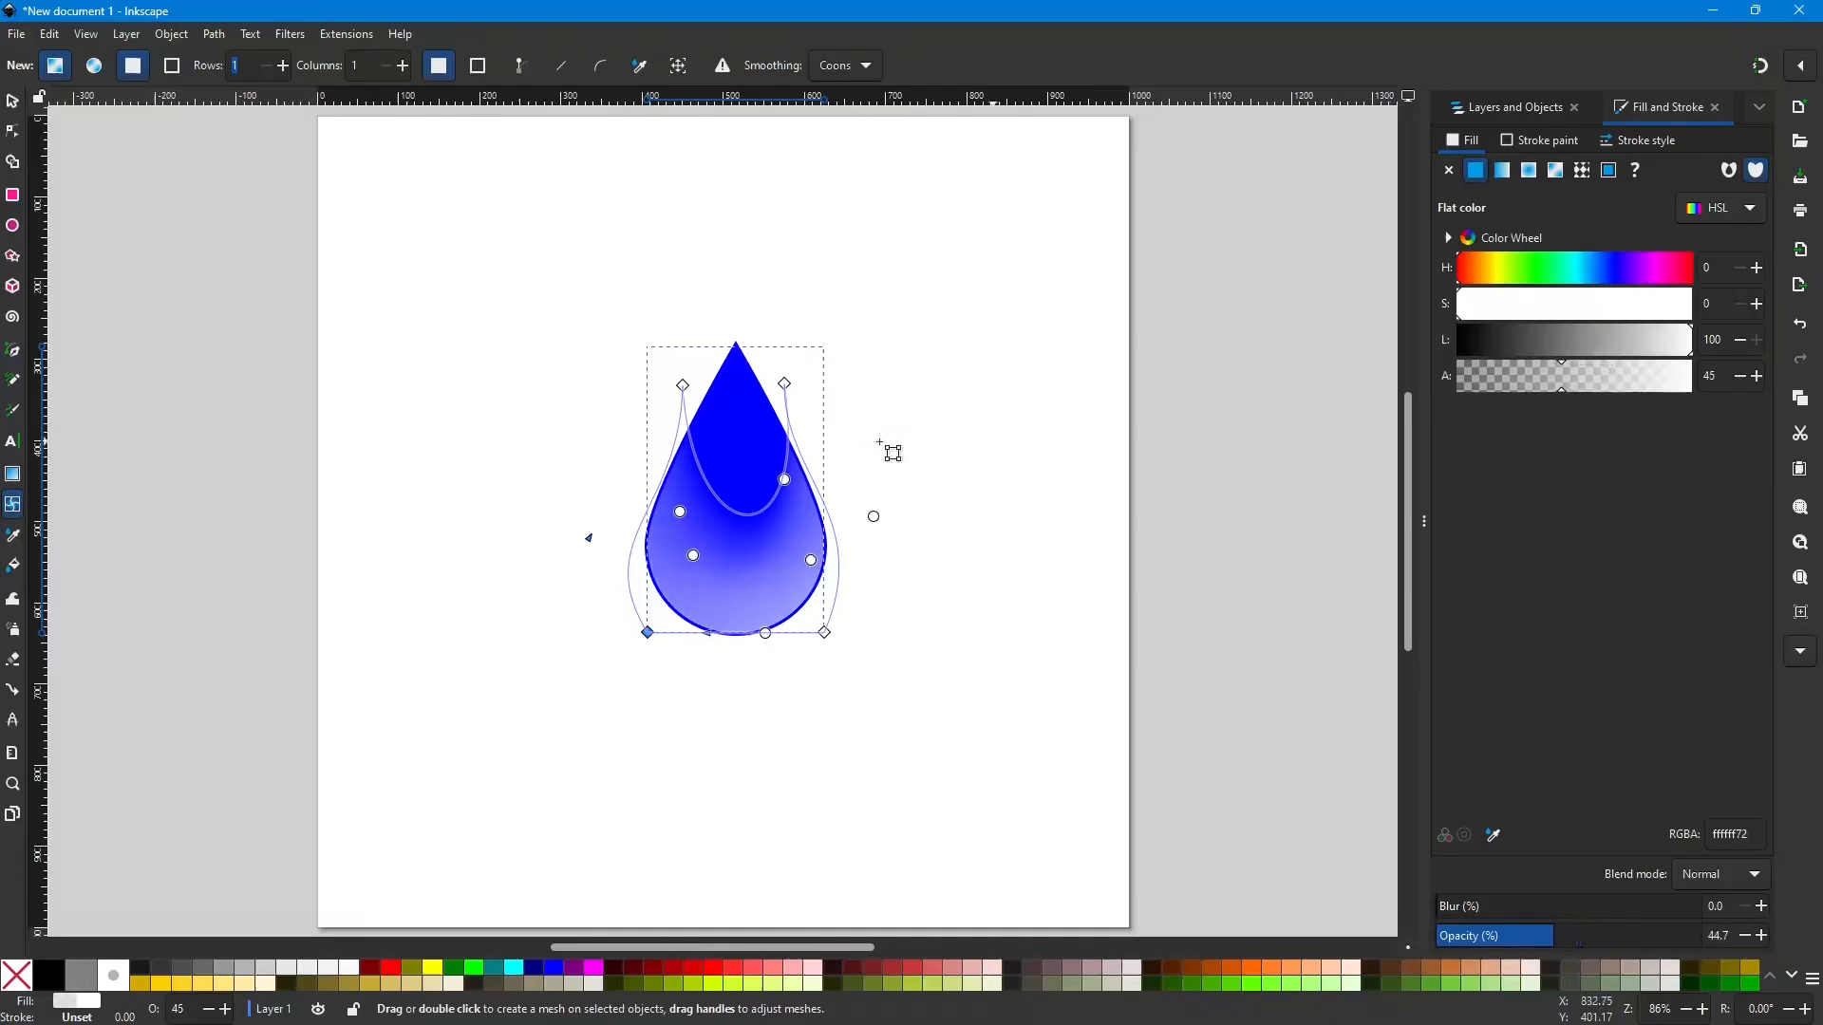
Step: Compare the drop with path1 hidden and shown, shrink path1 to about 197 by 320 px and shift it down to about Y 308 px
click(12, 100)
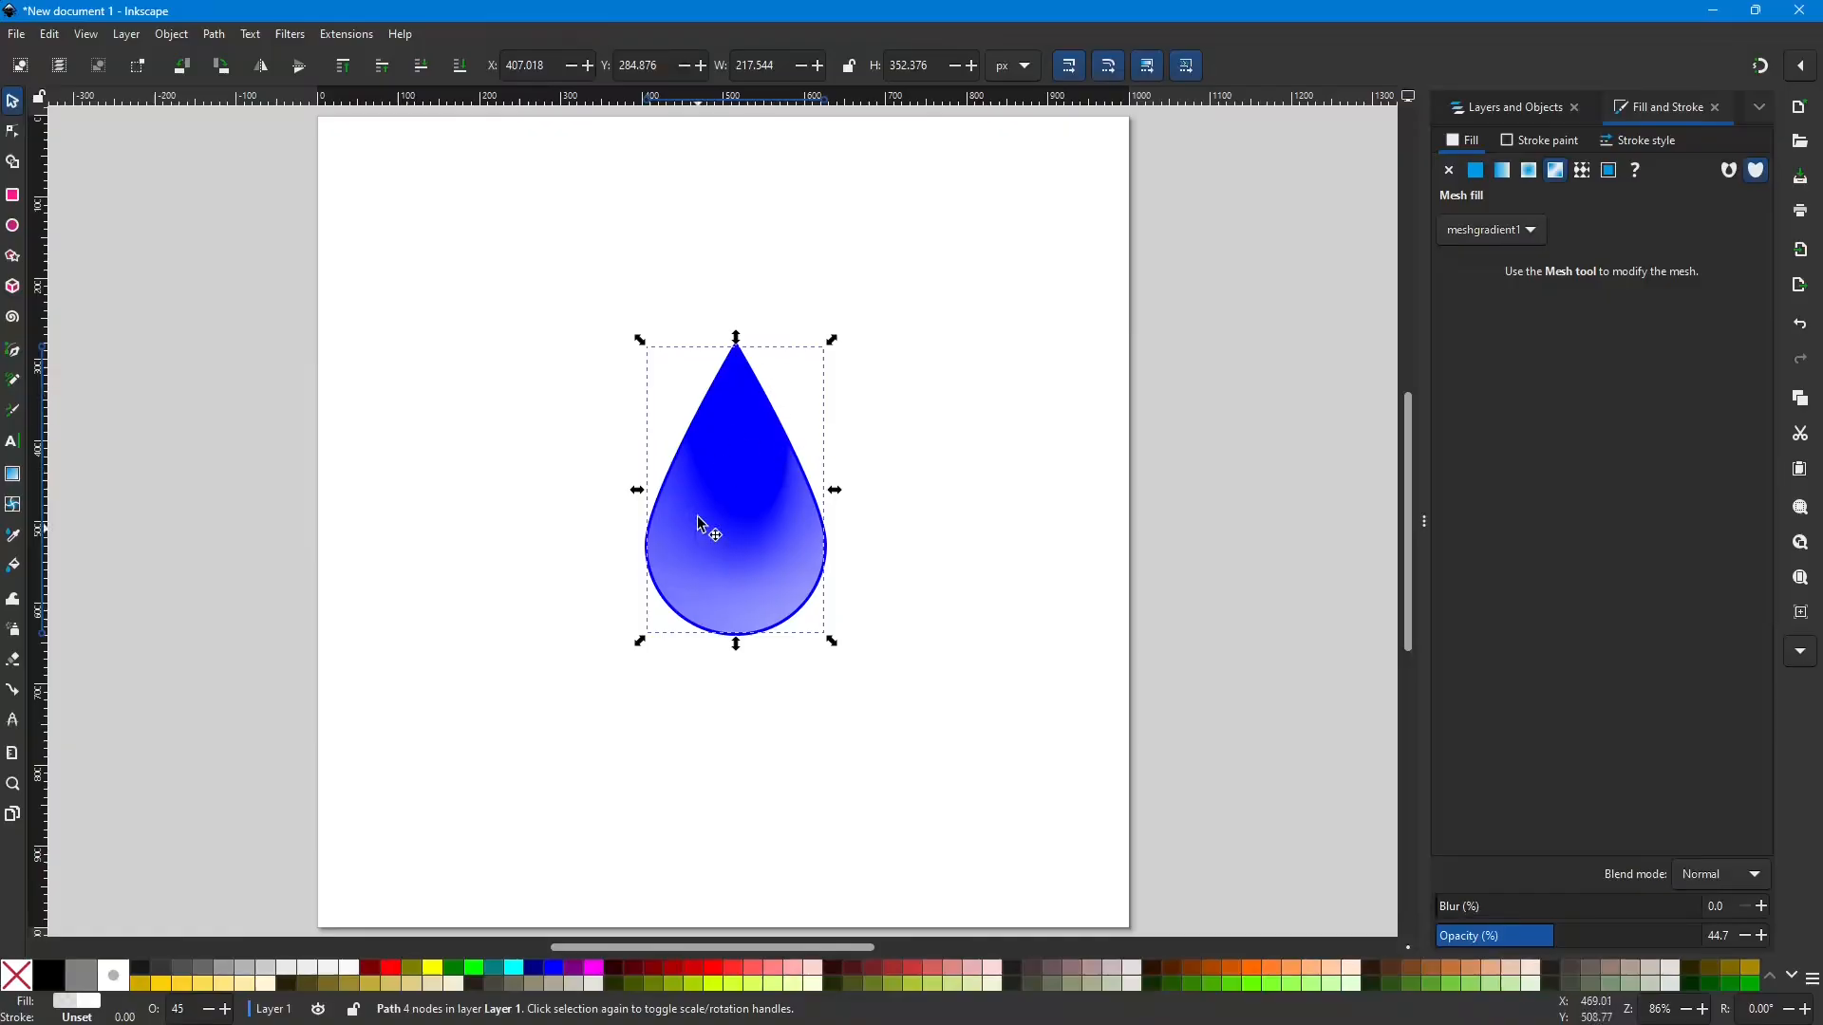
click(1506, 107)
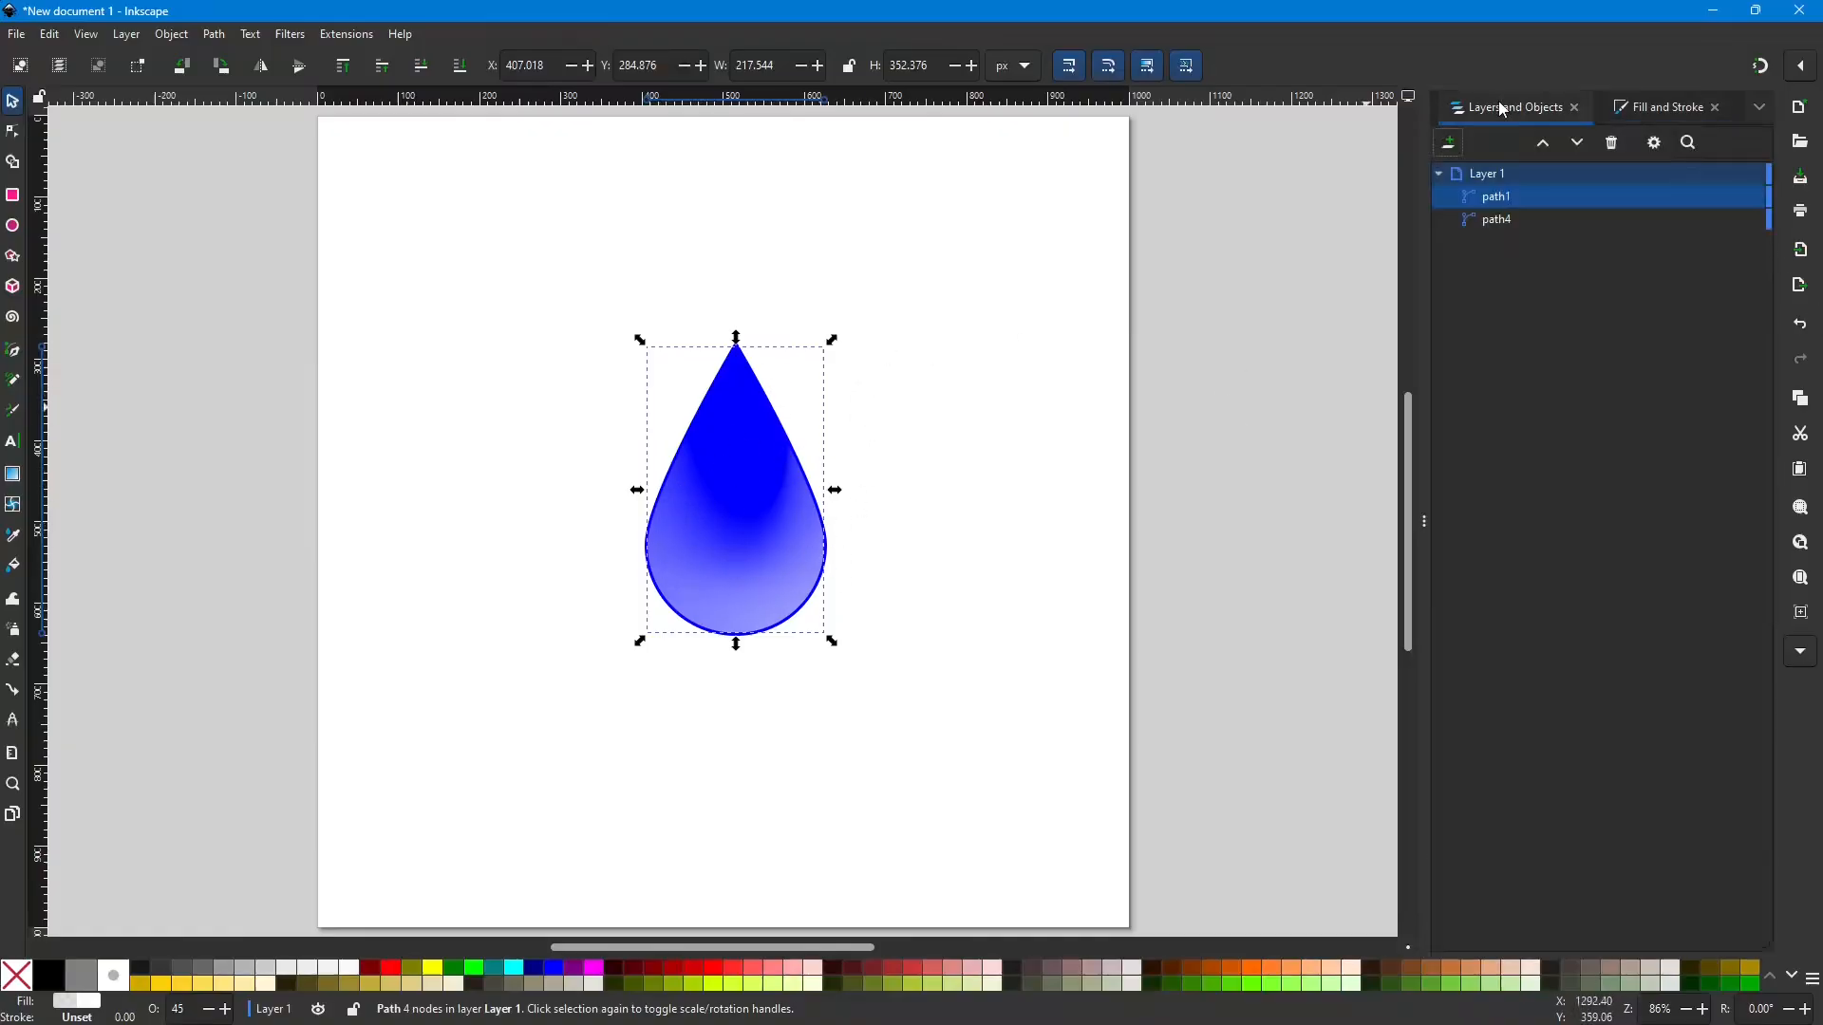
click(1734, 199)
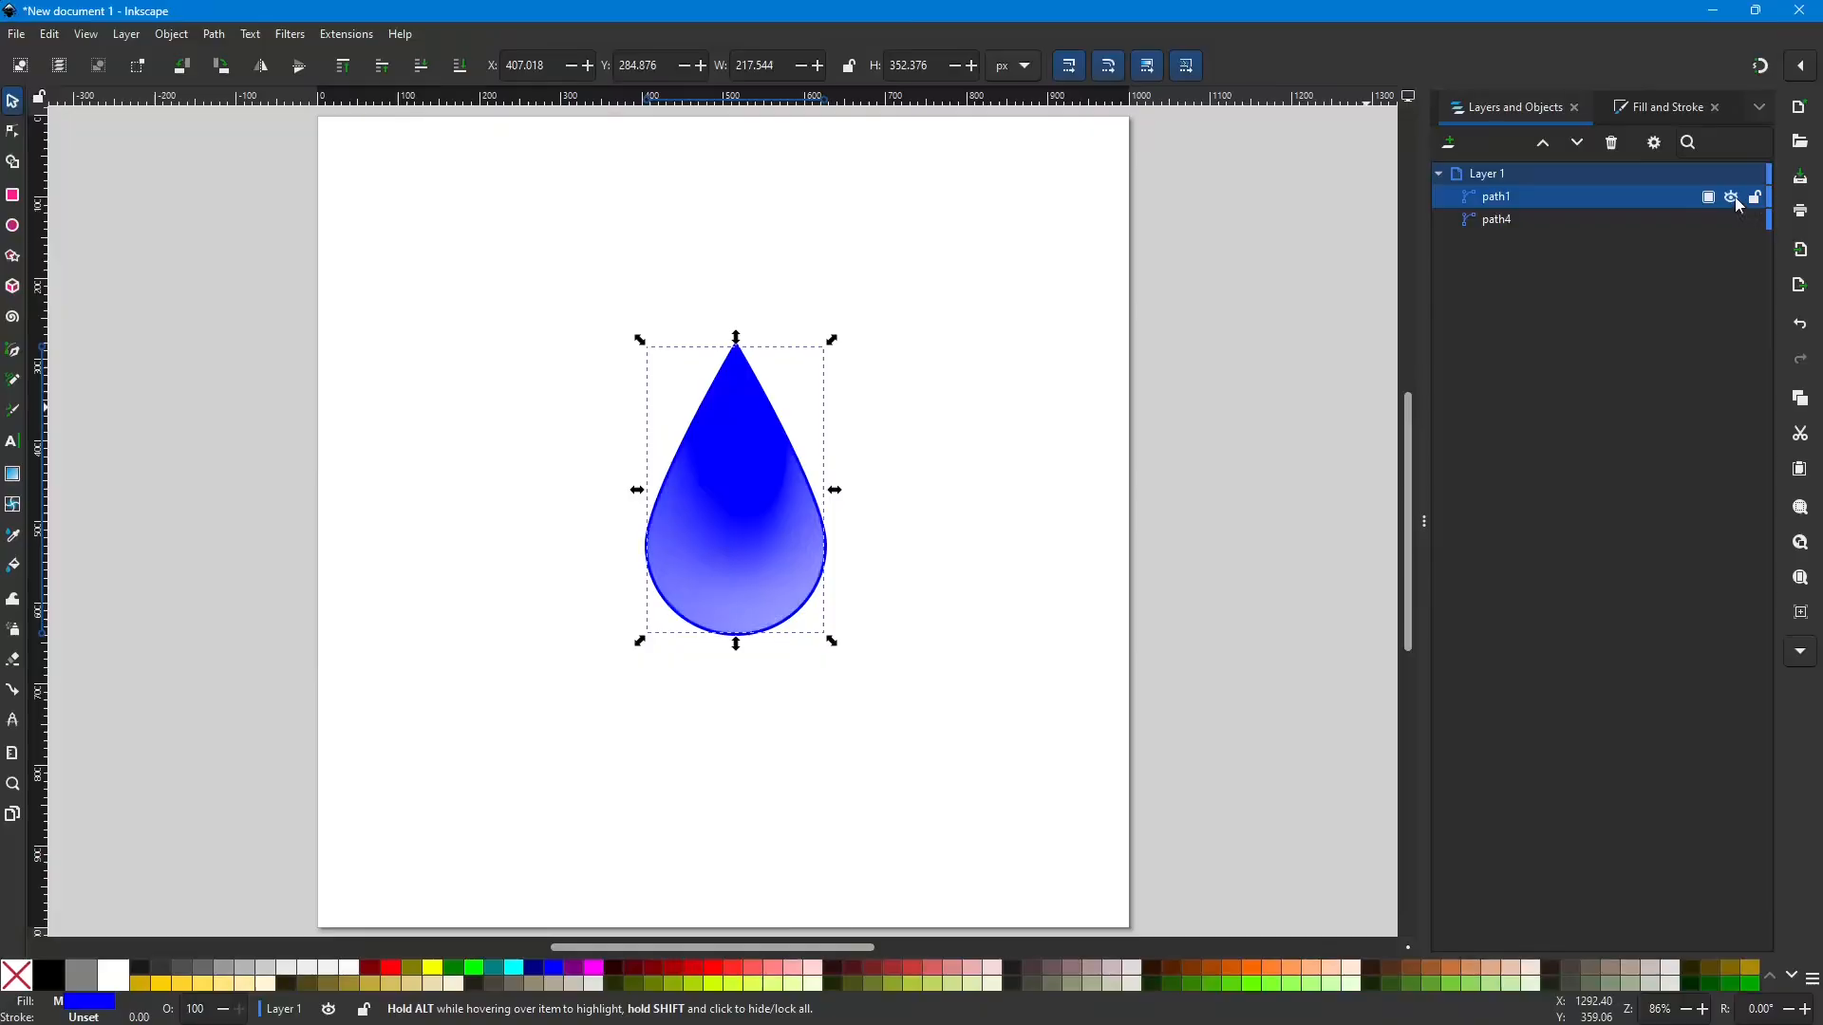
click(1734, 199)
click(1733, 199)
drag(835, 351, 826, 361)
drag(747, 546, 748, 554)
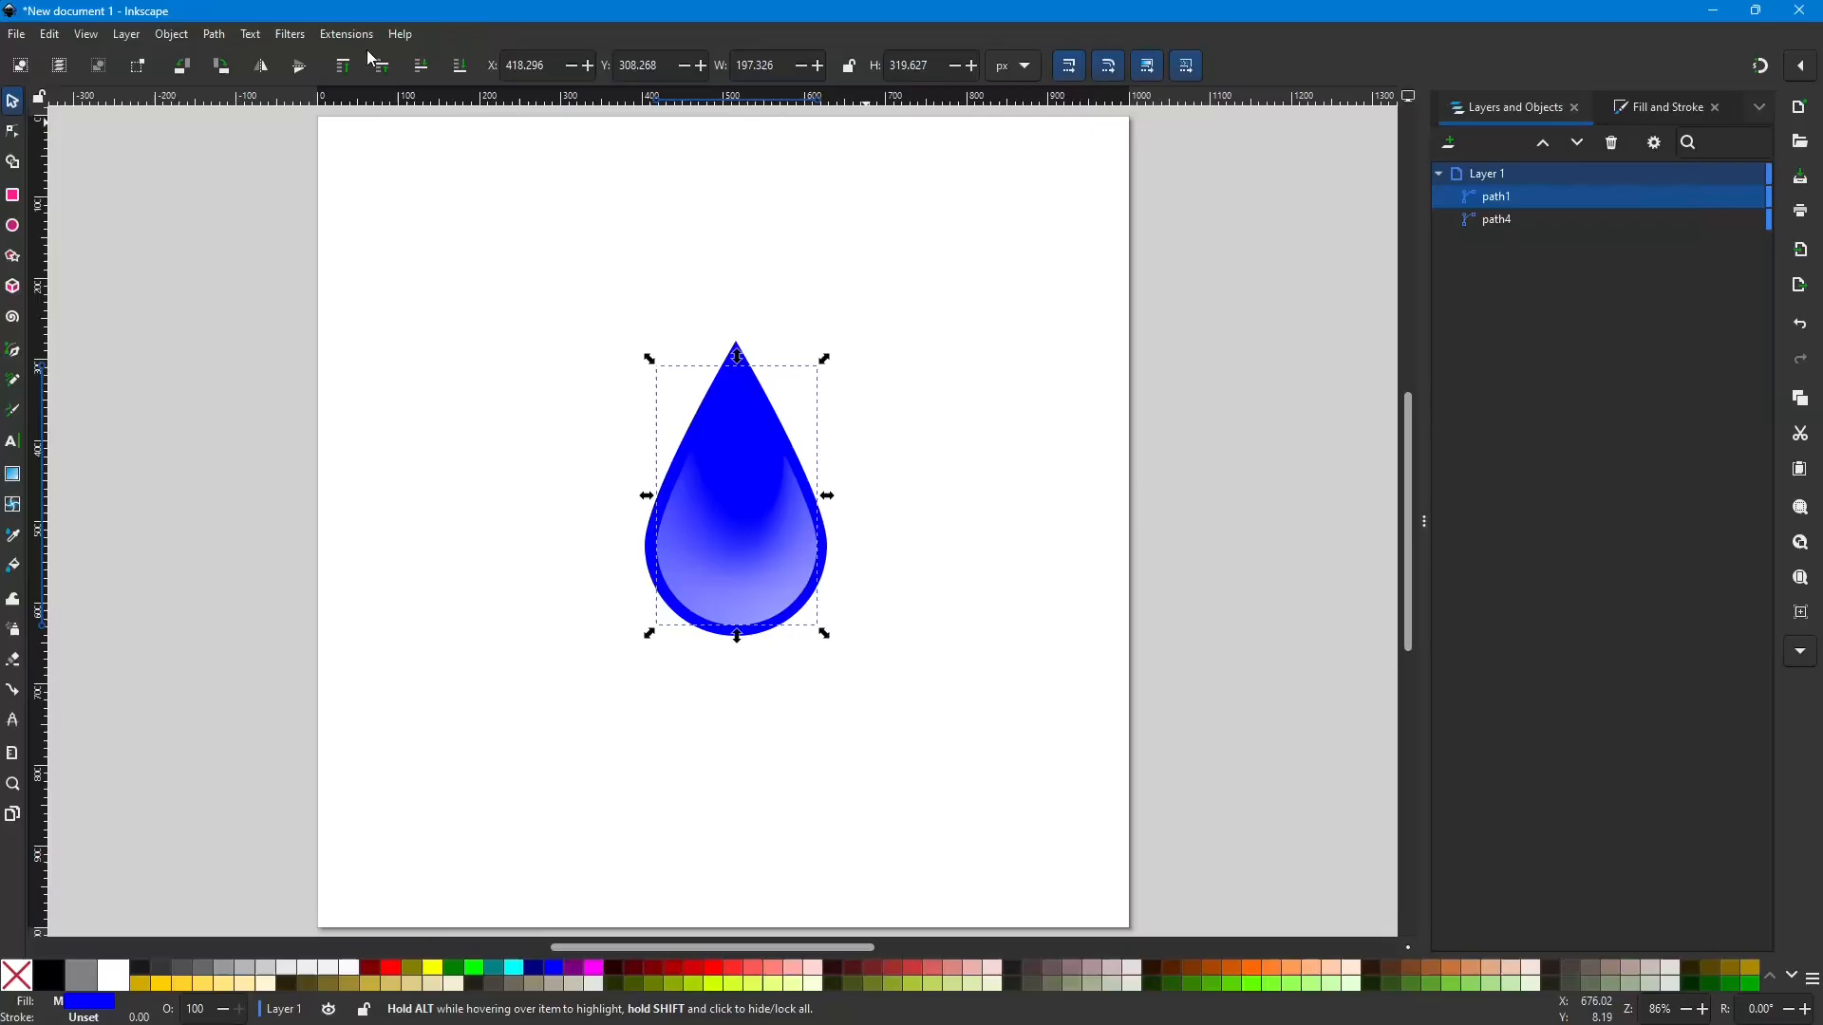
Step: Open the Blur filter for path1 with live preview on and raise the horizontal blur to 4.70
click(296, 34)
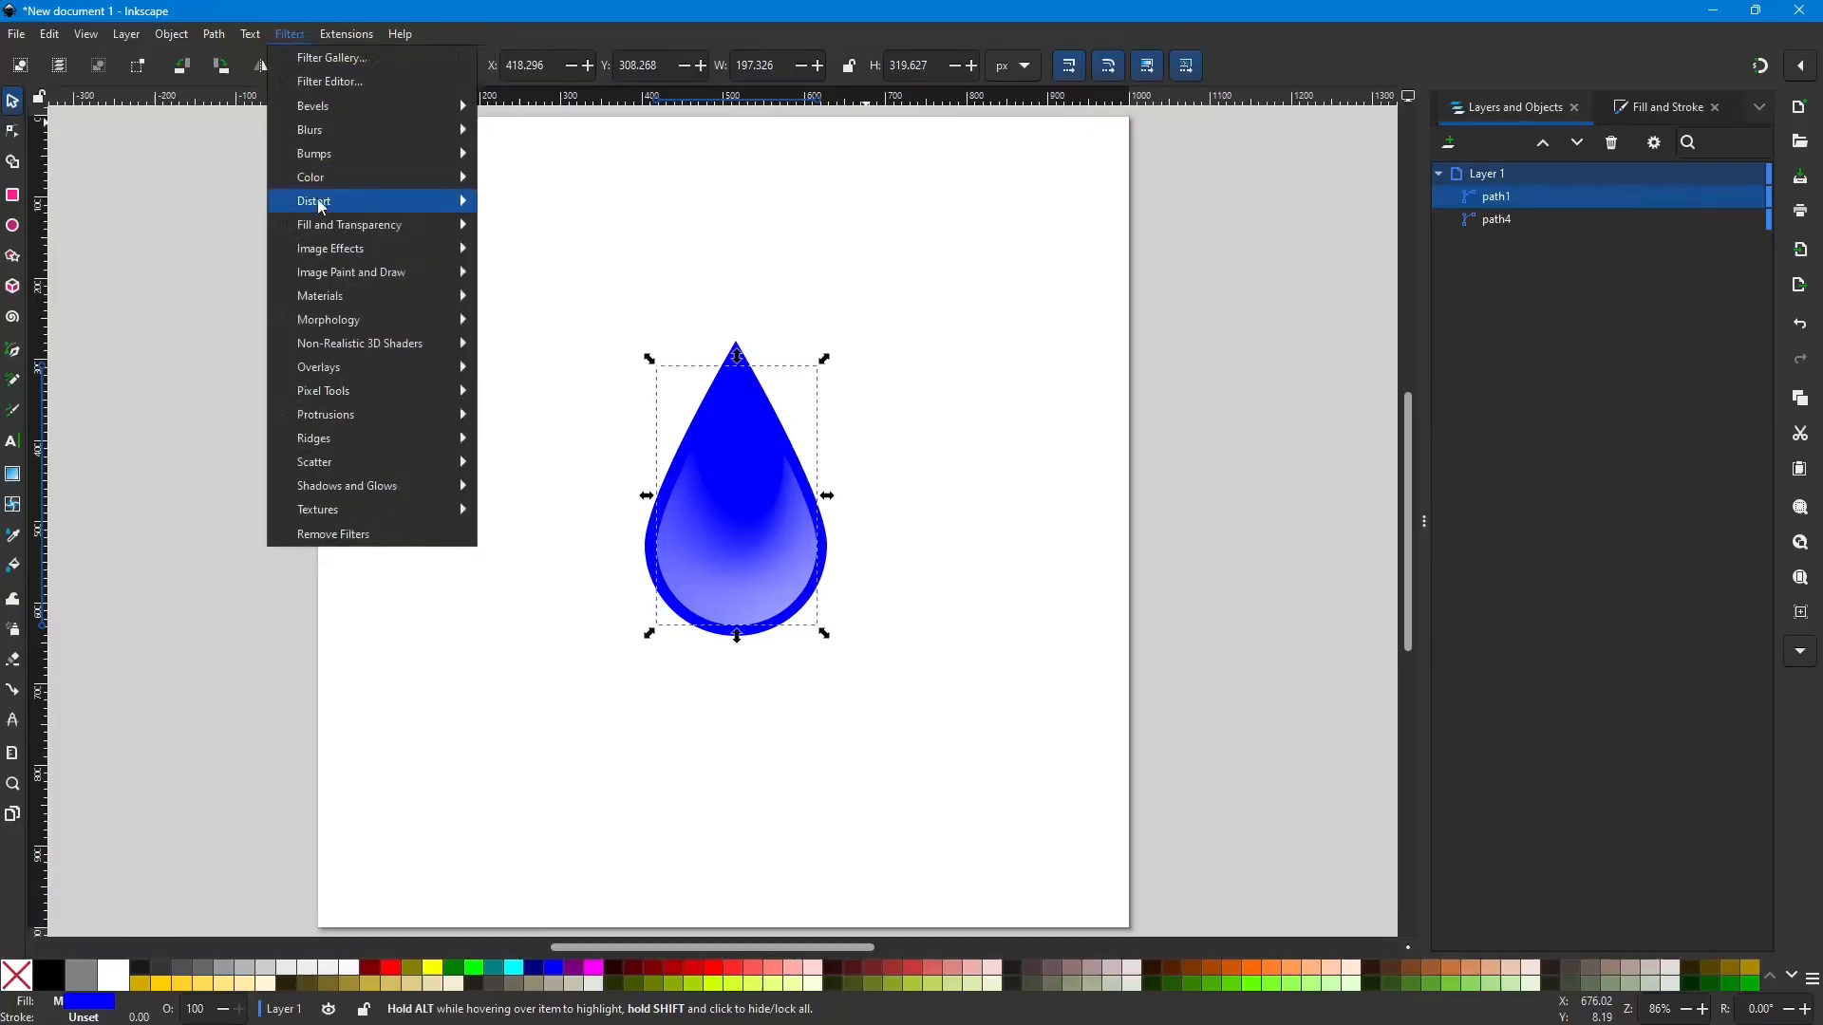
mouse_move(321, 140)
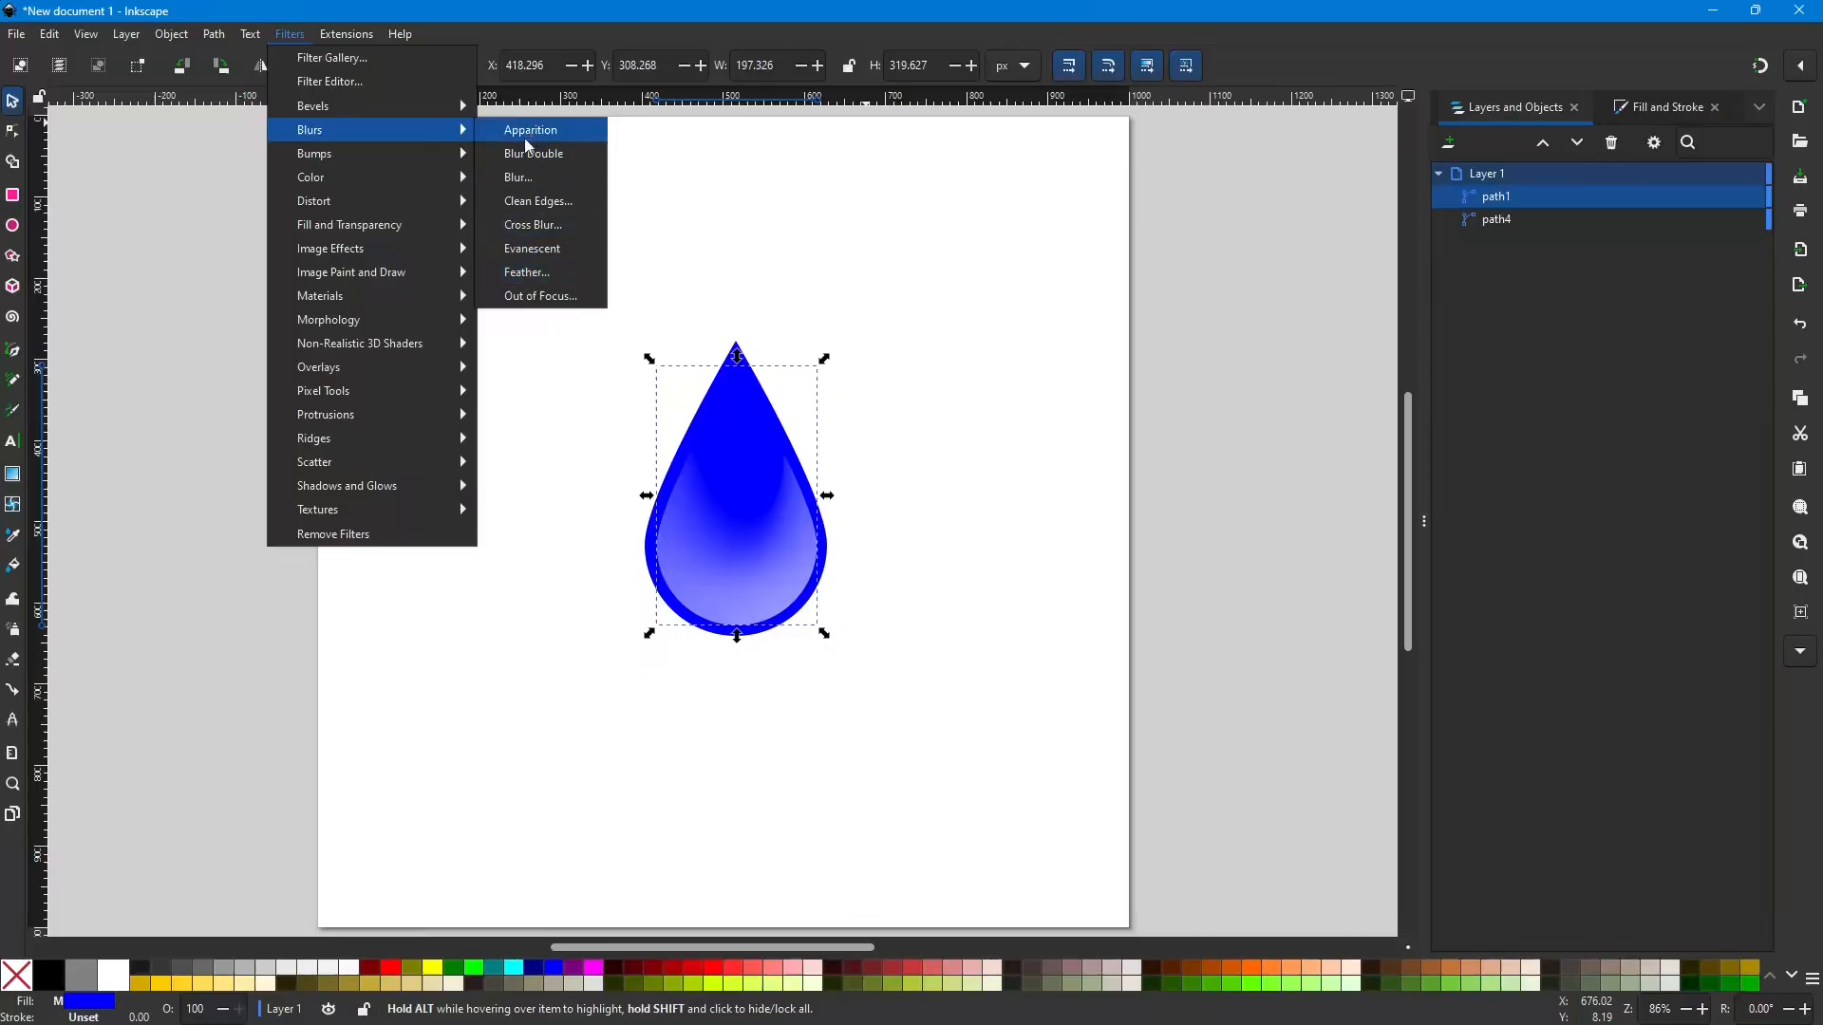
click(524, 186)
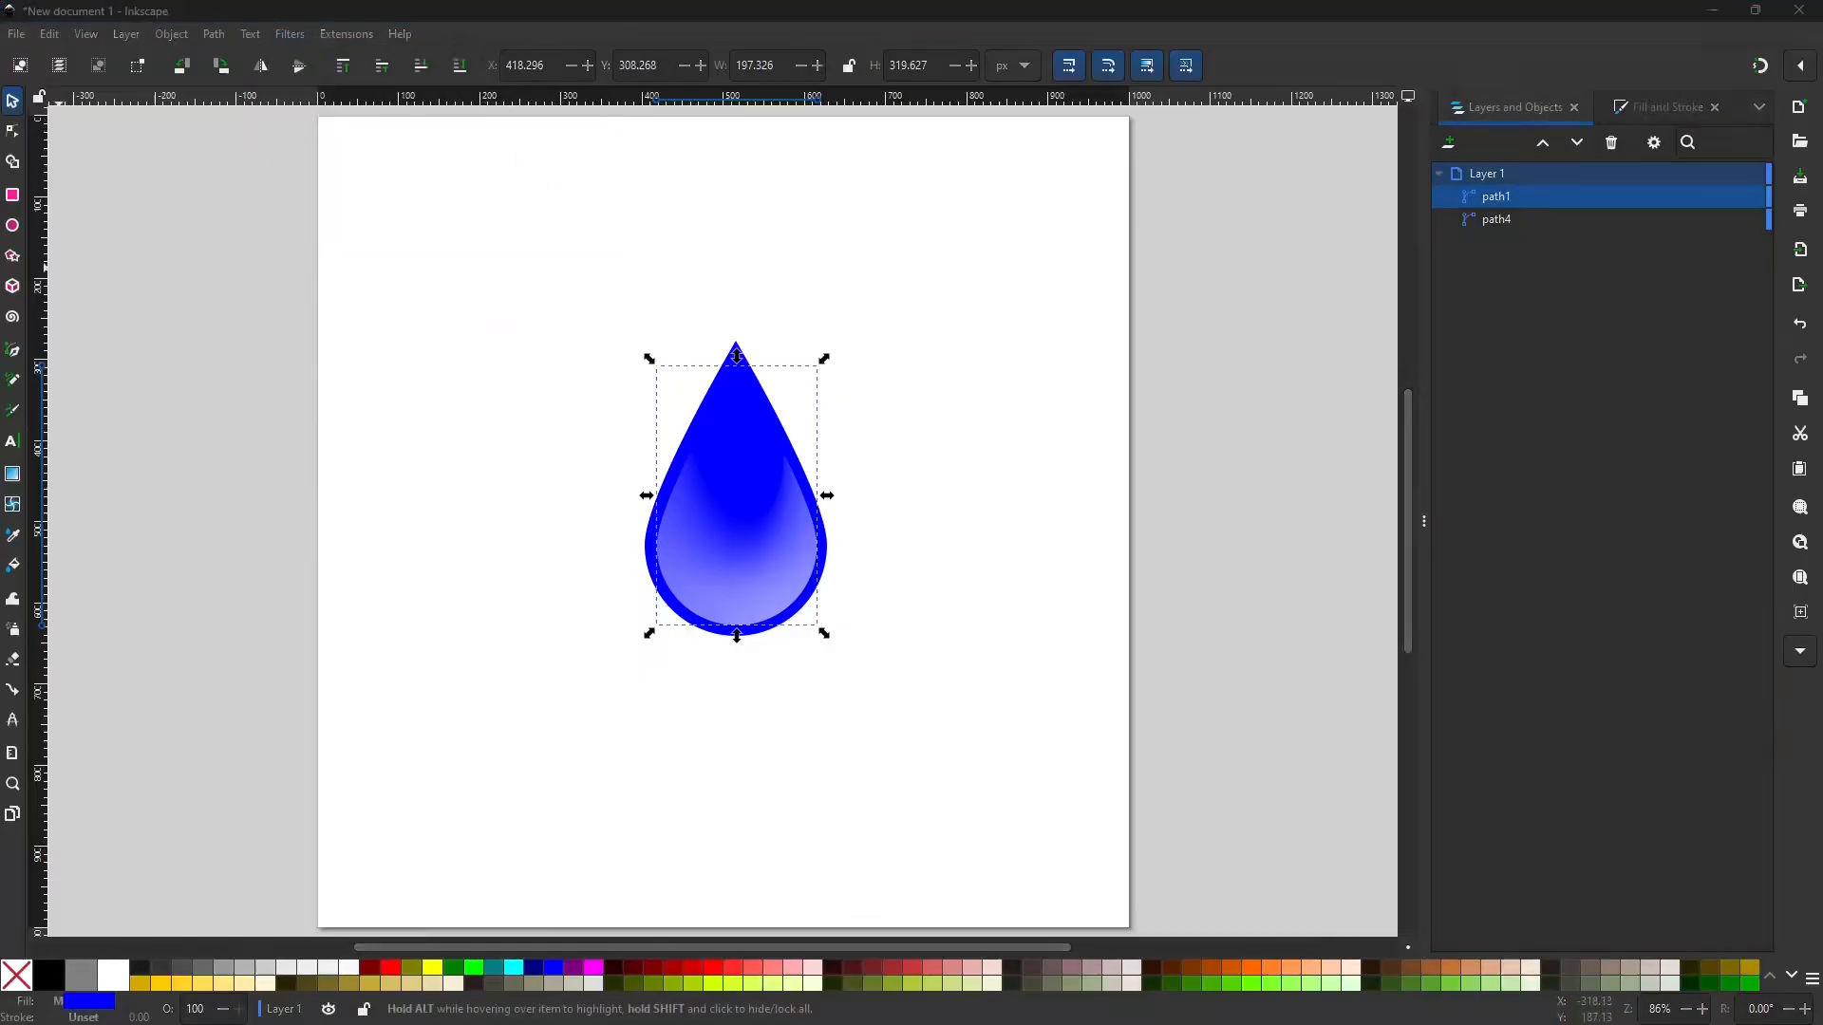
drag(1186, 270, 1365, 276)
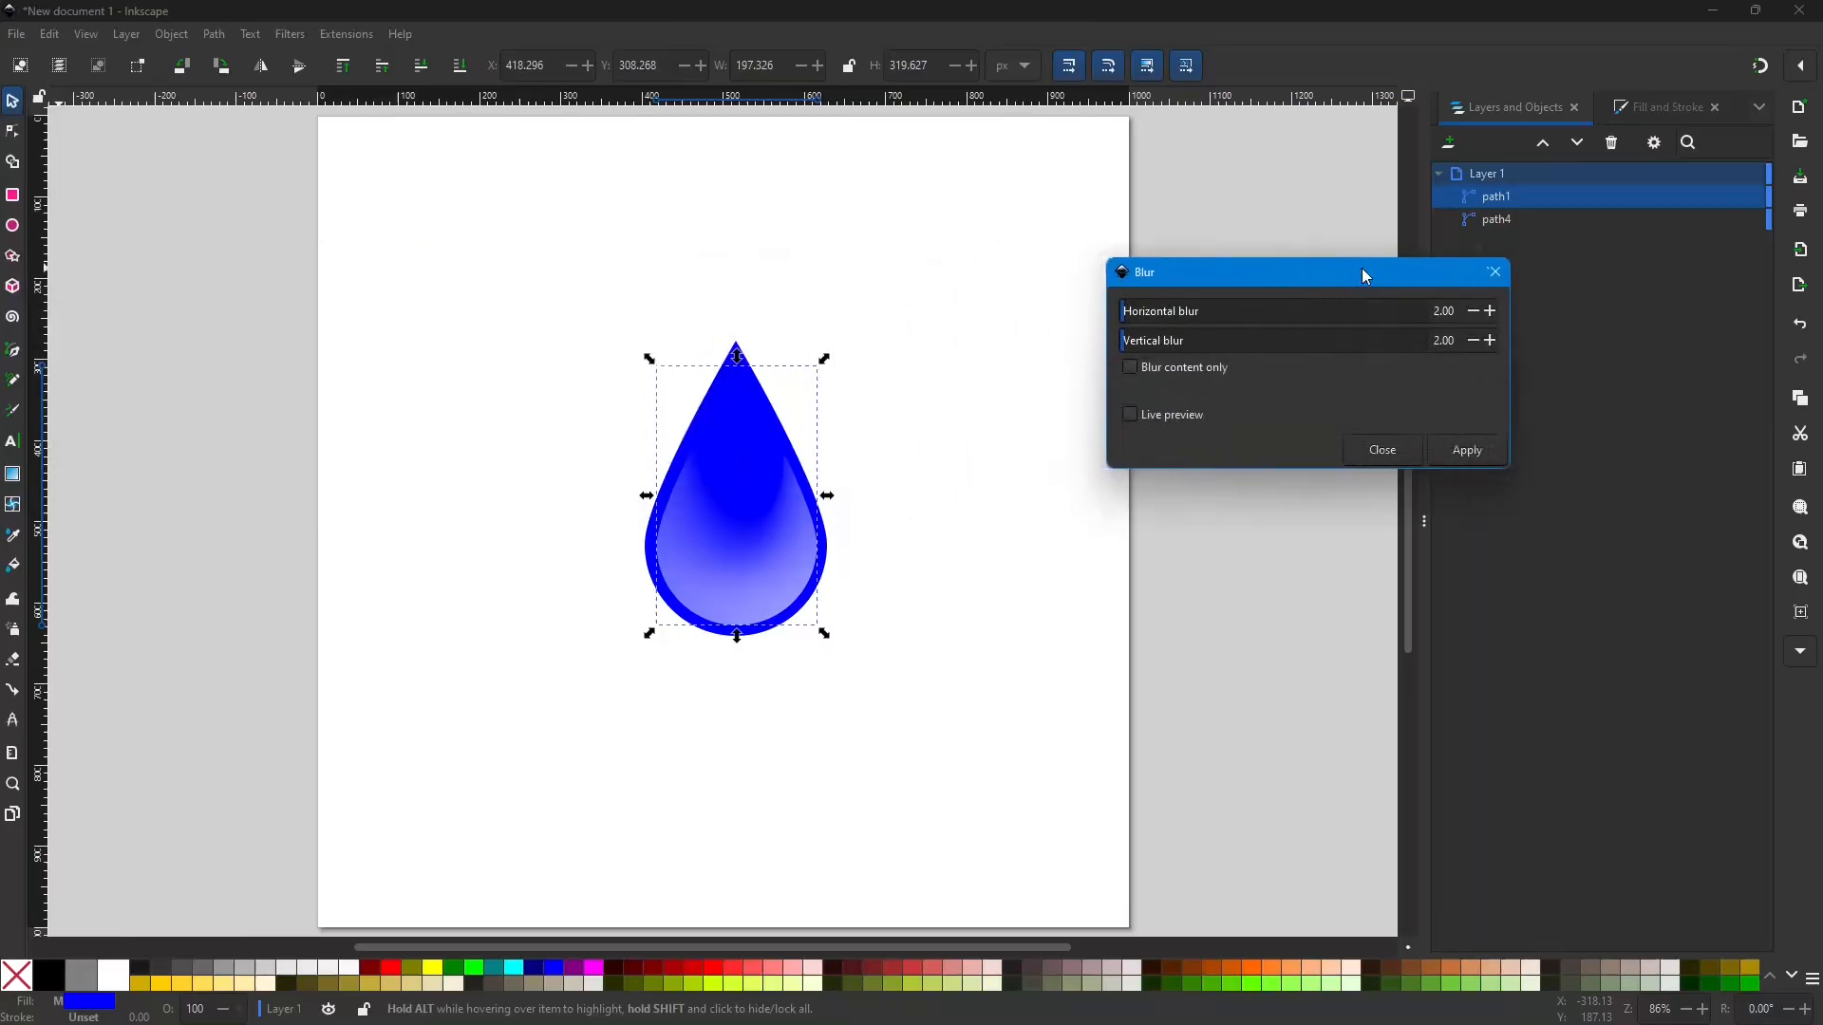
click(1130, 416)
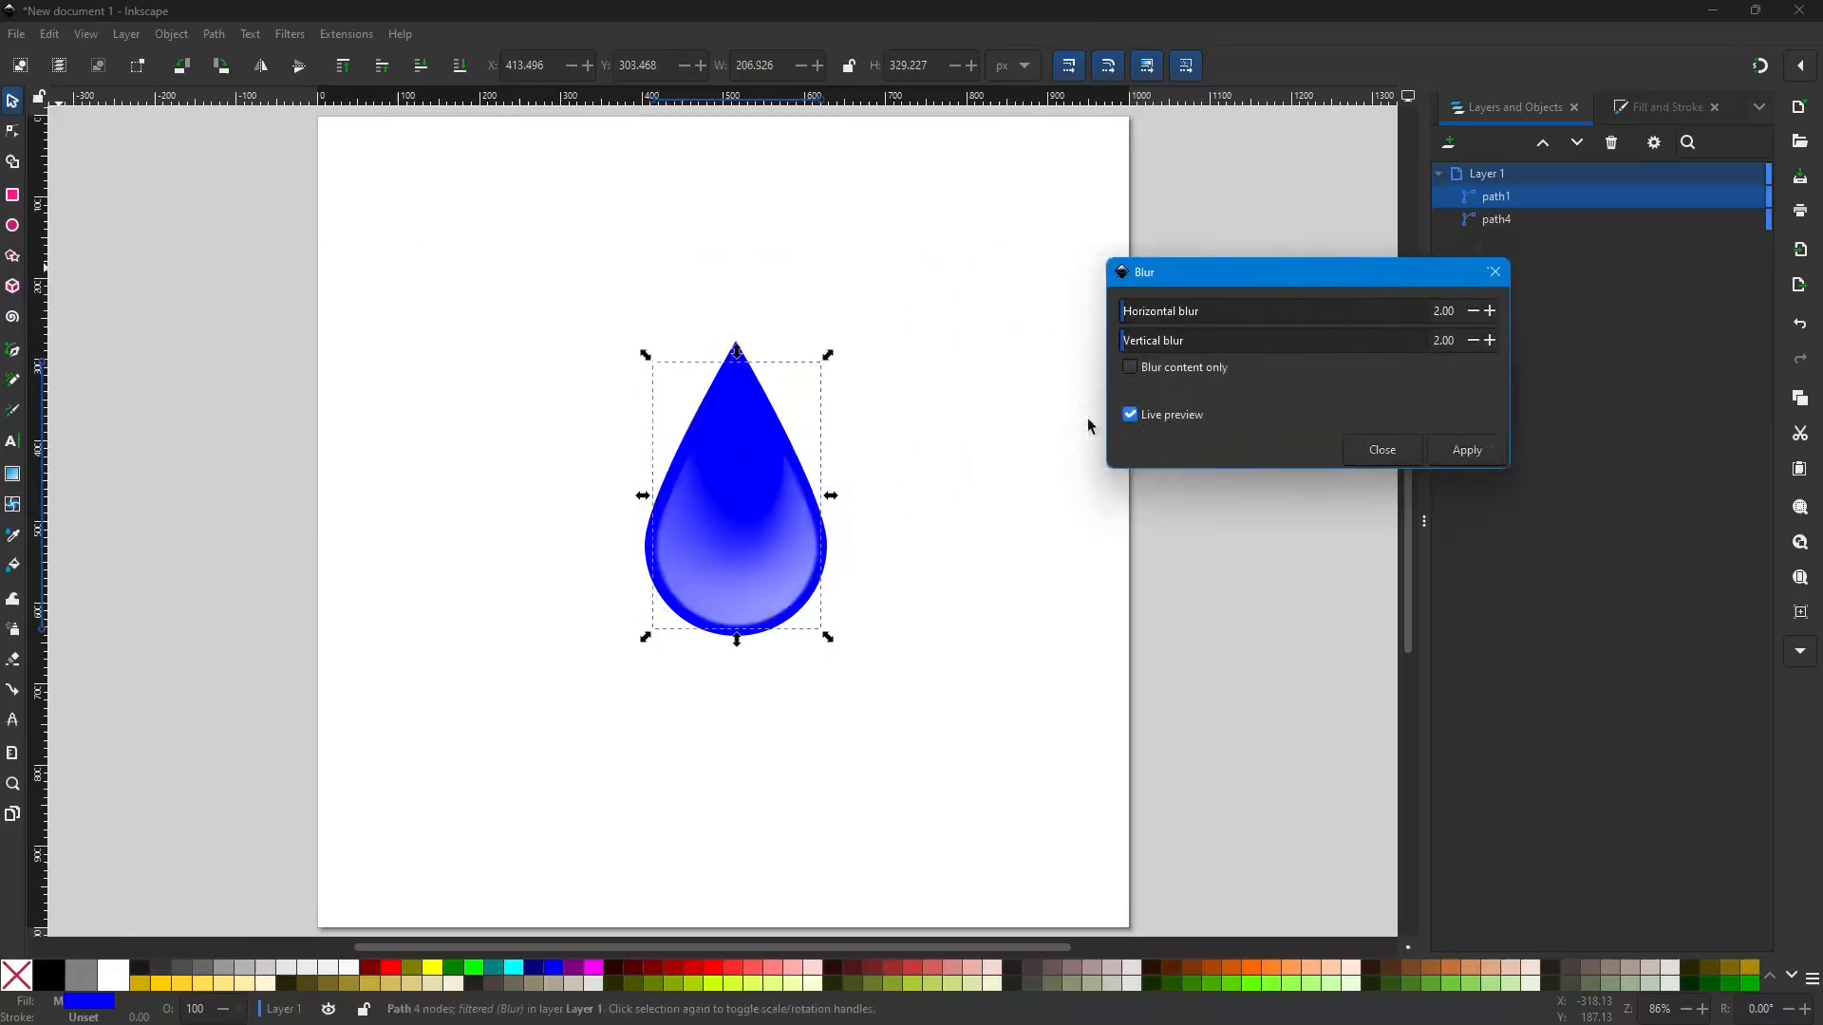
click(1492, 313)
click(1492, 312)
click(1491, 312)
click(1494, 313)
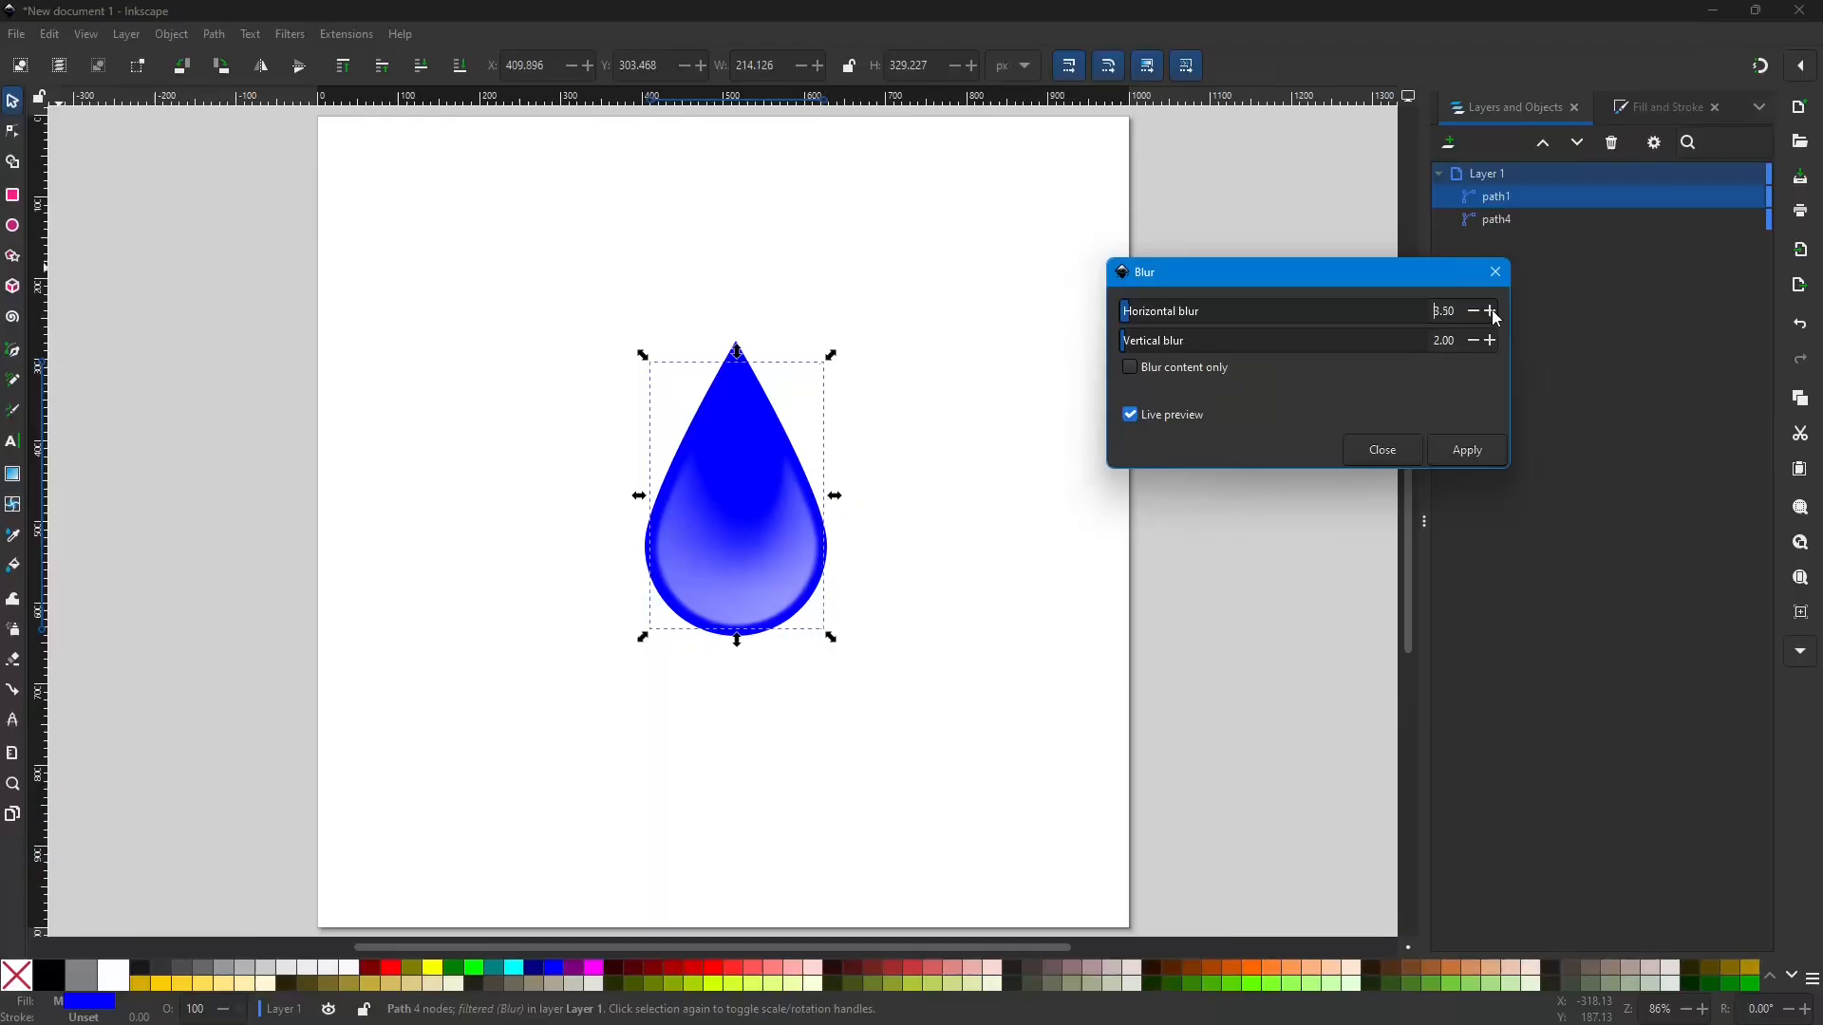
click(1493, 313)
click(1492, 313)
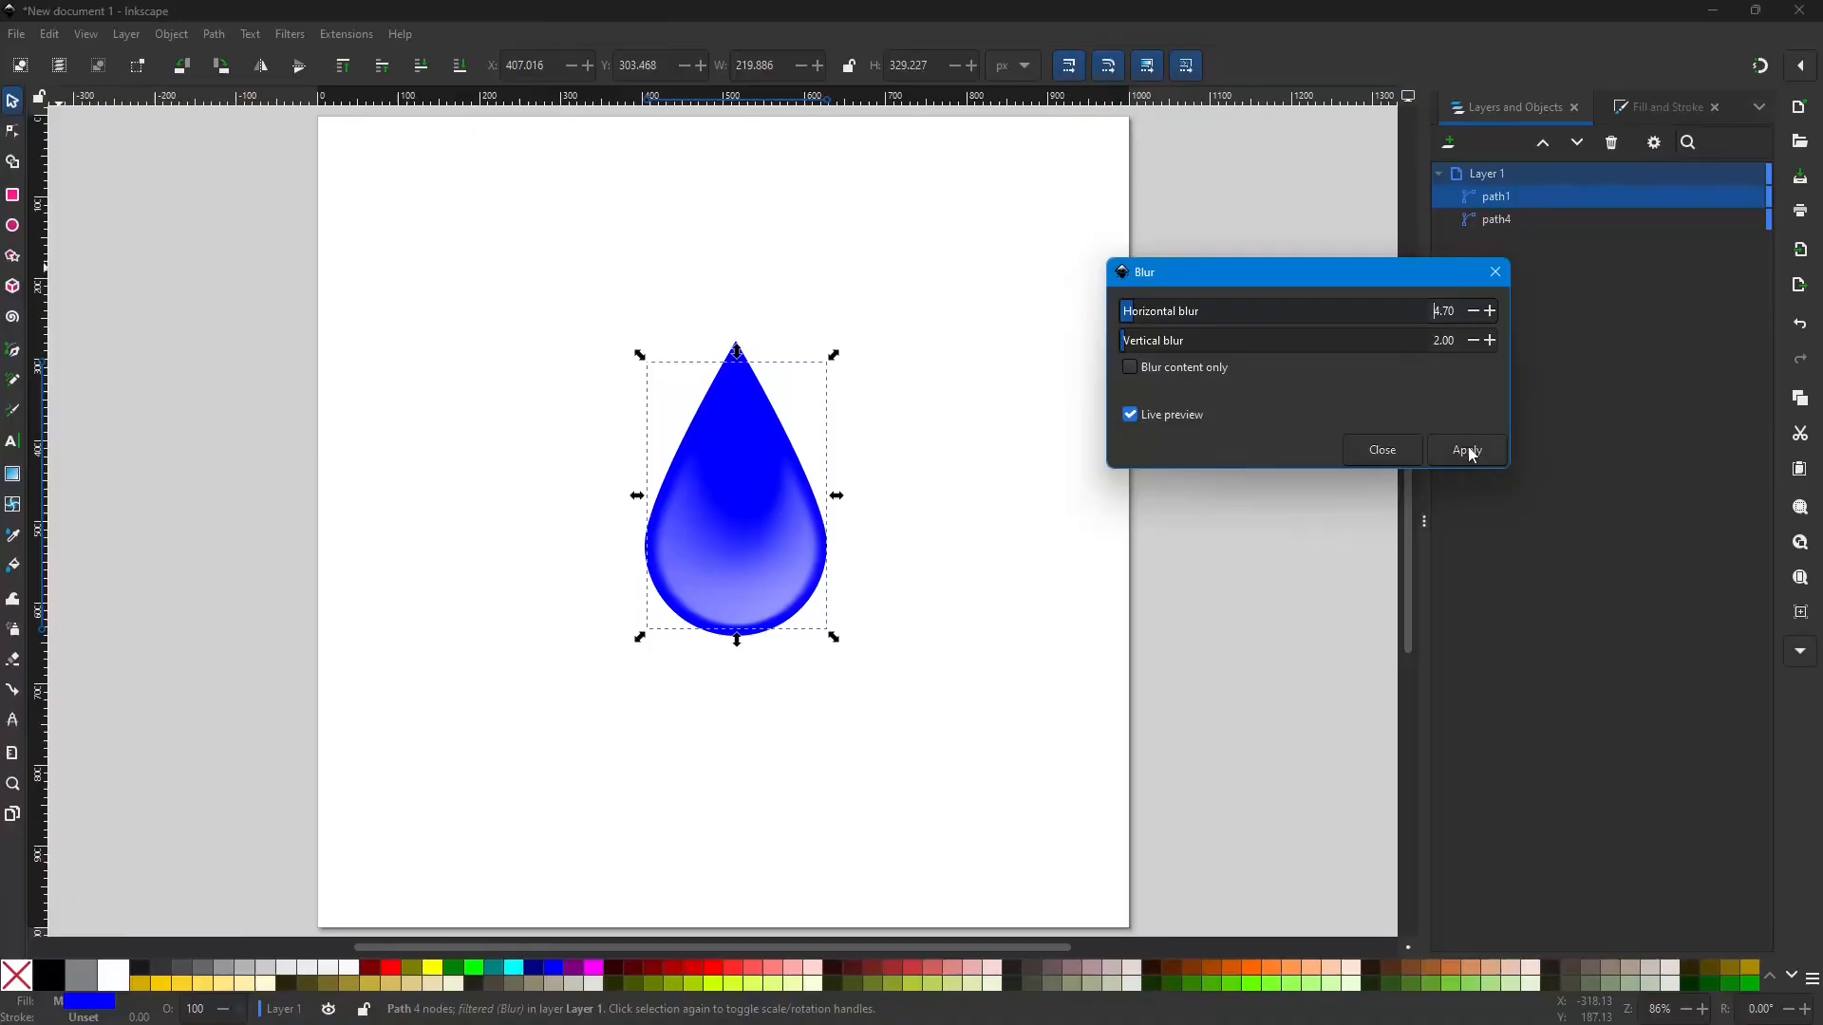
Step: Set both the vertical and horizontal blur to 3.00, apply the filter to path1 and close the Blur dialog
click(1479, 341)
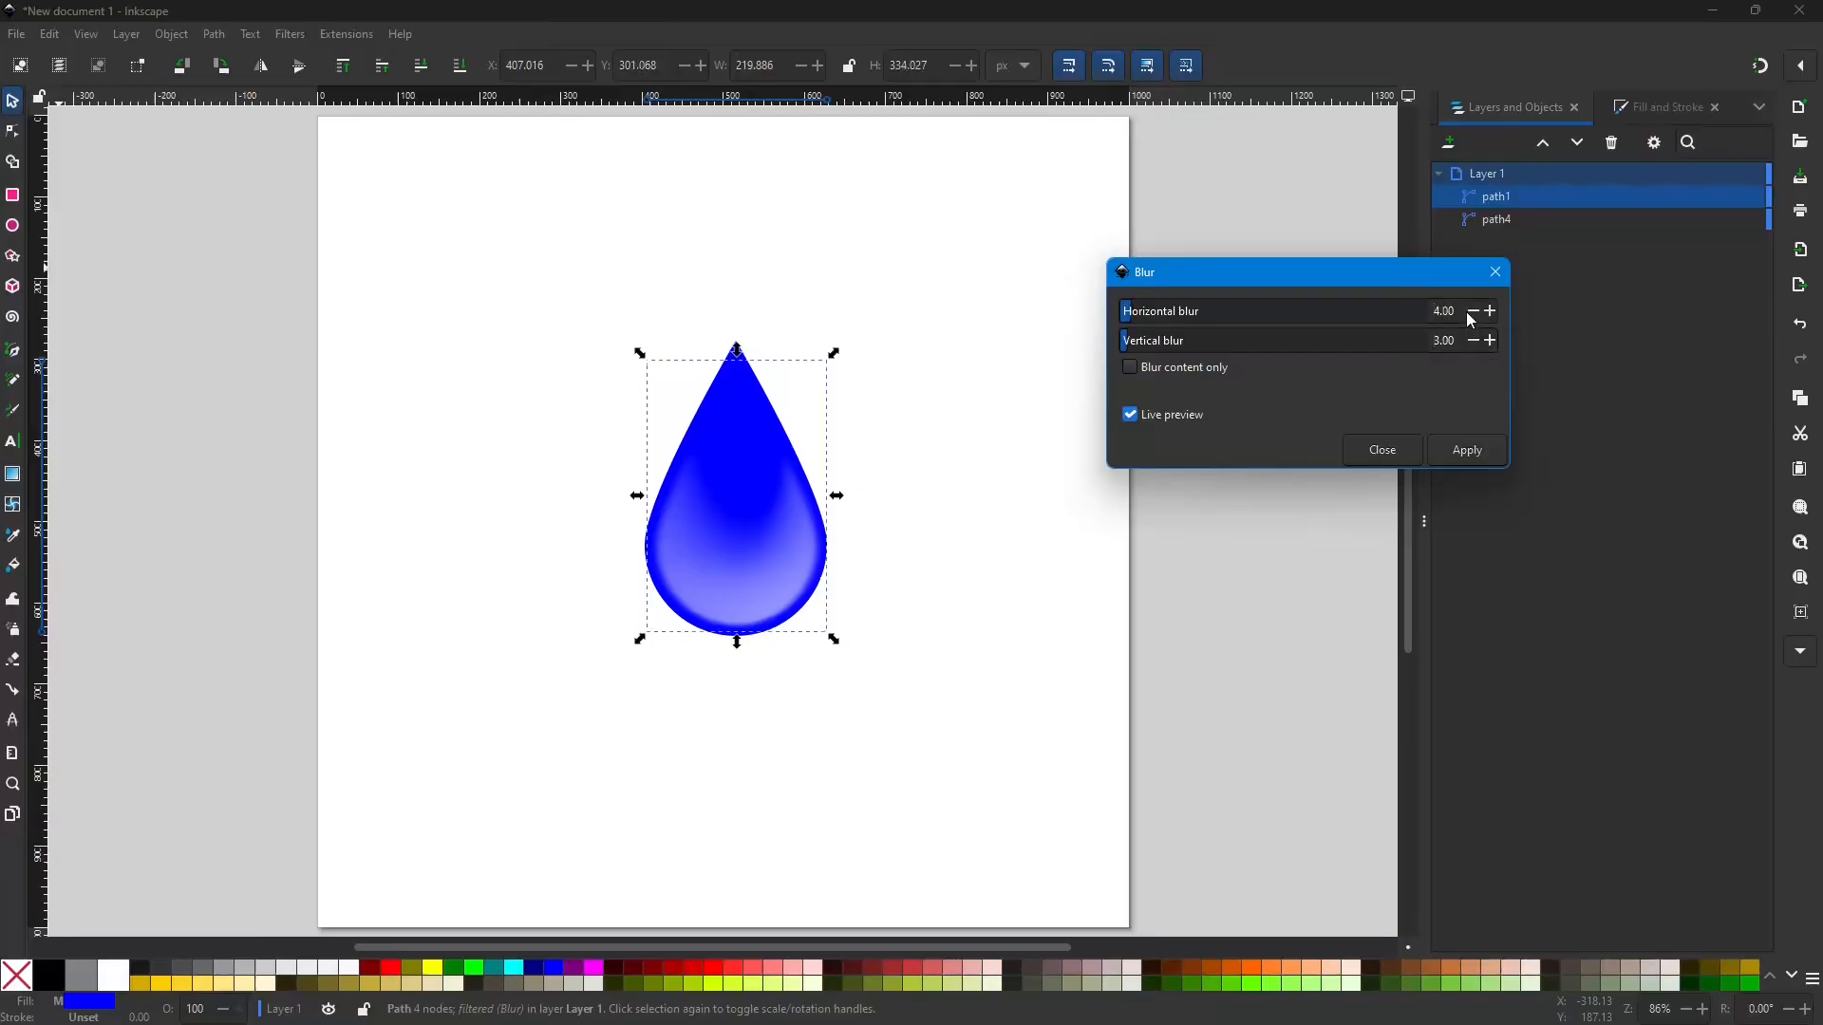
click(1471, 313)
click(1470, 313)
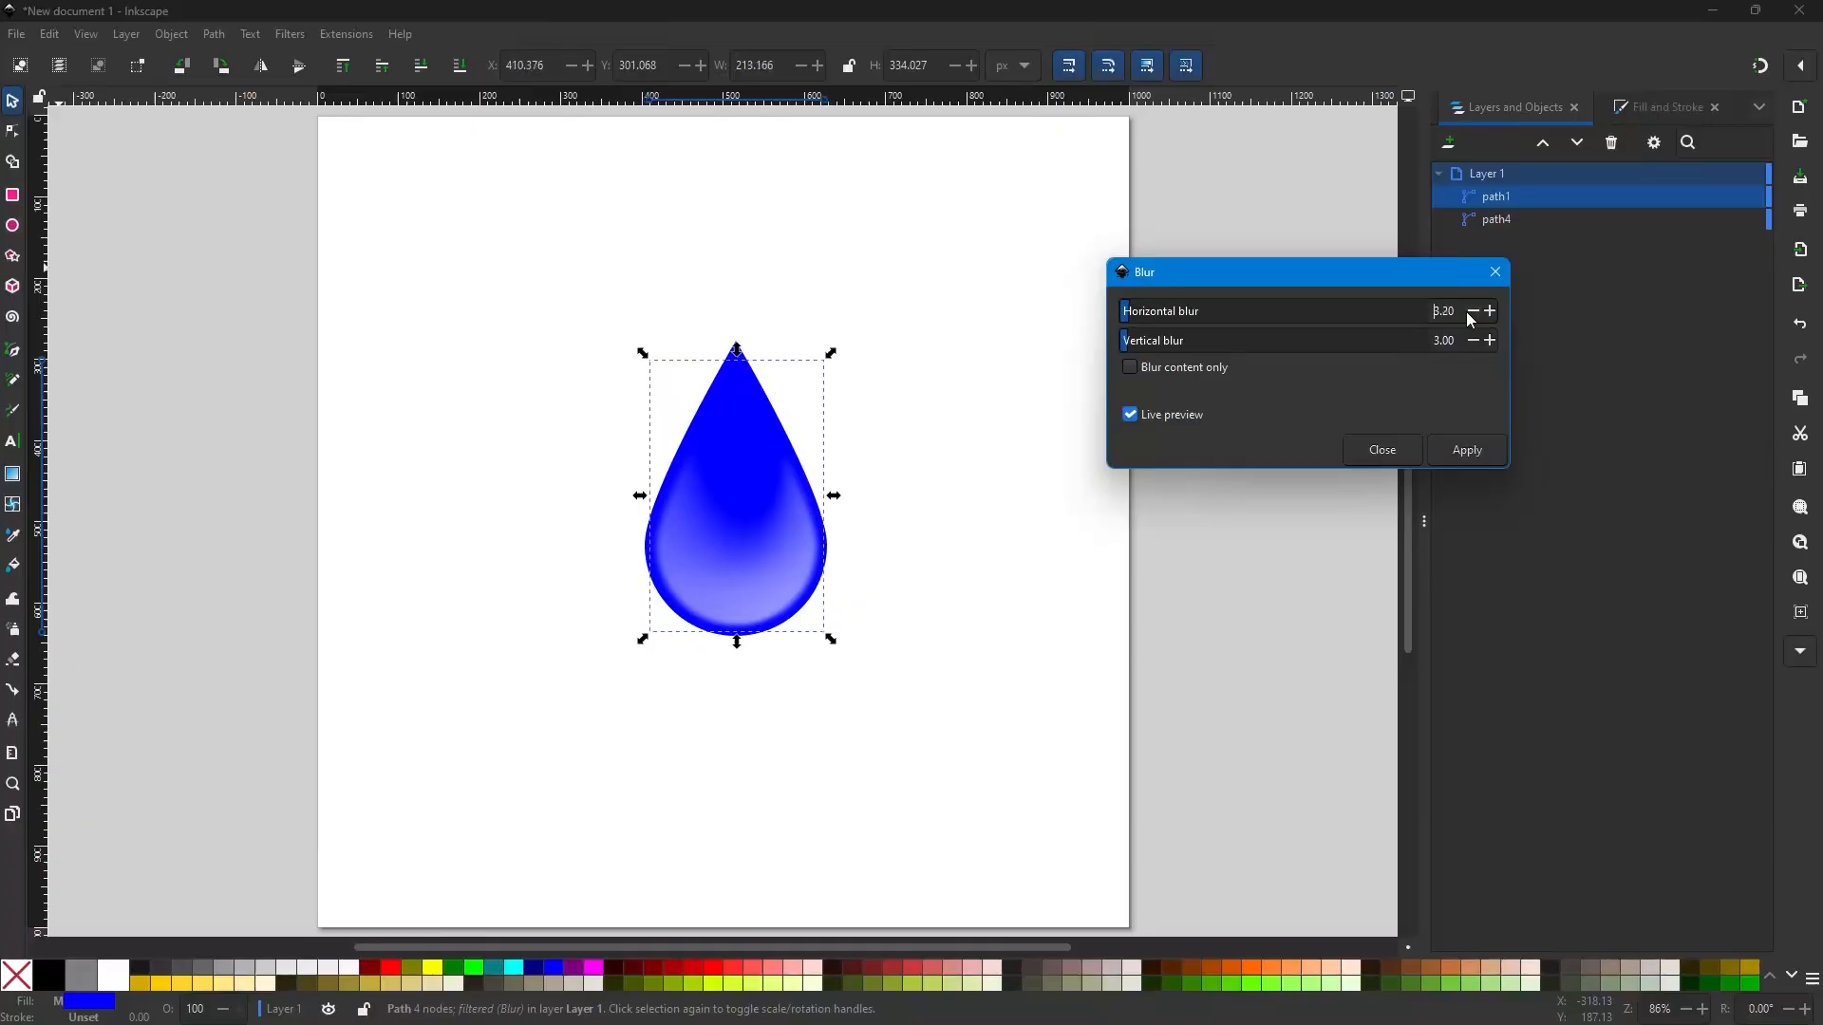
click(1470, 313)
click(1470, 314)
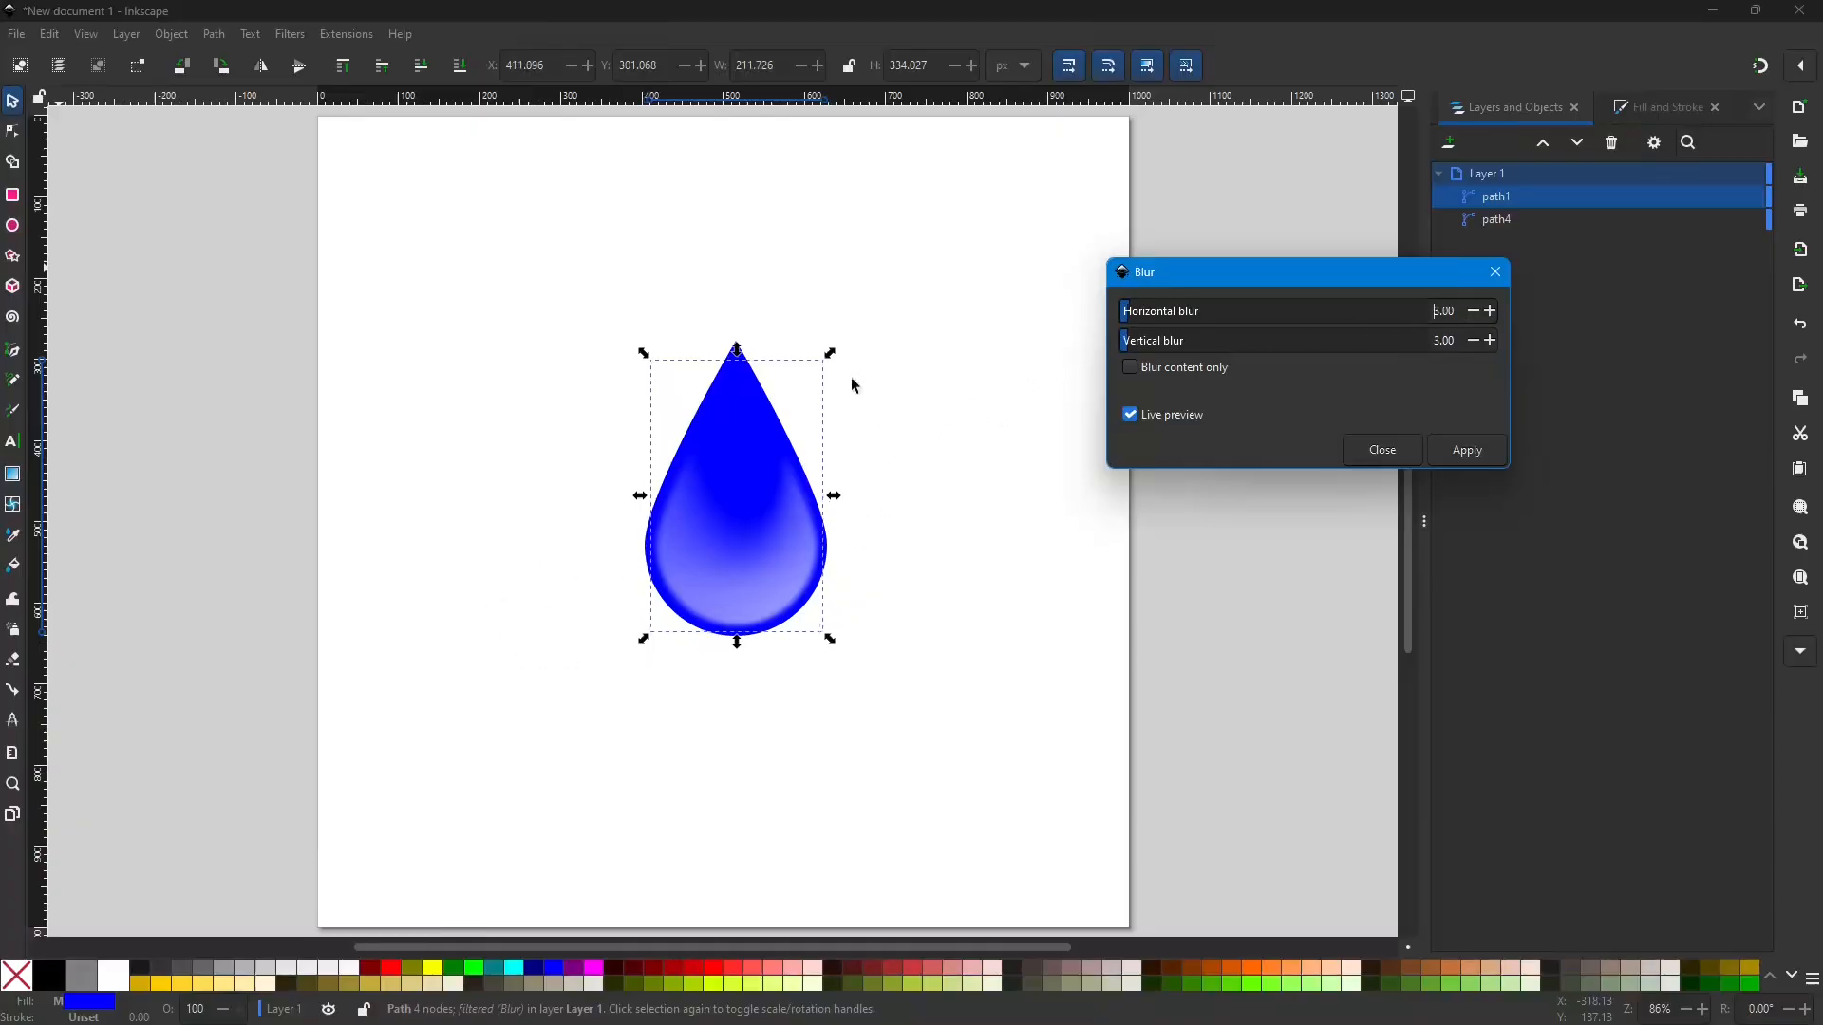
click(1474, 453)
click(1470, 452)
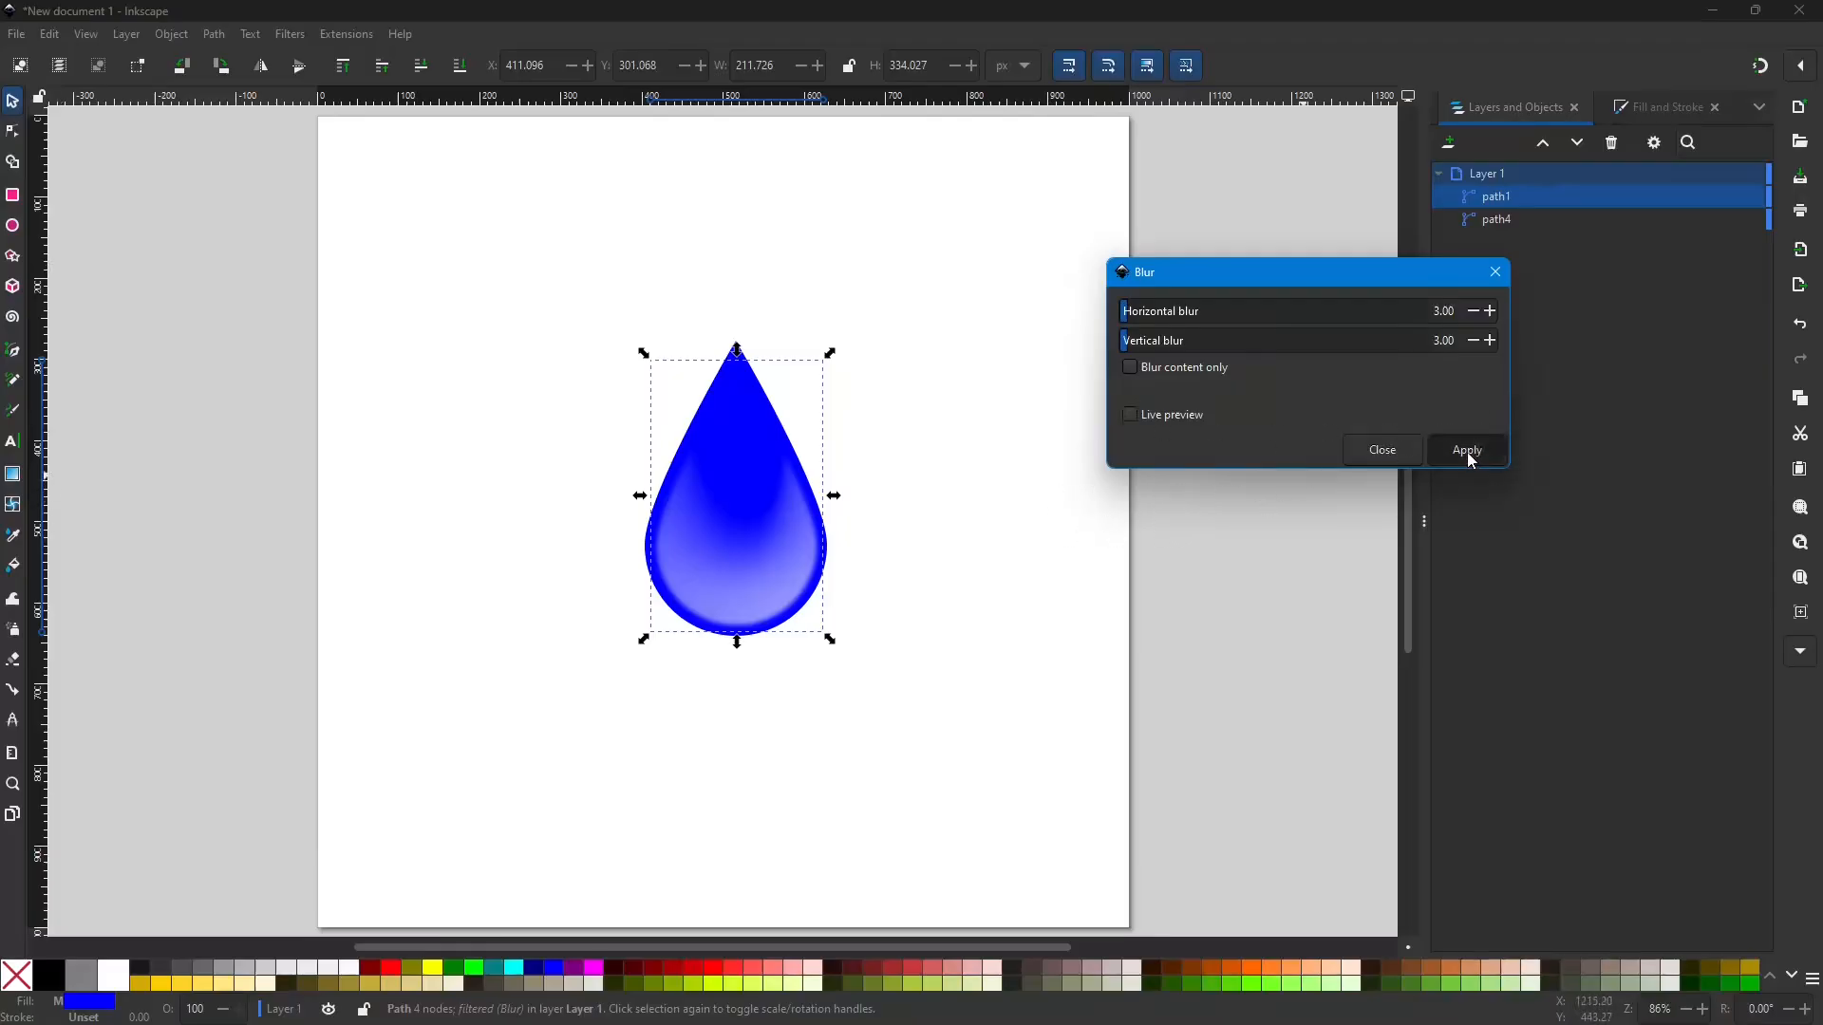
click(1396, 455)
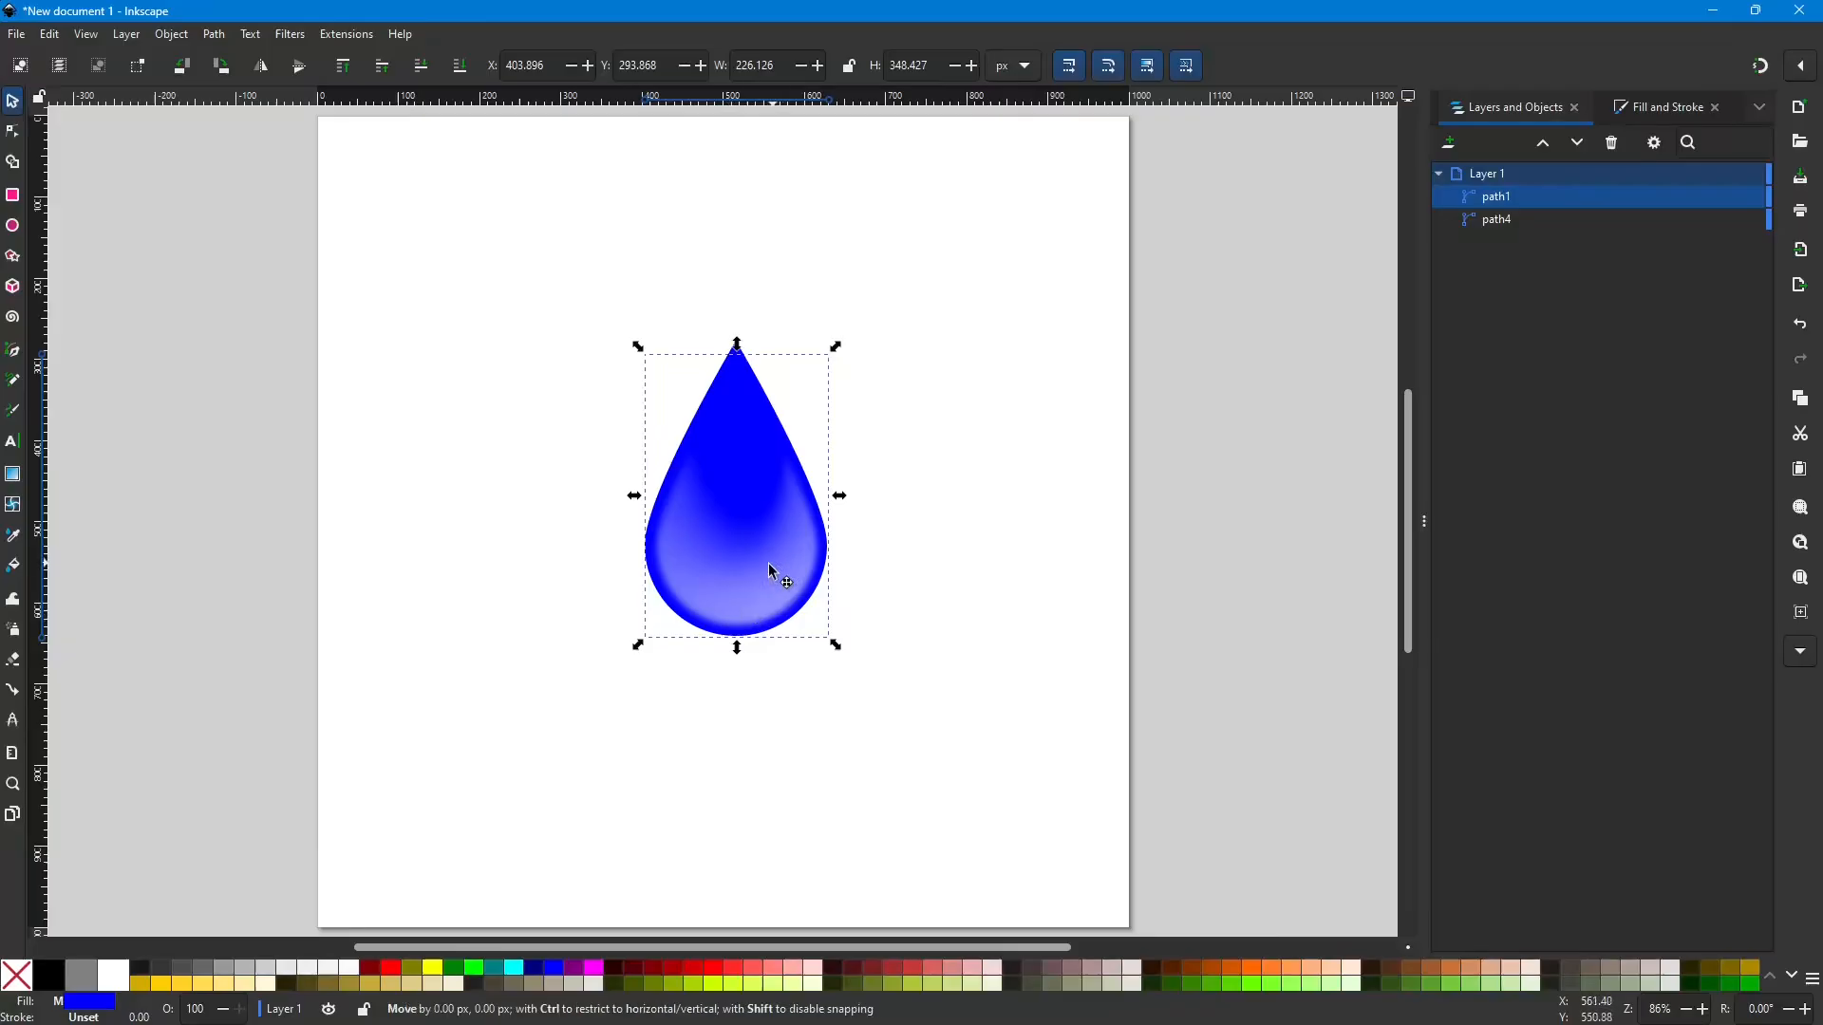
Step: Try to fit blurred path1 inside the flat drop at about 227 by 298 px, near X 404 px, Y 341 px
drag(772, 562, 768, 569)
drag(835, 506, 844, 504)
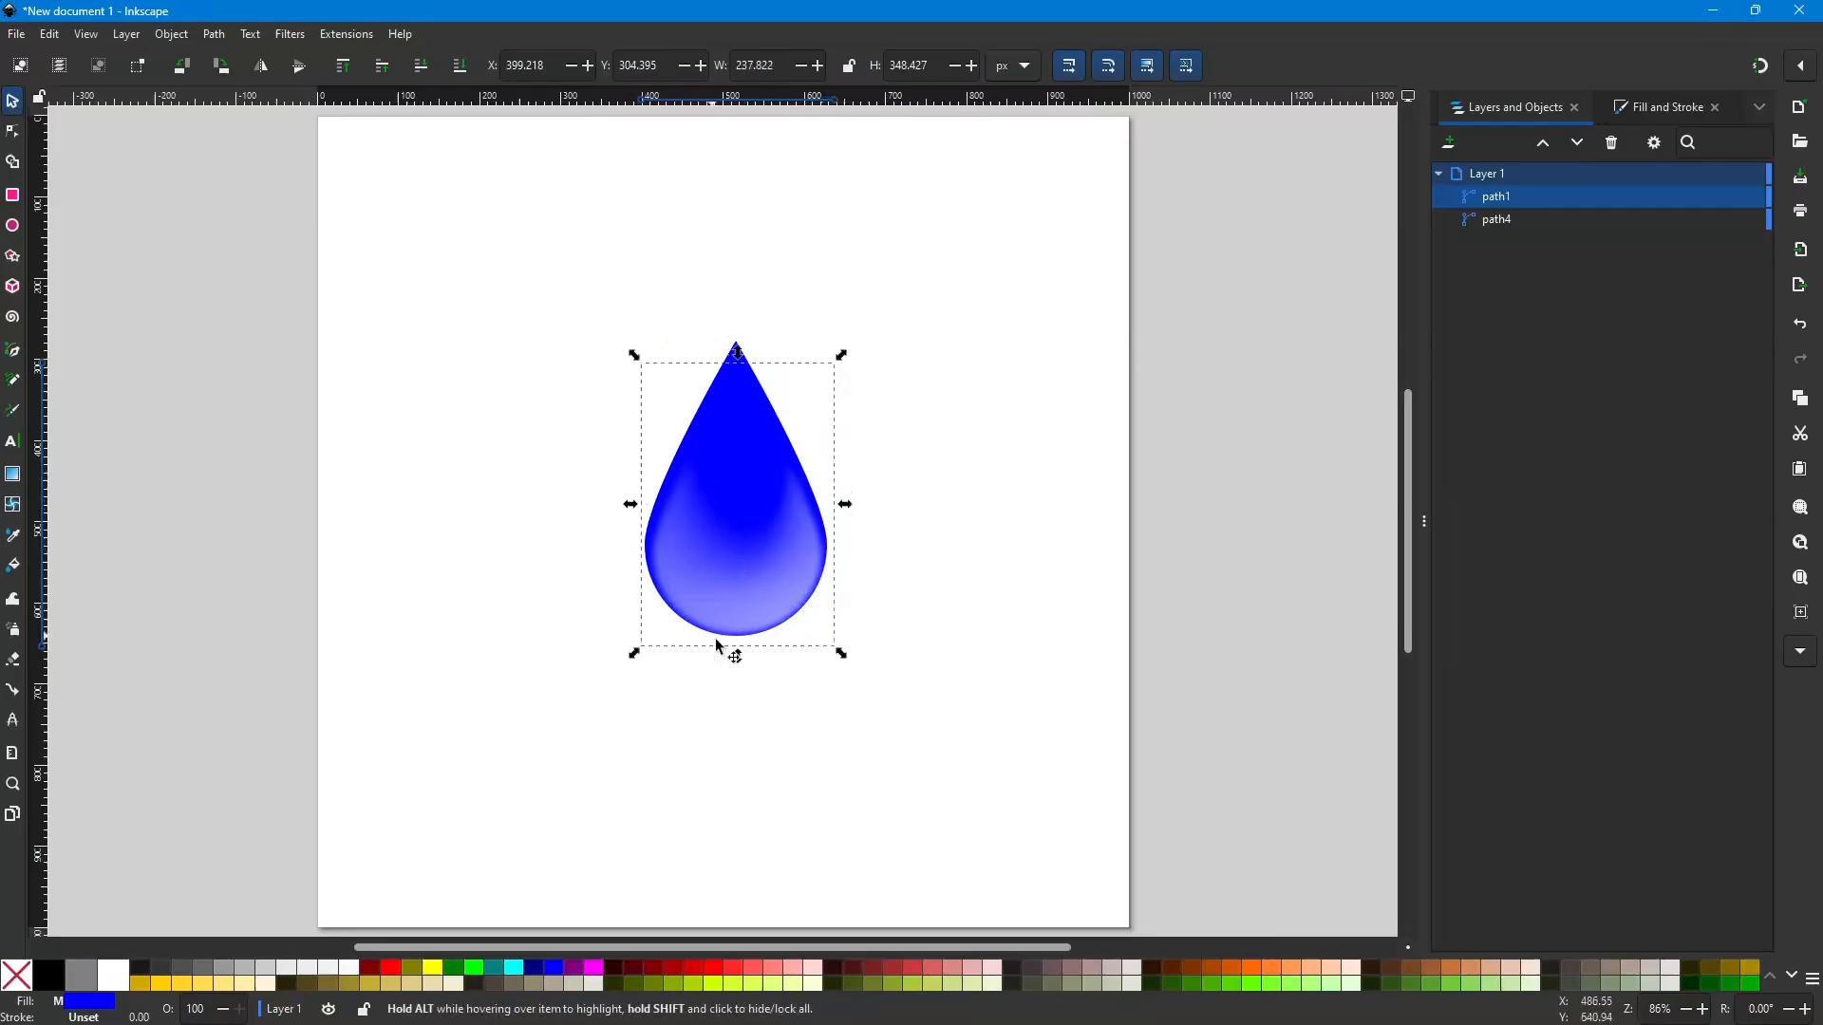
drag(738, 357, 744, 404)
drag(850, 525, 840, 524)
drag(758, 588, 761, 574)
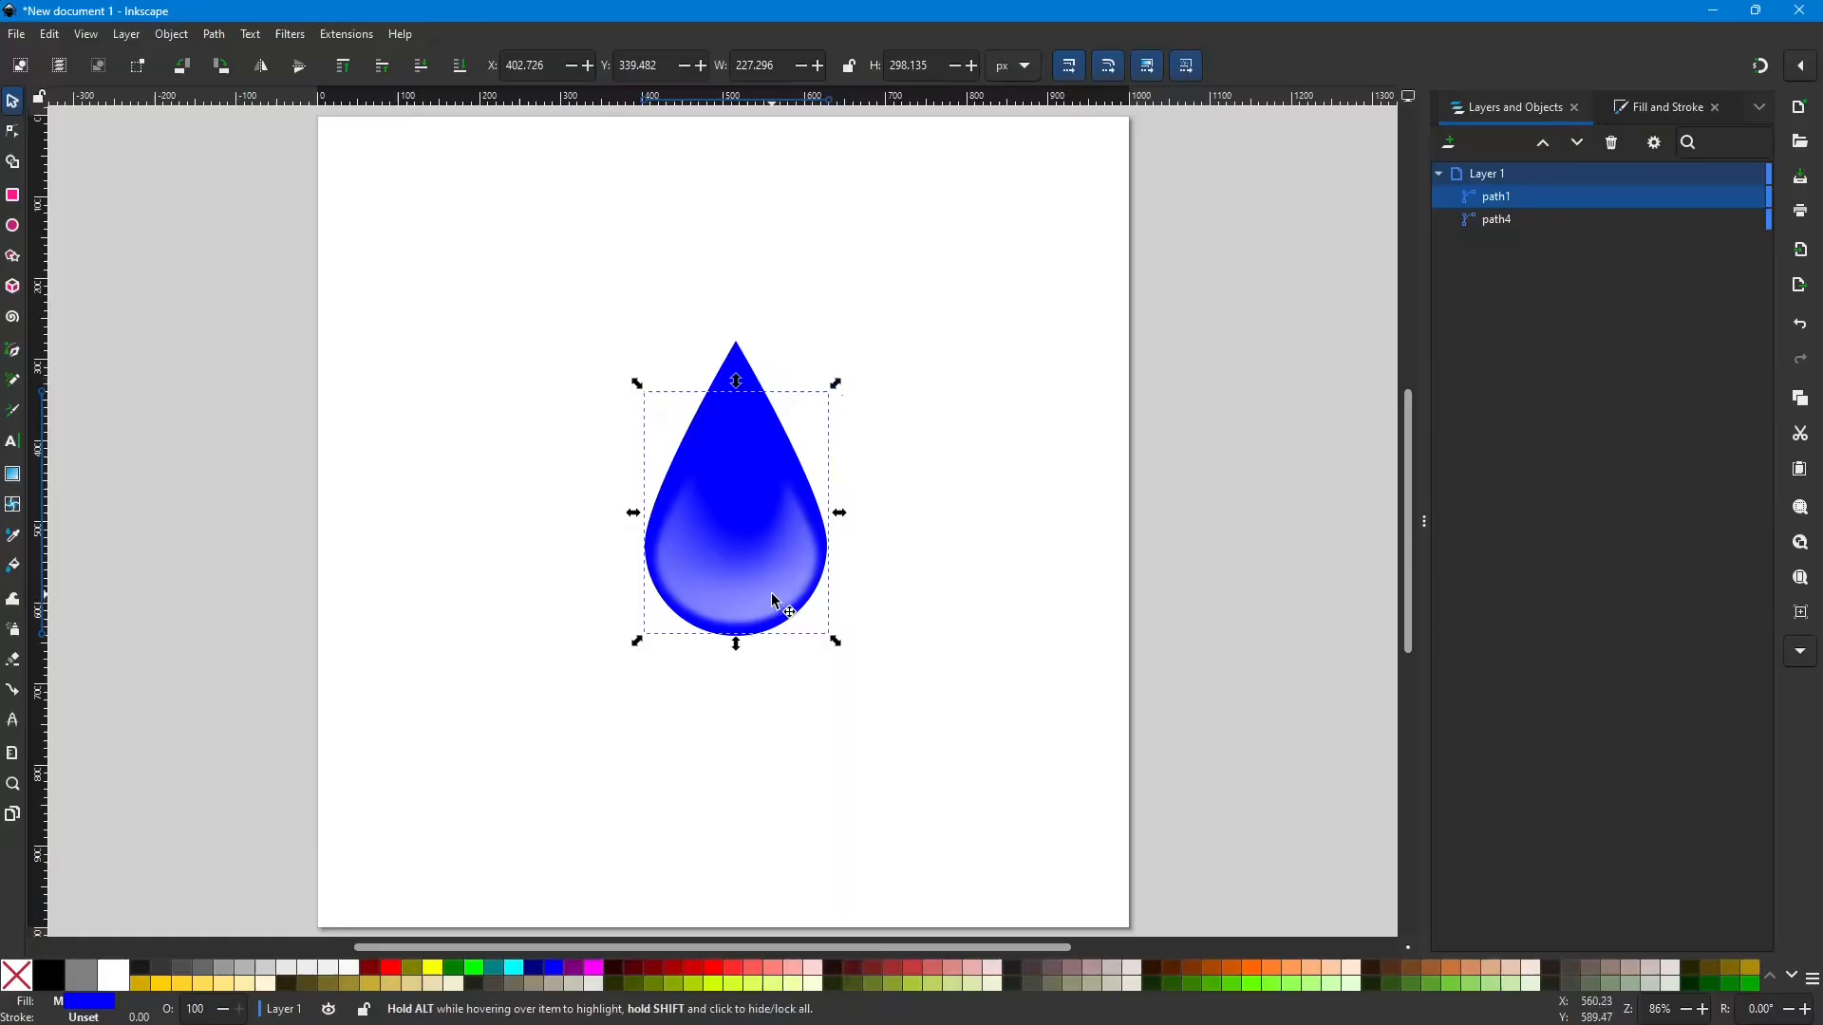
mouse_move(762, 573)
mouse_down()
mouse_move(765, 597)
mouse_move(764, 582)
mouse_up()
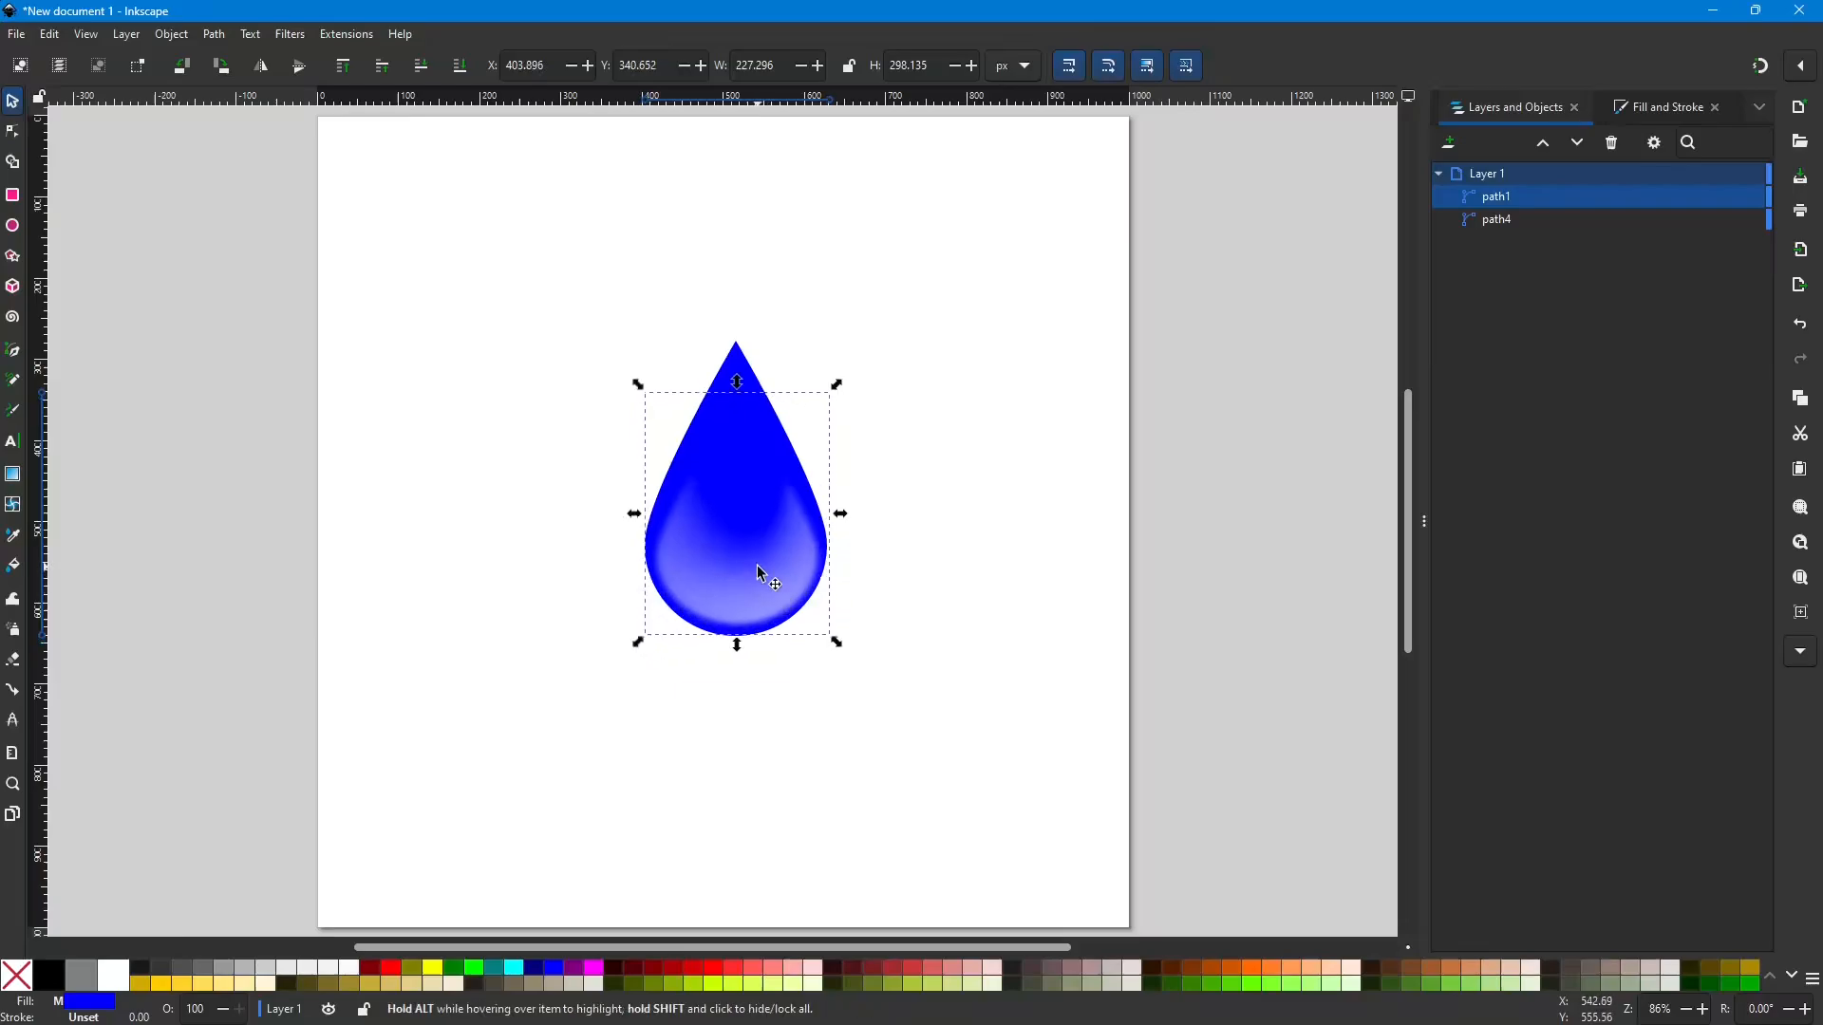
Step: Undo the moves, the resizing and the blur filter on path1
key(ctrl+z)
key(ctrl+z)
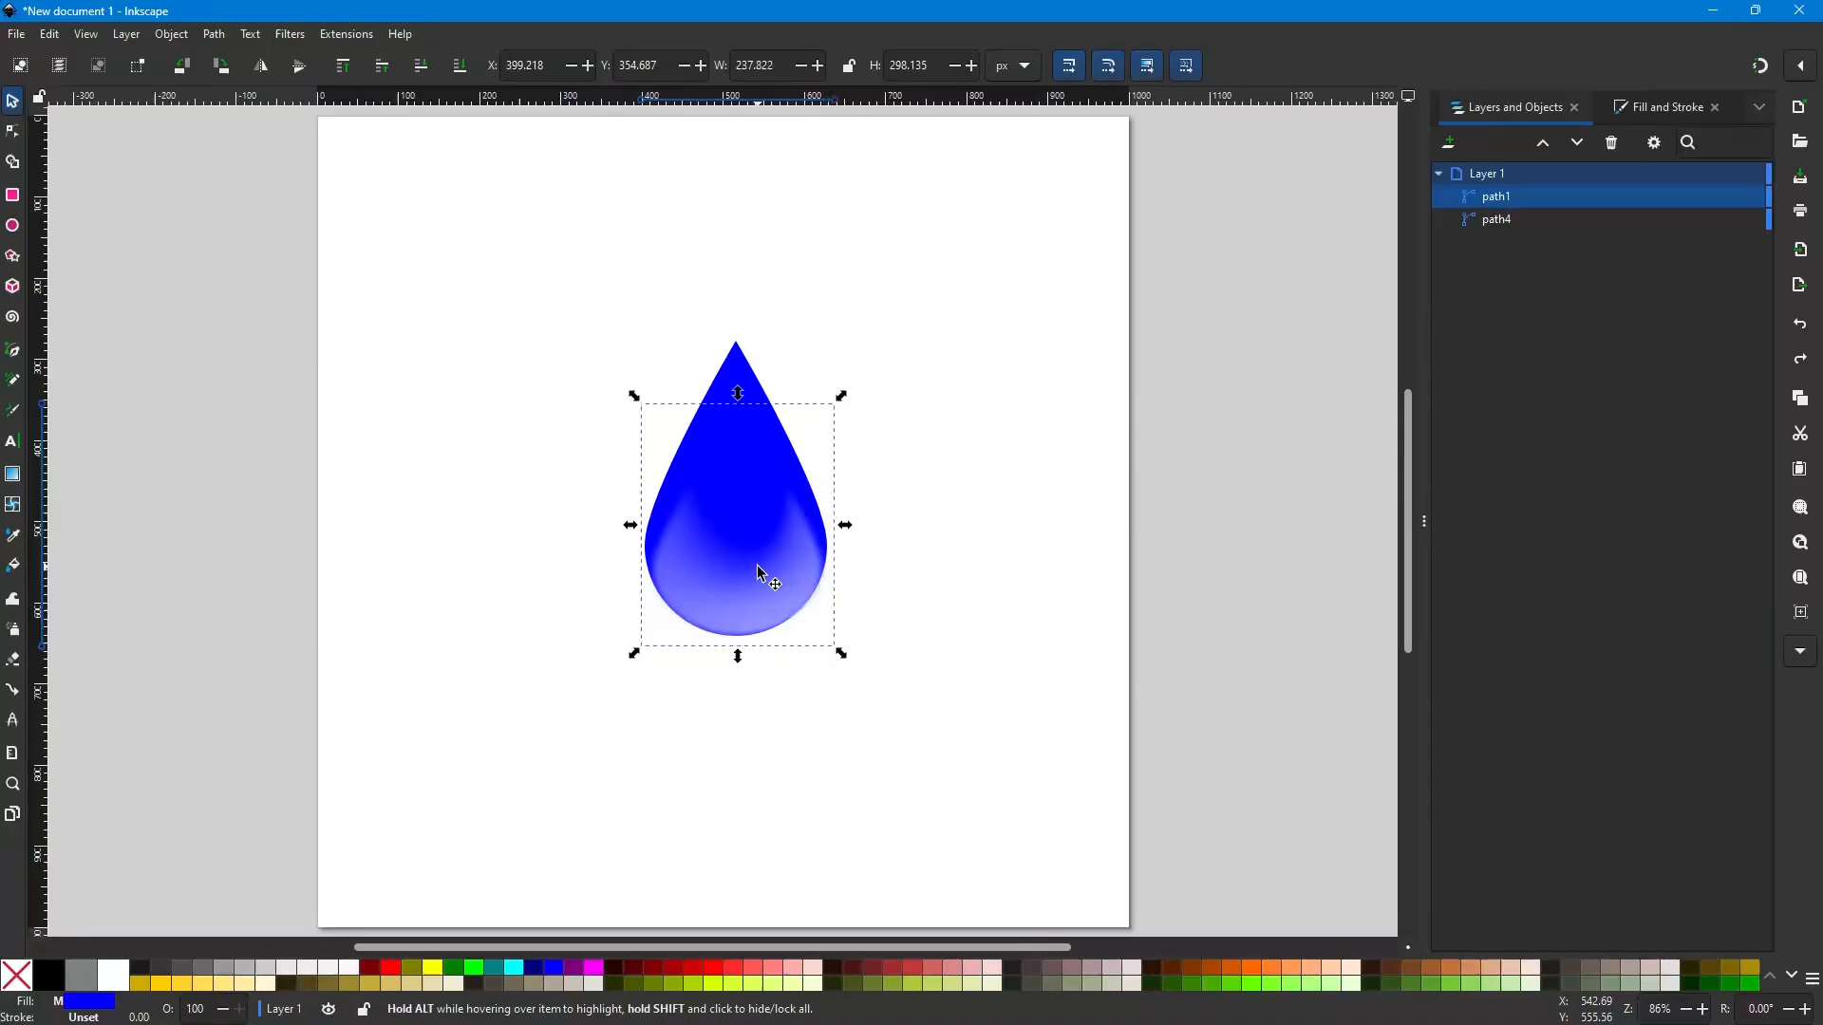
key(ctrl+z)
key(ctrl+z)
key(ctrl+z)
key(ctrl+z)
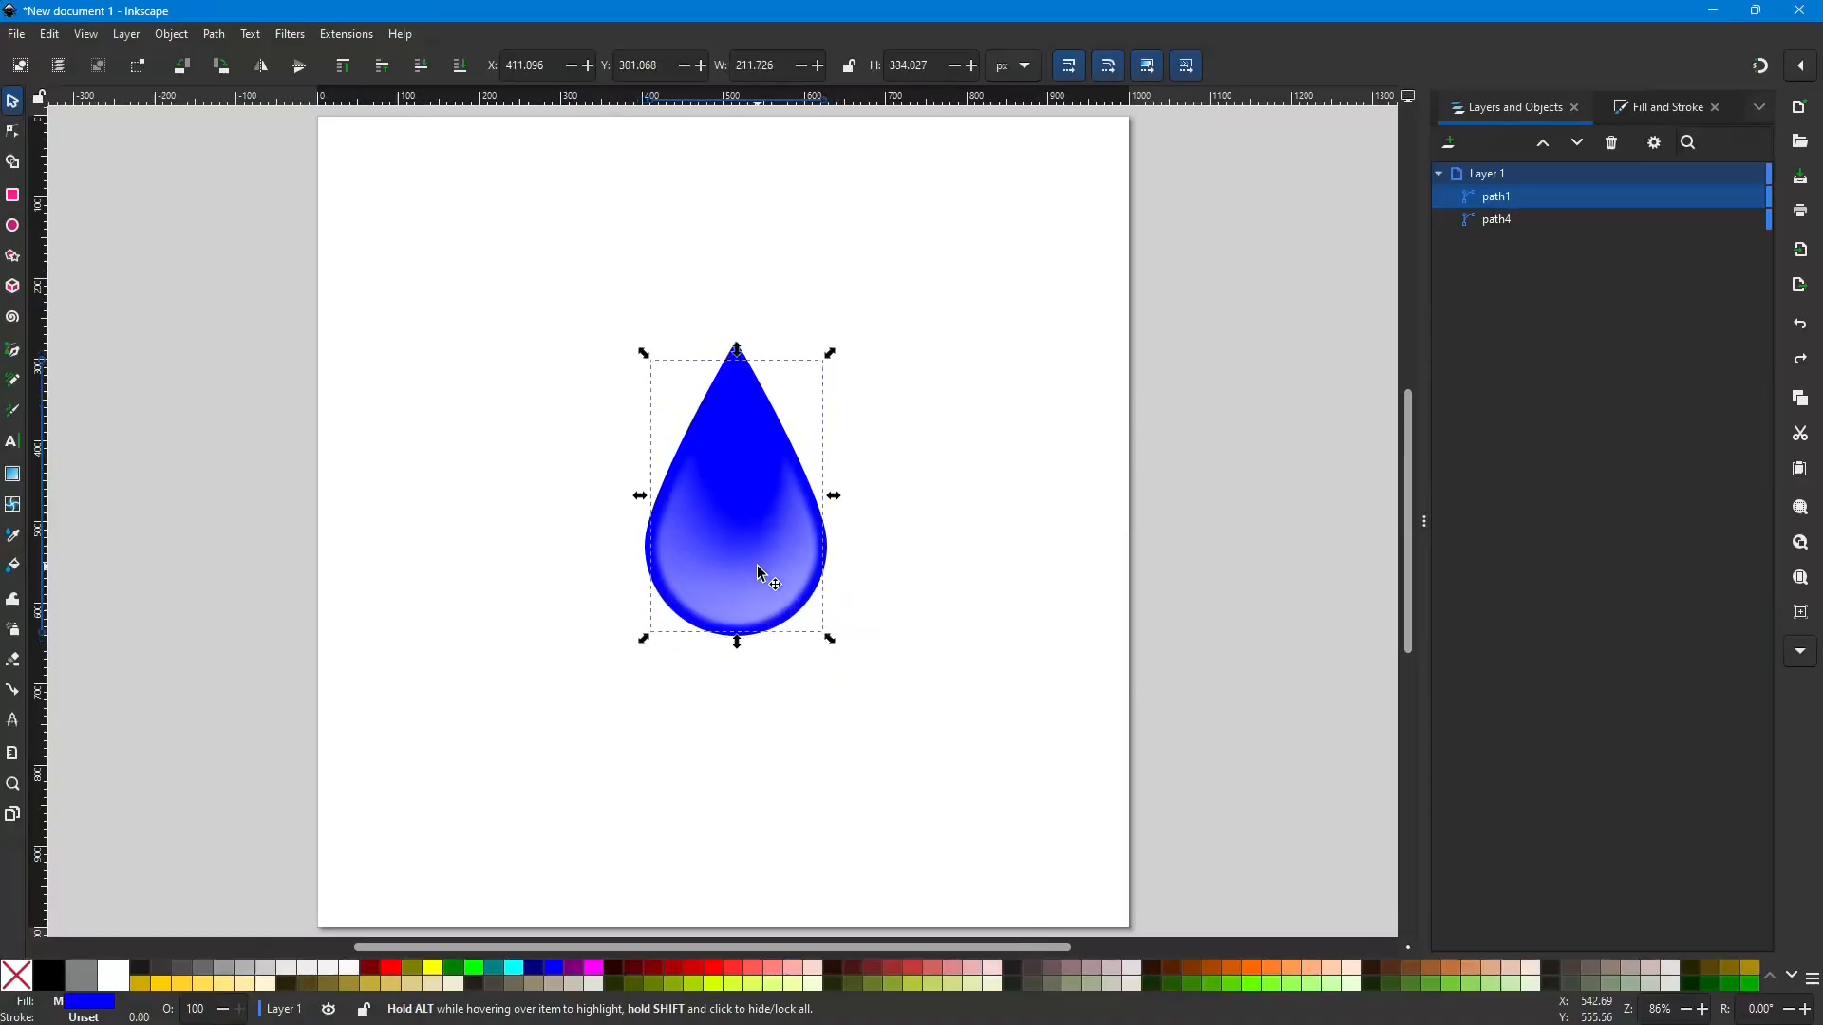
key(ctrl+z)
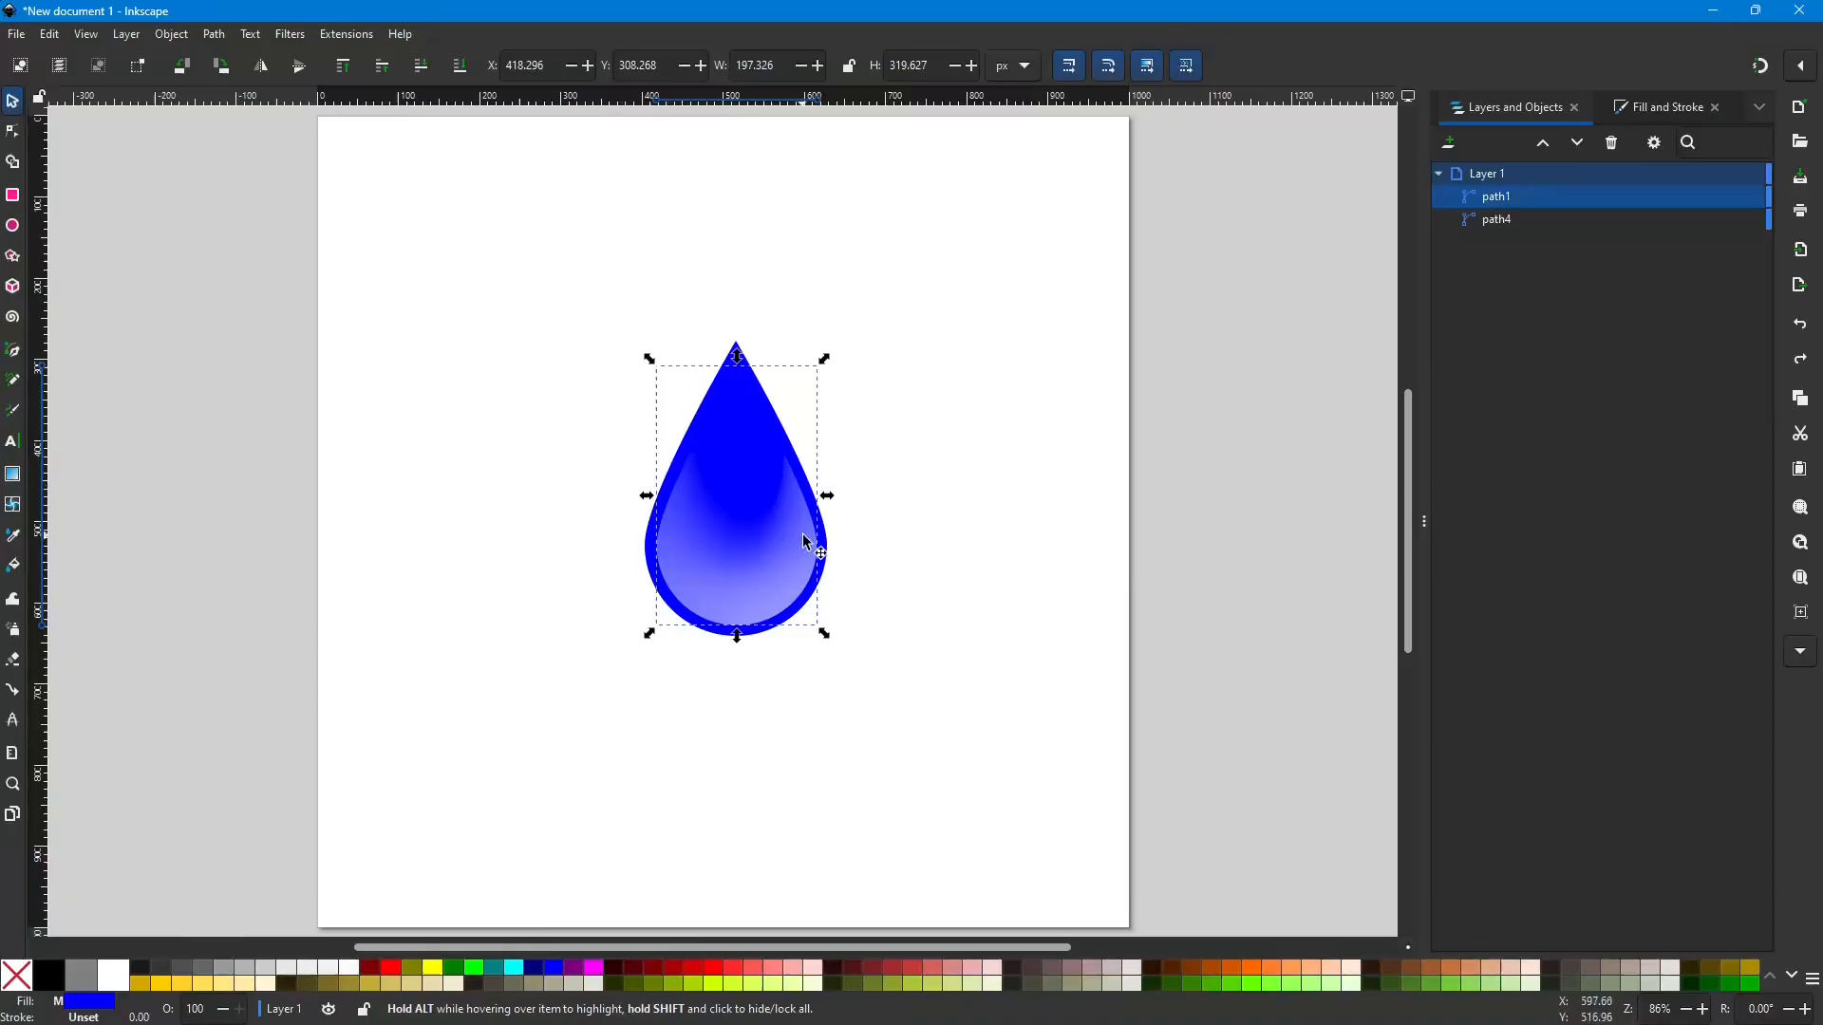
Step: Move path1 to about X 404 px, Y 314 px and widen it to about 211 px
drag(741, 577, 701, 539)
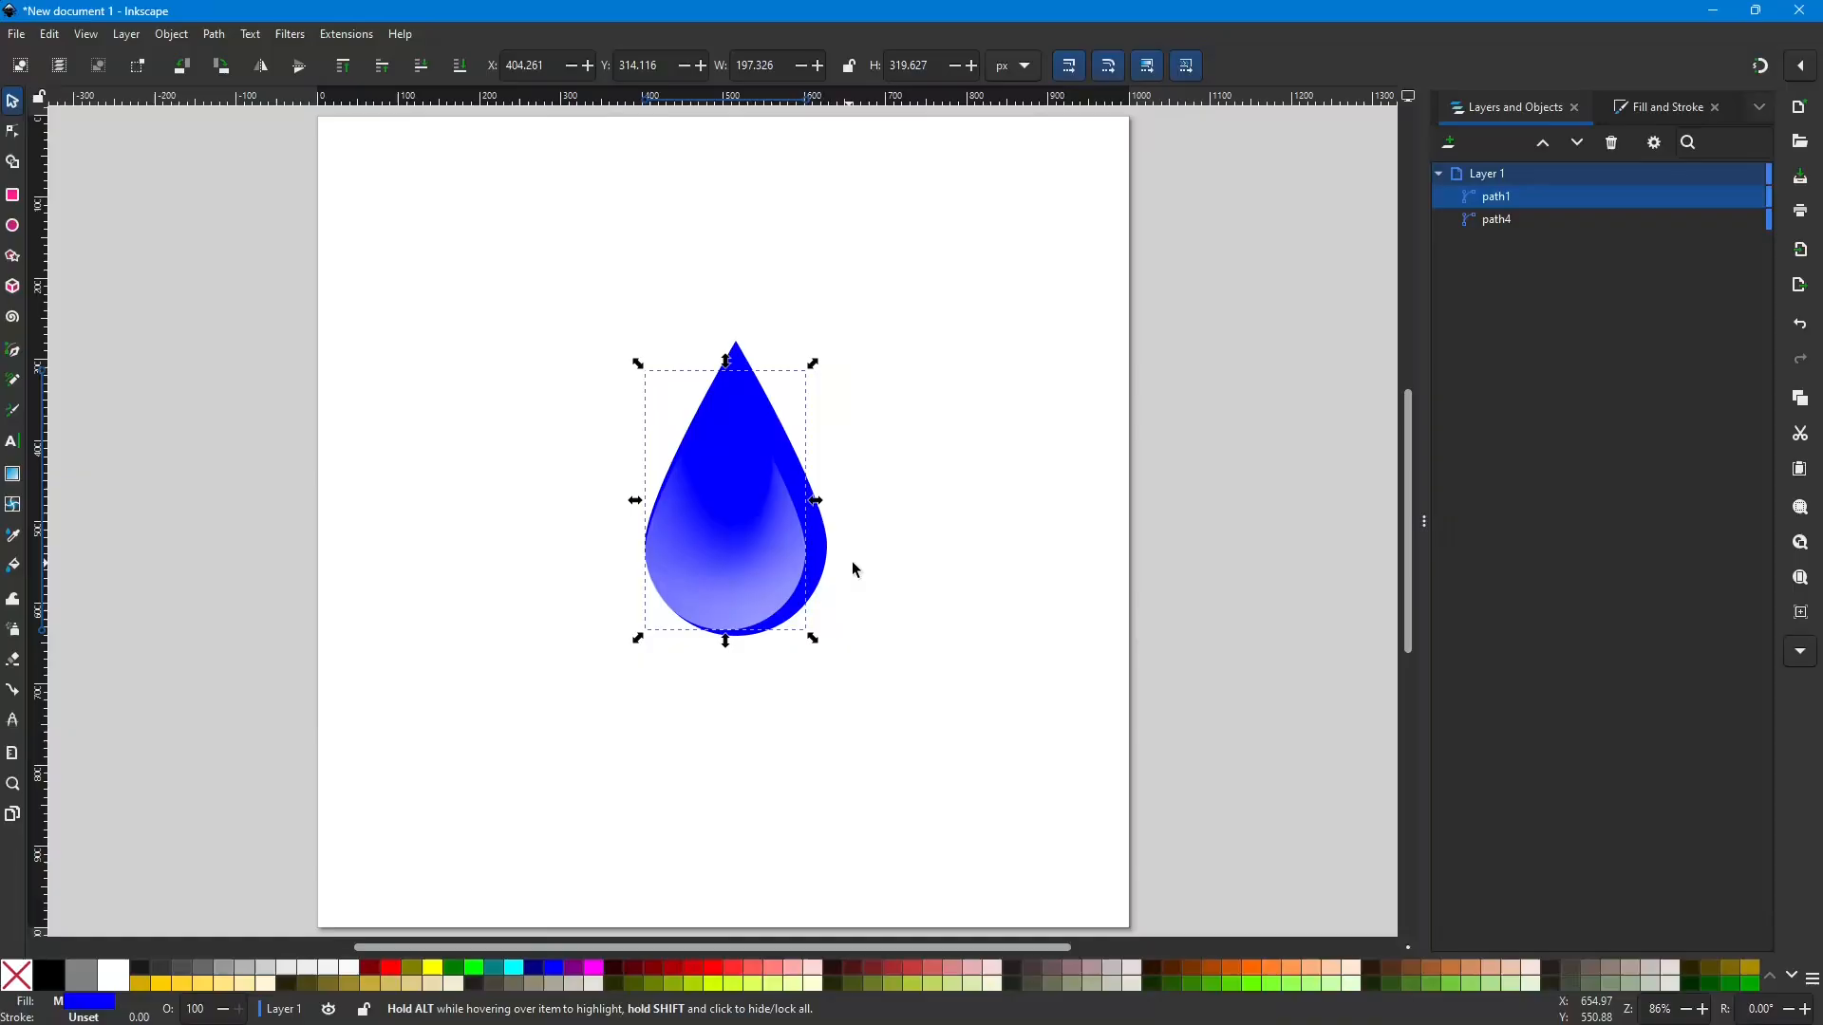
drag(816, 500, 830, 506)
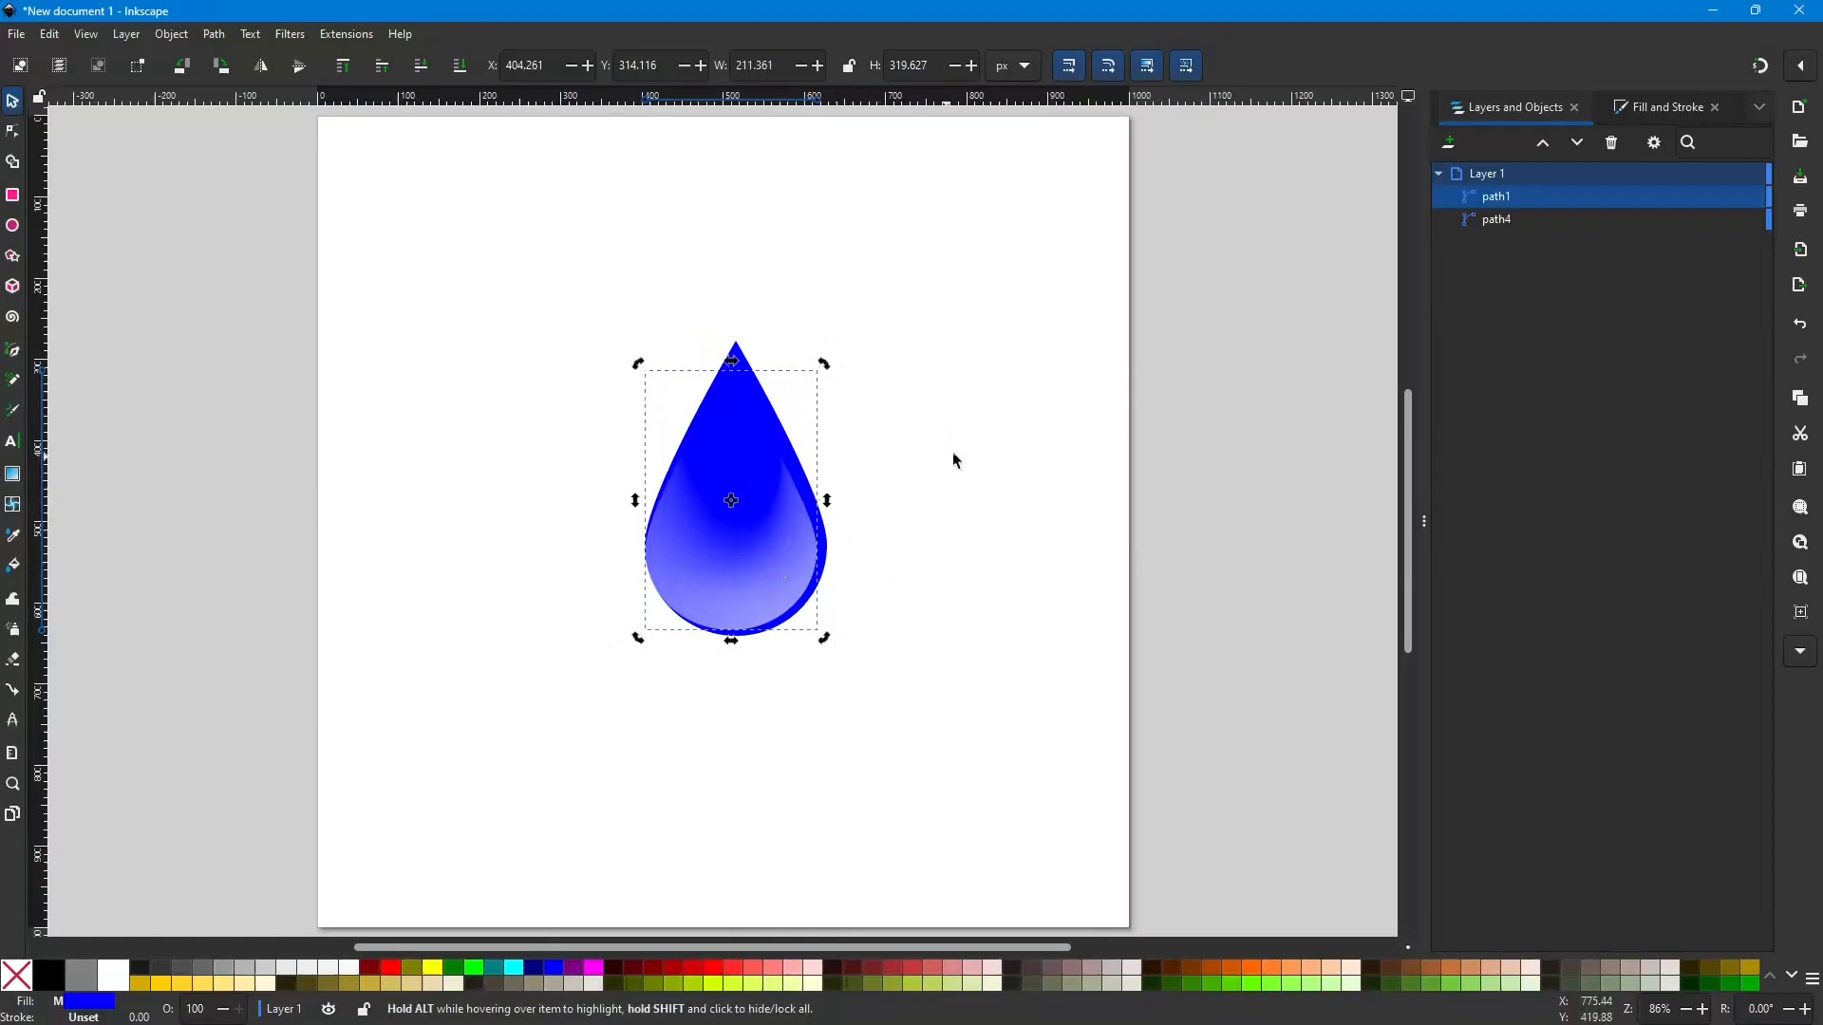
Step: Lower path1's opacity to 61% and shift it sideways to about X 410 px within the flat drop
click(1662, 112)
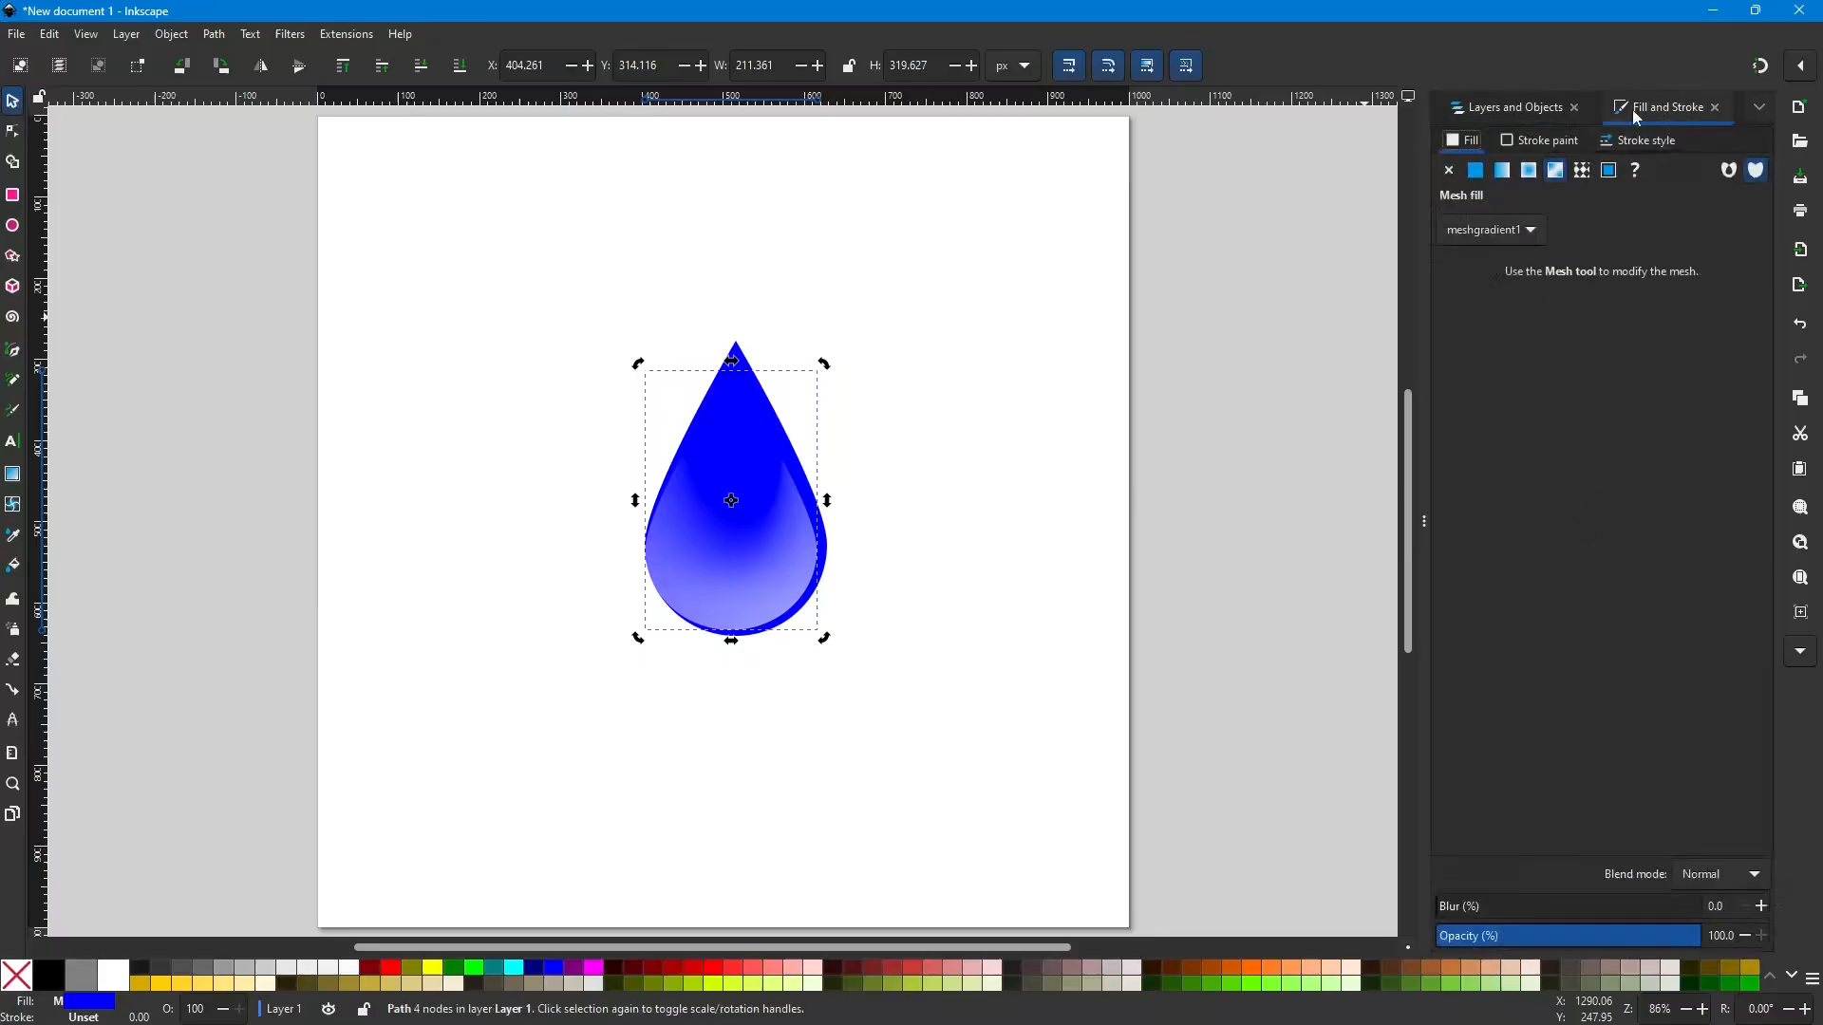
click(1744, 940)
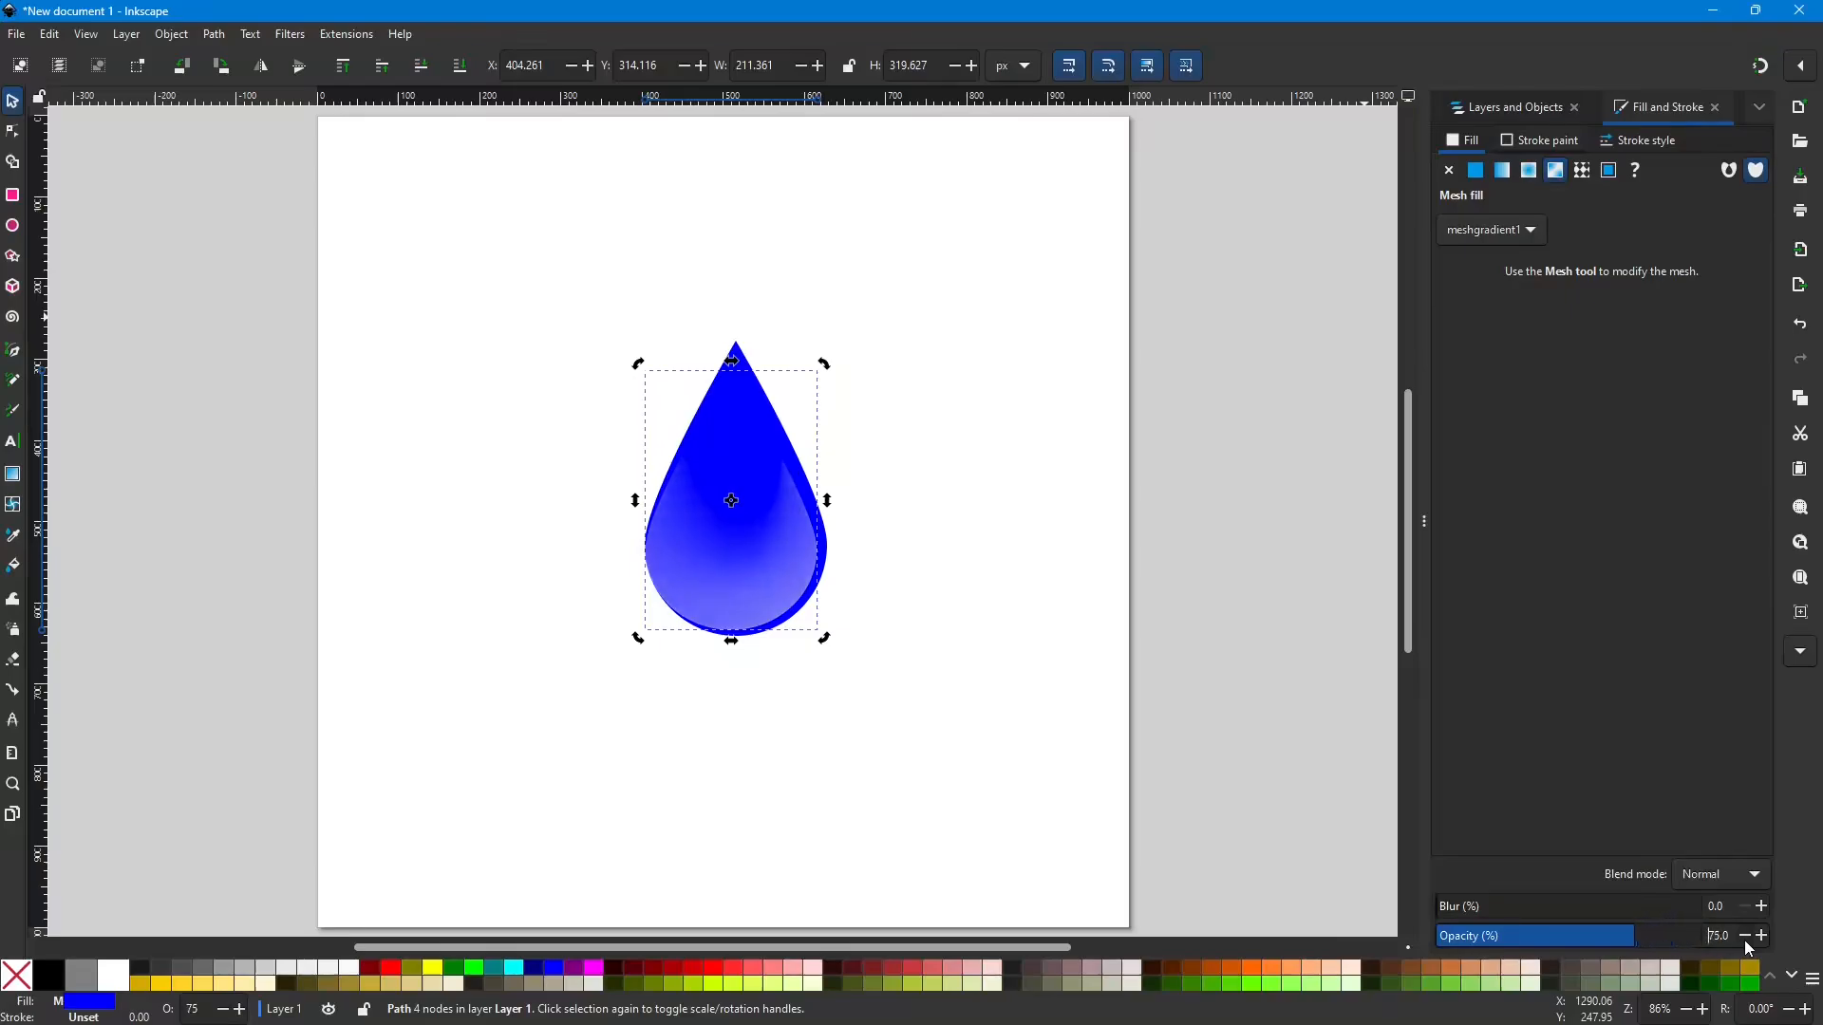
click(1745, 940)
click(989, 565)
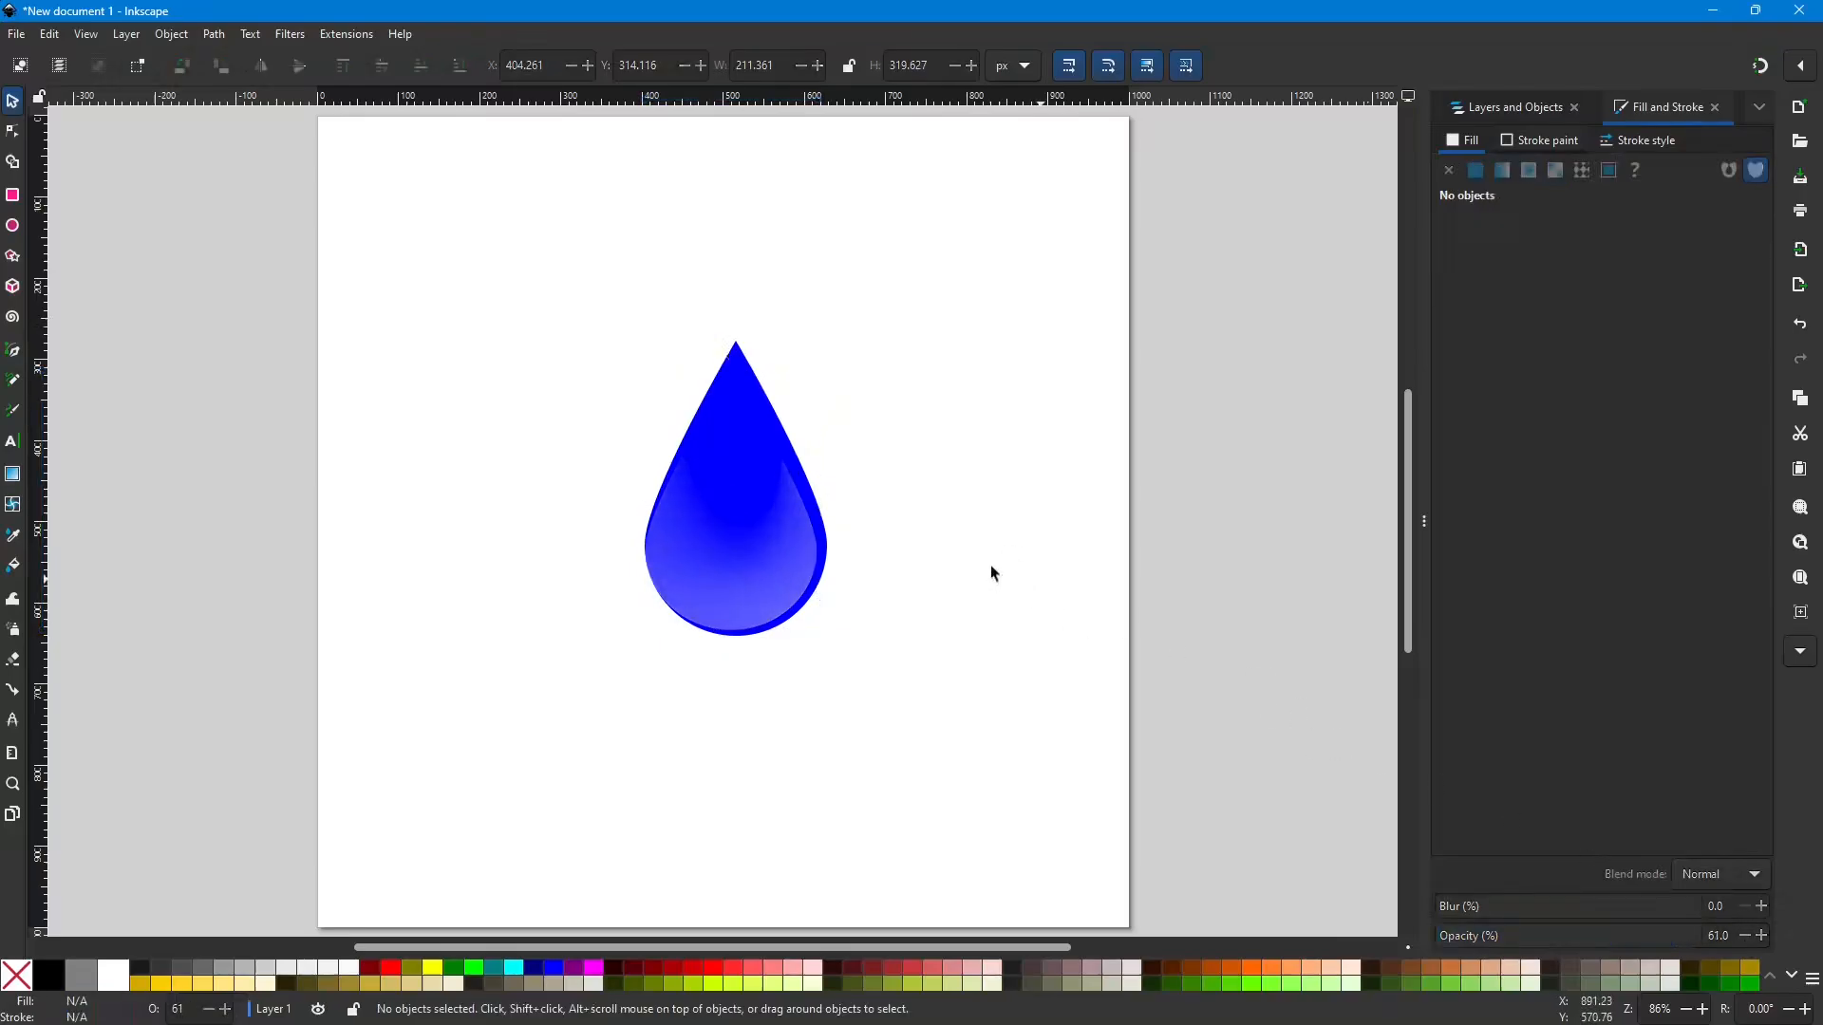
drag(707, 581, 715, 578)
click(909, 558)
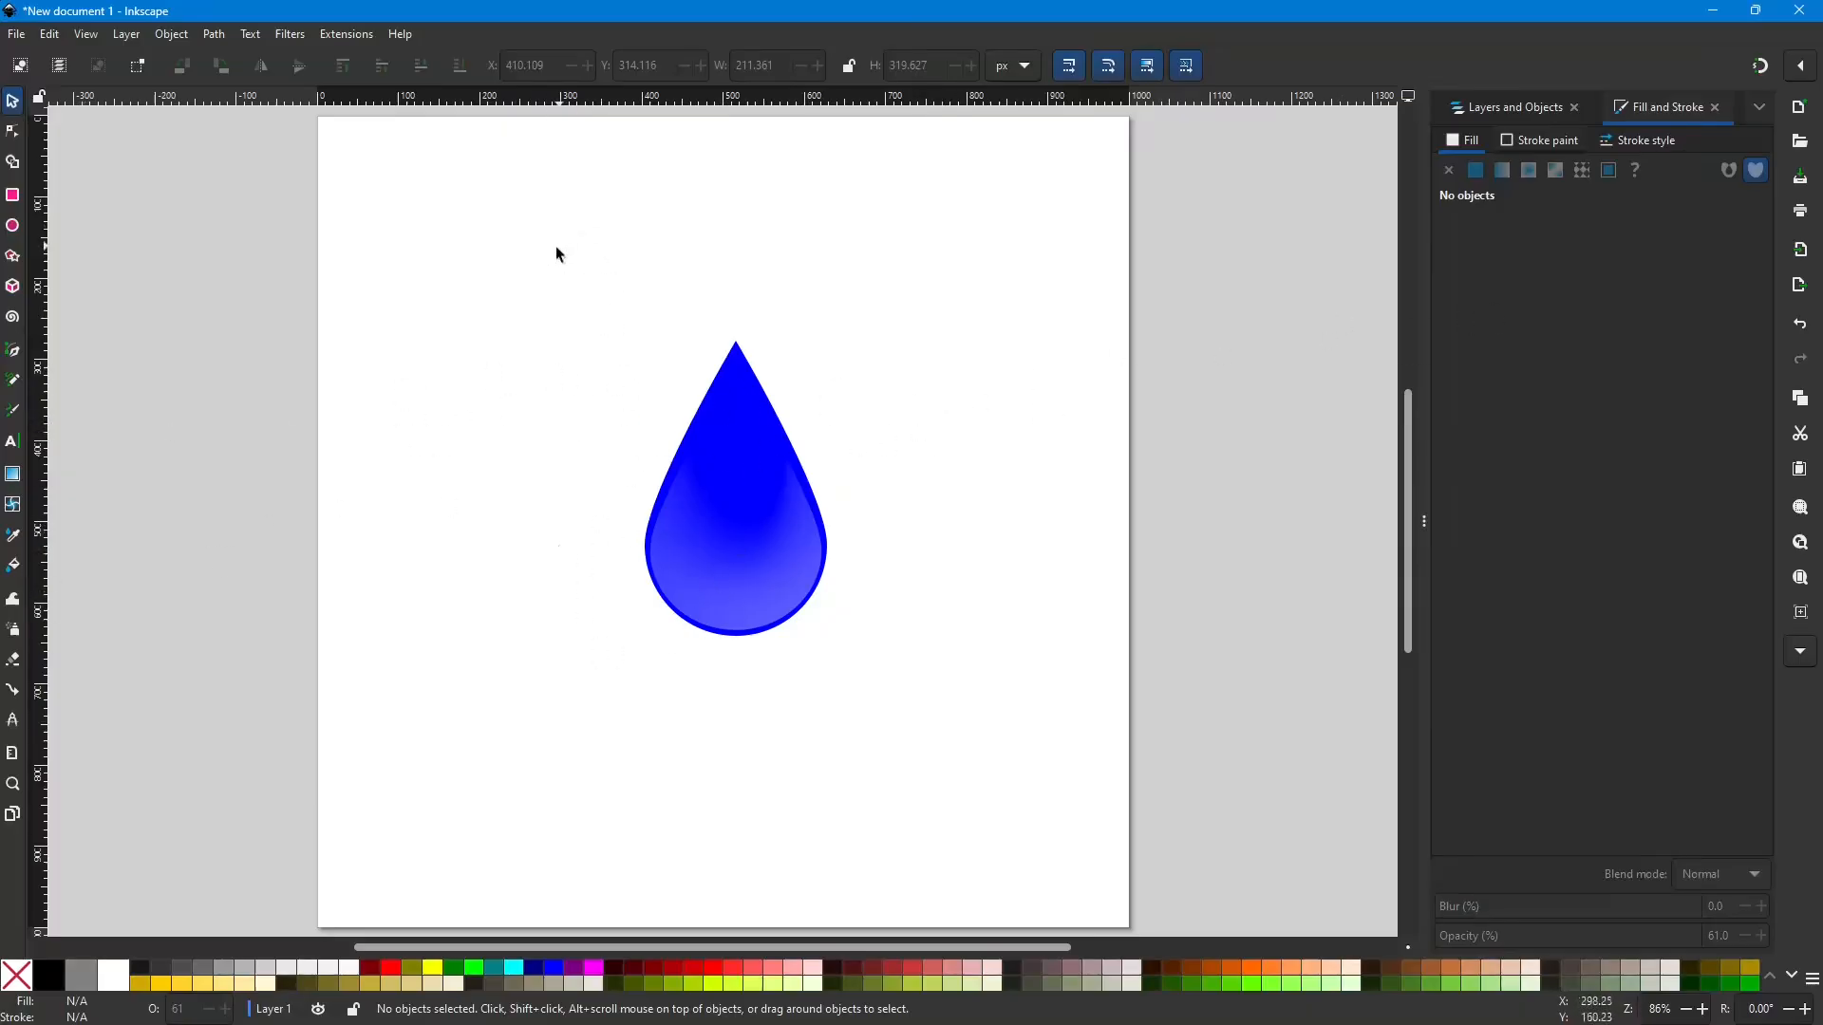
drag(547, 263, 887, 709)
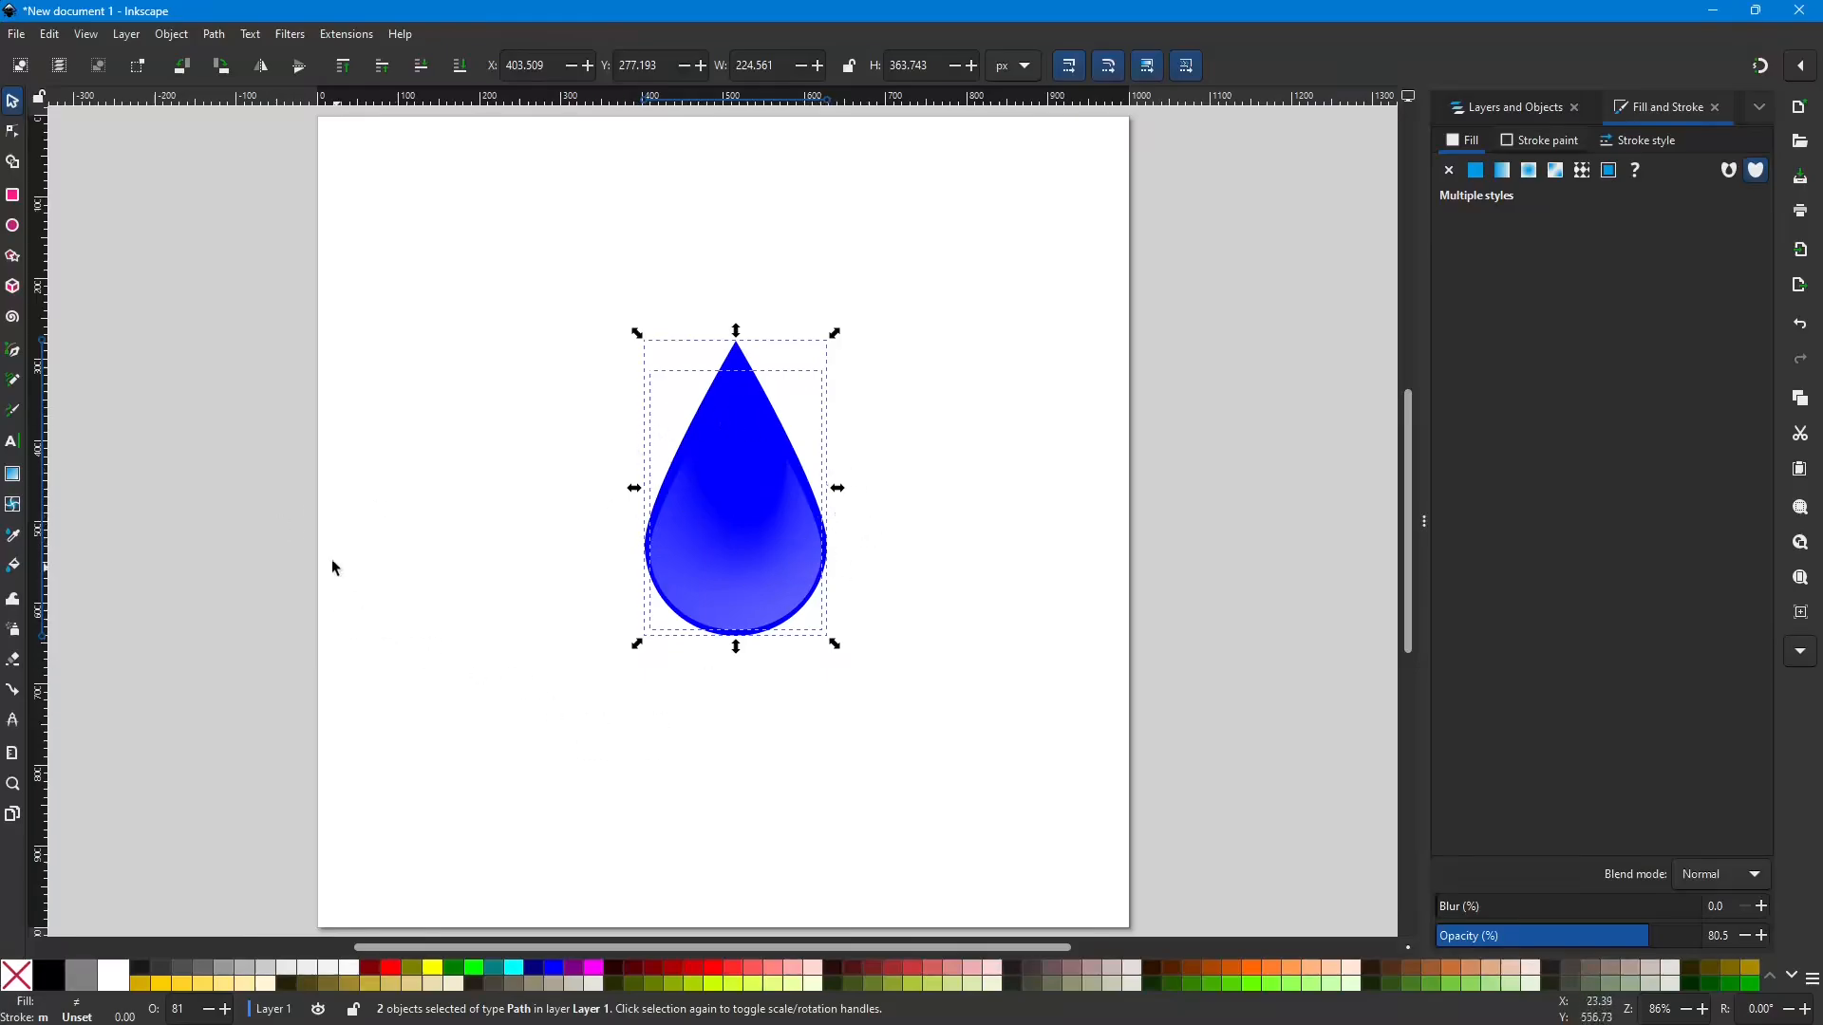
click(280, 504)
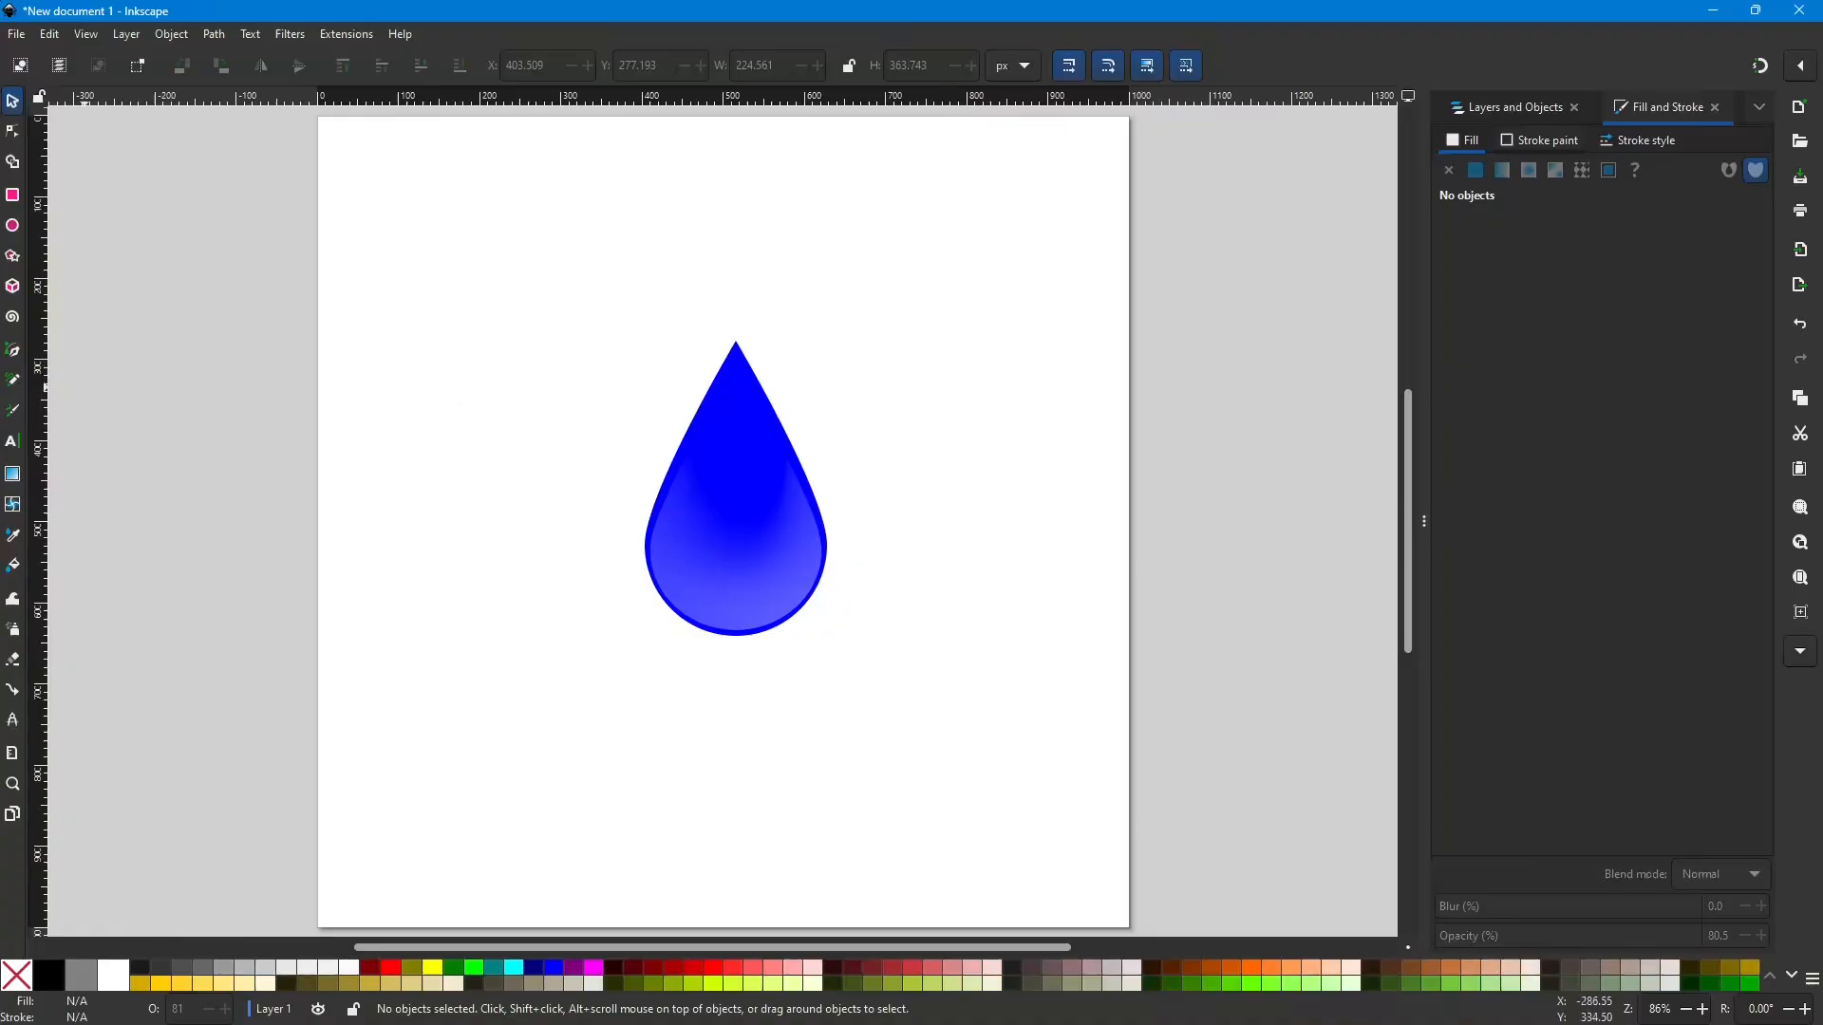